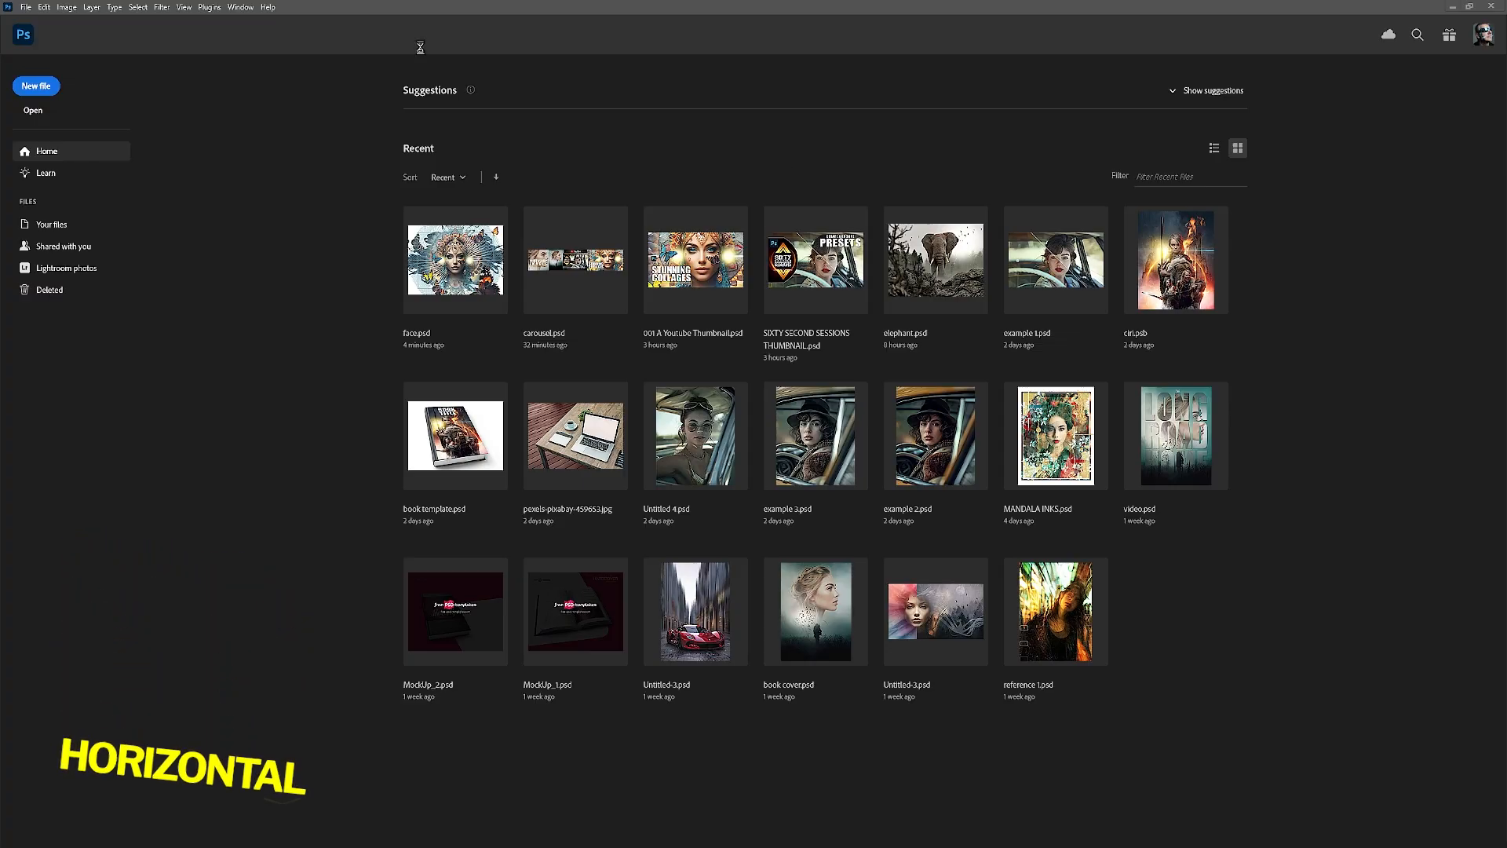
Step: Create a new 420 × 297 mm document at 300 ppi and place the inks, face, single butterfly and multiple butterflies images
left_click(36, 86)
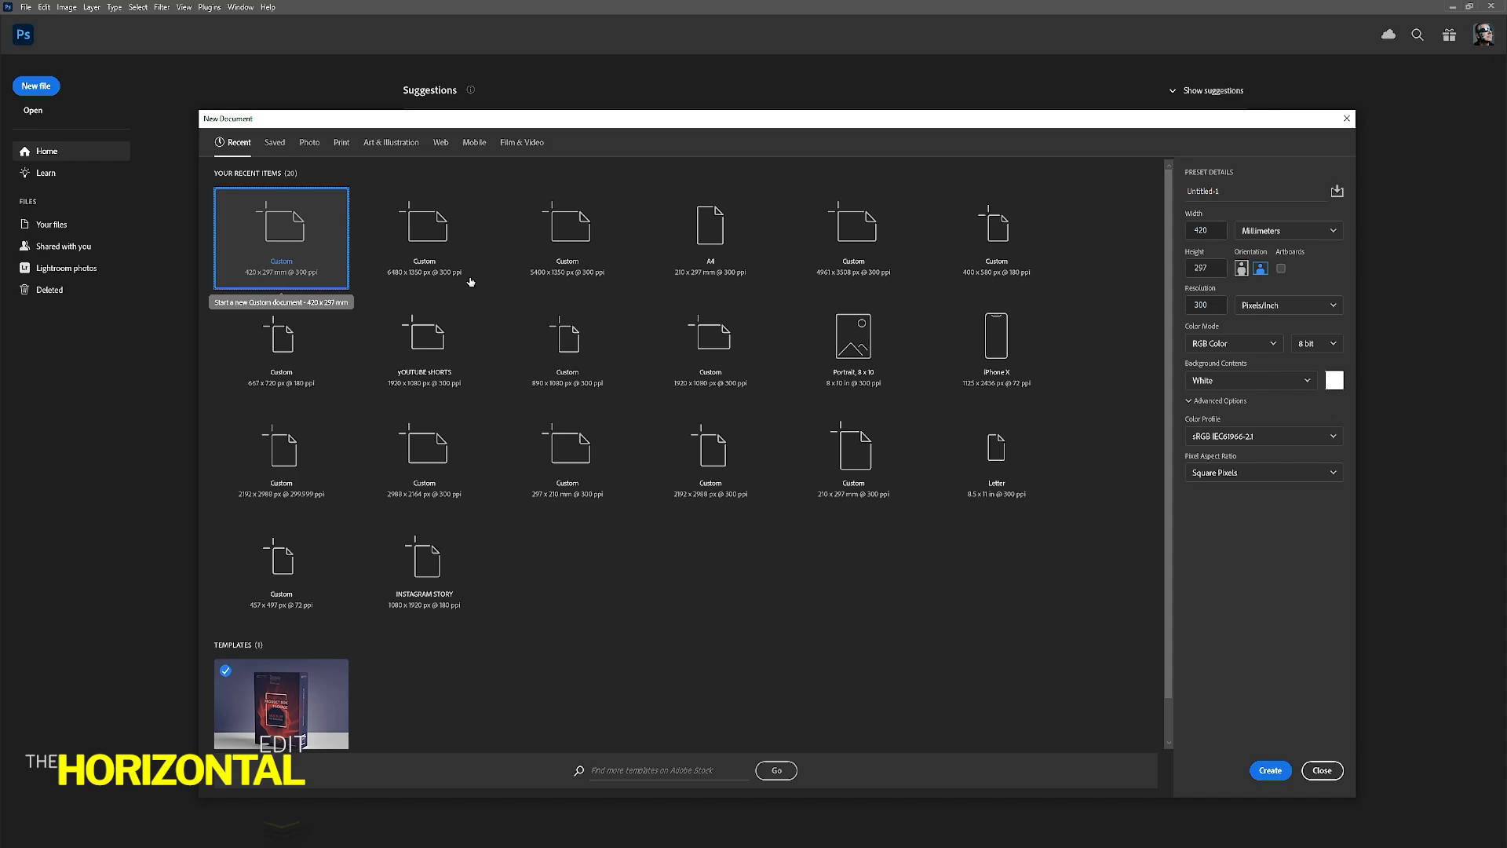
left_click(1283, 774)
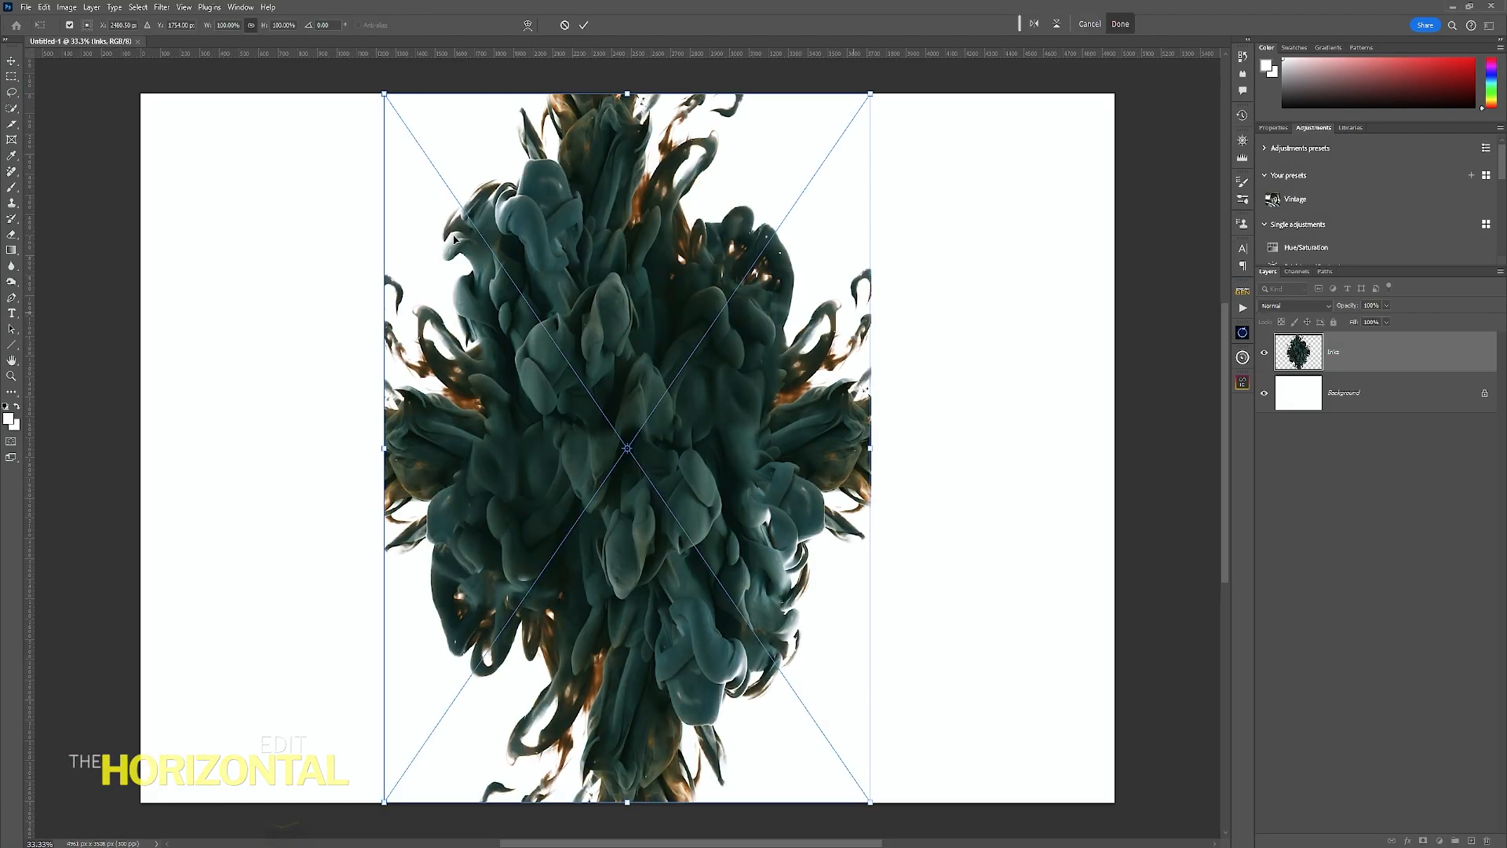
key("Return")
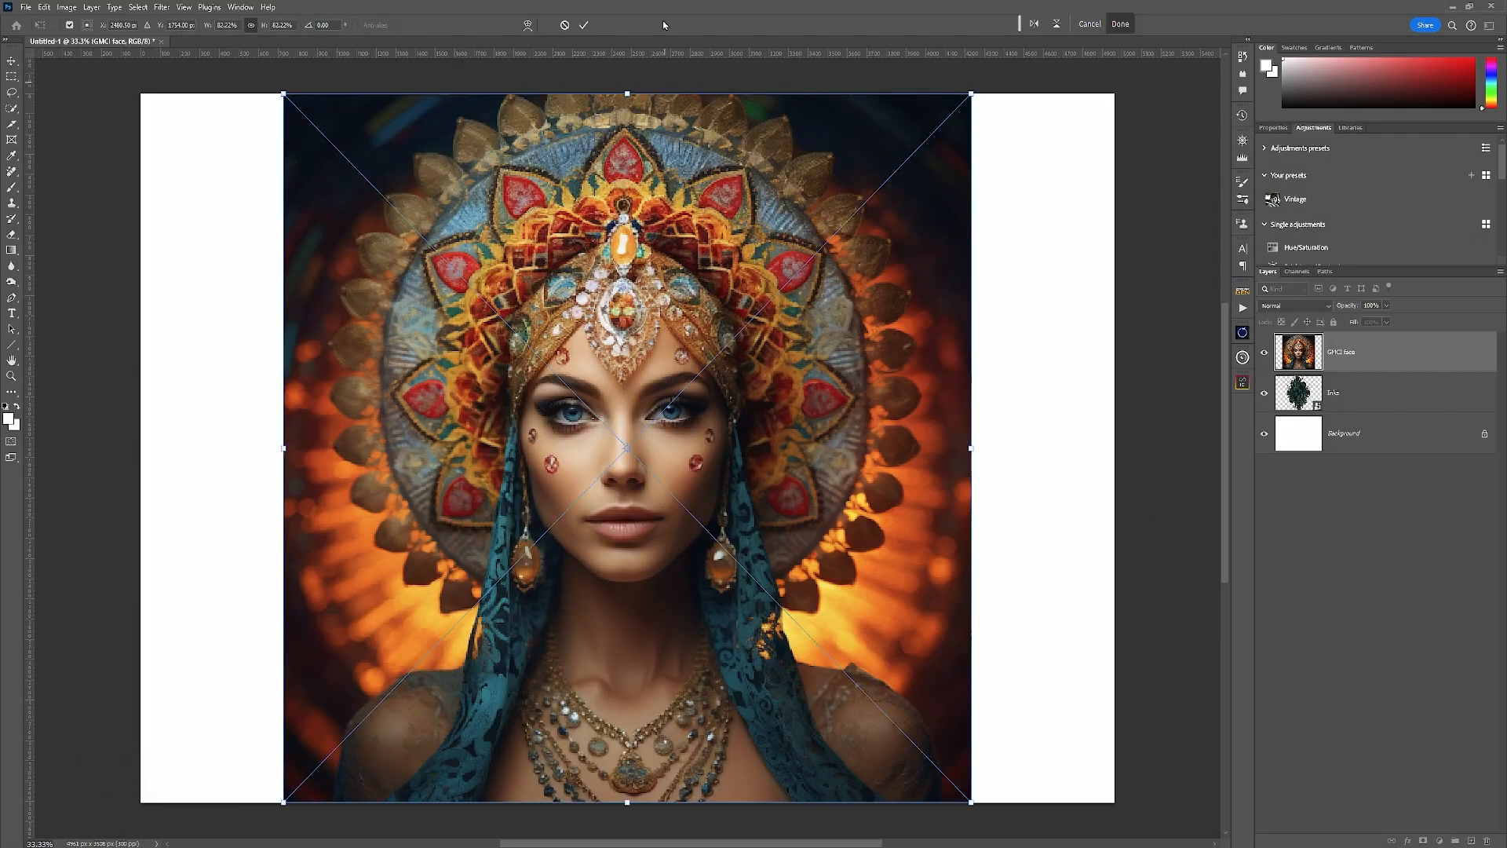
key("Return")
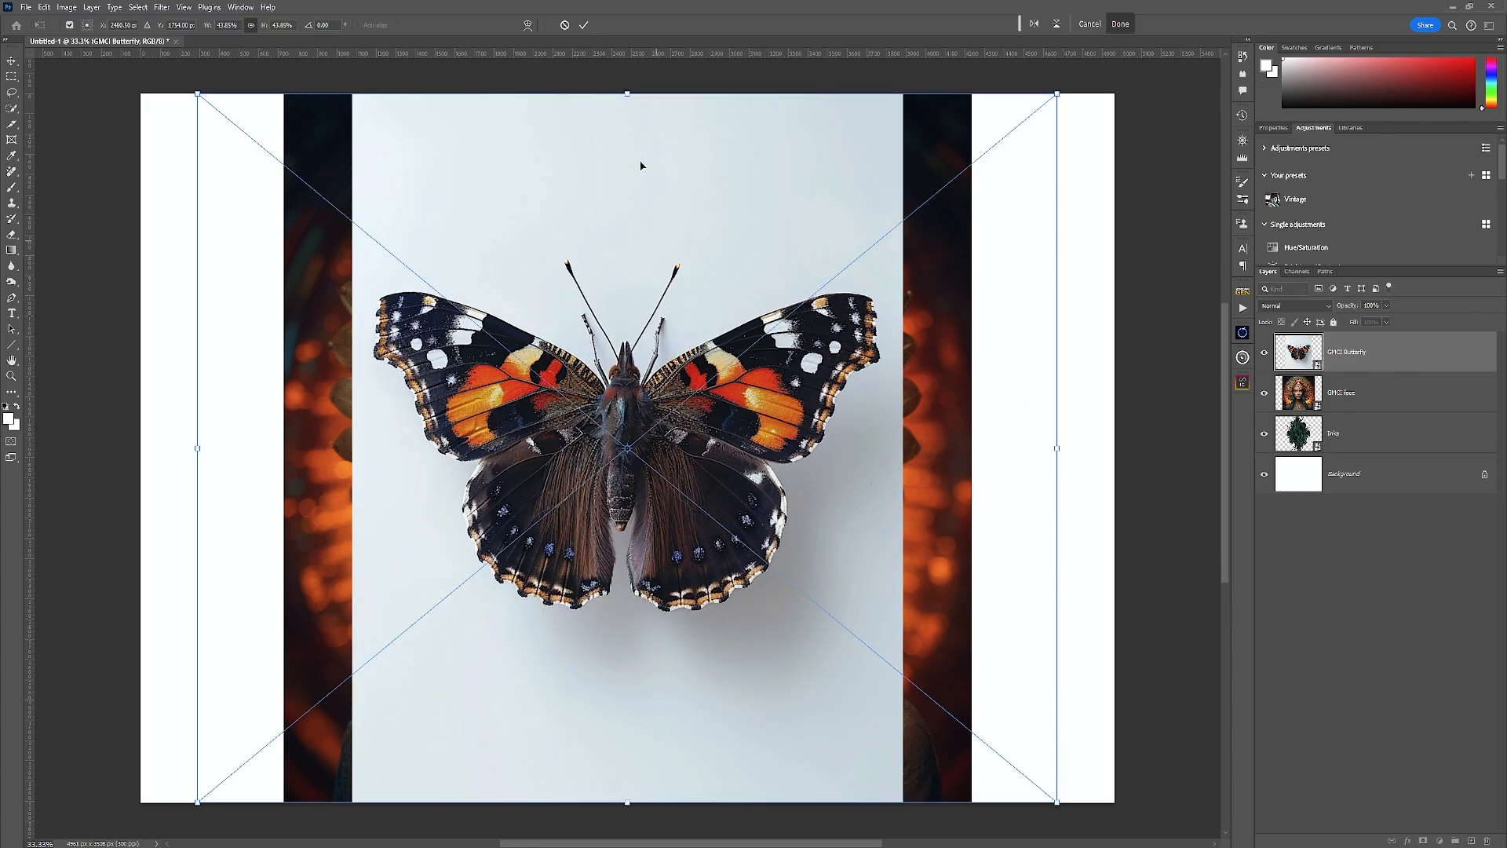
key("Return")
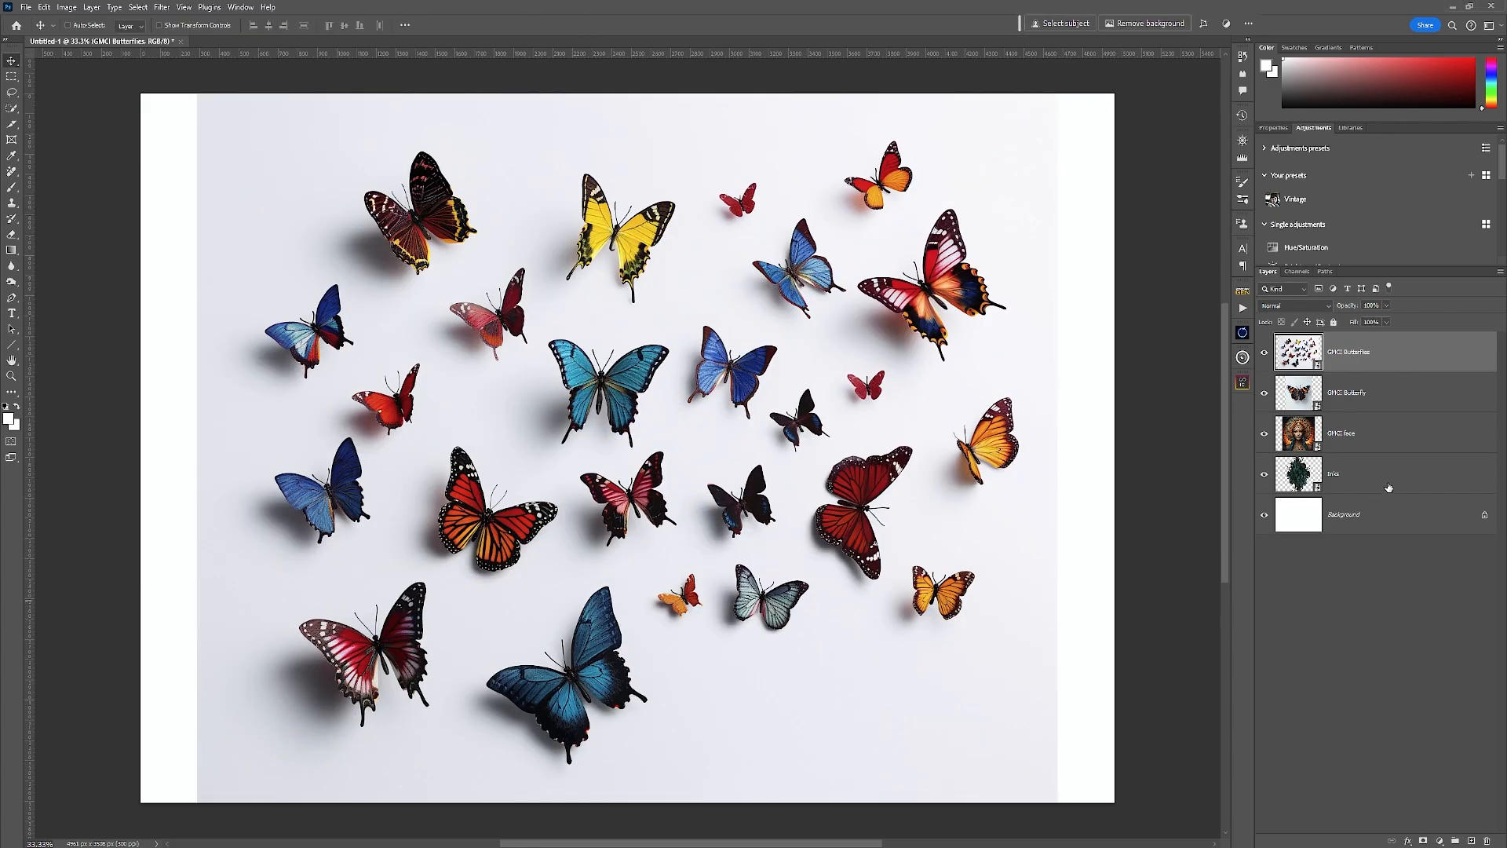
Step: Rasterize the four placed image layers and hide the two butterfly layers and the face layer
left_click(1388, 487, "shift")
right_click(1389, 487)
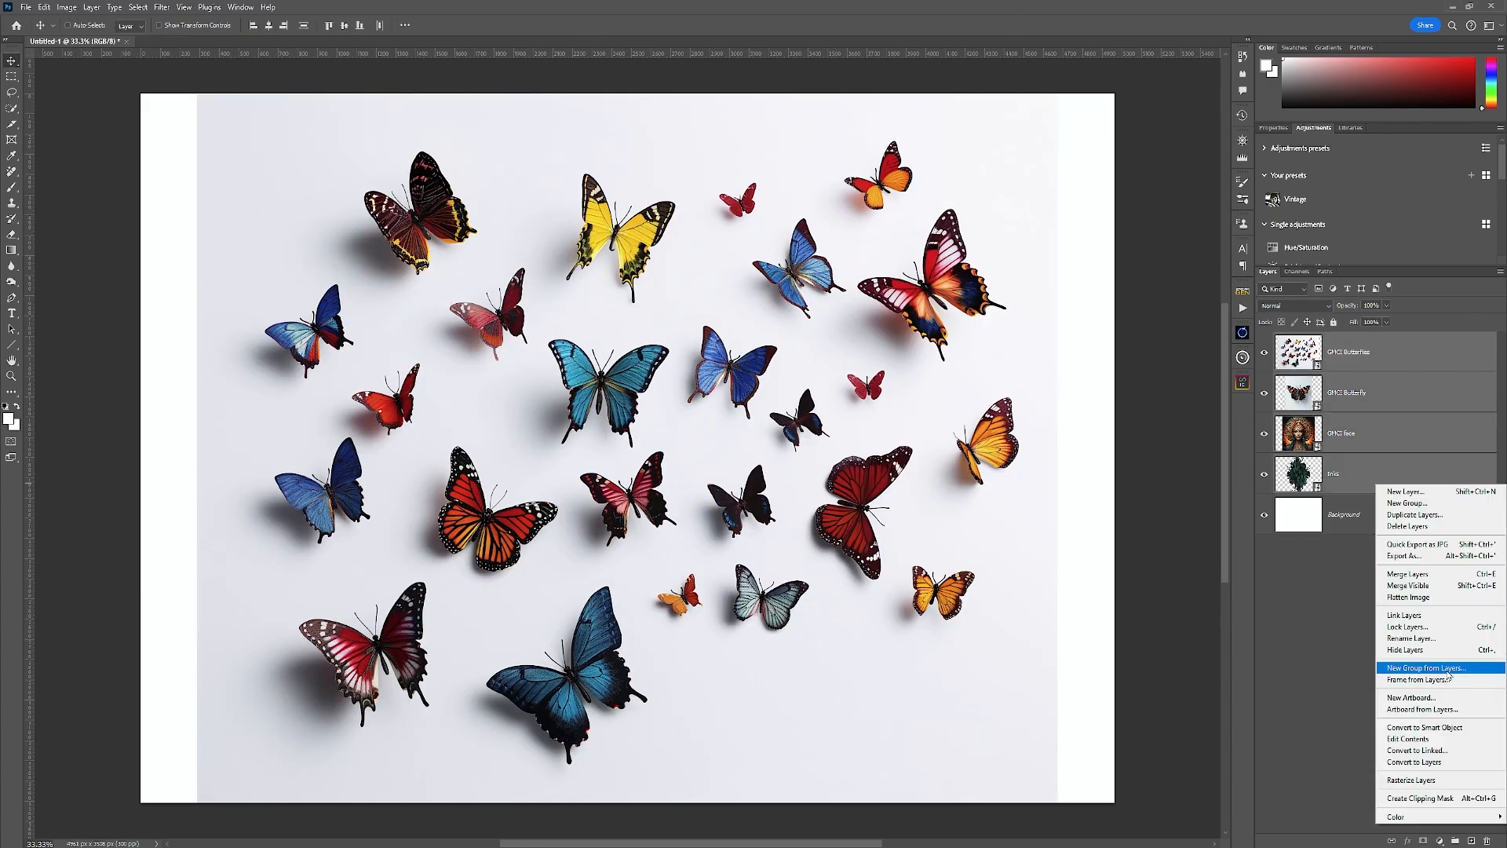
left_click(1401, 780)
left_click(1399, 691)
left_click_drag(1263, 351, 1264, 433)
Step: Rotate the inks layer 90° clockwise and scale it up until it spans the full canvas
left_click(1381, 473)
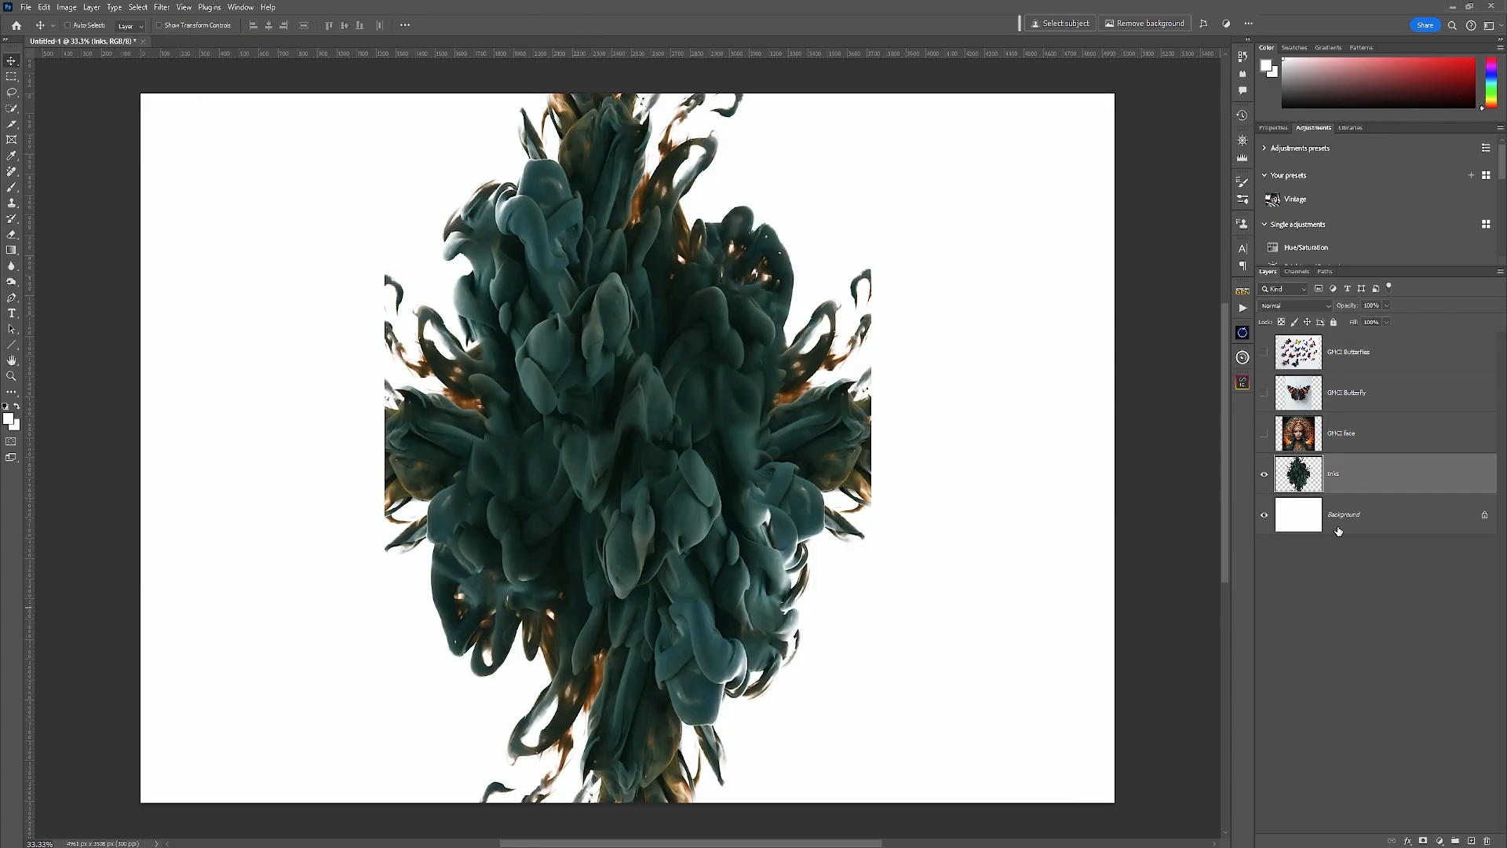
left_click(44, 7)
mouse_move(118, 296)
left_click(278, 490)
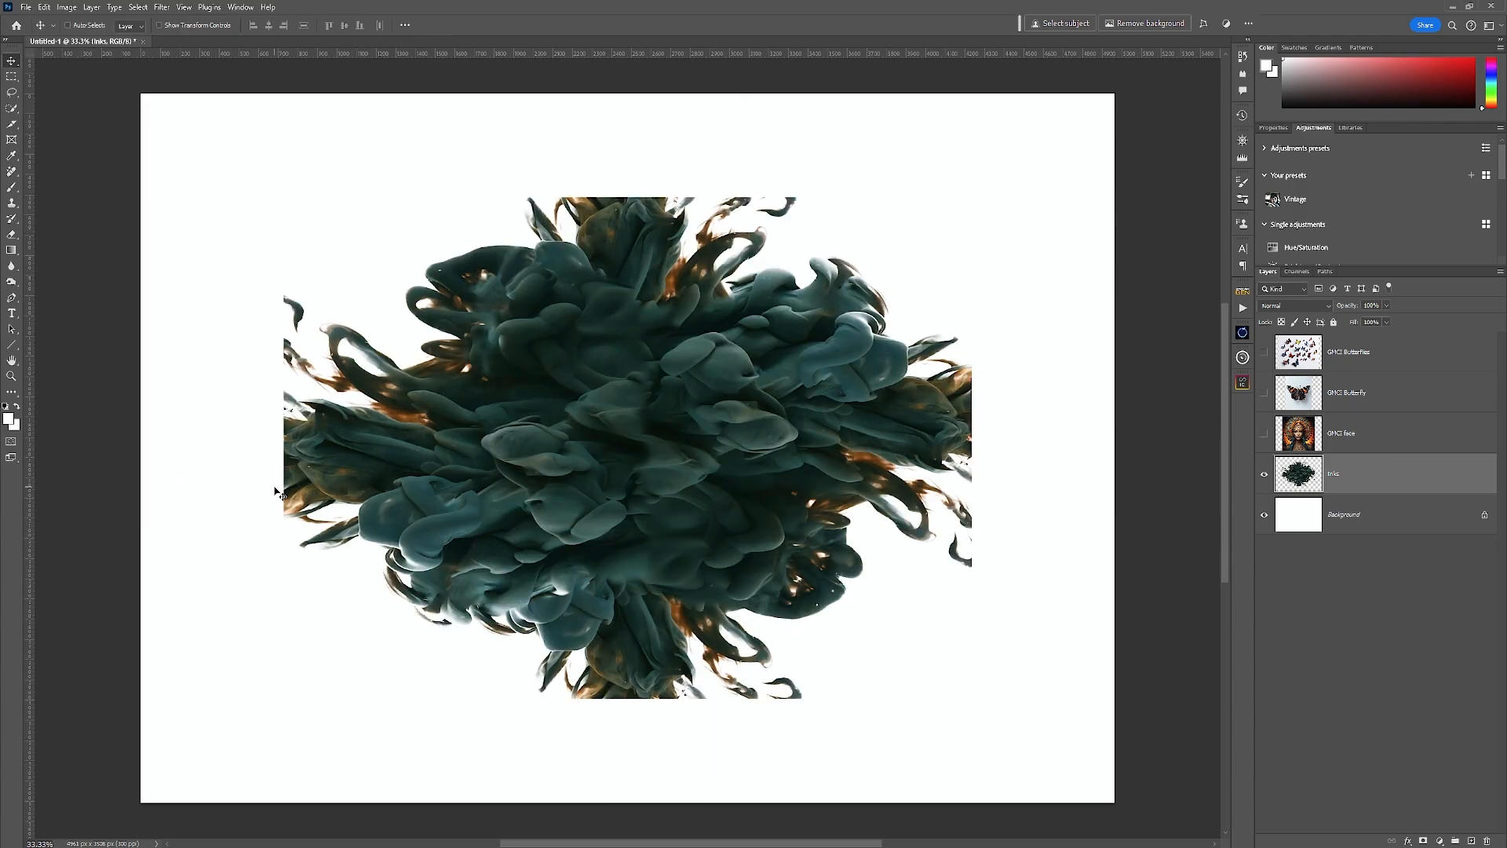
key("ctrl+t")
left_click_drag(627, 197, 627, 93)
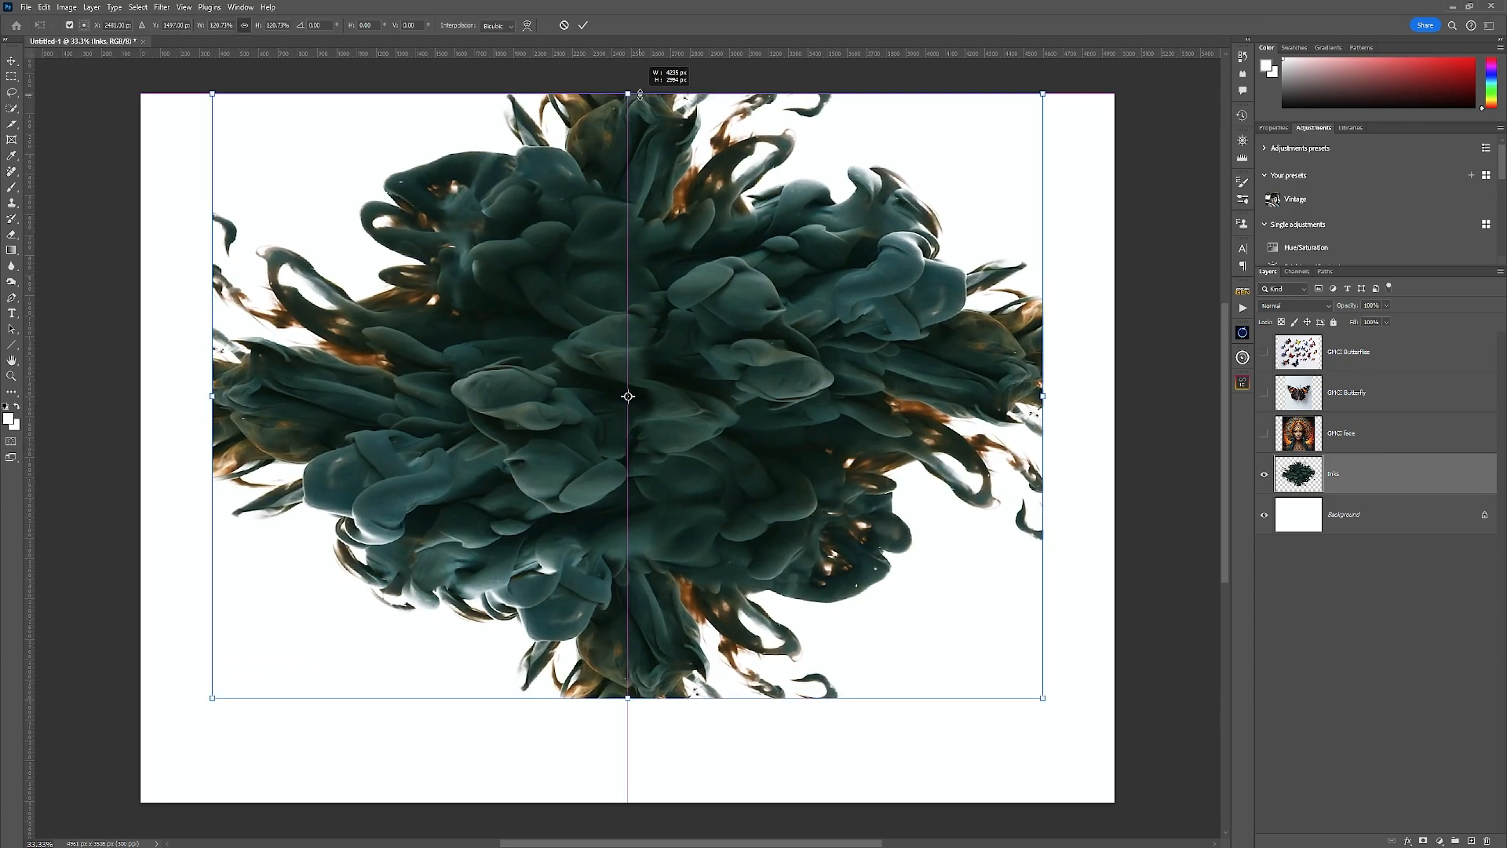
left_click_drag(628, 699, 631, 781)
key("Return")
Step: Show the face layer and set its blend mode to Screen
left_click(1264, 433)
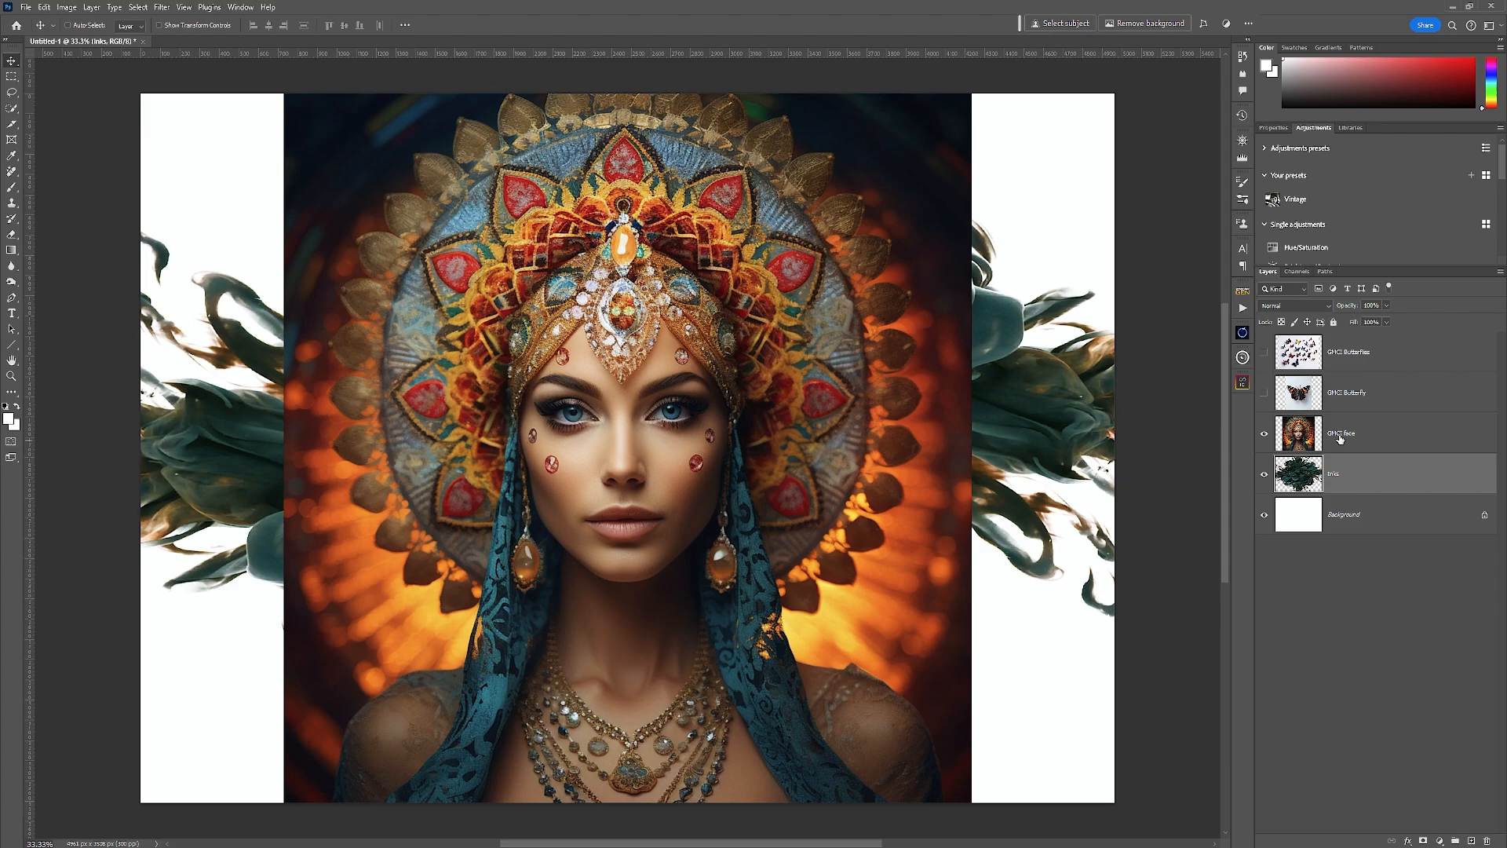
left_click(1352, 443)
left_click(1326, 306)
left_click(1277, 421)
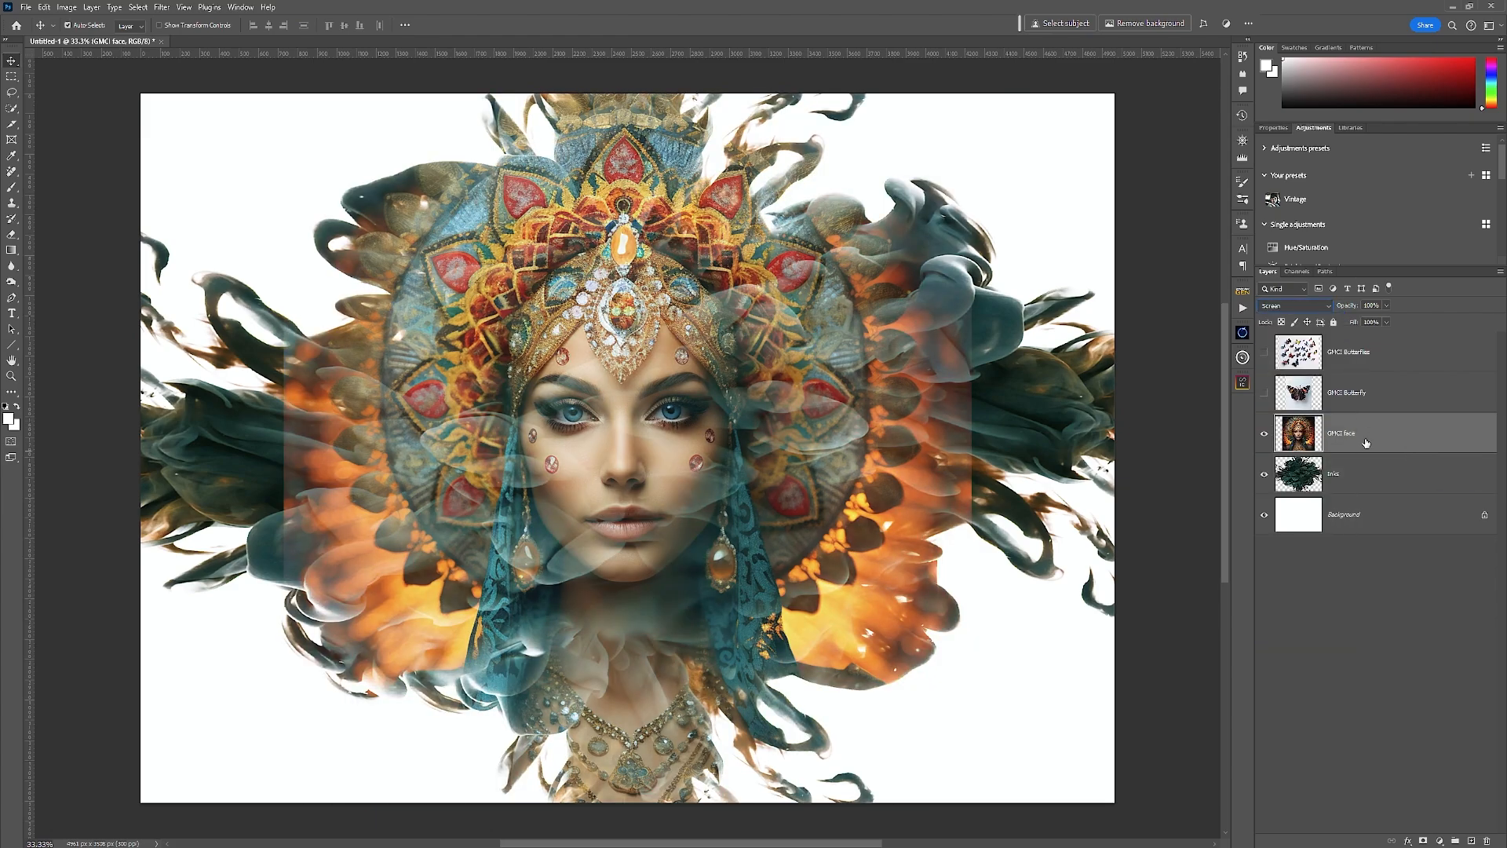
Step: Duplicate the face layer, set the copy's blend mode to Normal and hide it behind a black layer mask
key("ctrl+j")
left_click(1295, 306)
left_click(1279, 310)
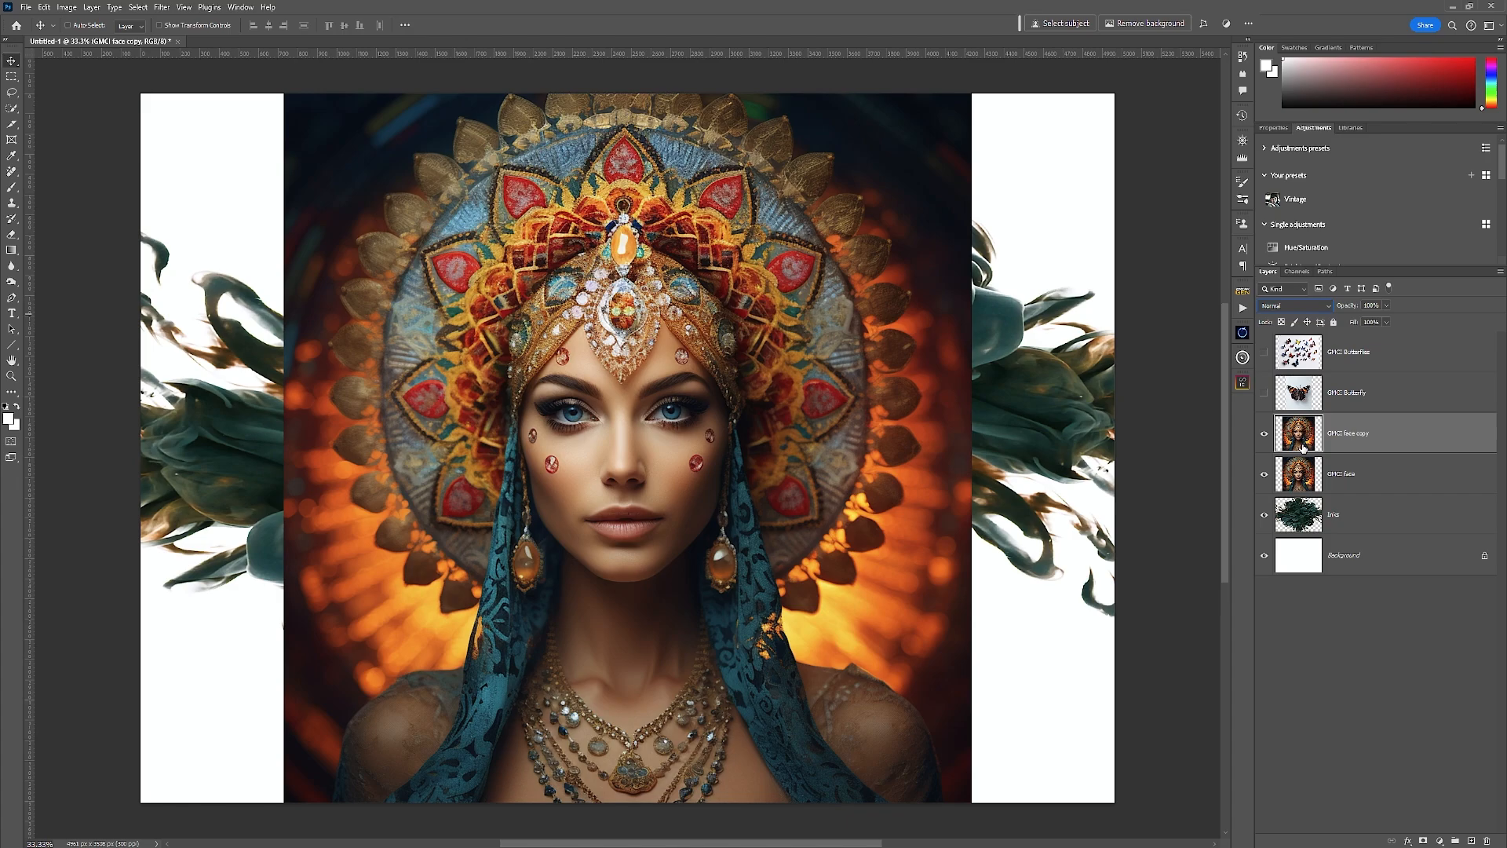
left_click(1423, 841, "alt")
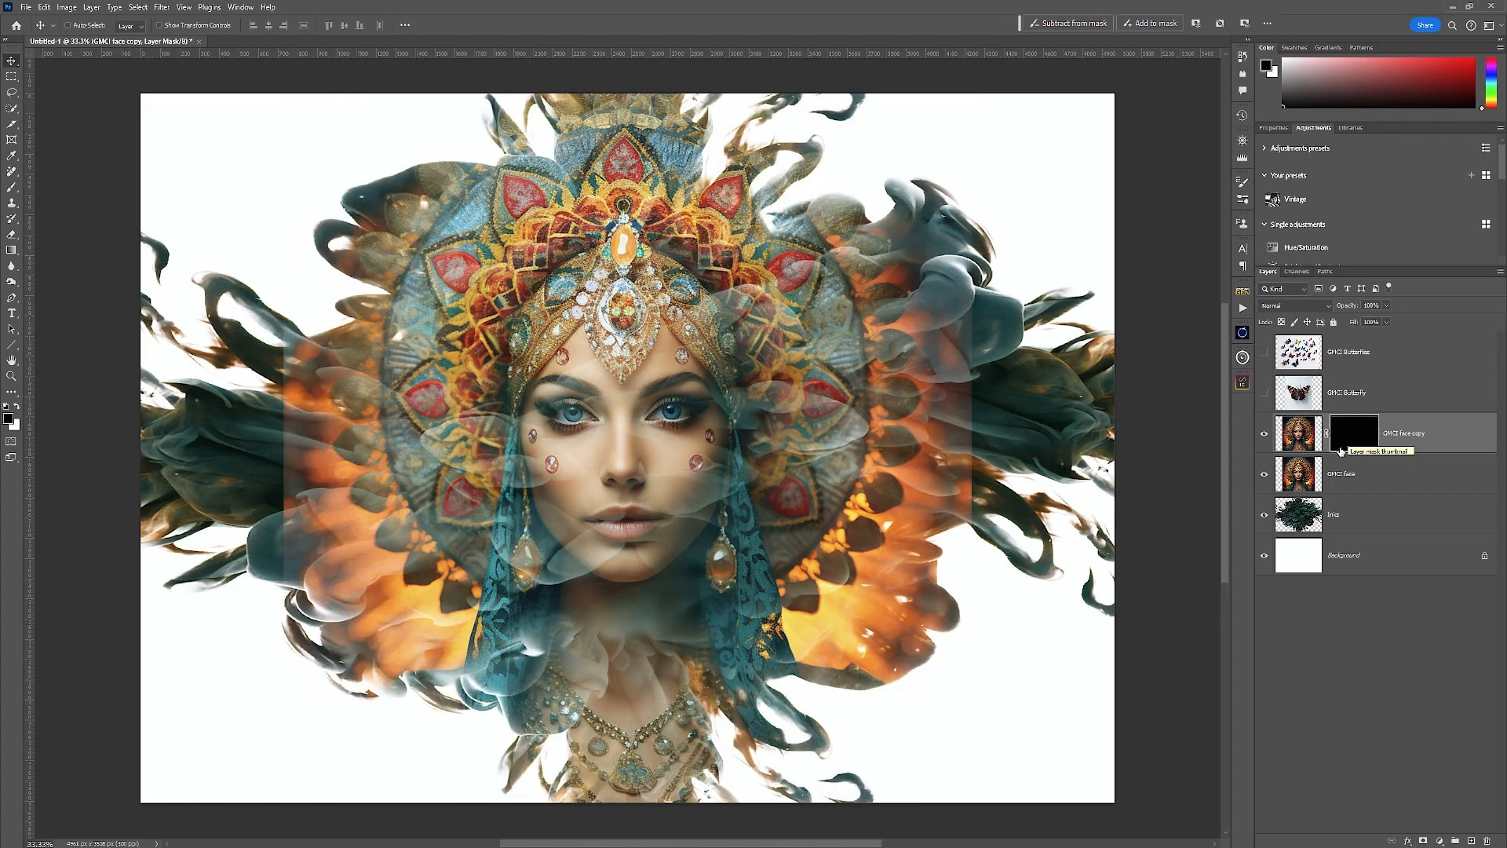
Step: Add a white mask to the original face layer and paint out its hard outer edges with a black Soft Round brush
left_click(1405, 479)
left_click(1423, 841)
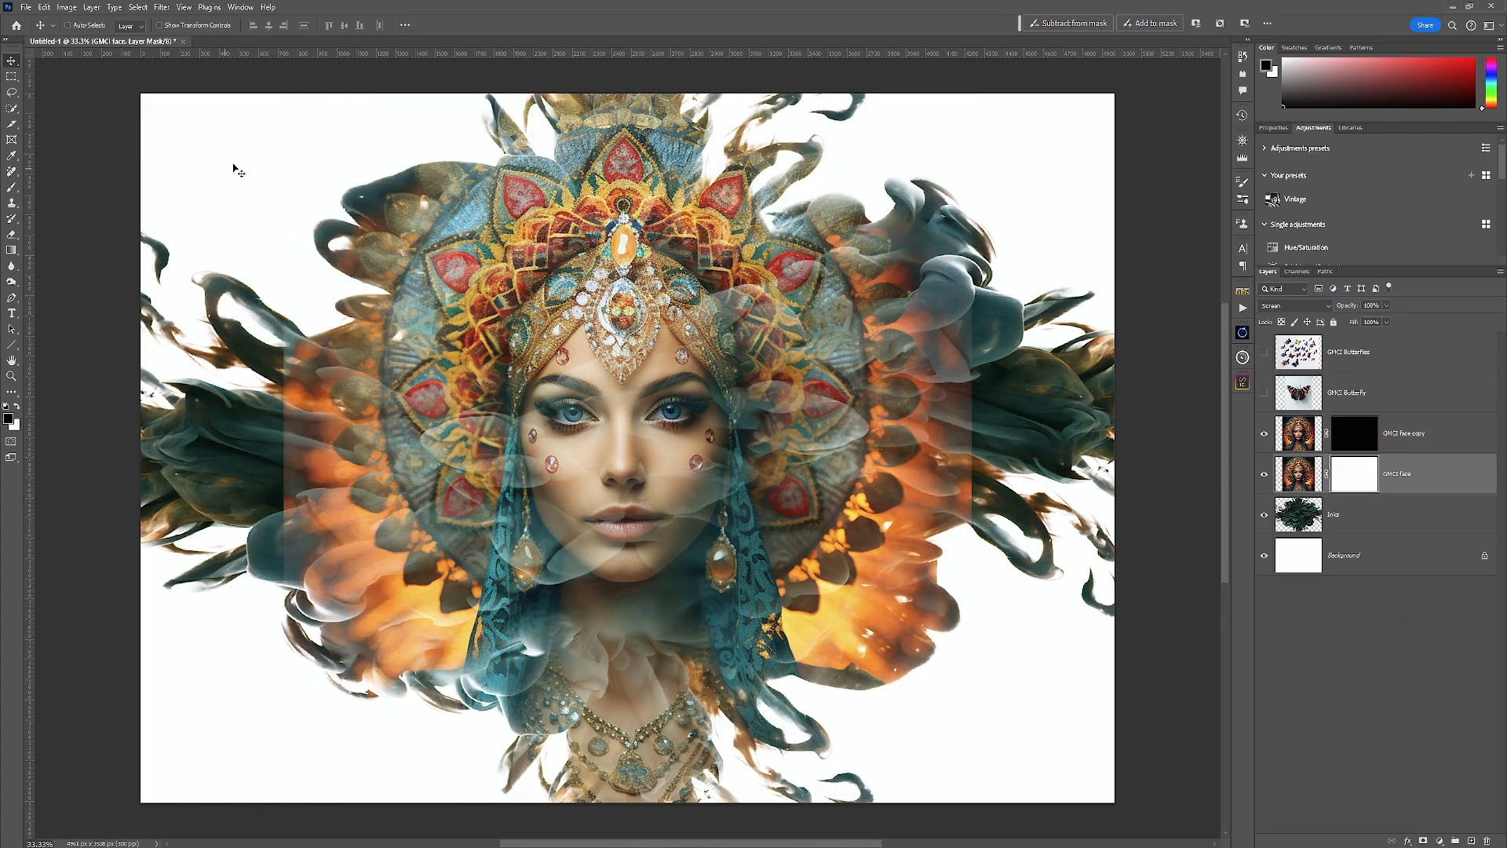
left_click(12, 186)
left_click(83, 26)
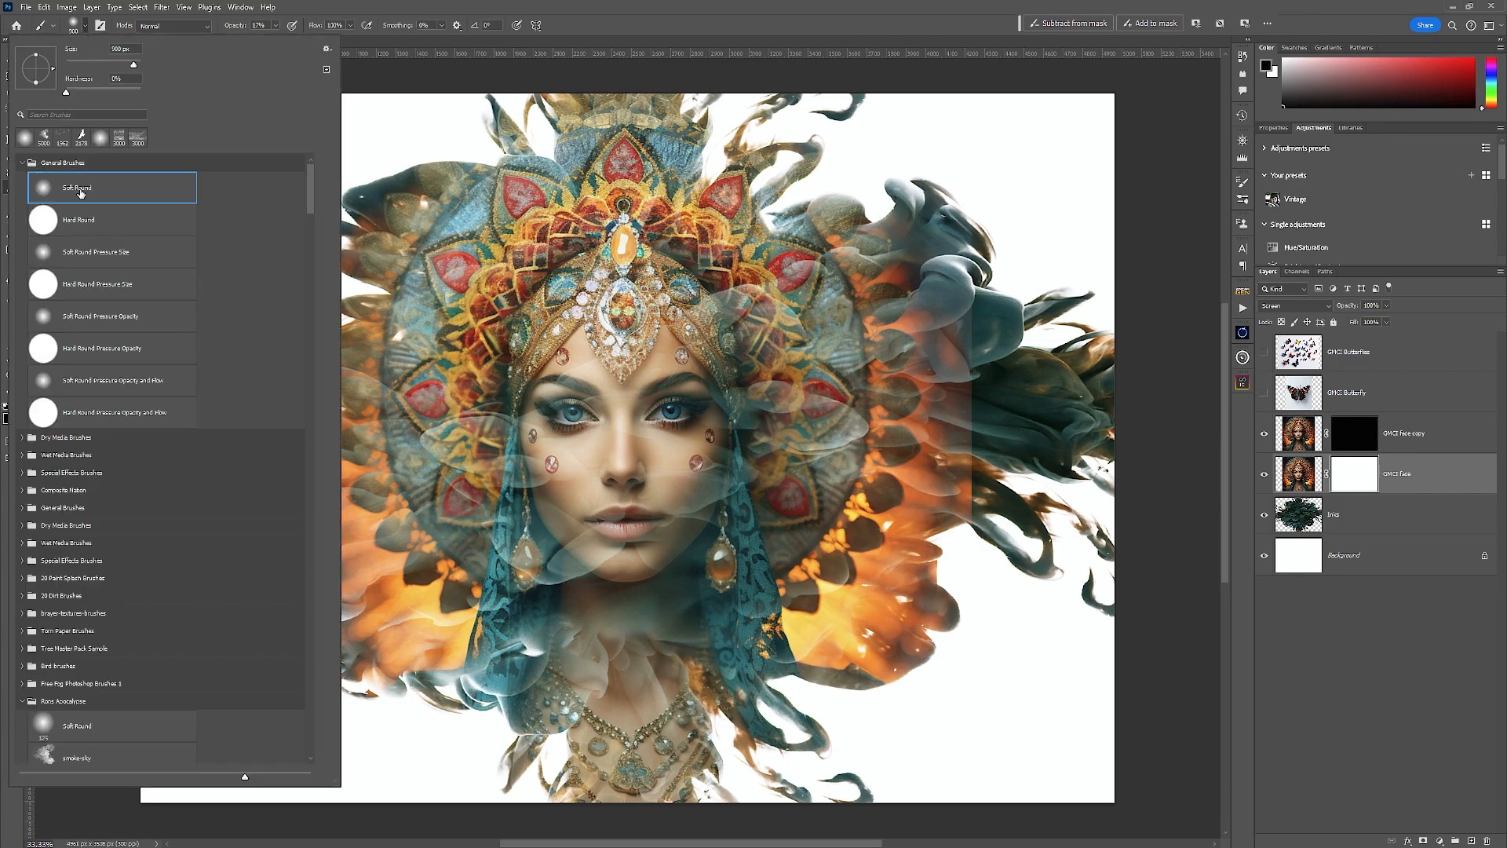
left_click(432, 10)
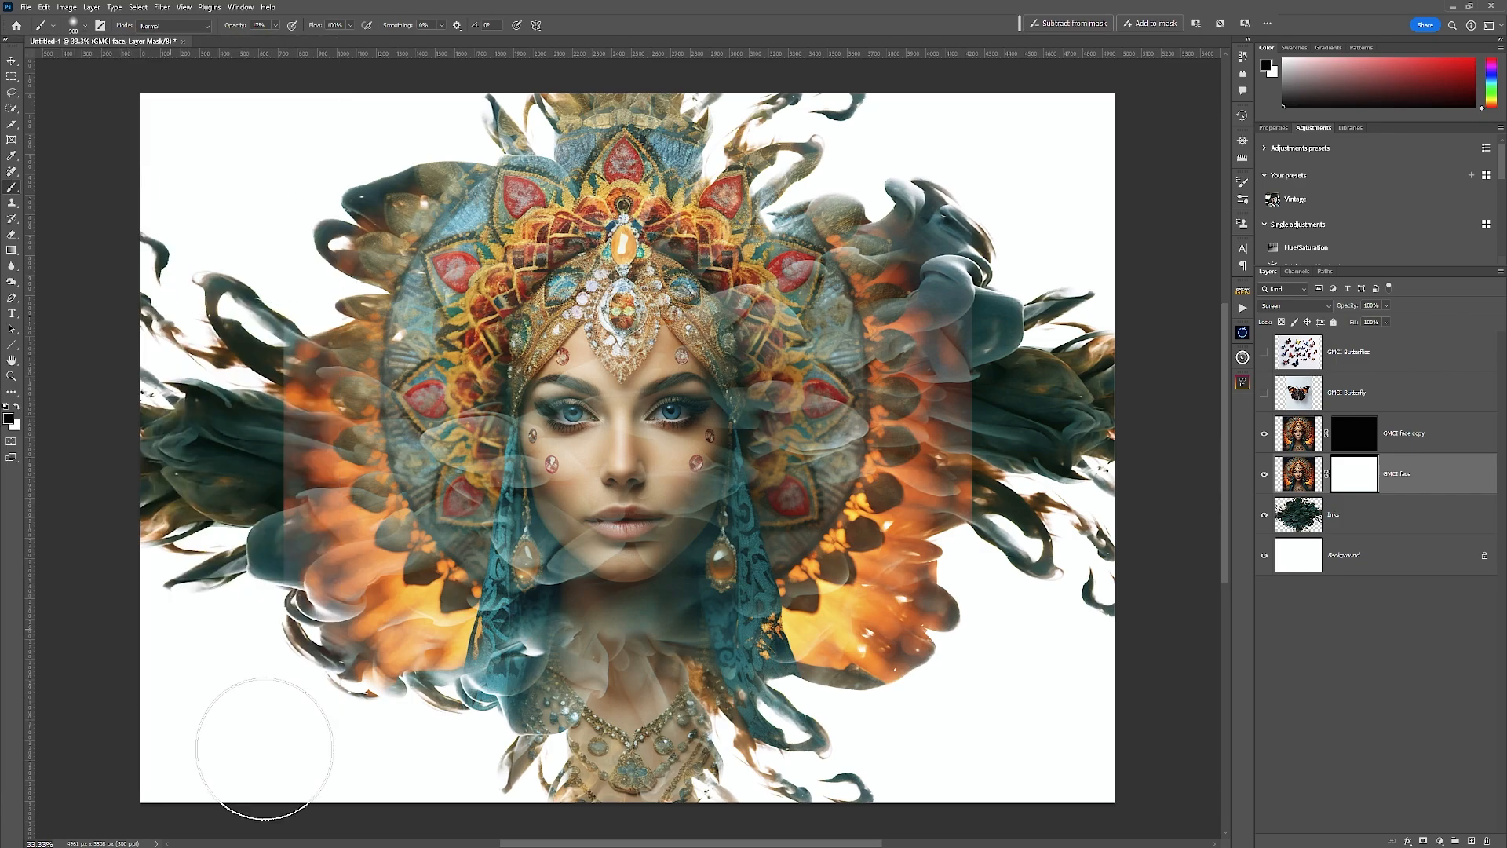
left_click_drag(224, 655, 236, 582)
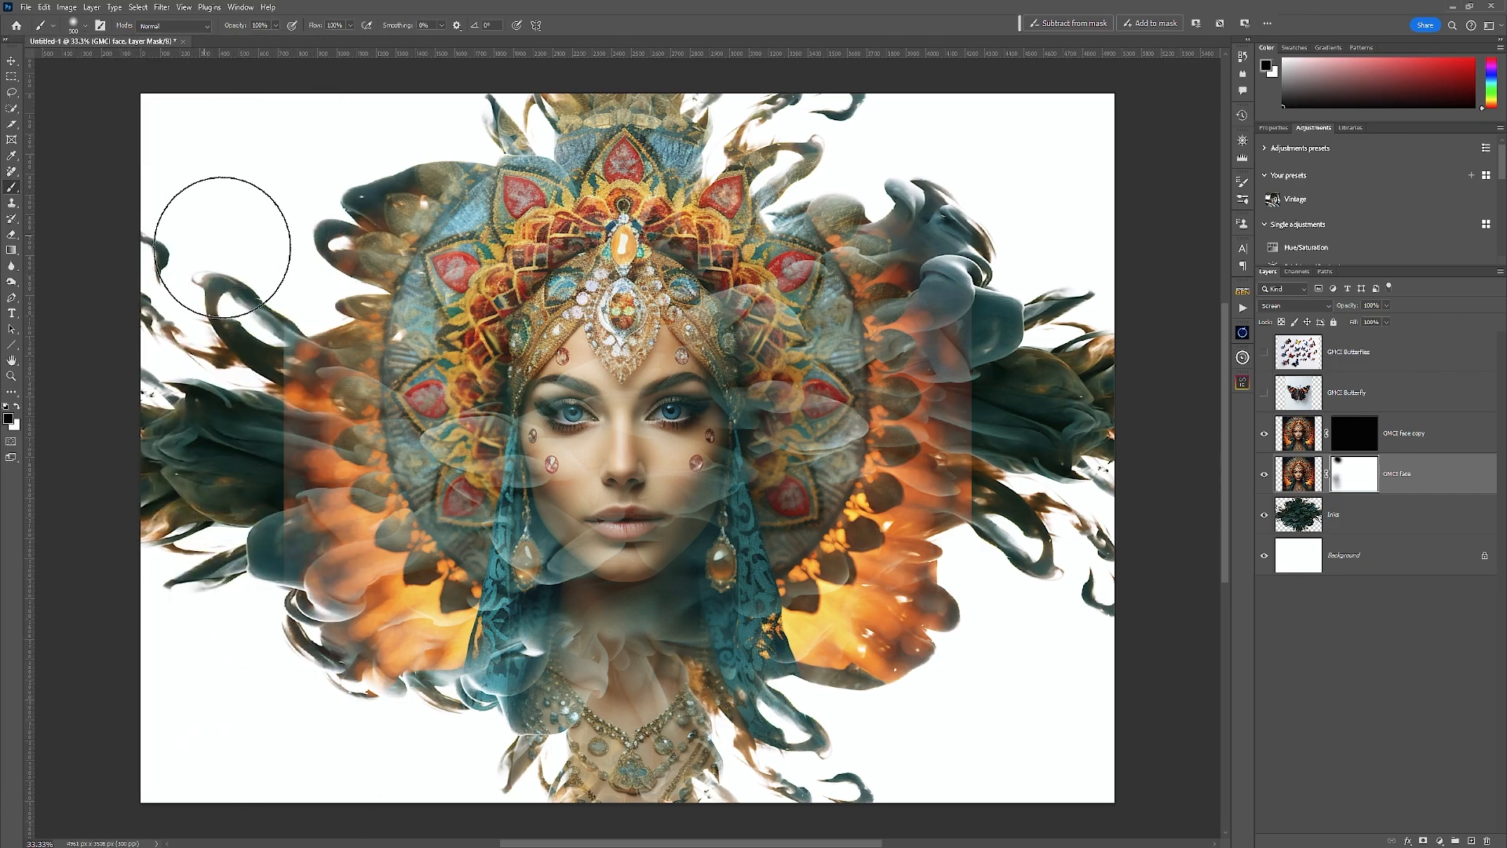
mouse_move(216, 361)
left_mouse_down()
mouse_move(228, 373)
mouse_move(175, 555)
mouse_move(353, 740)
mouse_move(975, 638)
mouse_move(1083, 393)
mouse_move(1012, 198)
left_mouse_up()
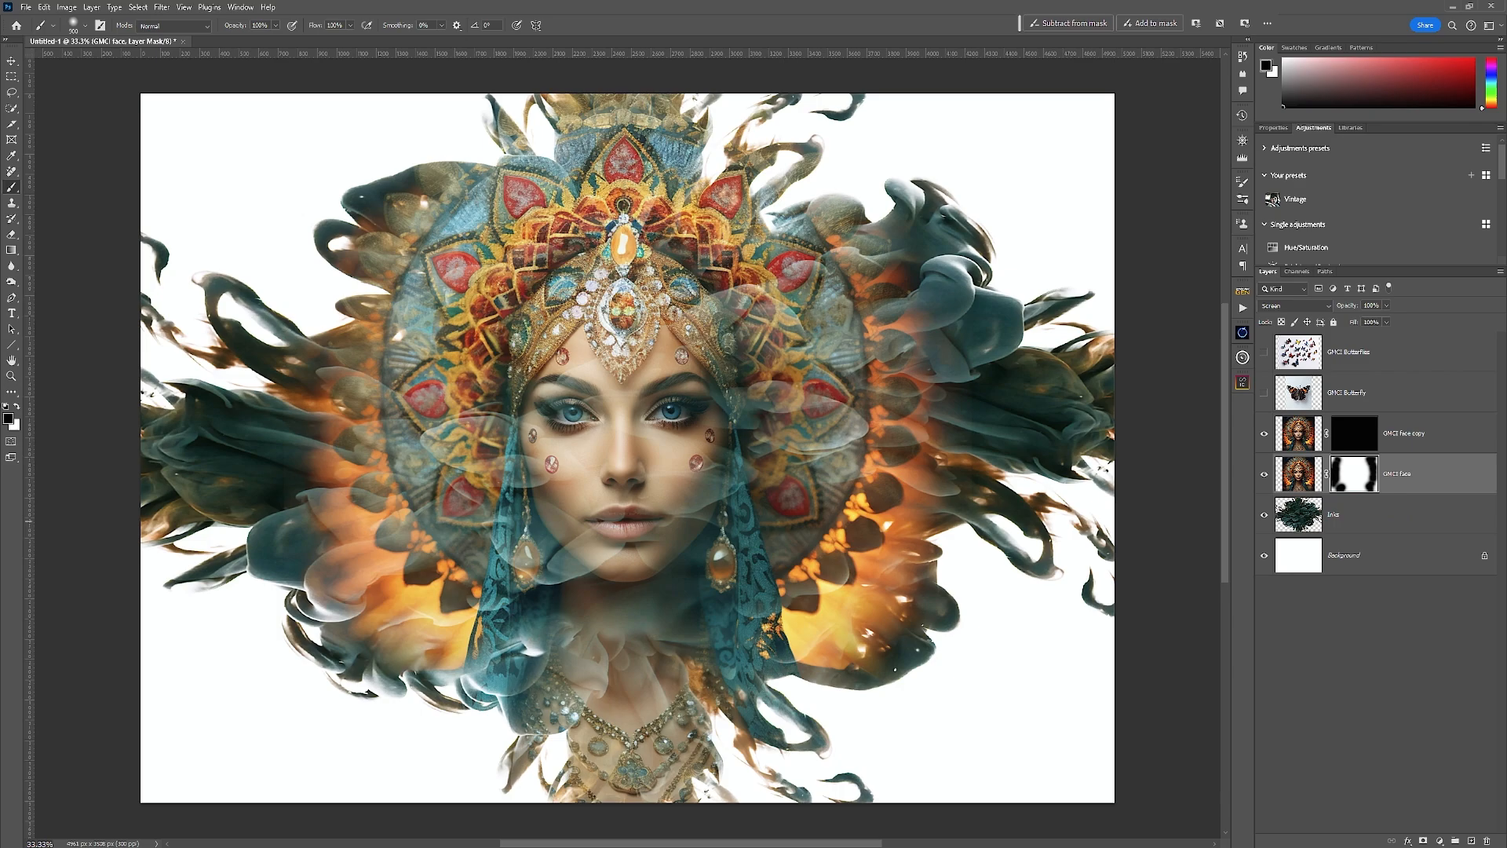
Step: Paint white on the face copy's black mask over the woman's face to reveal it clearly
left_click(1422, 435)
left_click(1375, 420)
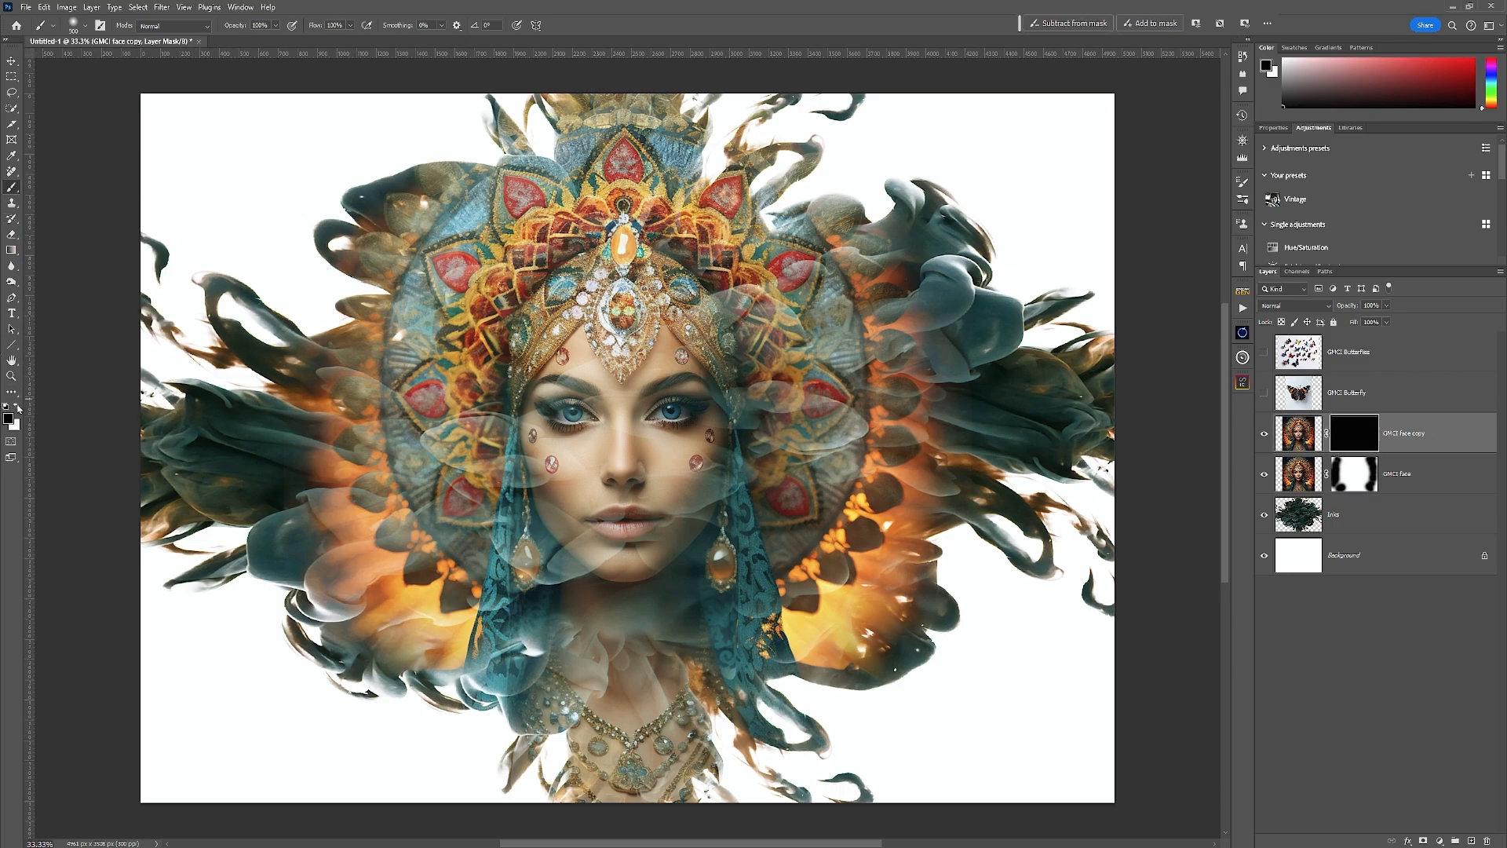
mouse_move(615, 426)
left_mouse_down()
mouse_move(605, 440)
mouse_move(642, 408)
mouse_move(584, 358)
mouse_move(627, 485)
left_mouse_up()
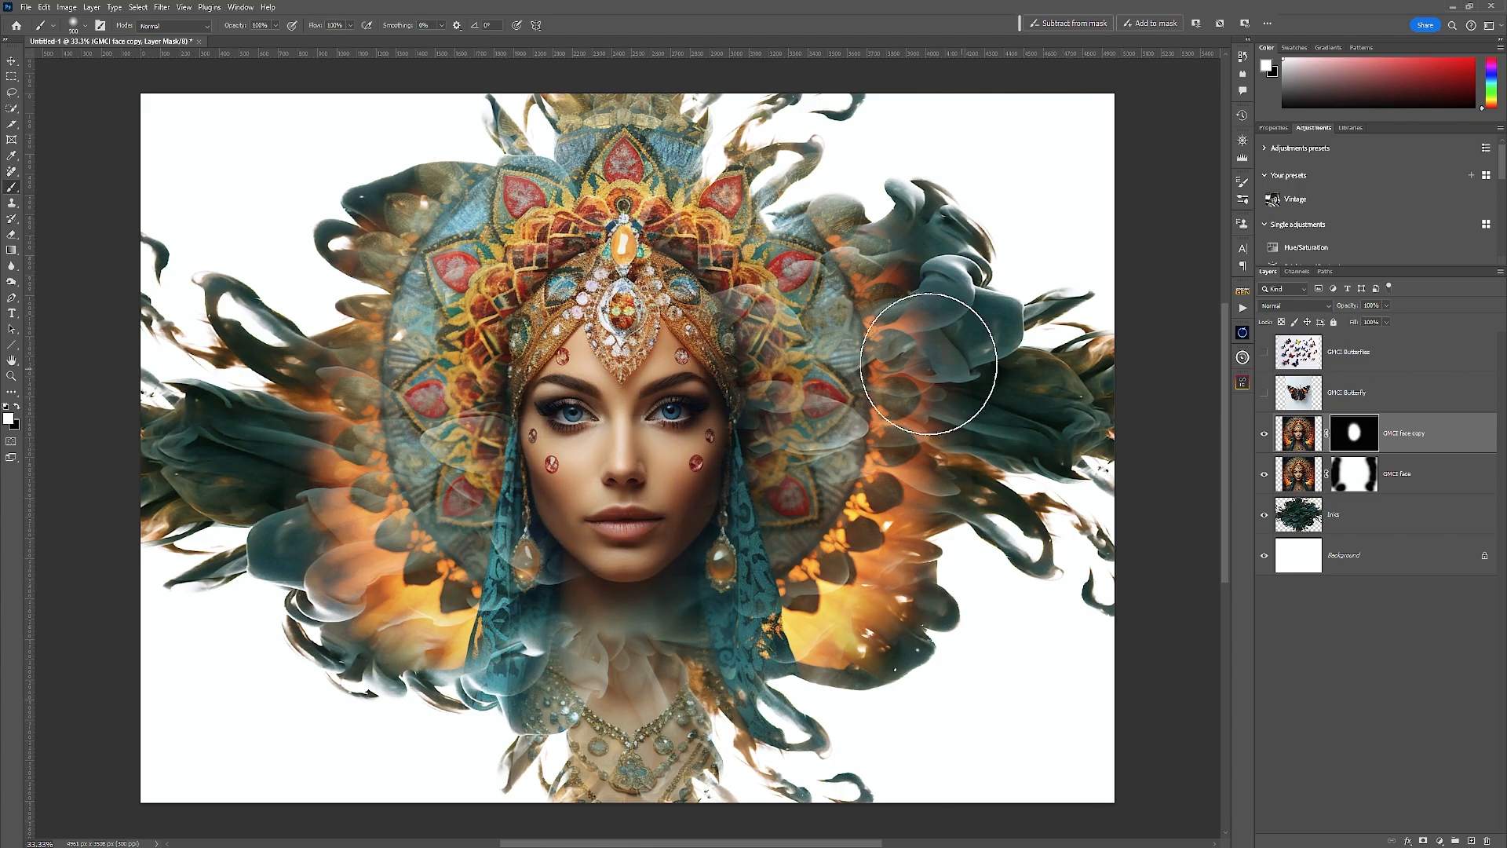
key("x")
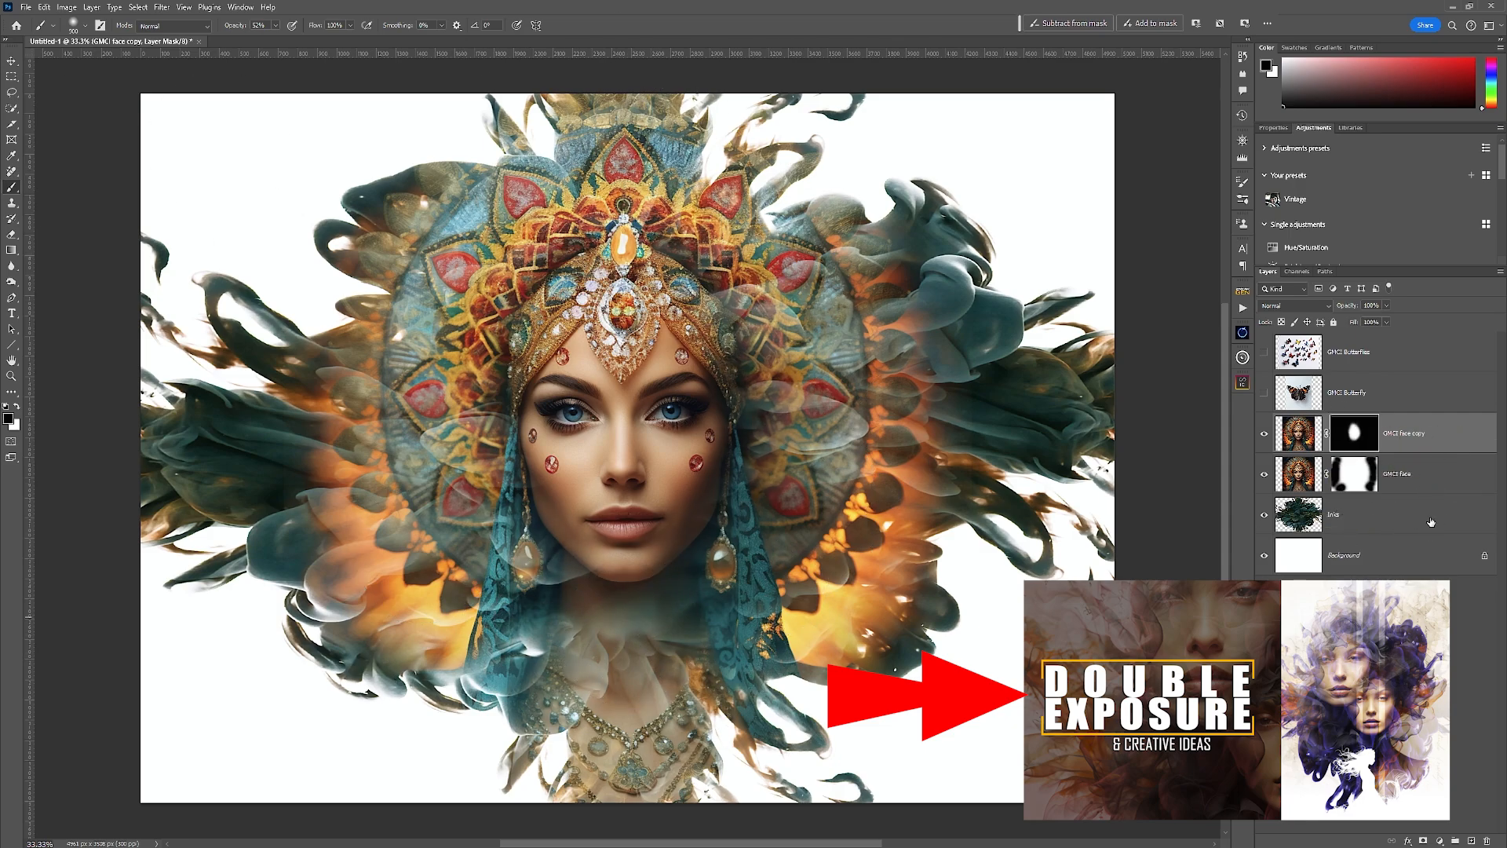
Step: Group the two face layers with the inks layer, name the group "face" and lock it
left_click(1430, 522, "shift")
left_click(1454, 839)
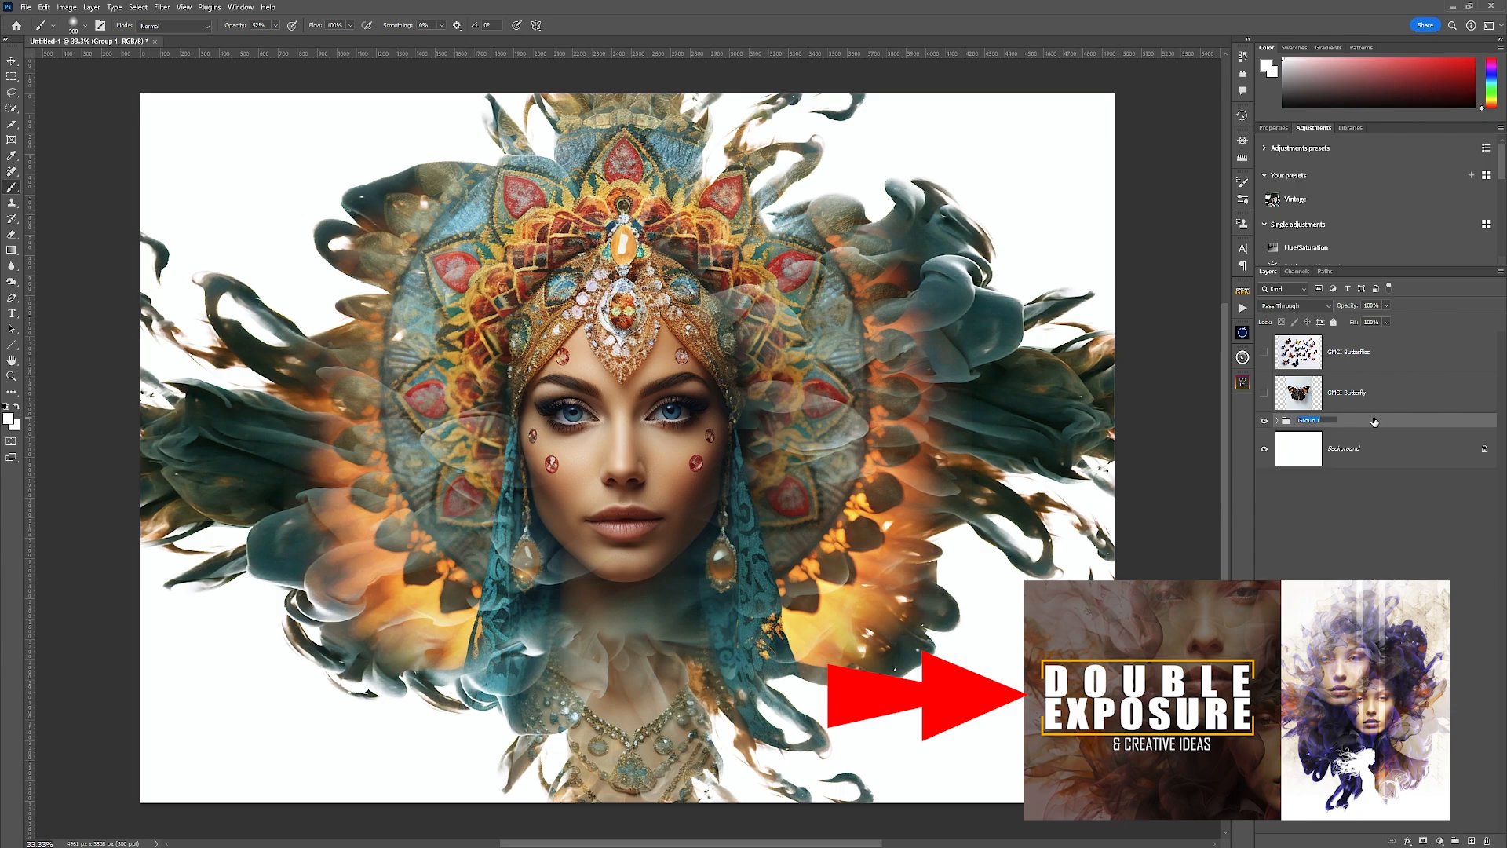
type("face")
key("Return")
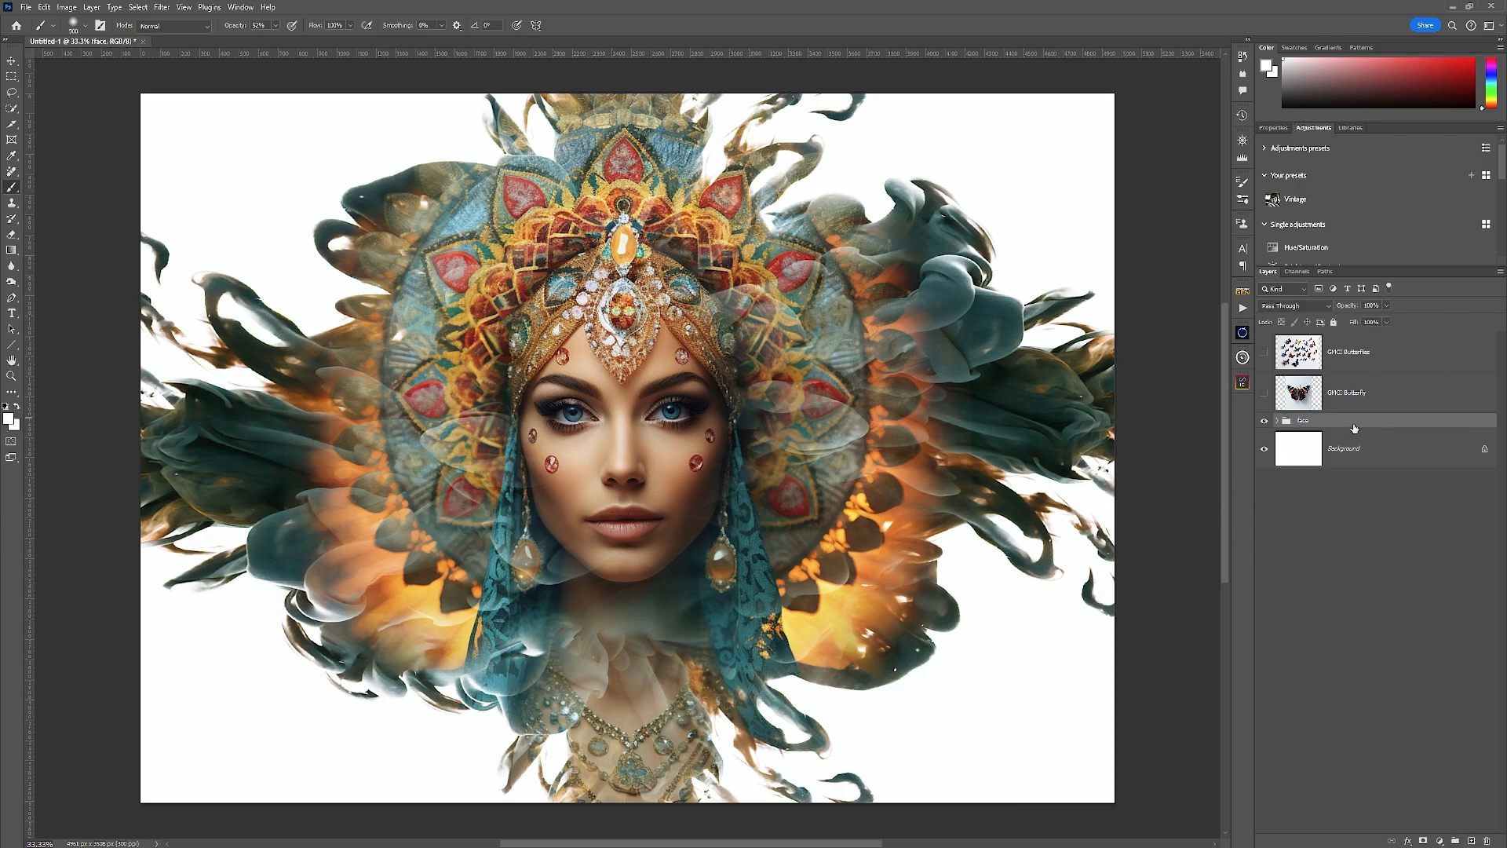
key("v")
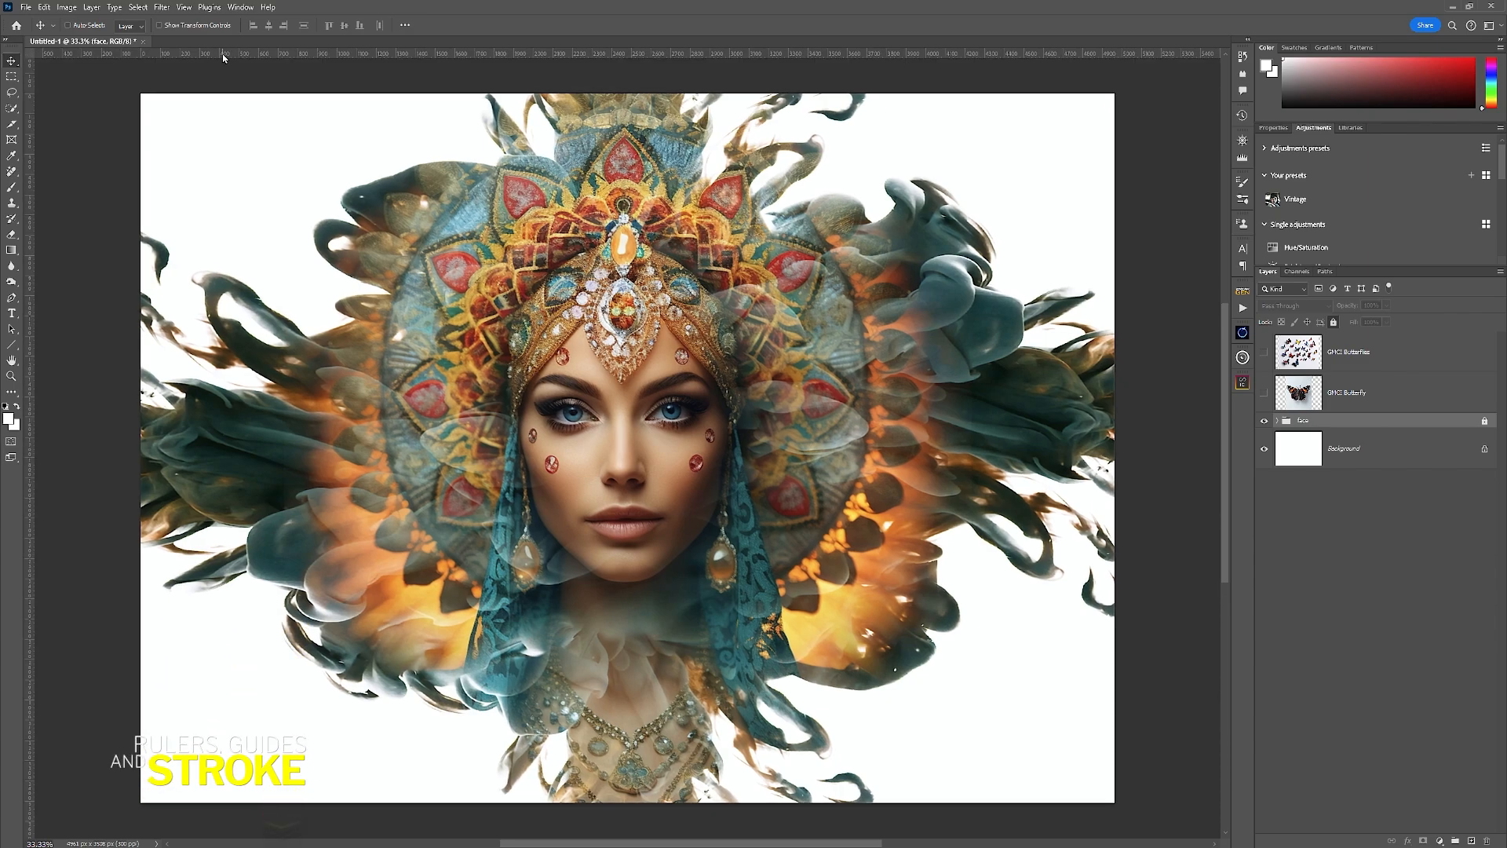
Step: Switch the rulers to percent and place vertical guides at 90% and 10% of the canvas width
right_click(222, 53)
right_click(187, 57)
left_click(231, 123)
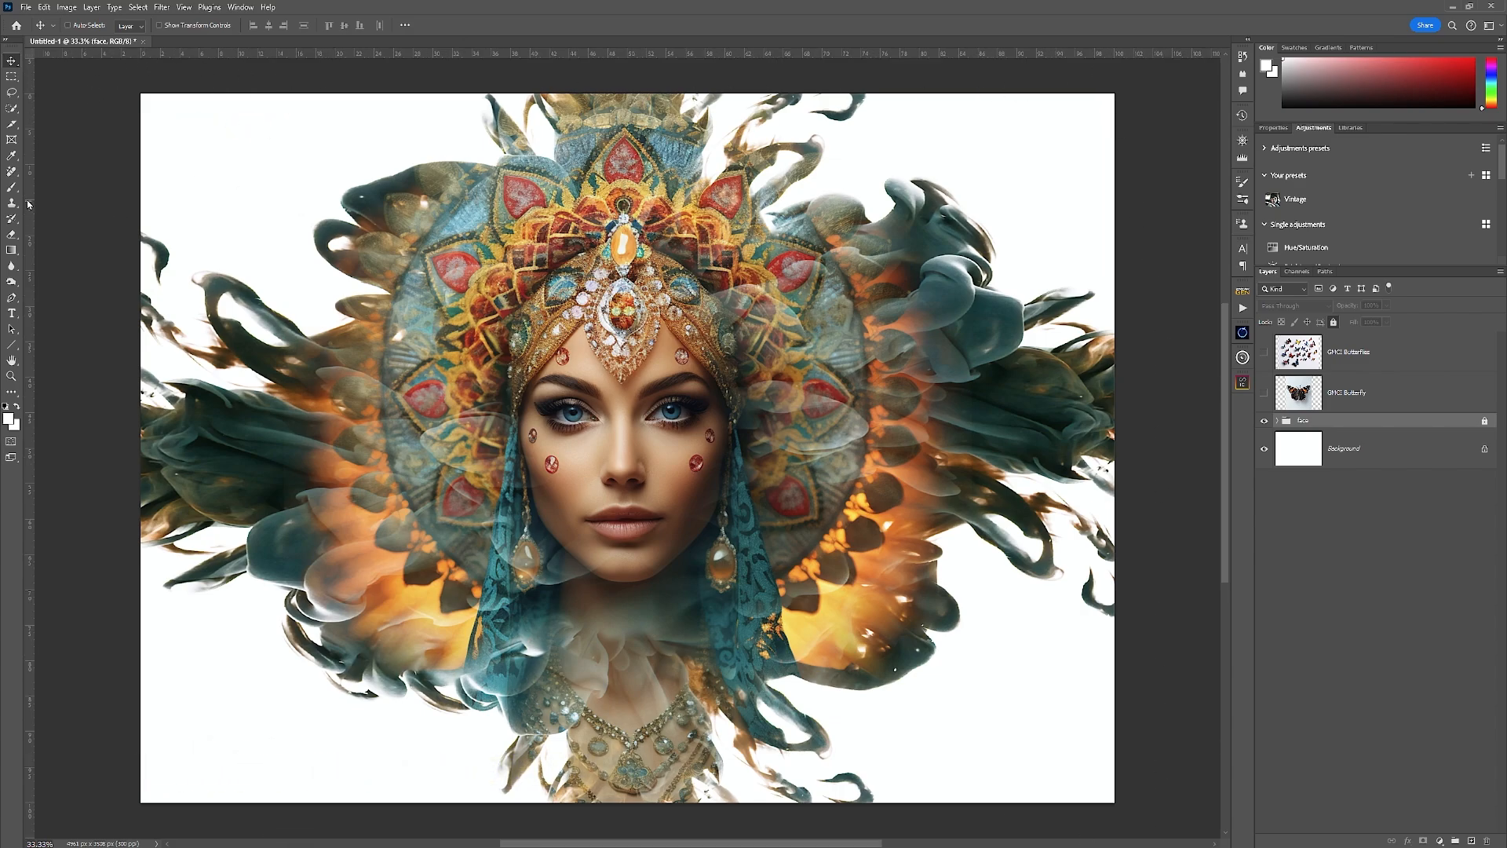
left_click_drag(29, 204, 1017, 262)
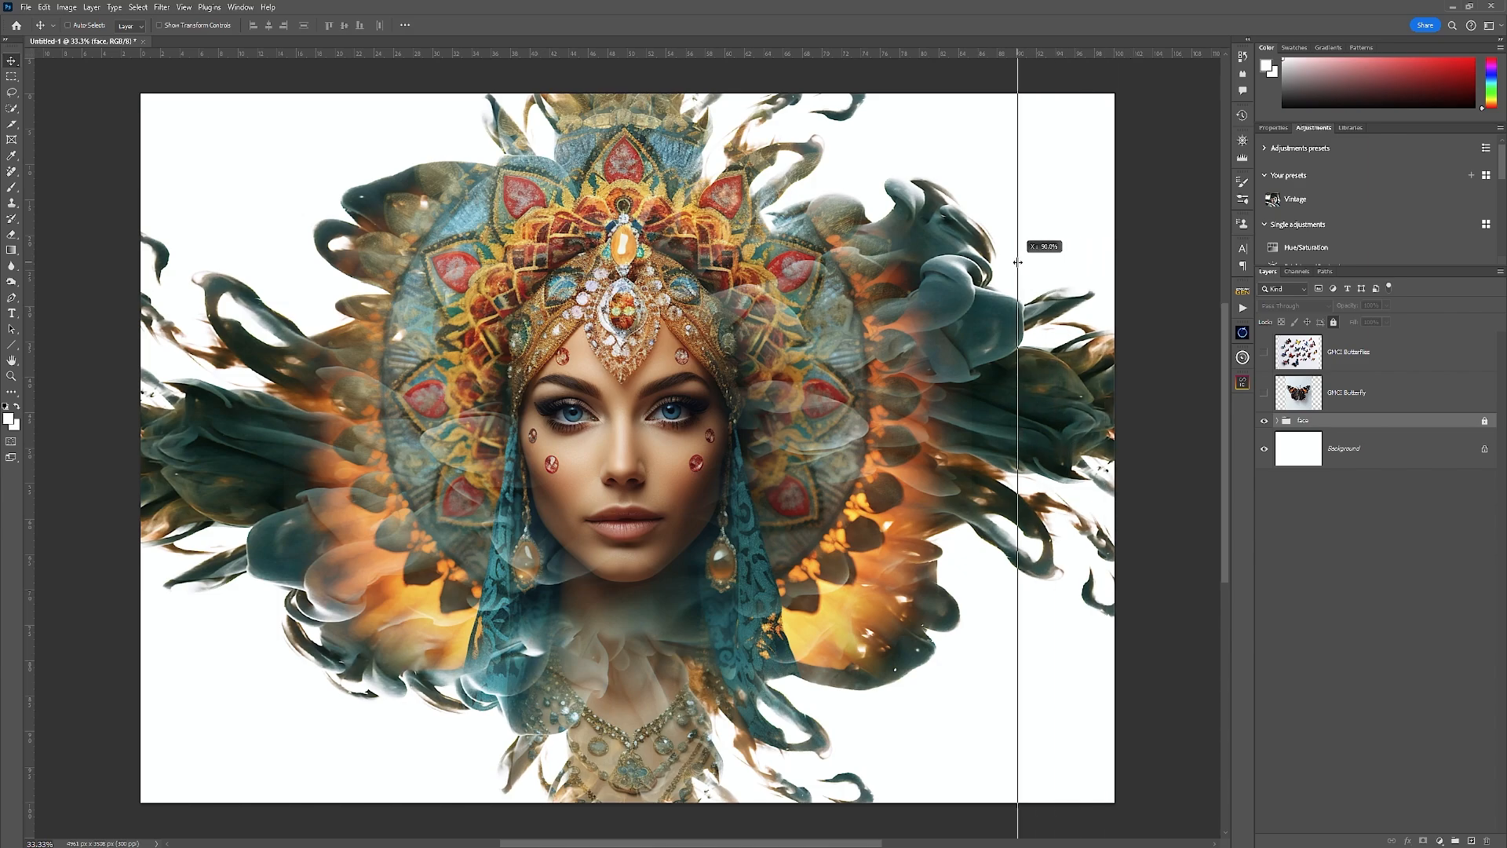
left_click_drag(32, 177, 237, 186)
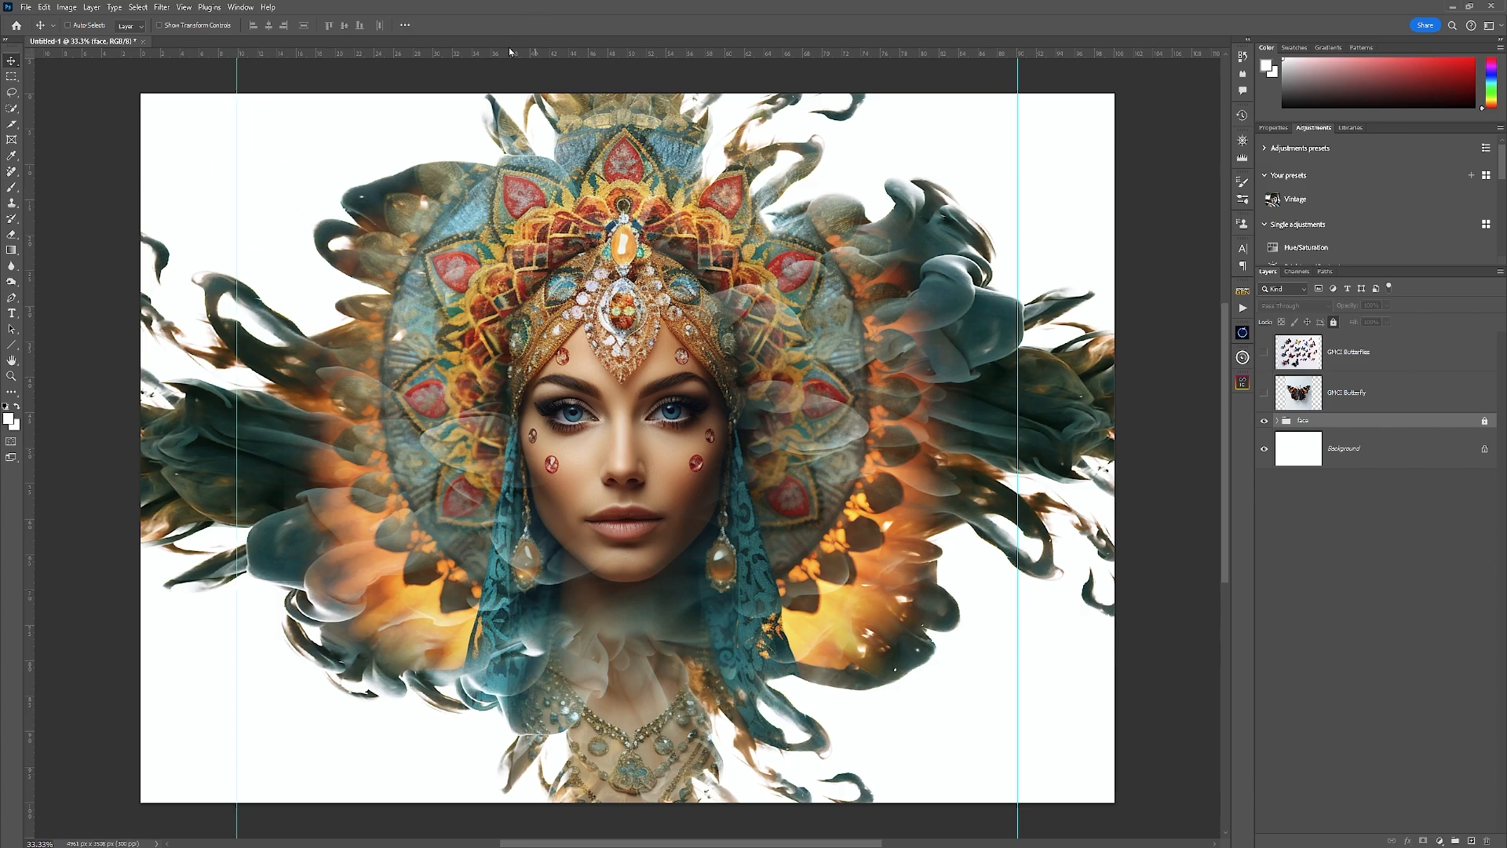
Step: Place horizontal guides at about 10% and 90% of the canvas height
left_click_drag(511, 53, 484, 197)
left_click_drag(440, 55, 370, 728)
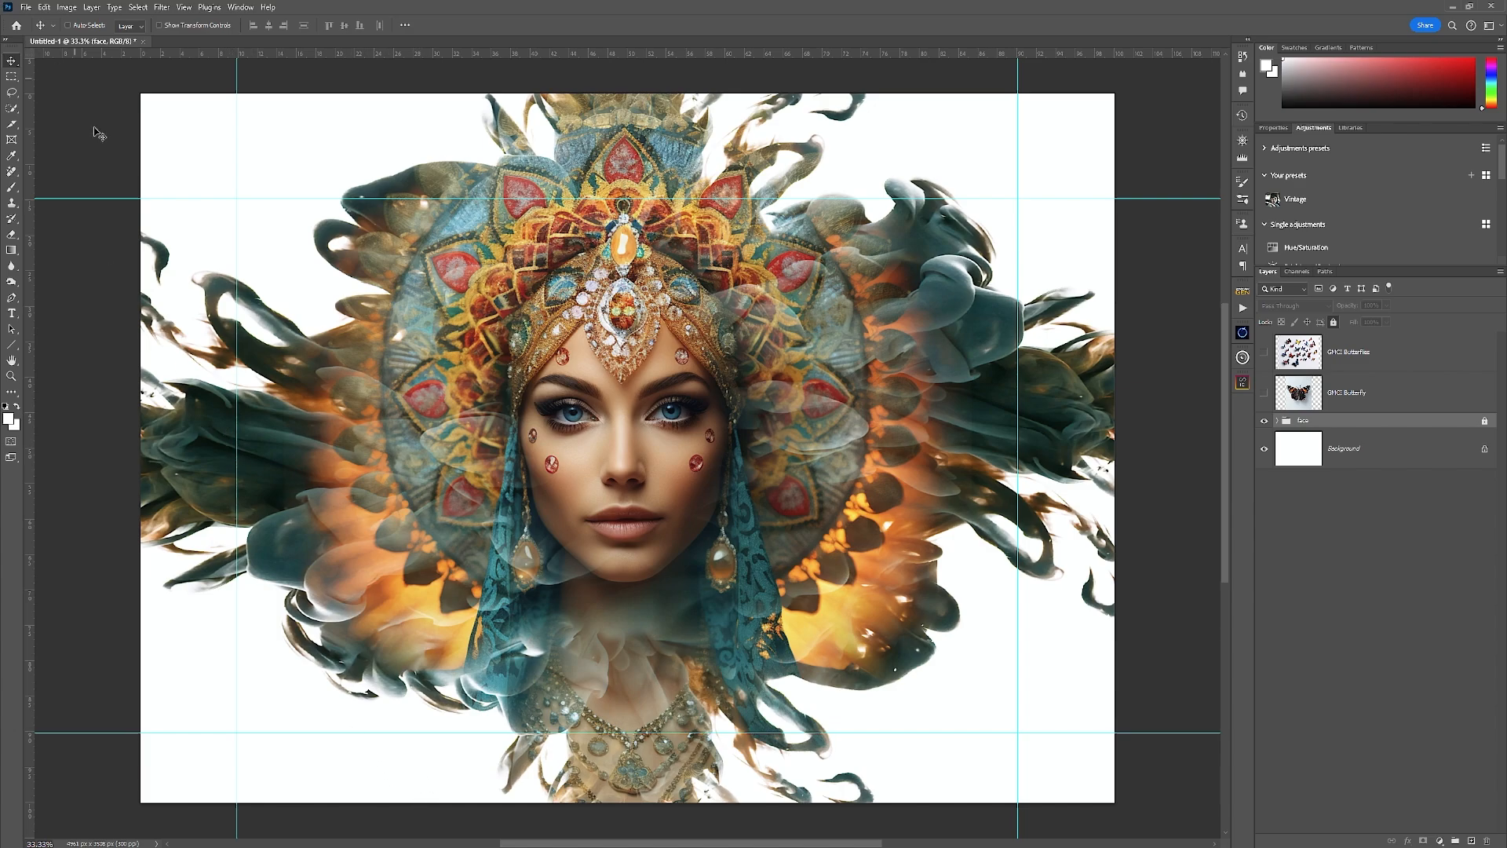
left_click_drag(78, 199, 86, 164)
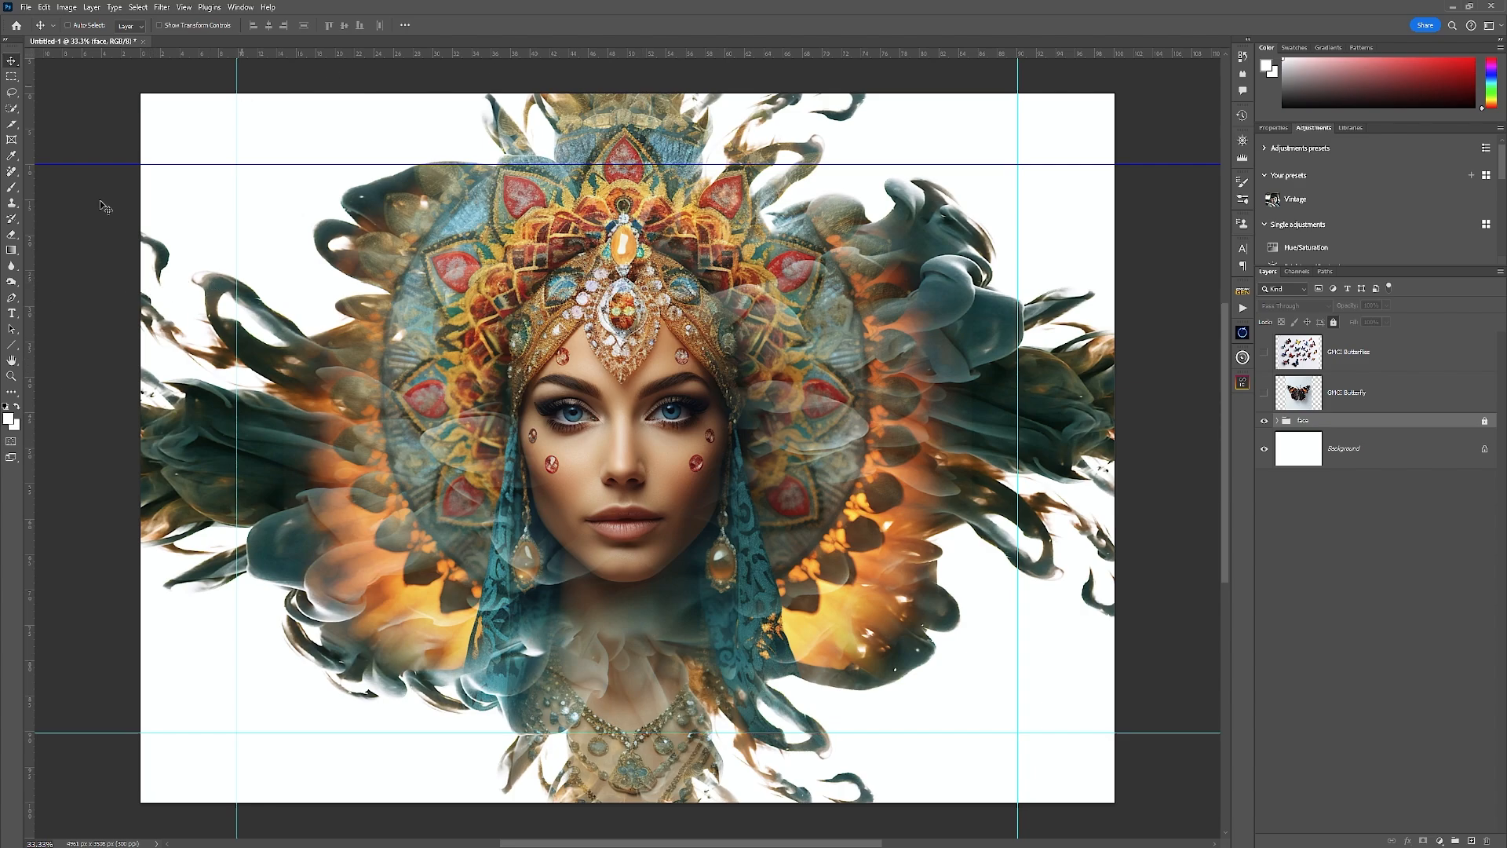
Step: Add a new layer above the face group and make a rectangular selection snapped to the four guides
left_click(184, 7)
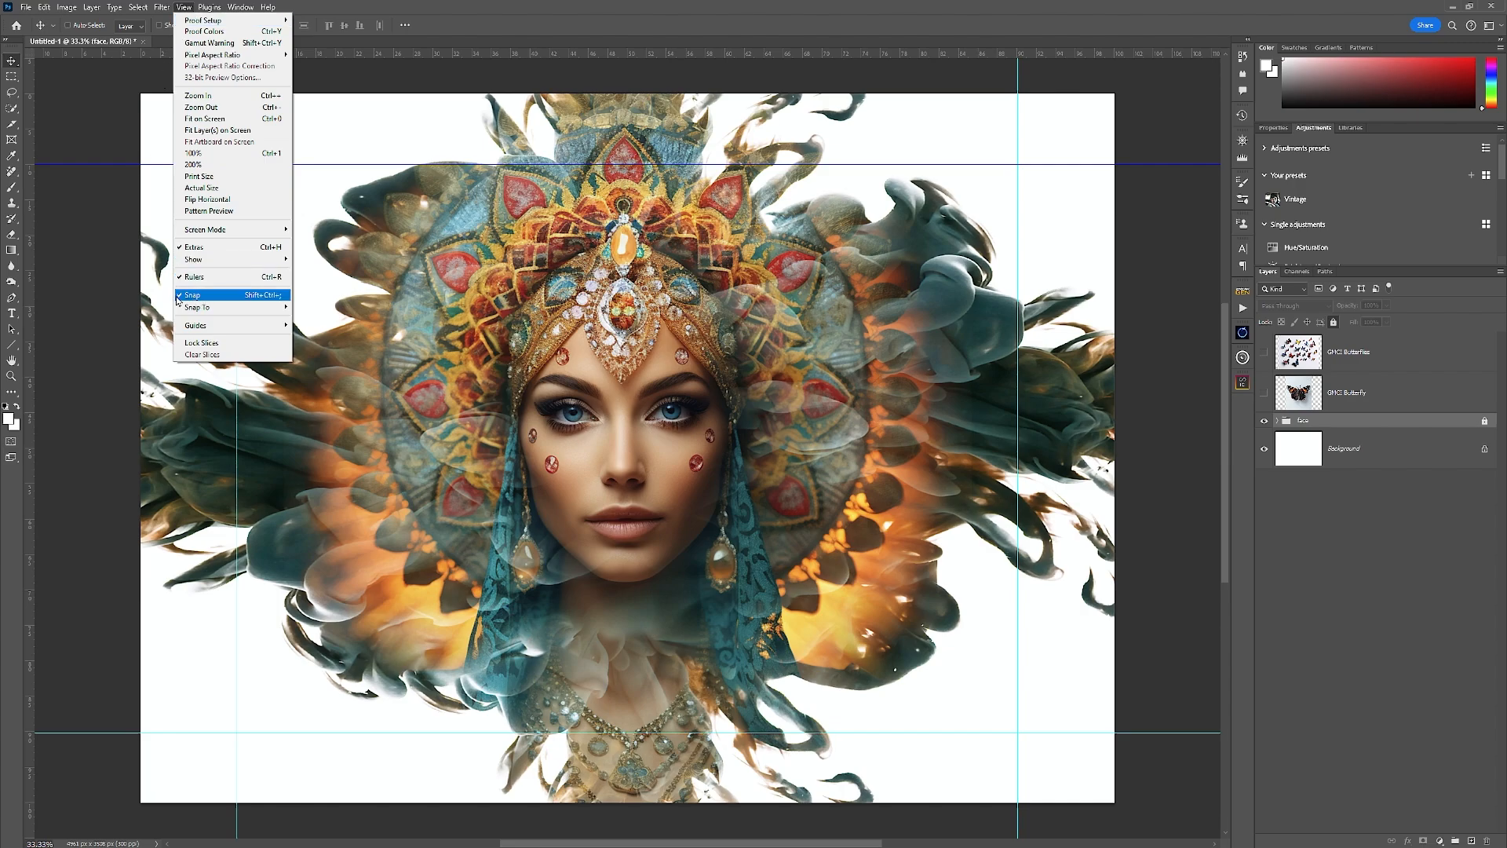
left_click(450, 32)
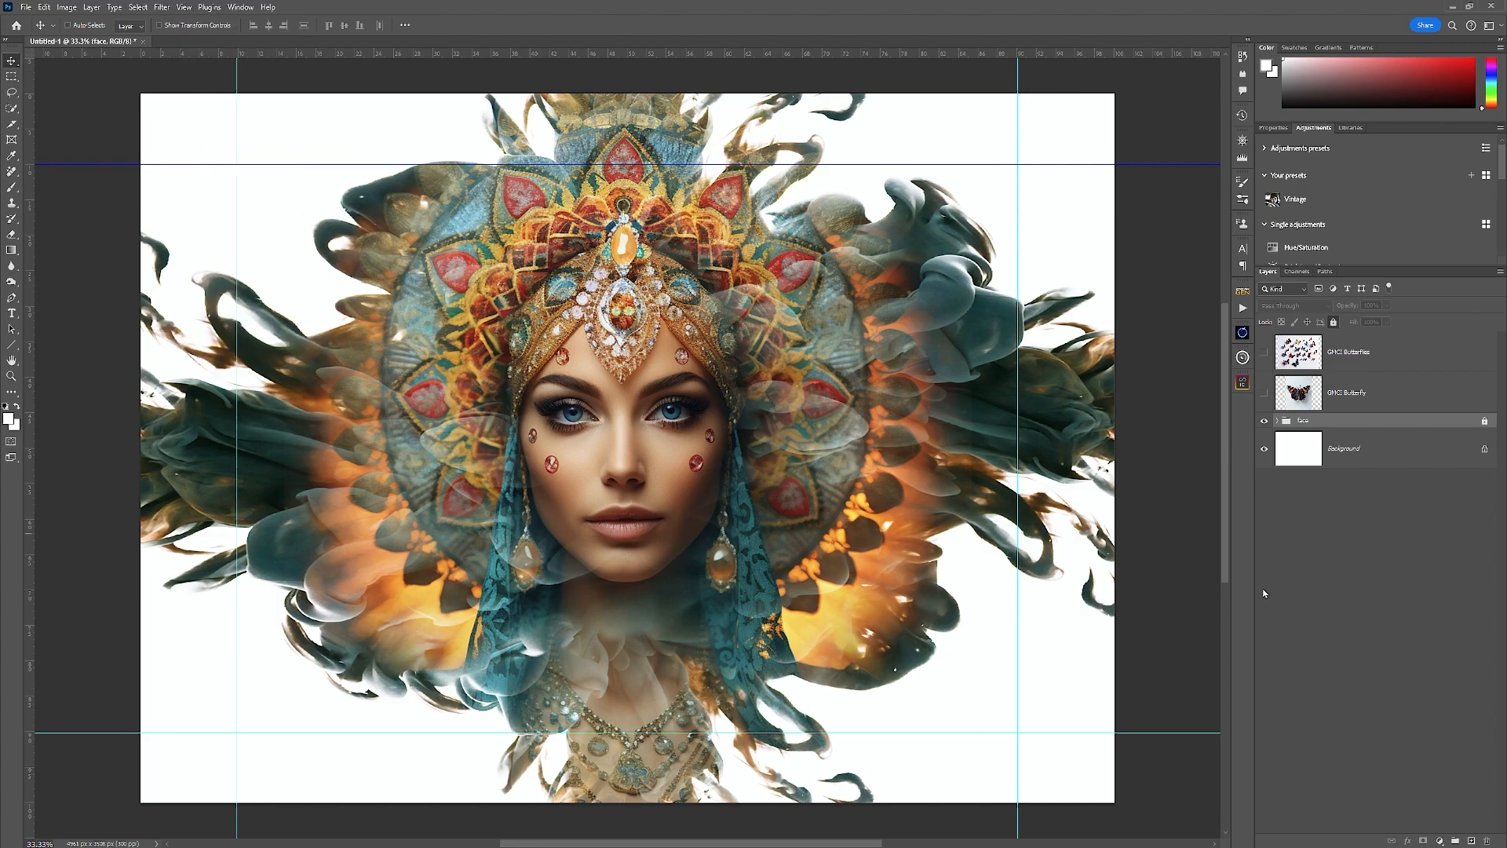
left_click(1470, 840)
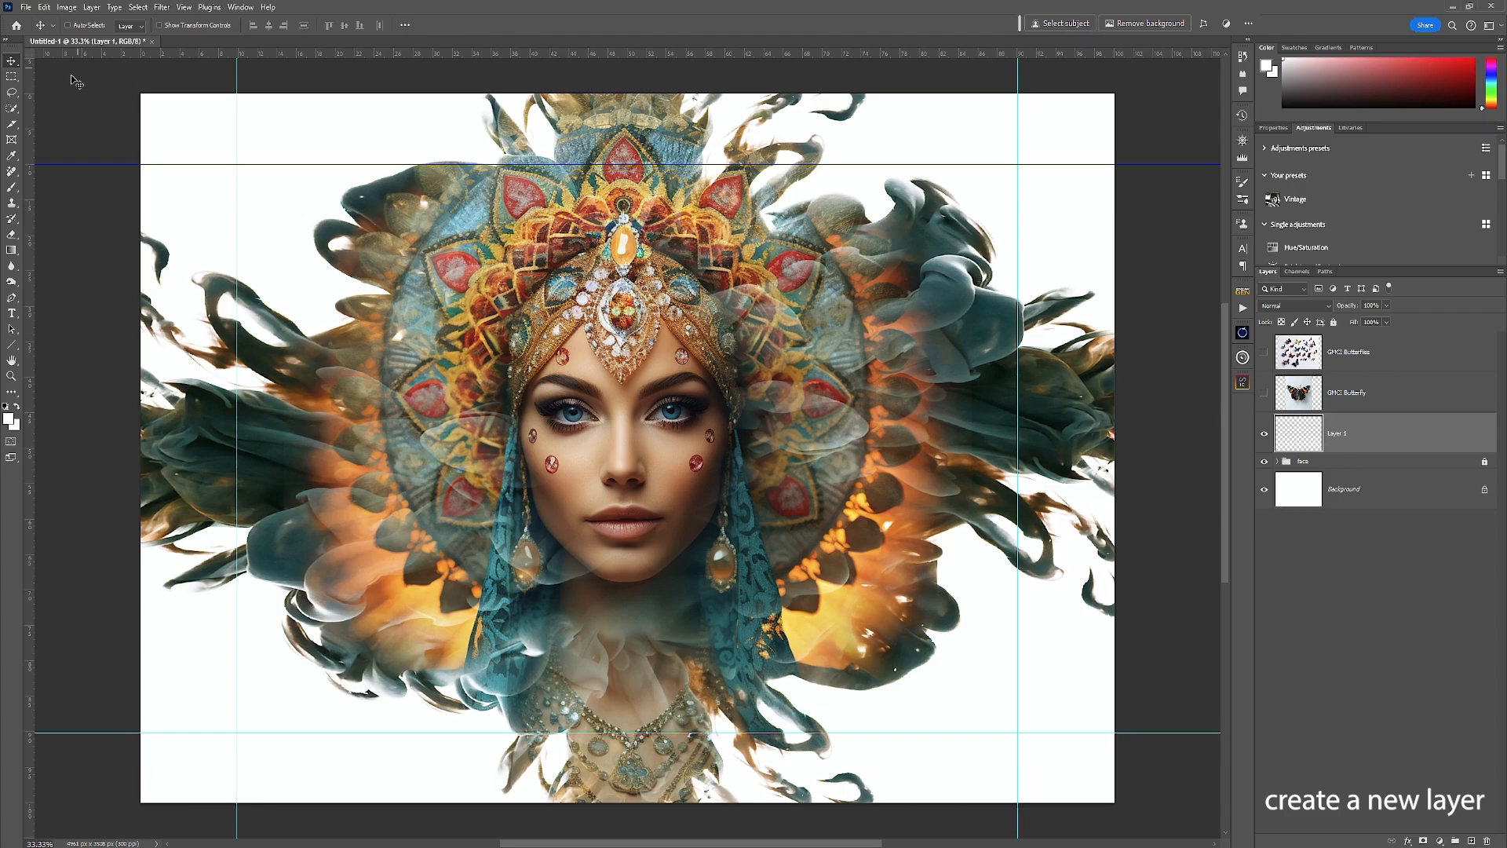
left_click(12, 76)
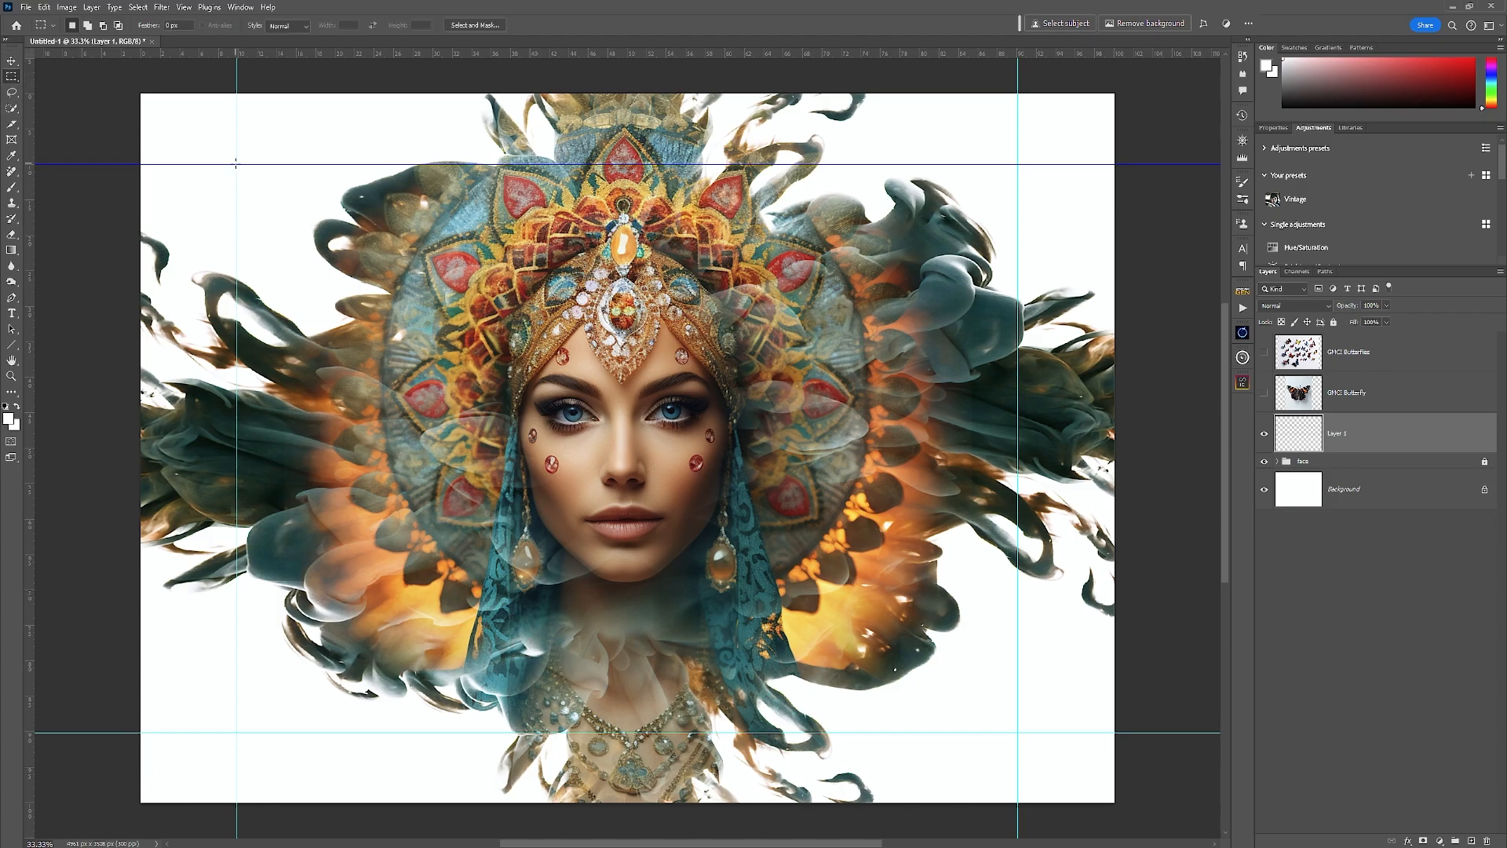
left_click_drag(236, 165, 1017, 732)
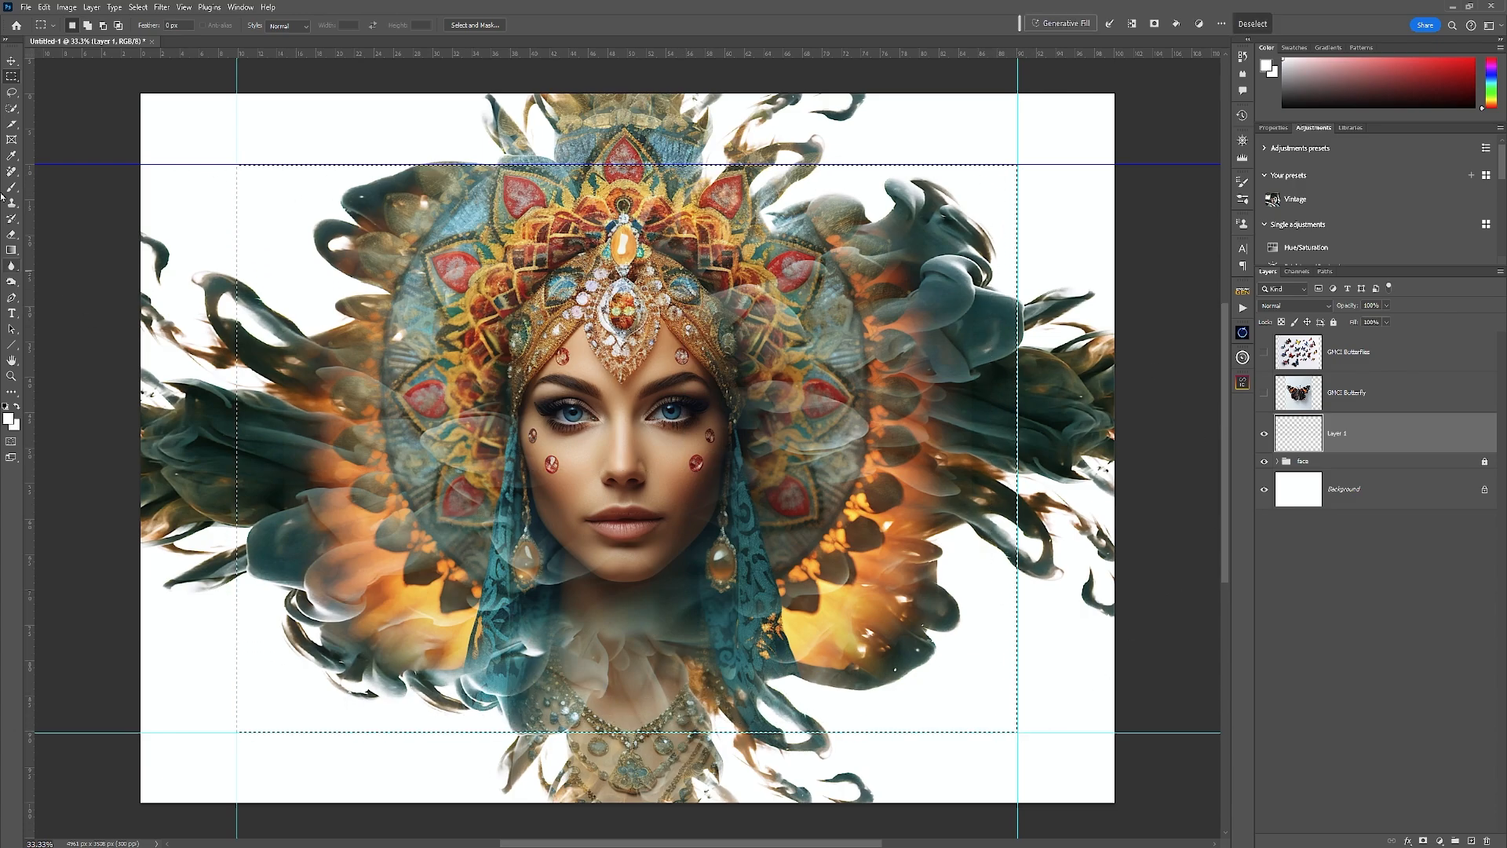
Step: Stroke the frame selection outside at 15 px in a teal sampled from the woman's veil, deselect it and hide the guides
left_click(44, 7)
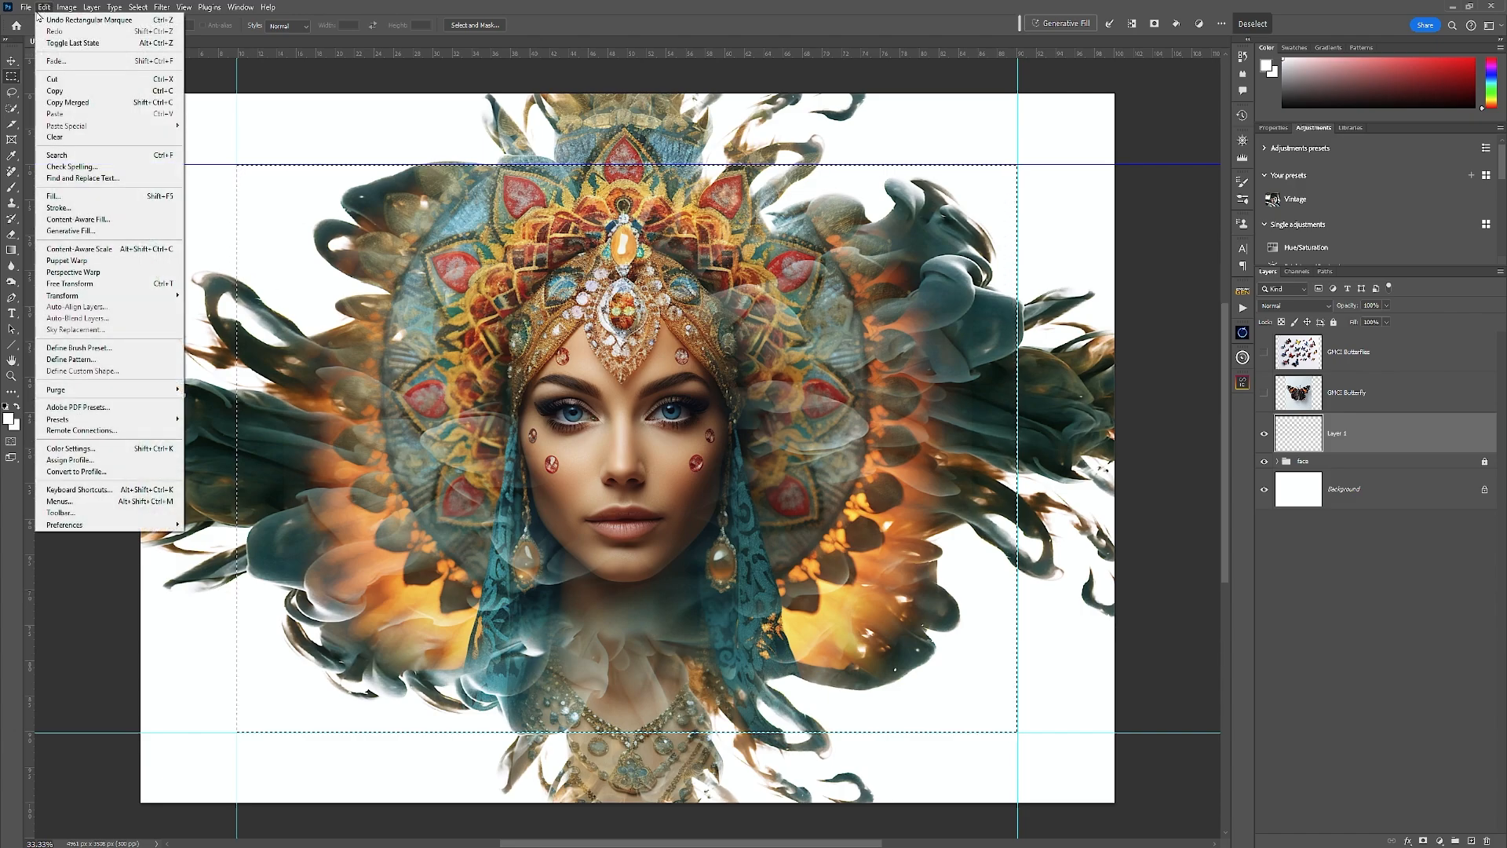
left_click(69, 209)
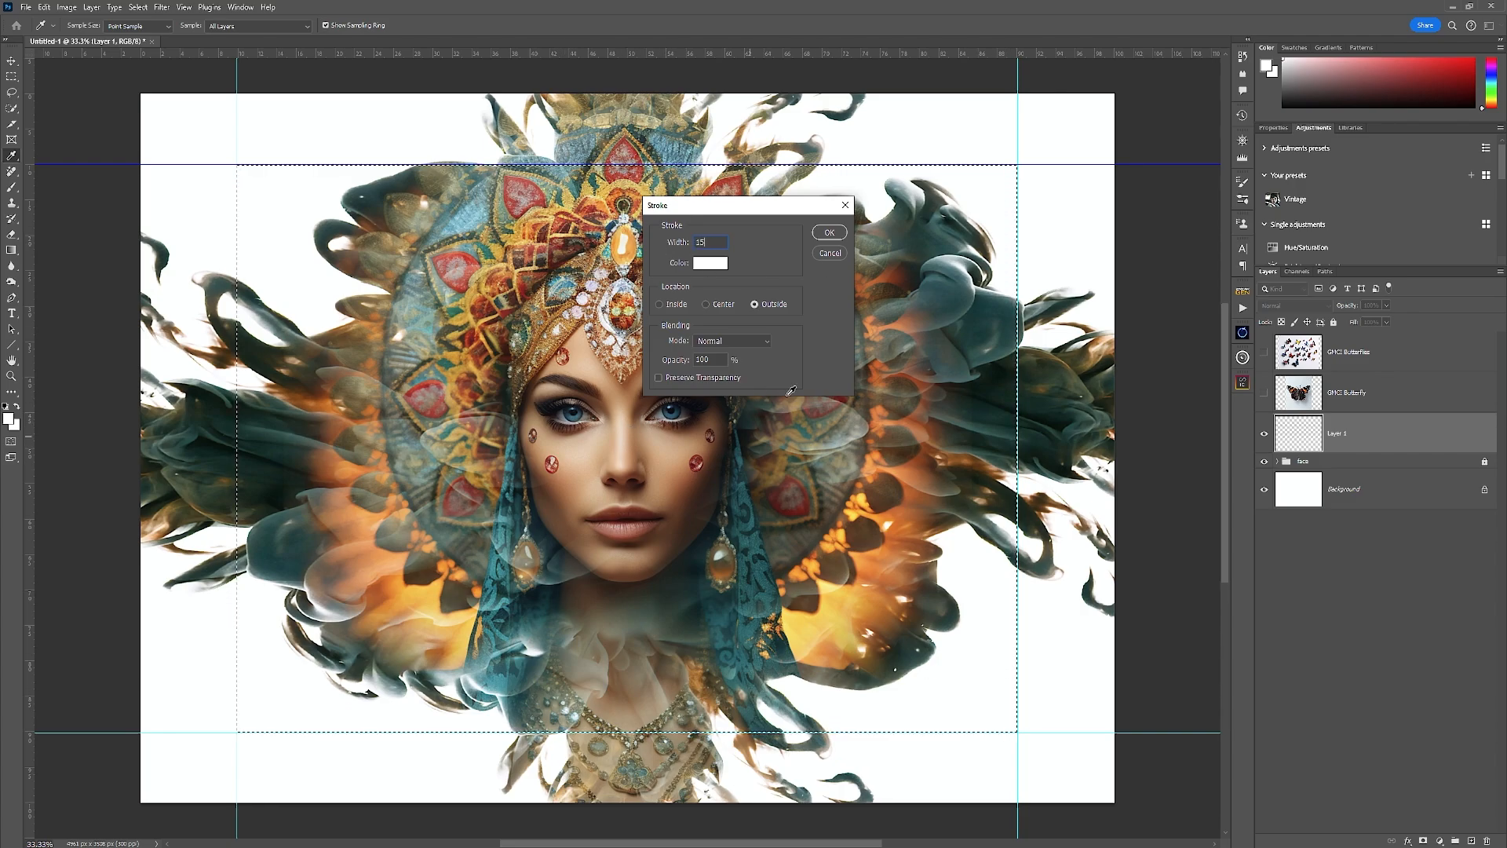
type("15")
left_click(714, 267)
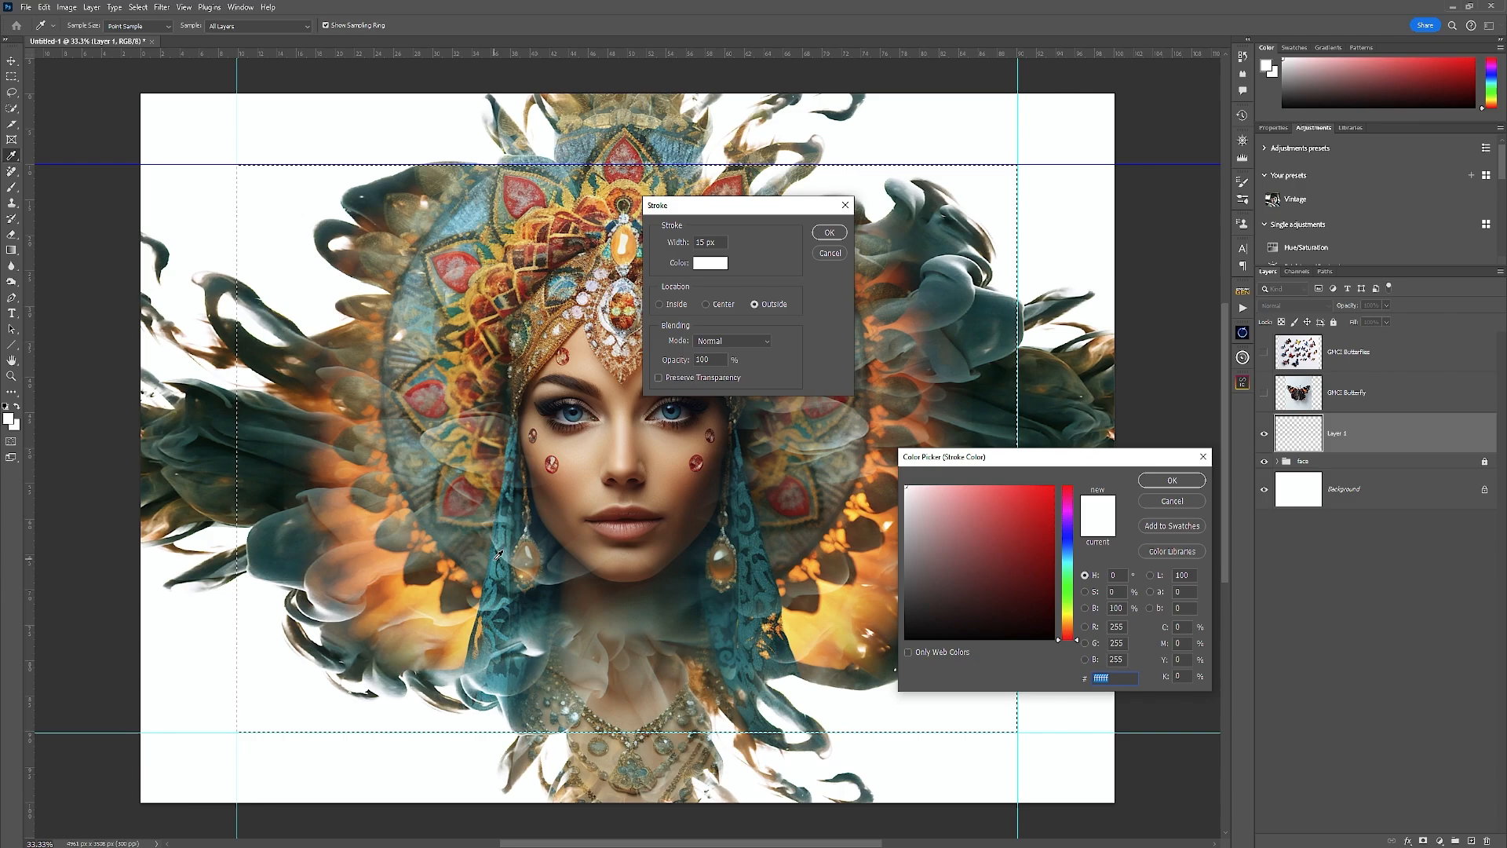
left_click(496, 560)
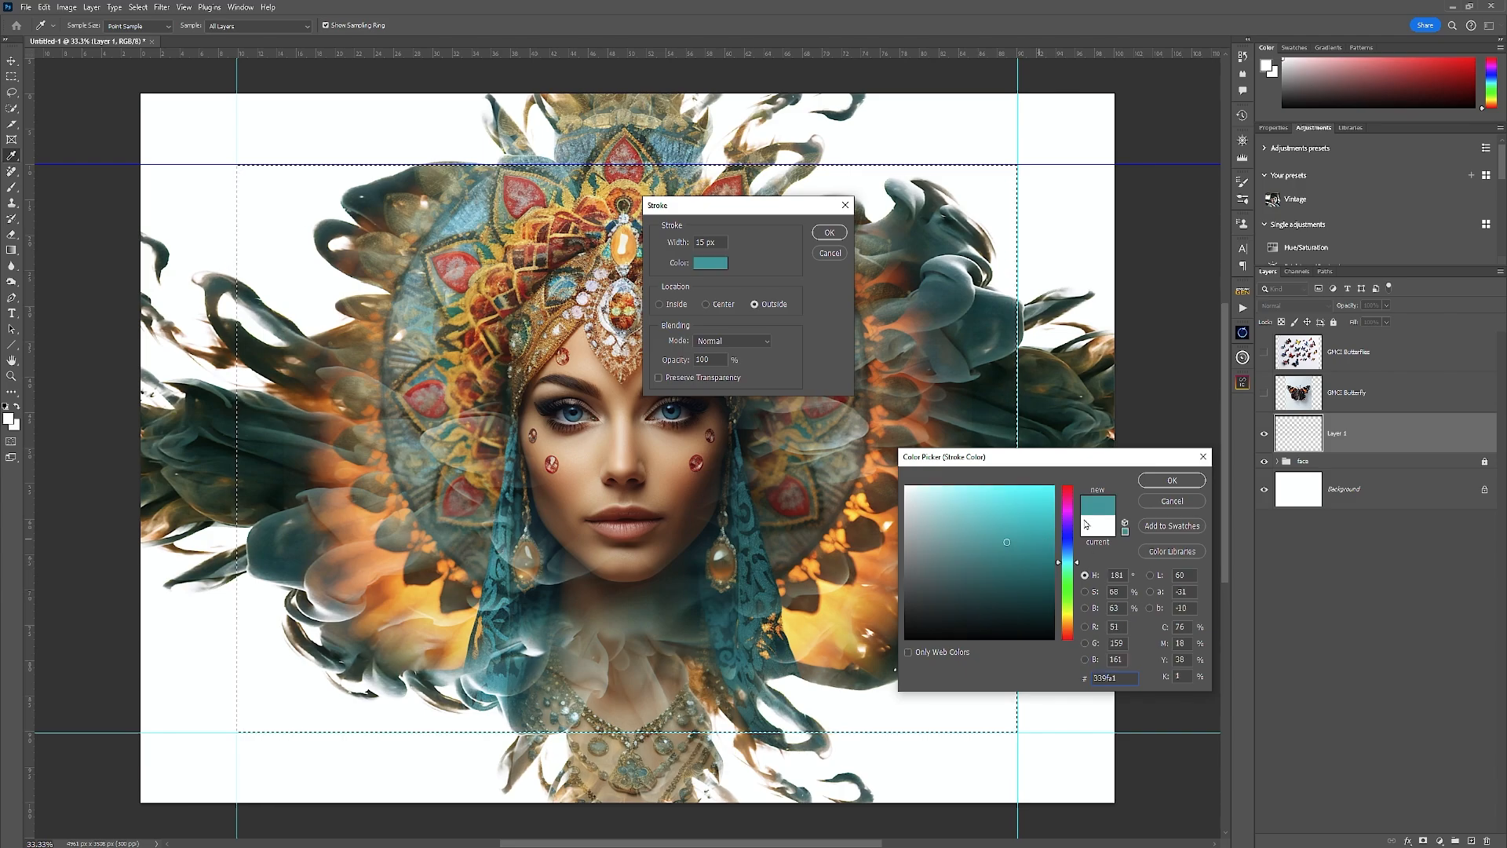
left_click(1171, 480)
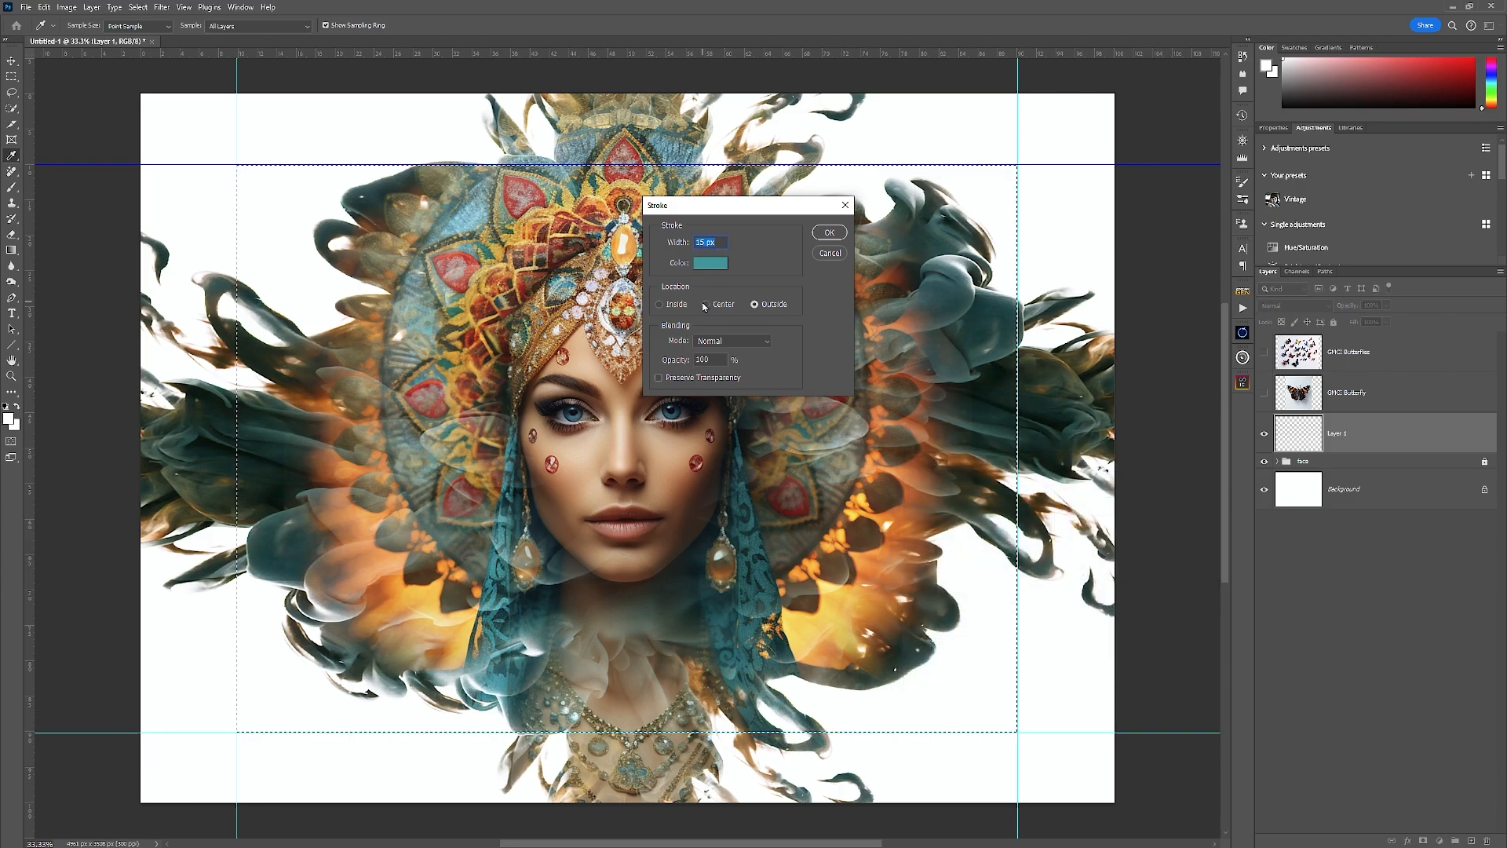
left_click(831, 233)
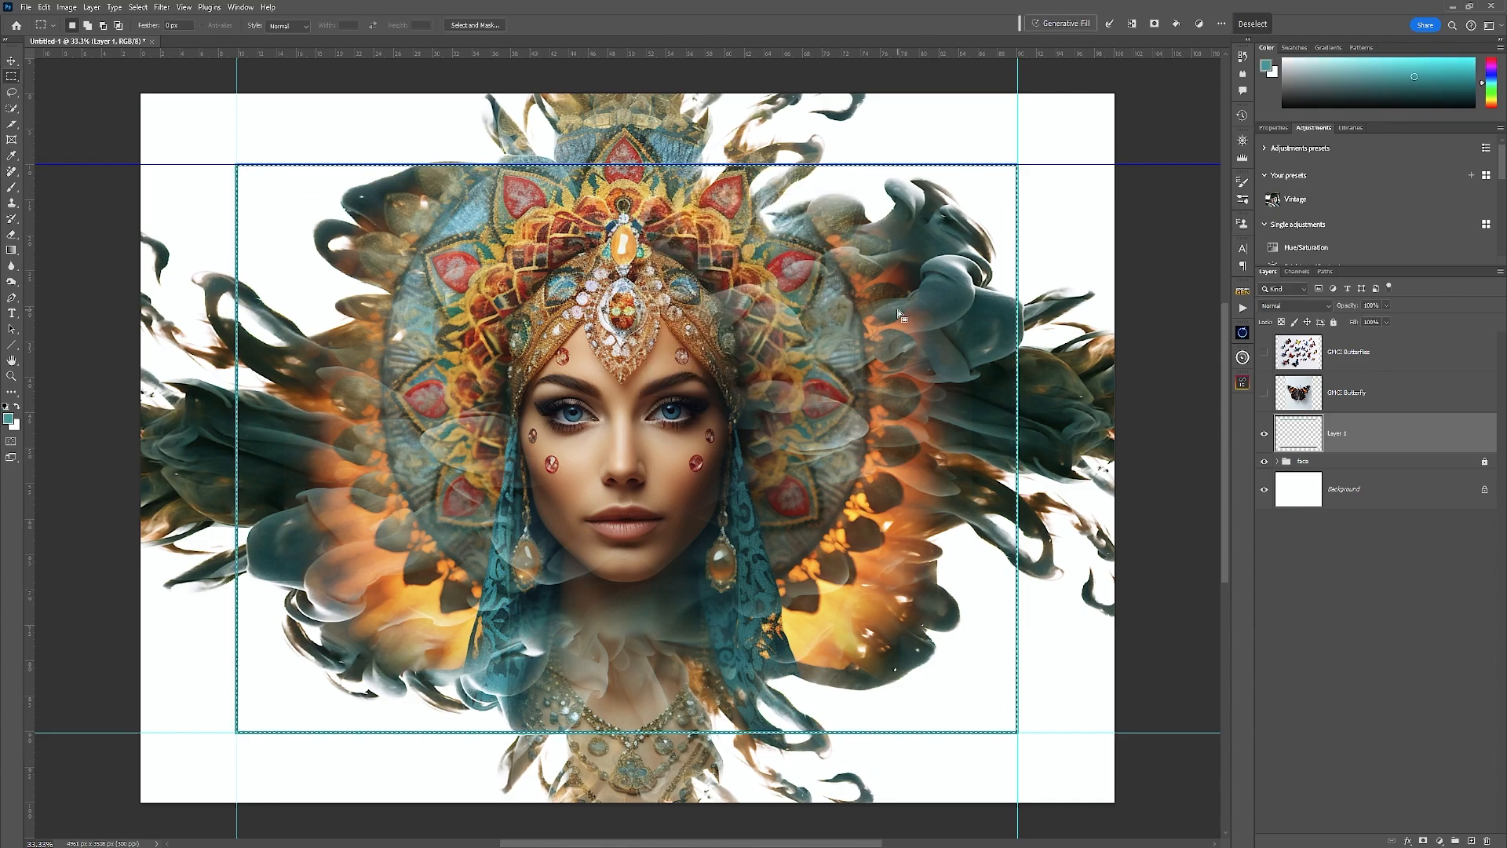
key("ctrl+d")
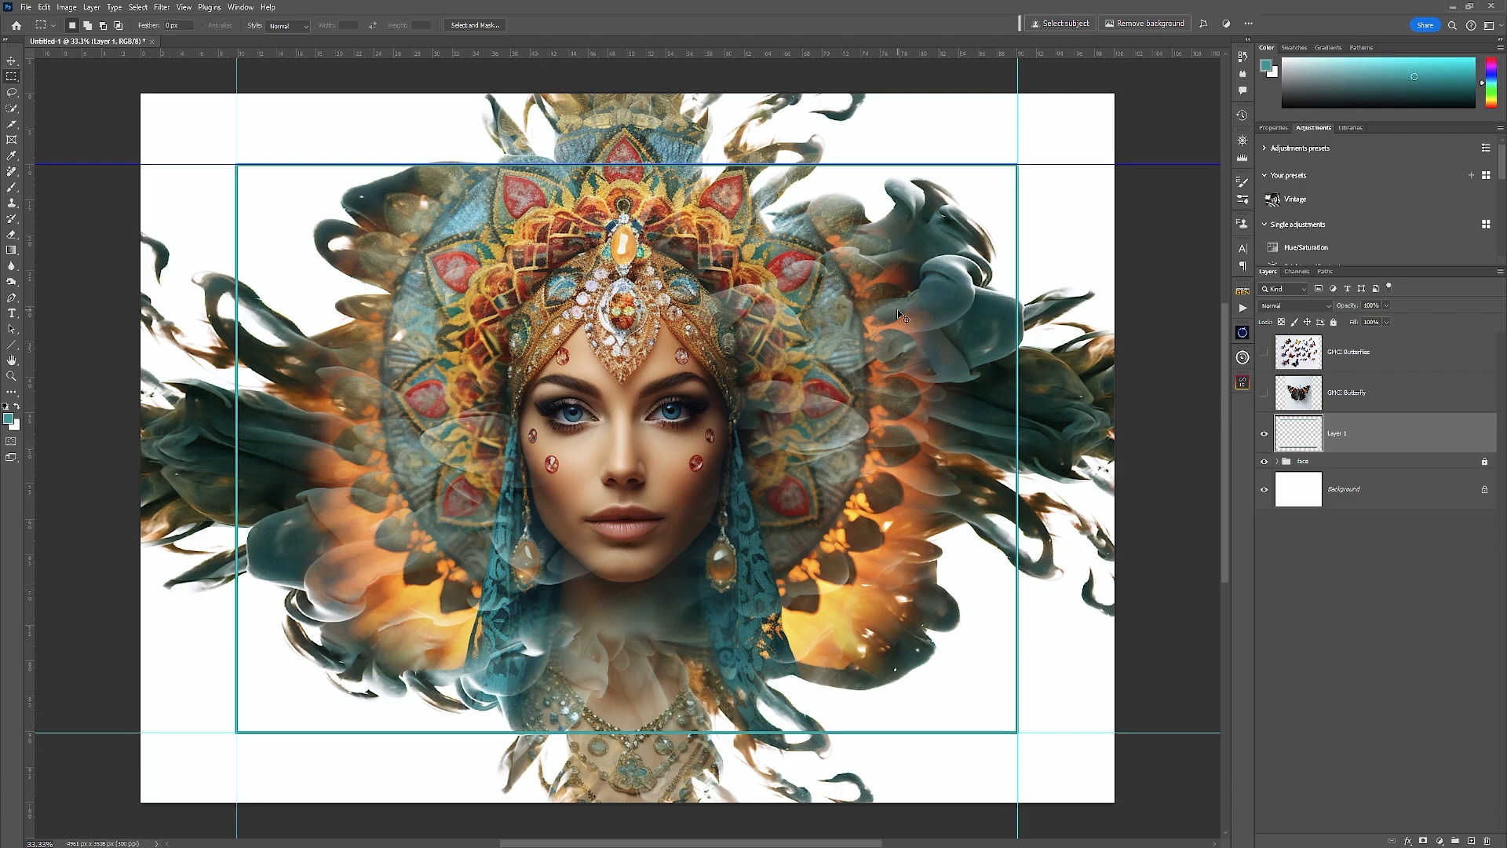
key("ctrl+semicolon")
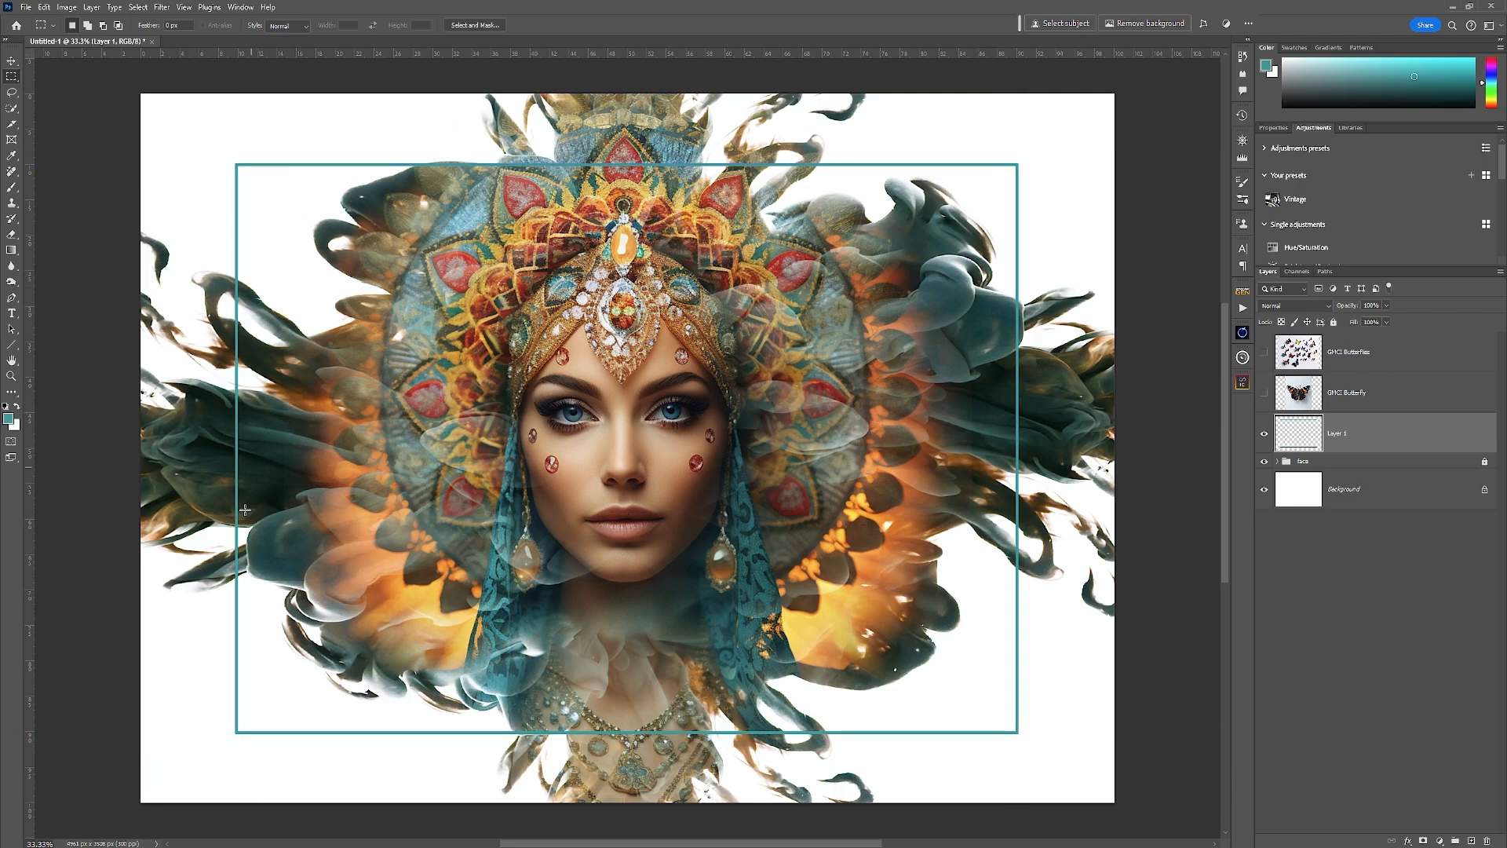
Step: Expand and unlock the face group and add a Hue/Saturation adjustment directly above the inks layer
left_click(1277, 462)
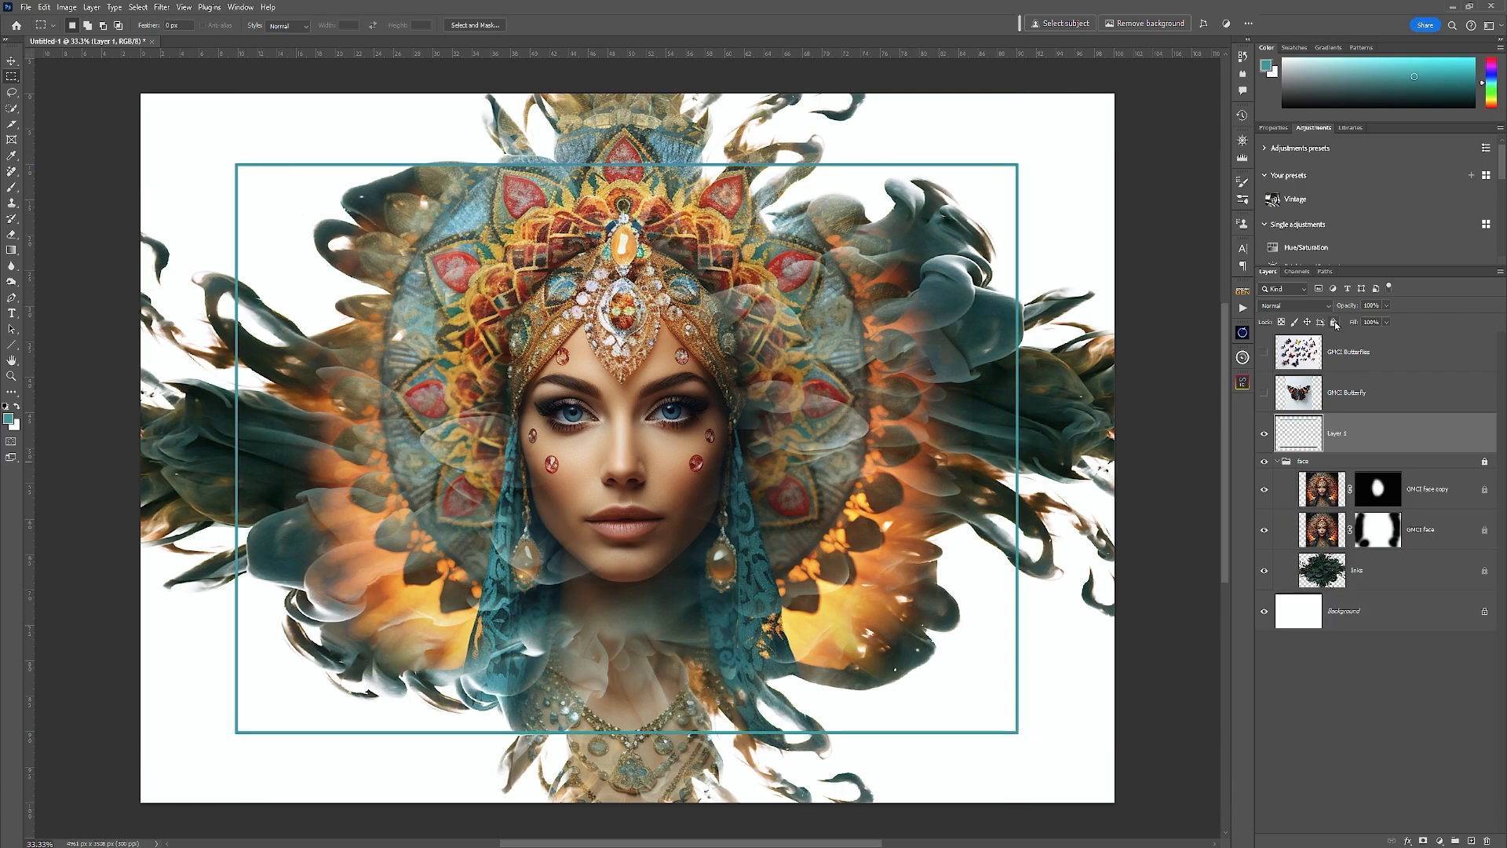
left_click(1335, 323)
left_click(1416, 584)
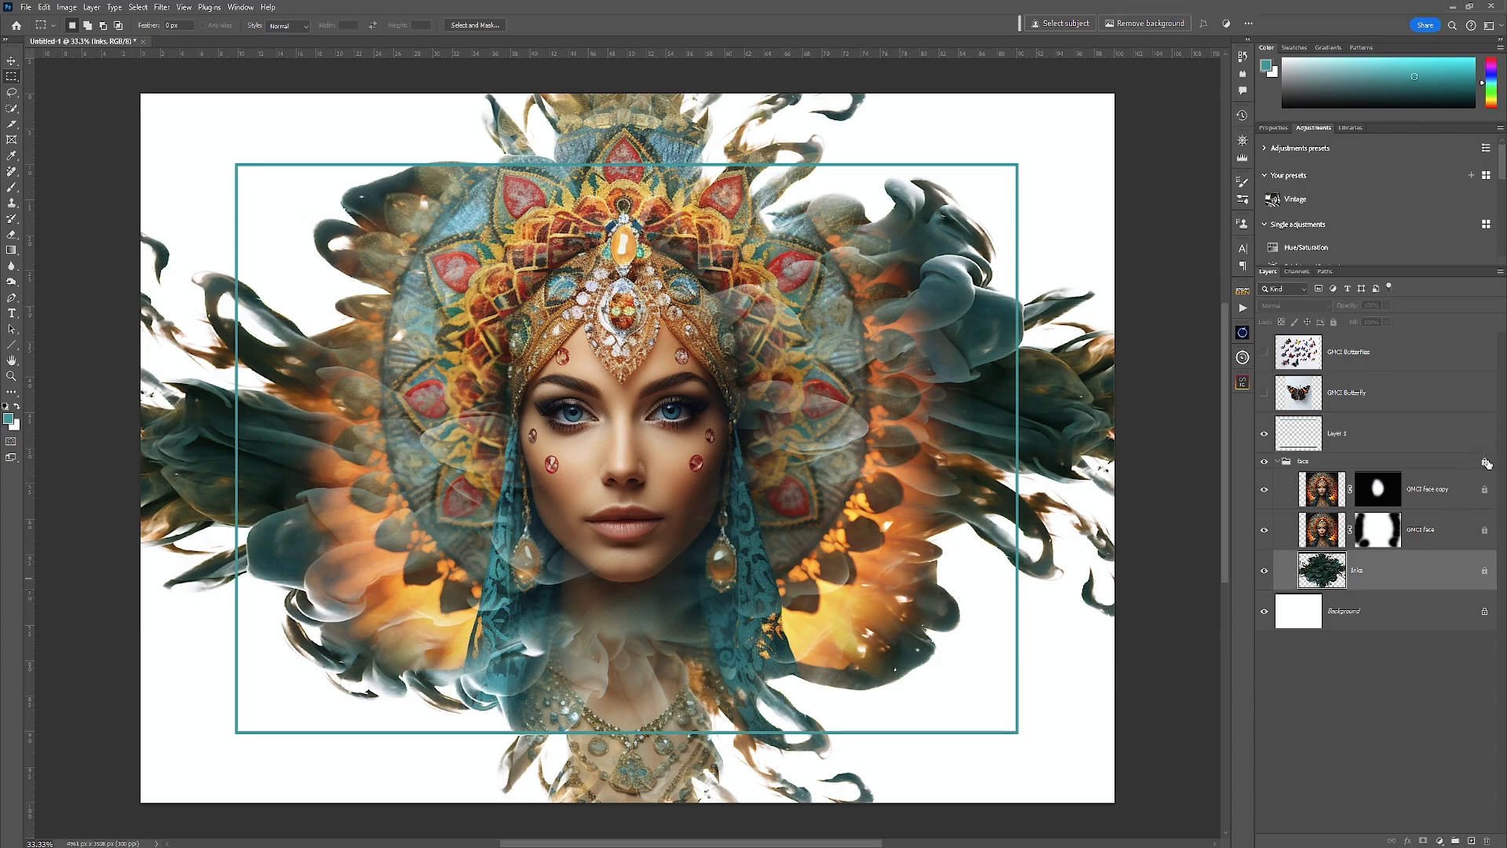
left_click(1485, 462)
key("k")
left_click(1317, 247)
left_click_drag(1378, 268, 1378, 365)
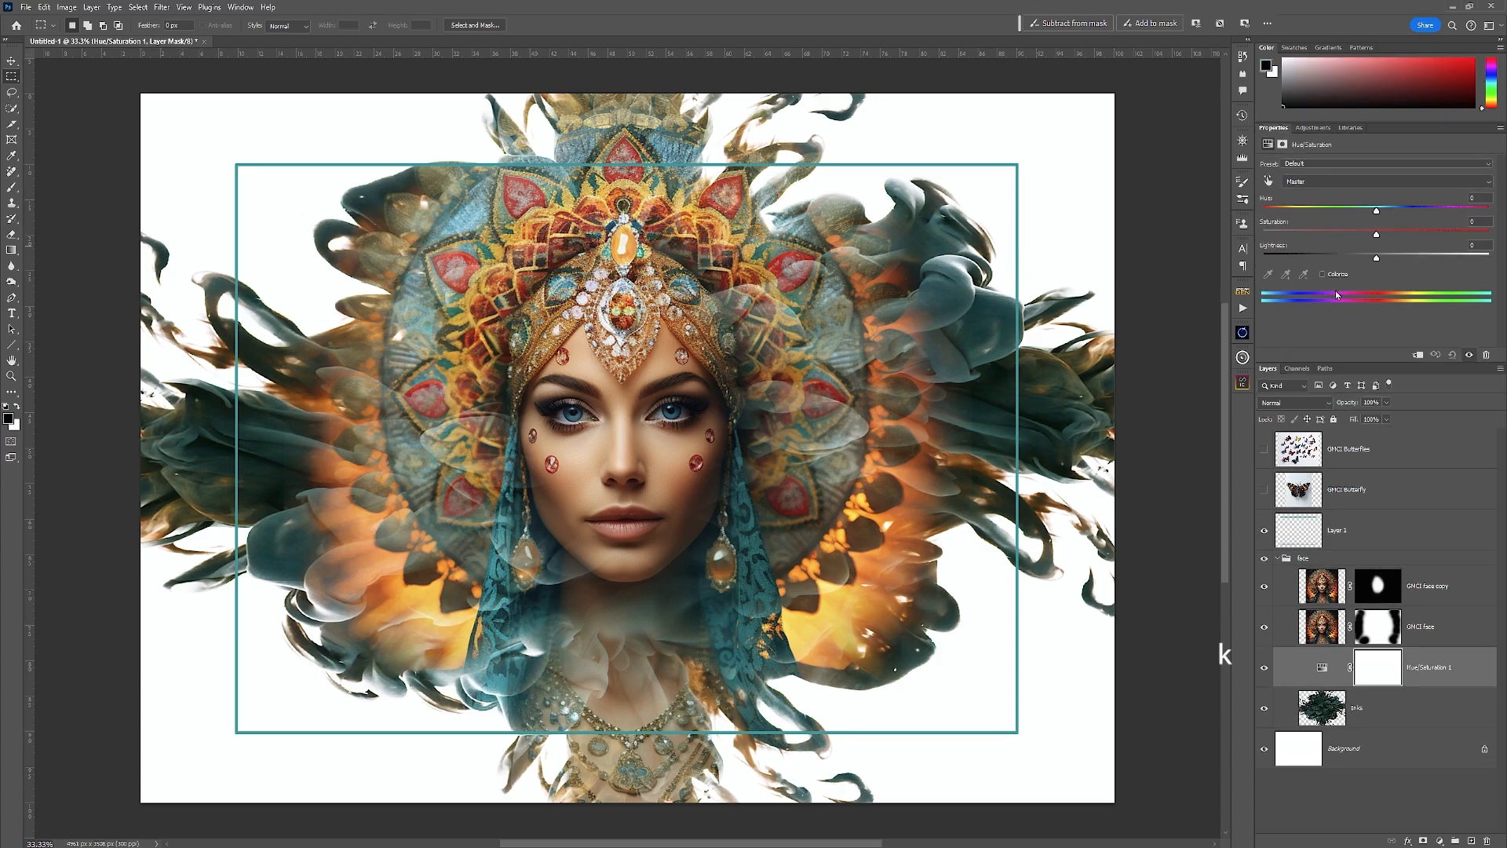
Step: Colorize the inks a dark teal with the Hue/Saturation adjustment and select the face group
left_click(1323, 274)
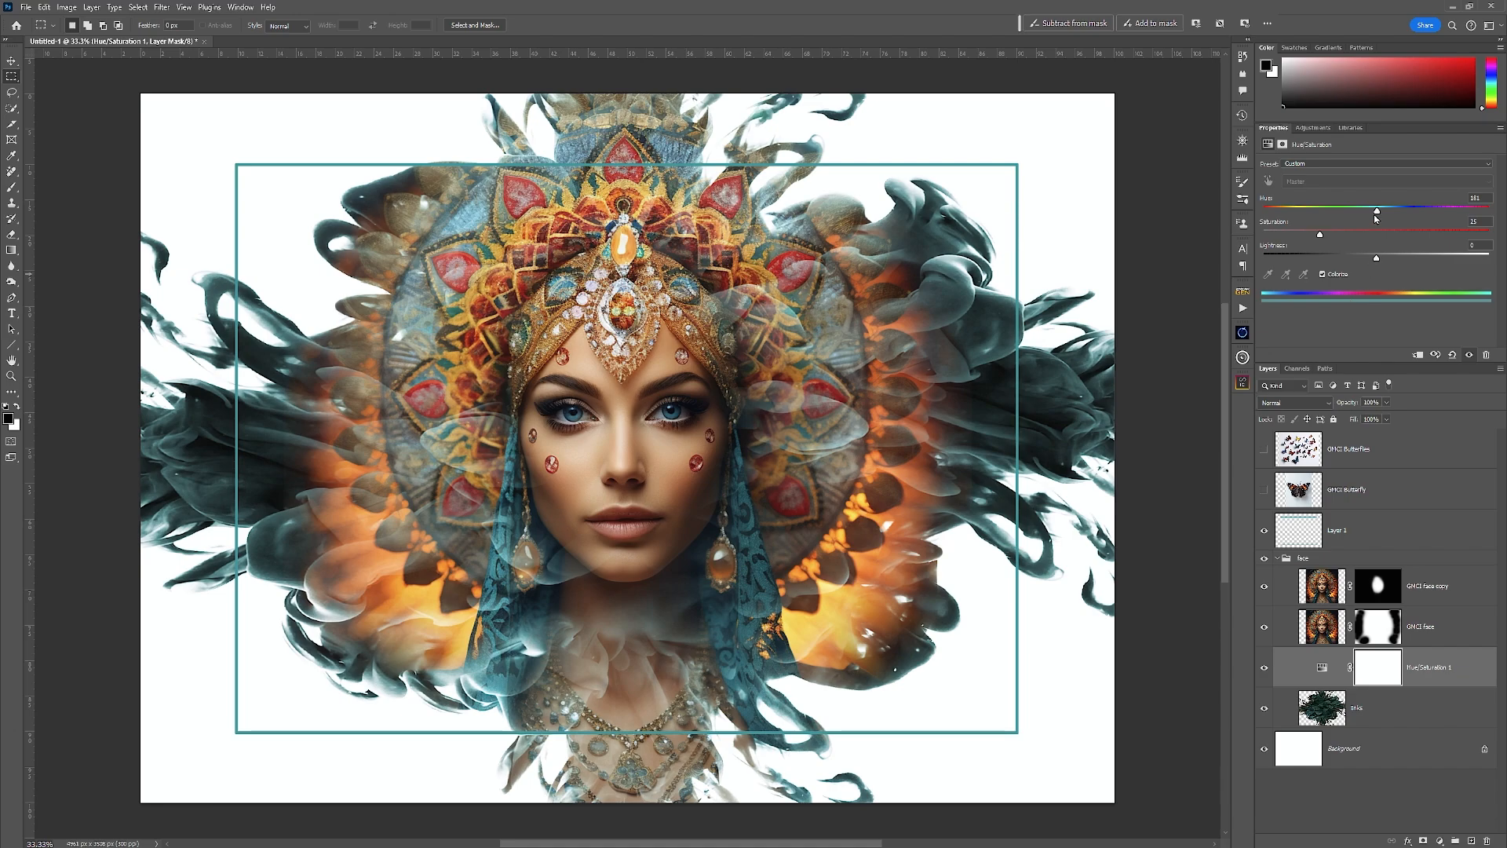
left_click_drag(1323, 237, 1377, 215)
left_click(1384, 558)
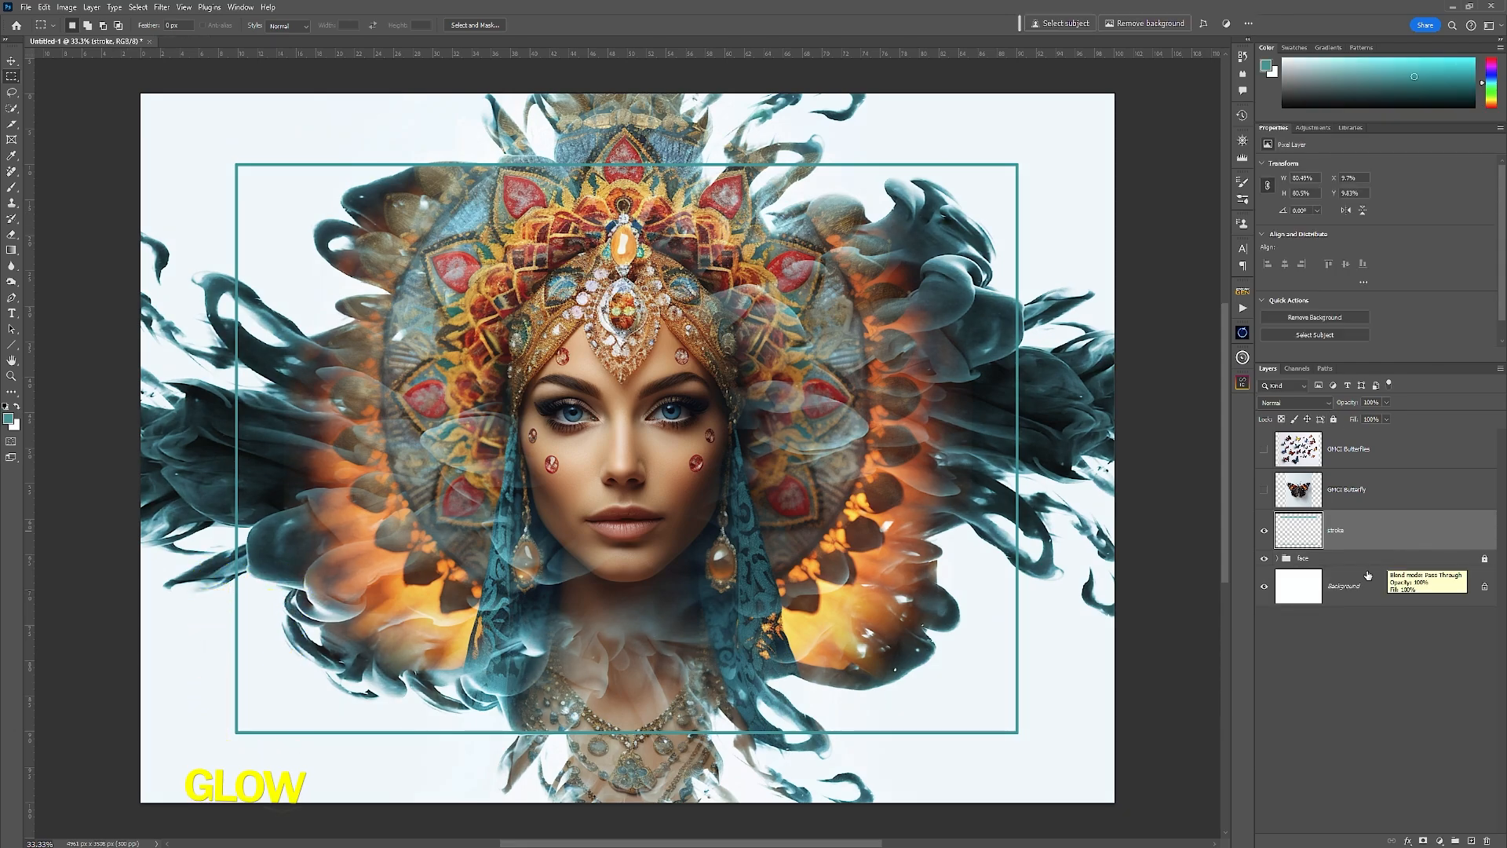
Step: Add a new layer between the face group and the stroke layer and ready a smaller brush
left_click(1471, 841)
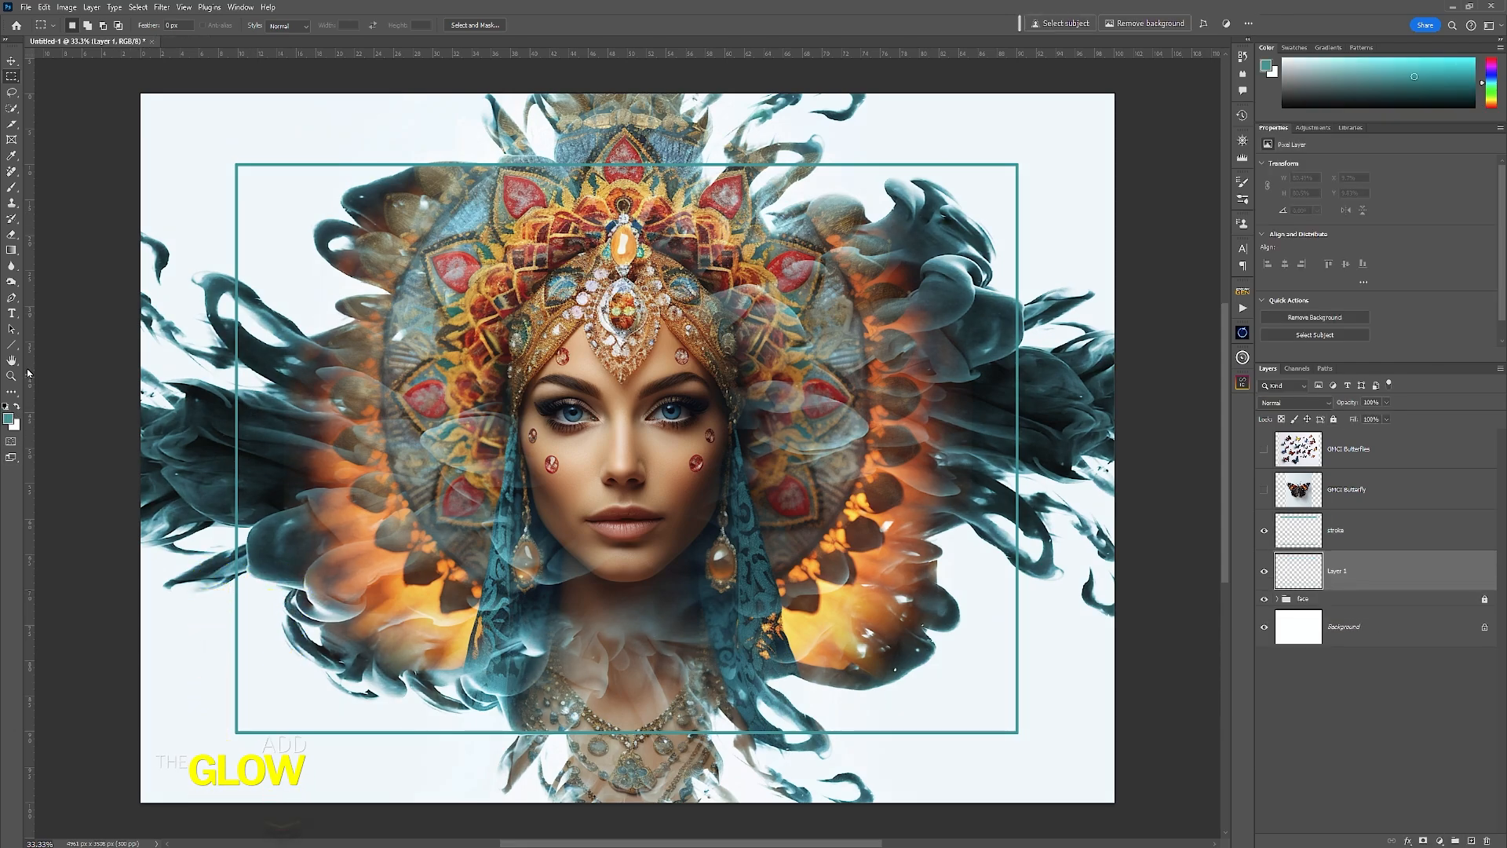
left_click(12, 186)
key("bracketleft")
key("bracketleft")
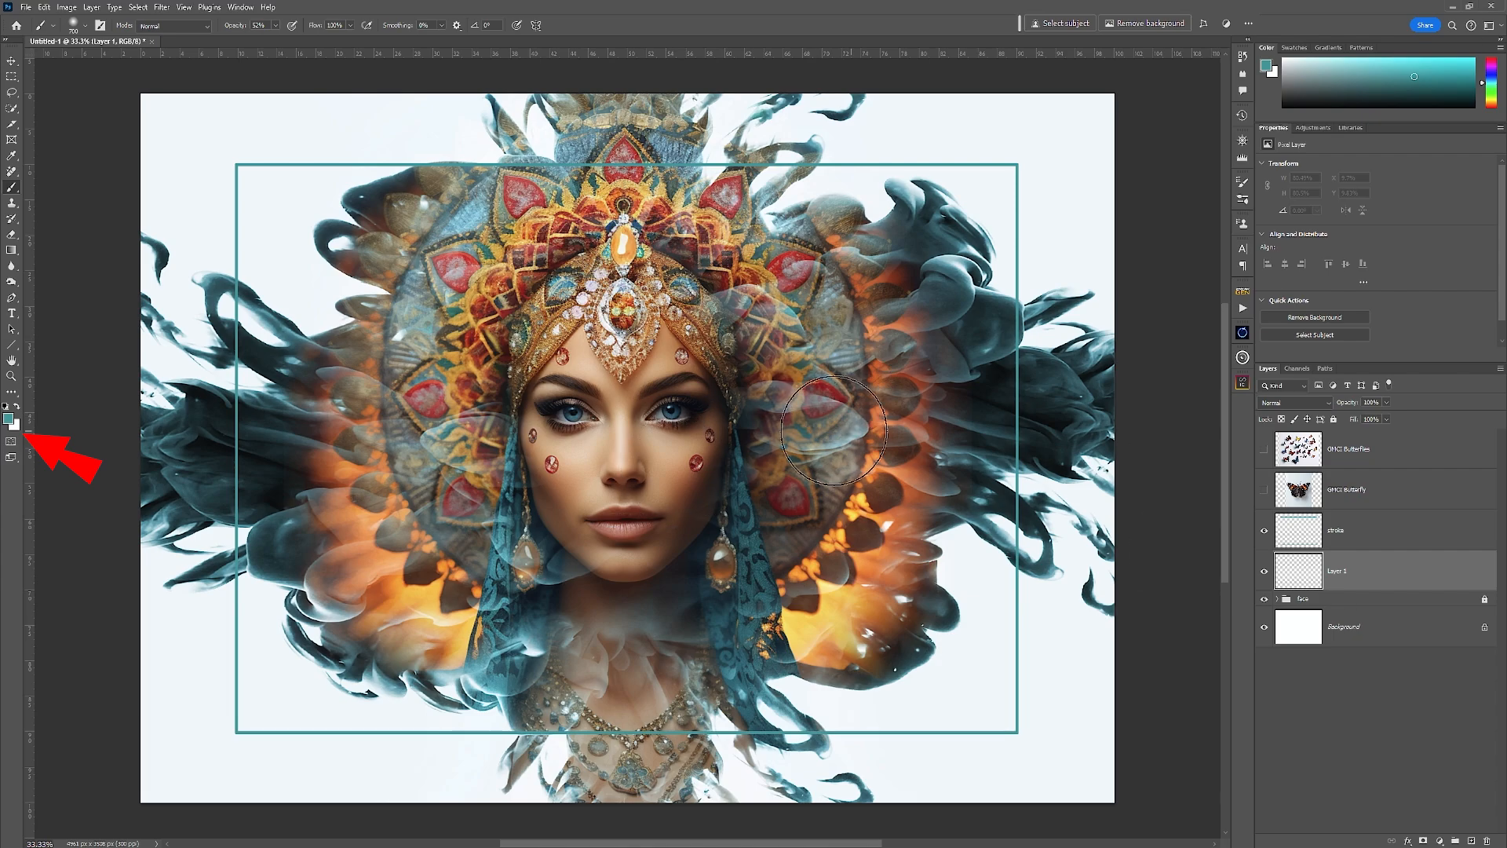
Step: Set the foreground colour to a yellow sampled from the fiery petals and the background colour to the canvas's near-white
left_click(9, 420)
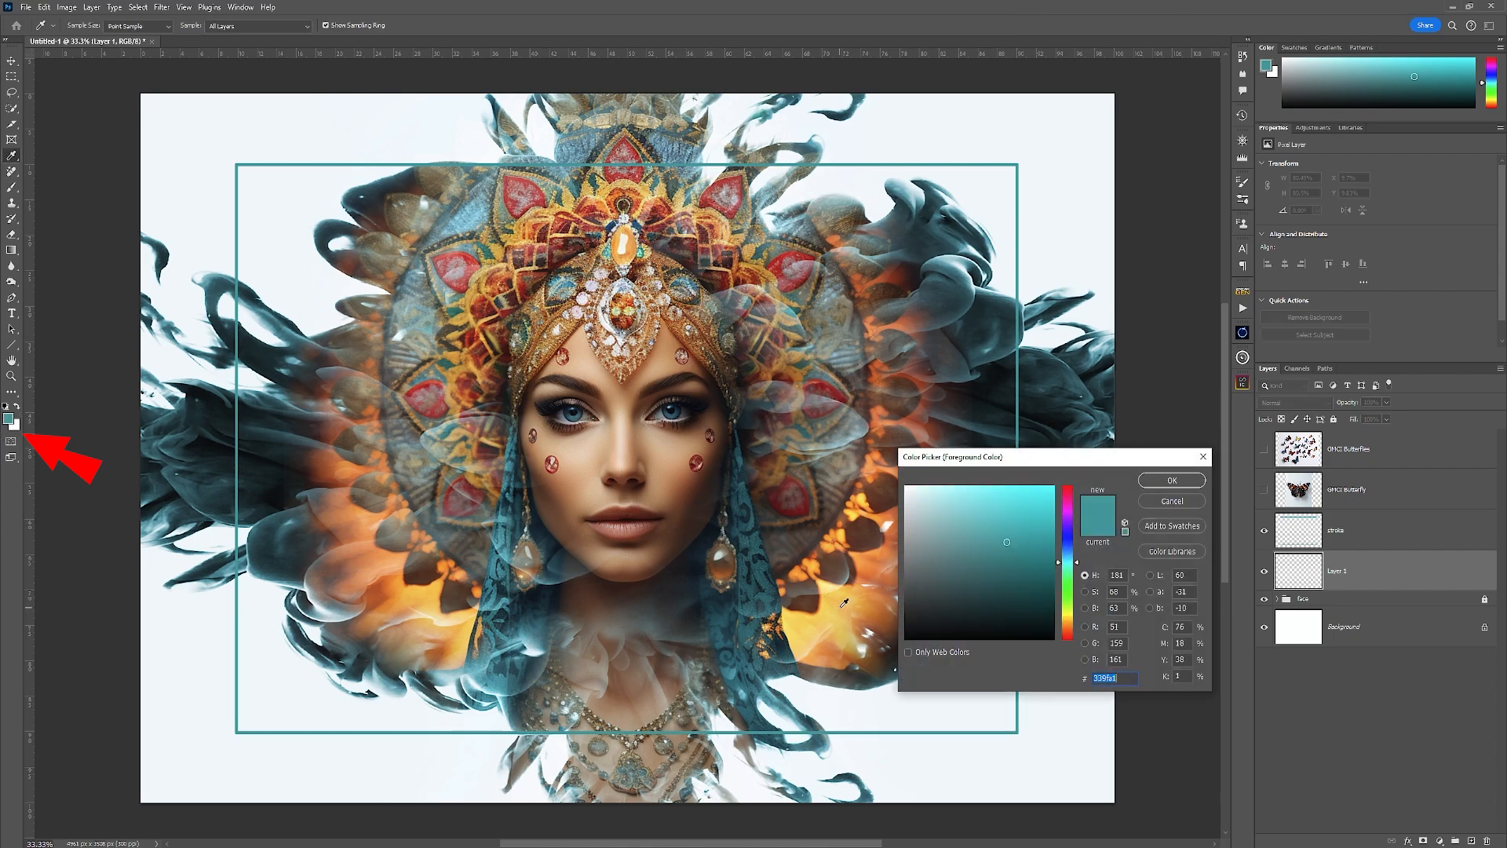
left_click(790, 616)
left_click(1172, 480)
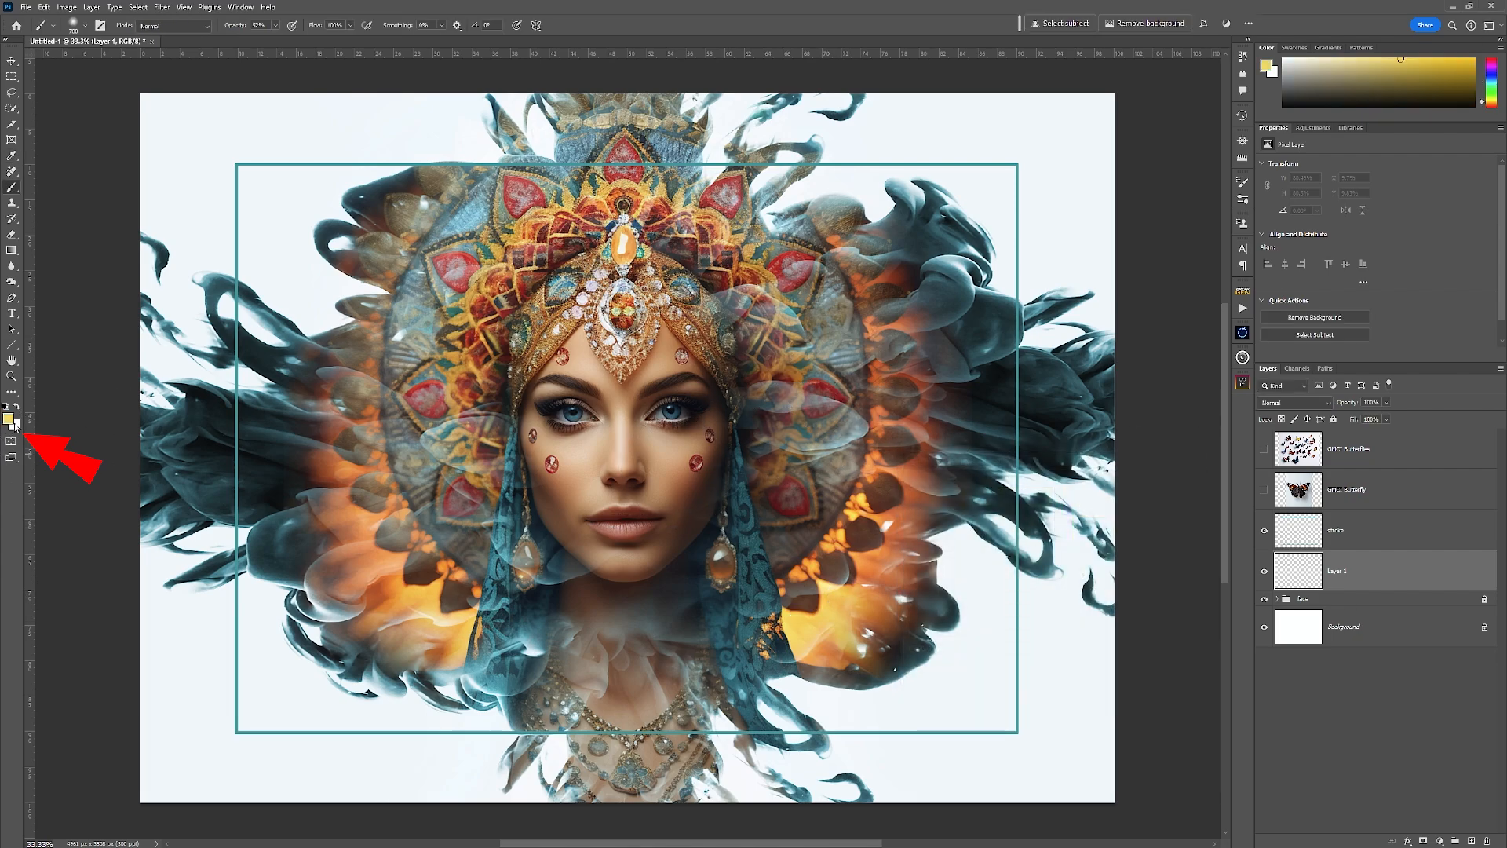
left_click(16, 428)
left_click(902, 707)
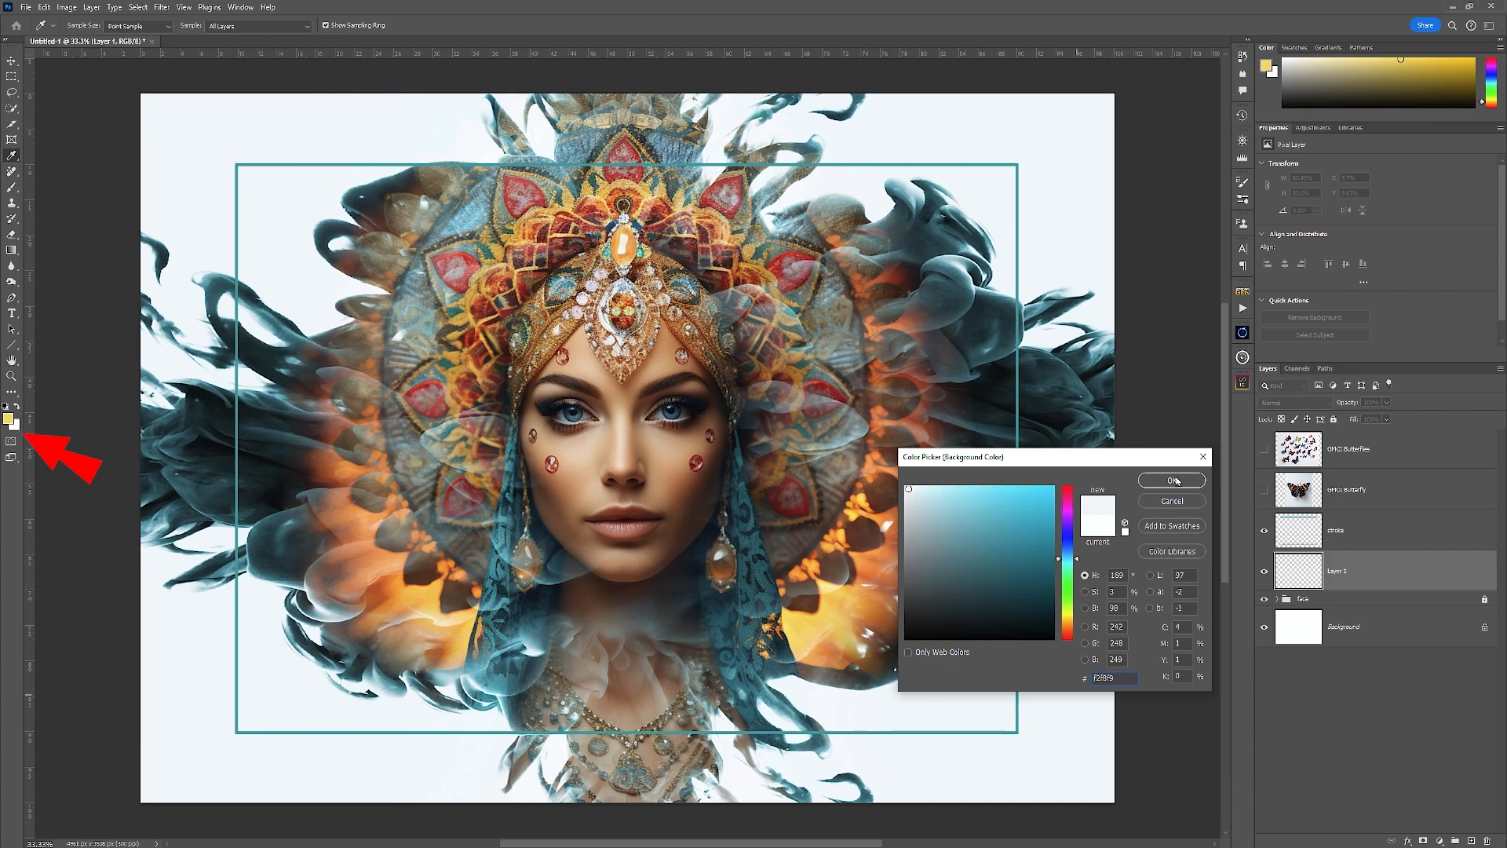
left_click(1172, 480)
Step: Undo a trial brush dab and paint a single soft yellow dab at 100% opacity beside the woman's left eye
left_click(785, 431)
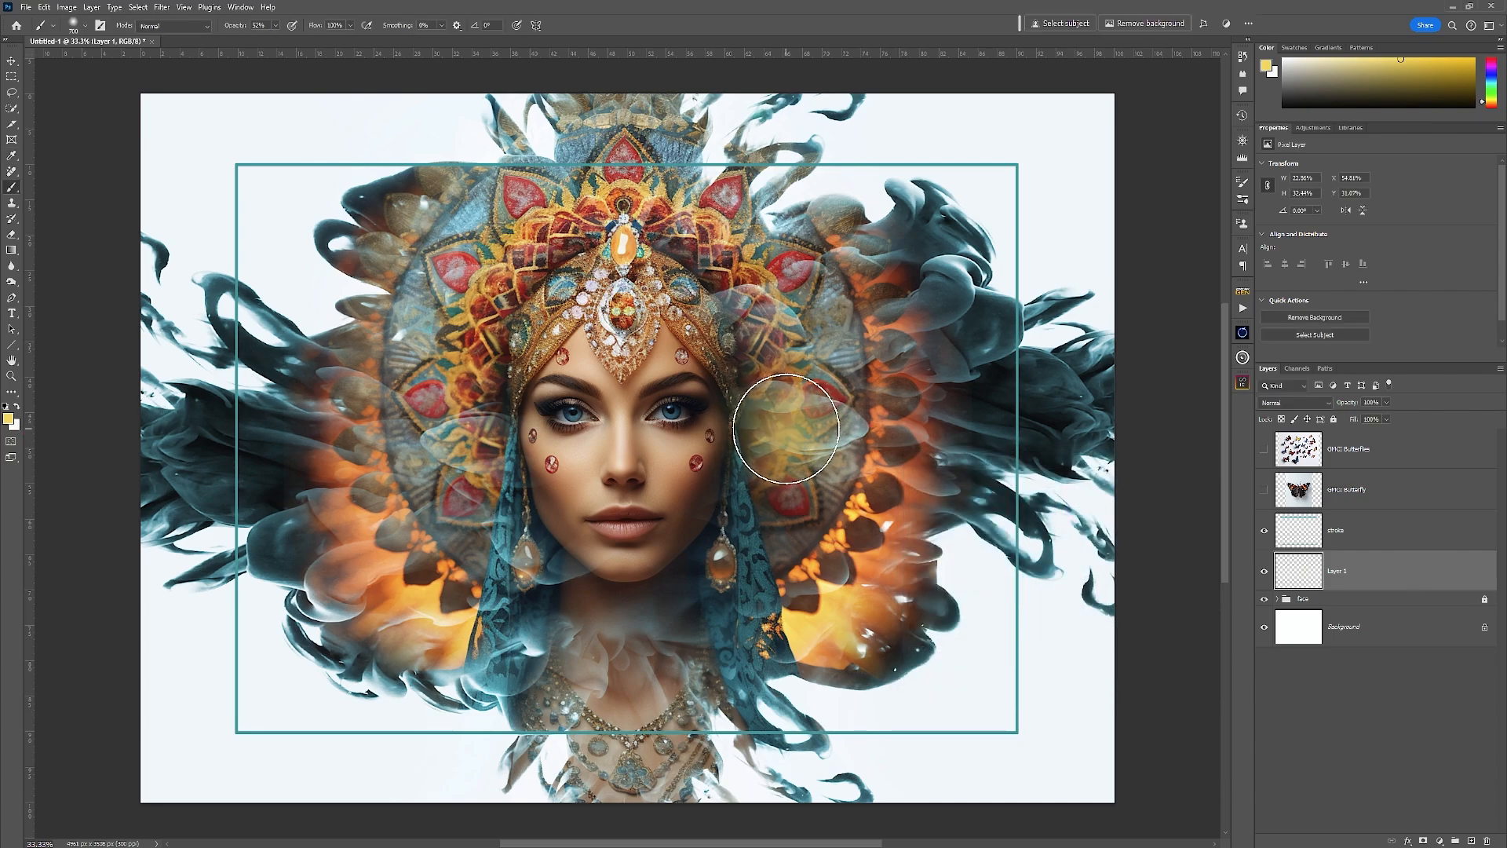
key("ctrl+z")
key("0")
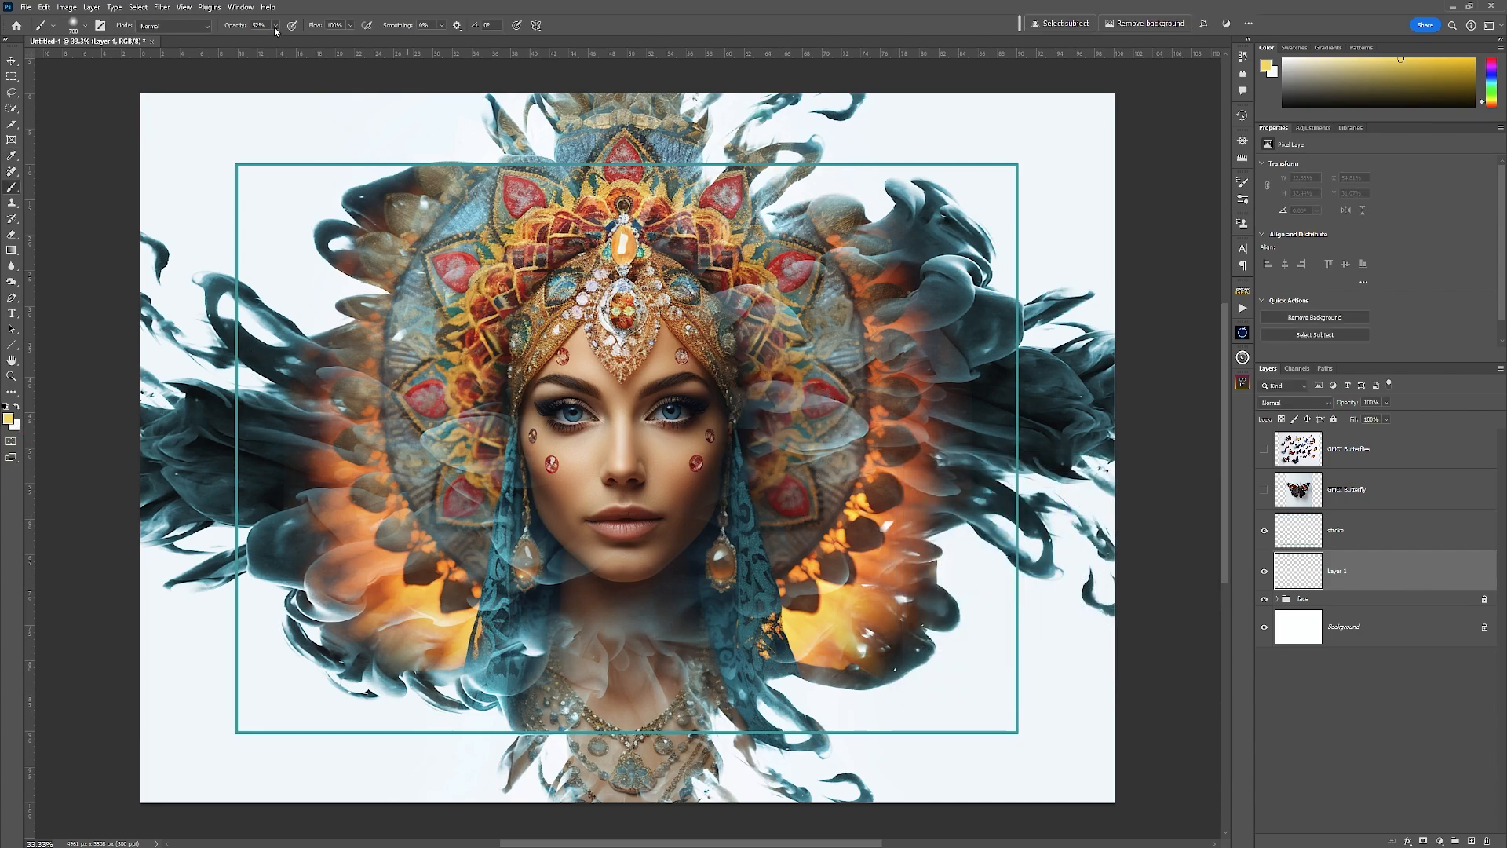
left_click(781, 415)
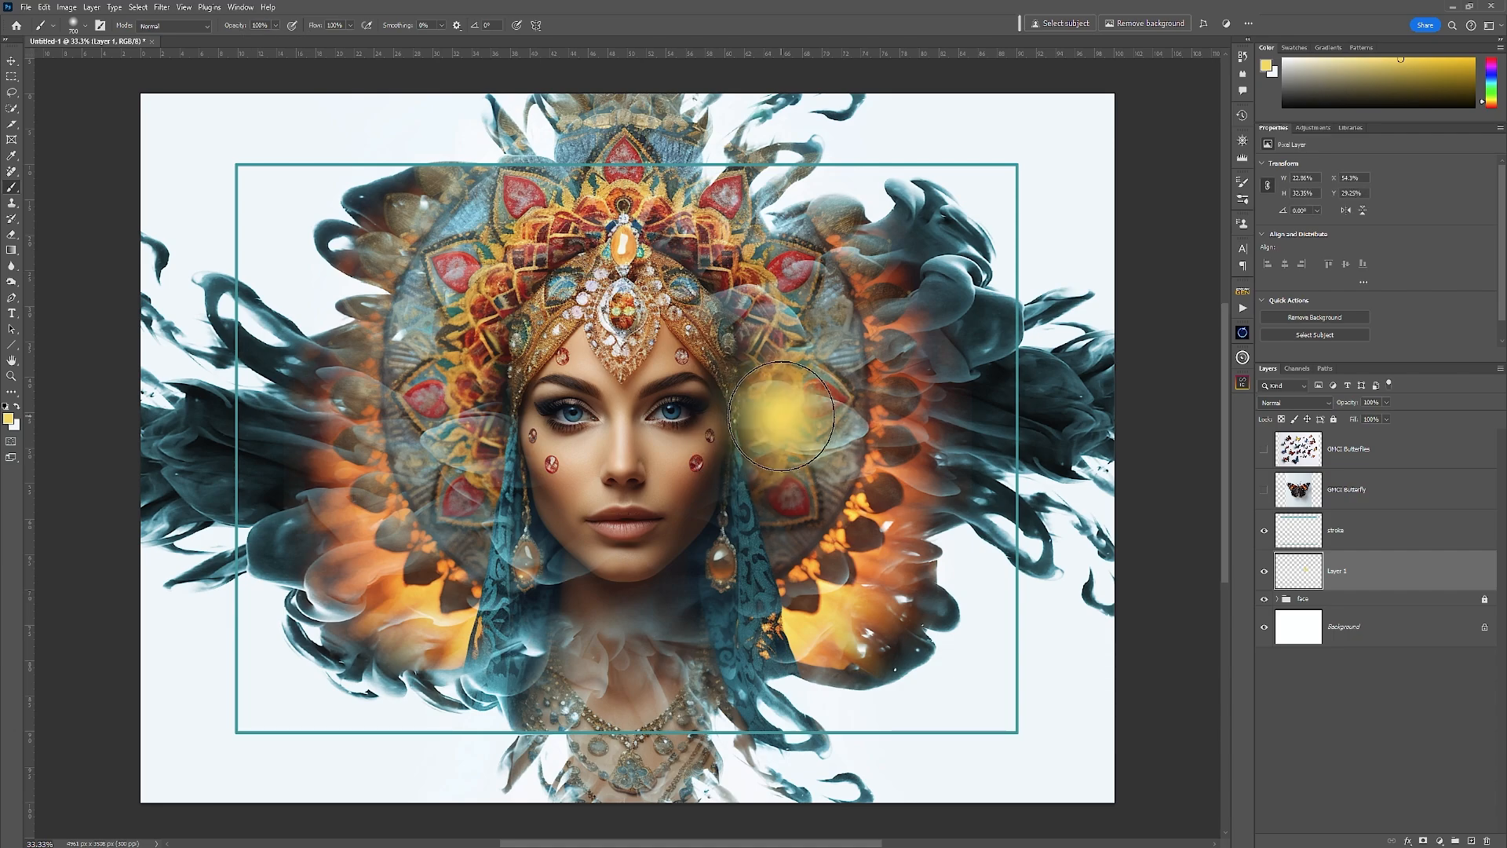
Step: Paint a smaller near-white dab in the centre of the yellow dab to make a glowing core
key("x")
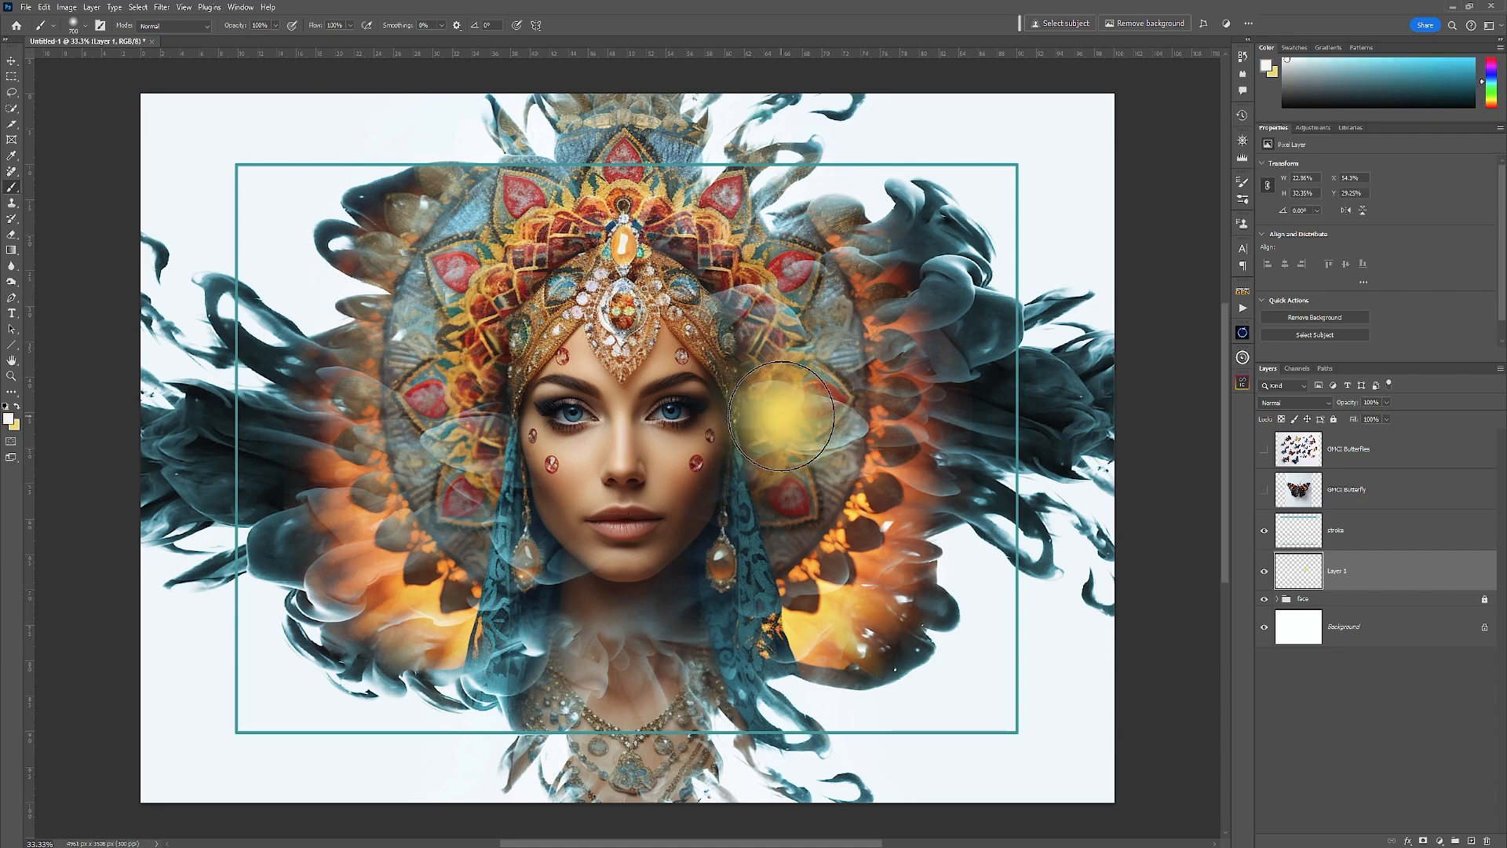
key("bracketleft")
key("bracketleft")
key("bracketleft")
key("bracketleft")
left_click(781, 413)
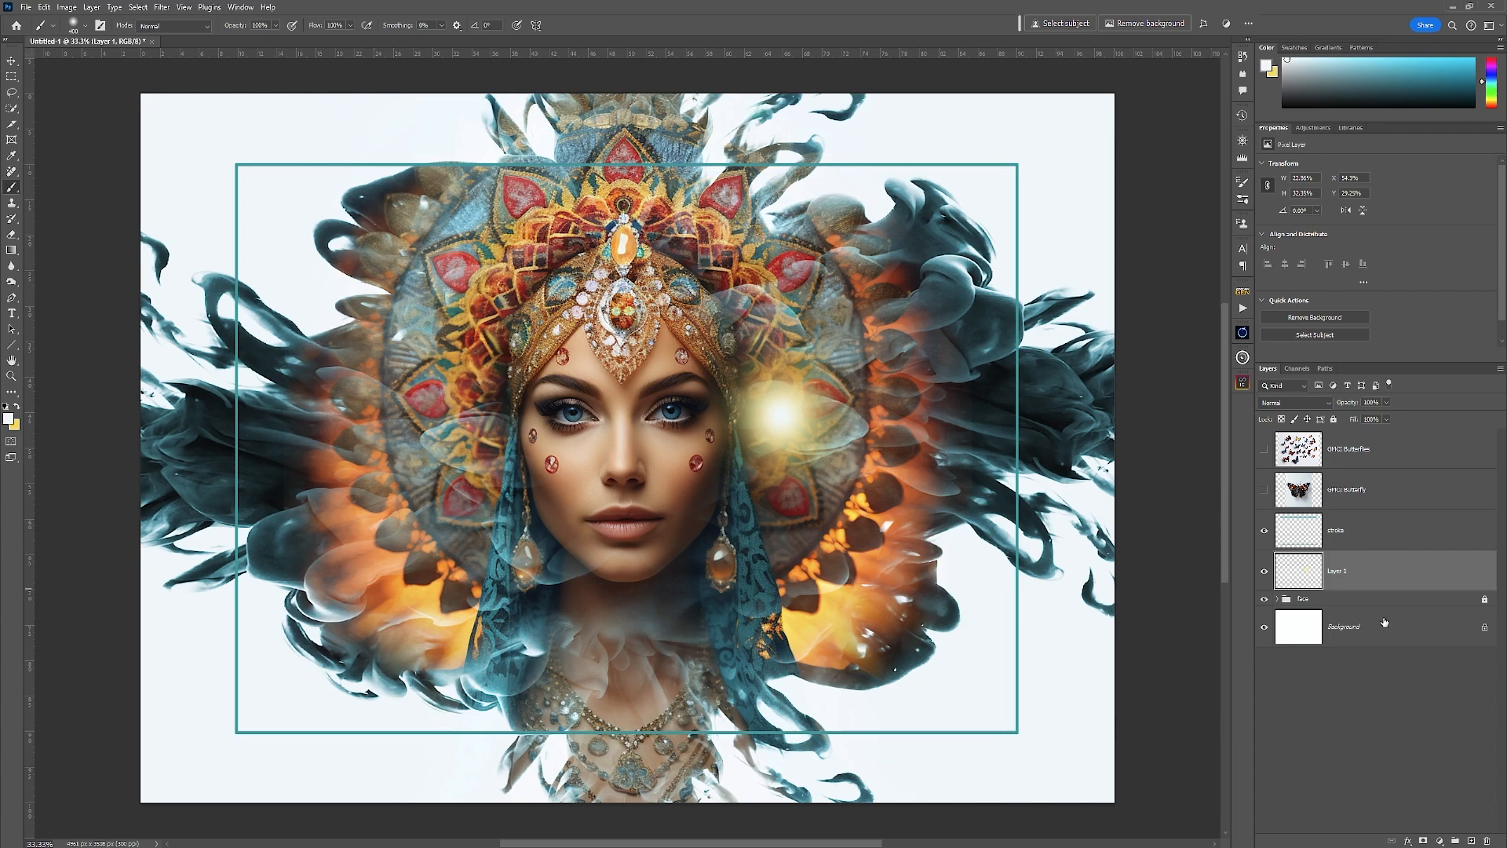
Step: Rename the painted layer "glow" and copy the glow to the opposite side of the face at the same eye level
double_click(1340, 571)
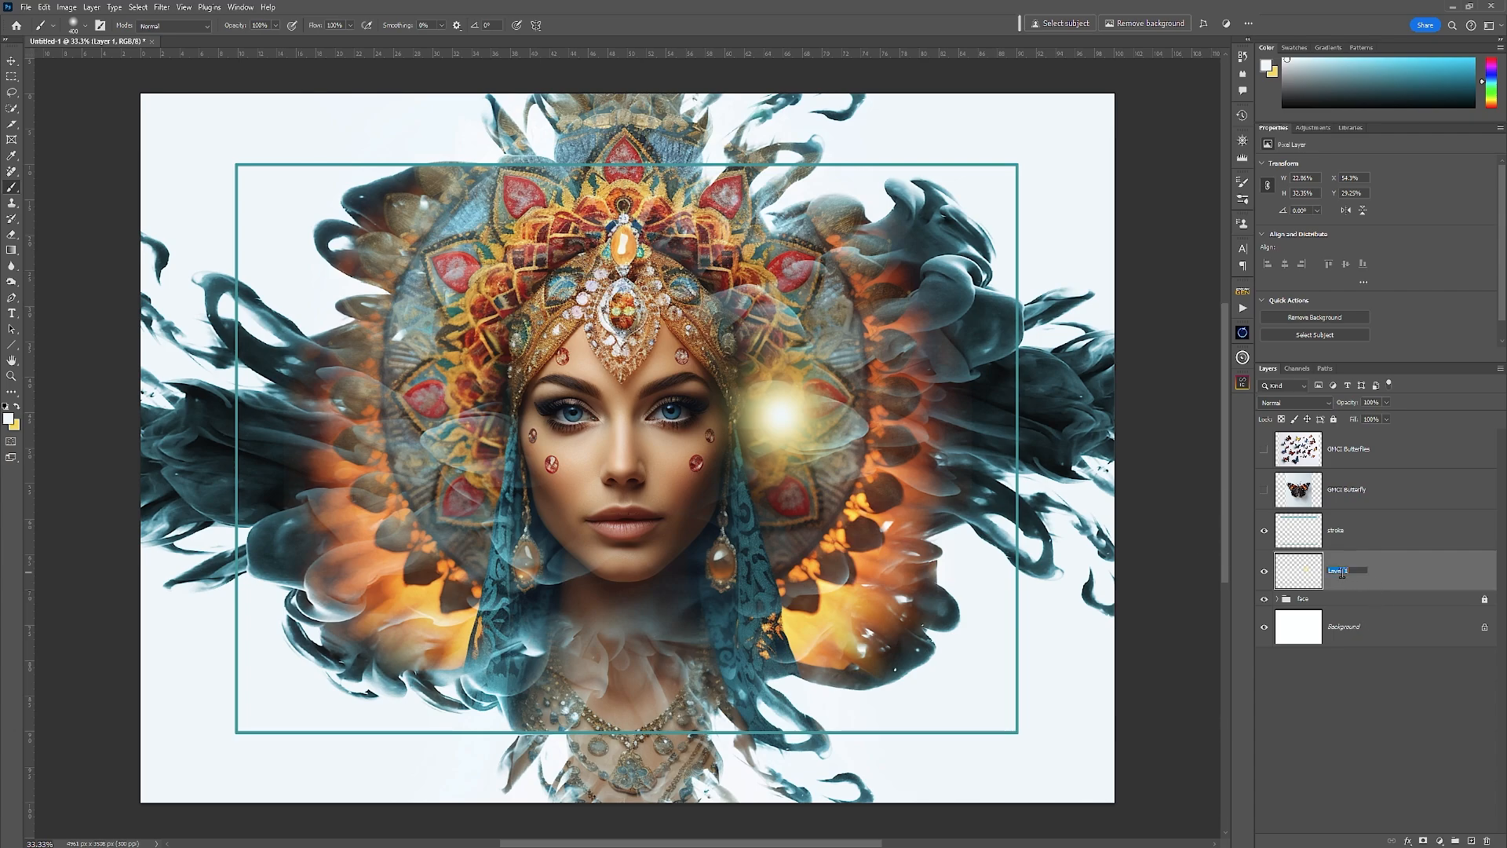
left_click(1366, 756)
key("v")
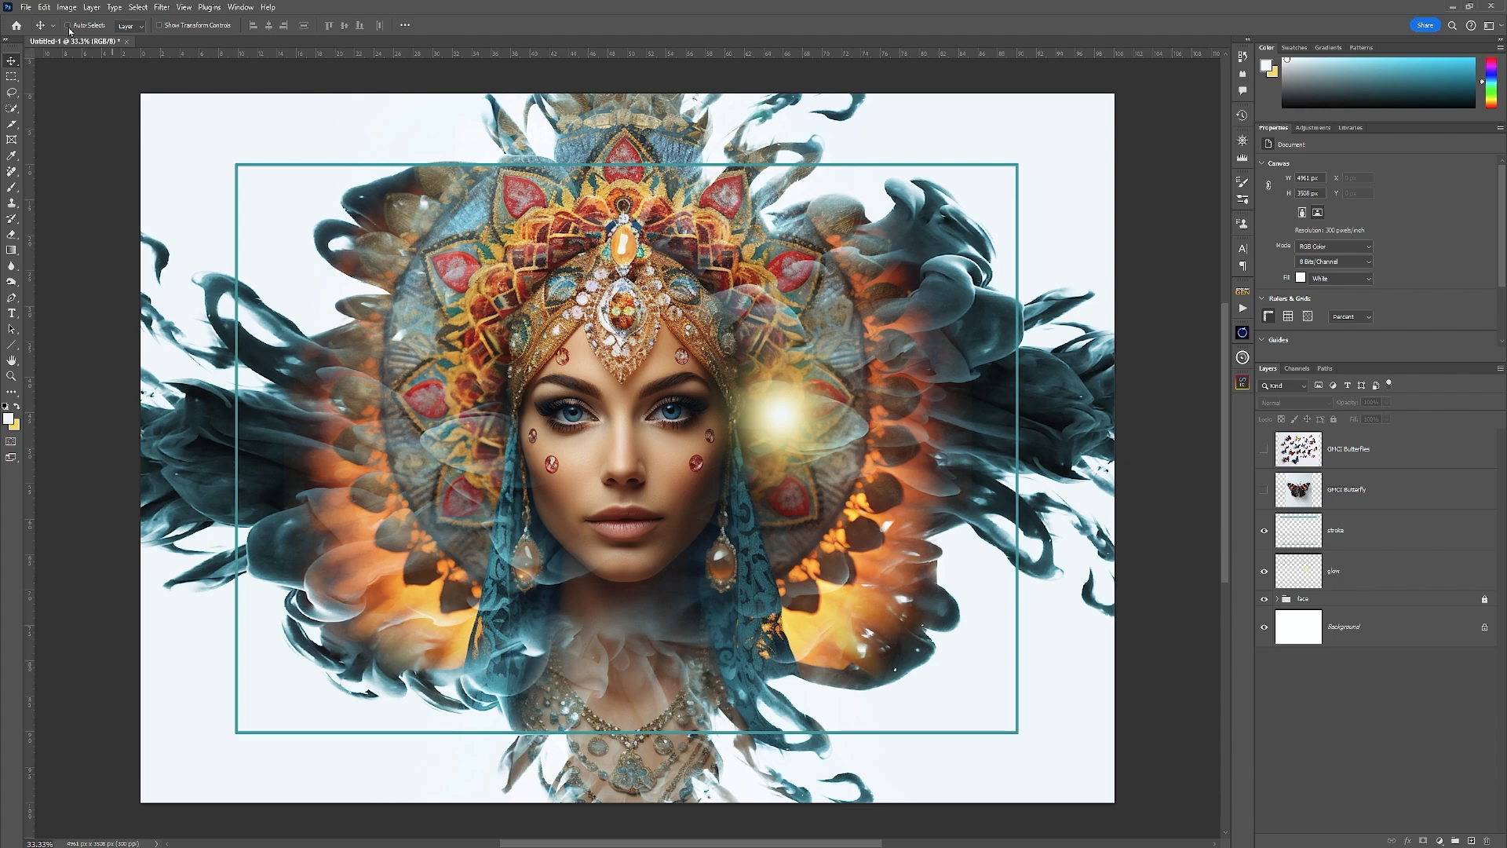
left_click(785, 417)
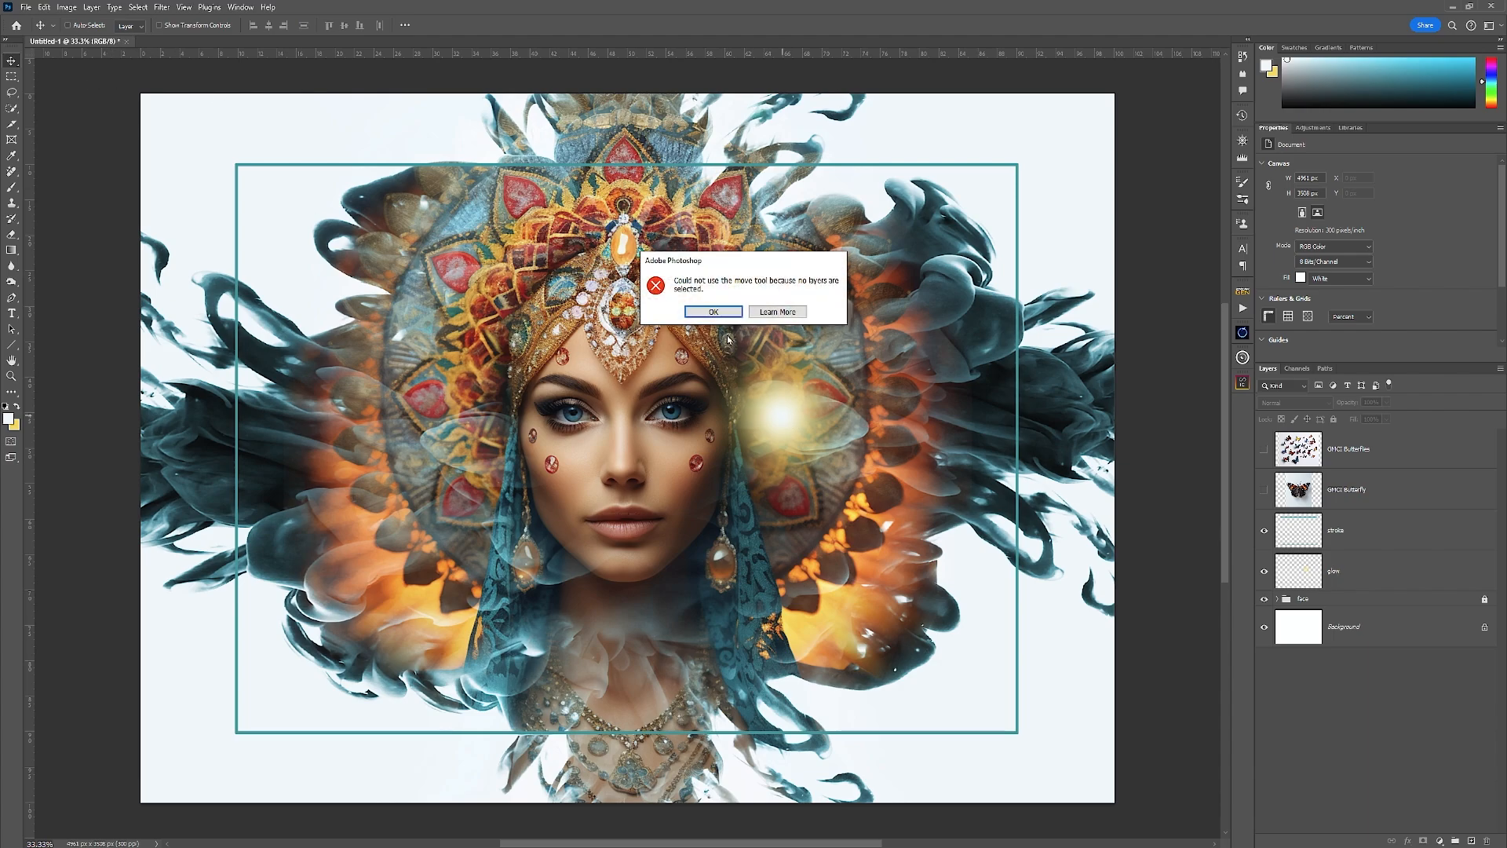
key("Return")
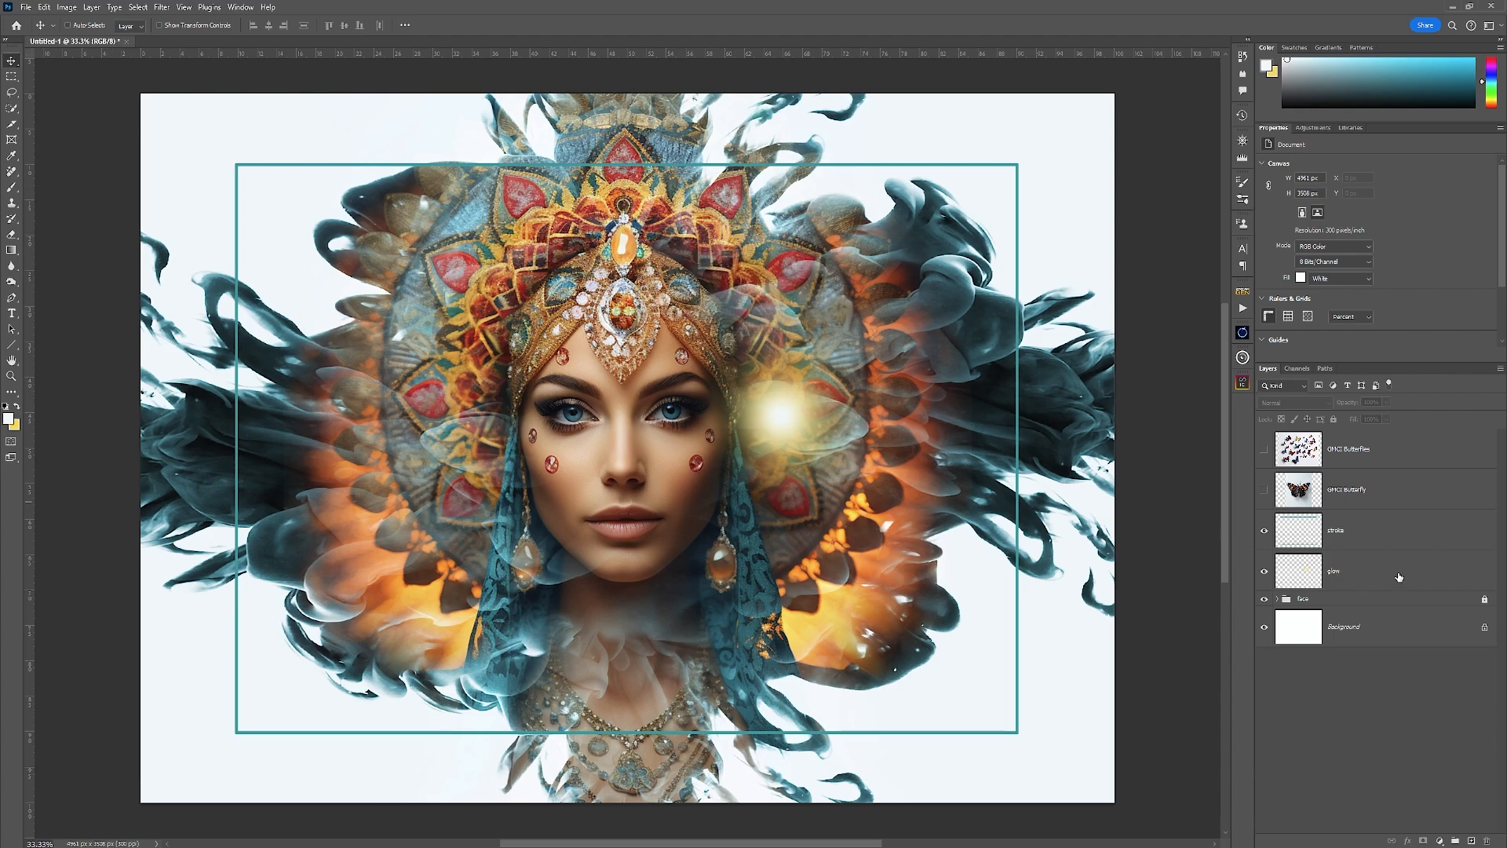
left_click(1381, 578)
left_click_drag(773, 416, 472, 424, "alt")
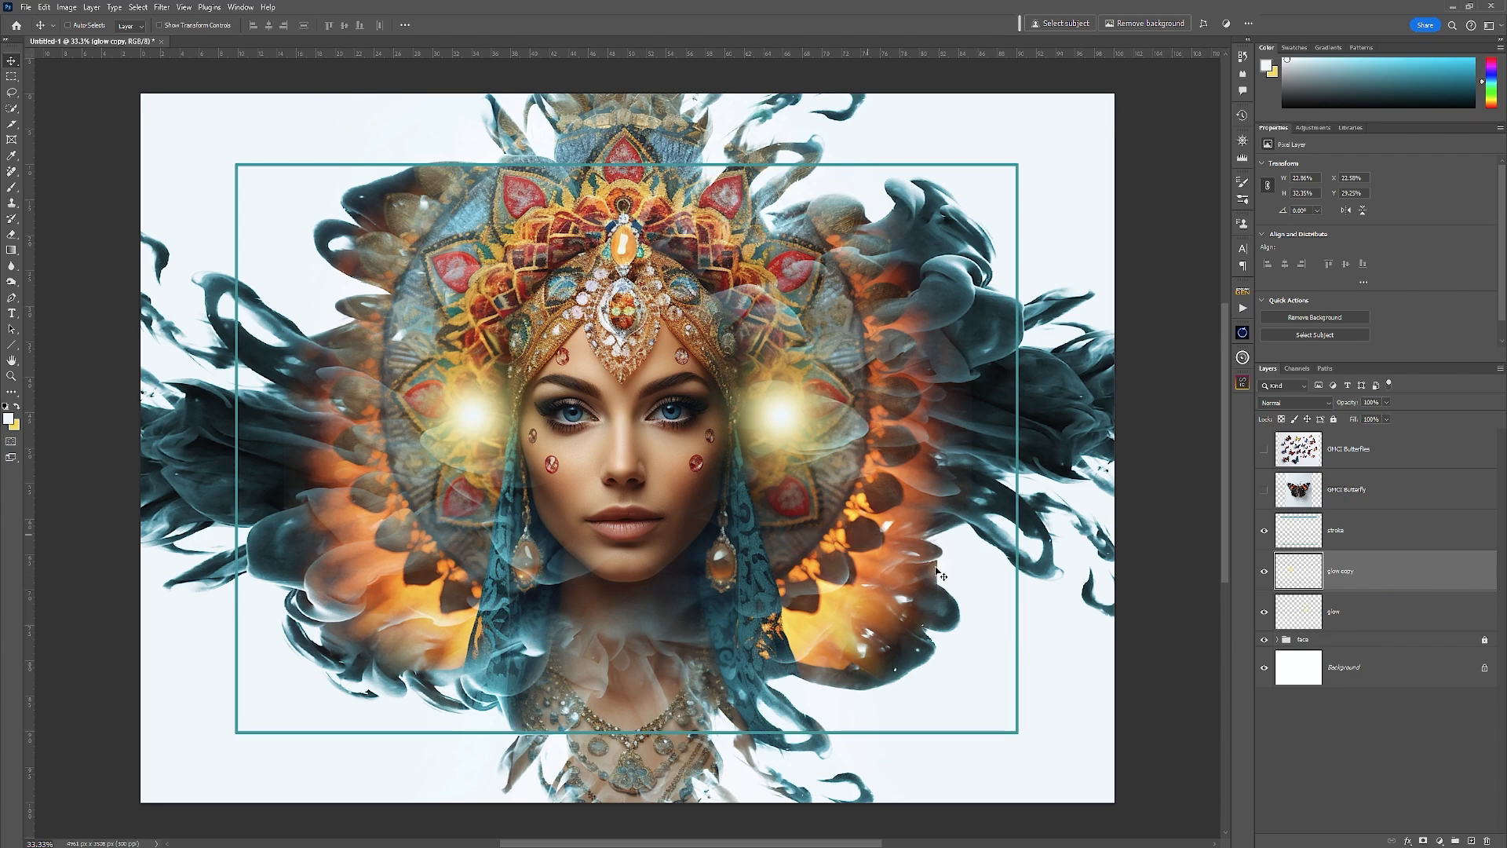
key("ctrl+e")
left_click(1265, 572)
left_click(1265, 572)
left_click(1265, 572)
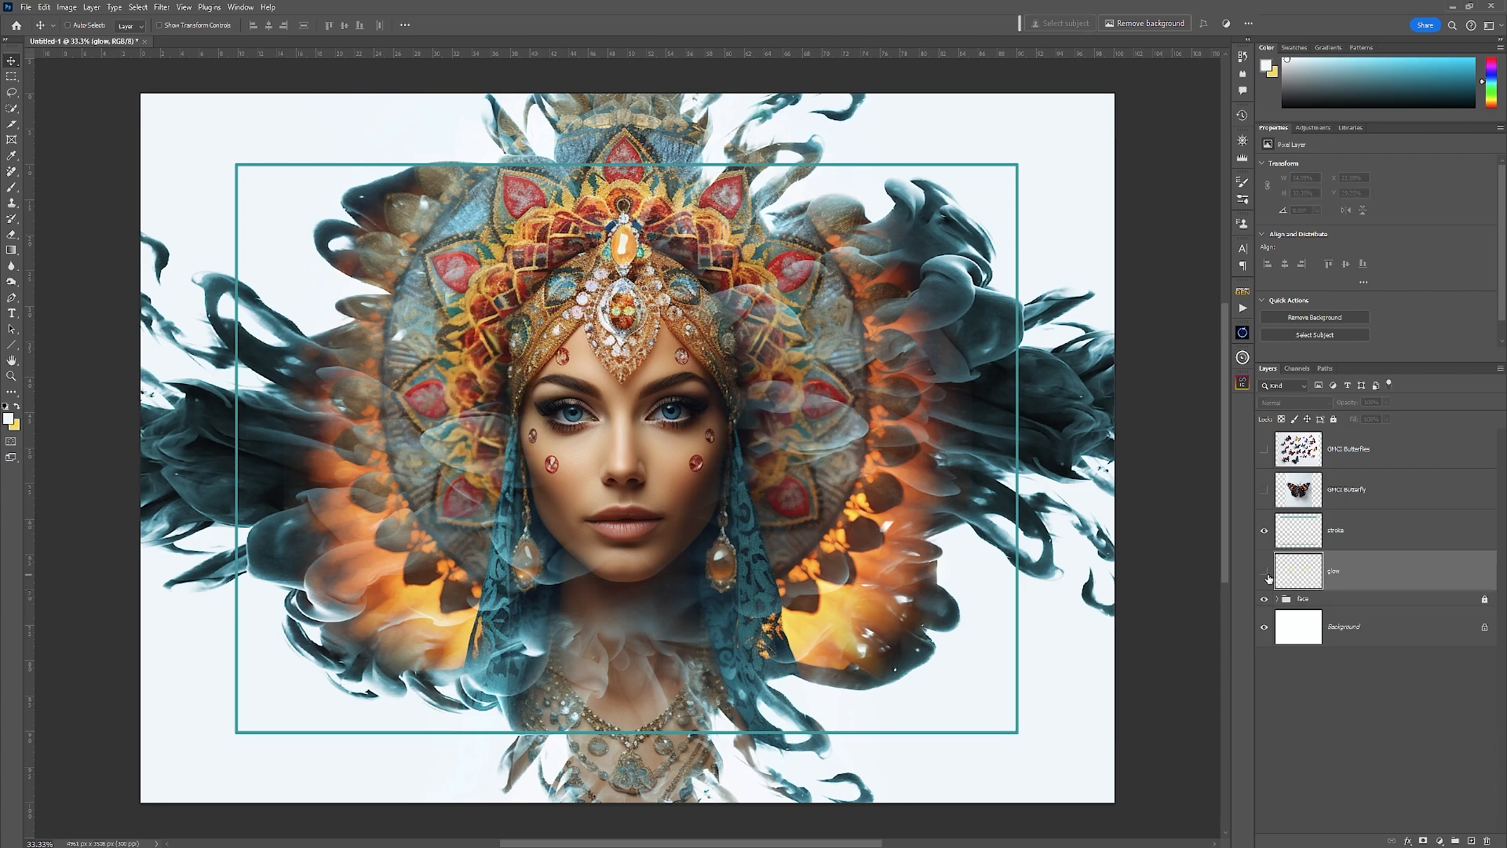
left_click(1265, 572)
key("ctrl+z")
key("ctrl+z")
key("ctrl+z")
key("ctrl+z")
key("ctrl+z")
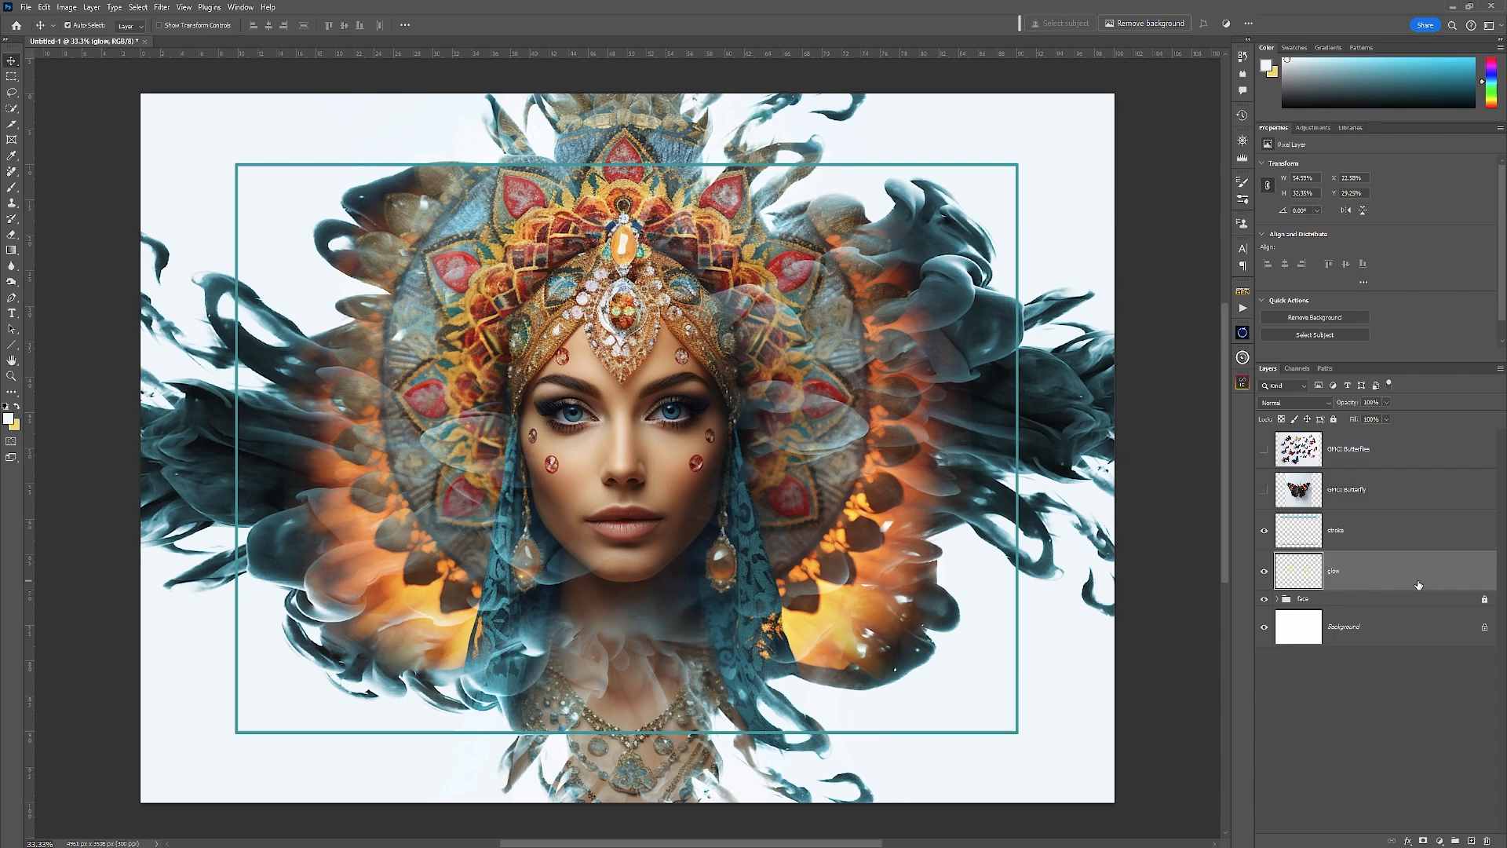
Step: Move both glows slightly inward, closer to the sides of the face
left_click_drag(480, 430, 485, 430)
left_click_drag(792, 421, 770, 421)
Step: Add a new layer above the glow layers and make a thin rectangular selection across the full canvas width at eye level
key("ctrl+shift+alt+n")
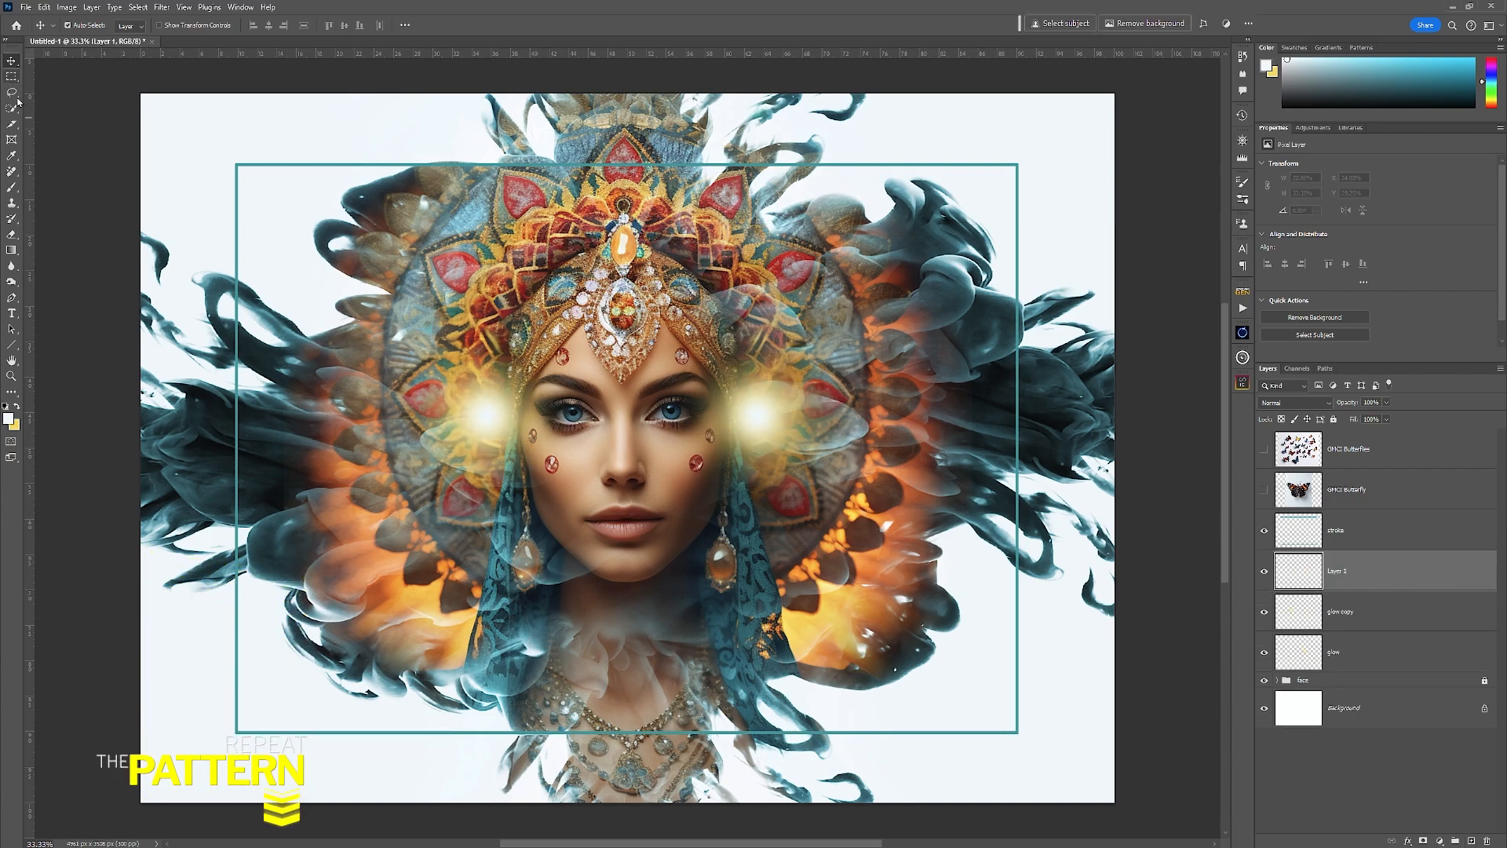
left_click(12, 76)
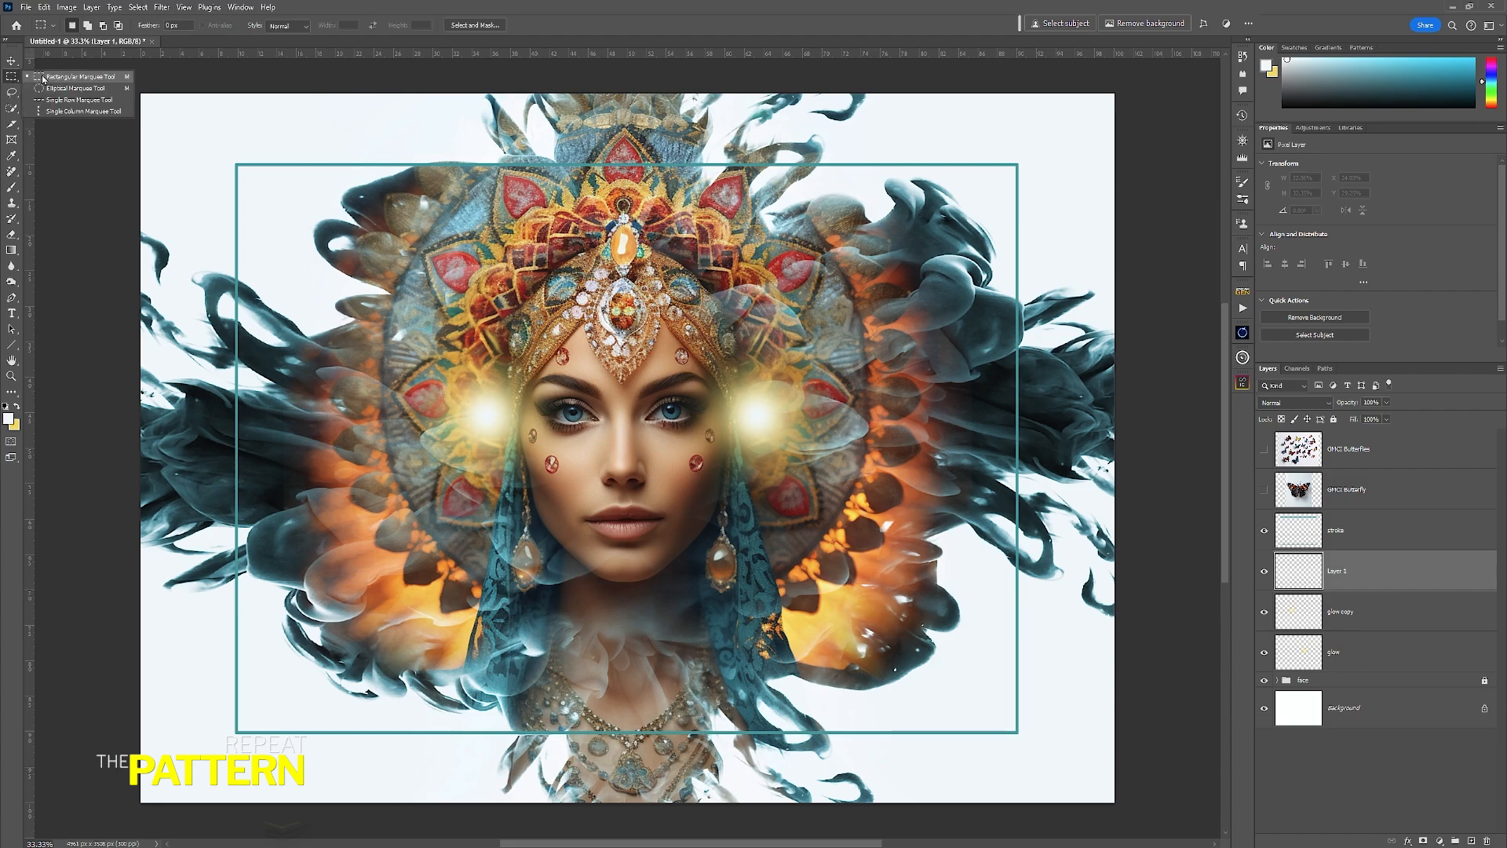
left_click(59, 77)
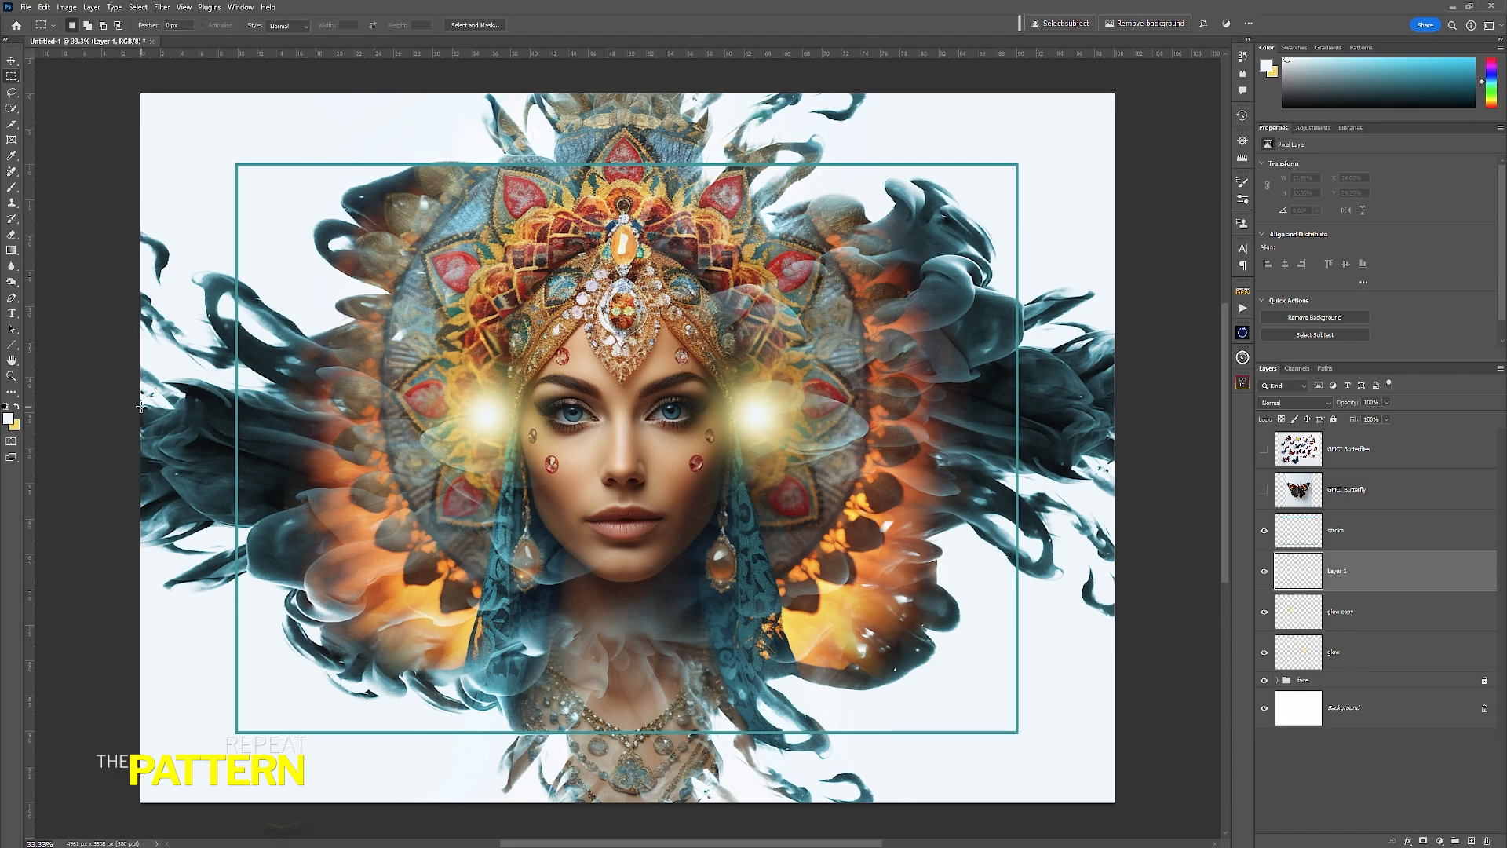
left_click_drag(138, 405, 1198, 414)
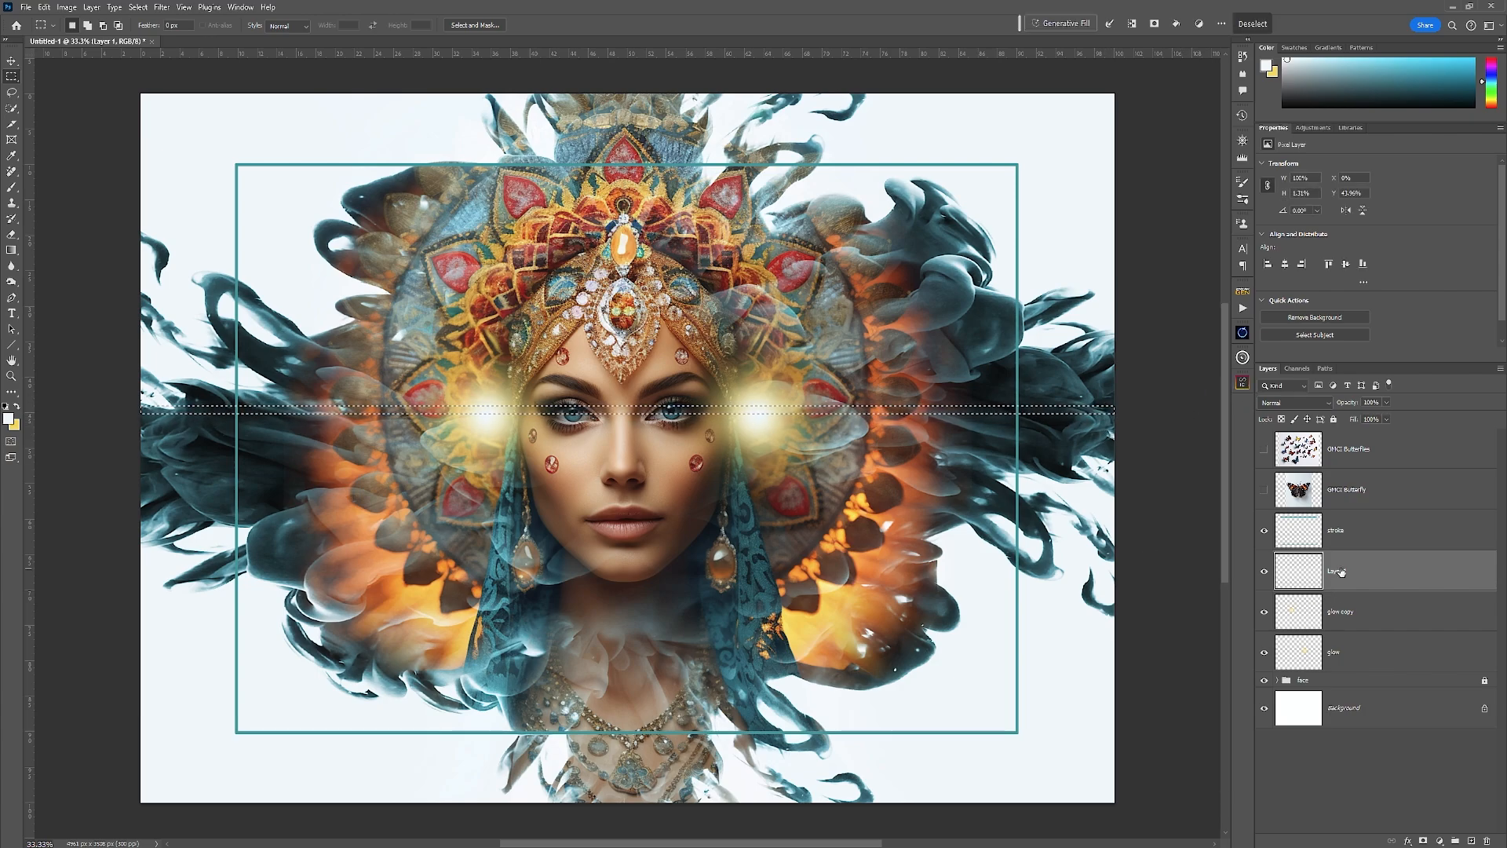
Step: Fill the thin eye-level selection with a white-to-transparent radial gradient starting from the centre of the face
left_click(11, 250)
left_click(86, 255)
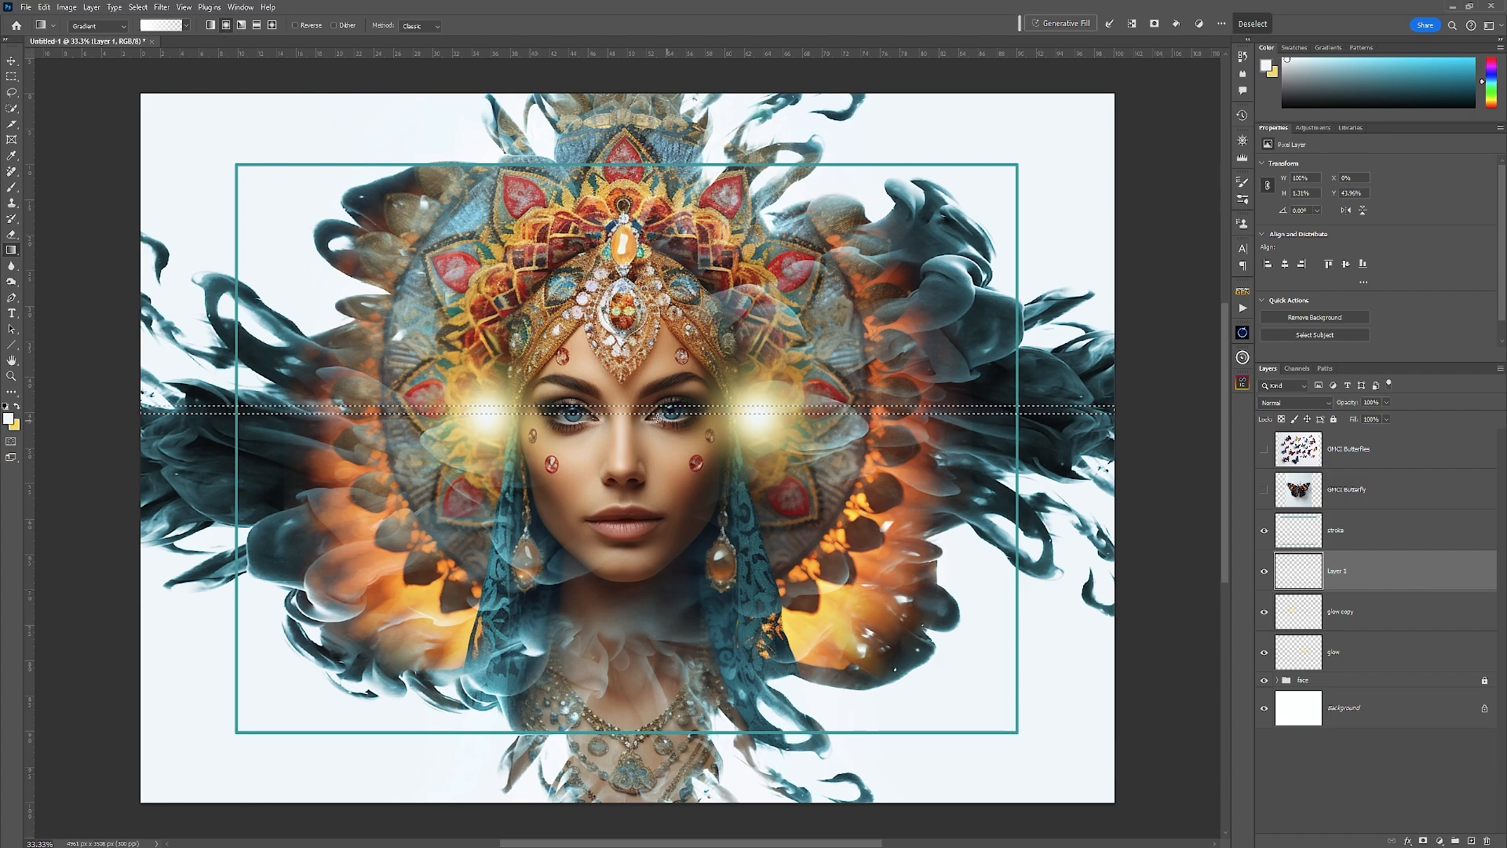
left_click_drag(623, 409, 1066, 471)
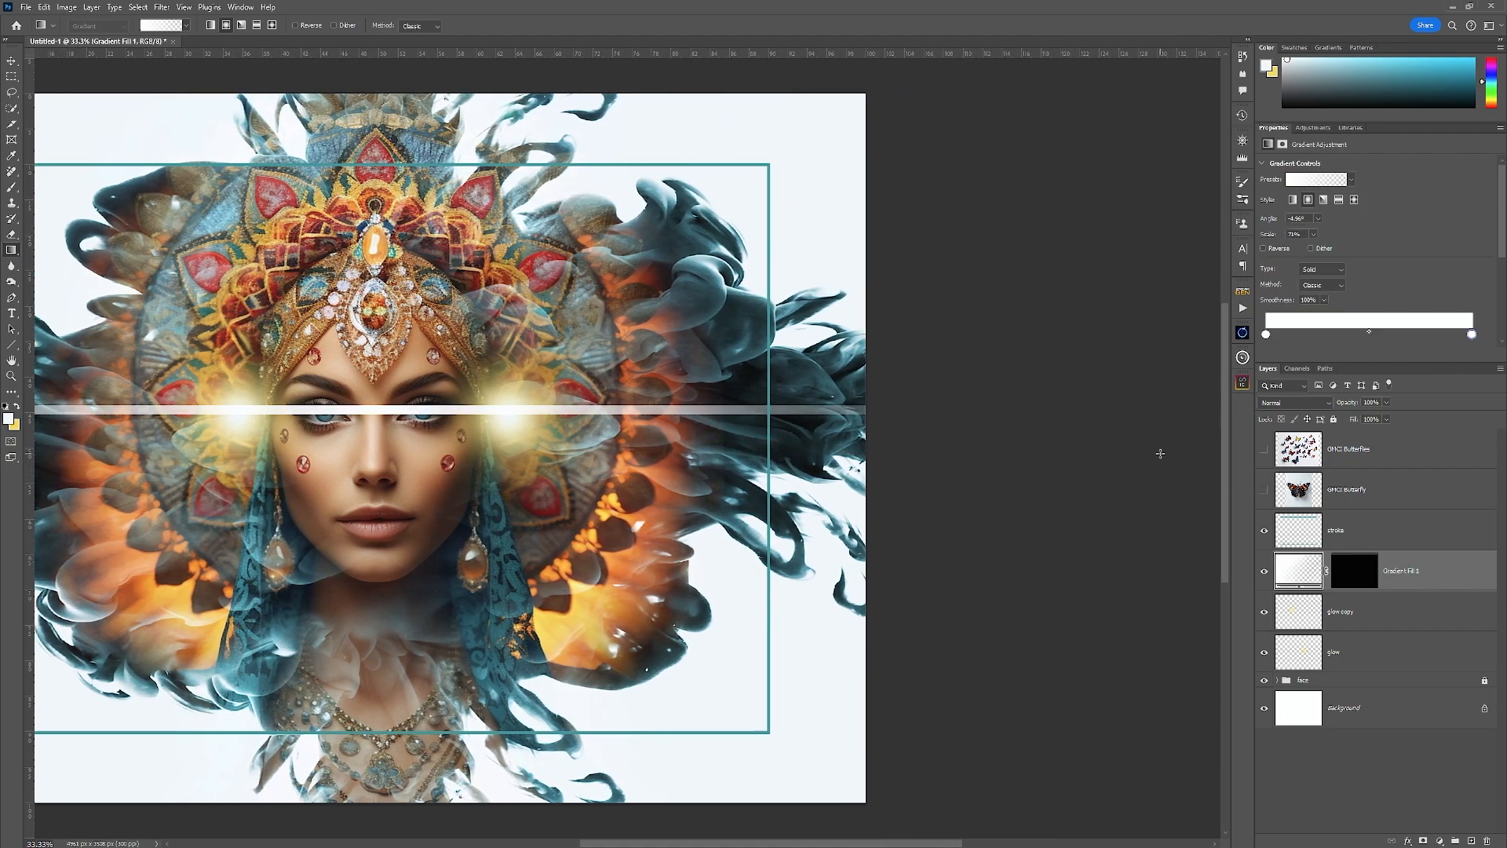
key("ctrl+0")
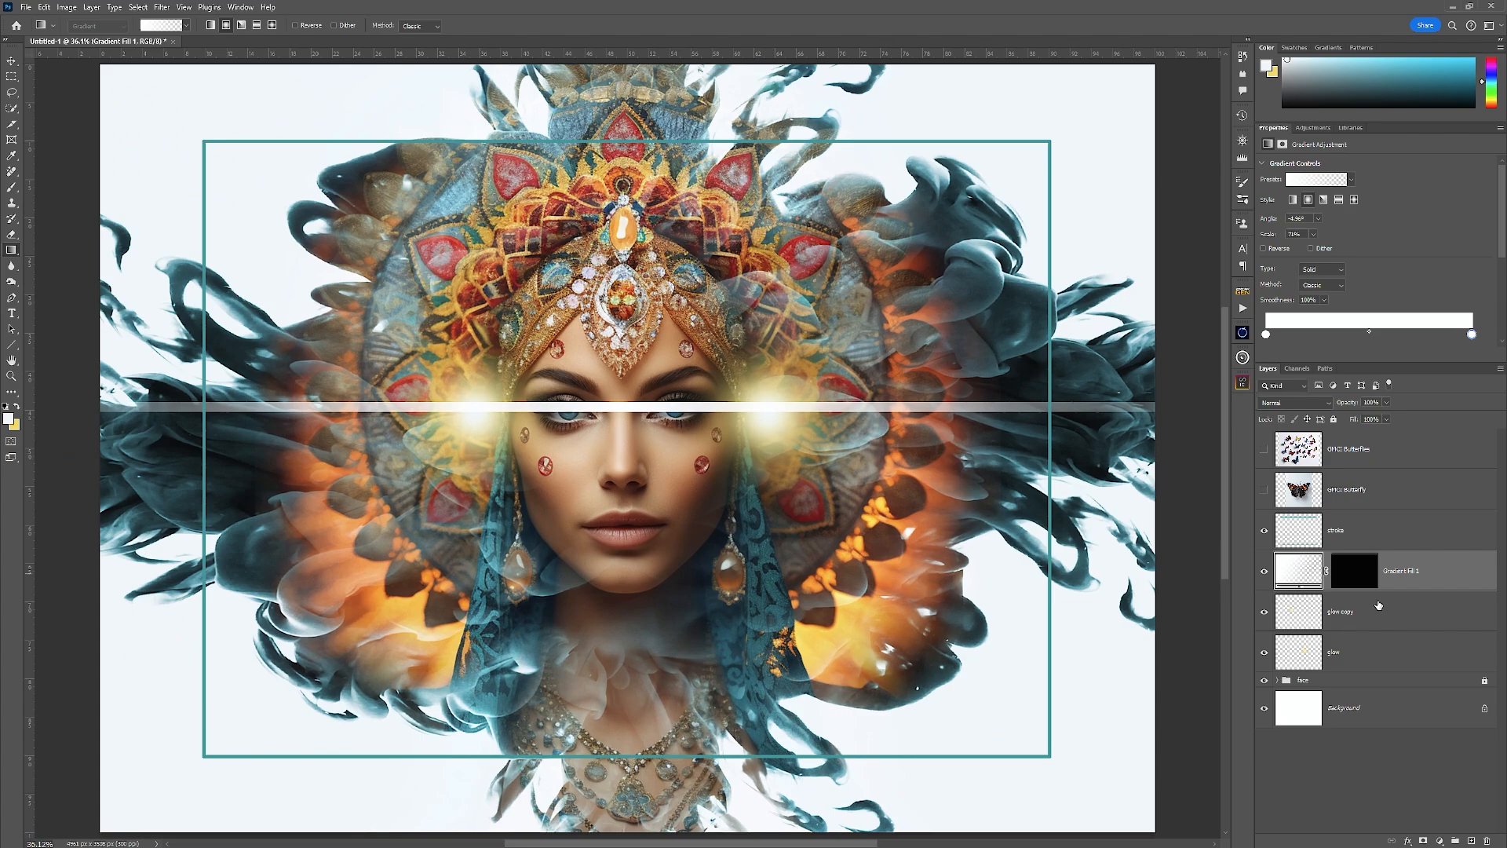
Step: Paint the gradient layer's mask black with a greatly enlarged soft brush to hide the streak over the face and fade both outer ends
left_click(1358, 574)
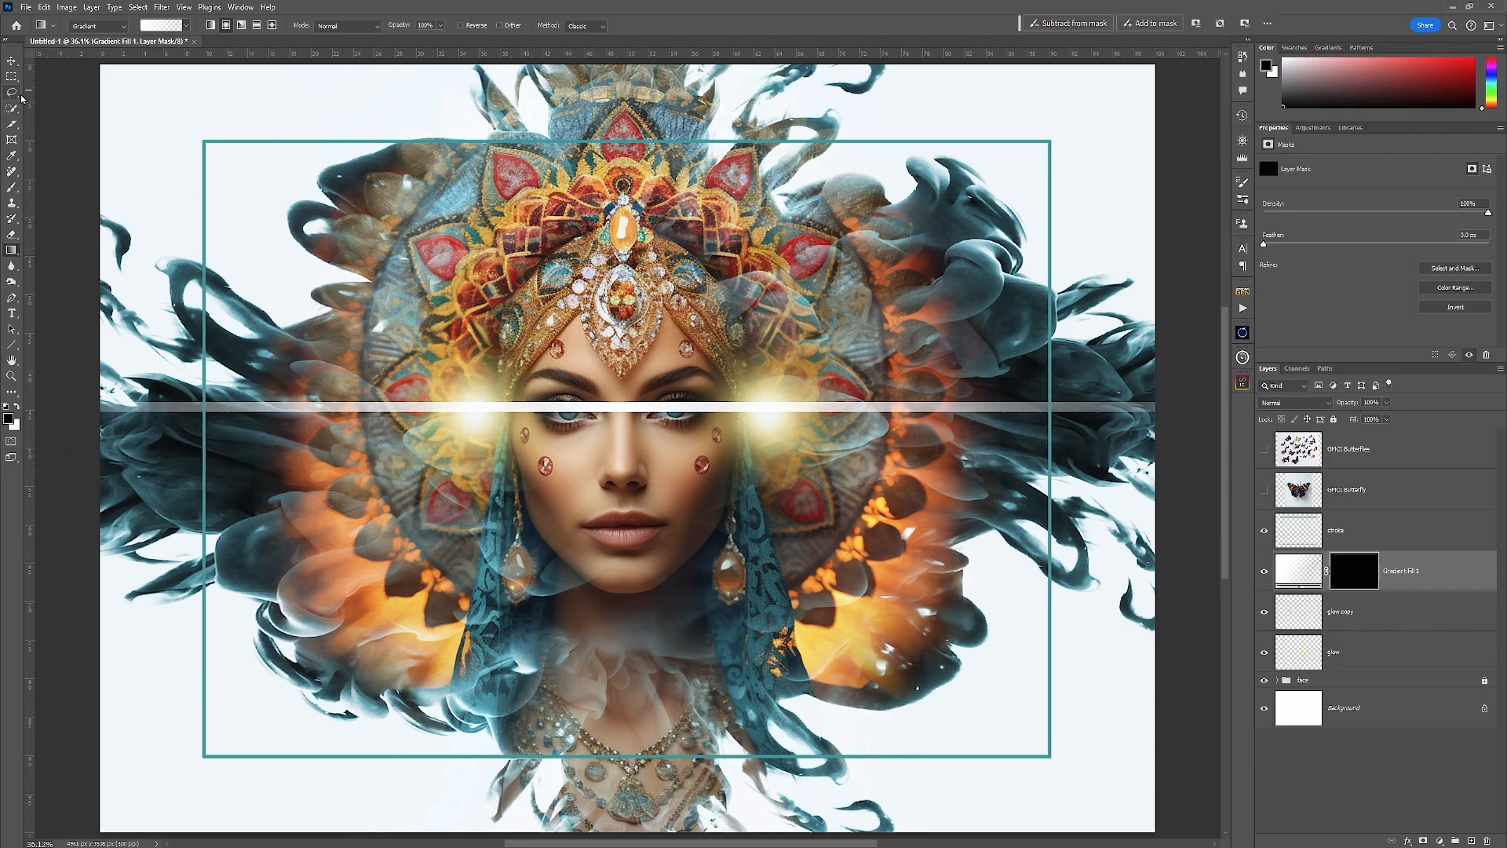
left_click(12, 186)
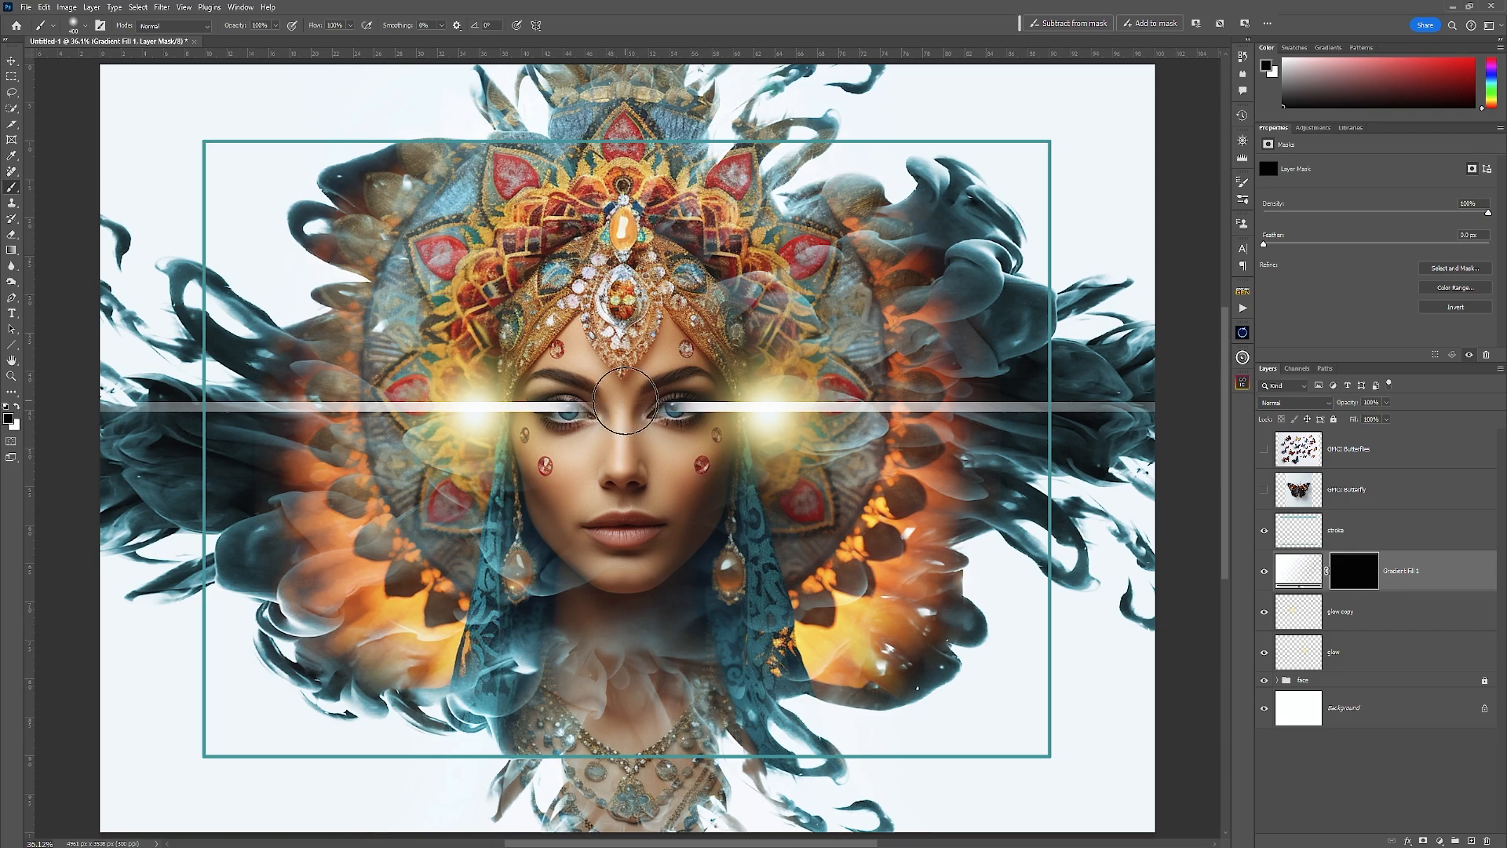
key("bracketright")
key("bracketright")
key("bracketright")
key("bracketright")
key("bracketright")
key("bracketright")
key("bracketright")
key("bracketright")
key("bracketright")
key("bracketright")
key("bracketright")
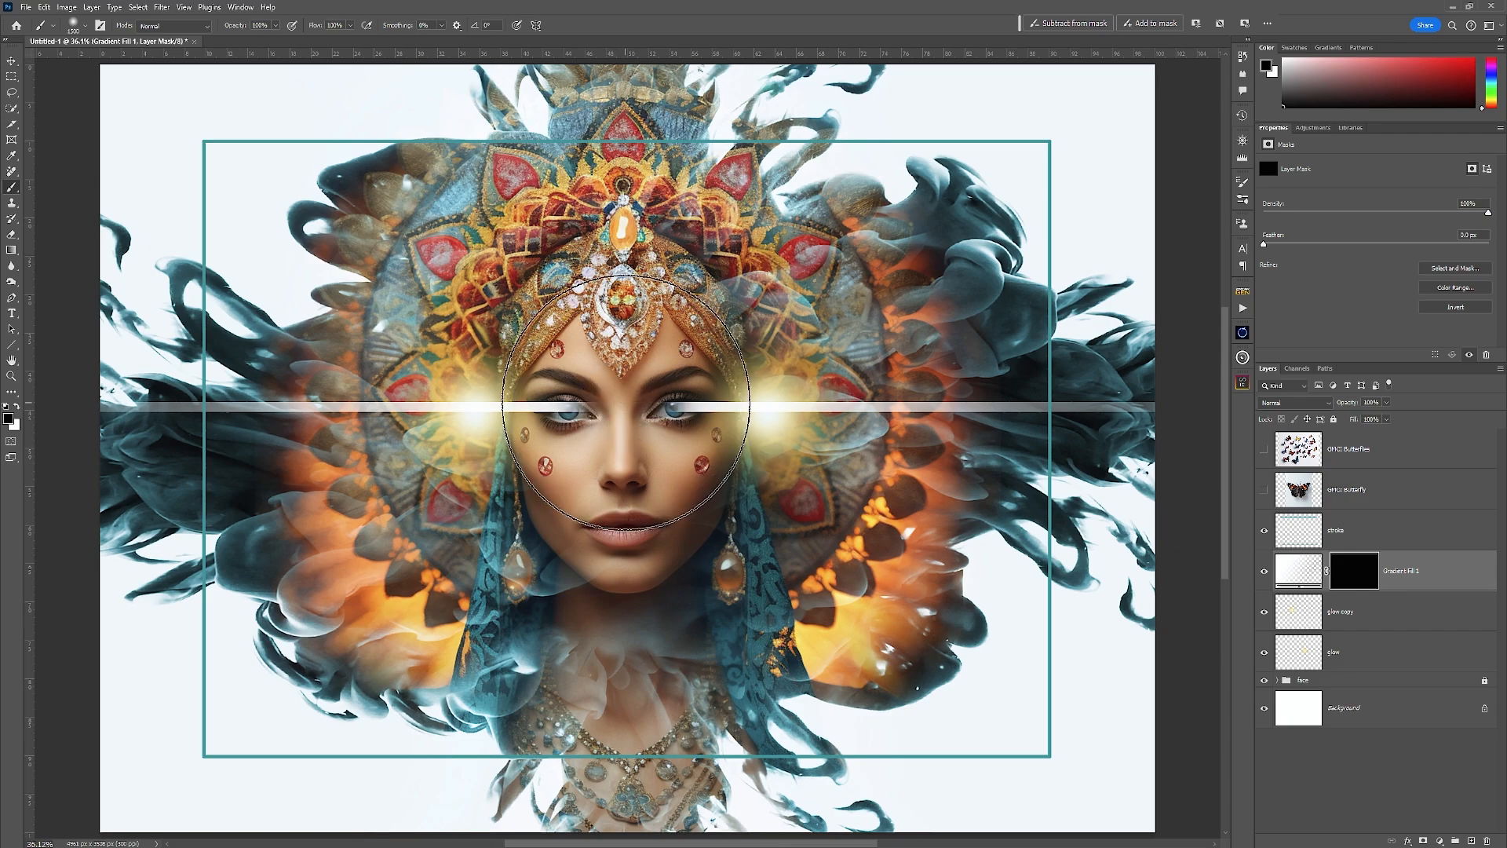
left_click(626, 401)
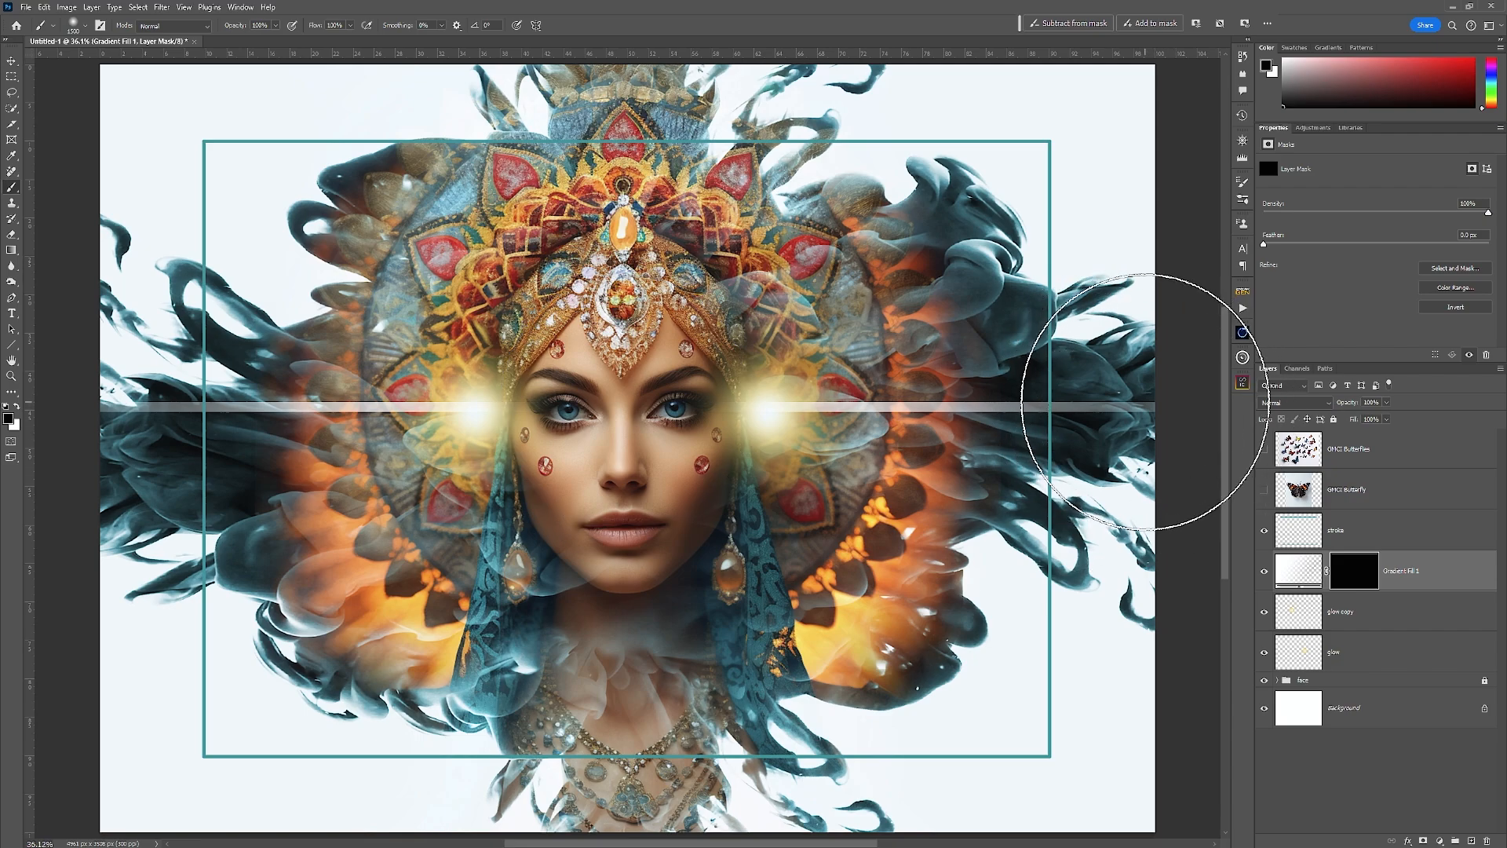
left_click(1146, 402)
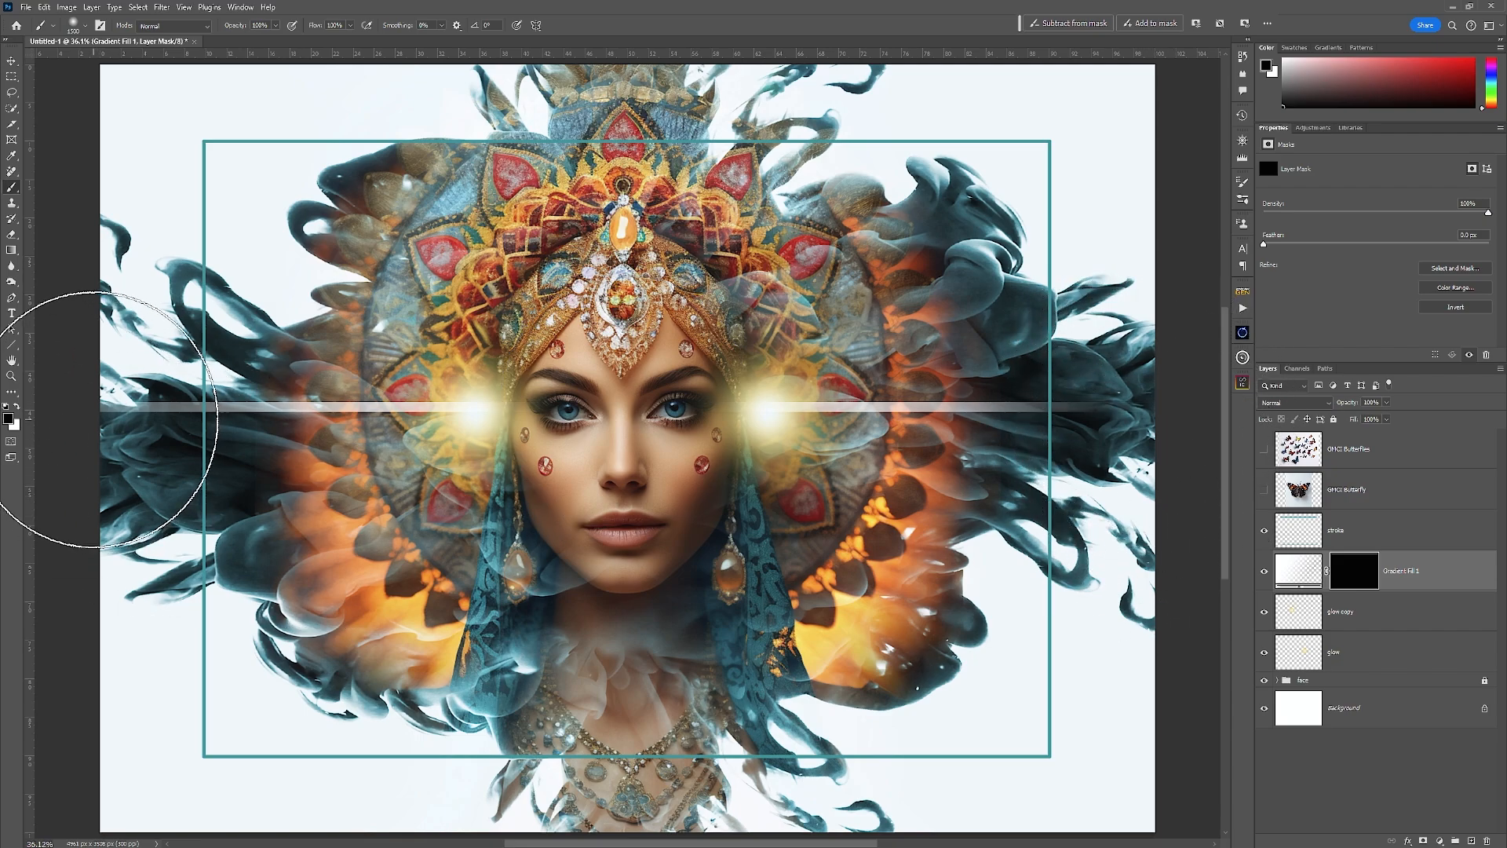
left_click(97, 418)
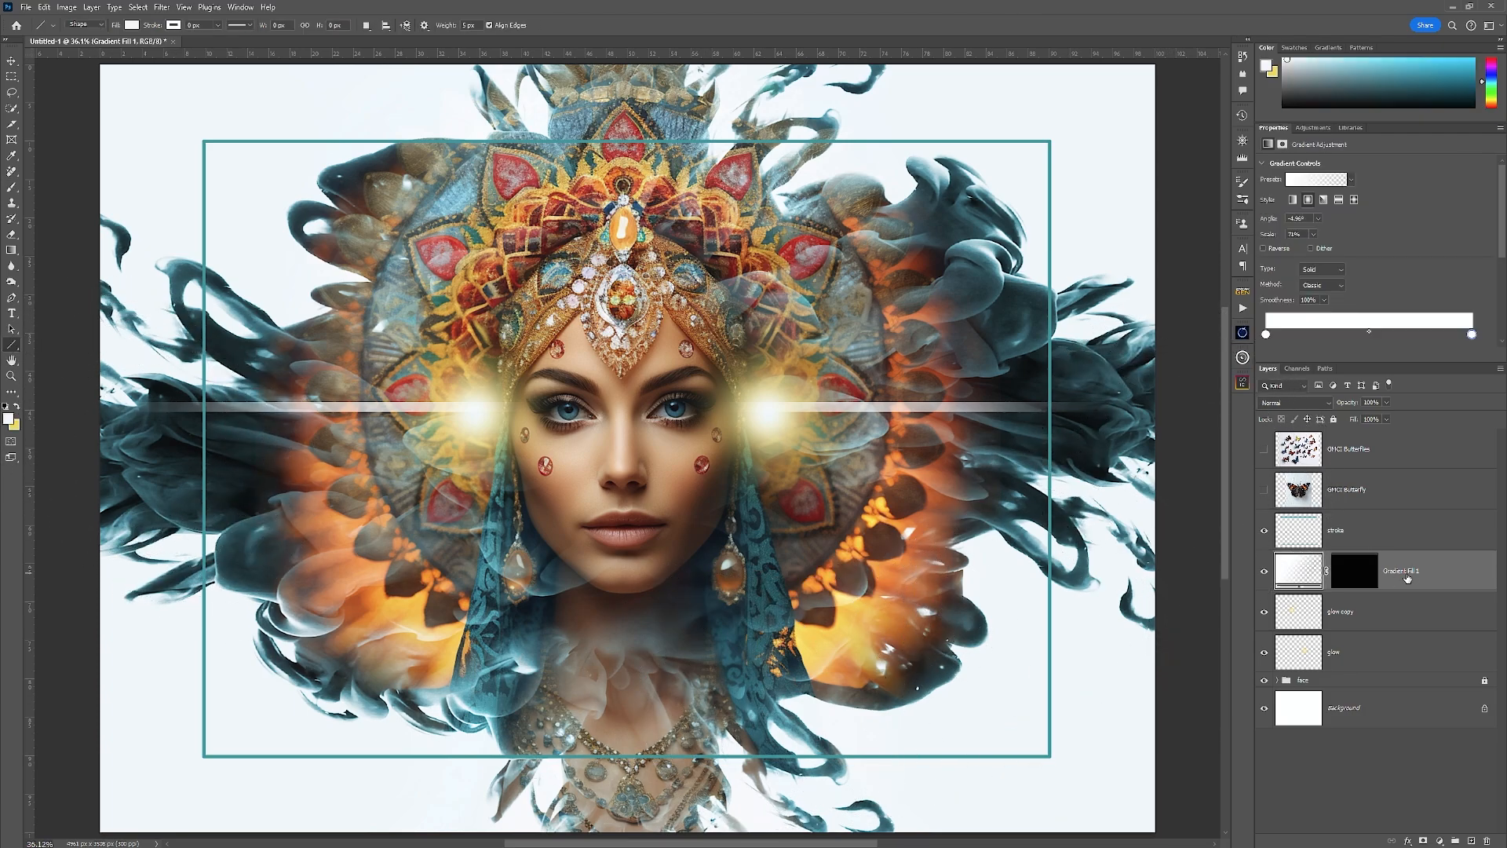
Step: Rasterize the gradient fill layer and apply its layer mask
right_click(1368, 579)
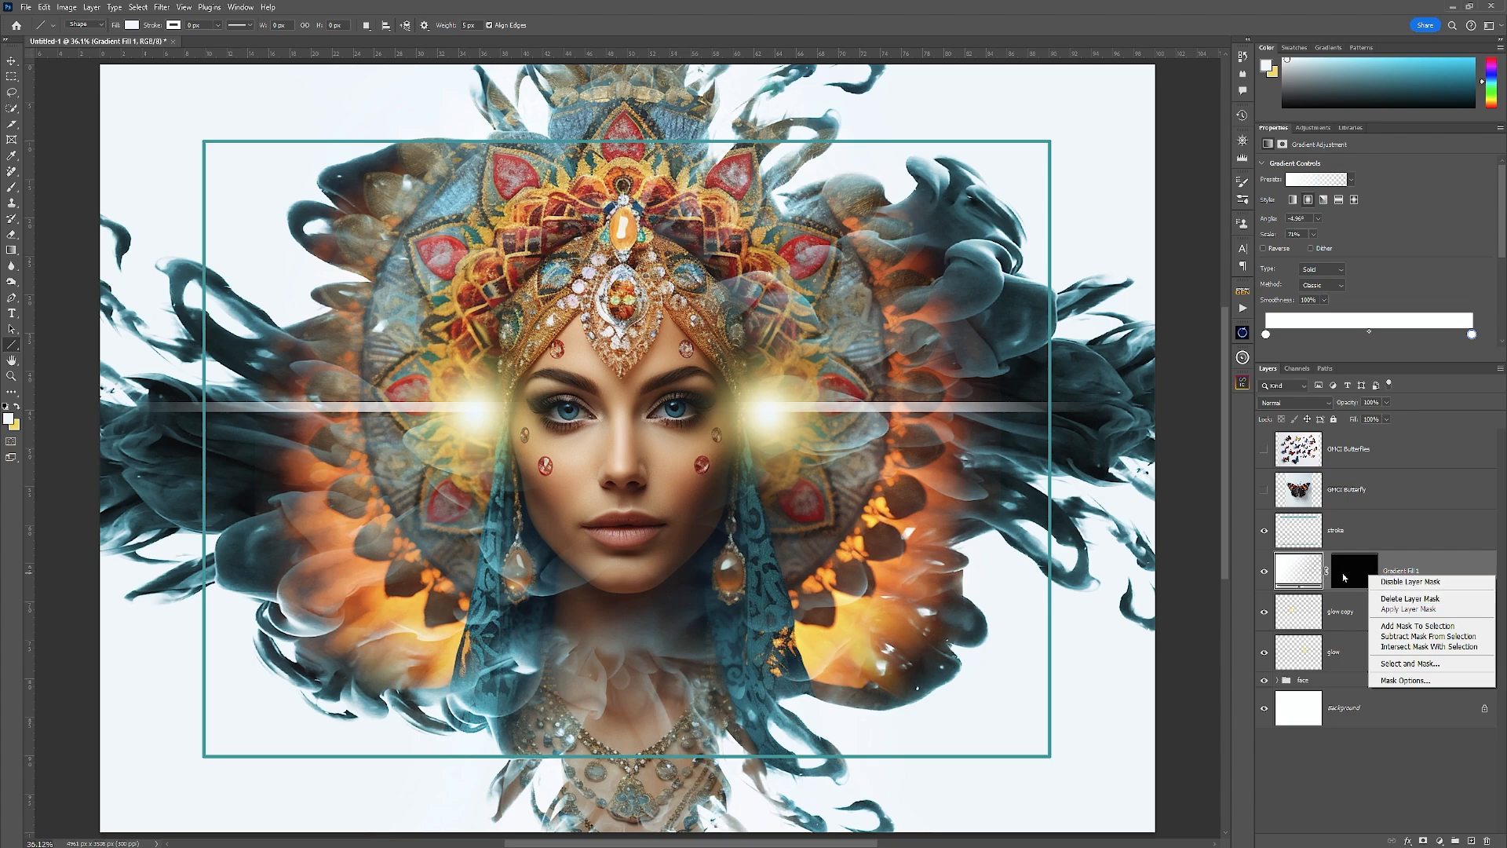
left_click(1470, 558)
right_click(1468, 559)
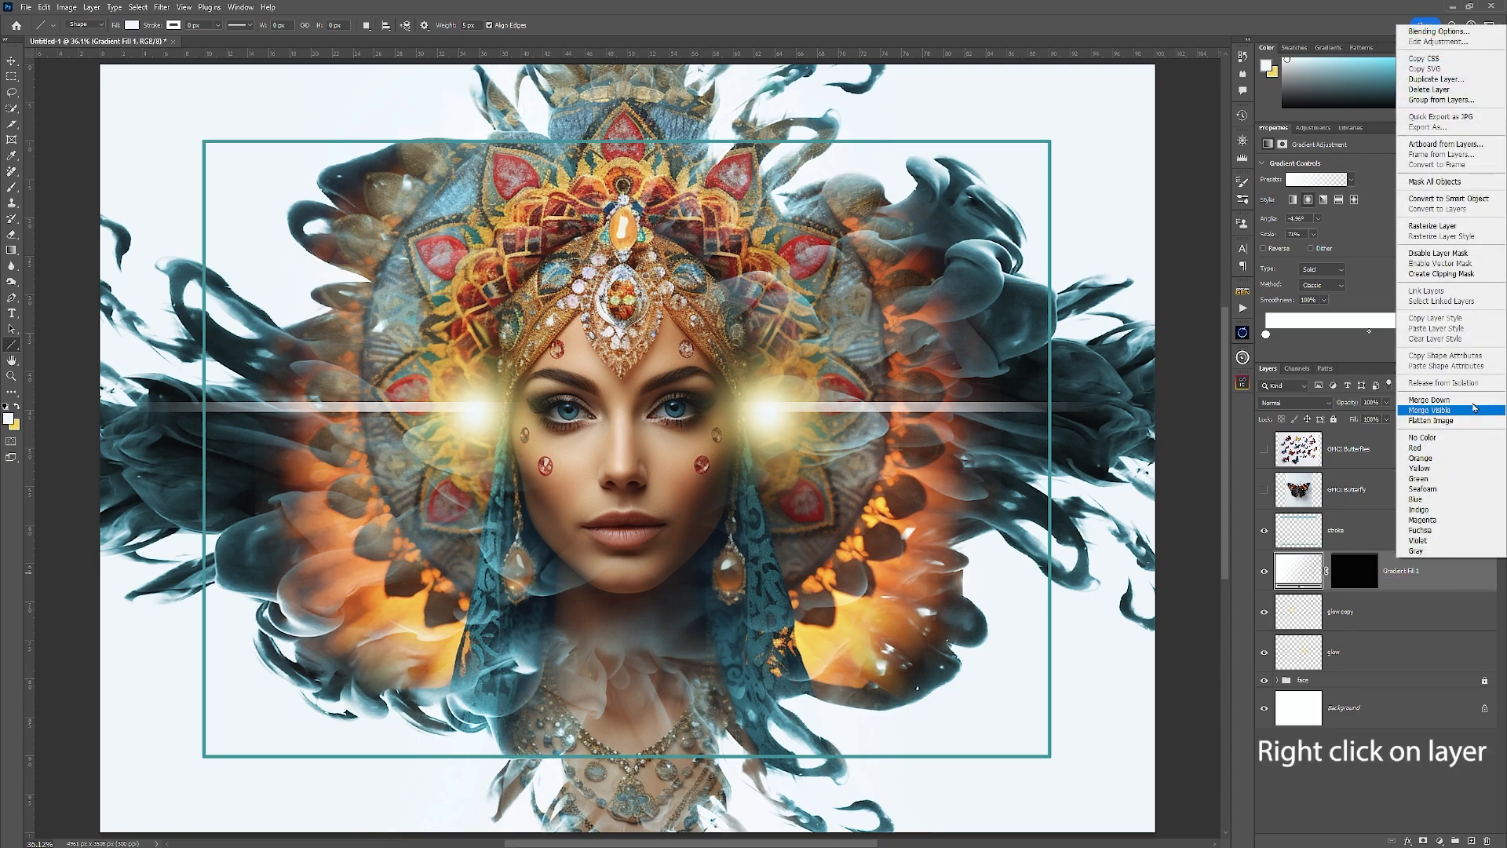
left_click(1432, 225)
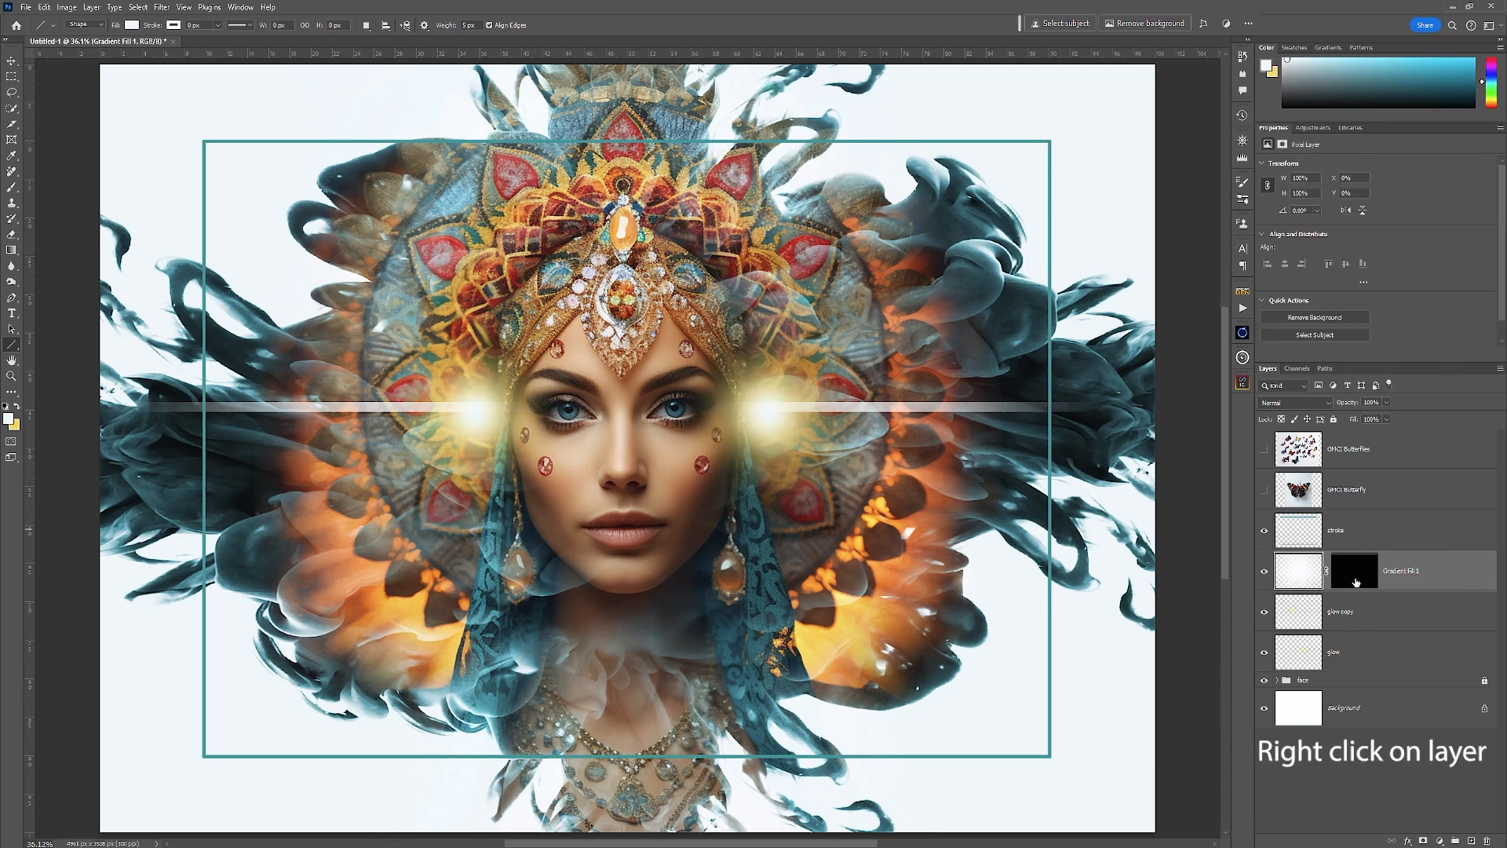
right_click(1355, 581)
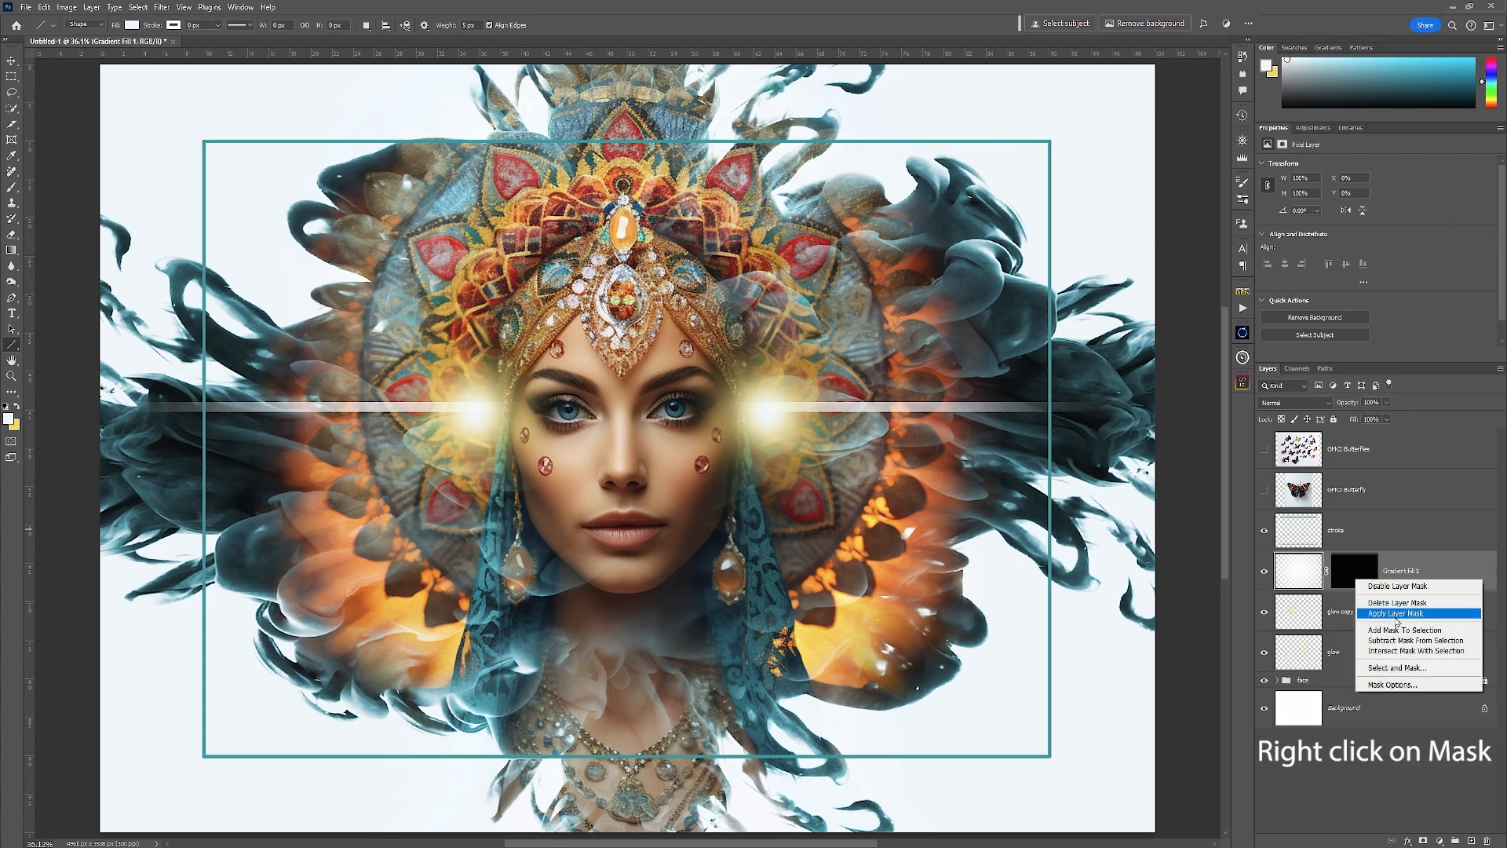
left_click(1397, 616)
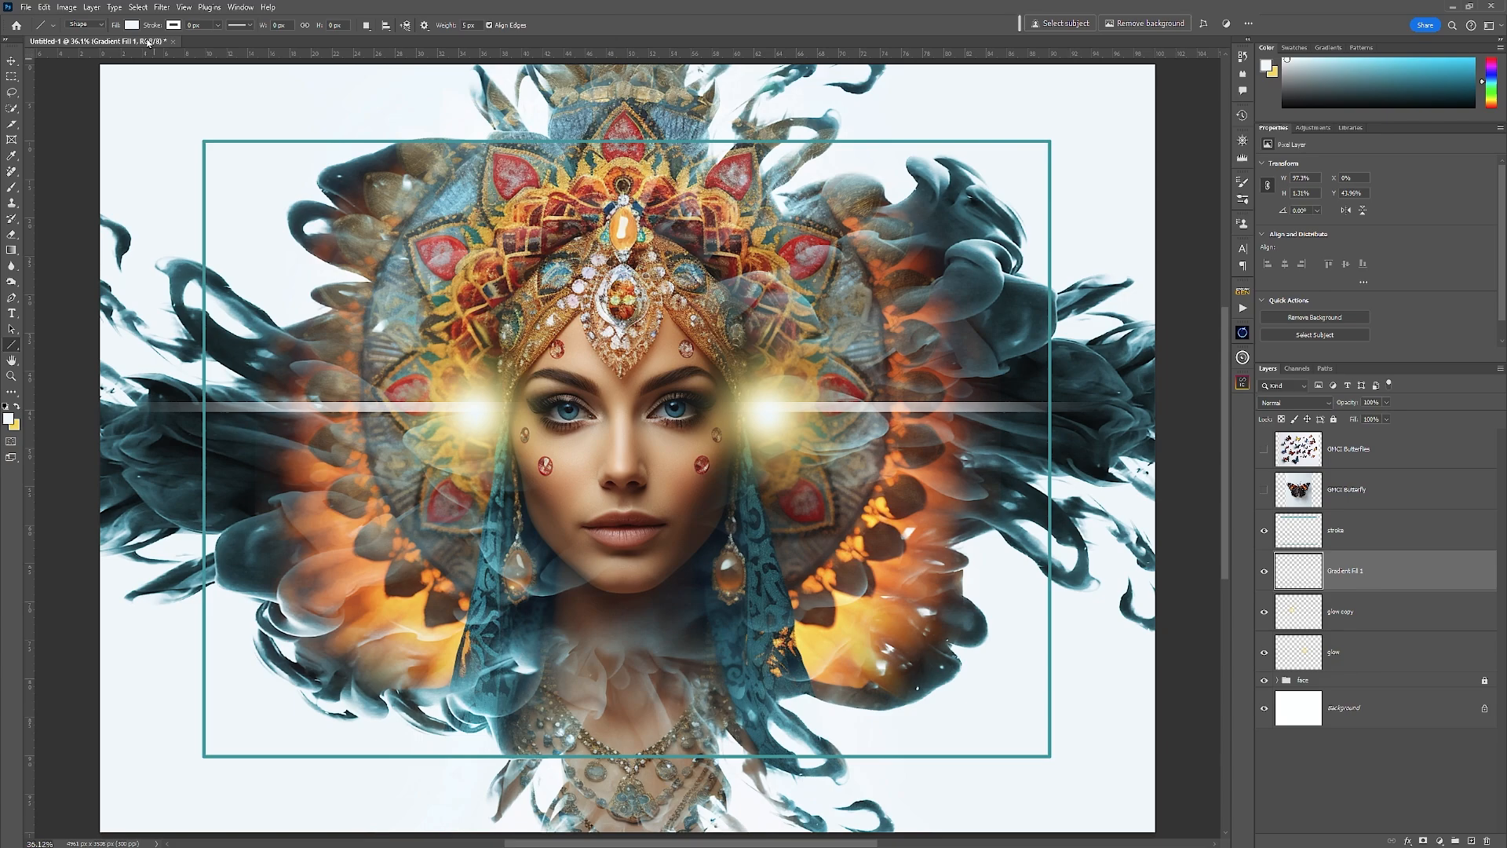
Step: Soften the white streak with a Gaussian Blur of 9.6 pixels radius
left_click(161, 7)
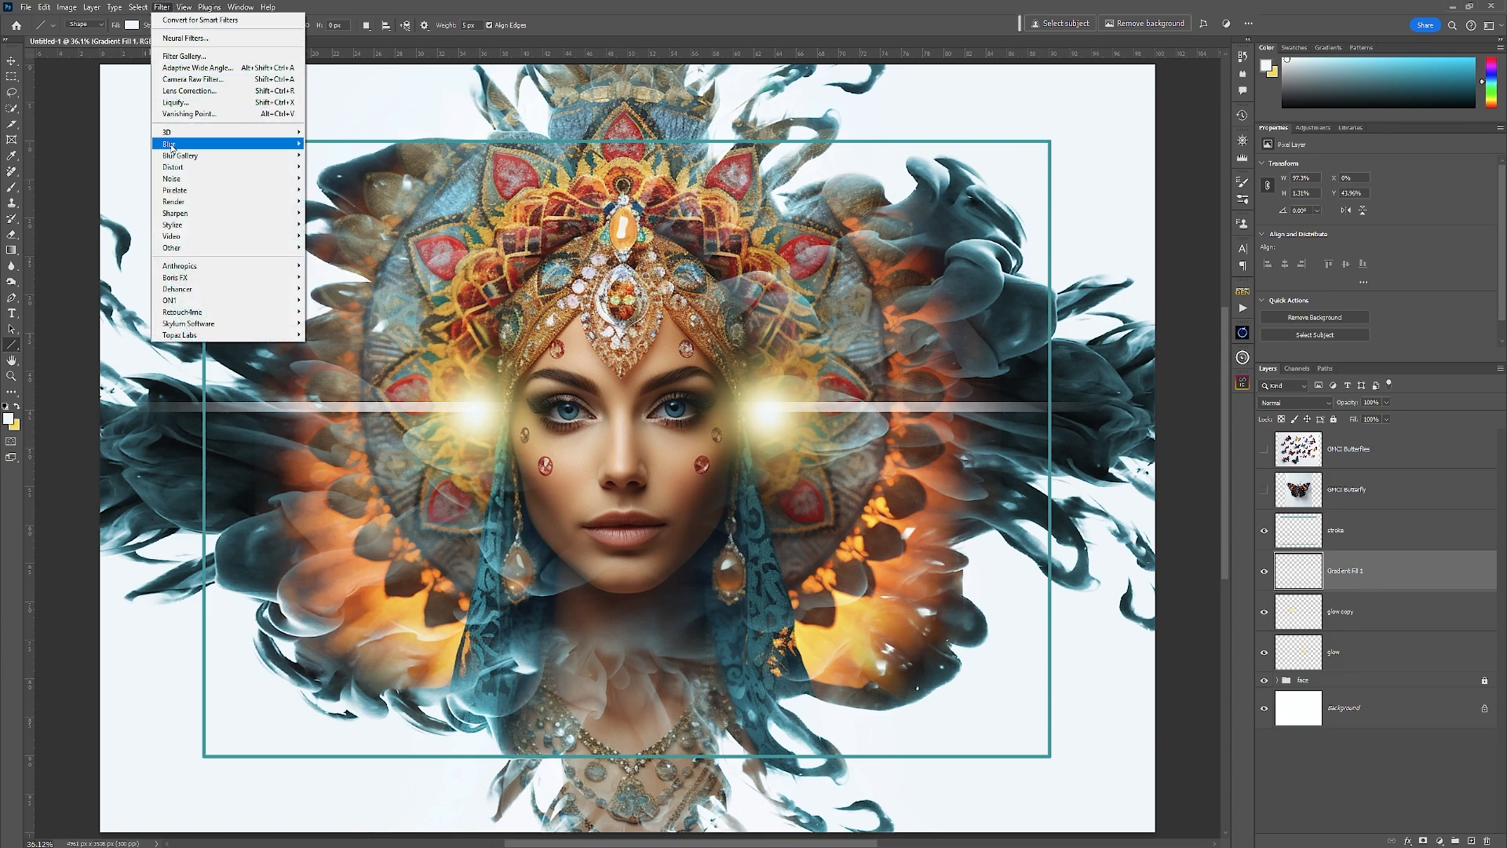
mouse_move(171, 146)
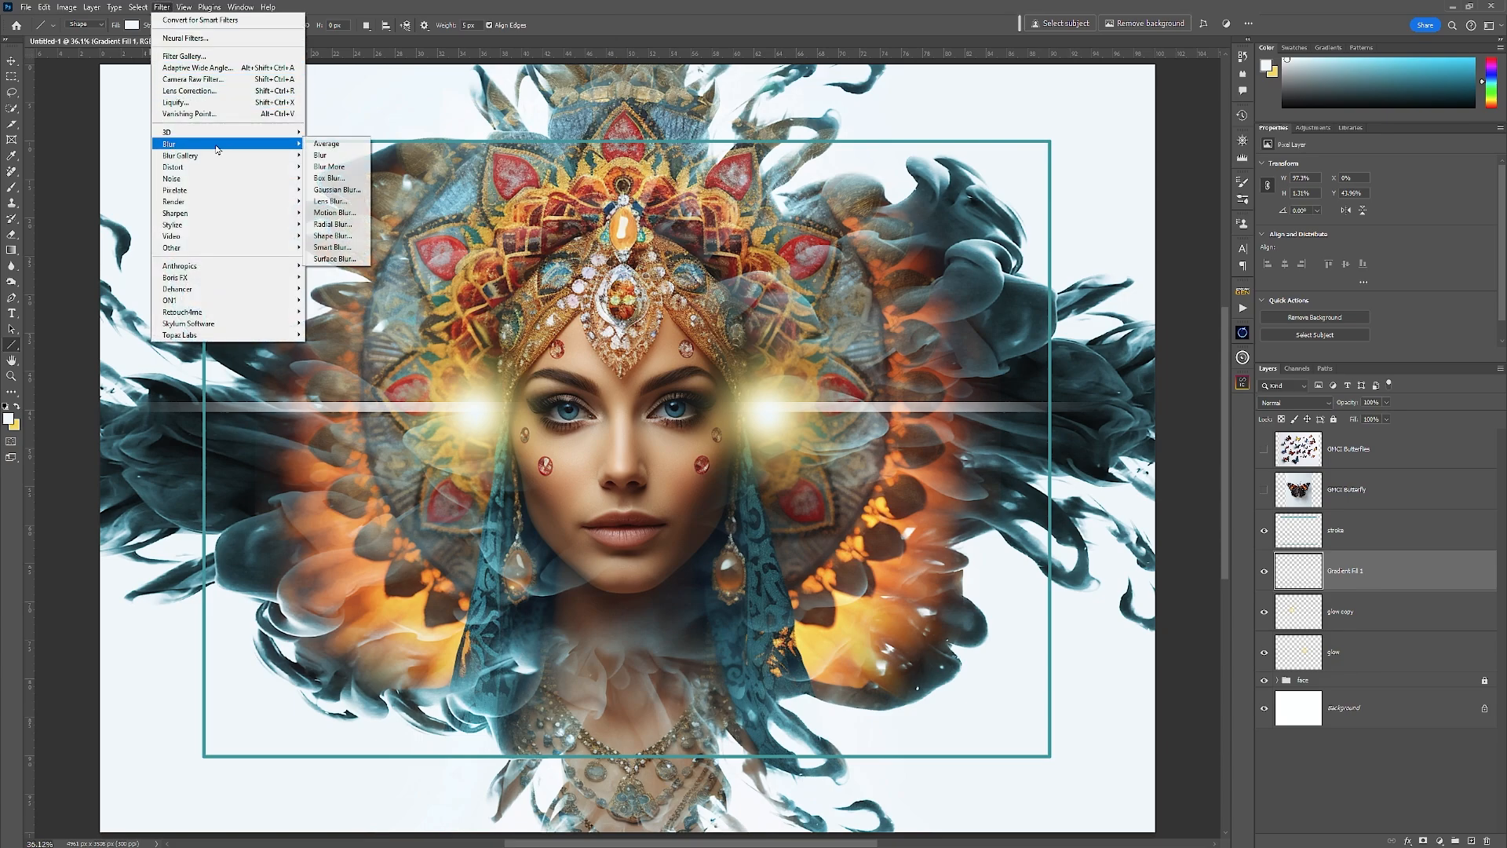
left_click(353, 191)
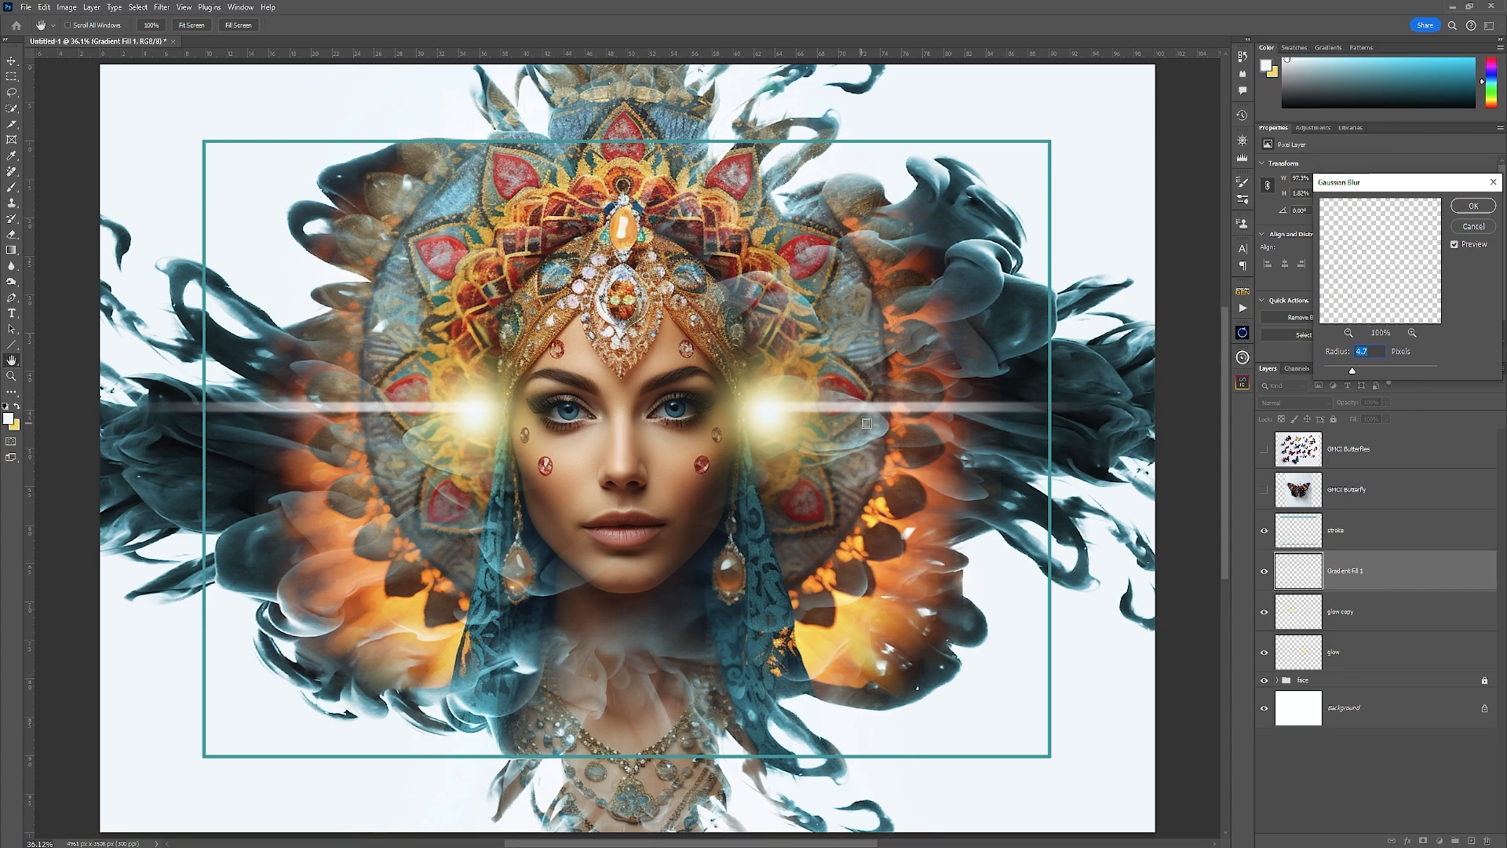
left_click_drag(1352, 370, 1365, 374)
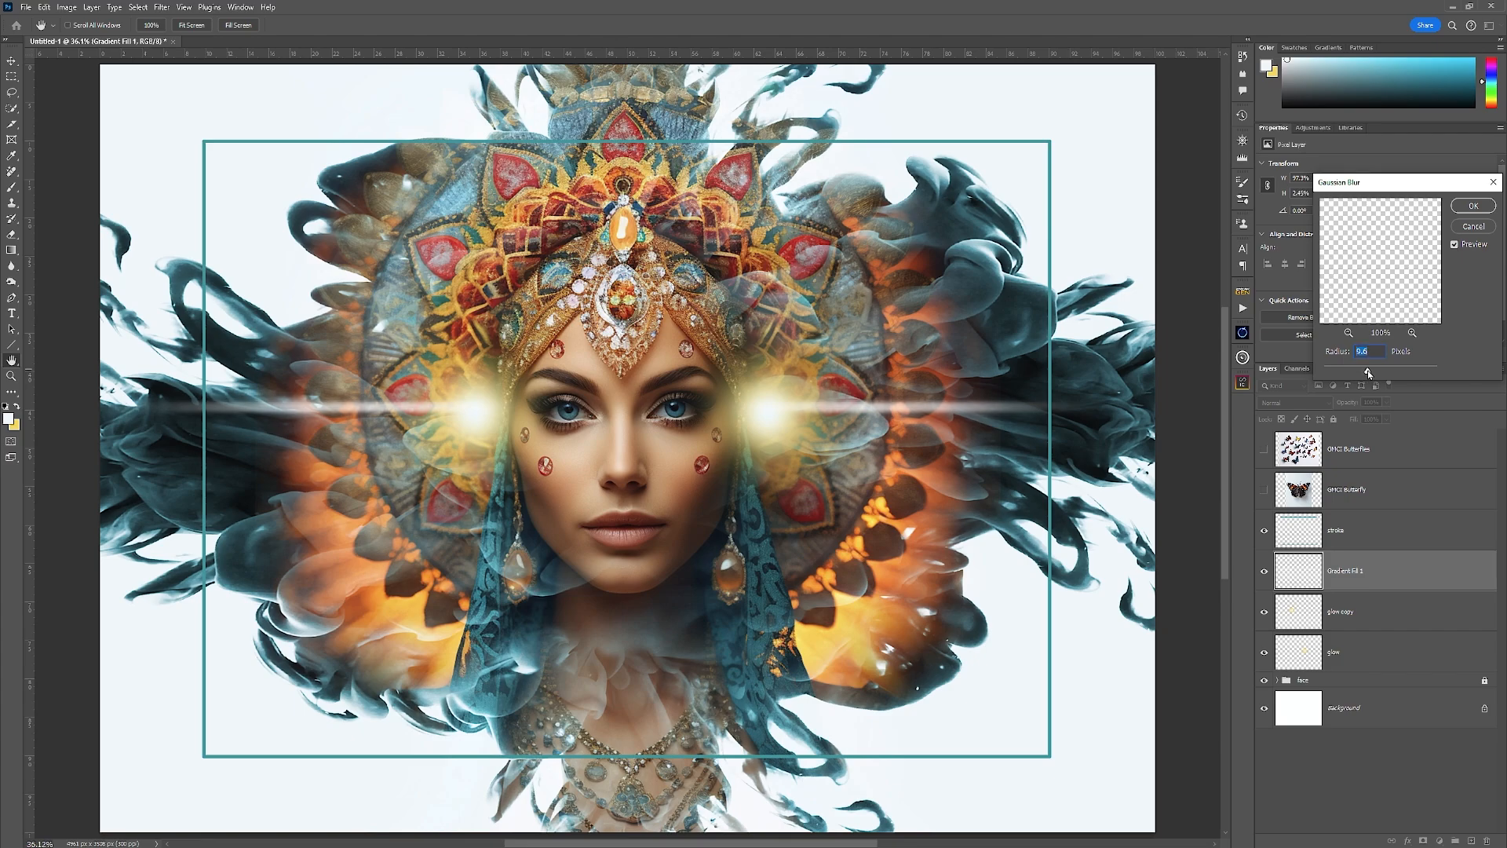
left_click(1474, 207)
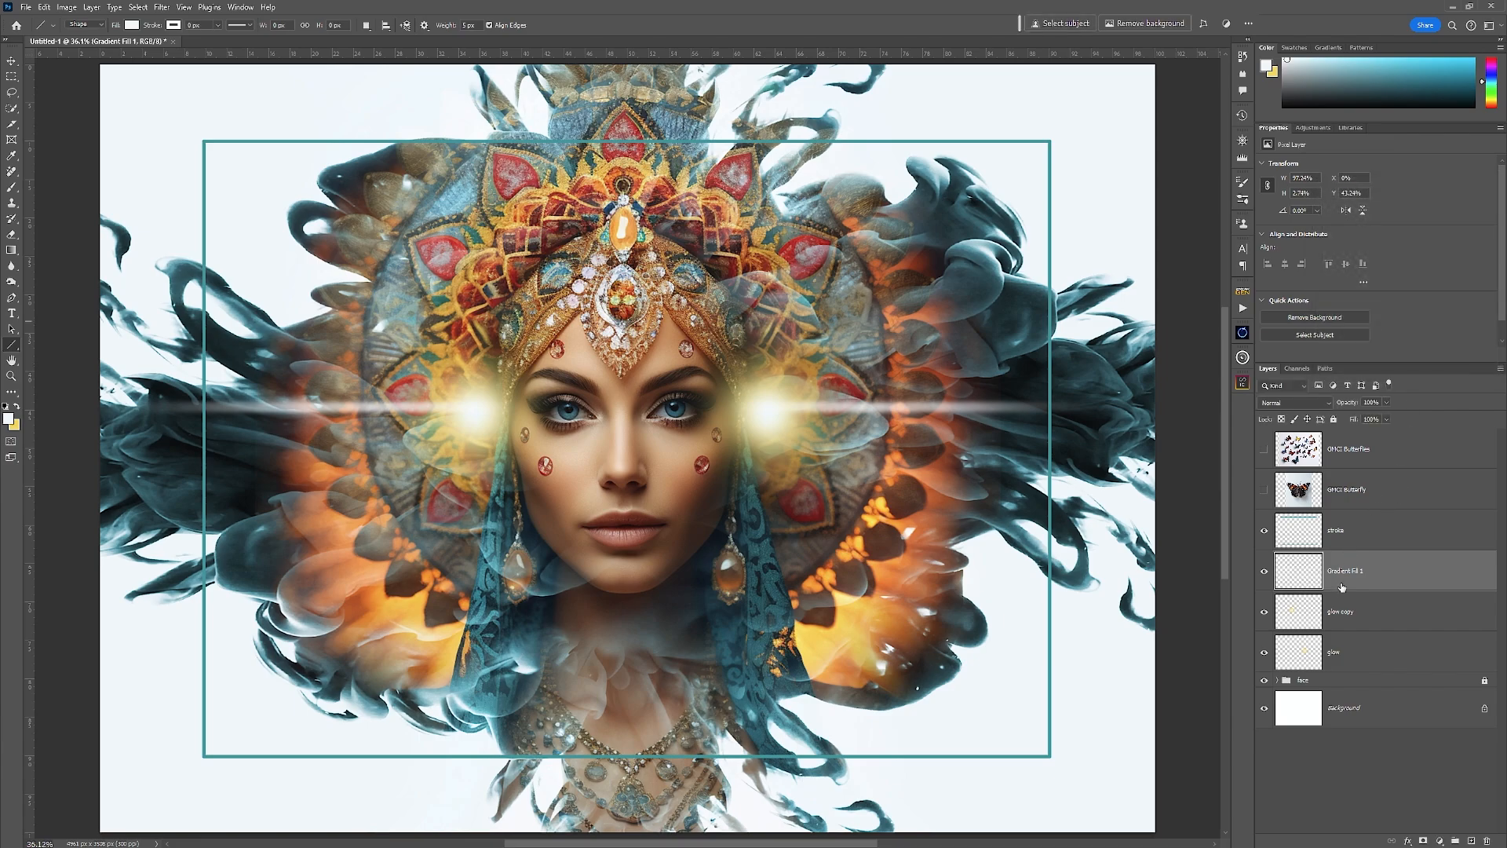
Step: Nudge and lock the two glow layers, and lower the blurred streak so it runs through the glow centres
left_click(1380, 613)
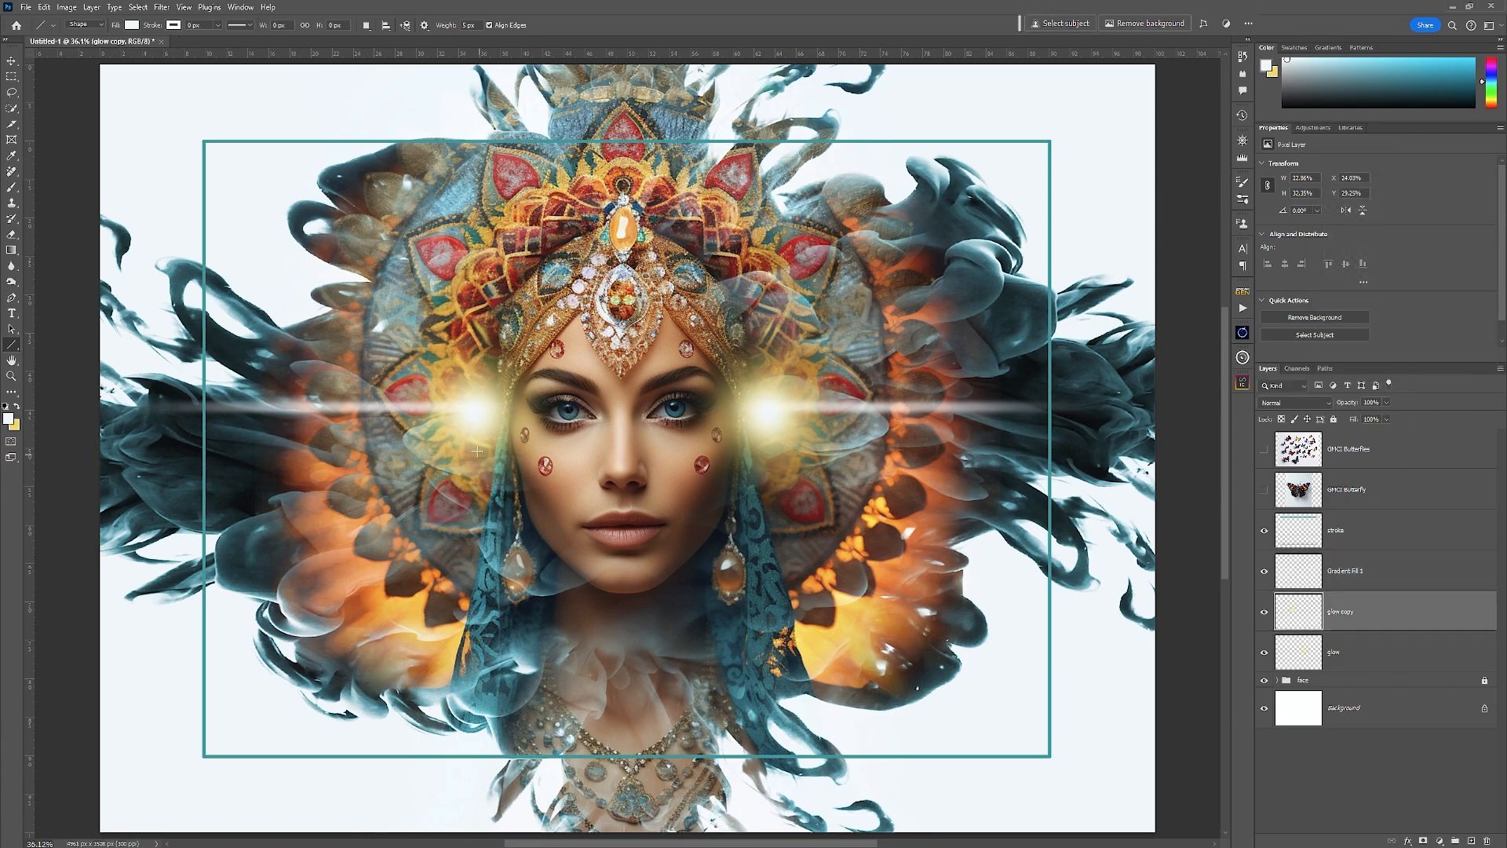
key("v")
left_click(1370, 575)
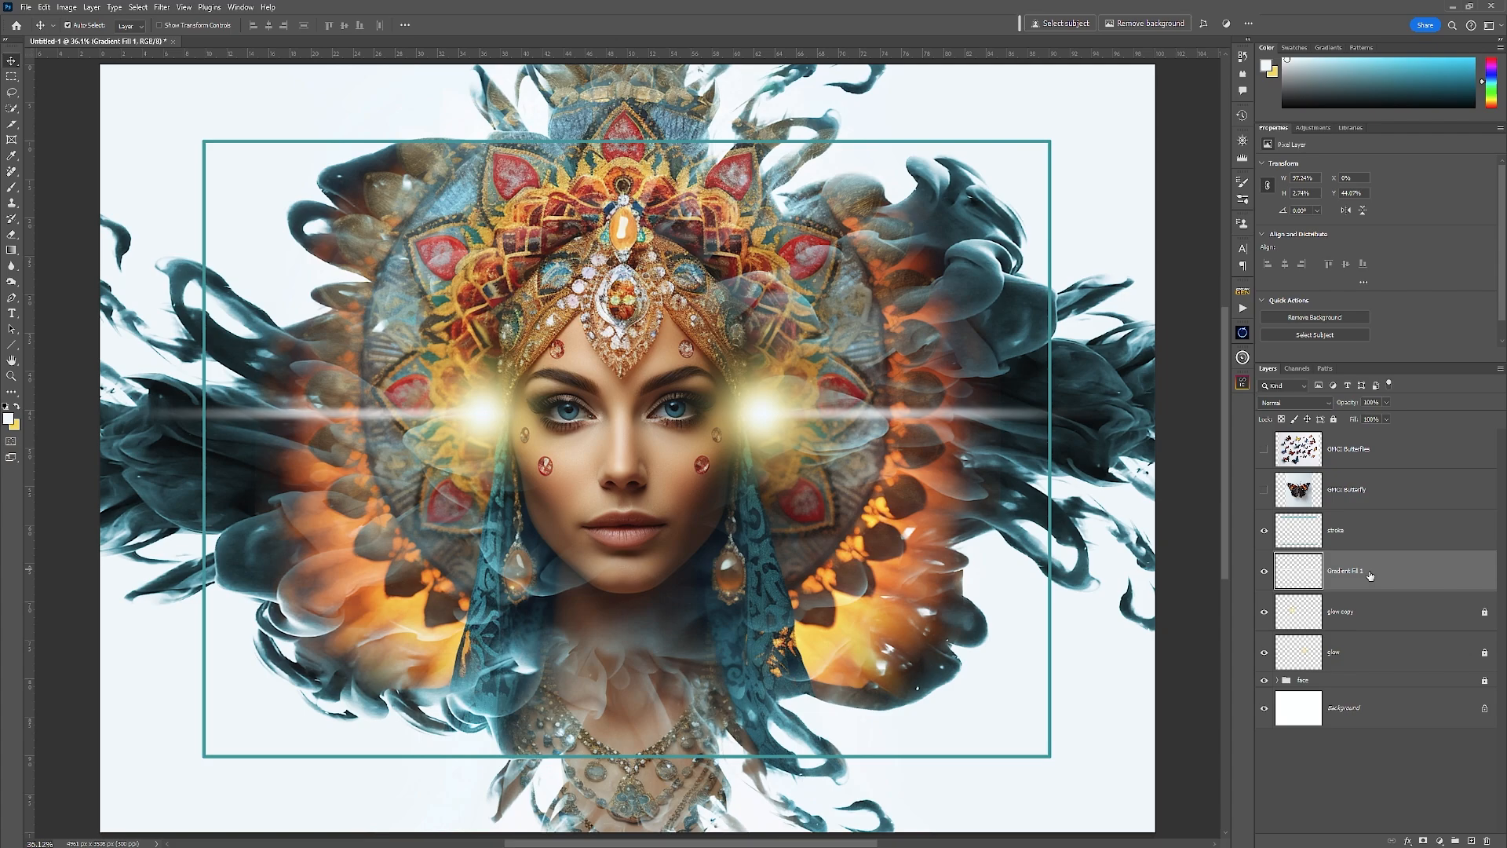
Step: Duplicate the blurred streak layer and rotate the copy about 4.5 degrees counterclockwise around its centre
key("ctrl+j")
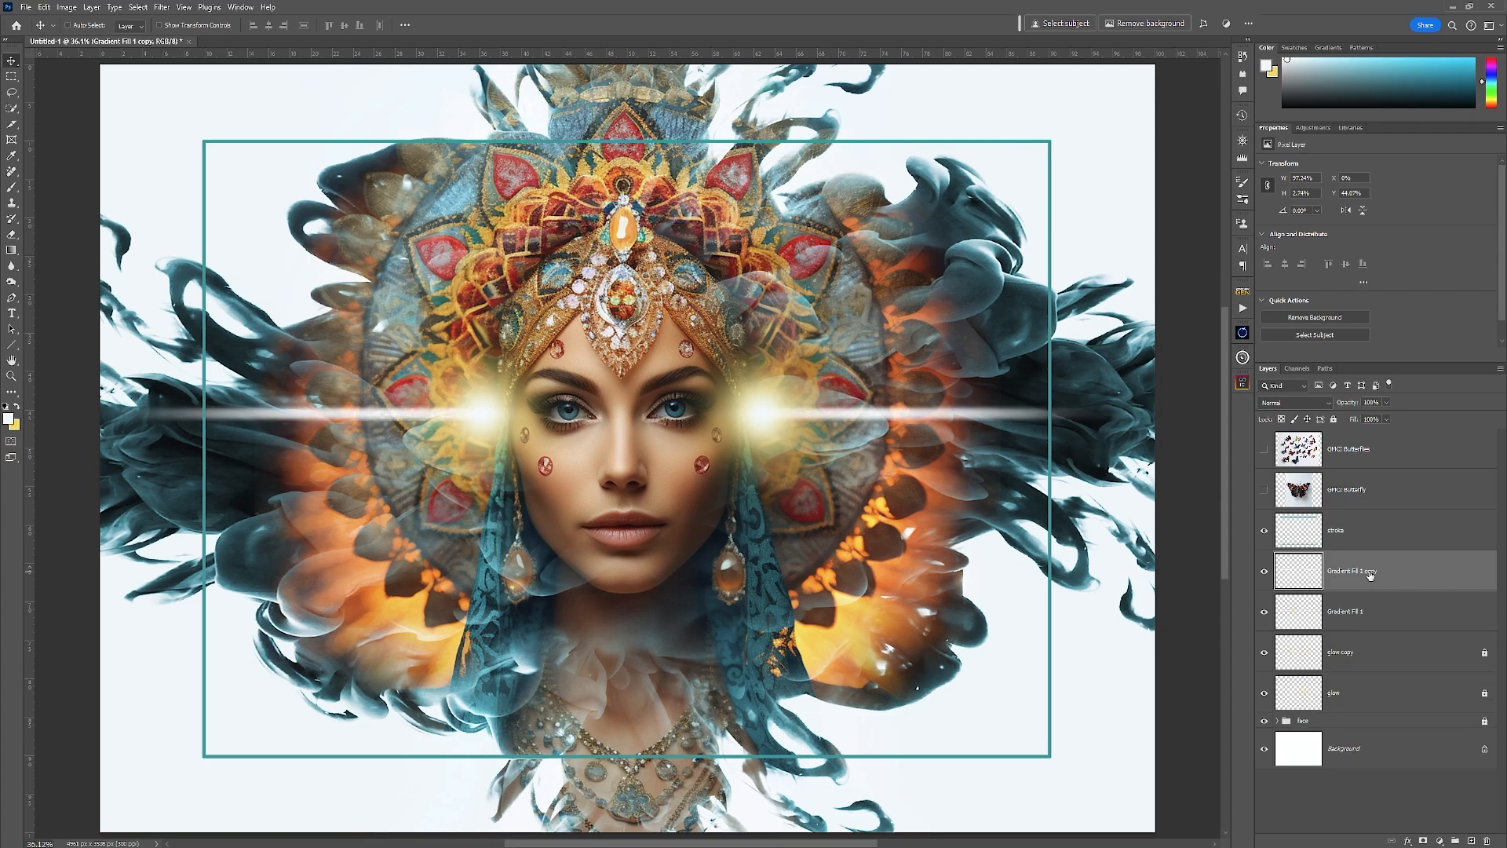
key("ctrl+t")
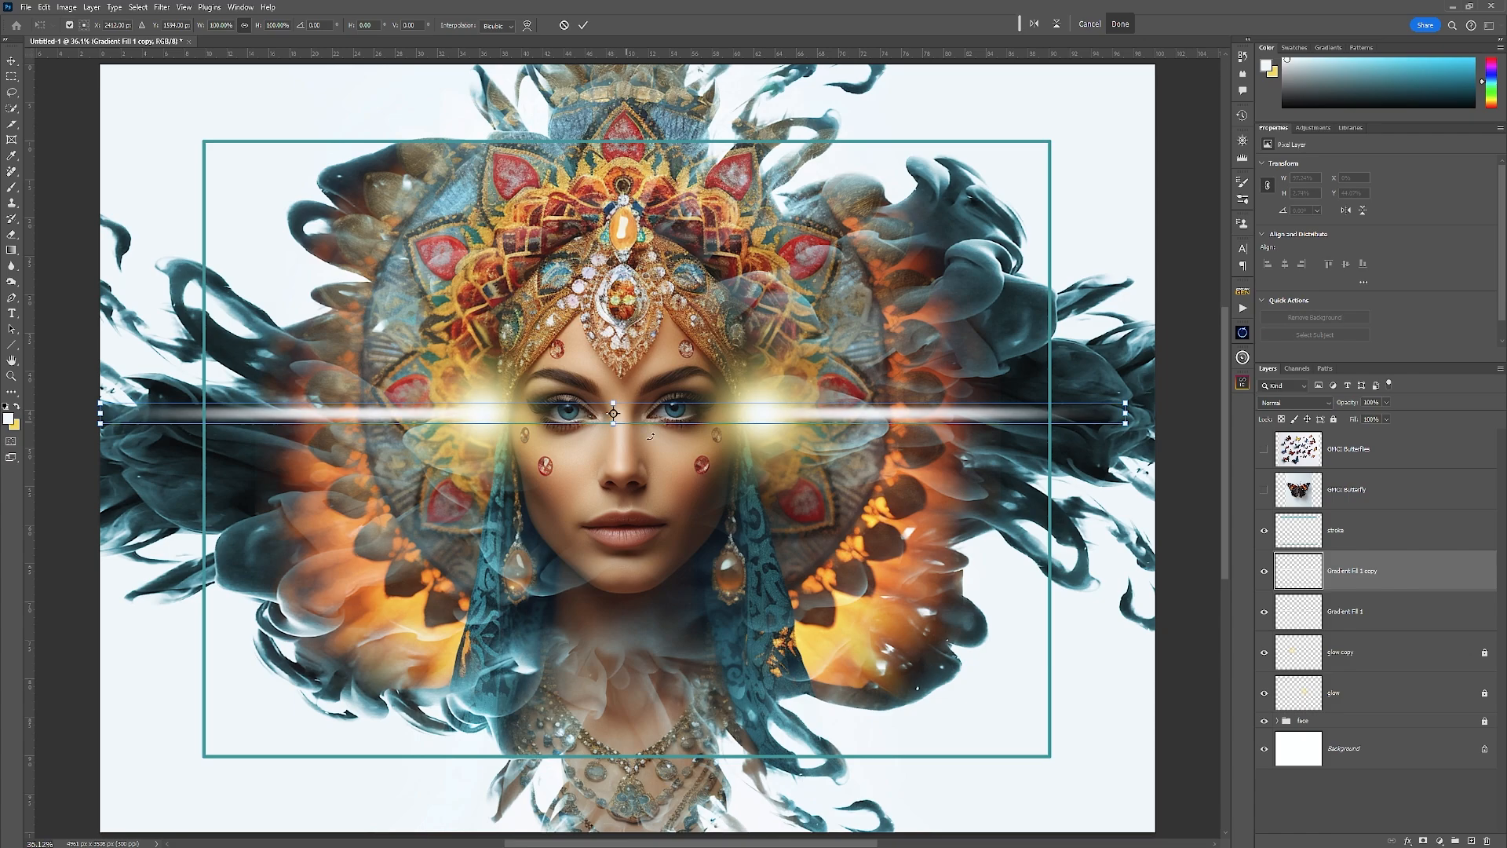
left_click_drag(1030, 527, 1036, 494)
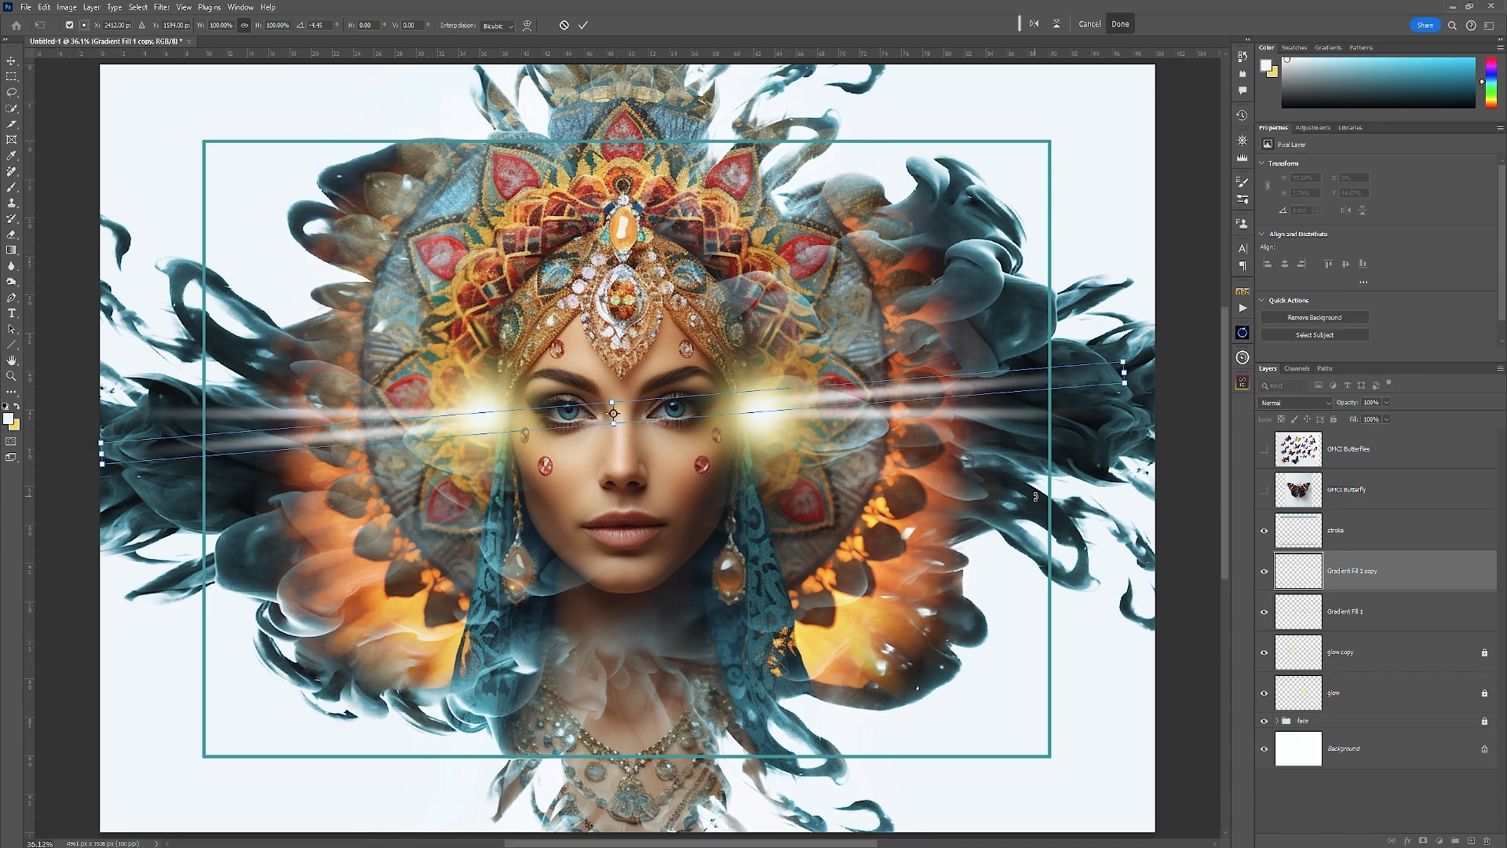
left_click(582, 26)
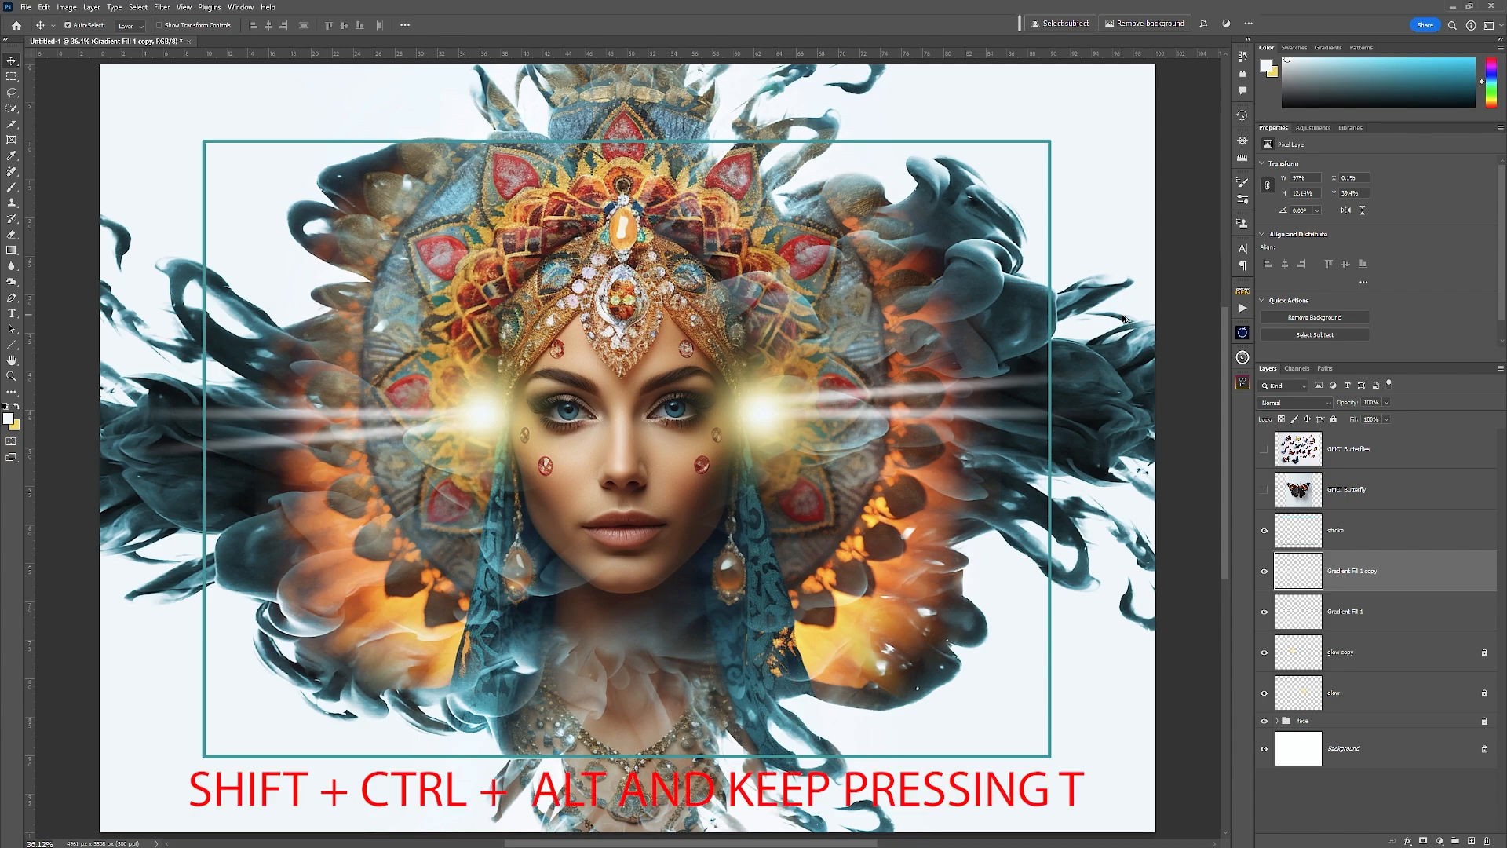
Step: Repeat the rotated duplication until nine streak copies fan out as light rays from both glows
key("ctrl+shift+alt+t")
key("ctrl+shift+alt+t")
key("ctrl+shift+alt+t")
key("ctrl+shift+alt+t")
key("ctrl+shift+alt+t")
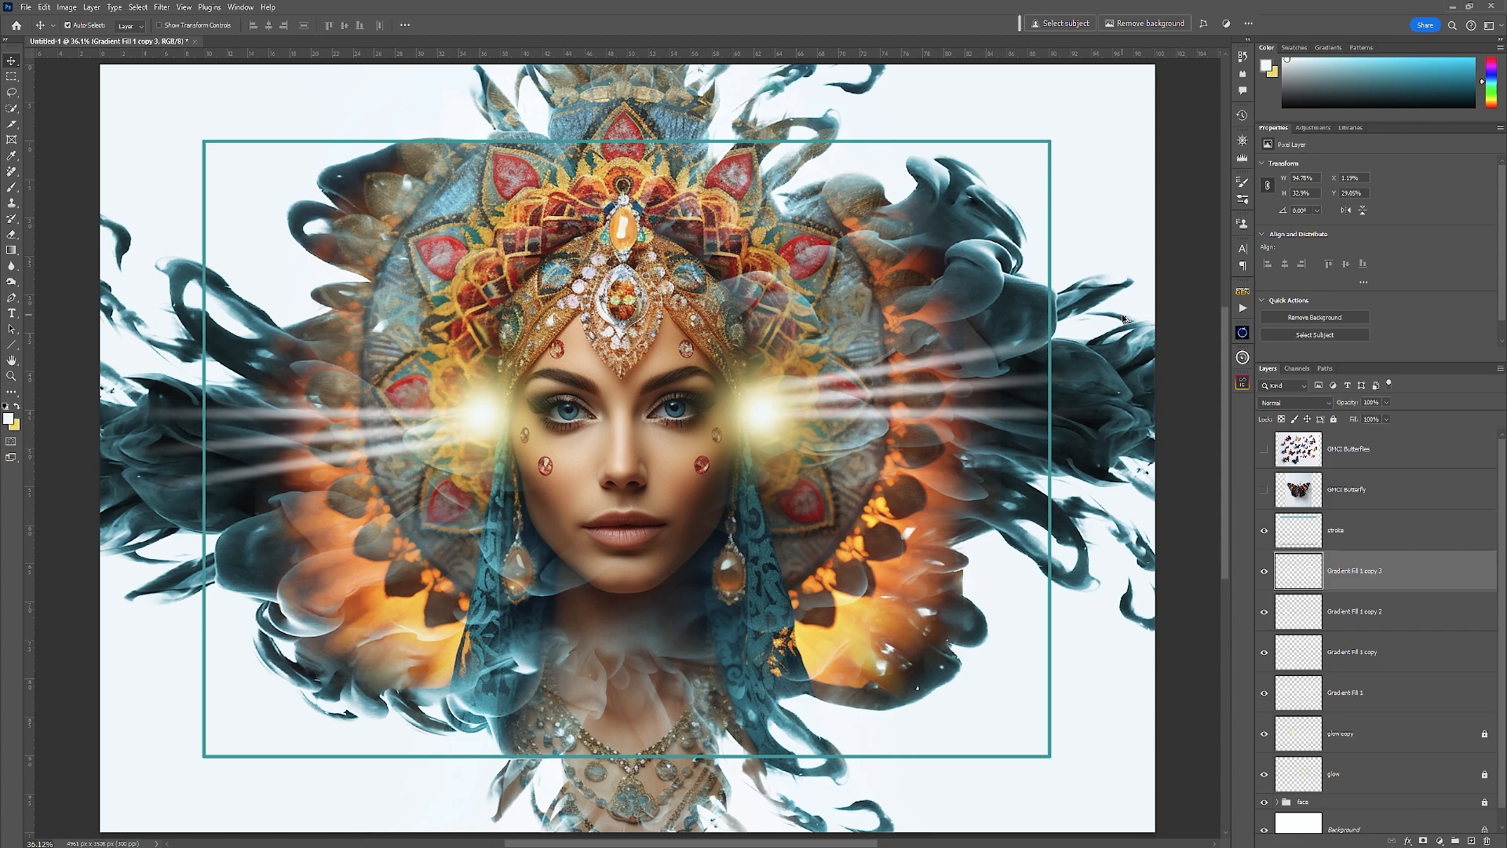
key("ctrl+shift+alt+t")
key("ctrl+shift+alt+t")
key("ctrl+shift+alt+t")
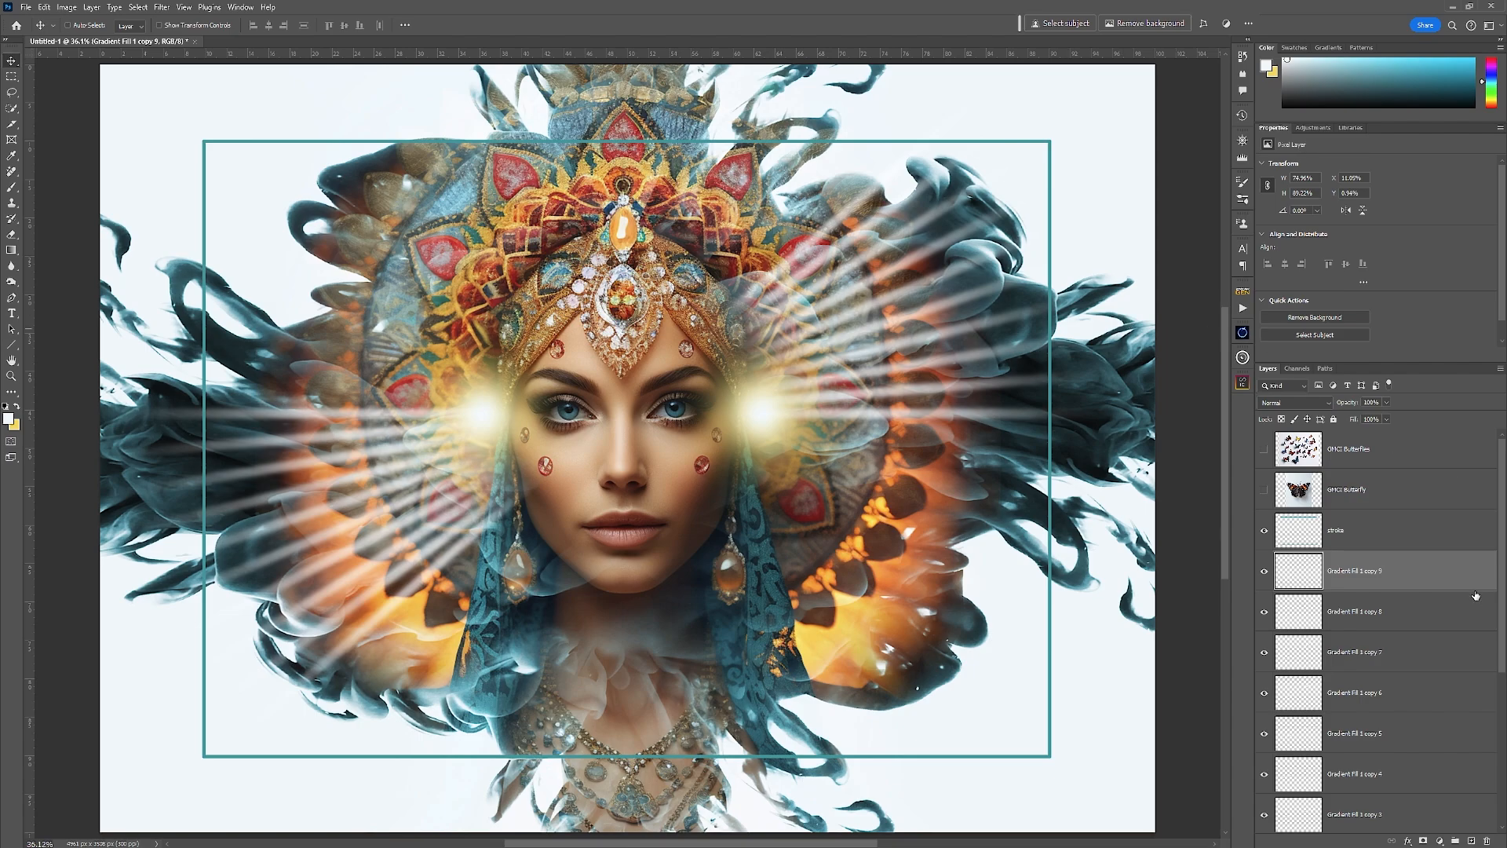
Step: Group the original streak with all its rotated copies and rename the group "gradient fill"
scroll(1459, 600, "down", 3)
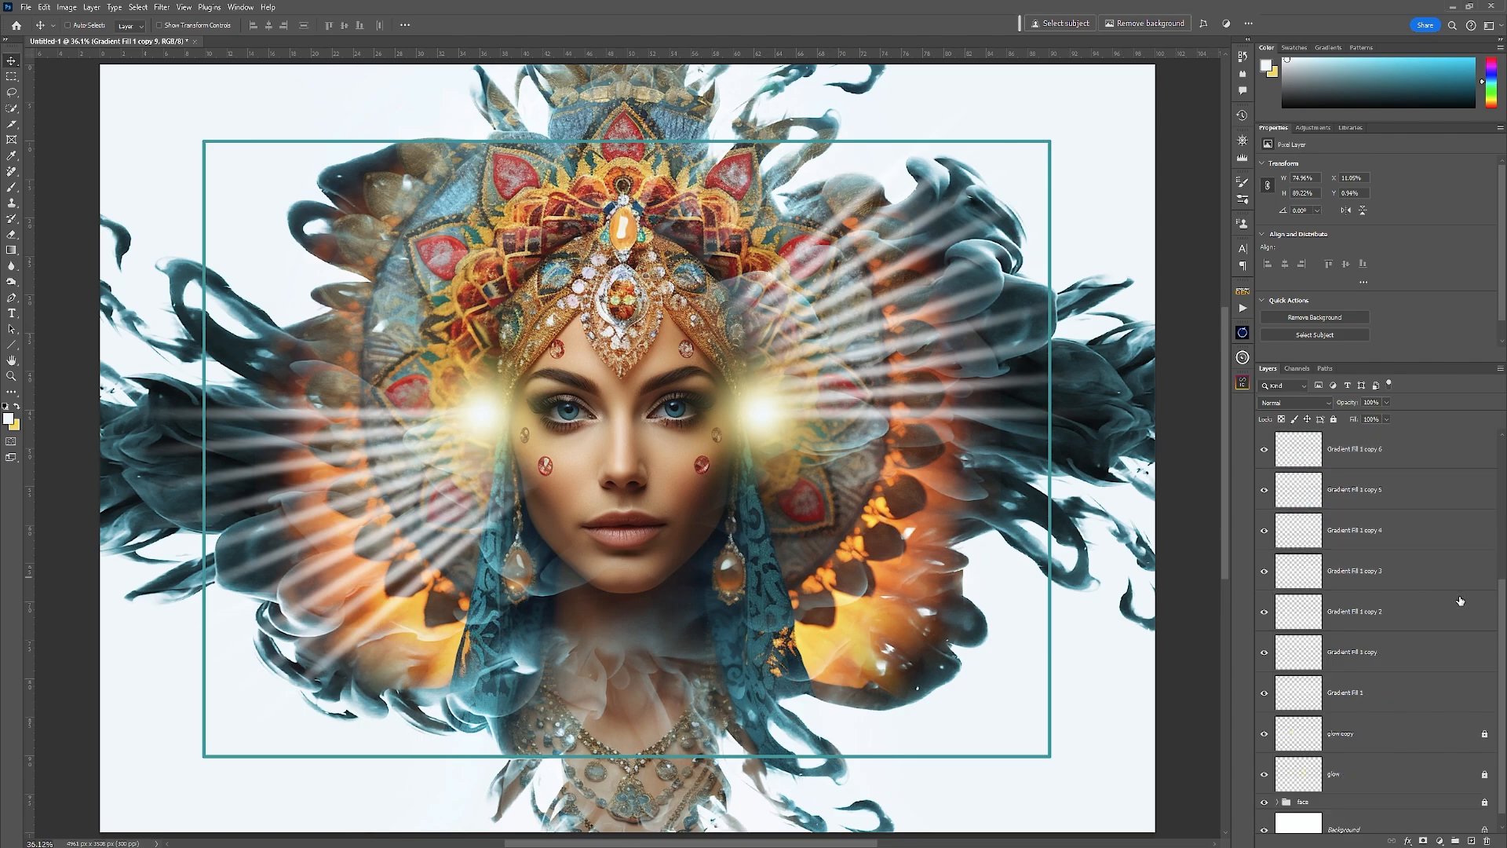
left_click(1407, 700, "shift")
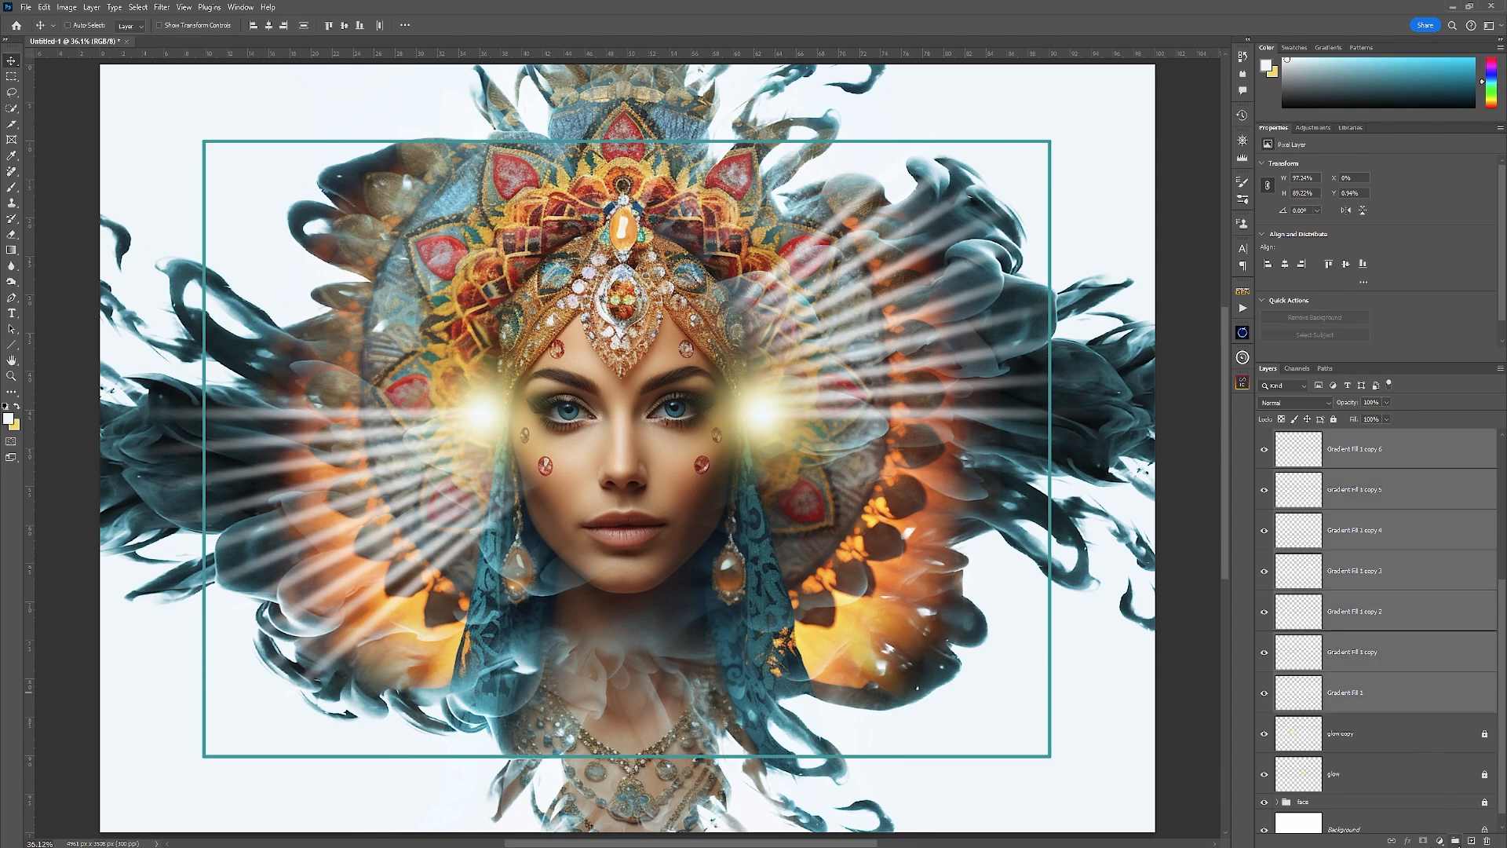
left_click(1457, 841)
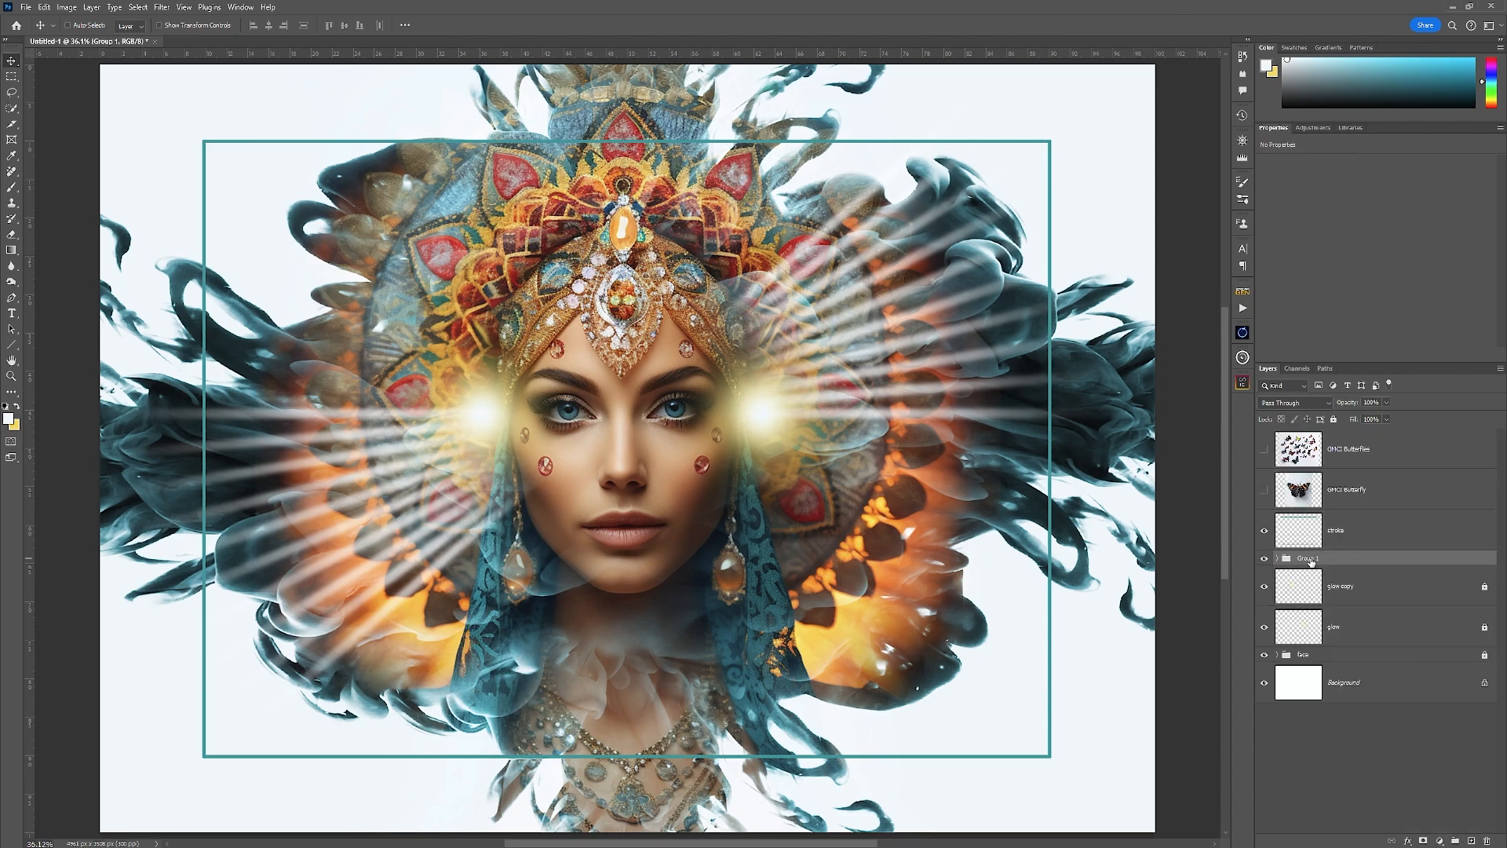
double_click(1309, 559)
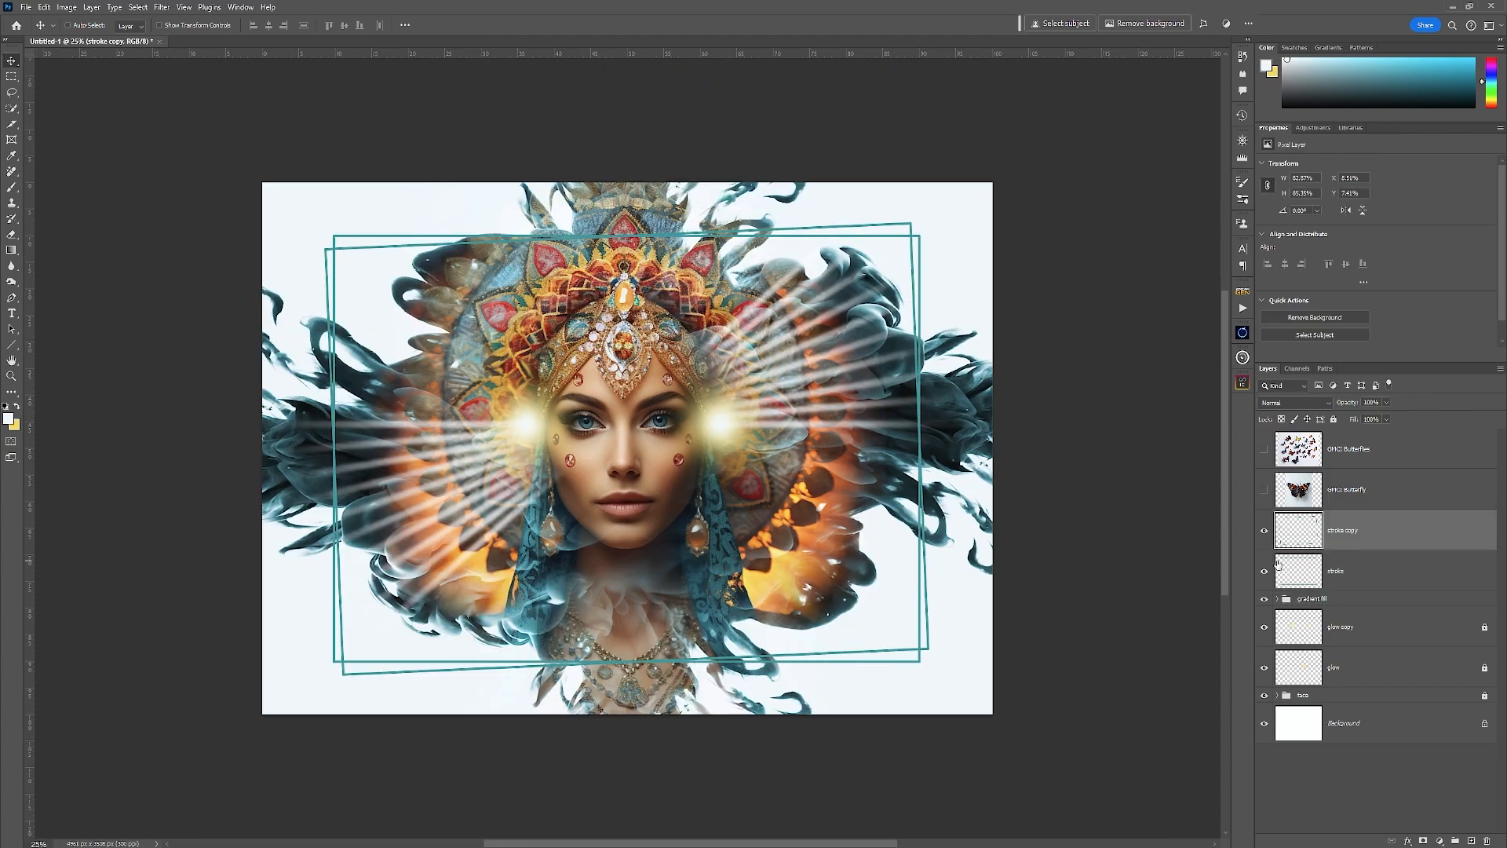
Step: Repeat the rotated duplication of the teal stroke frame until the copies form a complete spiral line pattern around the face
key("ctrl+alt+shift+t")
key("ctrl+alt+shift+t")
key("ctrl+alt+shift+t")
key("ctrl+alt+shift+t")
key("ctrl+alt+shift+t")
key("ctrl+alt+shift+t")
key("ctrl+alt+shift+t")
key("ctrl+alt+shift+t")
key("ctrl+alt+shift+t")
key("ctrl+alt+shift+t")
key("ctrl+alt+shift+t")
key("ctrl+alt+shift+t")
key("ctrl+alt+shift+t")
key("ctrl+alt+shift+t")
key("ctrl+alt+shift+t")
key("ctrl+alt+shift+t")
key("ctrl+alt+shift+t")
key("ctrl+alt+shift+t")
key("ctrl+alt+shift+t")
key("ctrl+alt+shift+t")
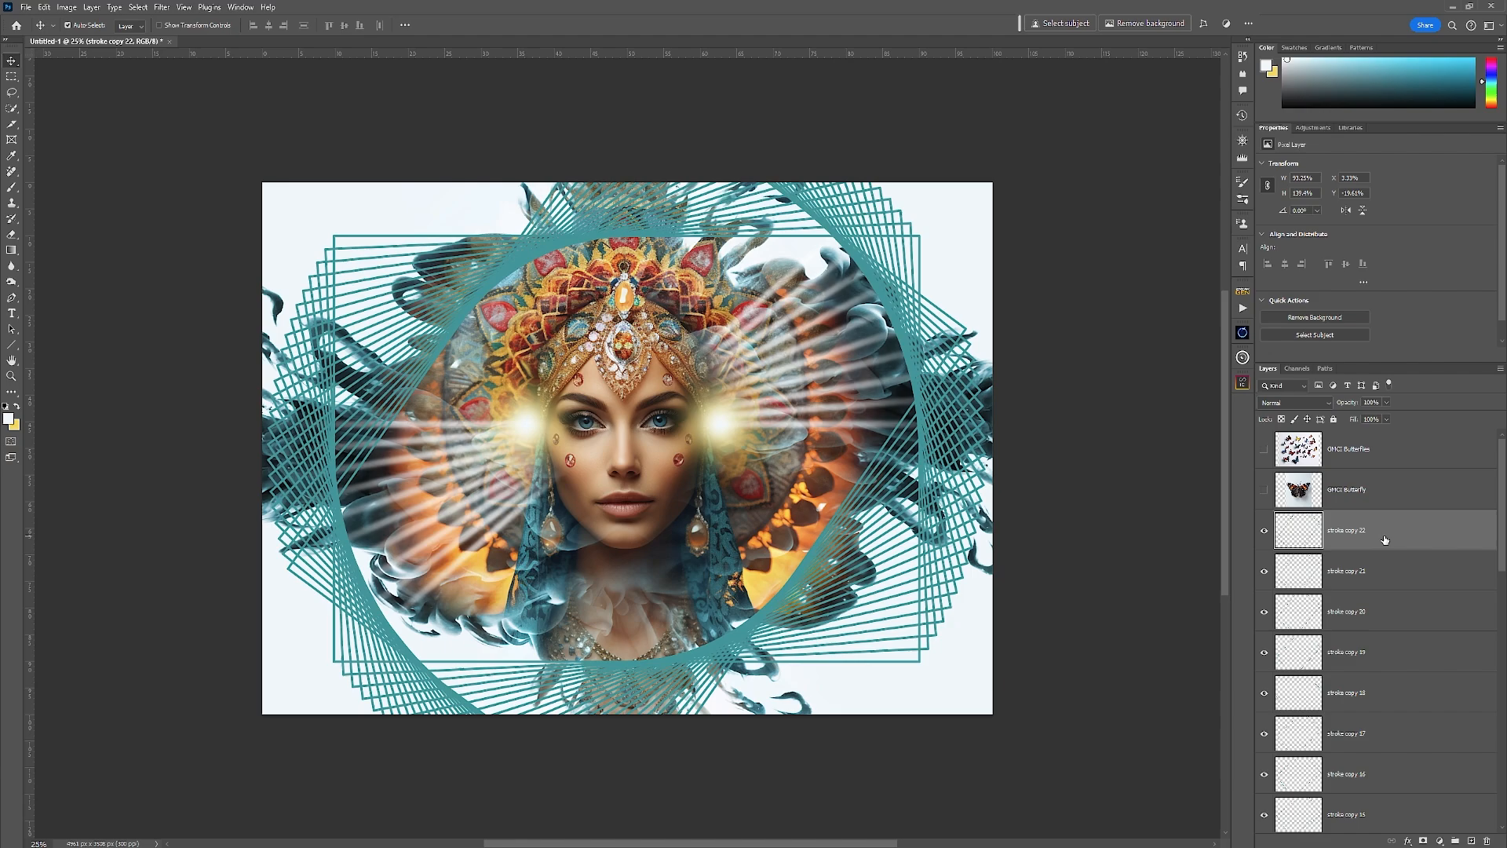
key("ctrl+alt+shift+t")
key("ctrl+alt+shift+t")
key("ctrl+alt+shift+t")
key("ctrl+alt+shift+t")
key("ctrl+alt+shift+t")
key("ctrl+alt+shift+t")
key("ctrl+alt+shift+t")
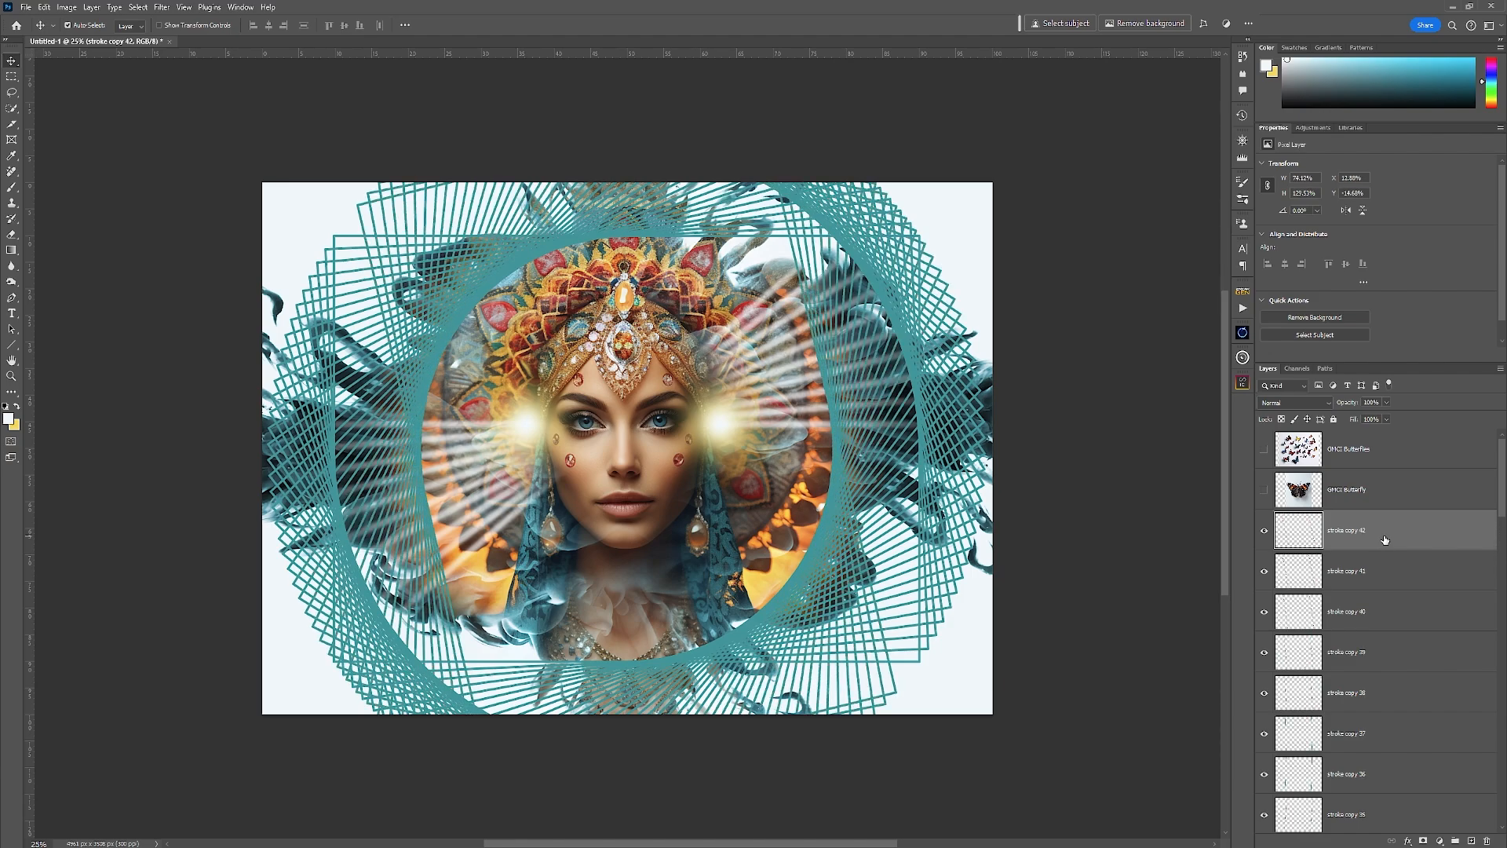
Step: Select all the rotated stroke copies down the layer stack and collect them in a group named "spiral"
left_click_drag(1501, 475, 1502, 793)
left_click(1370, 752, "shift")
key("ctrl+g")
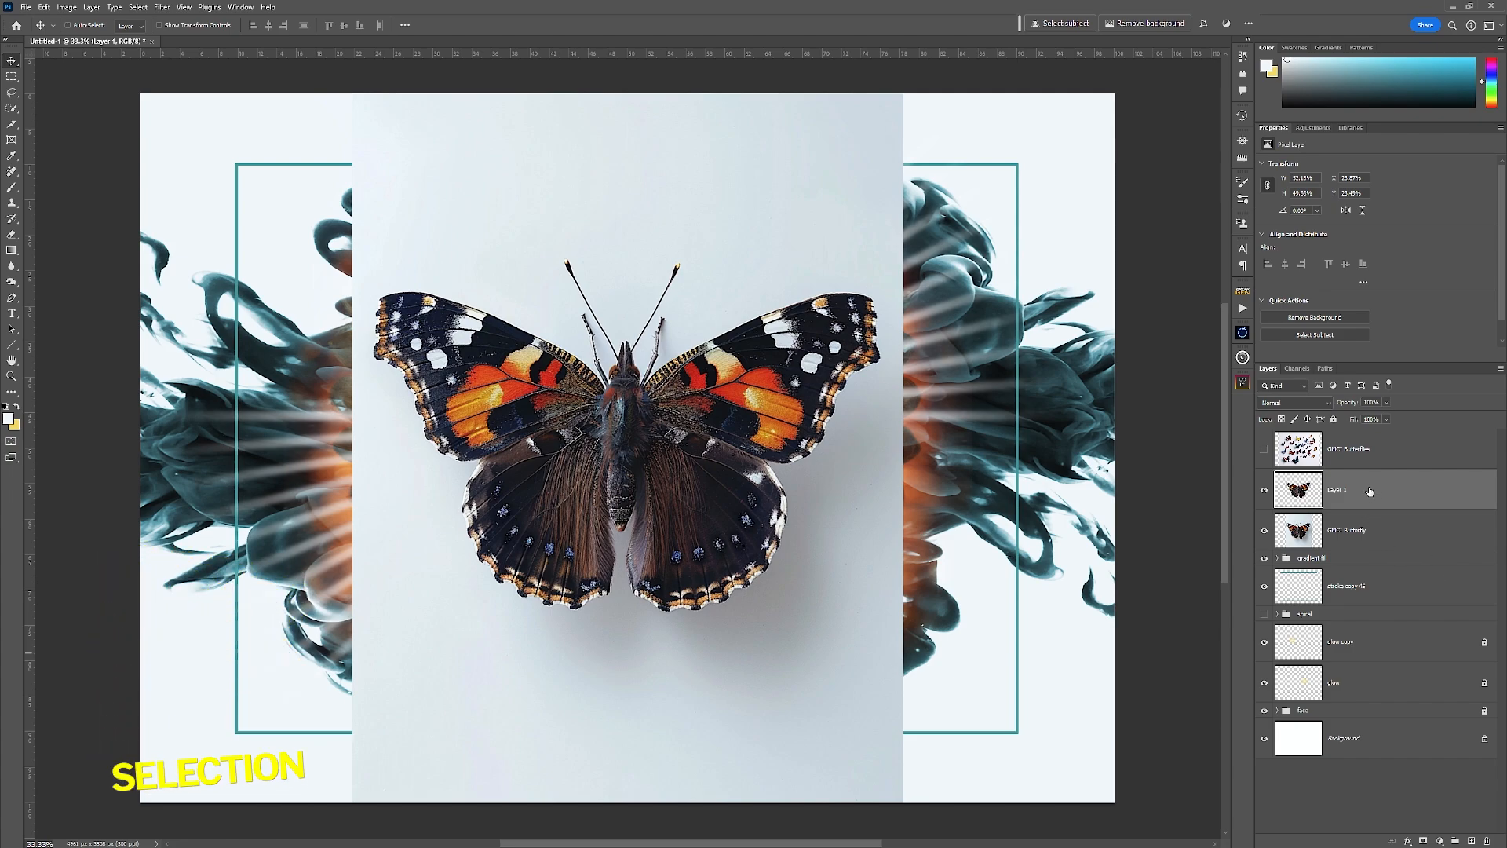
Step: Delete the cut-out butterfly layer above the original GMCI Butterfly layer
key("Delete")
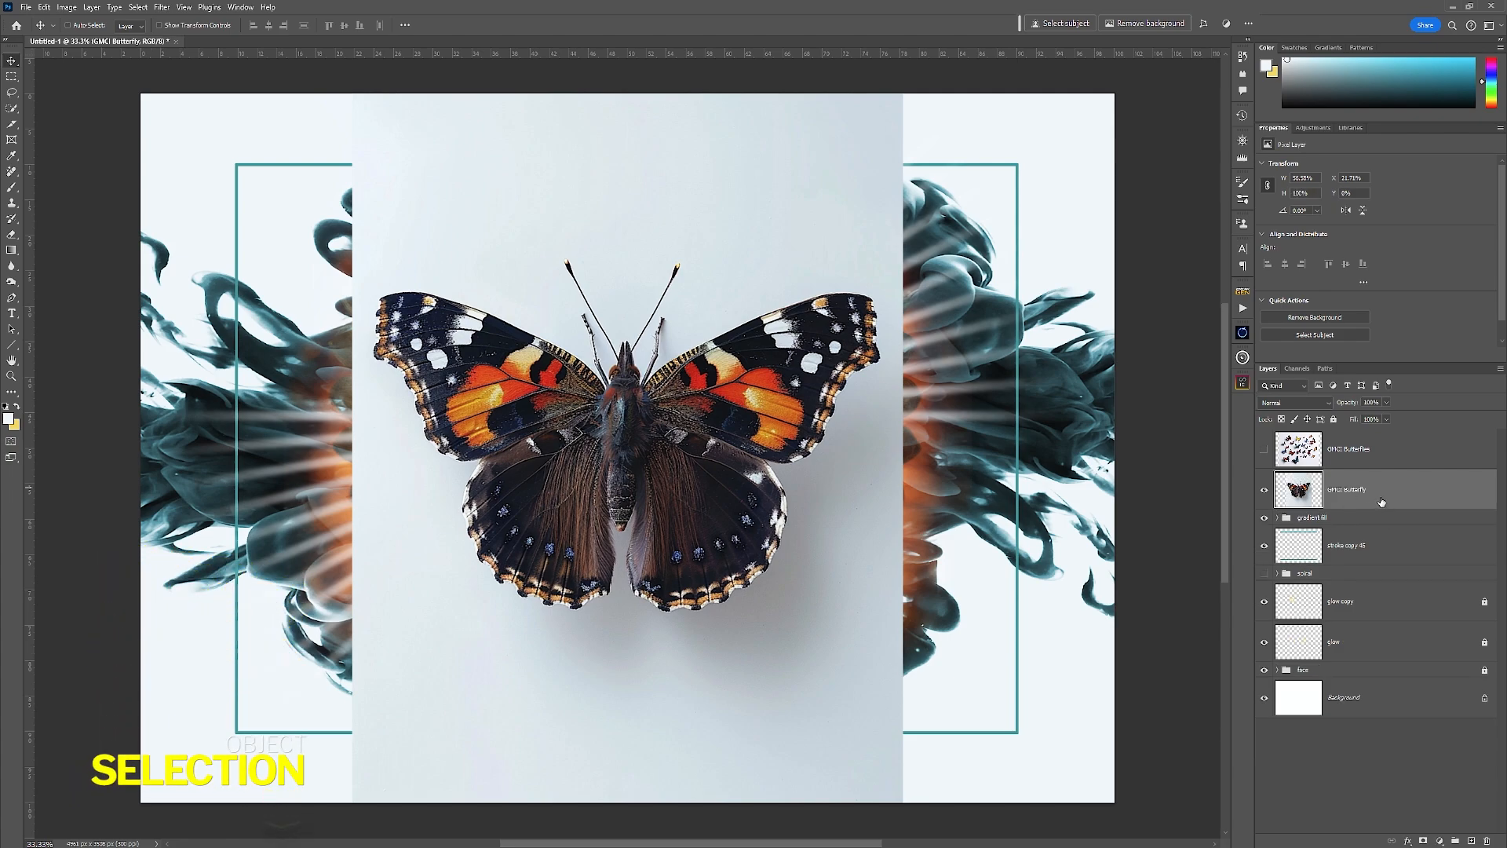
Step: Select the butterfly with Select Subject and add the missed spots on both upper wings to the selection with the Lasso tool
left_click(138, 7)
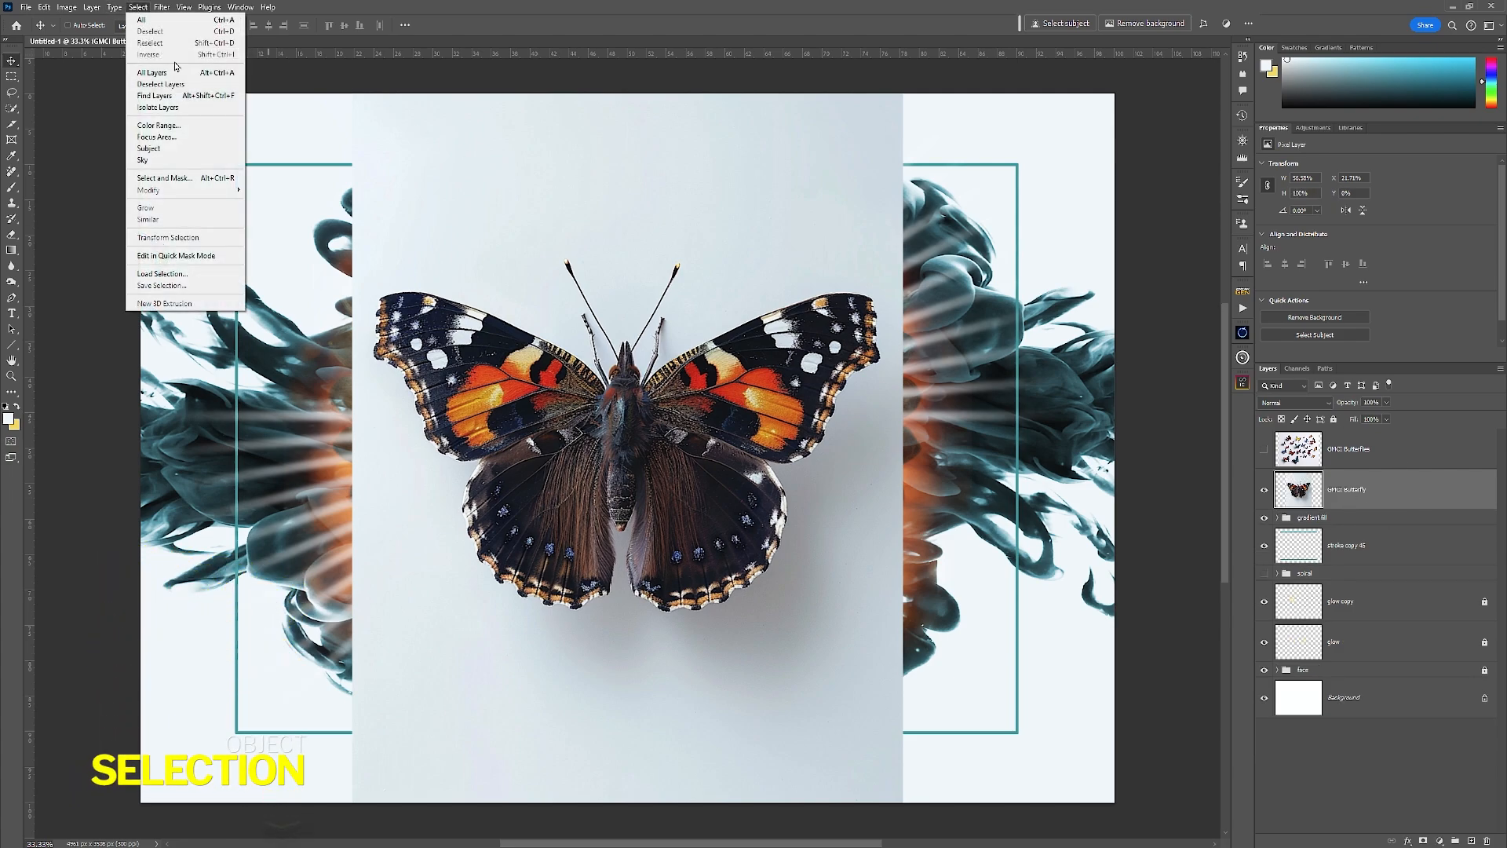
left_click(201, 148)
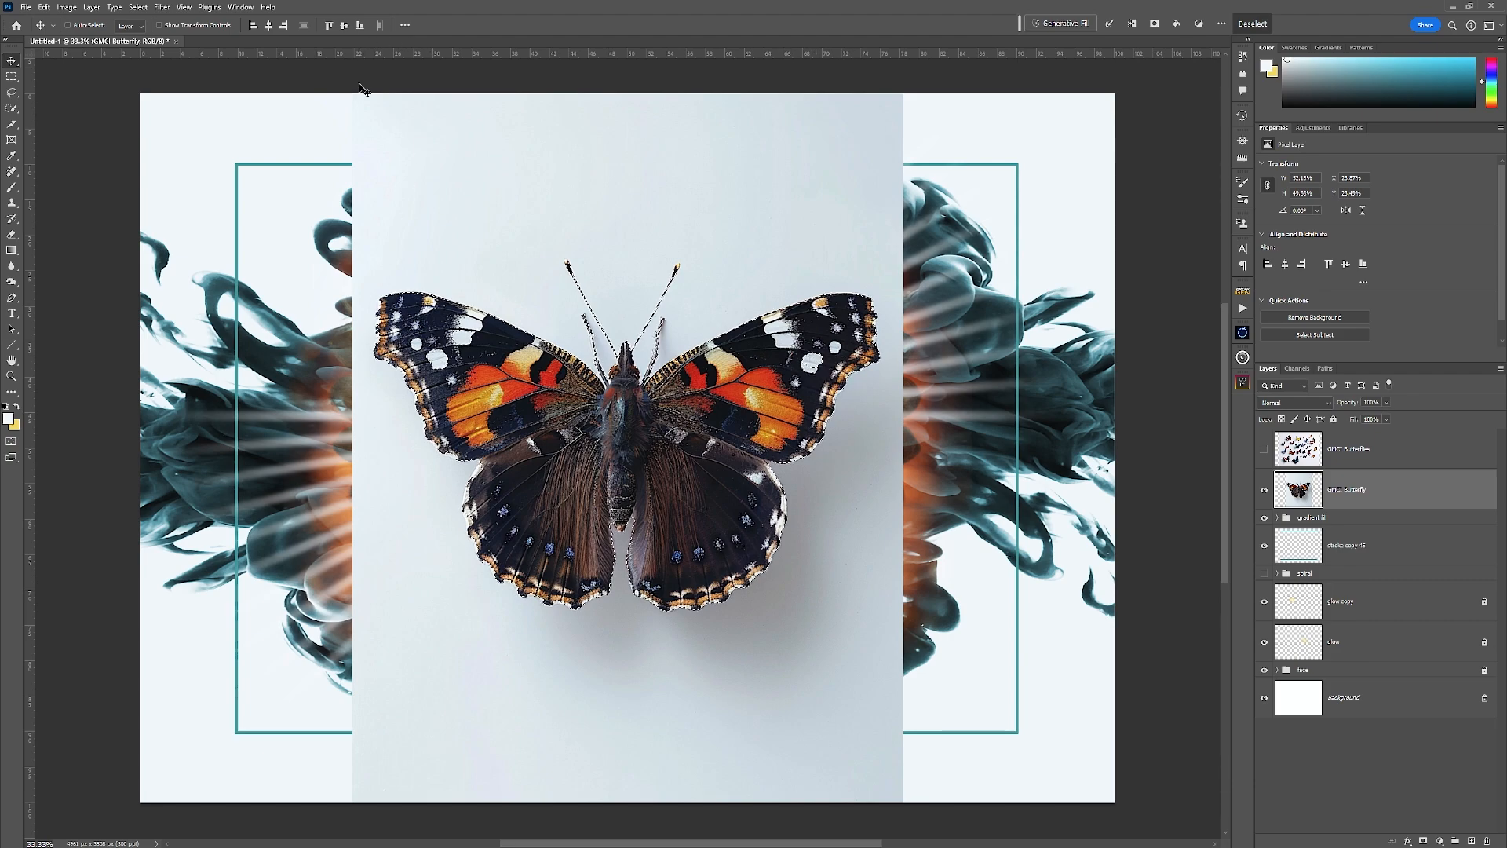
left_click(13, 94)
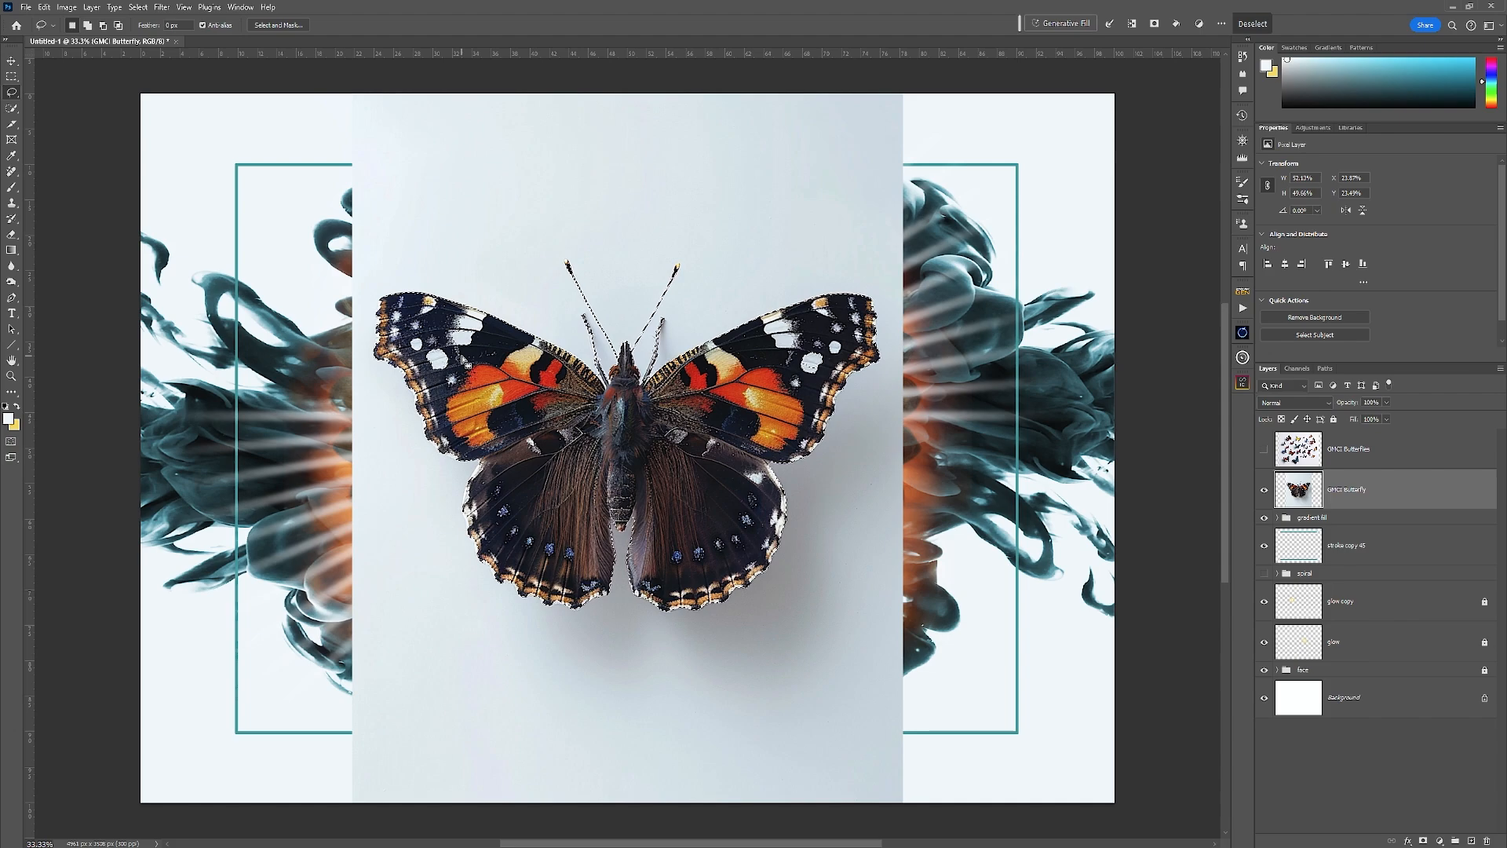
key("shift")
mouse_move(444, 335)
left_mouse_down()
mouse_move(406, 339)
mouse_move(430, 393)
mouse_move(475, 377)
mouse_move(495, 354)
mouse_move(464, 329)
left_mouse_up()
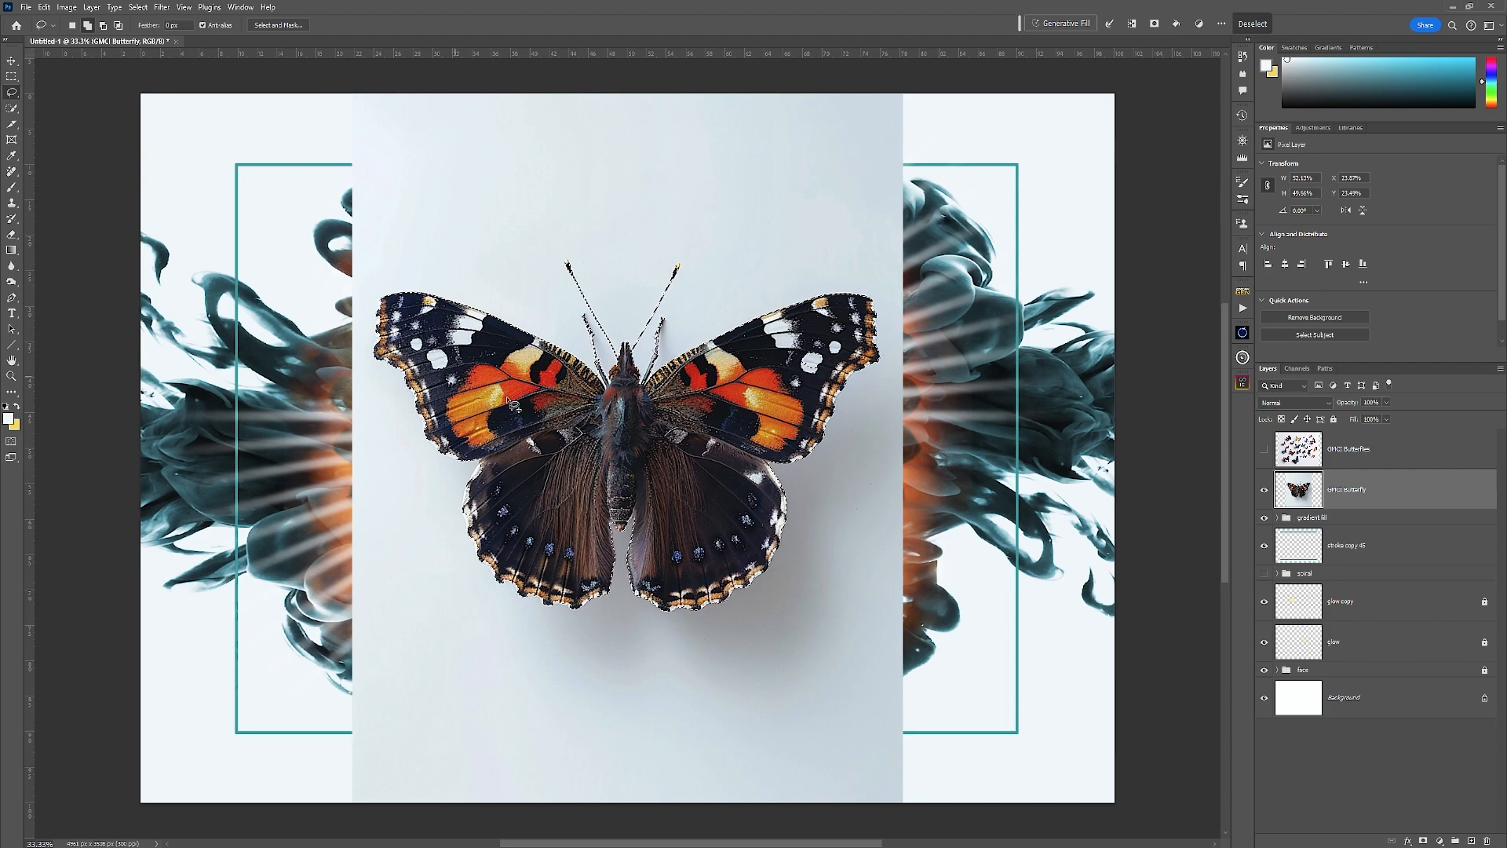
mouse_move(828, 331)
left_mouse_down()
mouse_move(772, 376)
mouse_move(803, 394)
mouse_move(840, 378)
mouse_move(857, 345)
mouse_move(826, 331)
left_mouse_up()
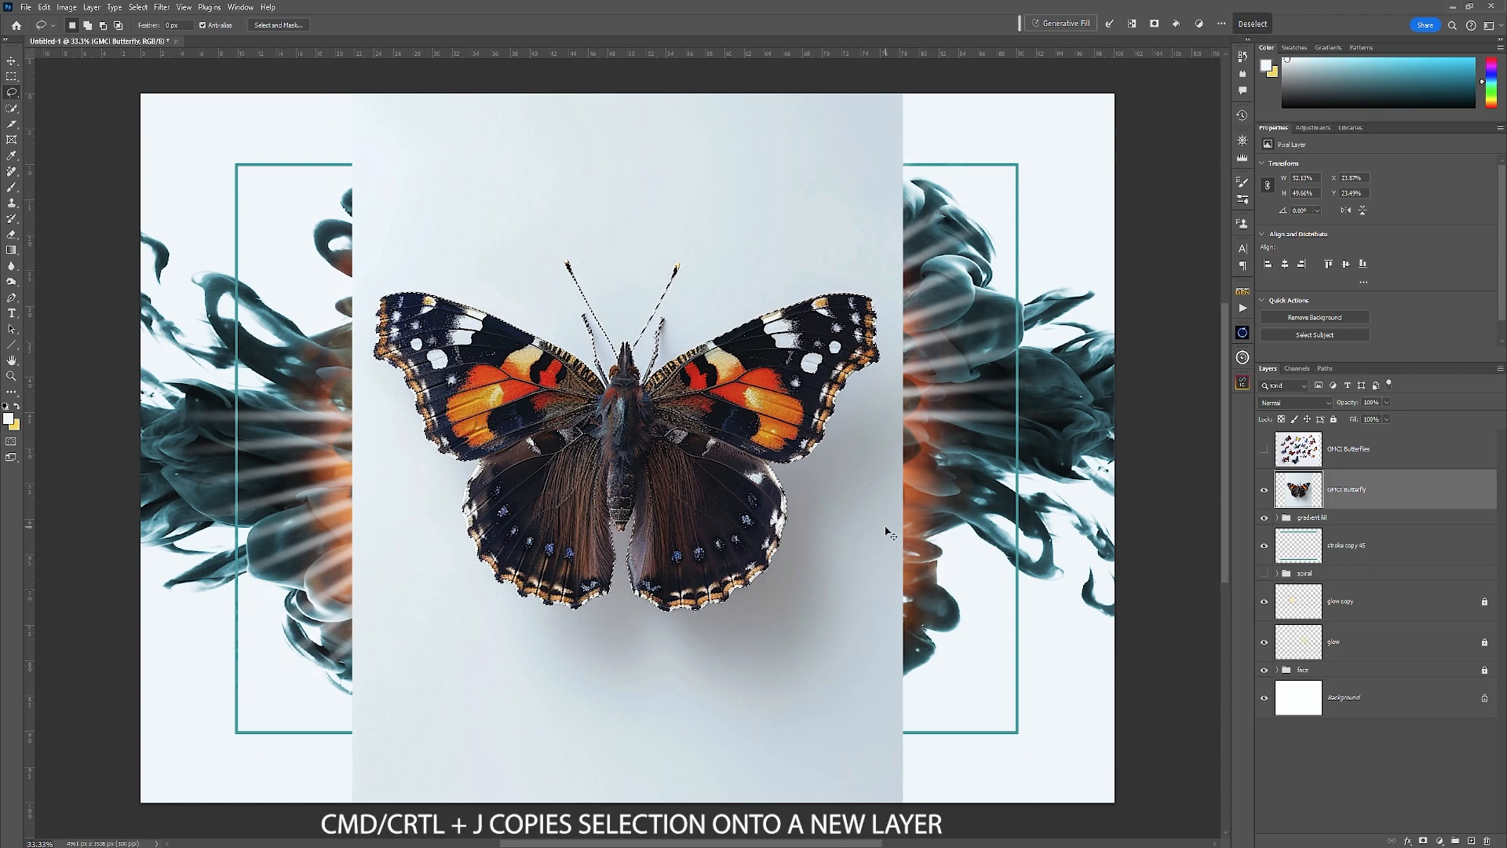
Step: Copy the selected butterfly onto a new layer and place the hidden GMCI Butterfly layer directly above the Background layer
key("ctrl+j")
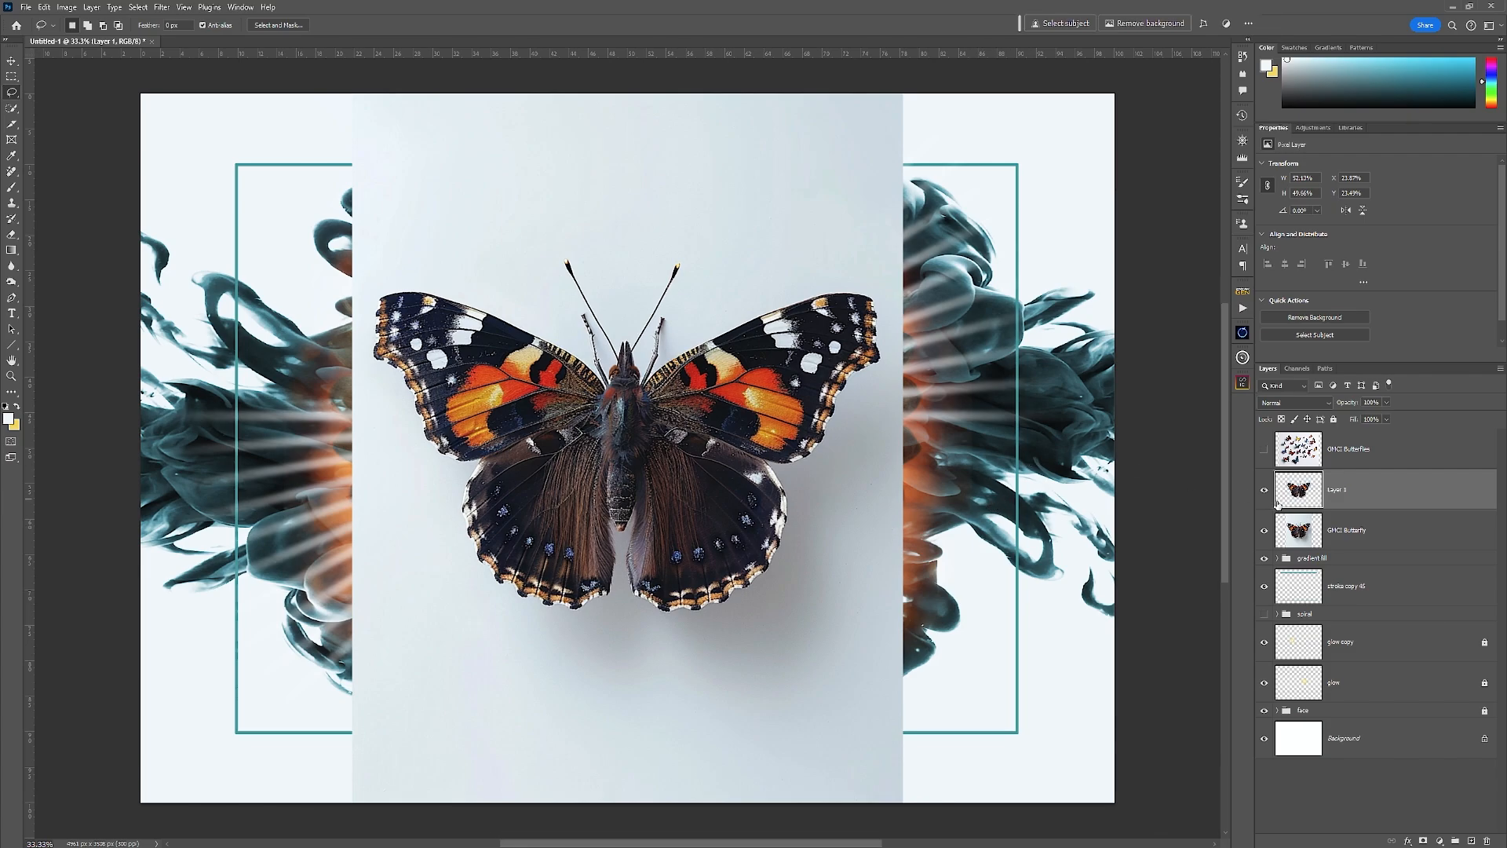
left_click(1346, 534)
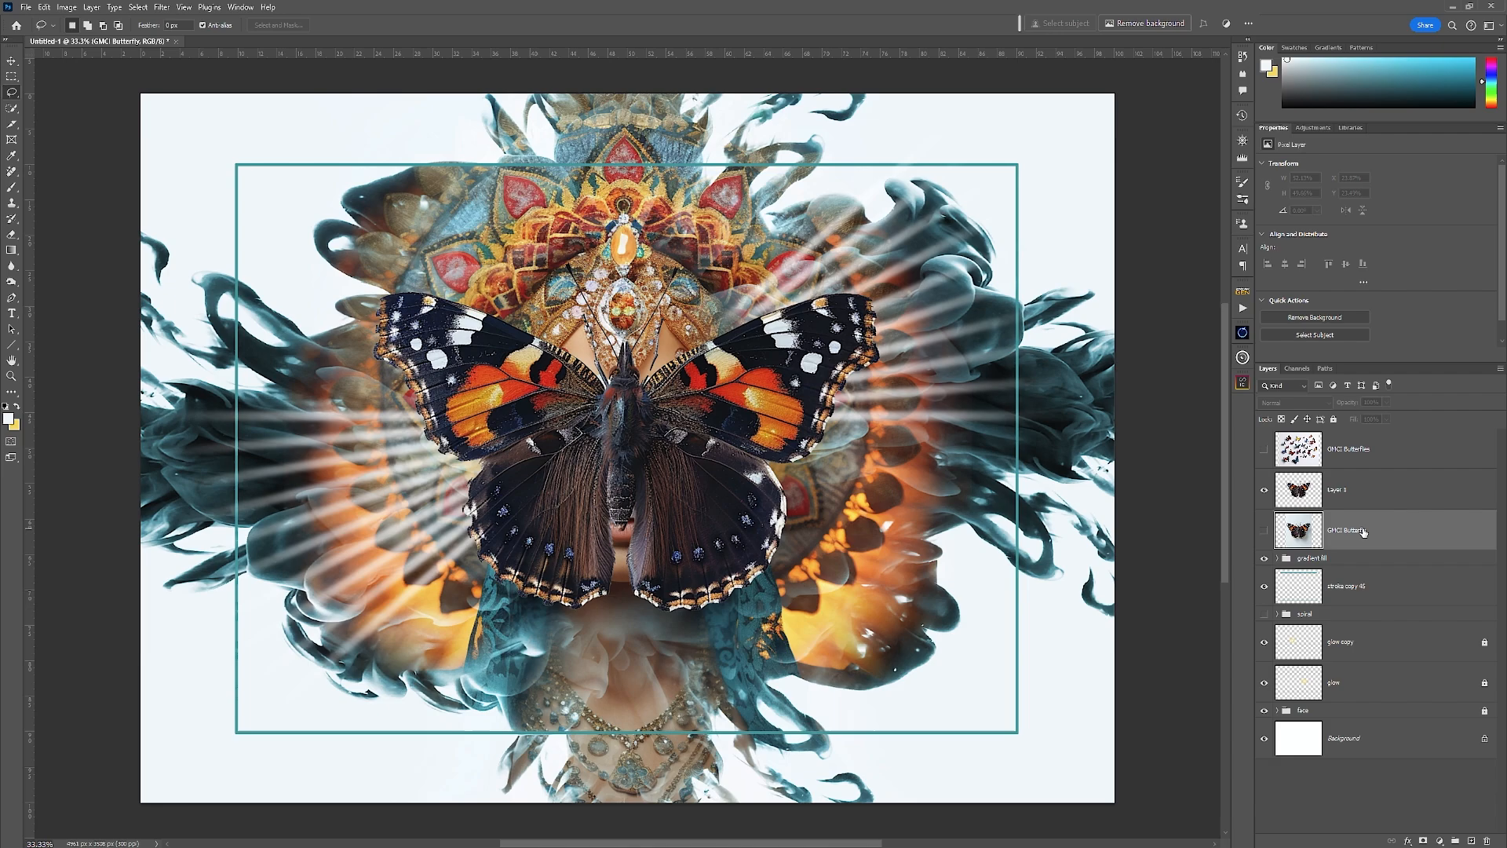
left_click_drag(1363, 532, 1370, 727)
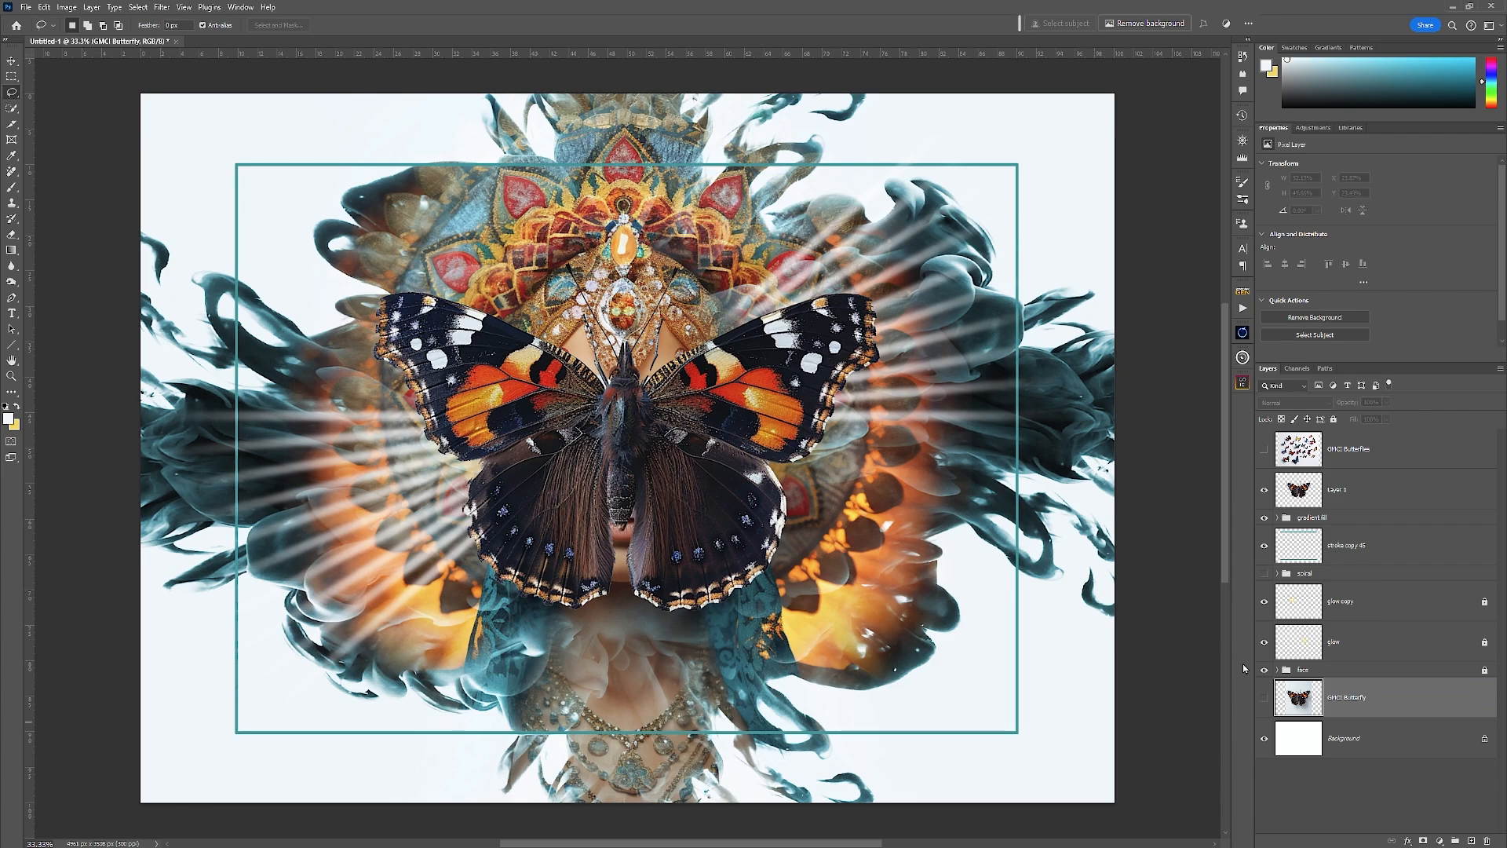
Step: Move the cut-out butterfly toward the lower right of the artwork and duplicate its layer twice
key("ctrl+minus")
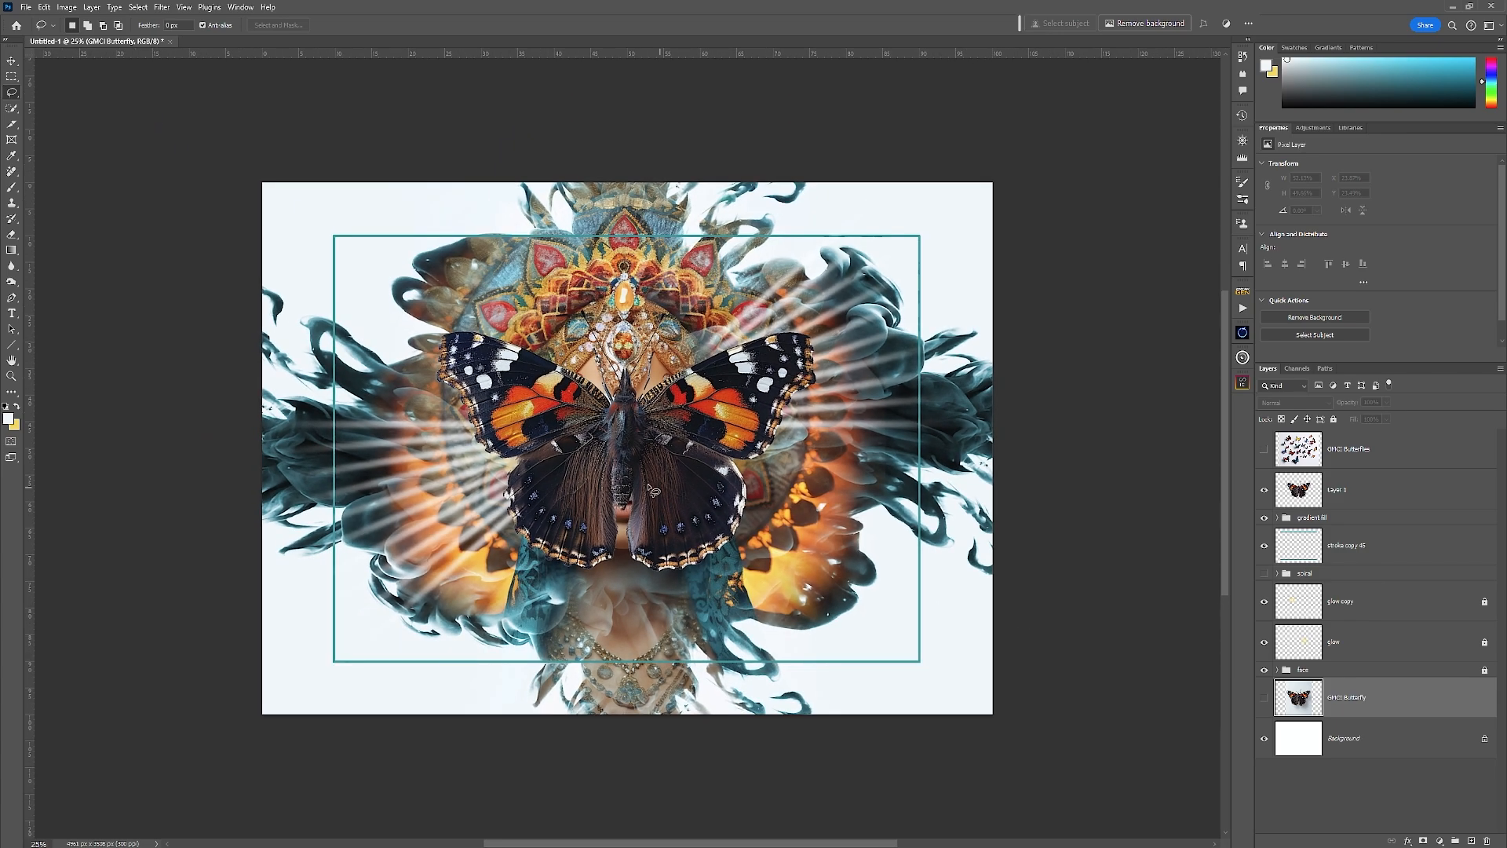
key("v")
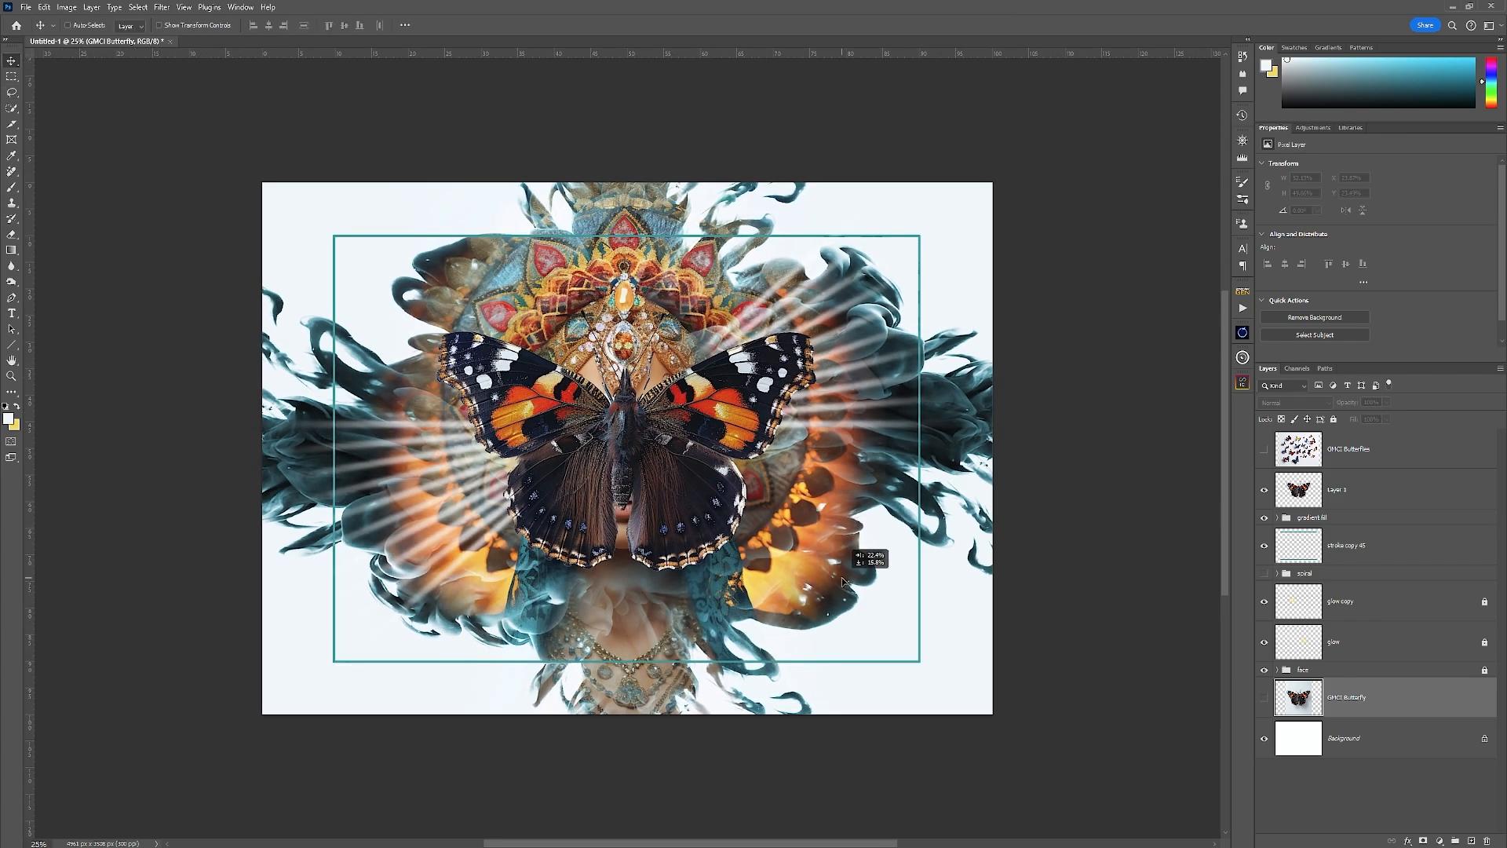
left_click(1367, 482)
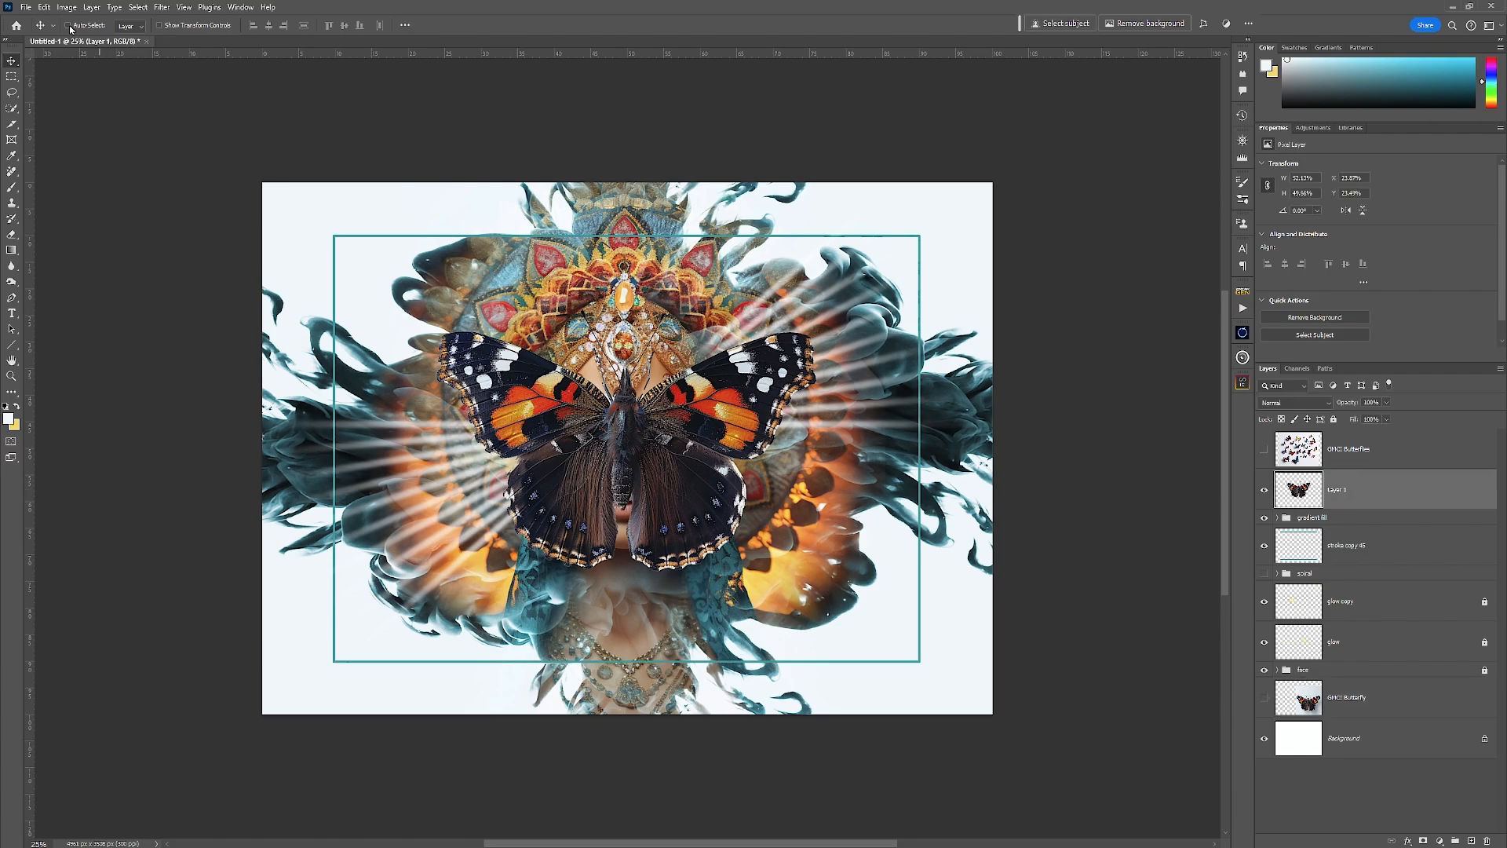
left_click_drag(664, 455, 835, 558)
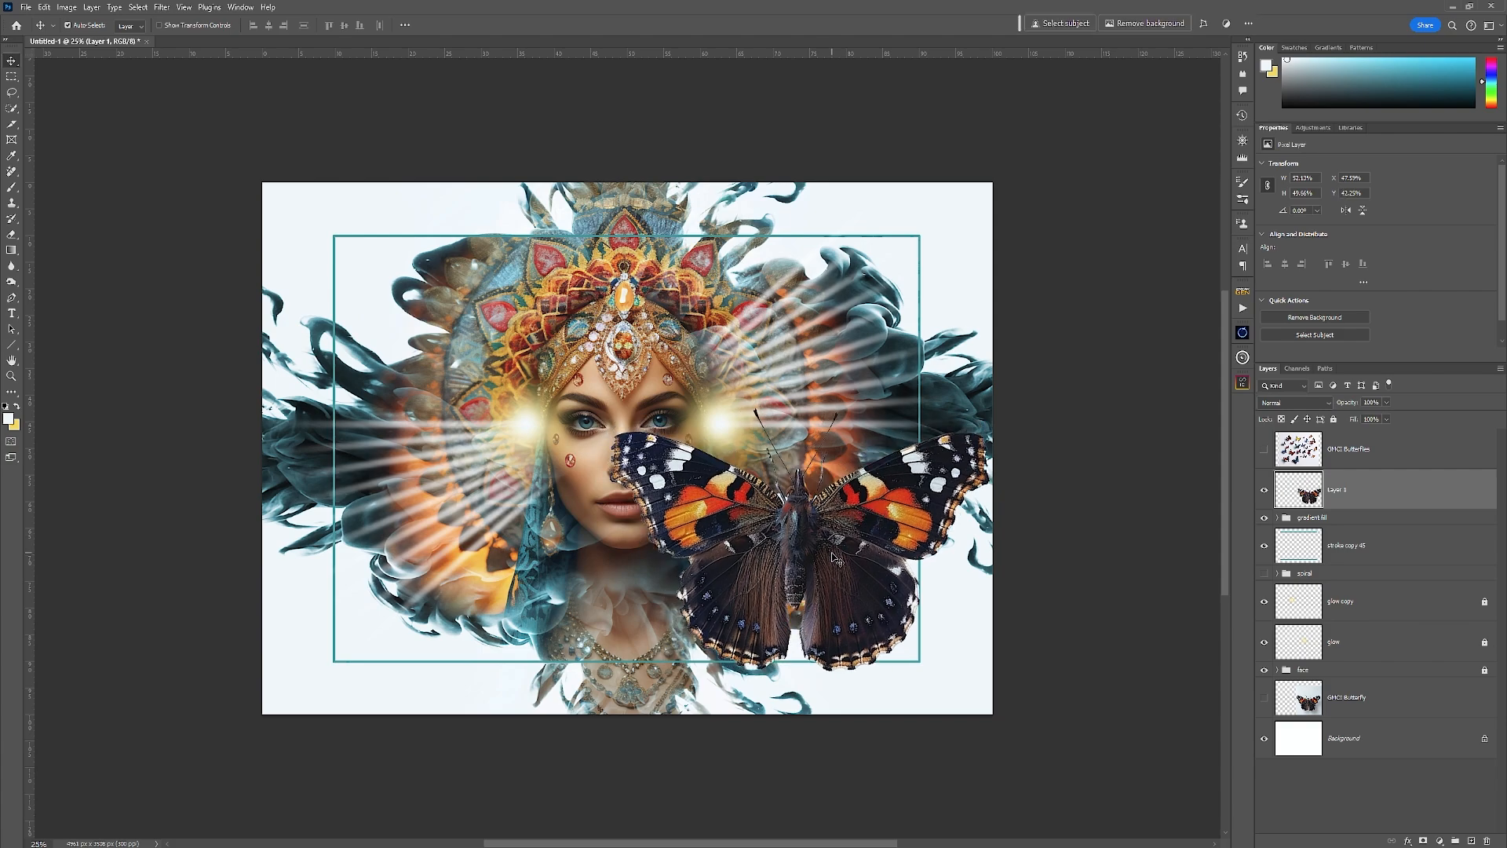
key("ctrl+j")
key("ctrl+j")
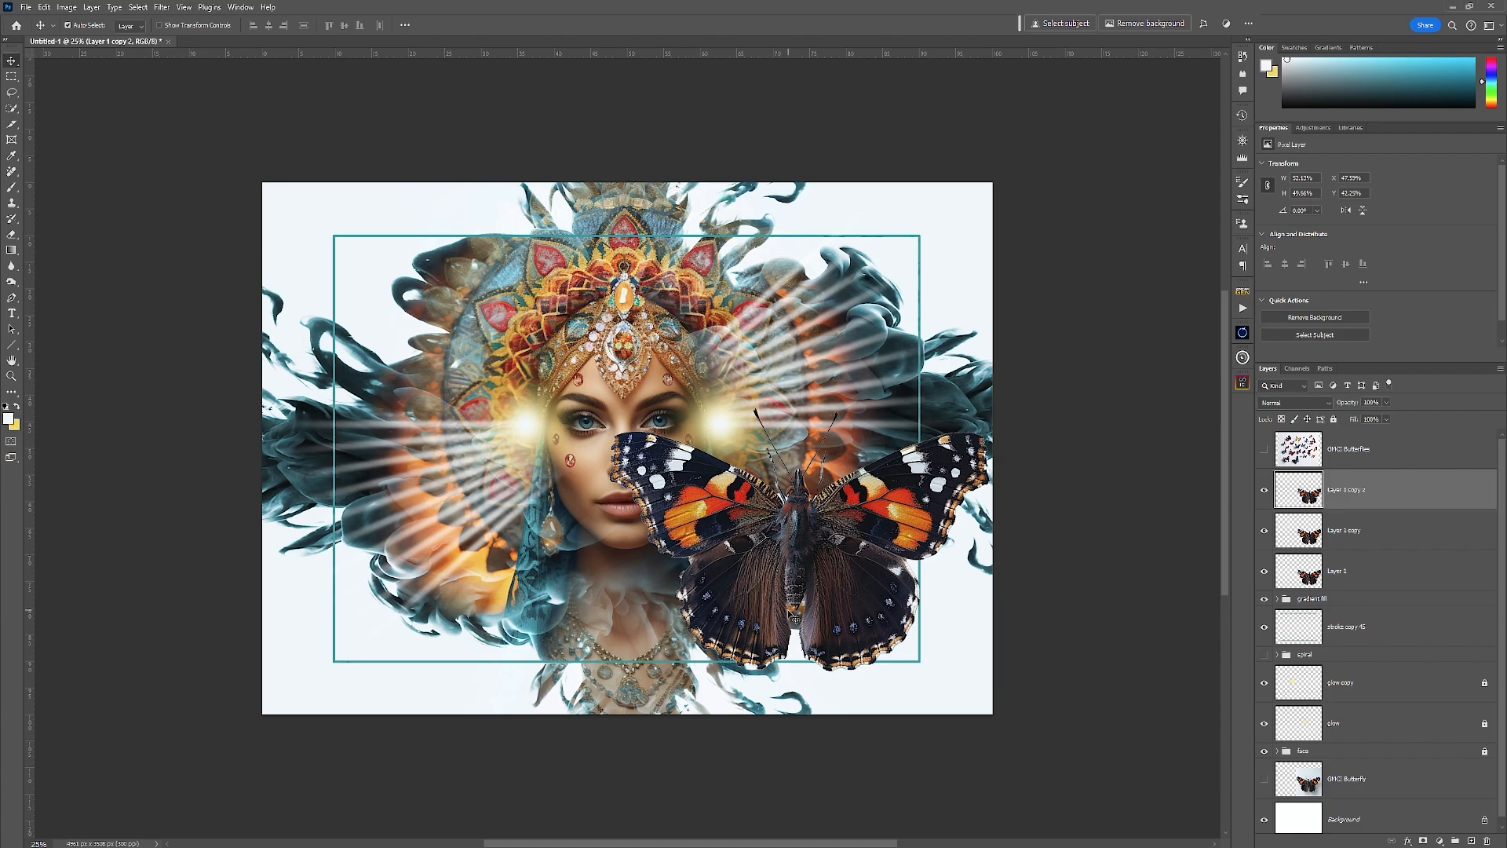
Step: Move the topmost butterfly copy to the artwork's upper-left corner, scale it down and rotate it clockwise
left_click_drag(844, 622, 502, 420)
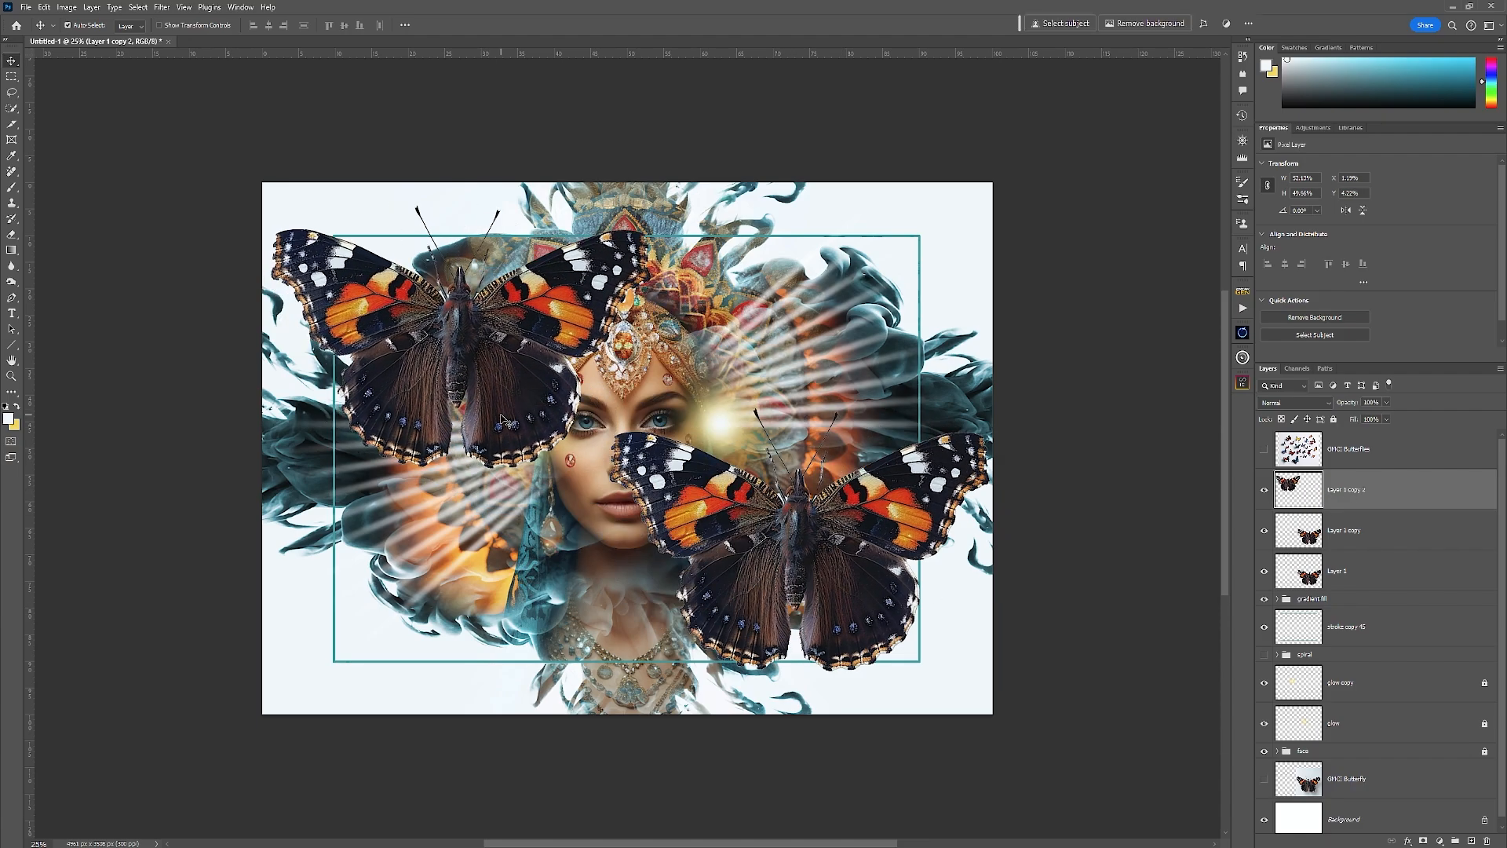
key("ctrl+t")
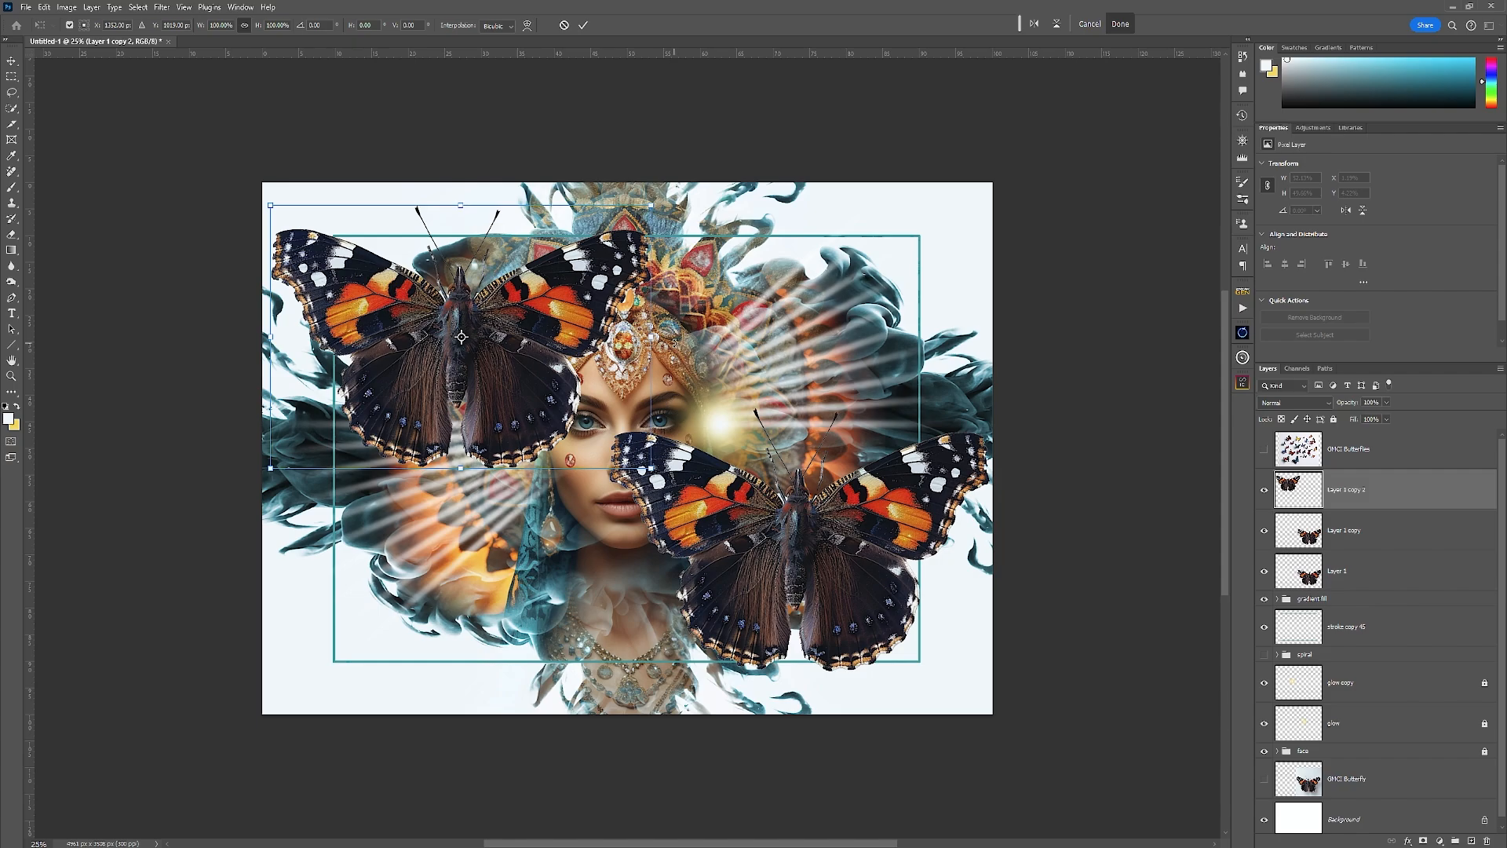
left_click_drag(656, 353, 439, 311)
left_click_drag(390, 255, 358, 259)
left_click(184, 7)
left_click(204, 291)
key("Return")
Step: Shrink the Layer 1 copy butterfly, rotate it counterclockwise and place it over the lower-left part of the frame
left_click(1368, 544)
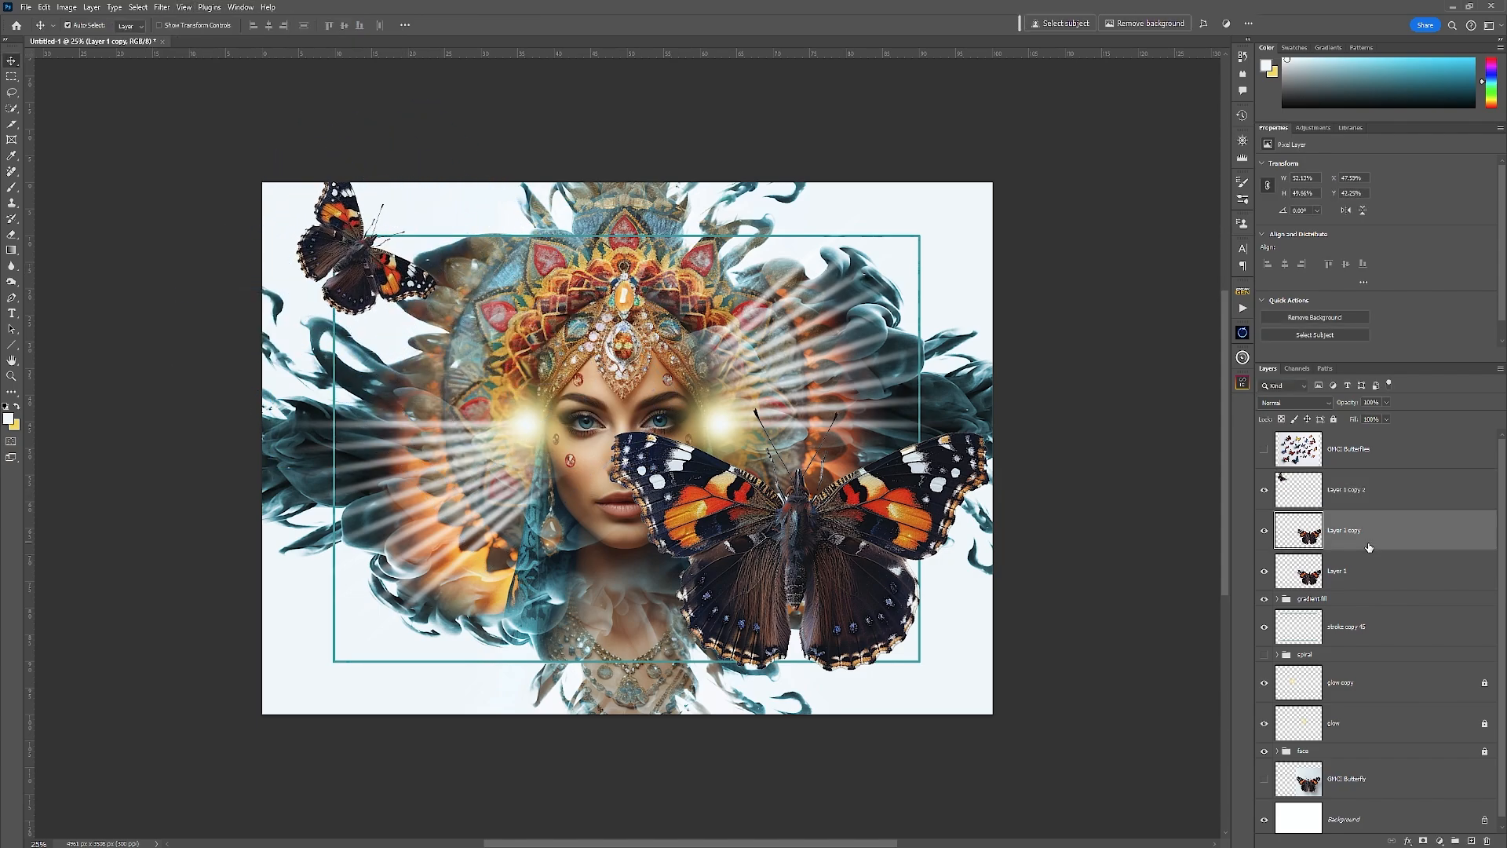
left_click_drag(816, 542, 453, 452)
key("ctrl+t")
left_click_drag(638, 589, 680, 440)
left_click_drag(664, 441, 408, 540)
key("Return")
Step: Enlarge the Layer 1 butterfly, tilt it counterclockwise and let it run past the artwork's lower-right corner
left_click(866, 584)
key("ctrl+t")
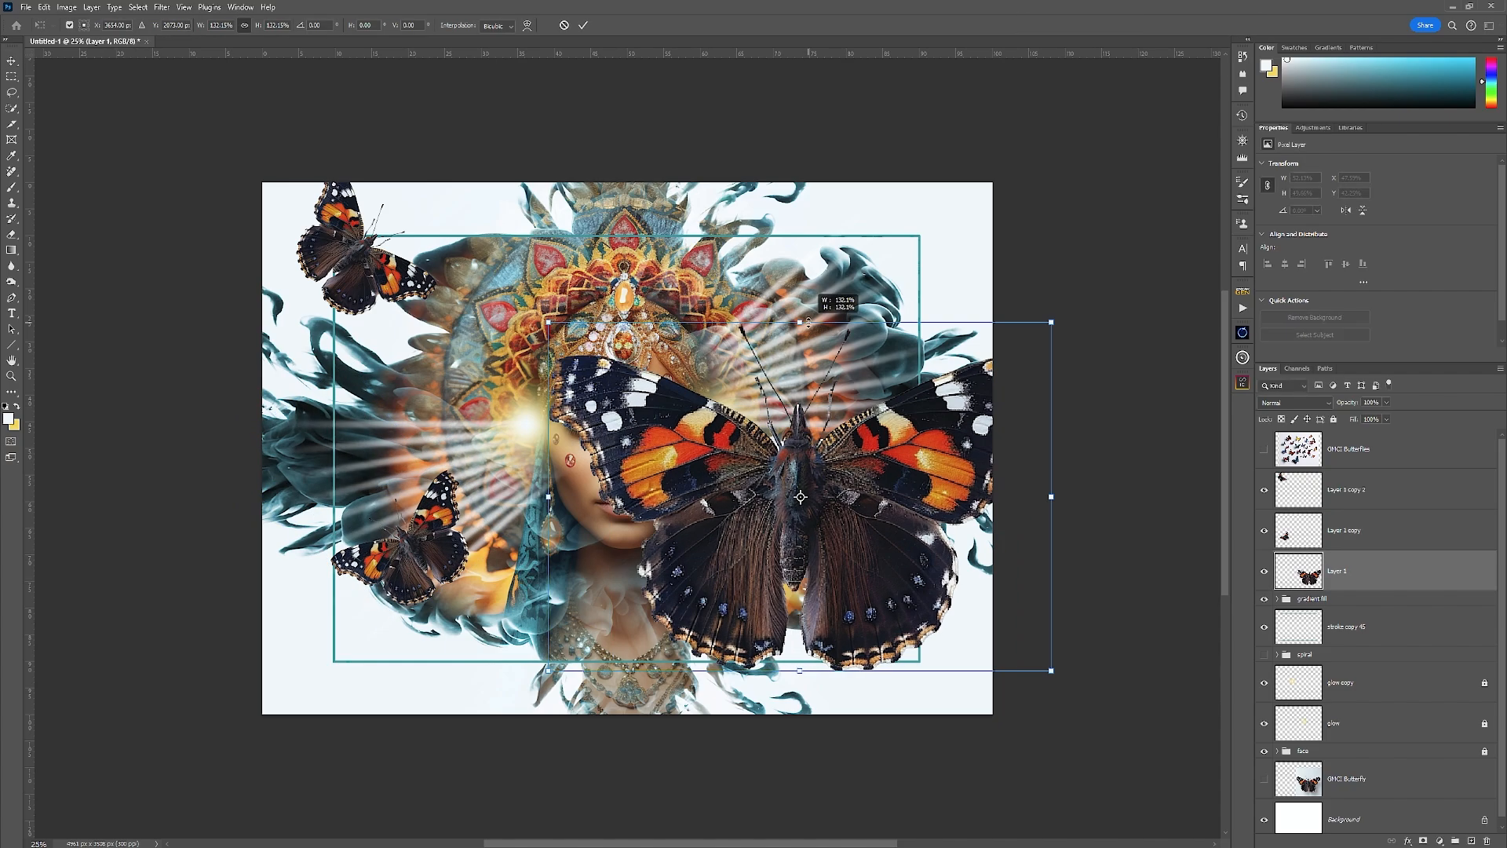
left_click_drag(1054, 663, 1012, 683)
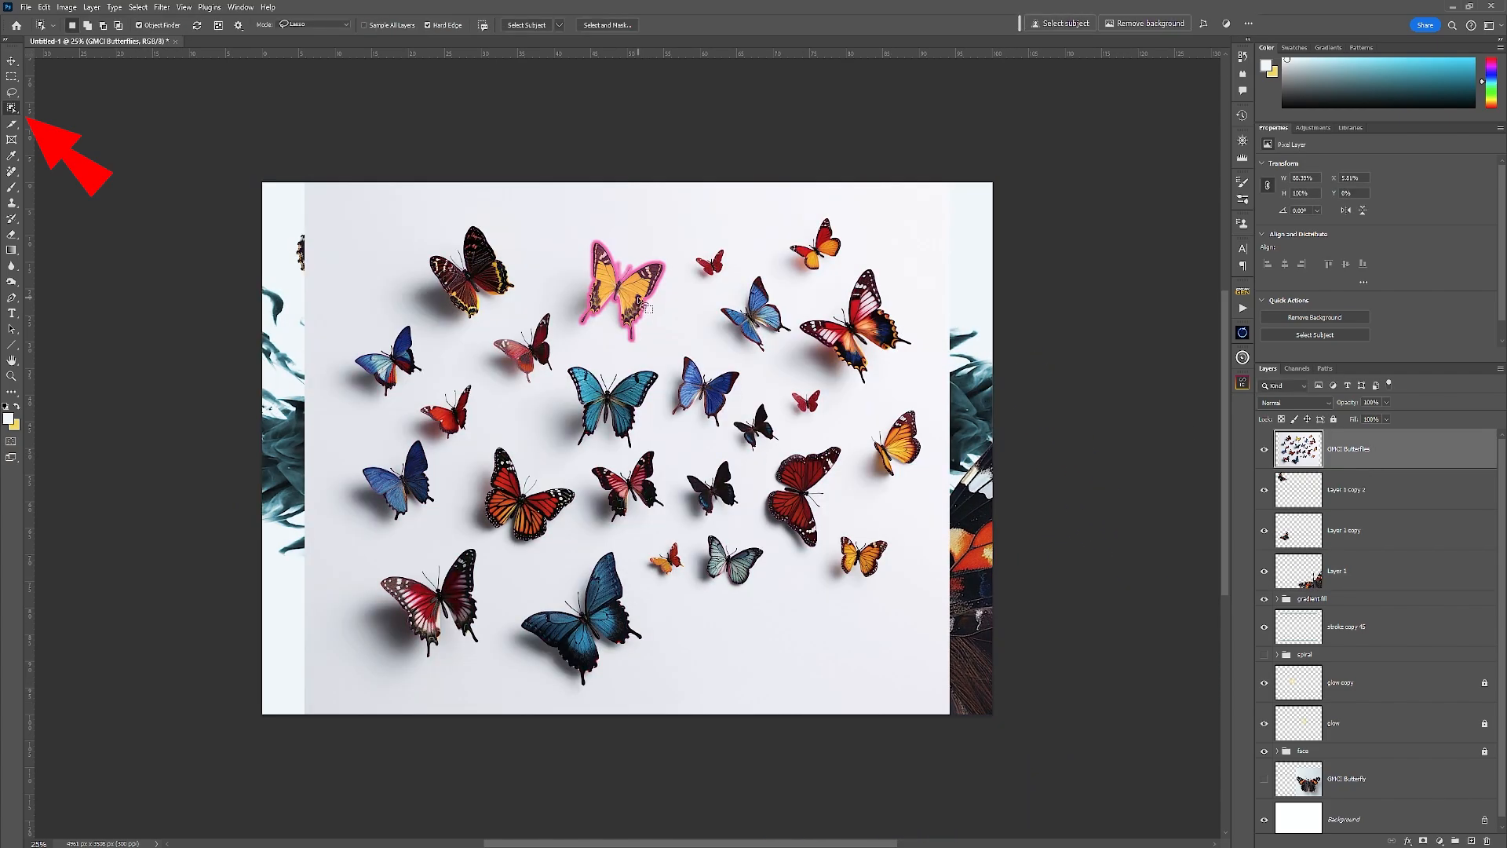
Step: Select the yellow butterfly on the GMCI Butterflies layer with Object Selection, copy it to a new layer and check the cut-out
left_click(645, 306)
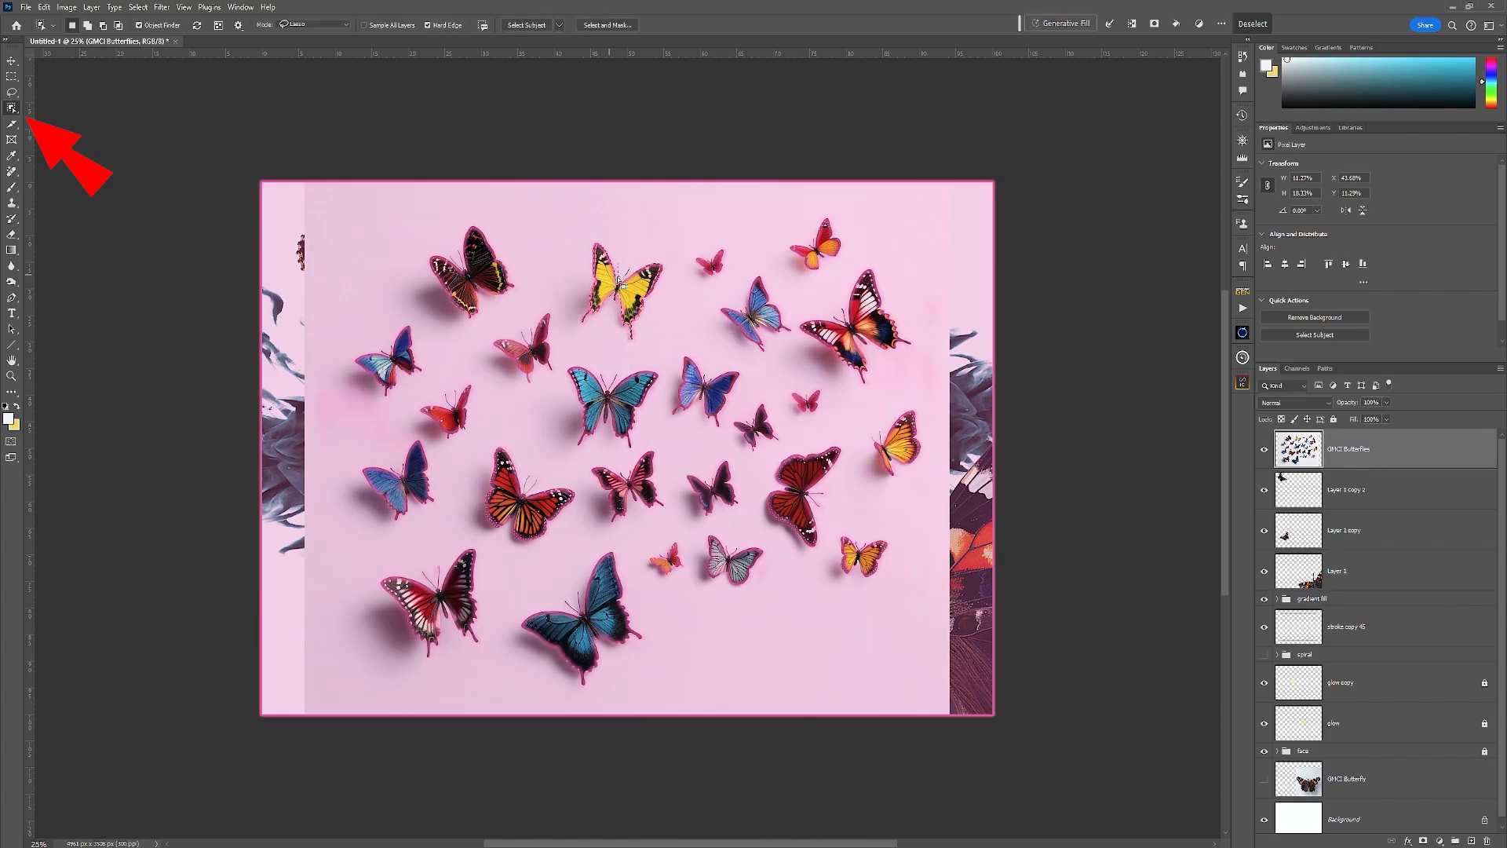
key("ctrl+d")
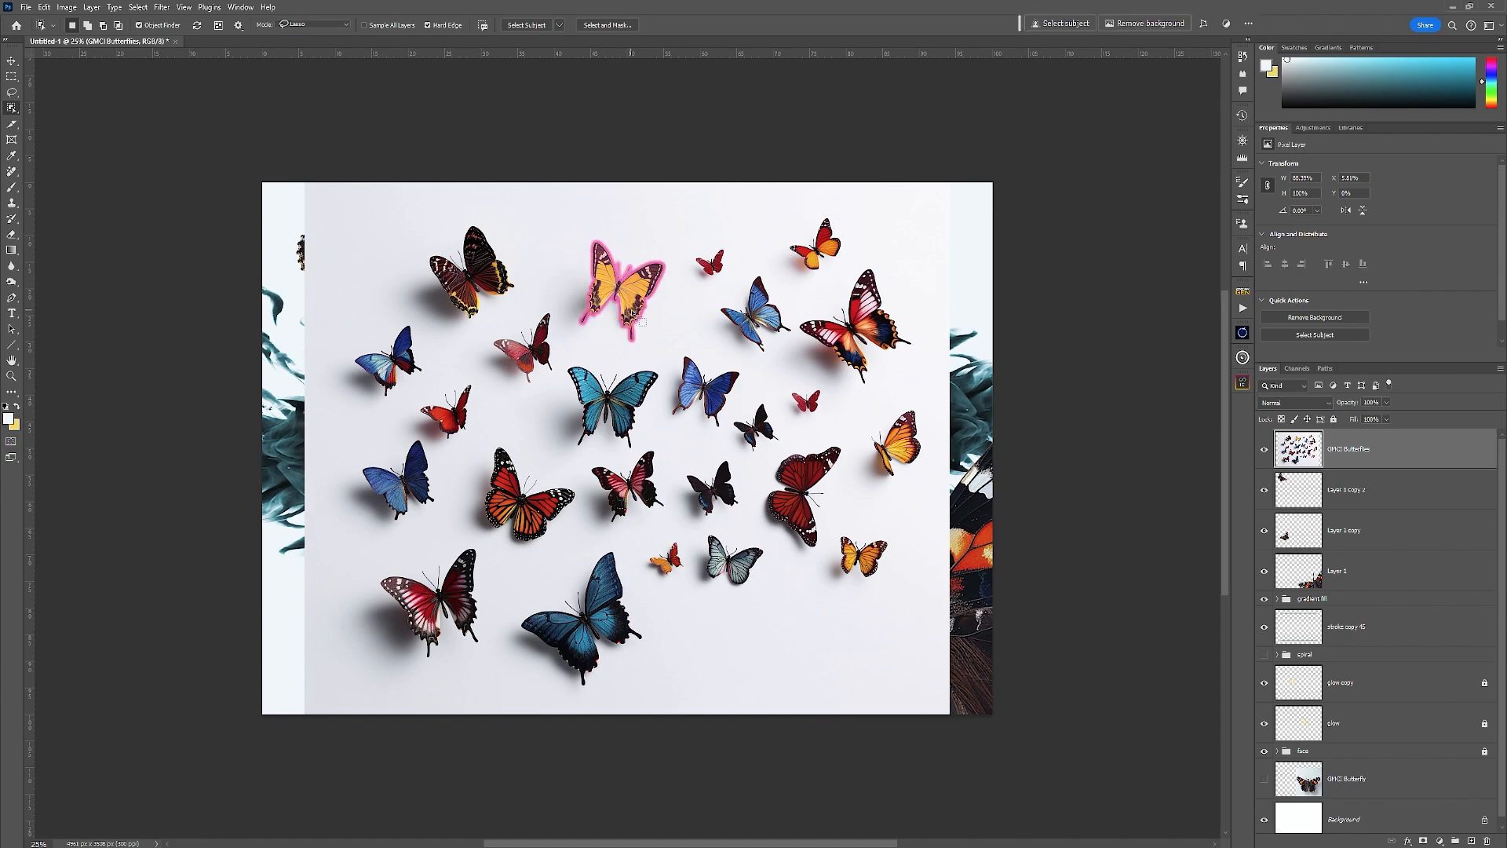
left_click(641, 315)
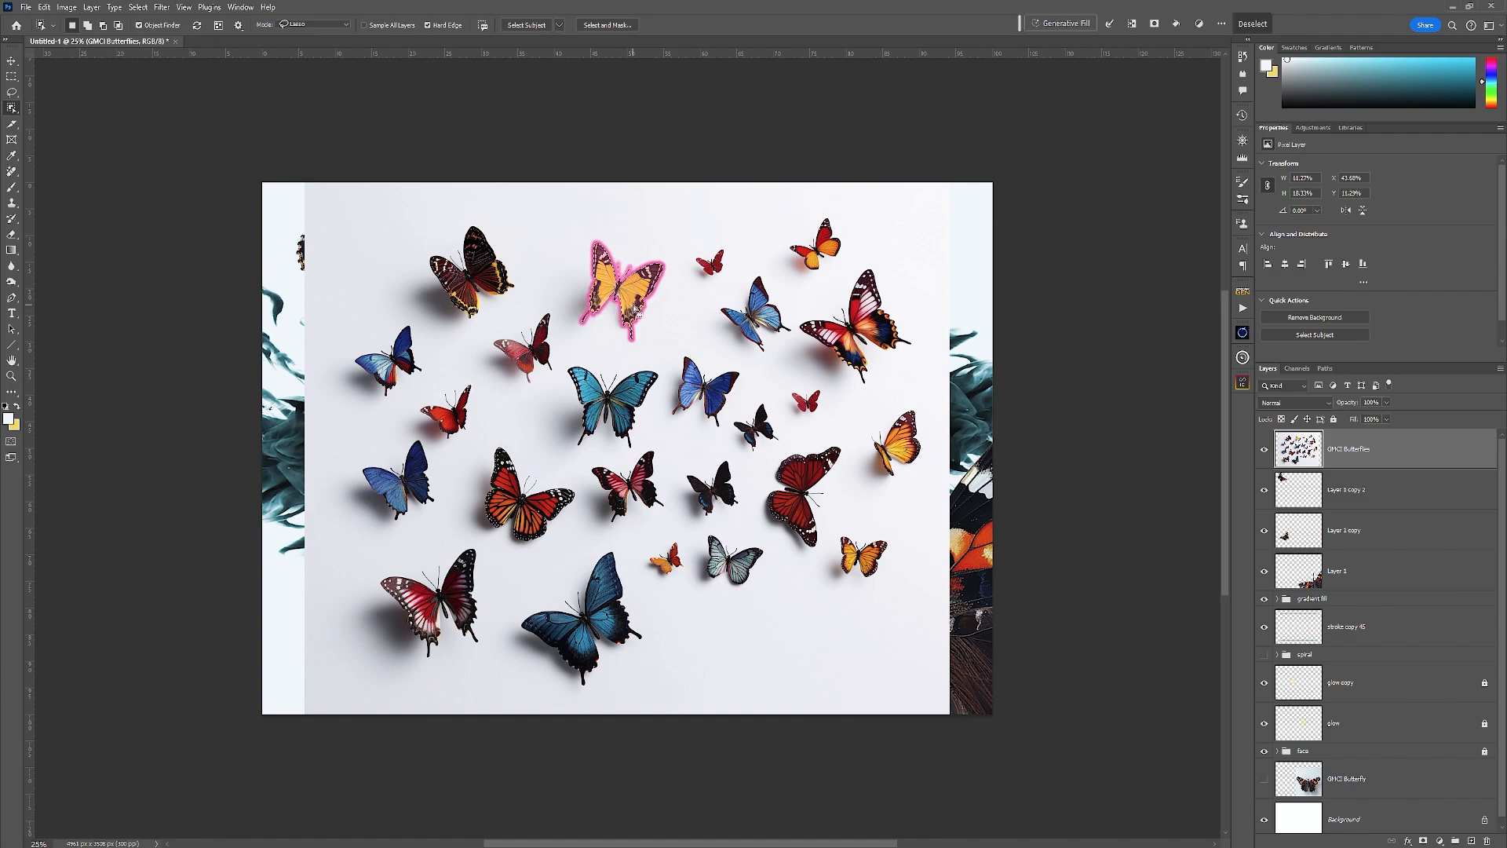
key("ctrl+j")
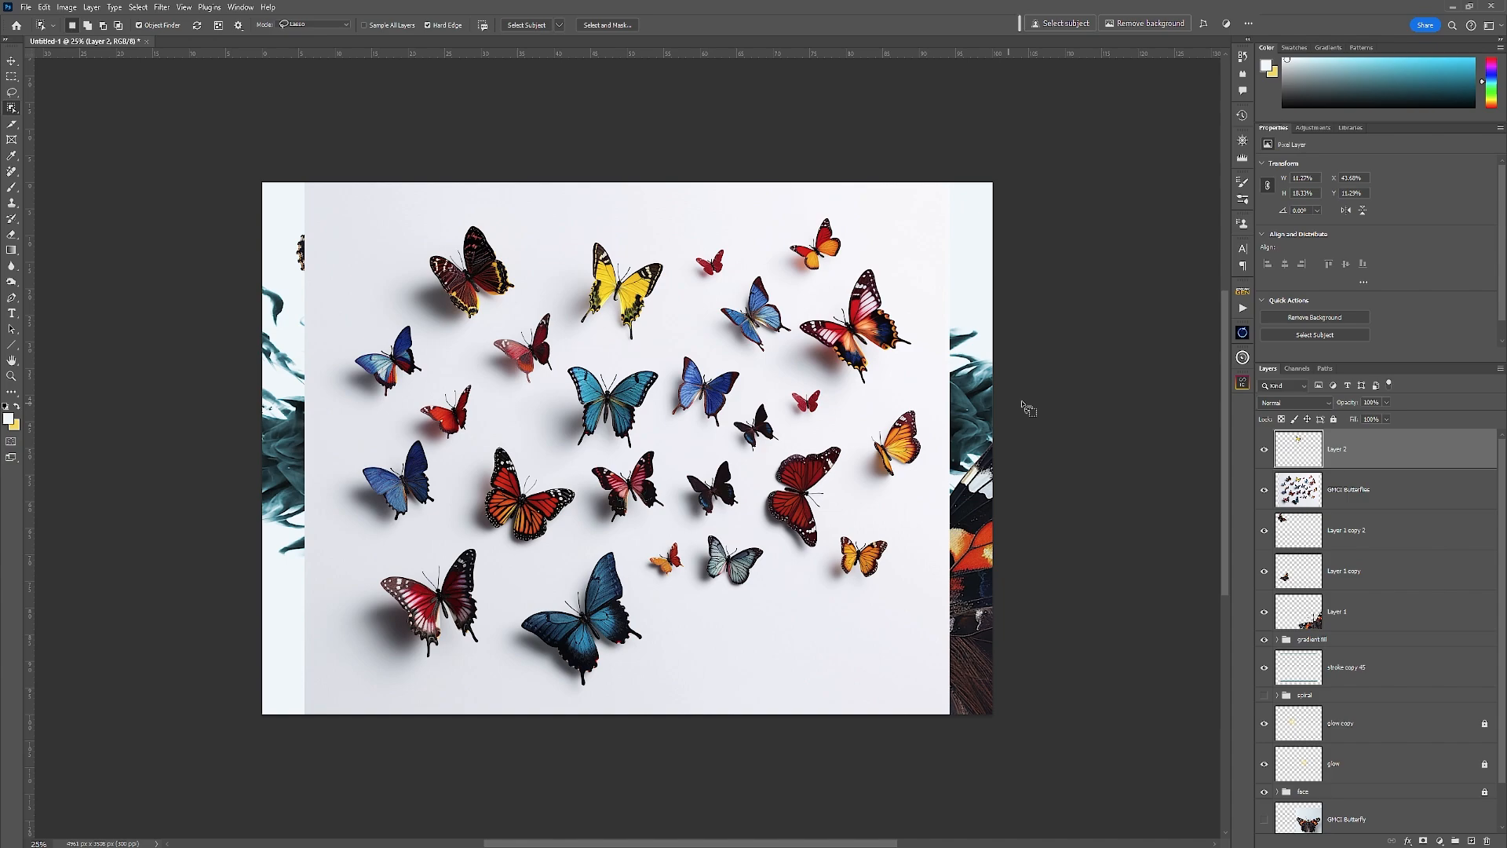
left_click(1265, 490)
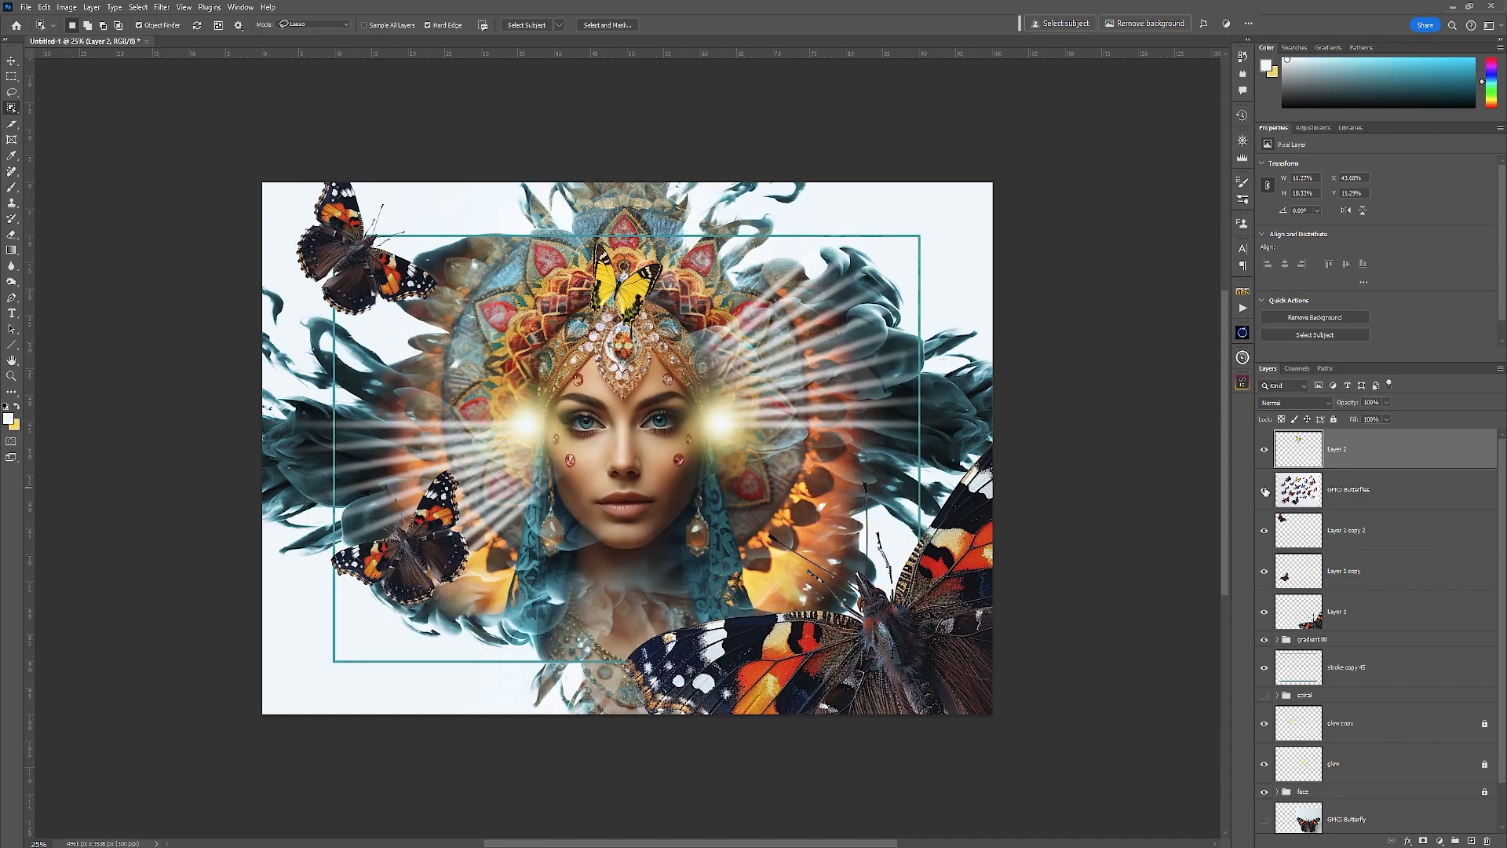
left_click(1264, 490)
Step: Select both wings of the dark red butterfly on the GMCI Butterflies layer, copy them to a new layer and check the cut-out
left_click(1358, 493)
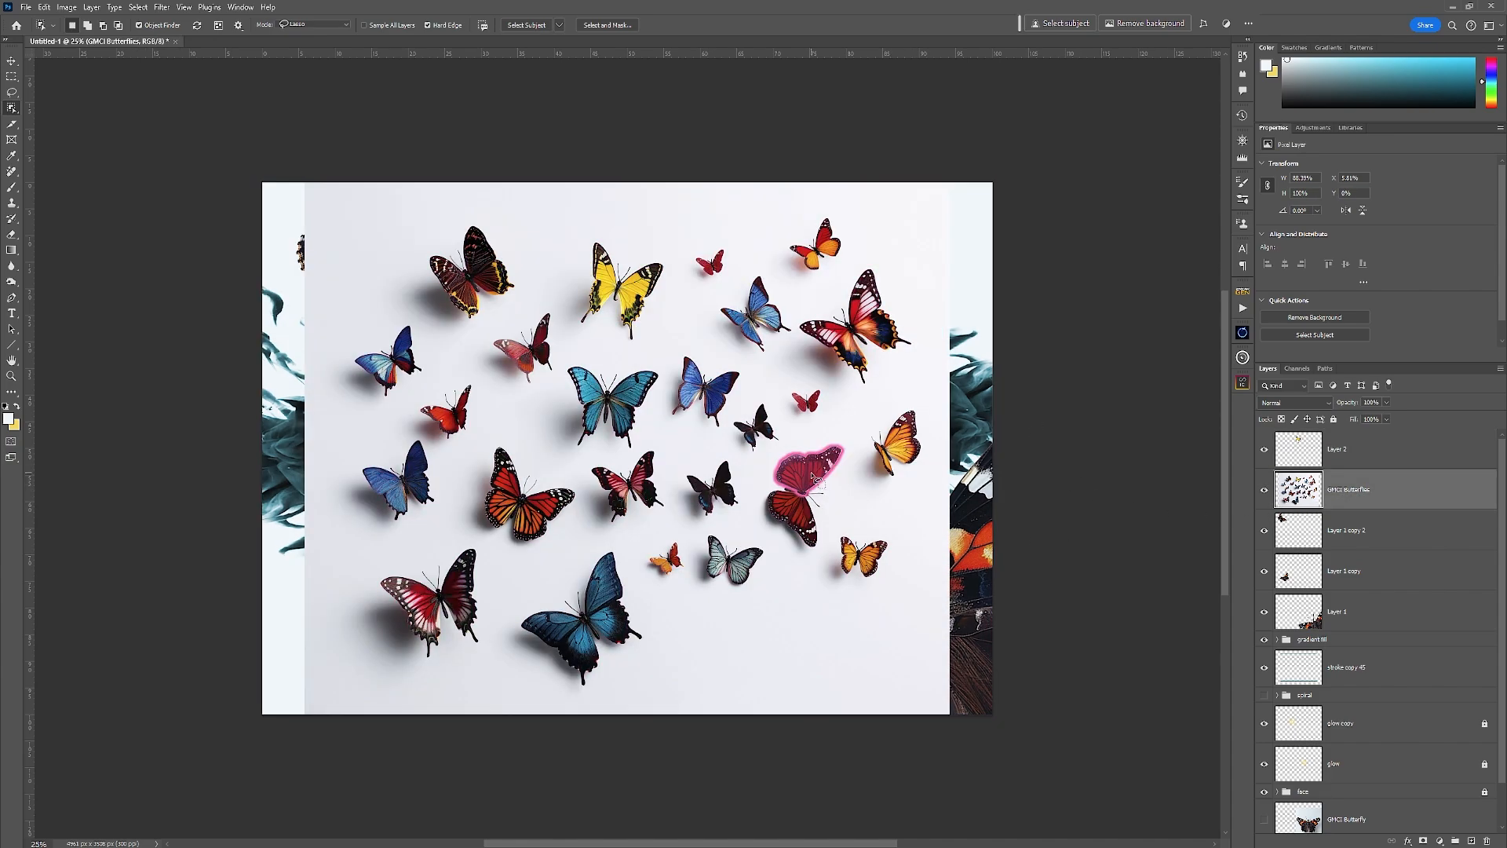
left_click(812, 477)
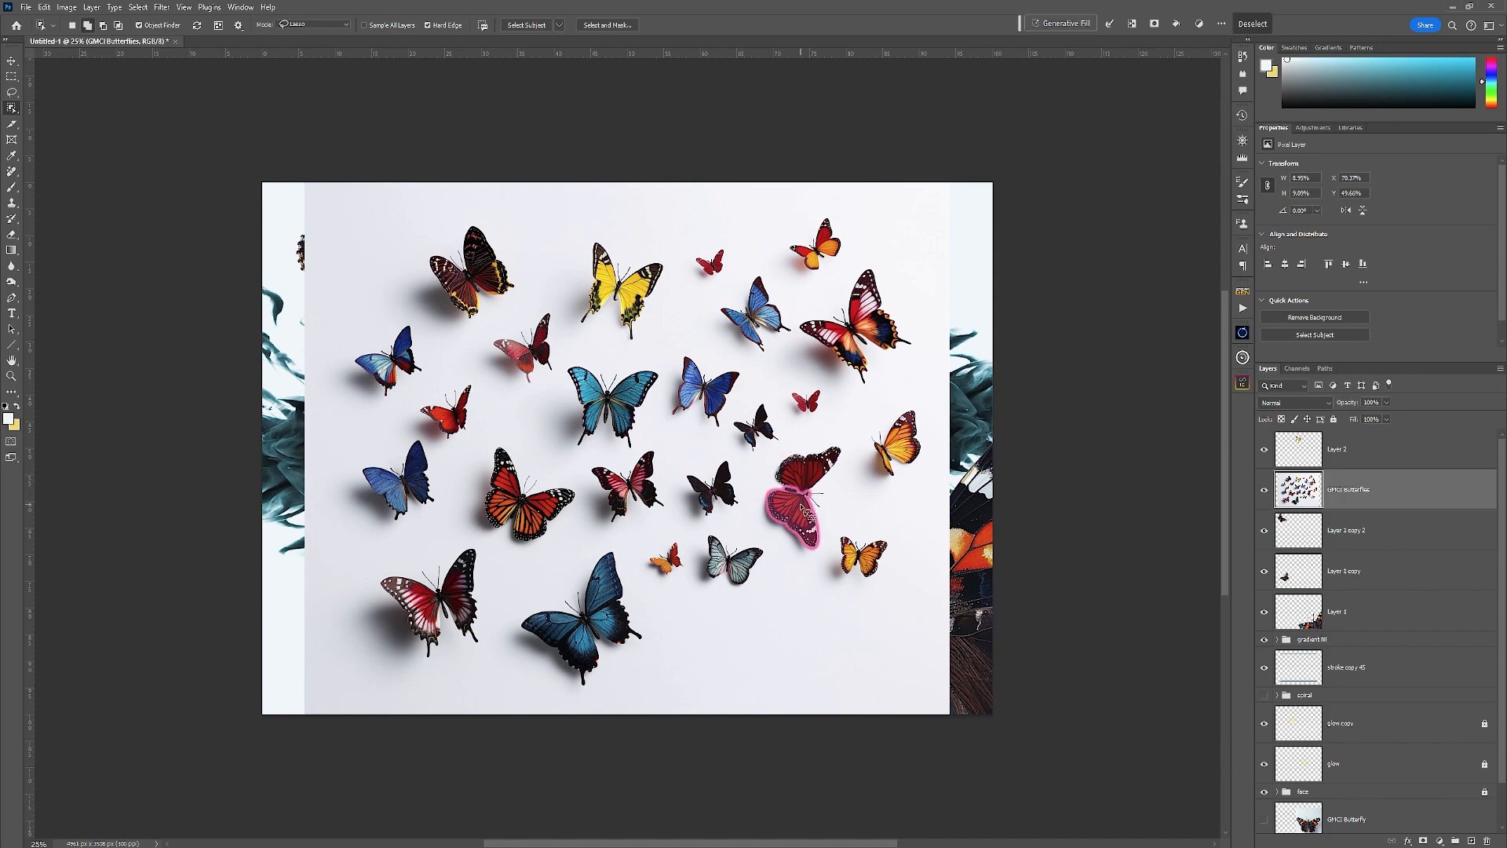
left_click(795, 511, "shift")
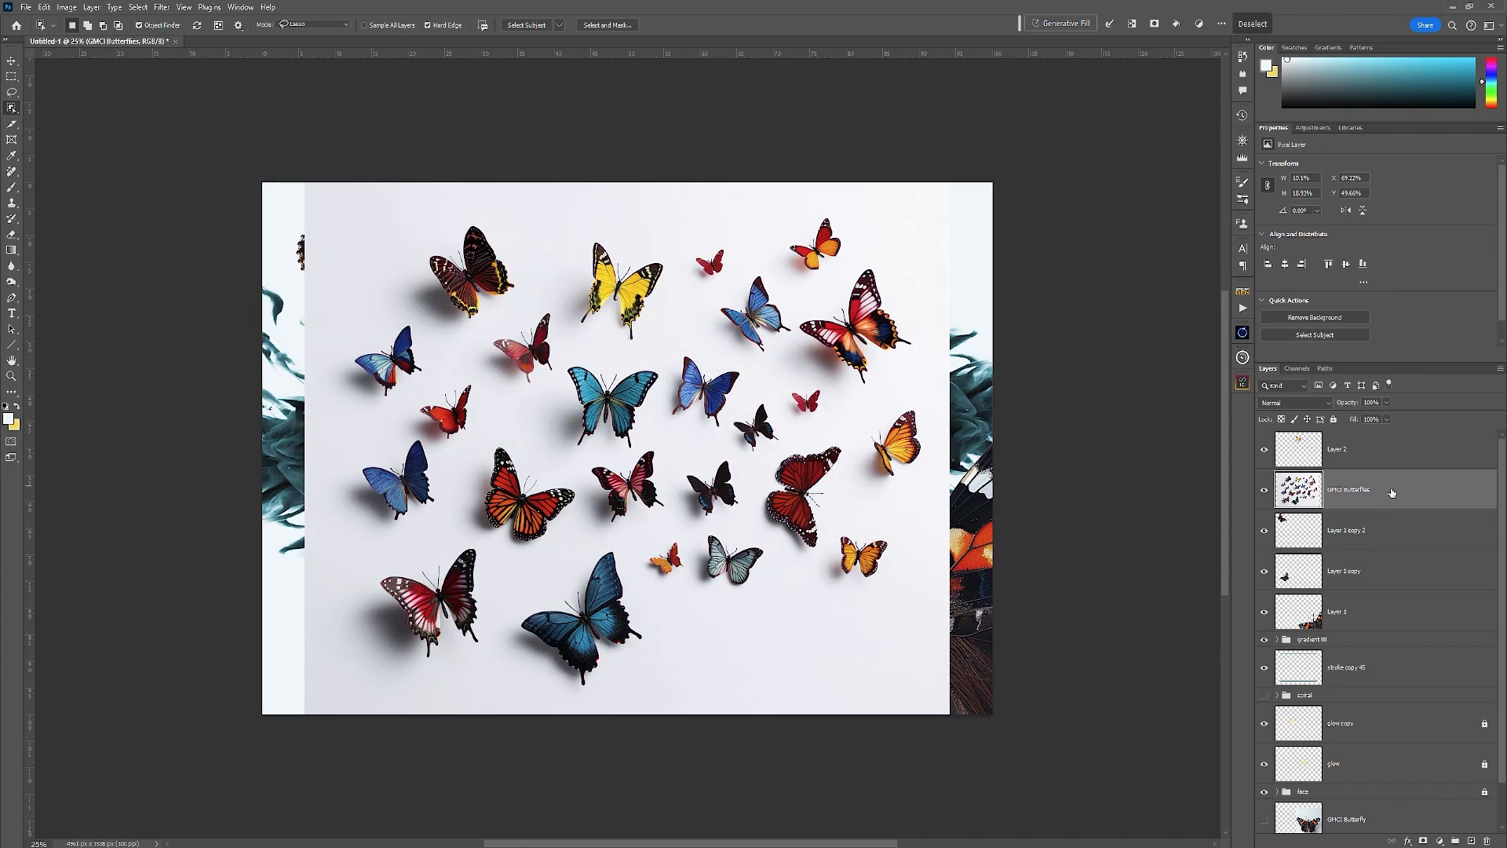
key("ctrl+j")
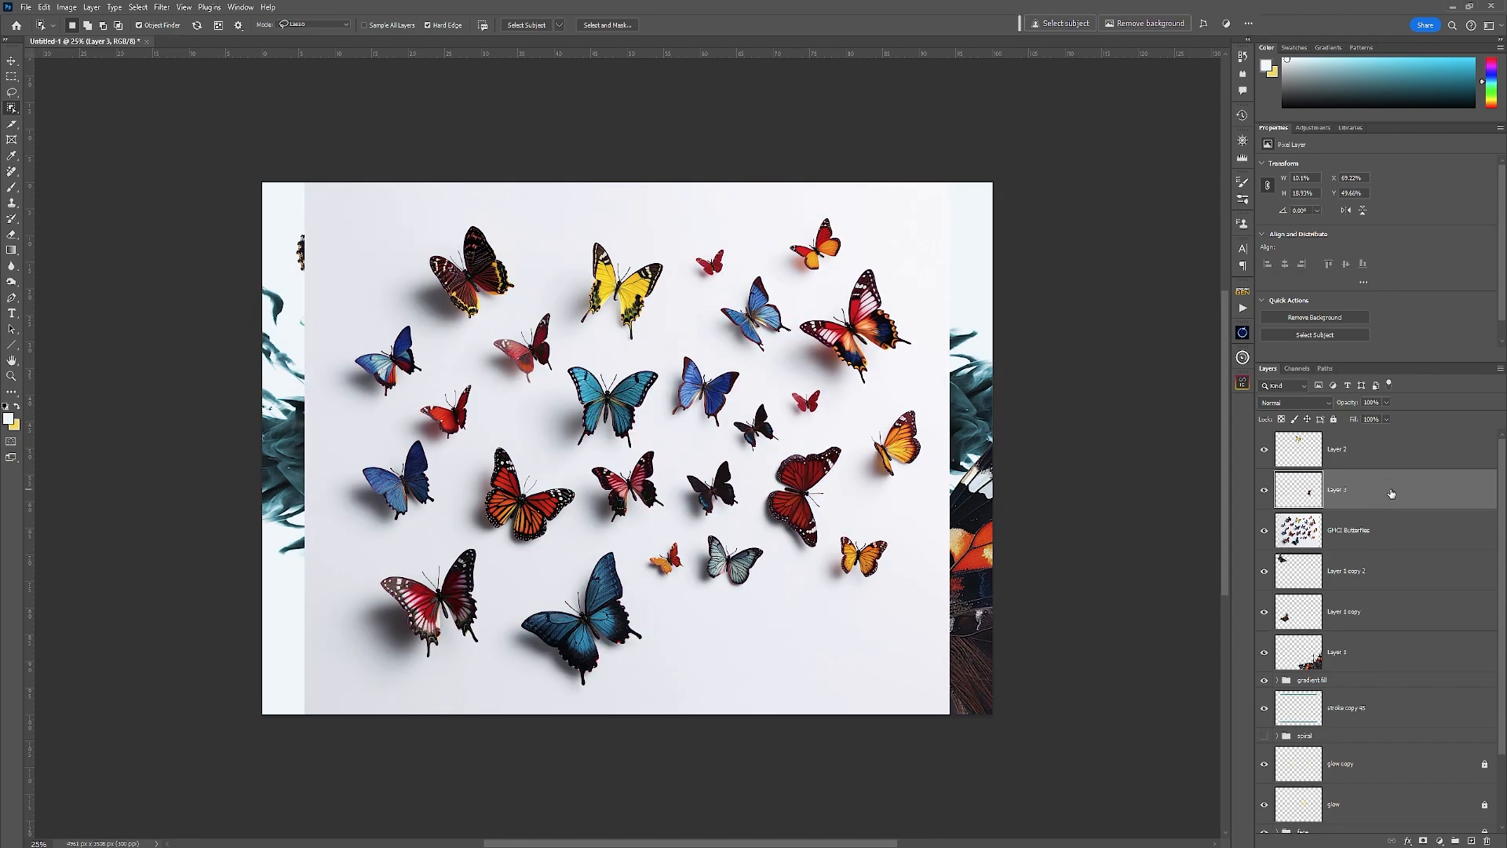
left_click(1265, 531)
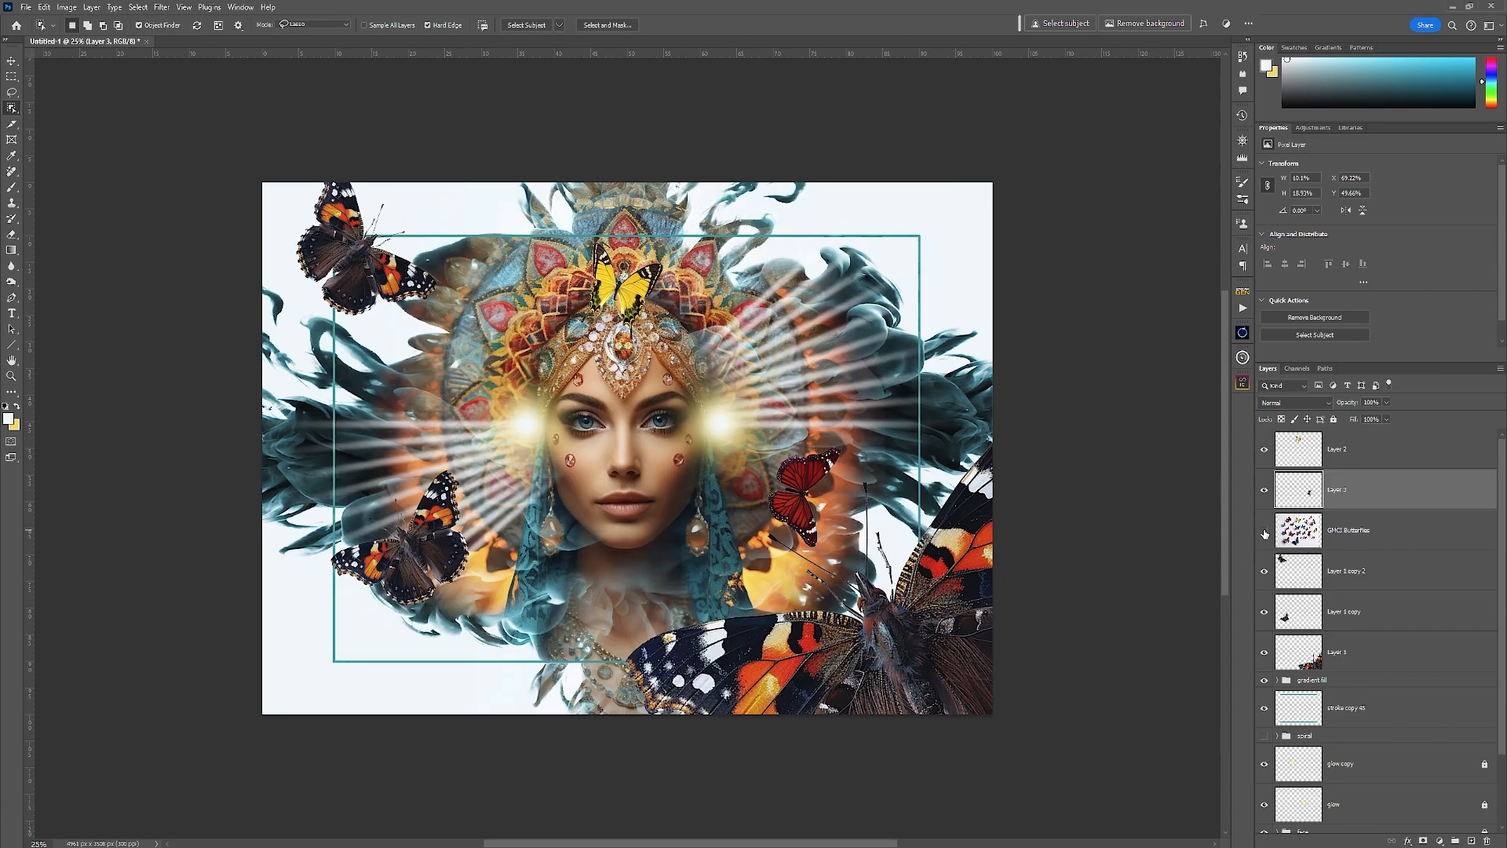
left_click(1264, 532)
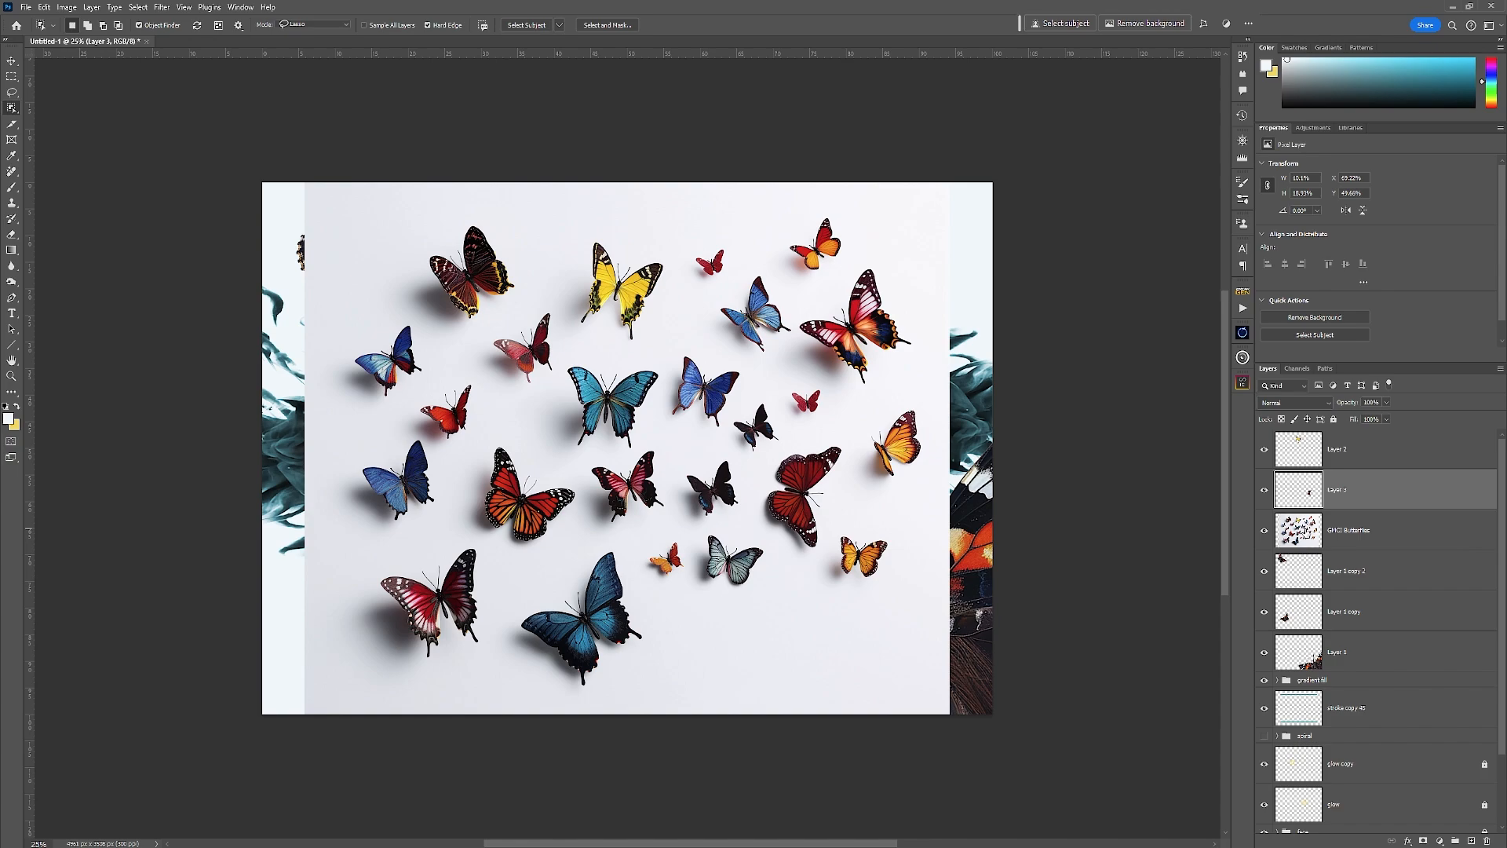
Step: Select the orange butterfly near the right edge of the GMCI Butterflies image and copy it to a new layer
left_click(1306, 533)
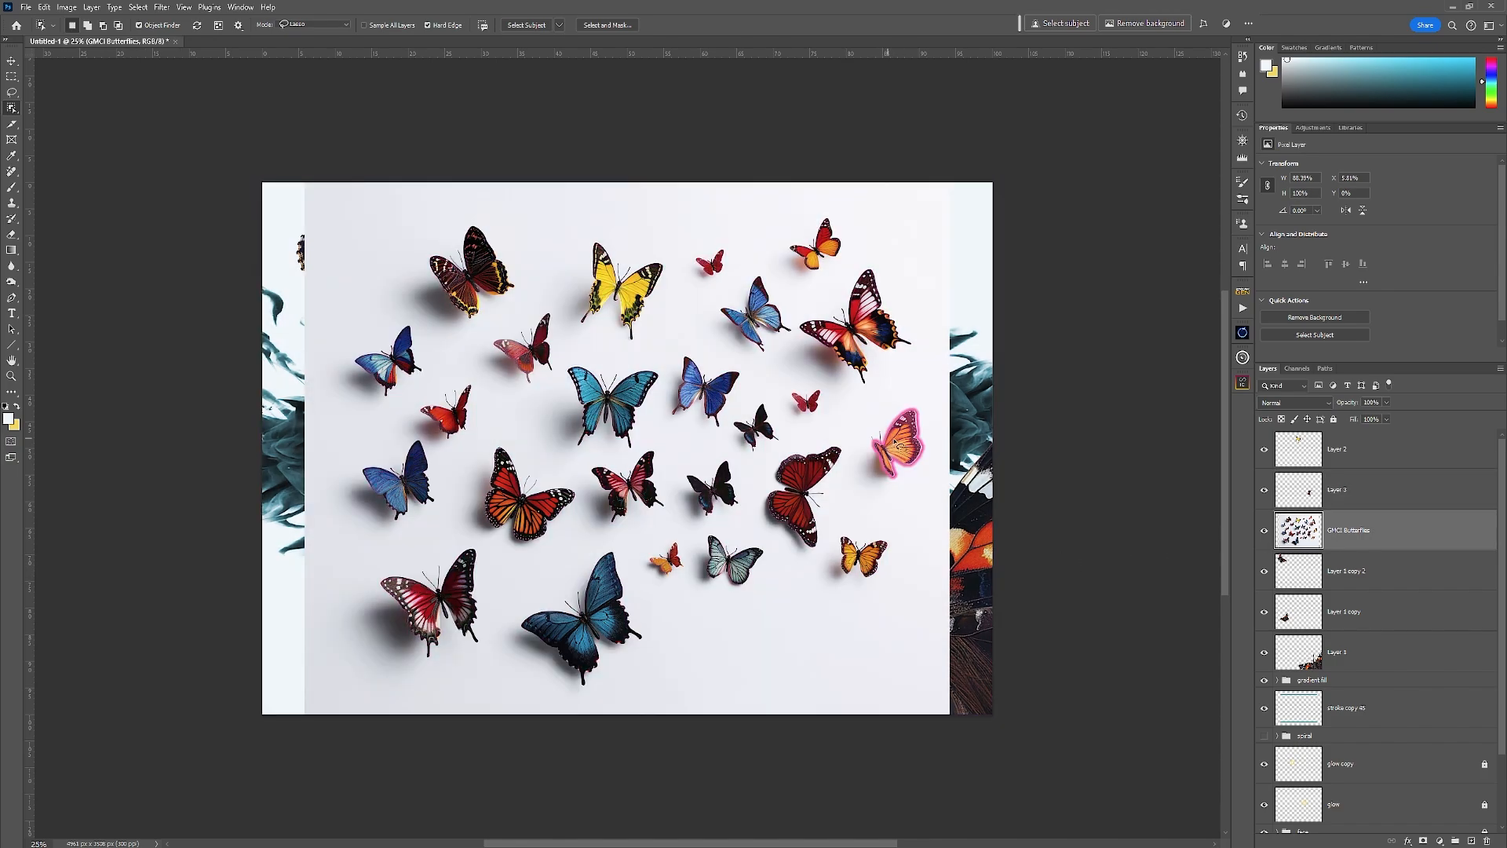
left_click(897, 442)
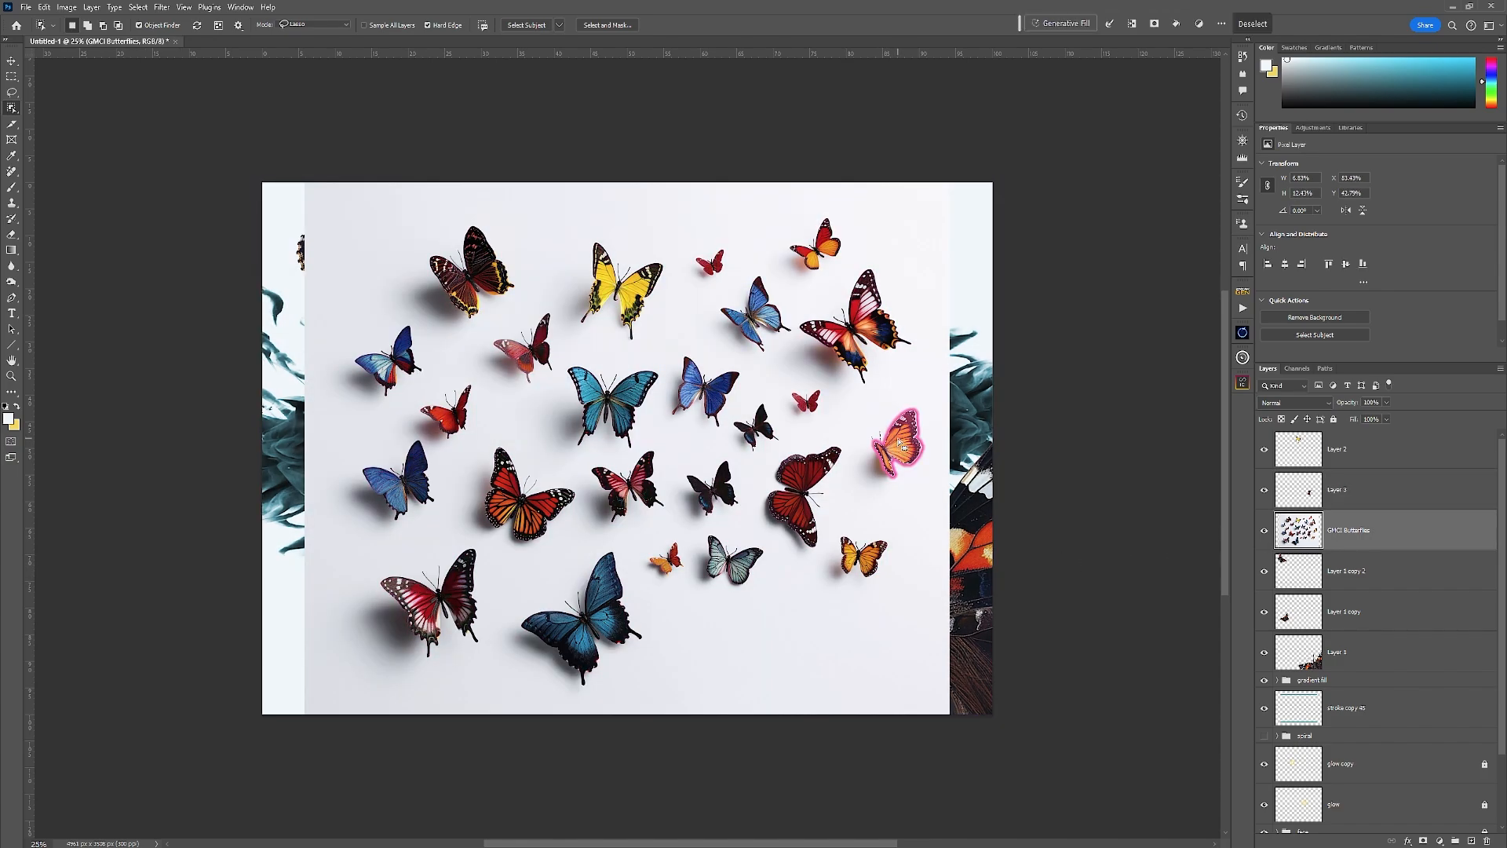
key("ctrl+j")
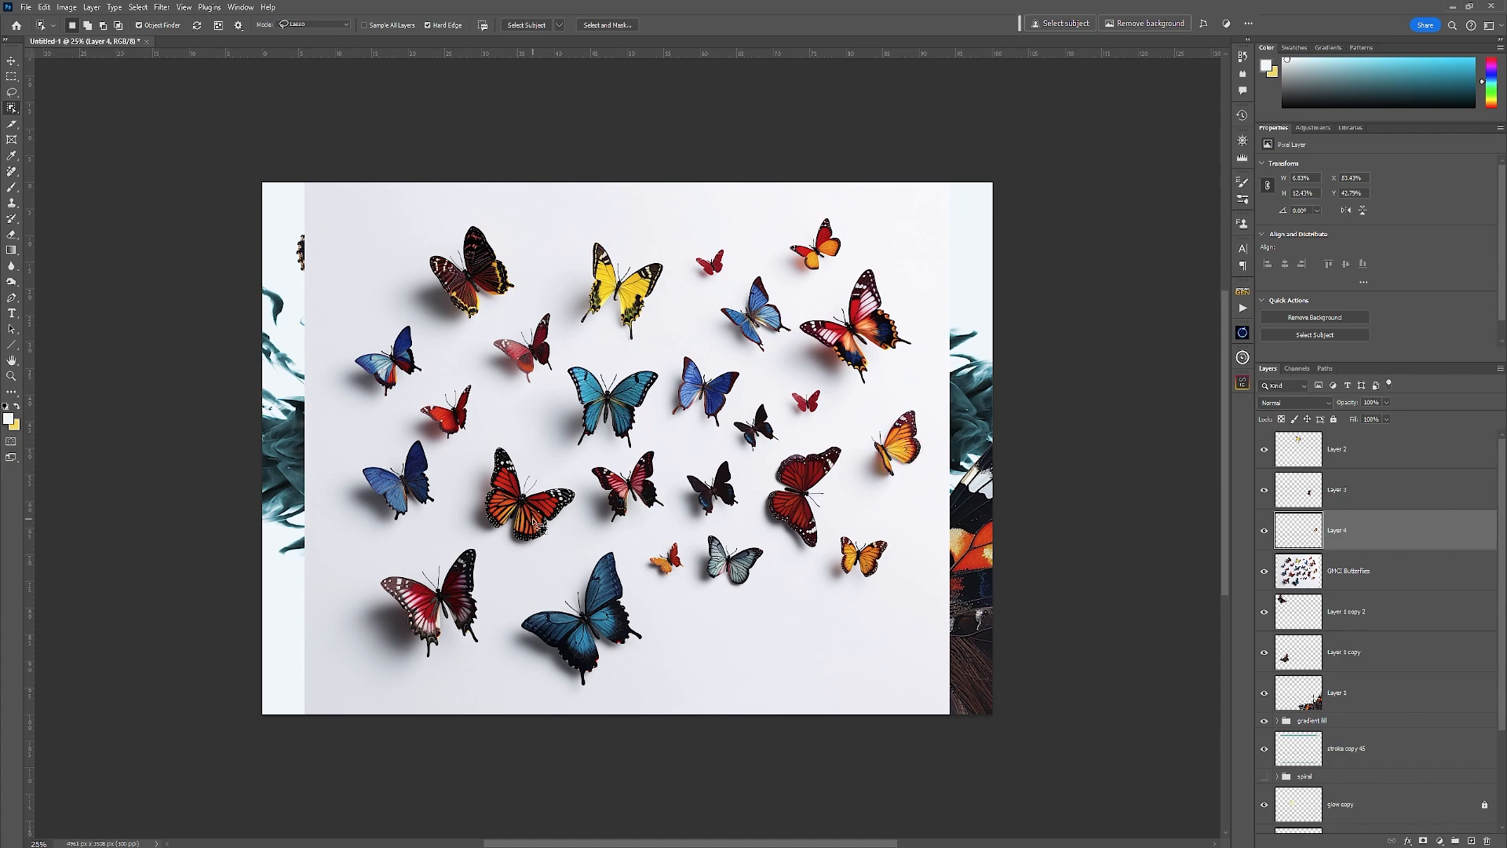
Step: Copy the orange-red monarch butterfly from the GMCI Butterflies layer to a new layer and hide the source layer
left_click(1376, 566)
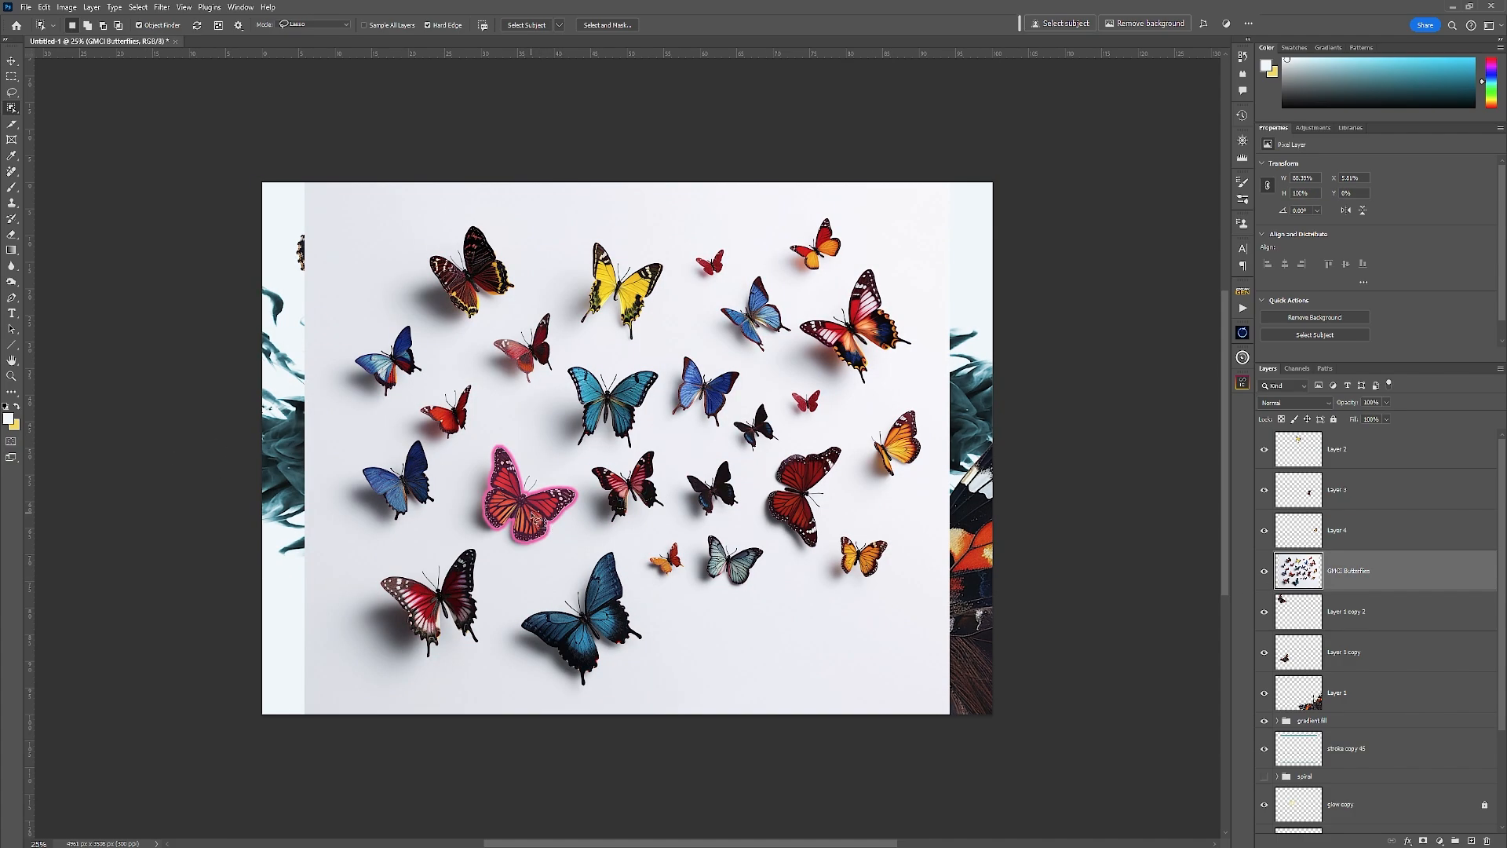
left_click(533, 518)
key("ctrl+j")
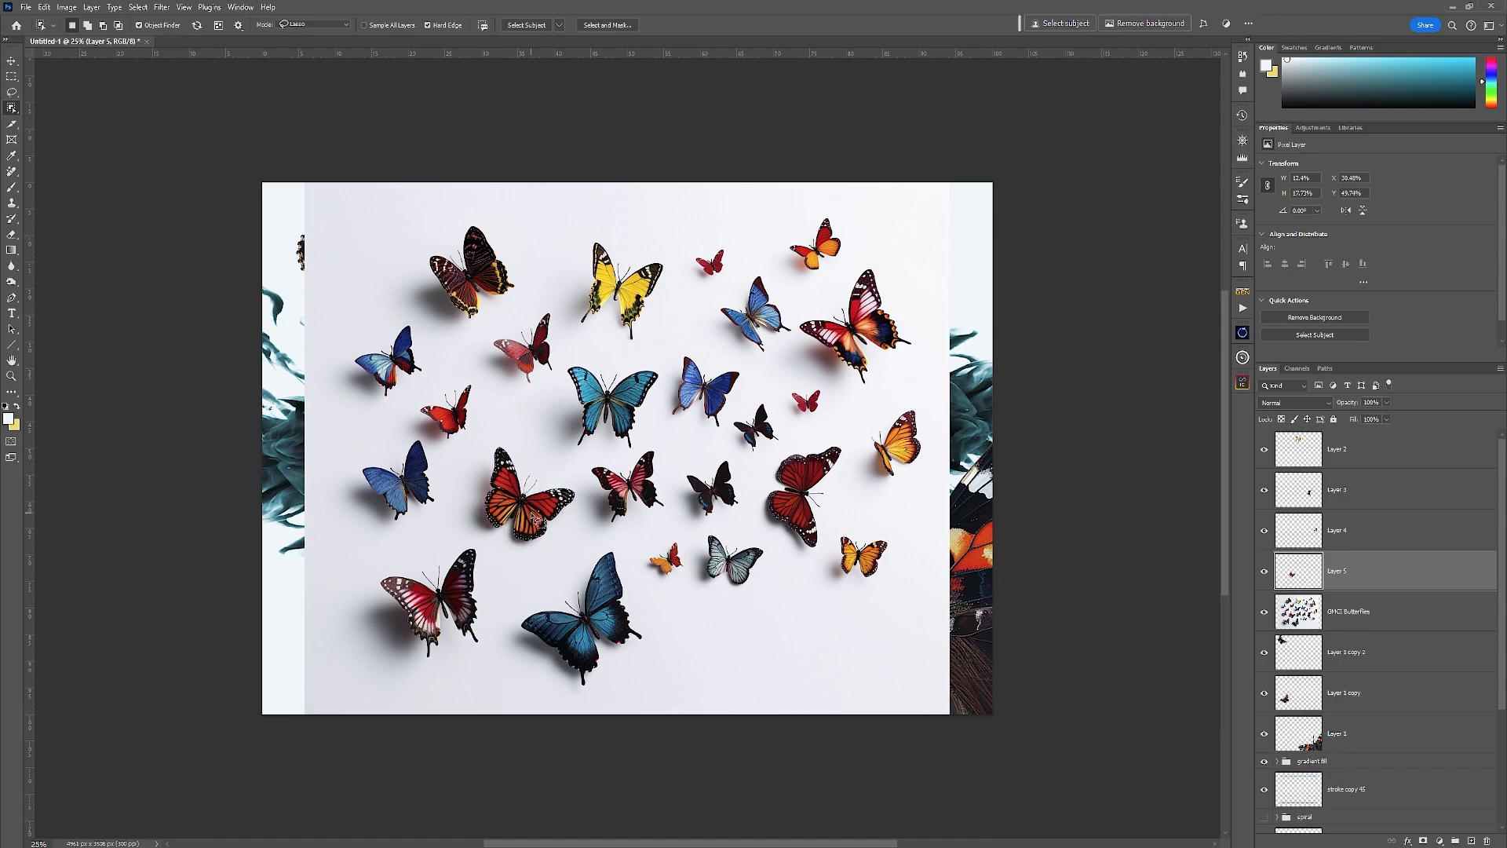
left_click(1264, 611)
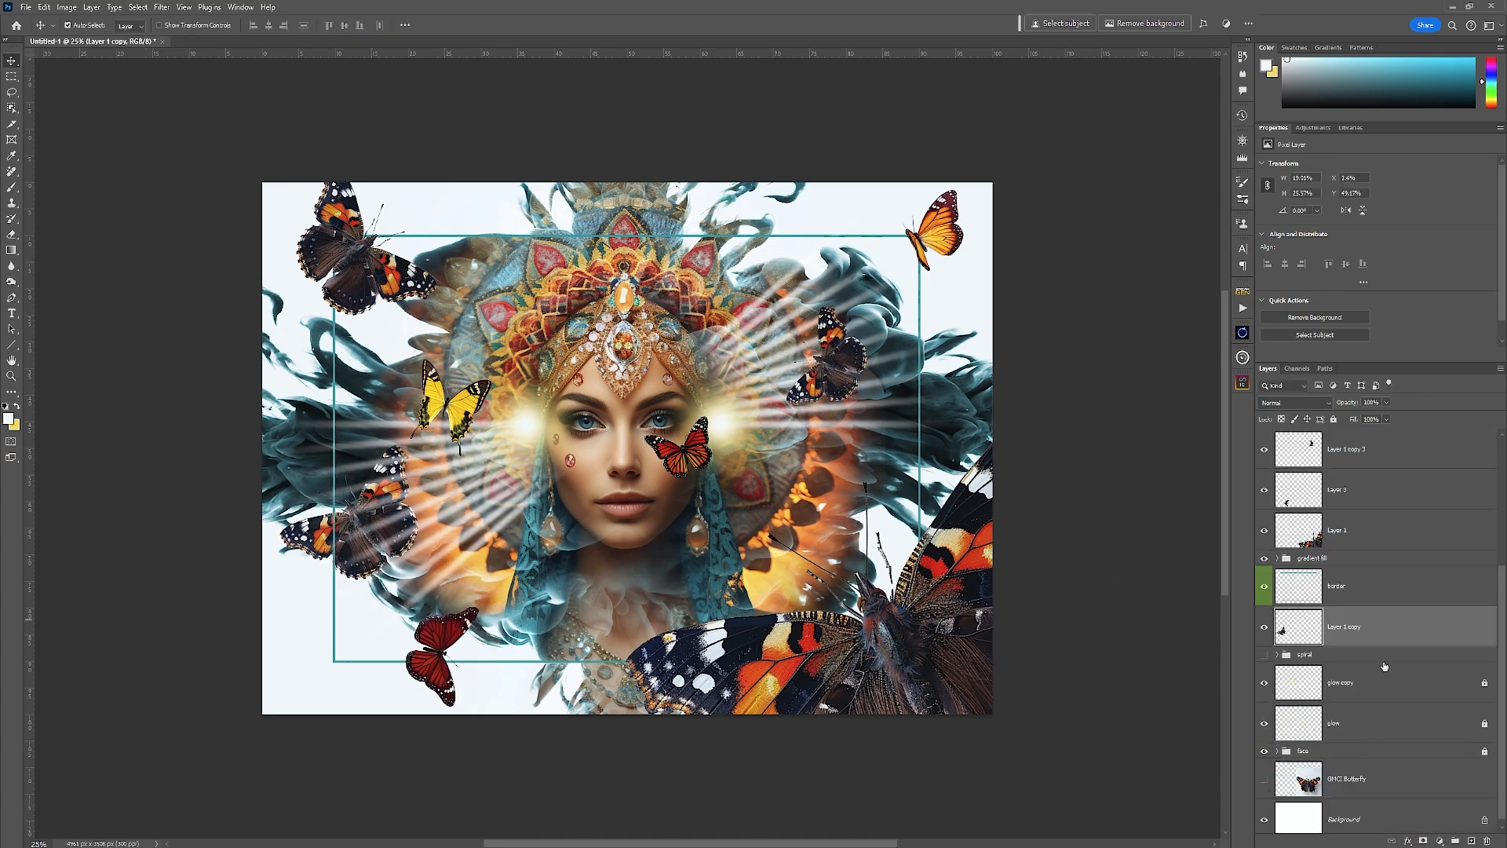
Step: Move the yellow butterfly down and inward so it sits over the light rays beside the woman's cheek
left_click_drag(458, 412, 492, 476)
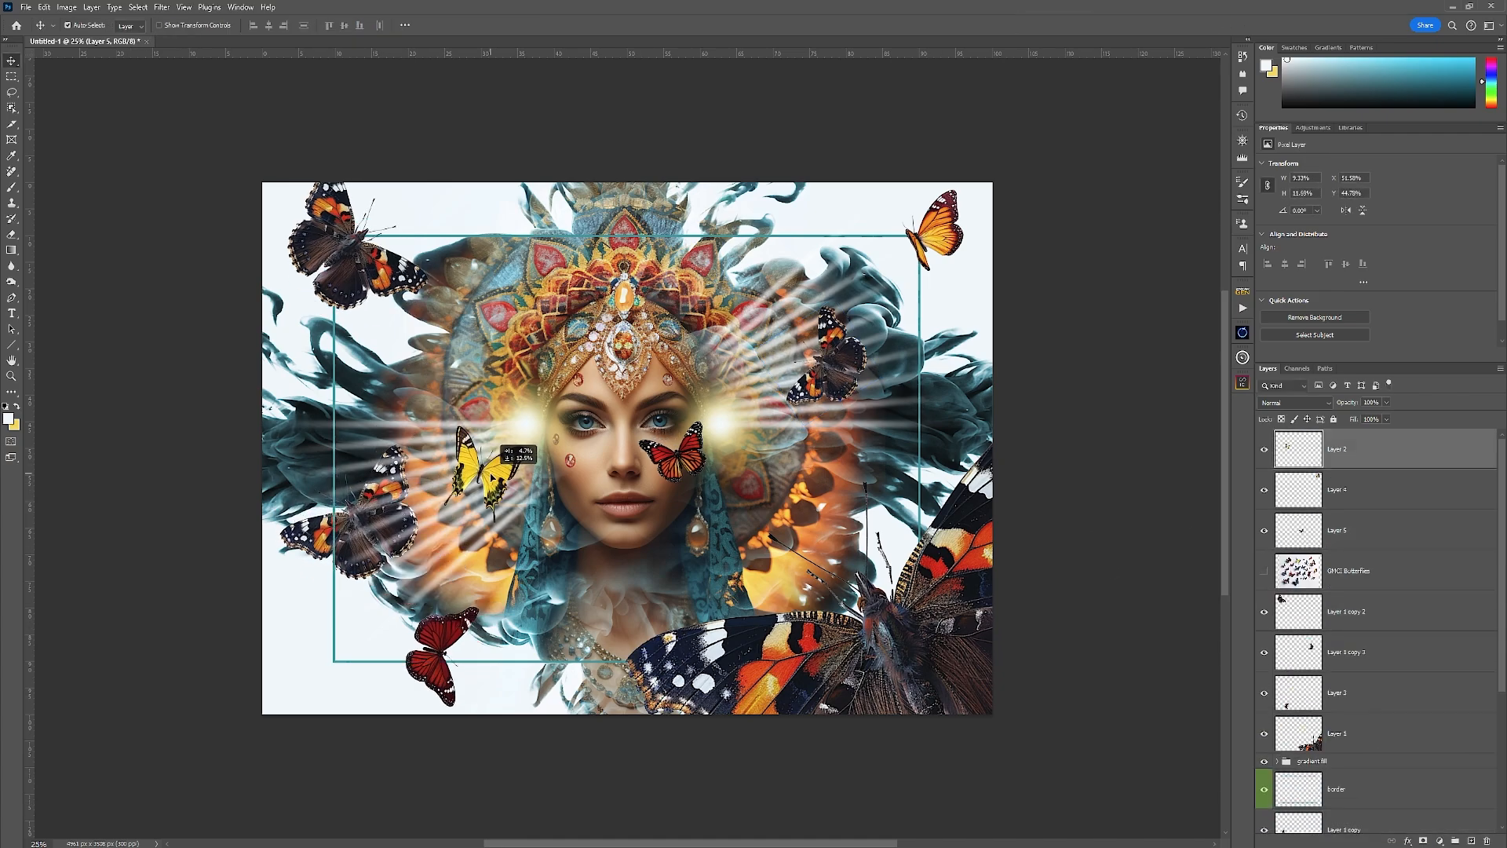
left_click_drag(491, 477, 491, 479)
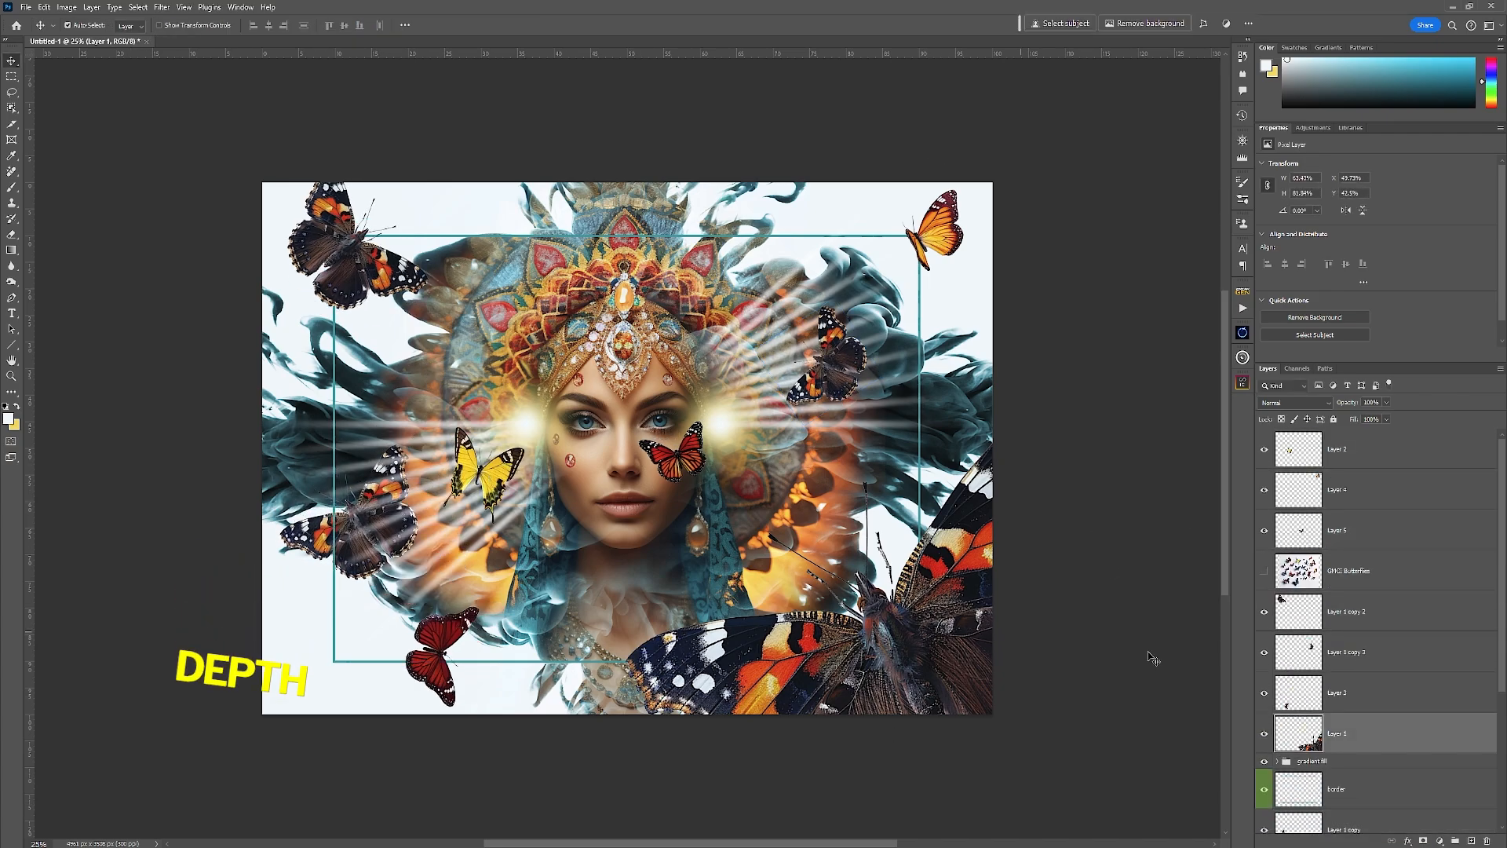
Step: Apply a Gaussian Blur with a 22.2-pixel radius to the large foreground butterfly in the lower-right corner of the artwork
left_click(161, 8)
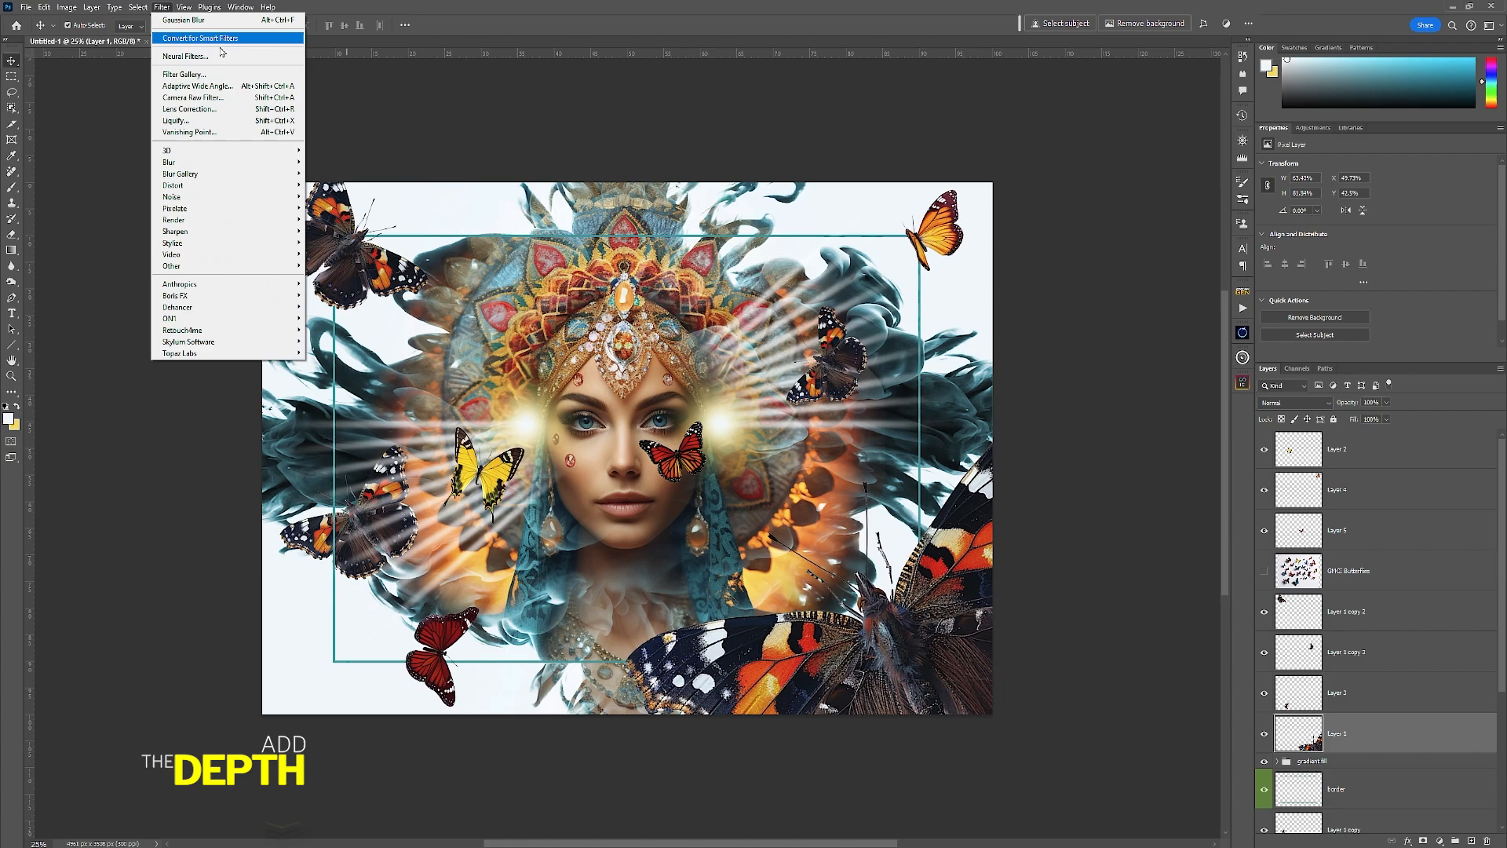
mouse_move(218, 165)
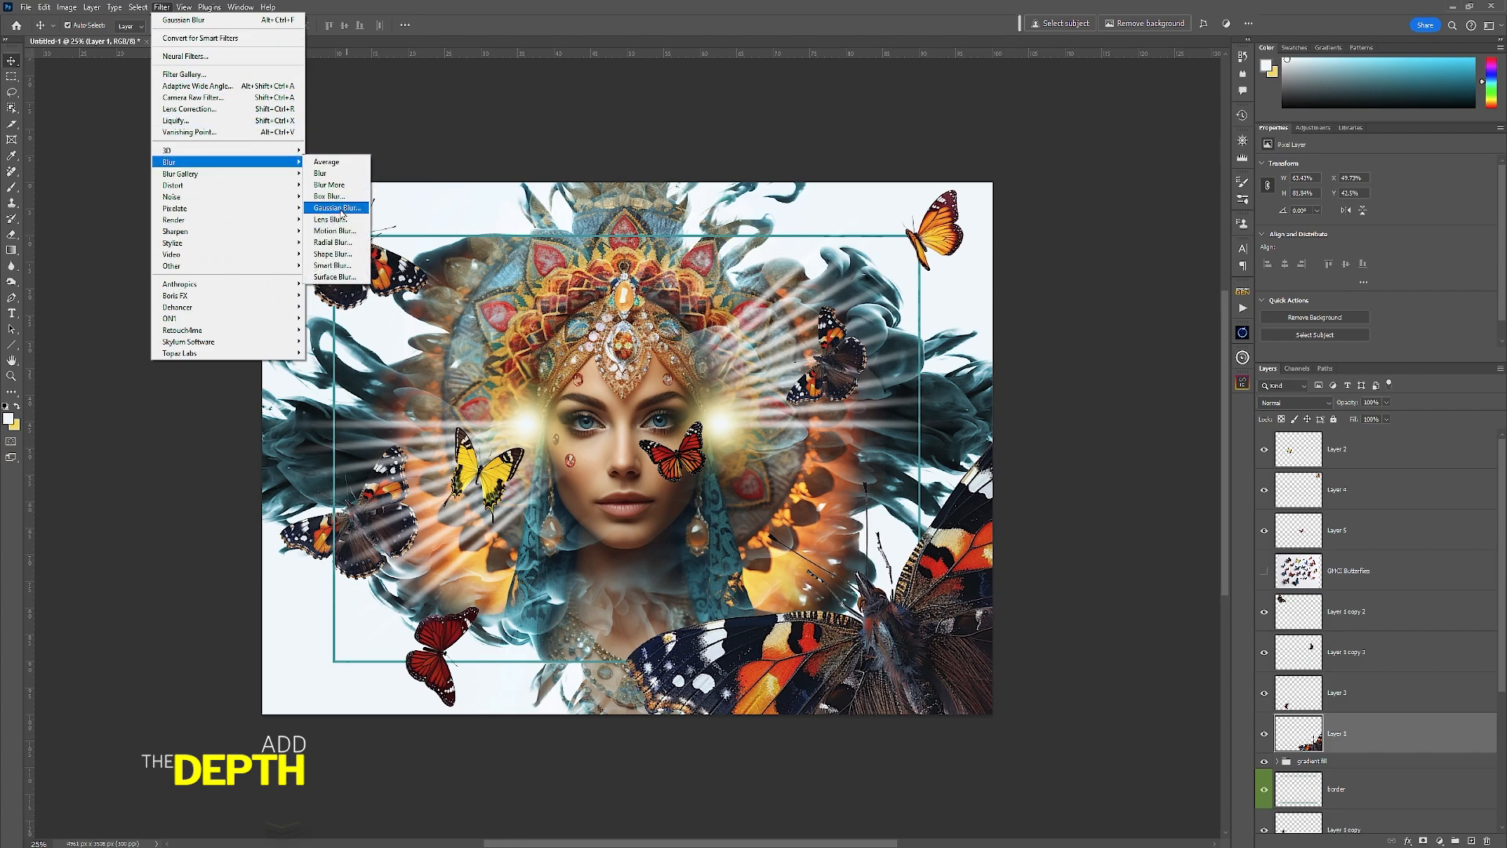
left_click(330, 208)
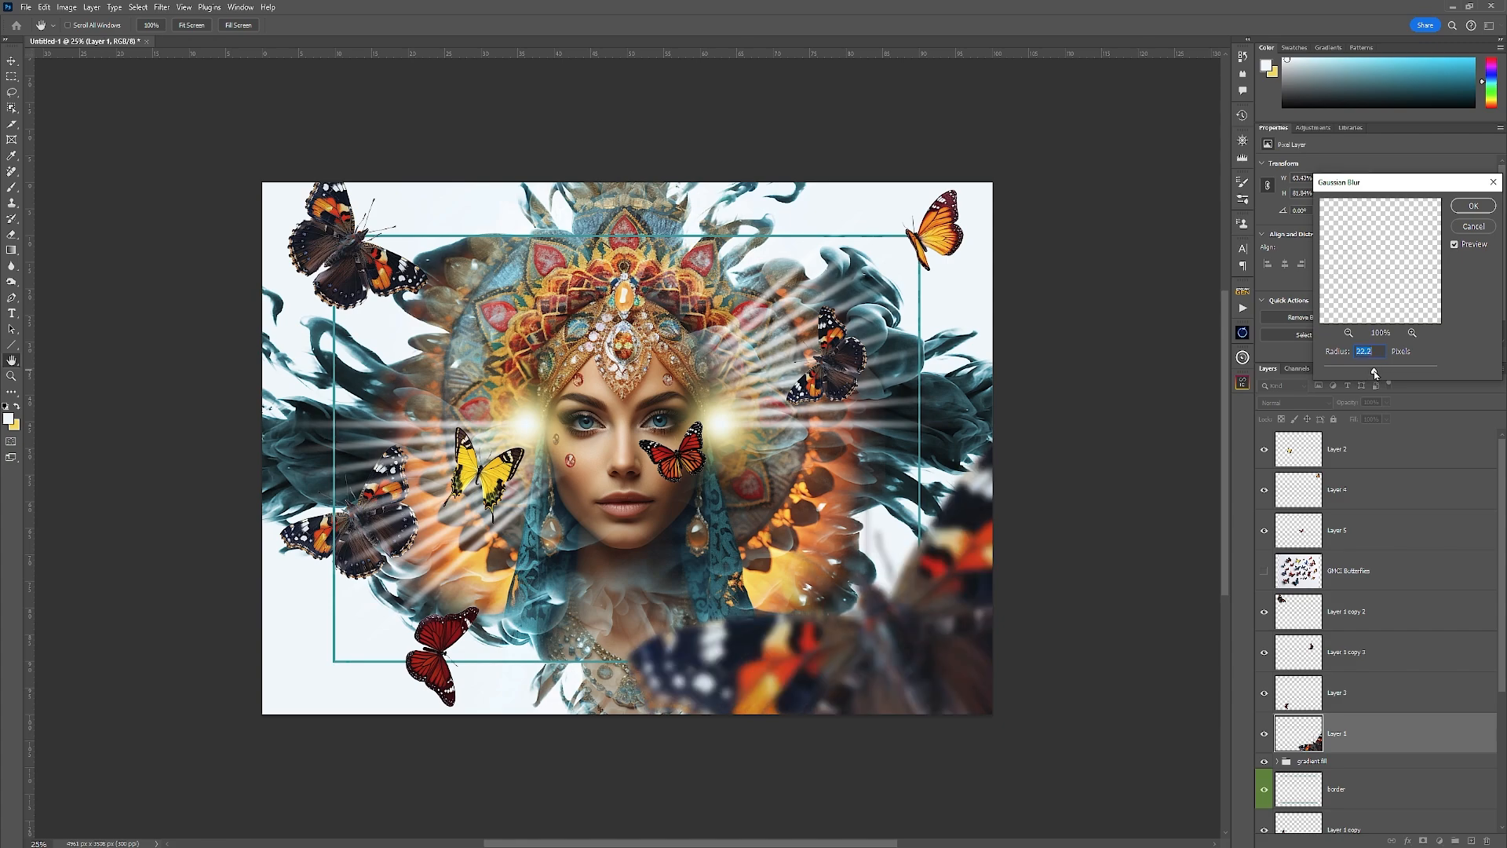
left_click(1473, 206)
Step: Shift the blurred foreground butterfly inward and move its layer to the top of the layer stack
left_click_drag(953, 602, 916, 585)
left_click_drag(1393, 745, 1426, 438)
mouse_move(907, 624)
left_mouse_down()
mouse_move(902, 659)
mouse_move(898, 644)
left_mouse_up()
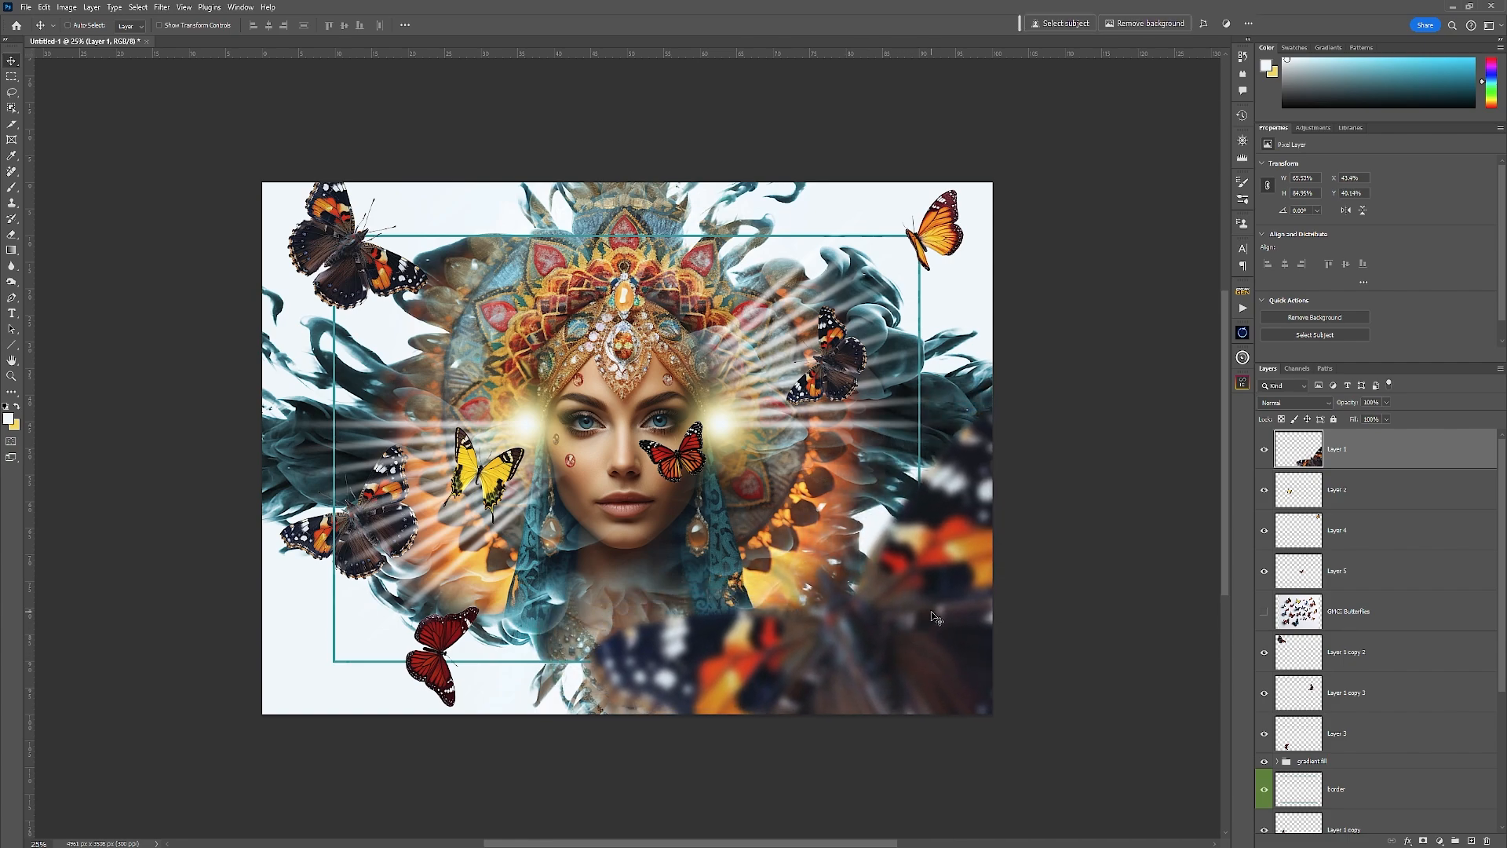
Step: Rotate the blurred foreground butterfly slightly clockwise, by about 3.5°, and reposition it in the lower-right corner of the artwork
key("ctrl+t")
left_click_drag(1107, 524, 1091, 434)
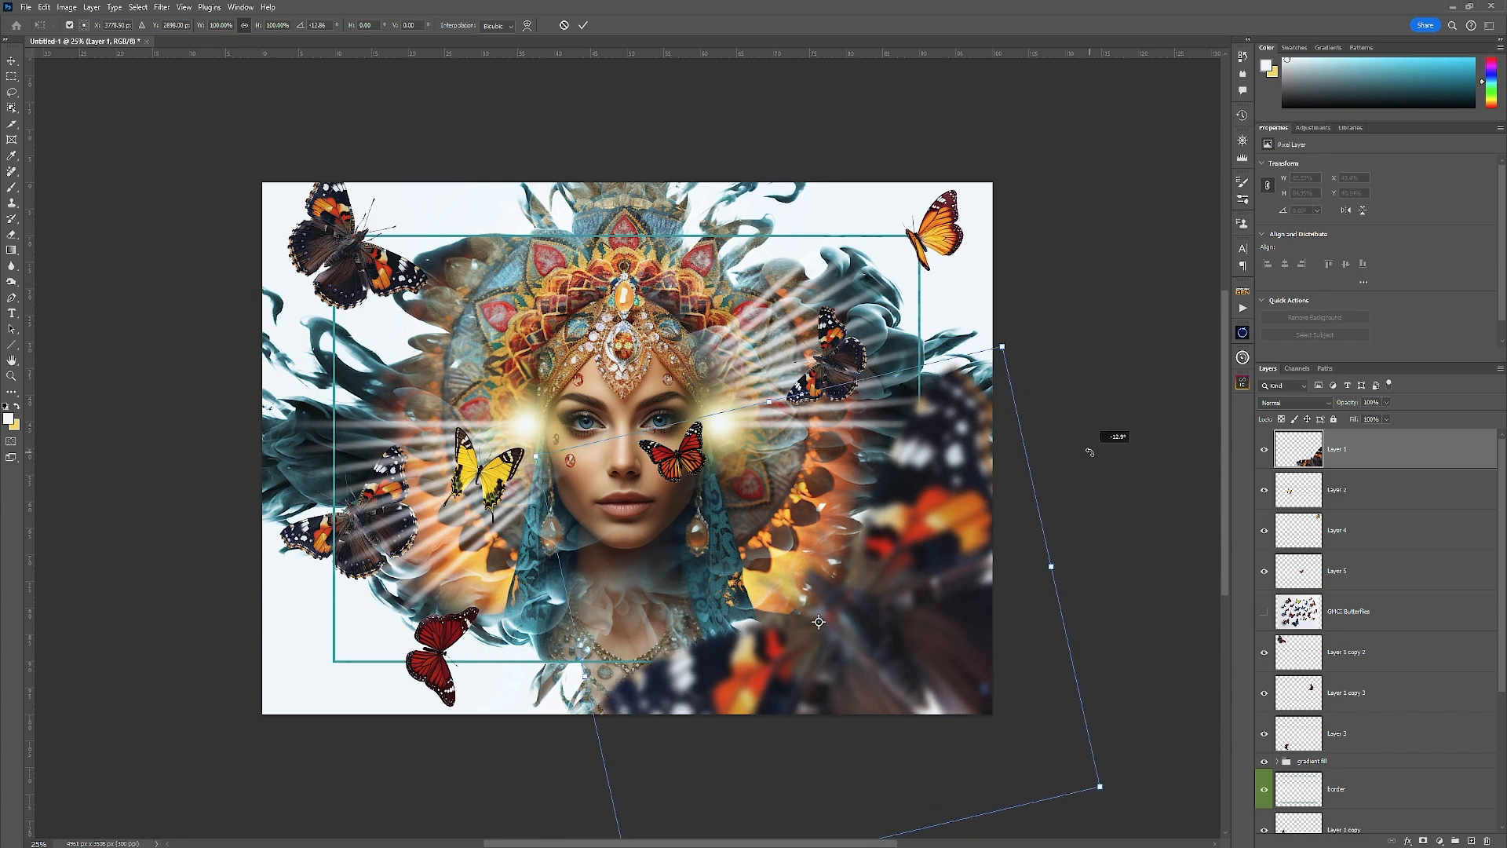
mouse_move(970, 618)
left_mouse_down()
mouse_move(982, 638)
mouse_move(952, 618)
left_mouse_up()
left_click_drag(1044, 577, 1052, 626)
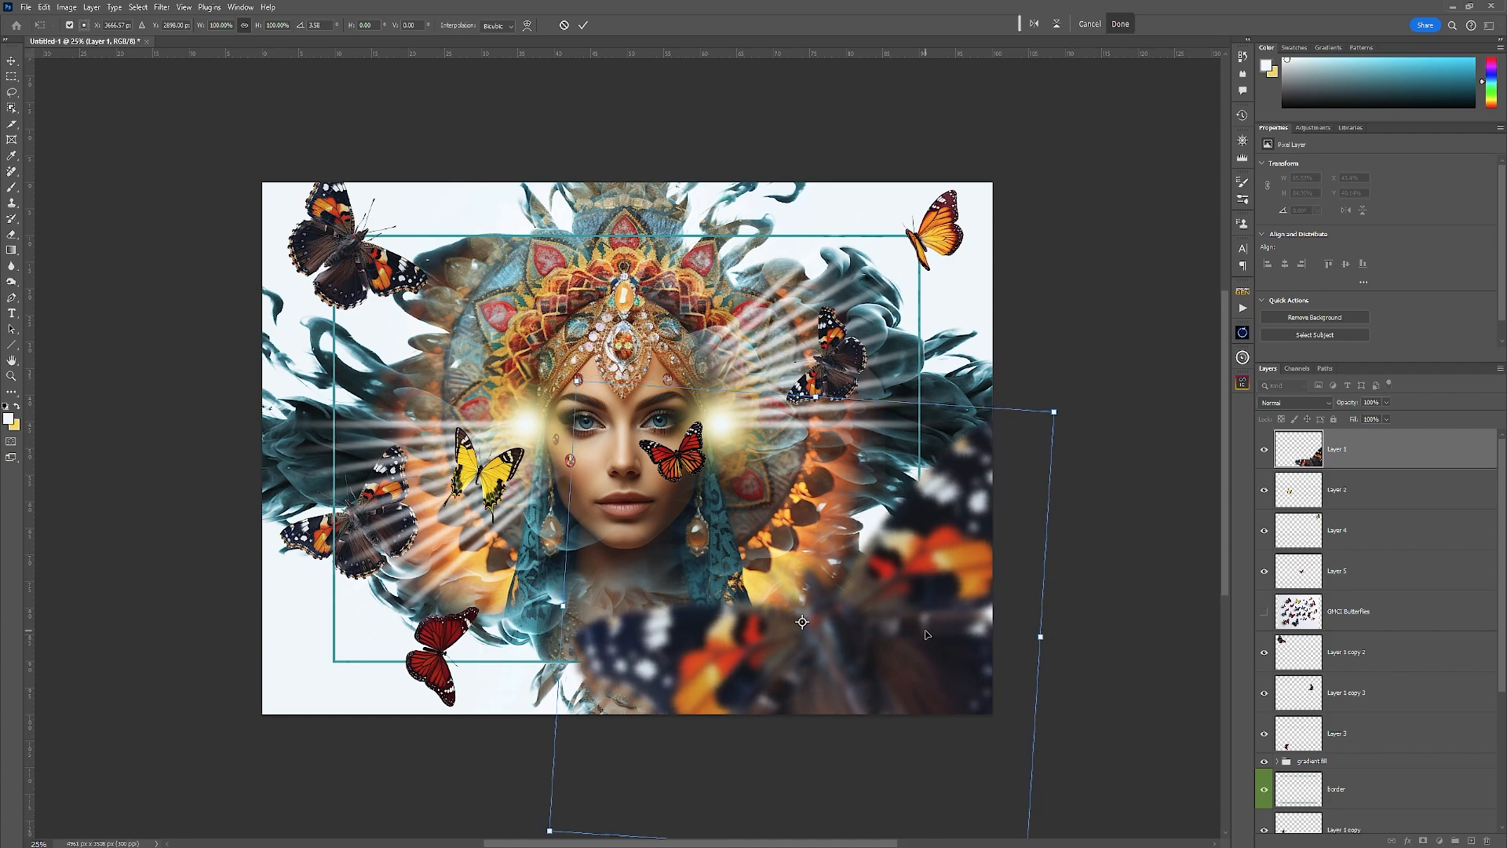
left_click_drag(926, 634, 948, 621)
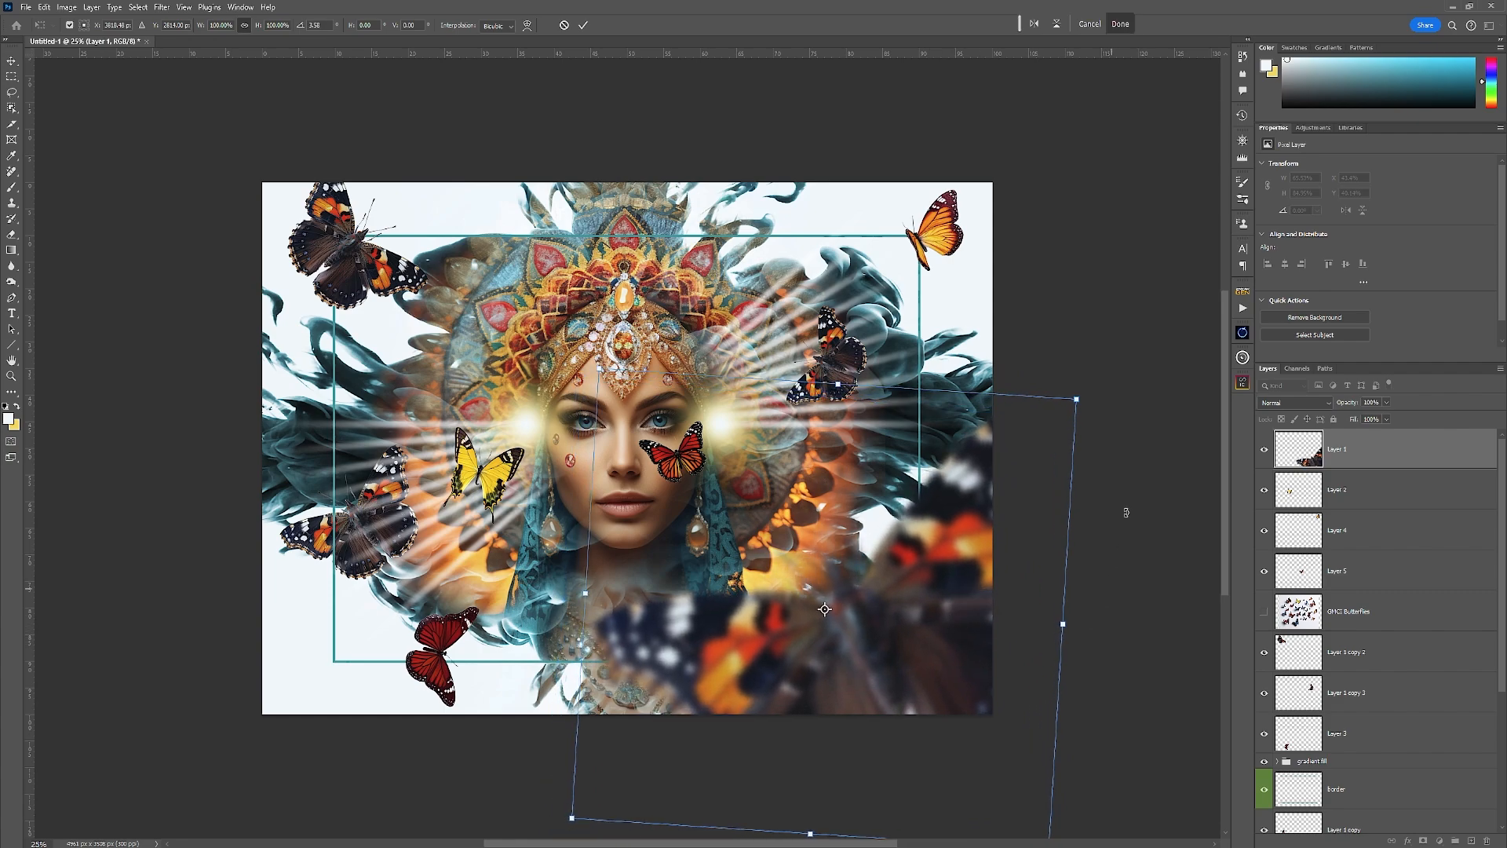
left_click(582, 26)
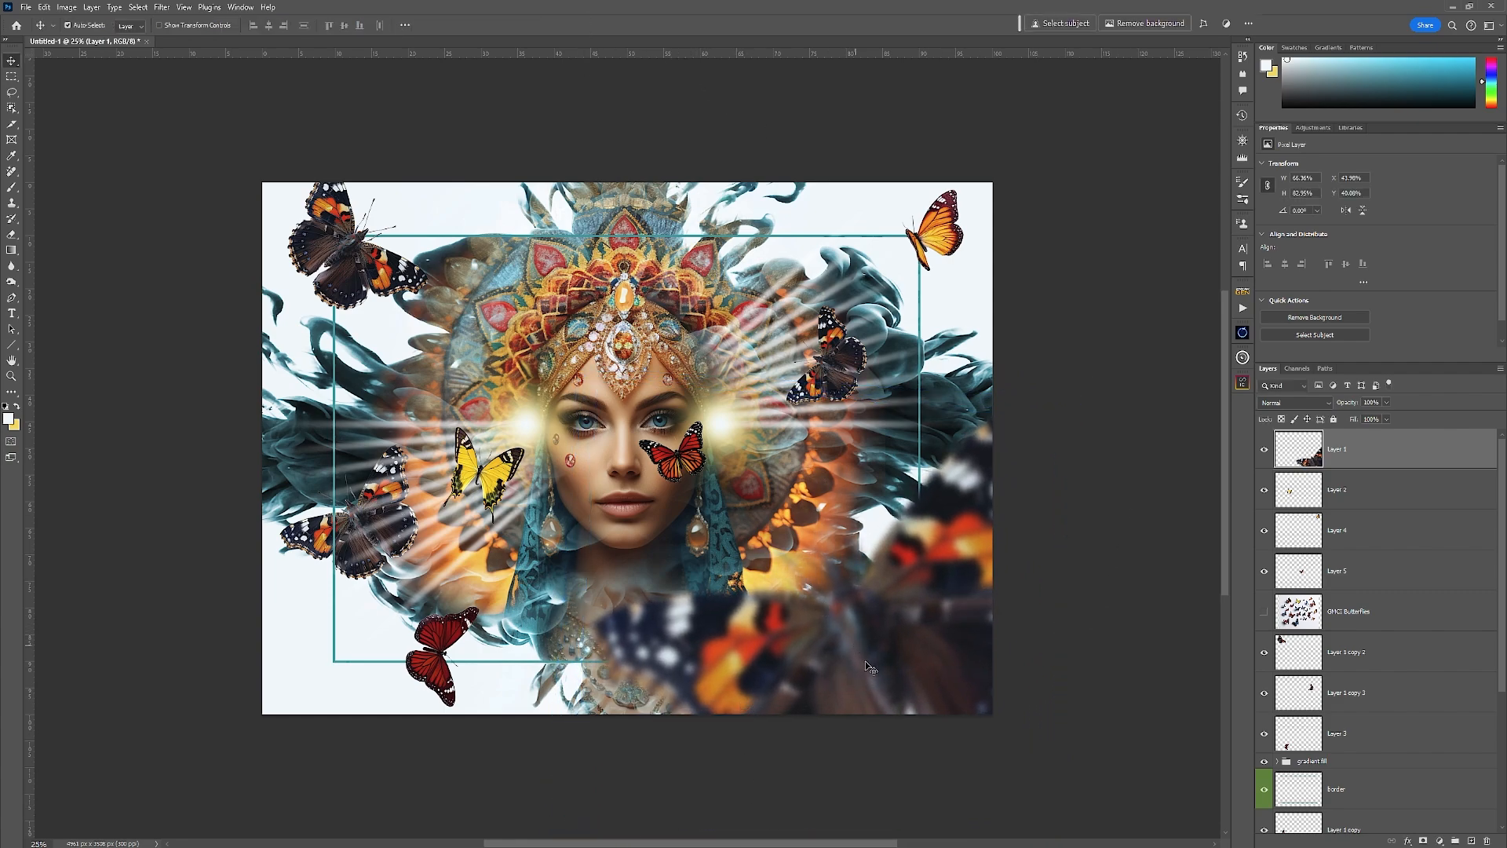
Step: Move the dark butterfly right of the face lower, enlarge it to about 156% and rotate it about 15° counterclockwise
left_click_drag(860, 369, 891, 445)
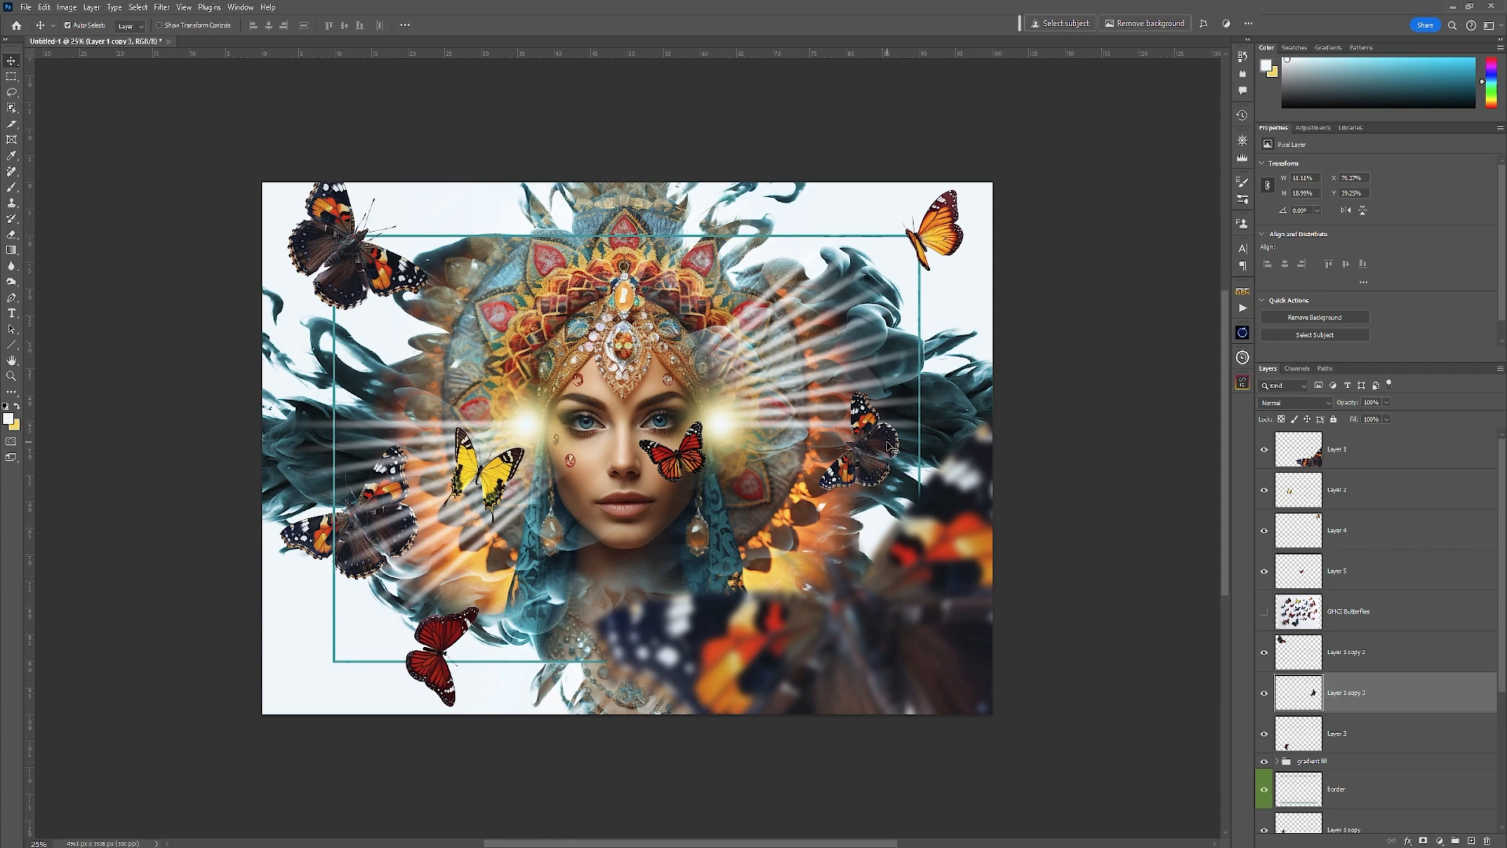
key("ctrl+t")
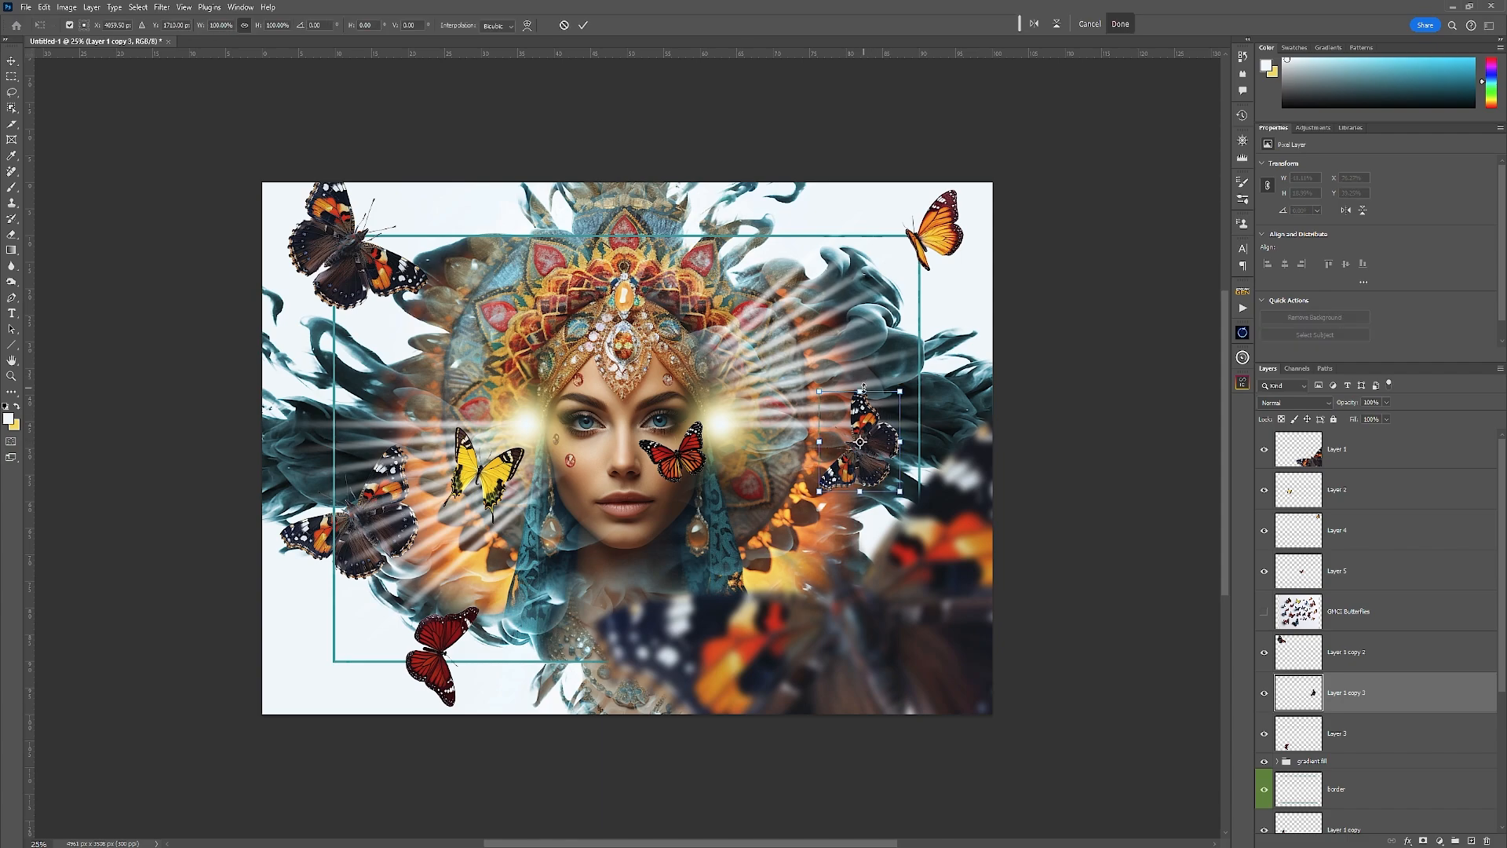
left_click_drag(864, 388, 864, 331)
left_click_drag(880, 425, 950, 410)
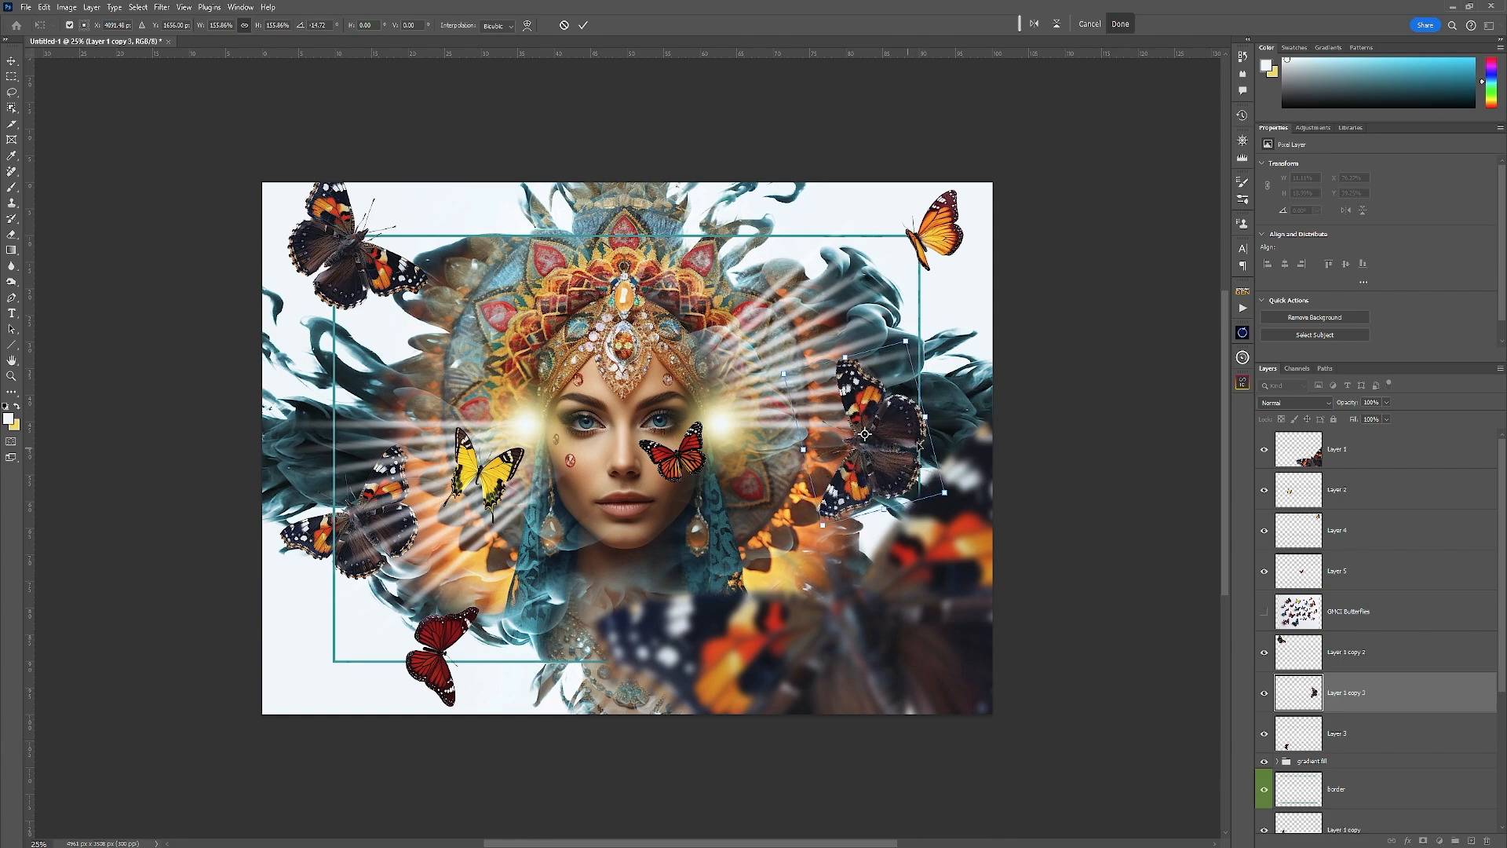
left_click(583, 25)
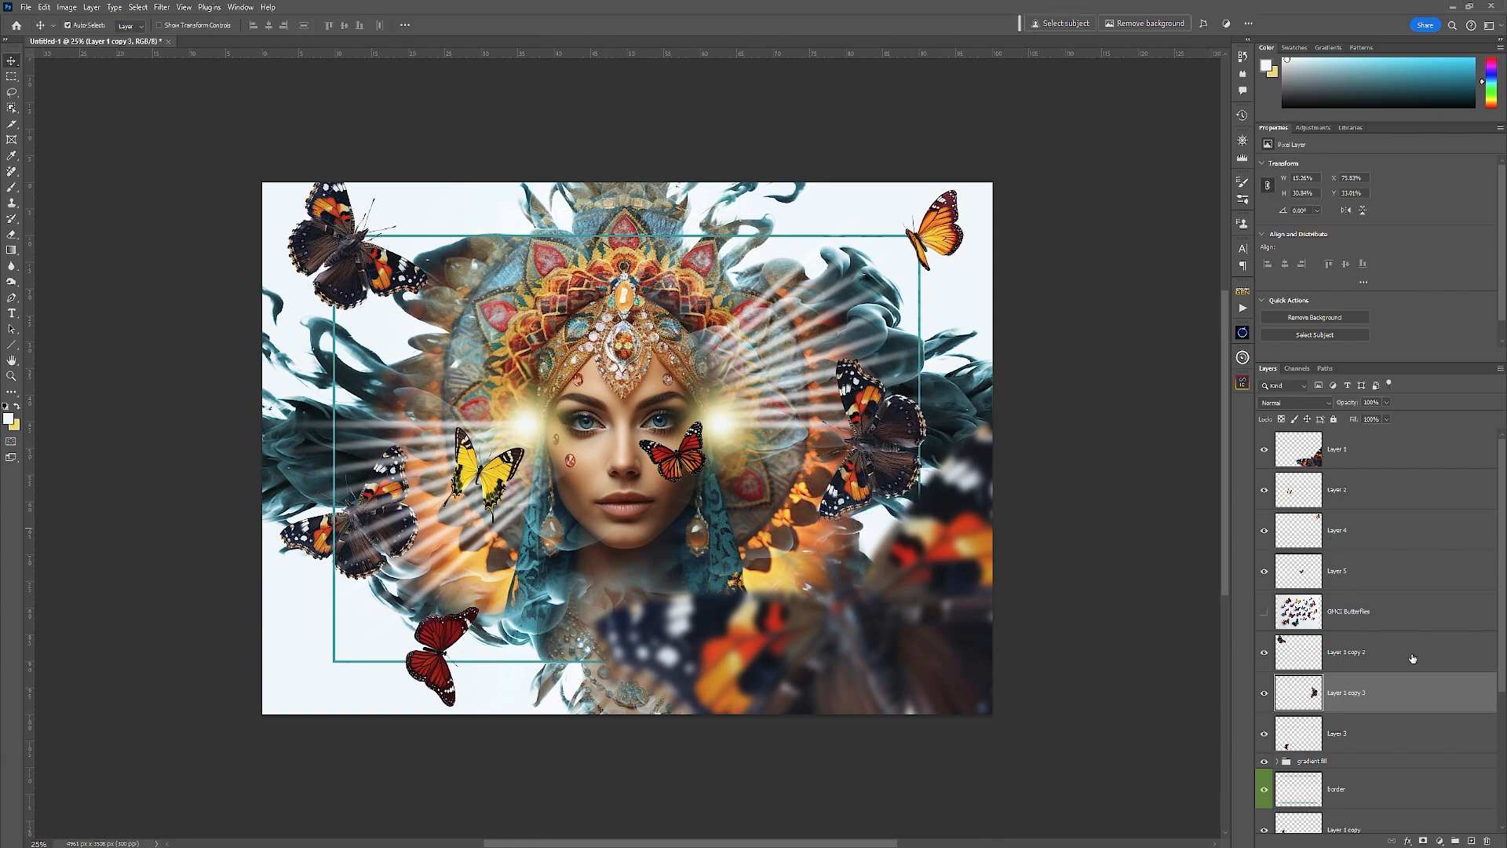
Step: Apply a Gaussian Blur with a 7.4-pixel radius to the enlarged dark butterfly right of the face
left_click(161, 8)
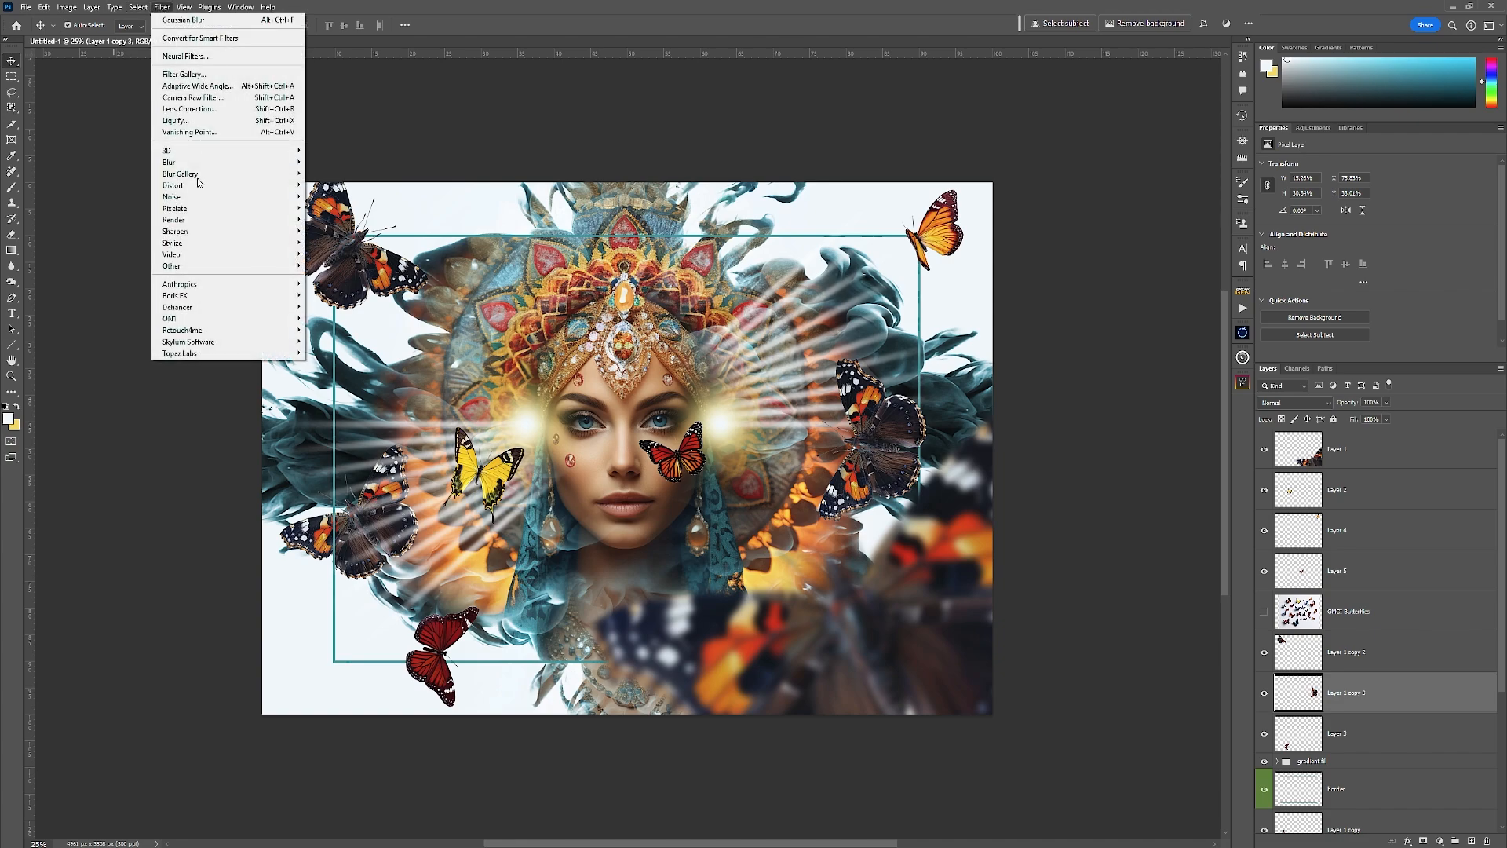
mouse_move(253, 165)
left_click(331, 208)
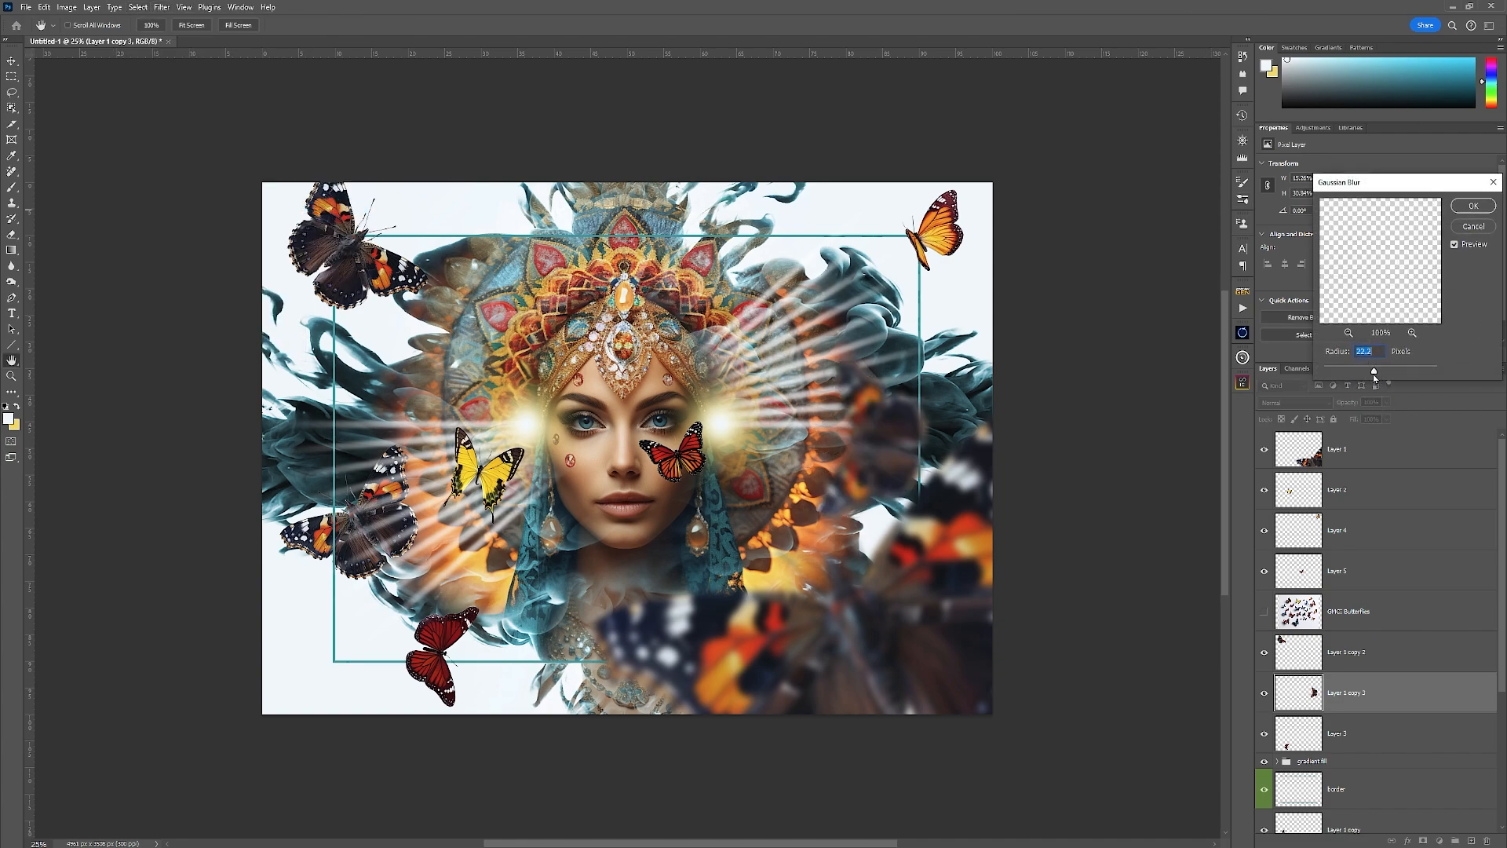
left_click_drag(1372, 374, 1363, 374)
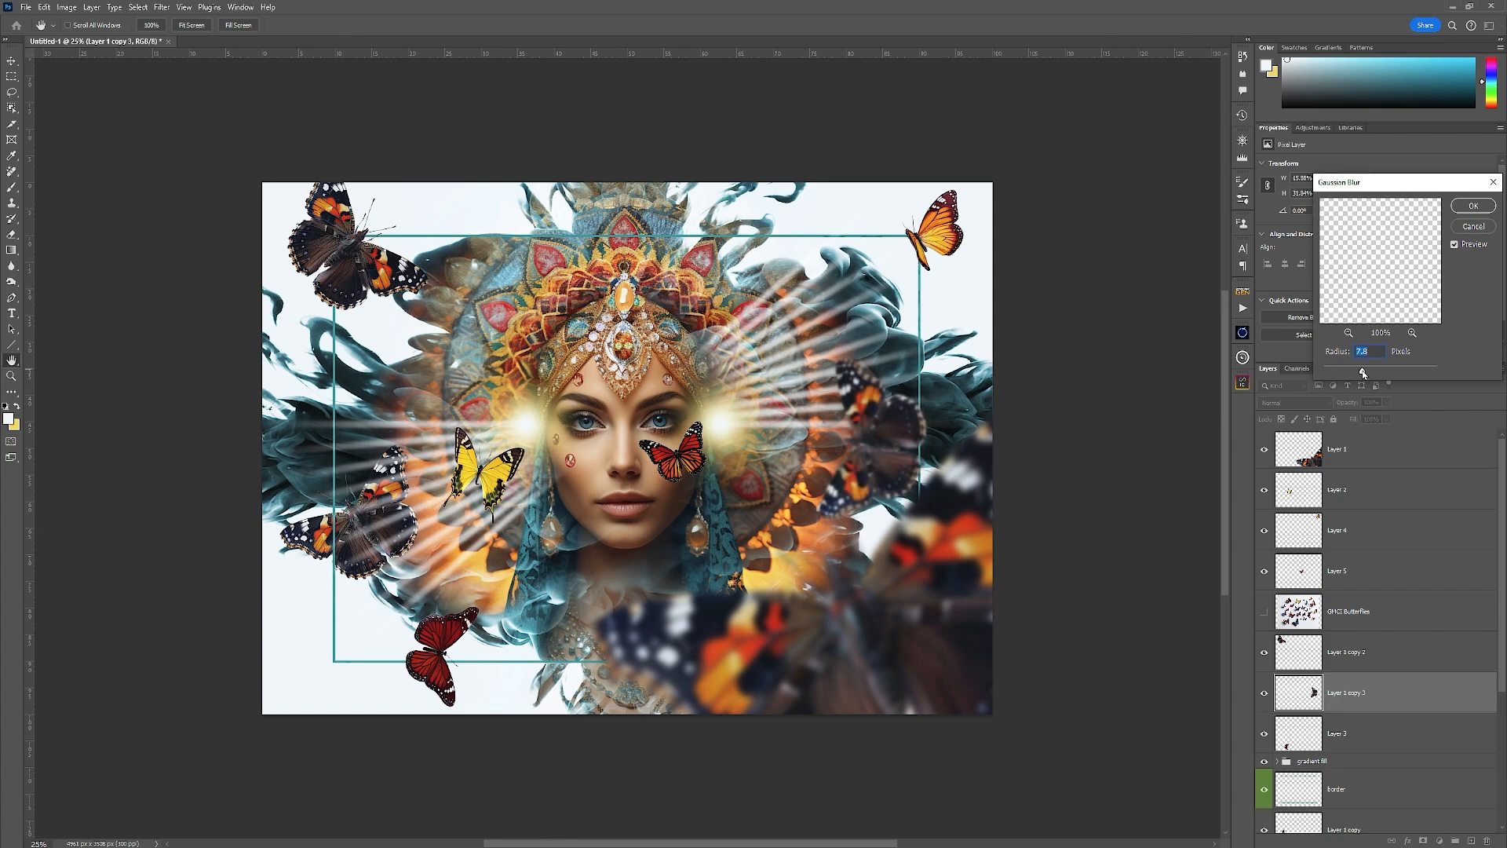
left_click_drag(1363, 373, 1362, 374)
left_click(1473, 205)
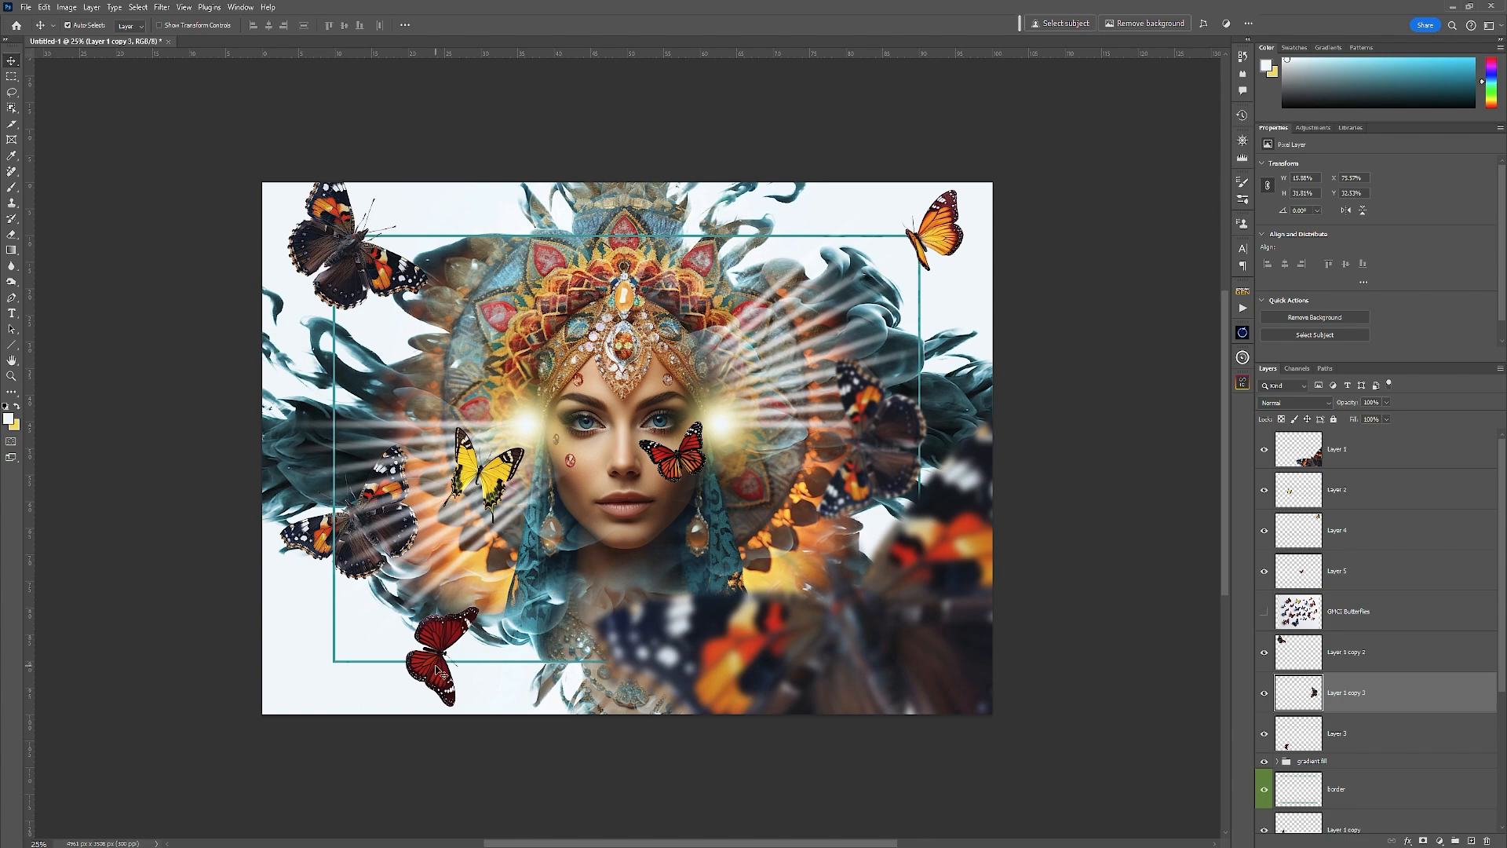
Step: Try repeating the last Gaussian Blur on the dark red butterfly and nudging it, and undo both changes
key("alt+bracketleft")
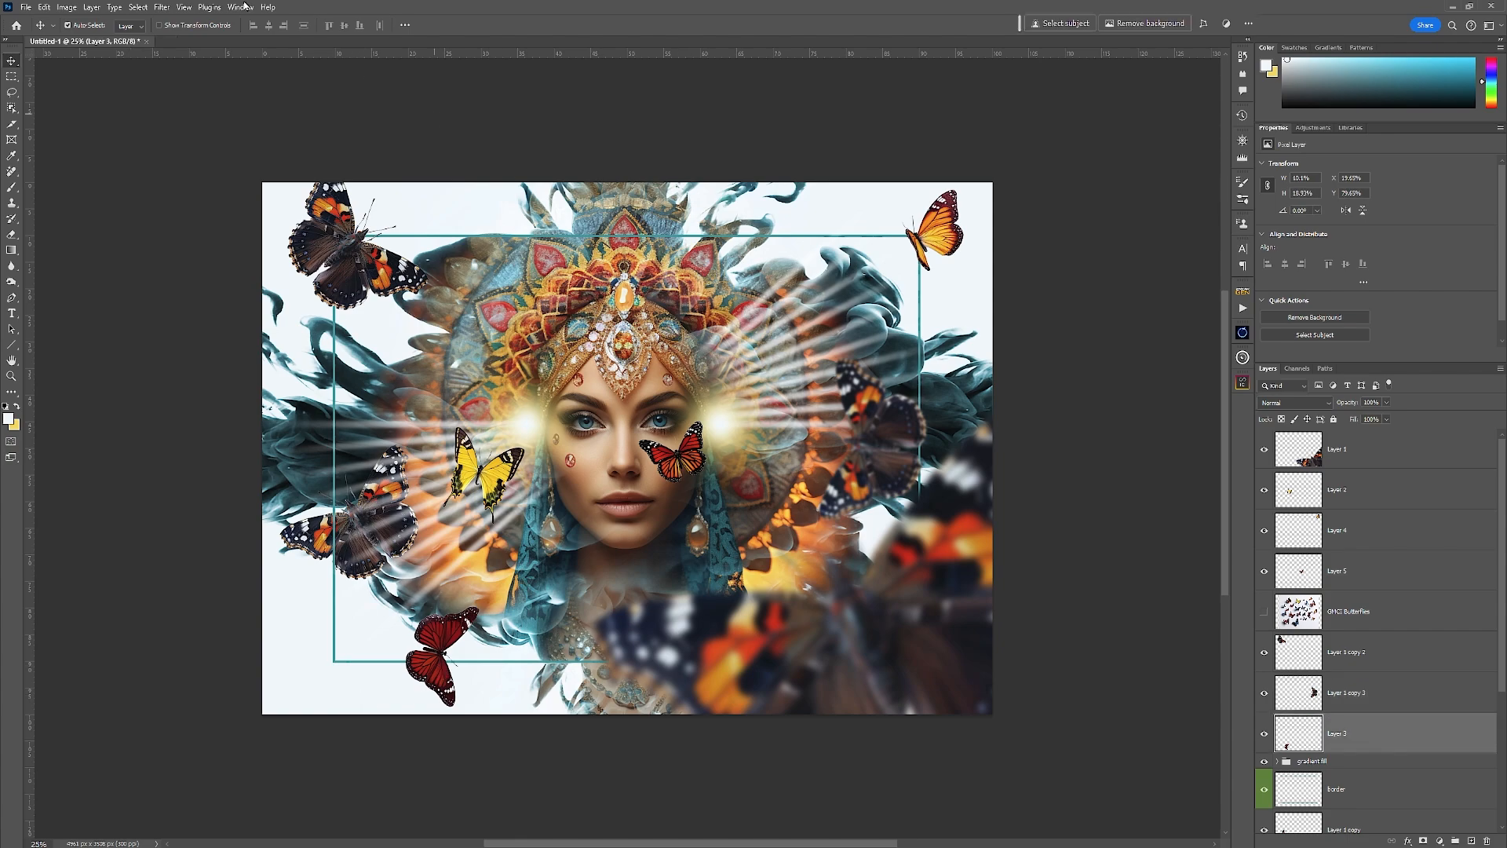
left_click(163, 8)
left_click(185, 24)
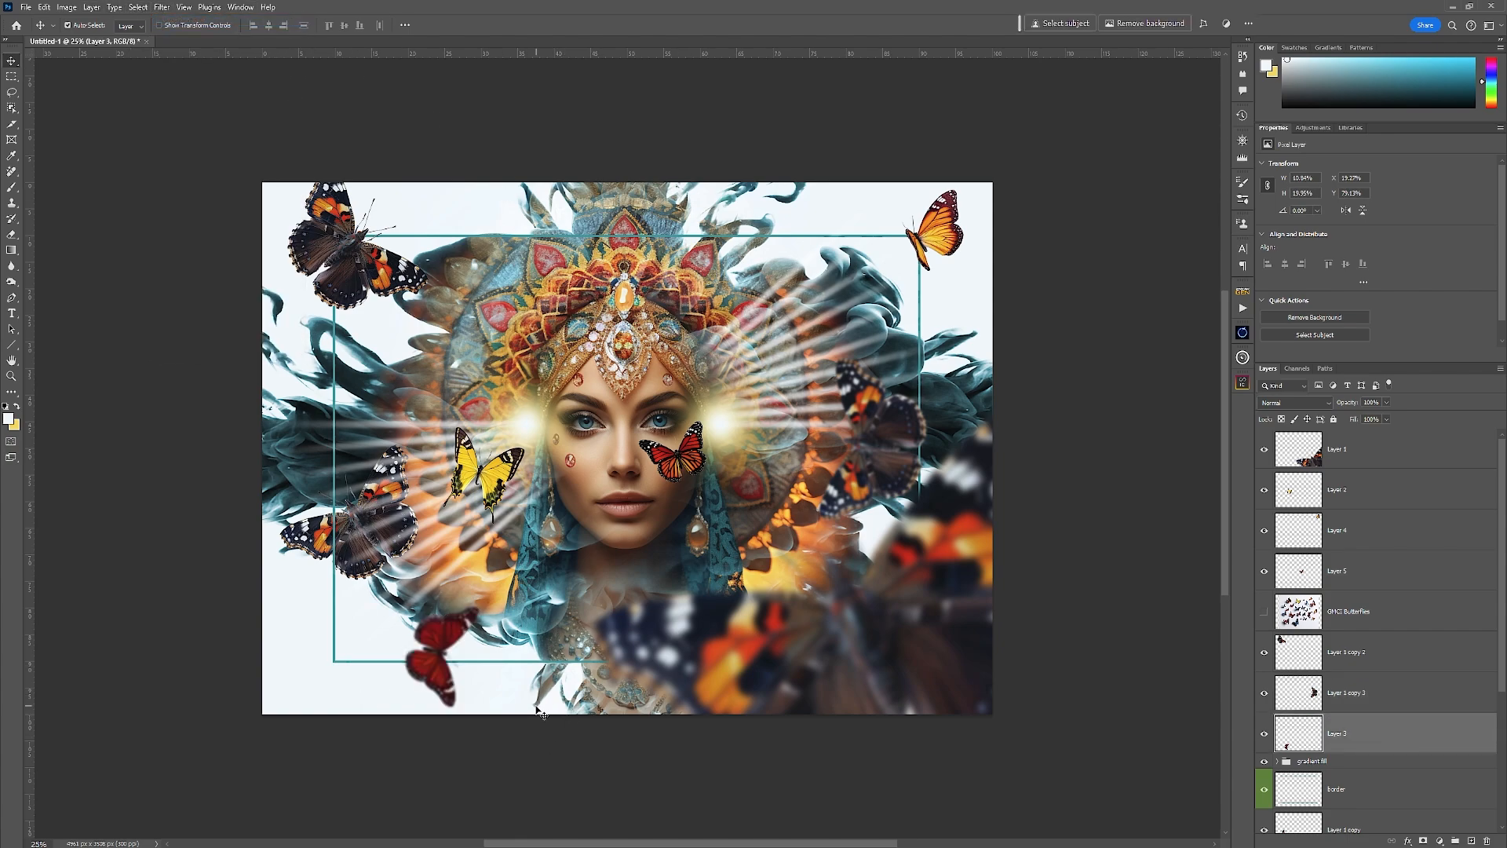
mouse_move(451, 642)
left_mouse_down()
mouse_move(632, 567)
mouse_move(479, 606)
mouse_move(453, 636)
left_mouse_up()
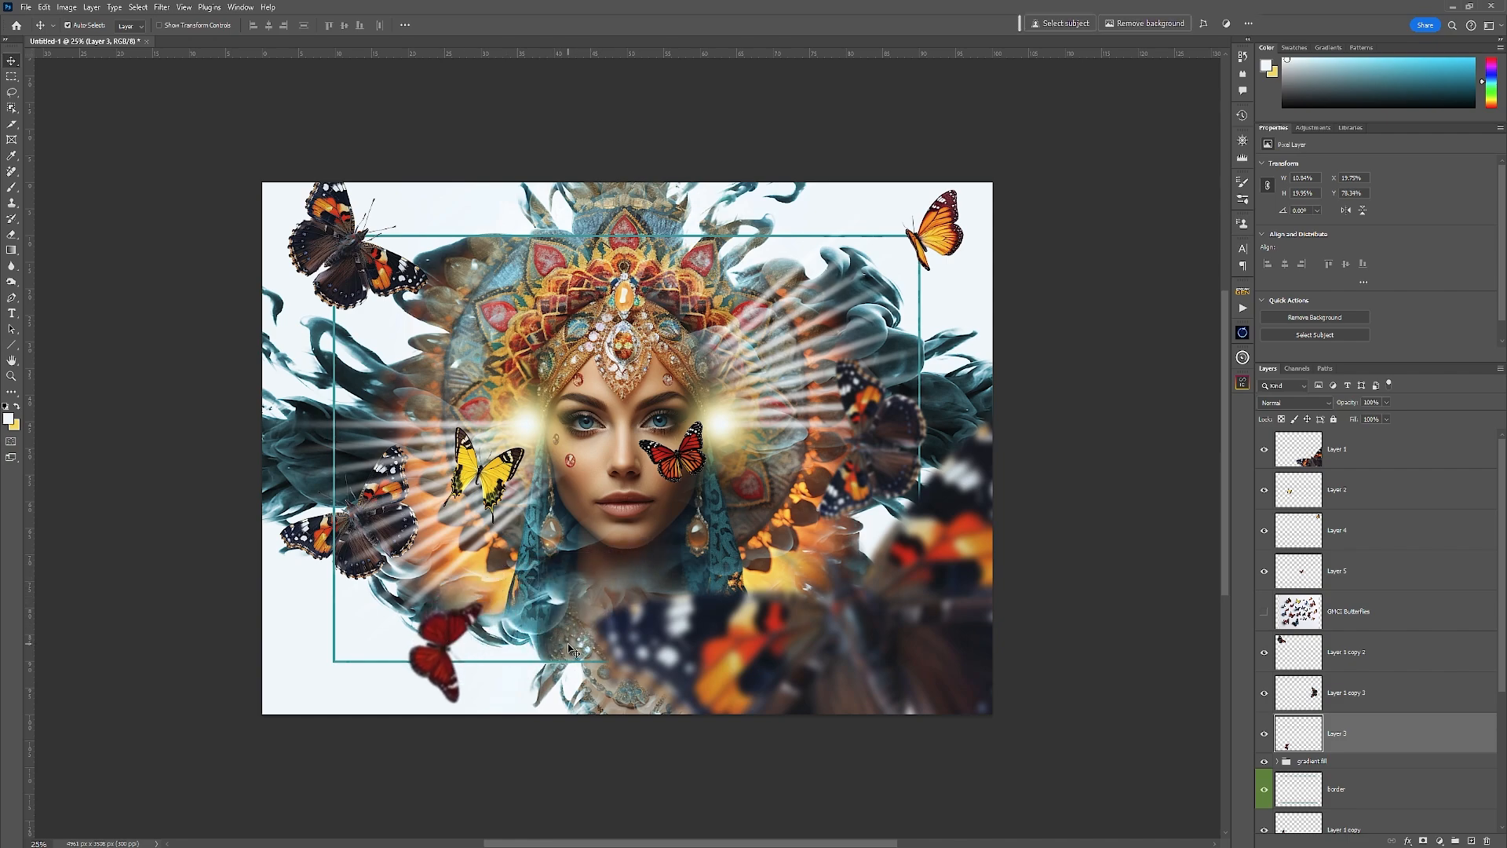
key("ctrl+z")
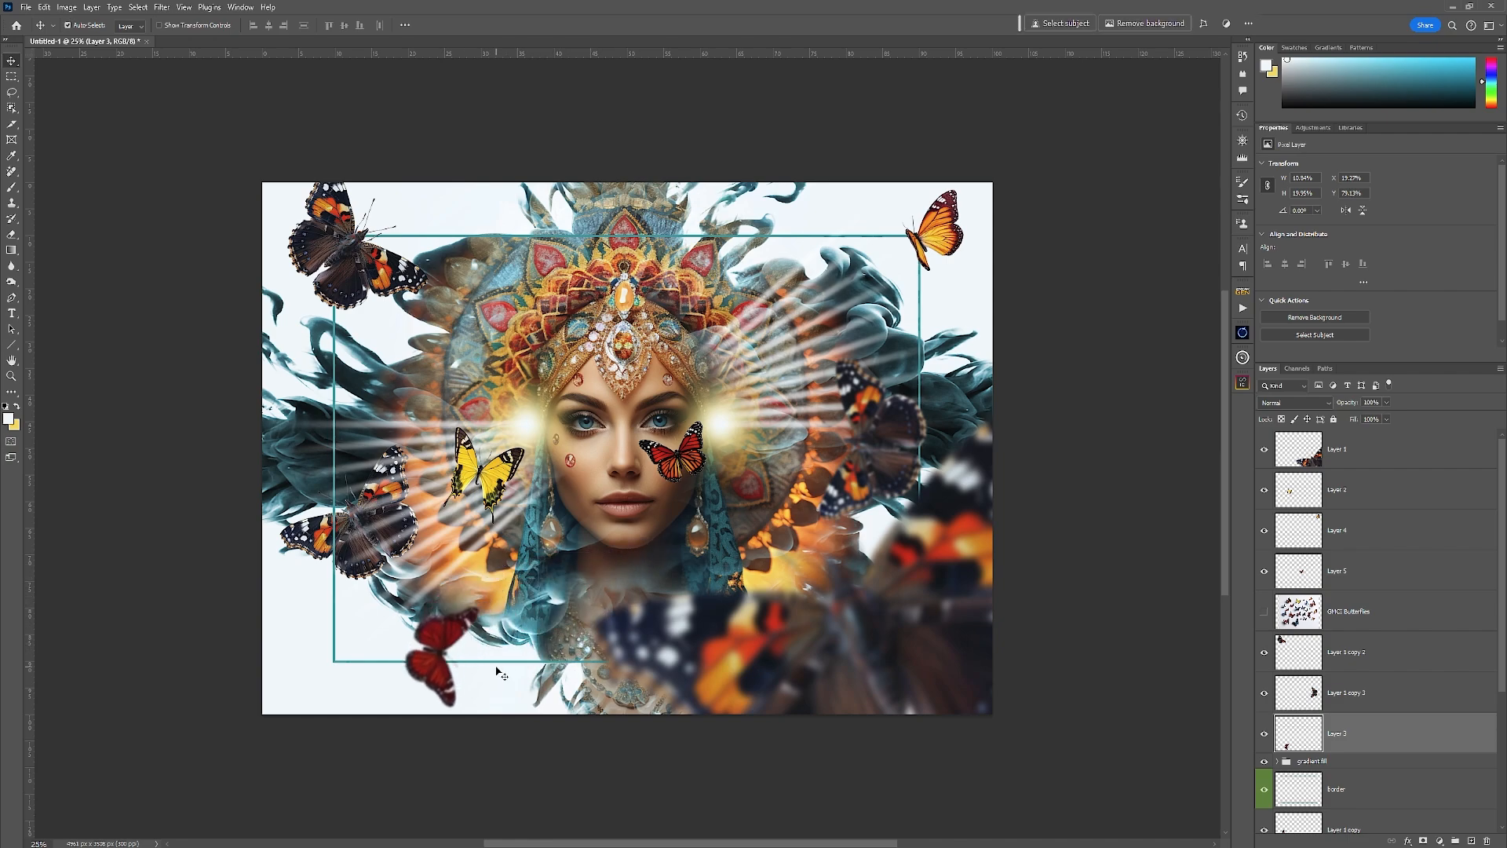
key("ctrl+z")
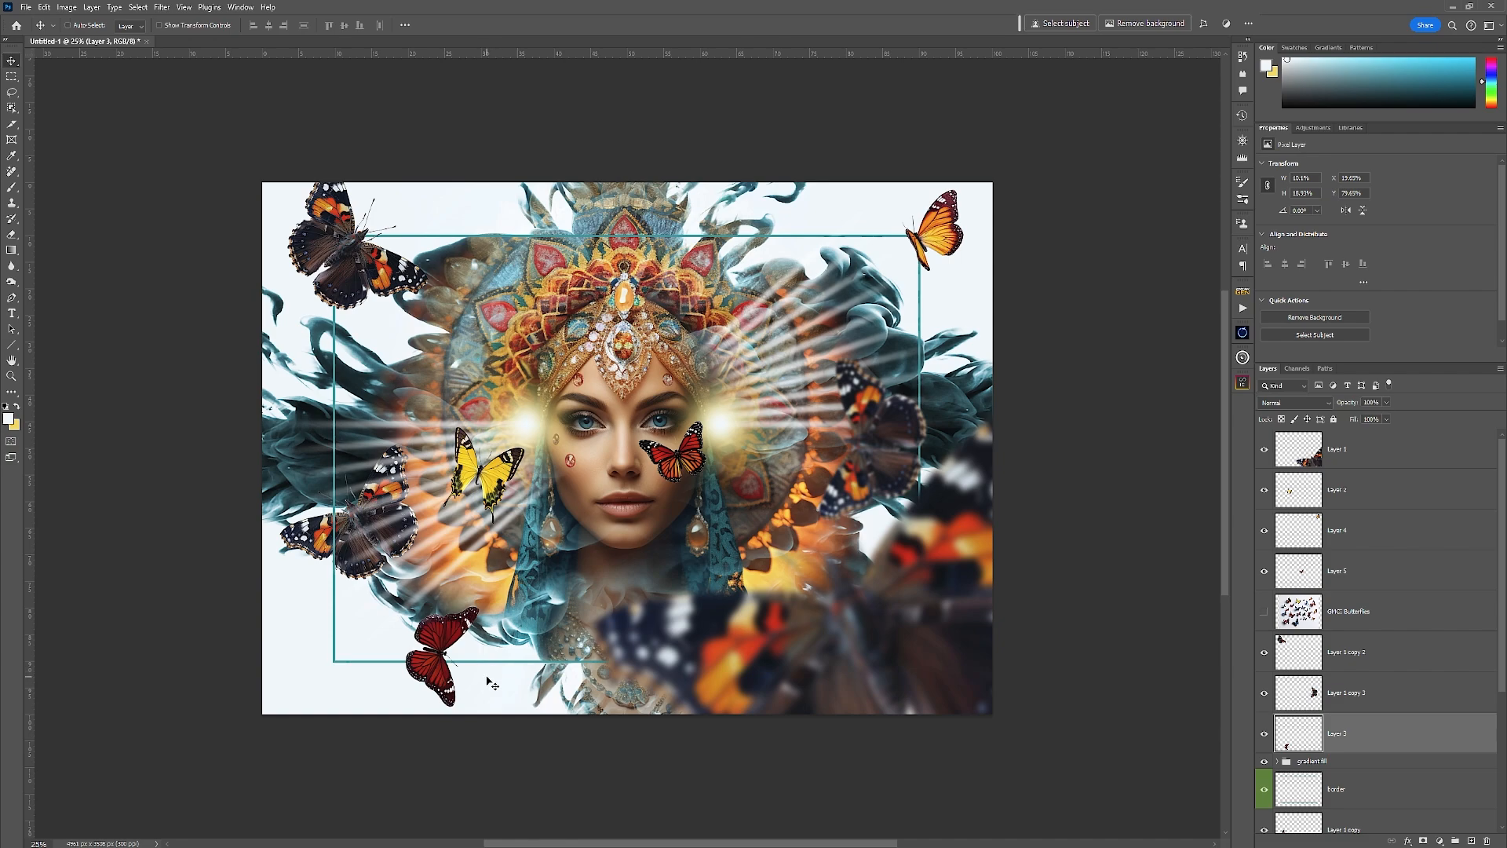
Step: Rotate the dark red butterfly at the lower left of the artwork about 44° counterclockwise
key("ctrl+t")
left_click_drag(493, 676, 496, 627)
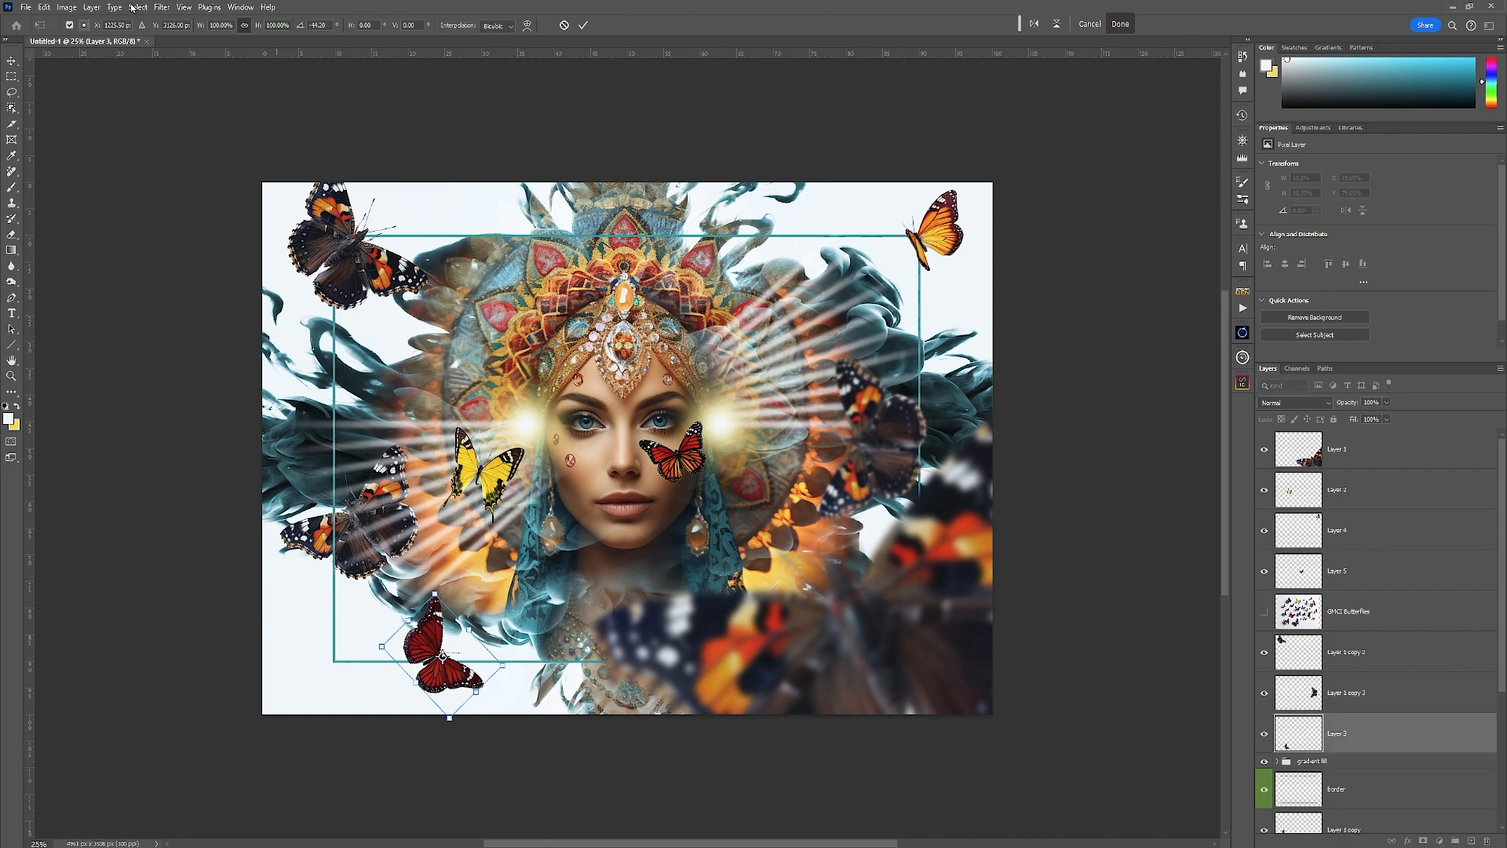
left_click(162, 12)
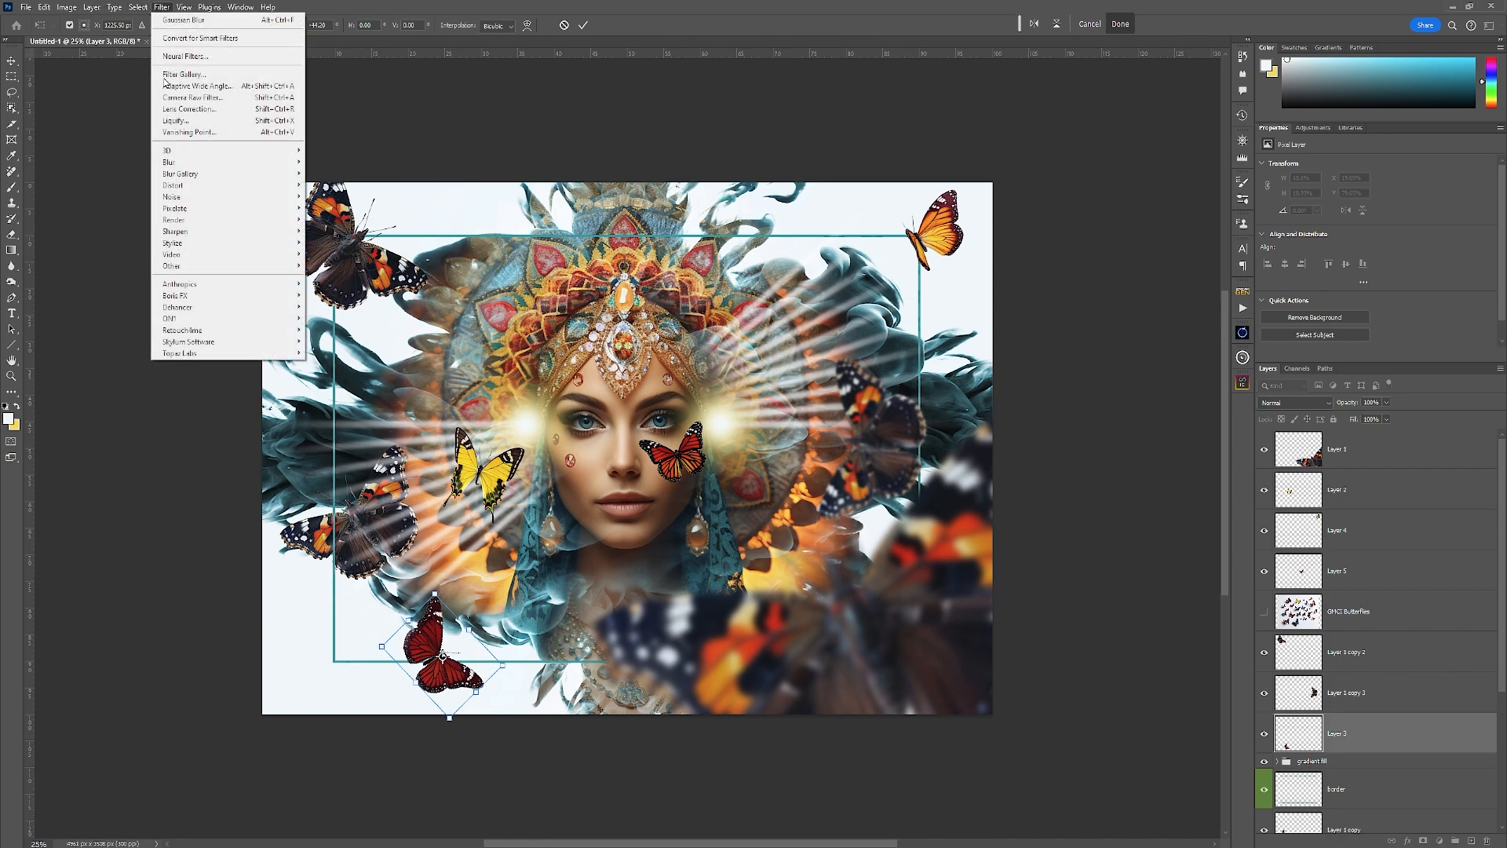
left_click(584, 25)
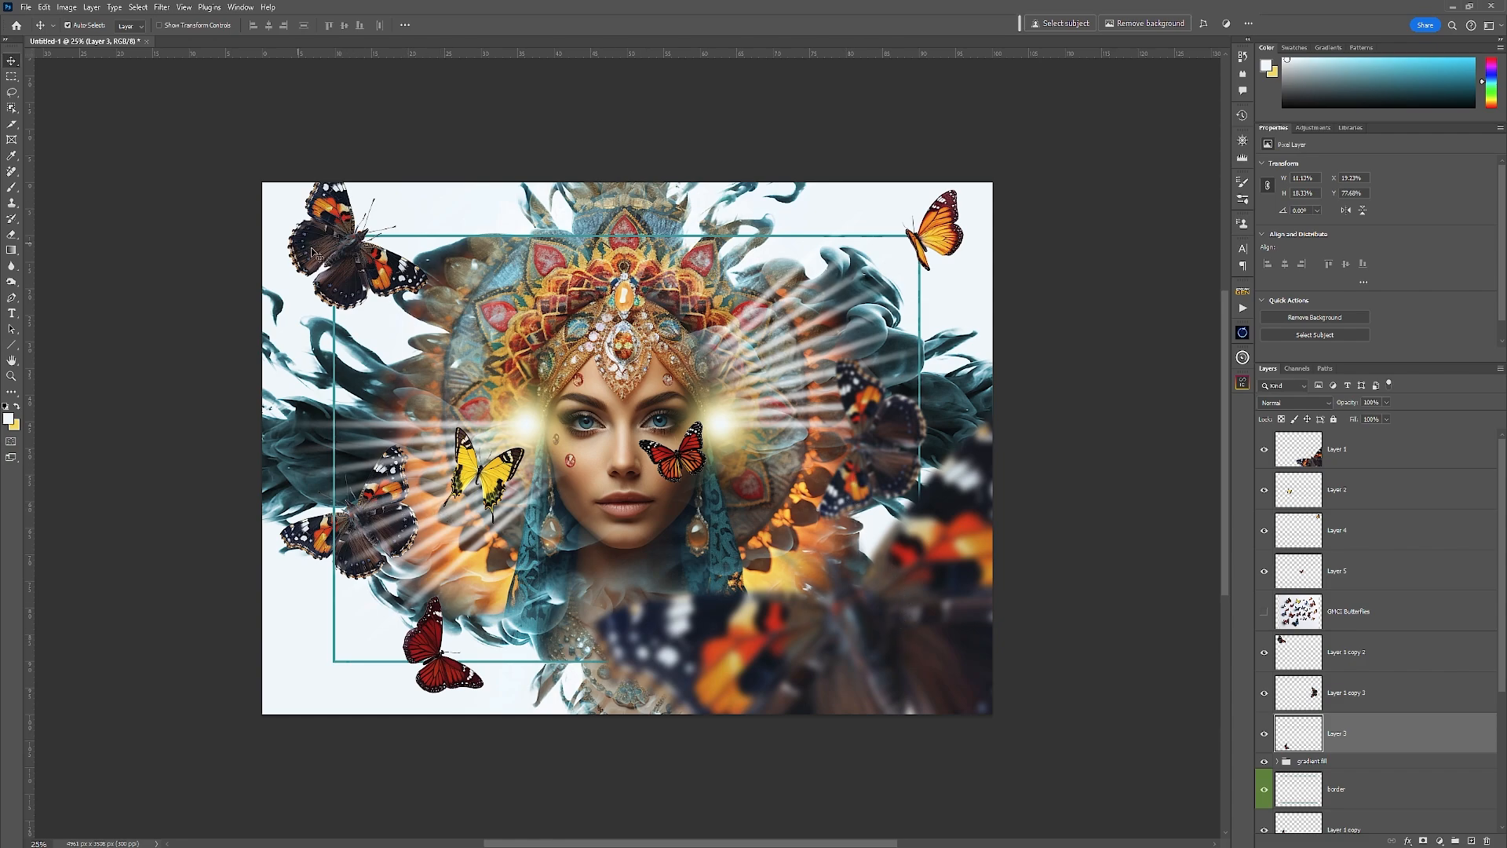
Step: Apply a Gaussian Blur with a 2.6-pixel radius to the dark butterfly at the left edge of the frame
left_click(392, 496)
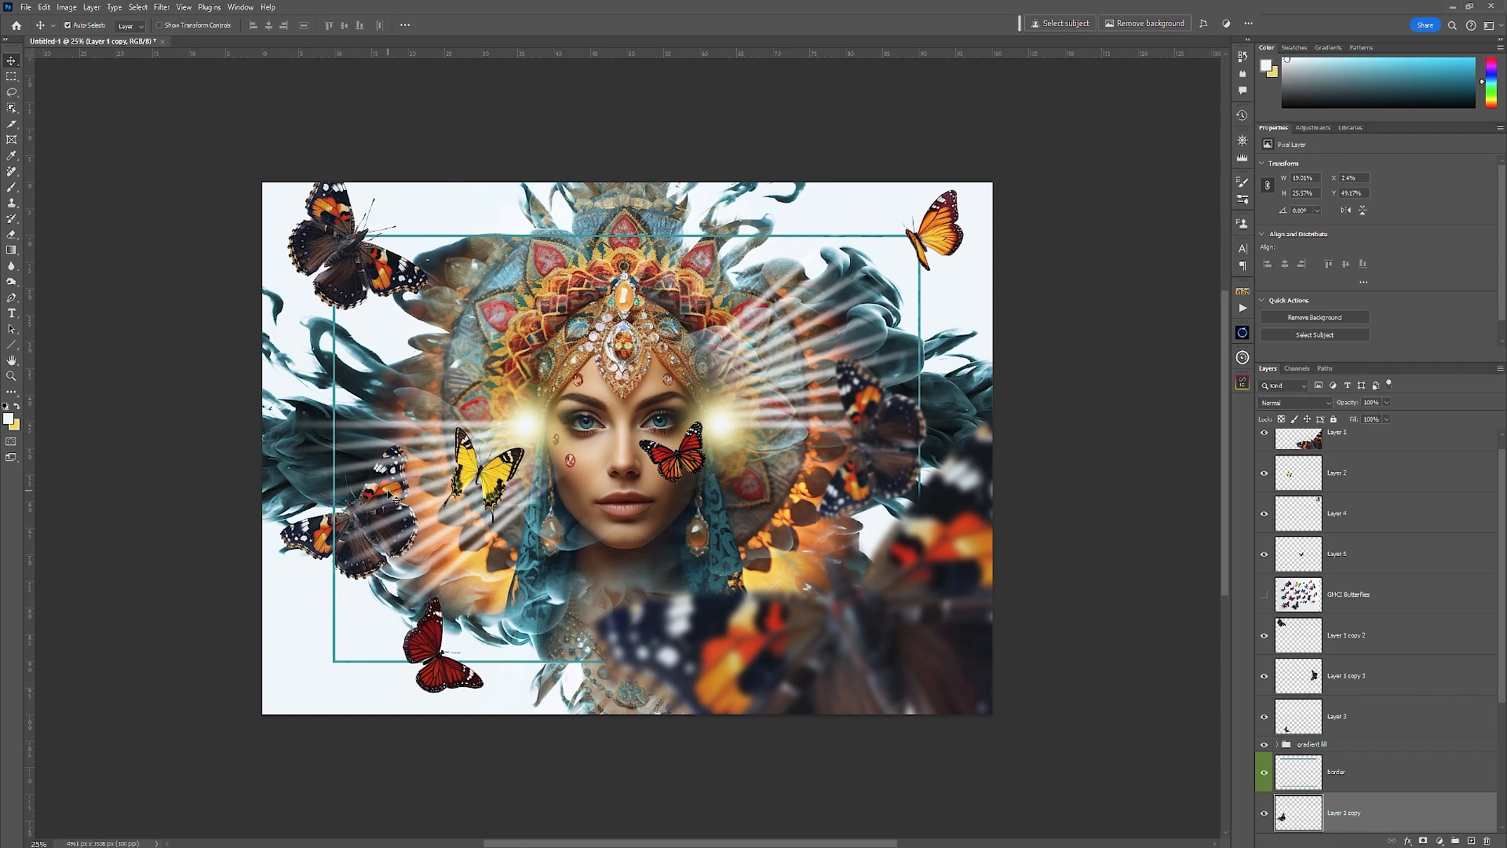
left_click(163, 8)
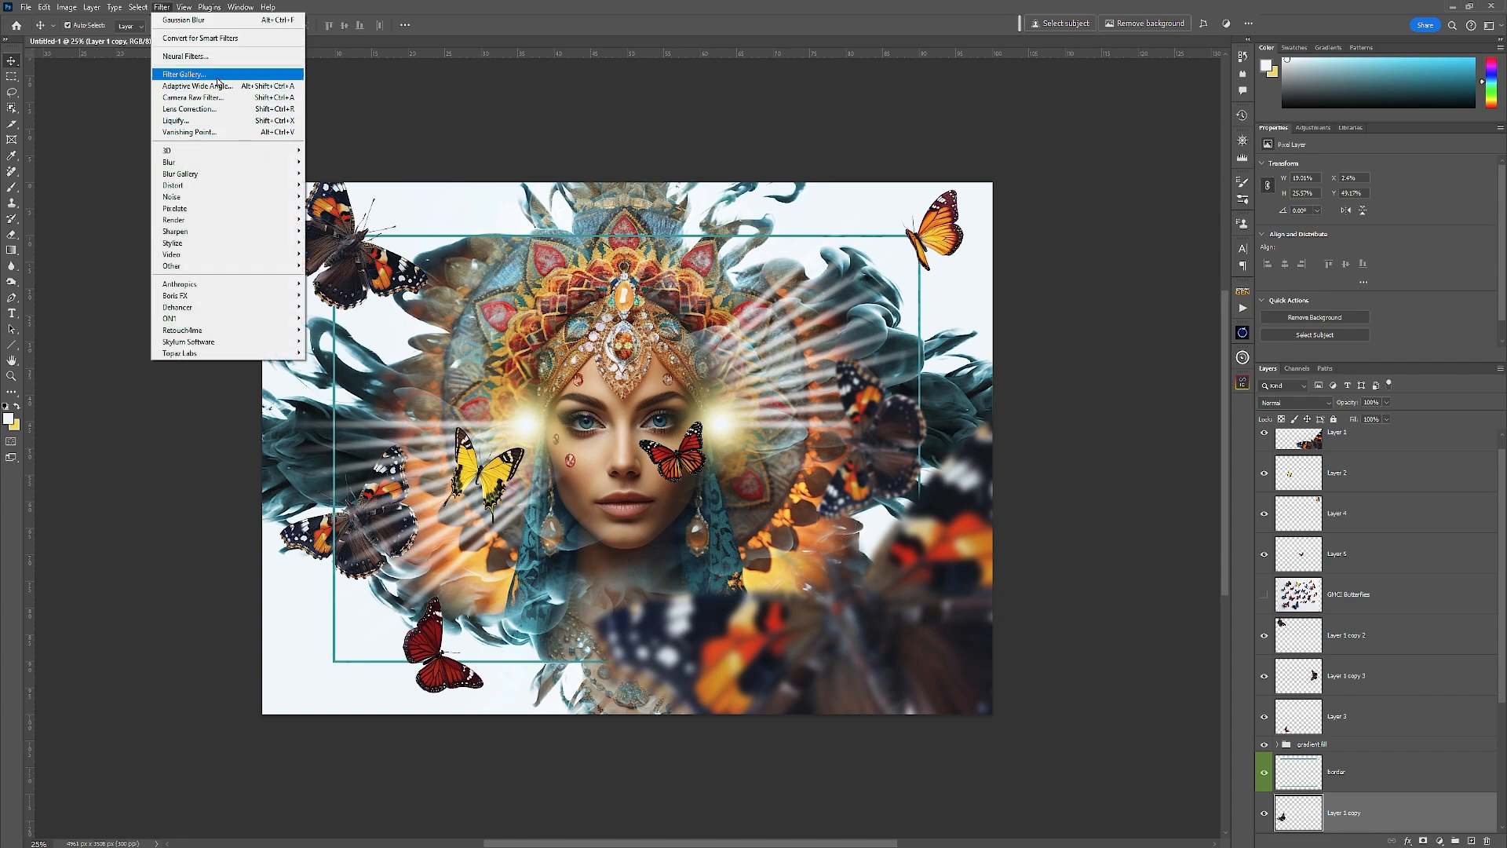
mouse_move(235, 162)
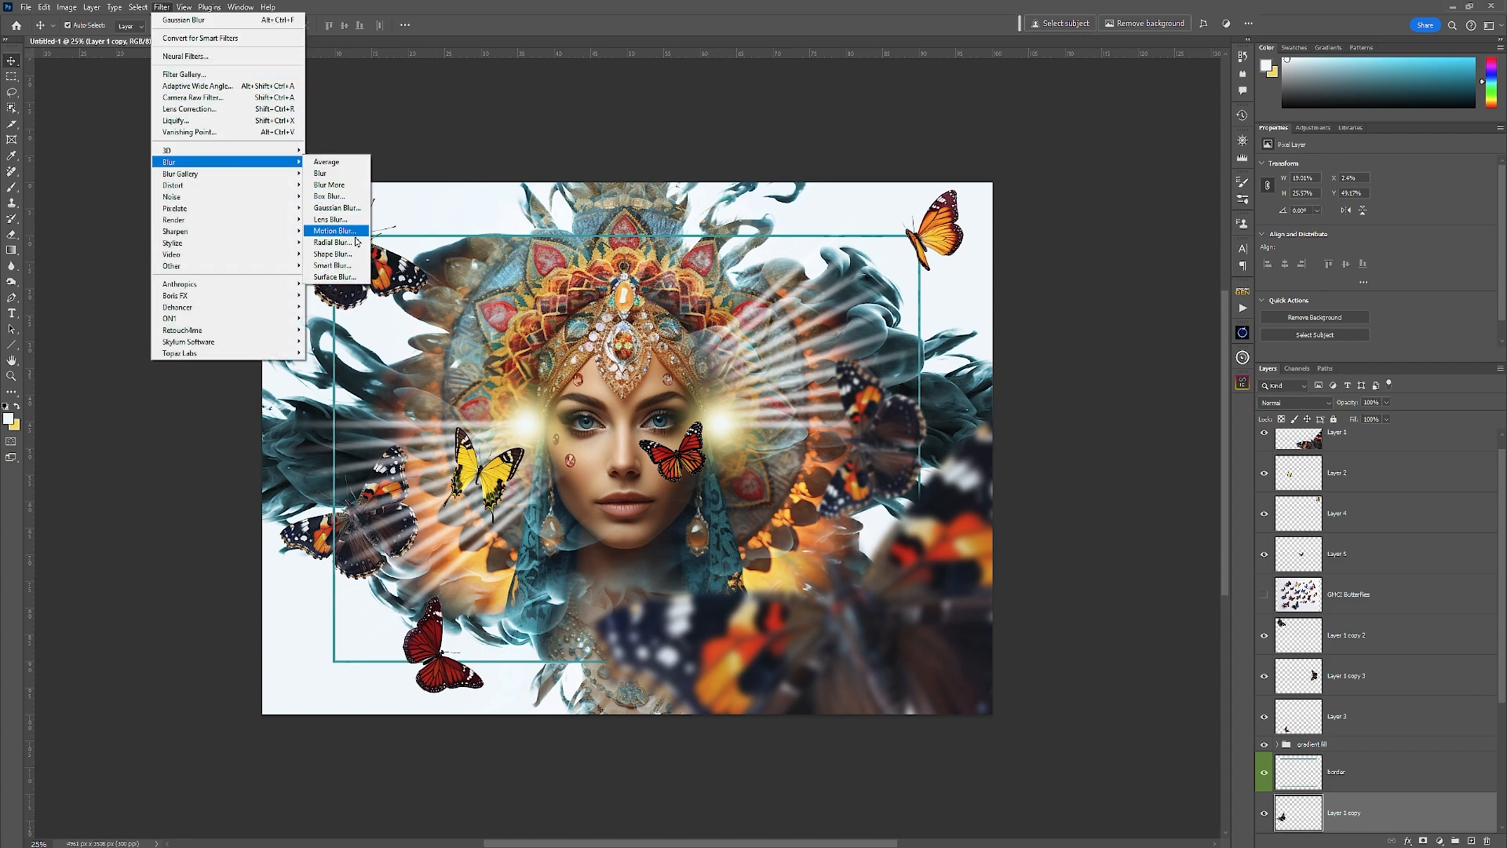
left_click(360, 212)
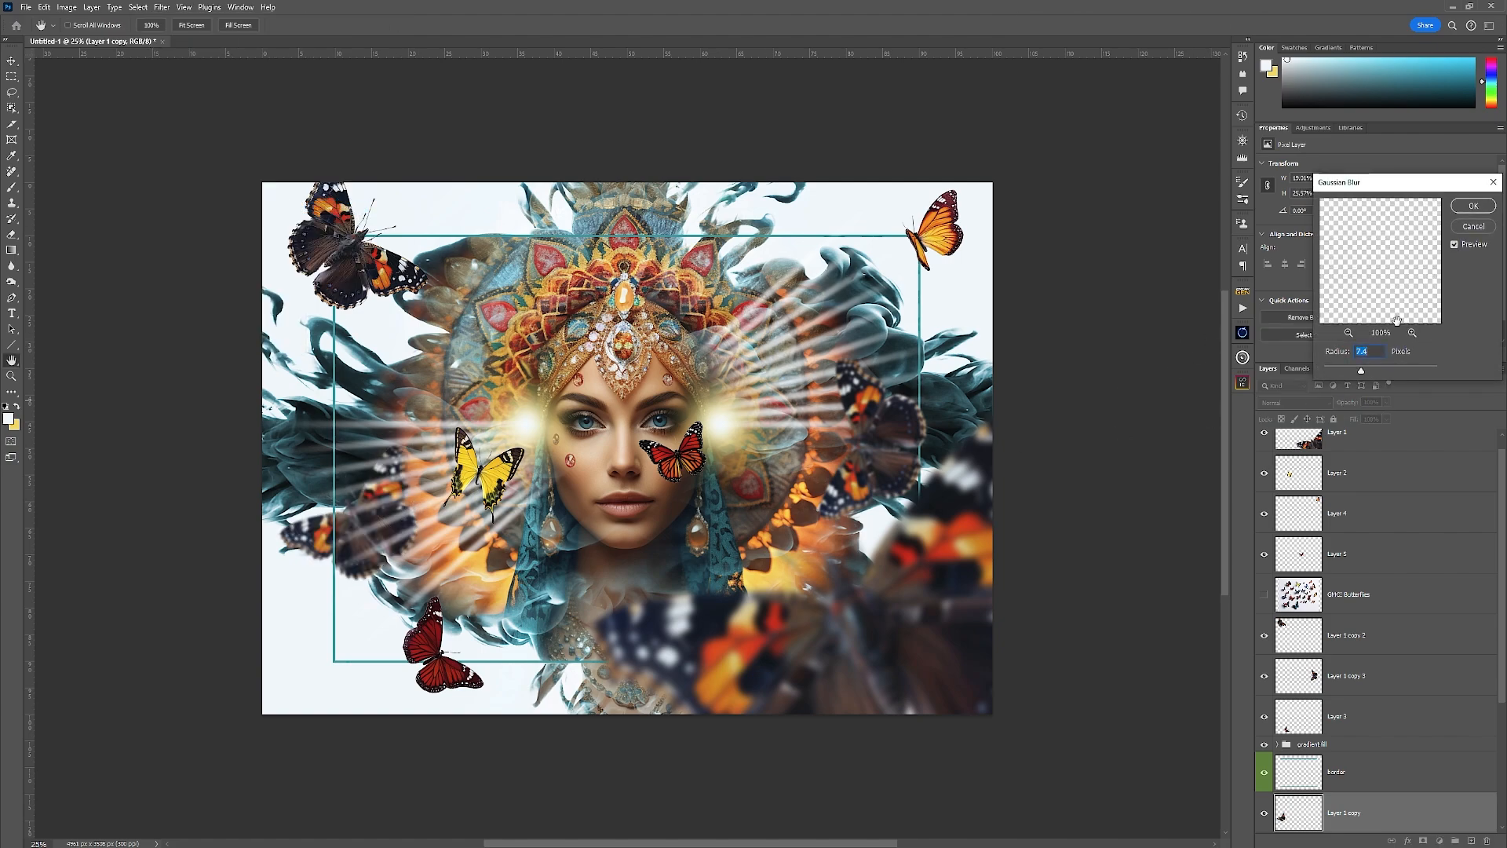
left_click_drag(1360, 373, 1341, 374)
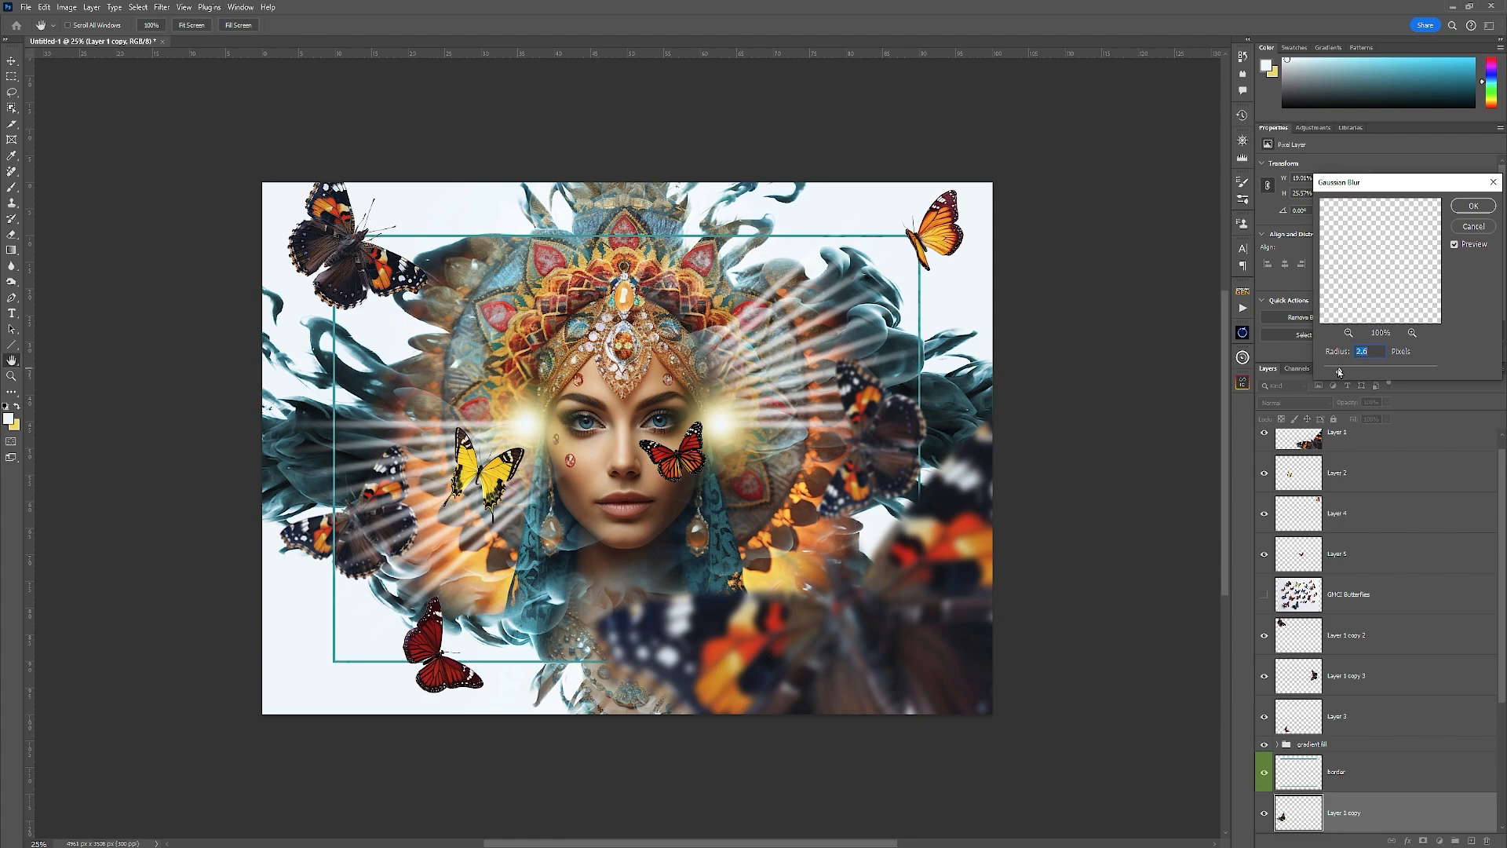
left_click(9, 62)
key("Return")
Step: Rotate the blurred dark butterfly right of the face clockwise and move it up over the light rays
left_click(837, 434)
key("ctrl+t")
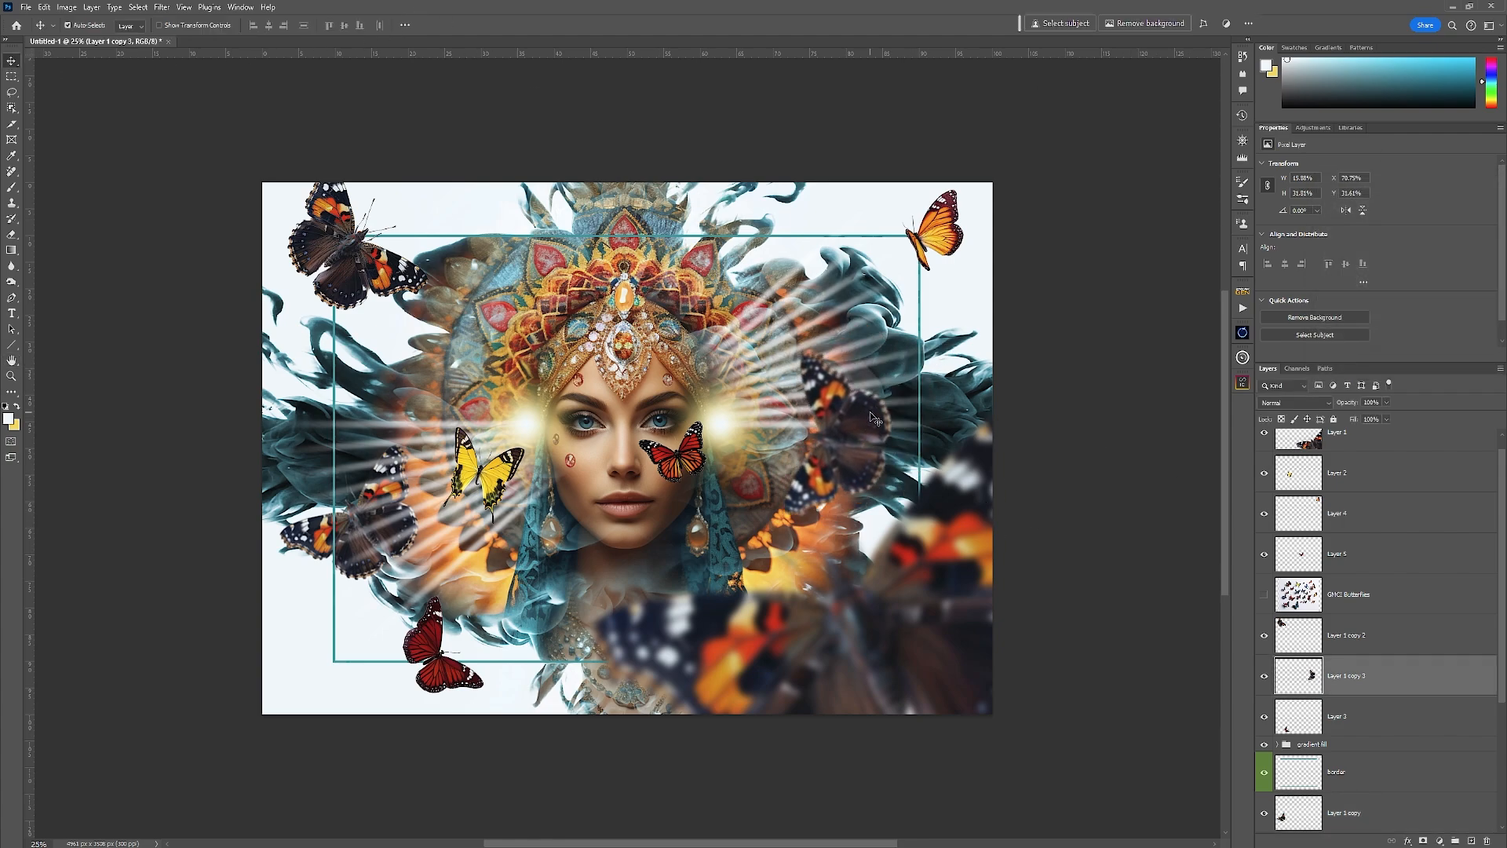
left_click_drag(926, 390, 932, 464)
left_click_drag(847, 440, 850, 365)
key("Return")
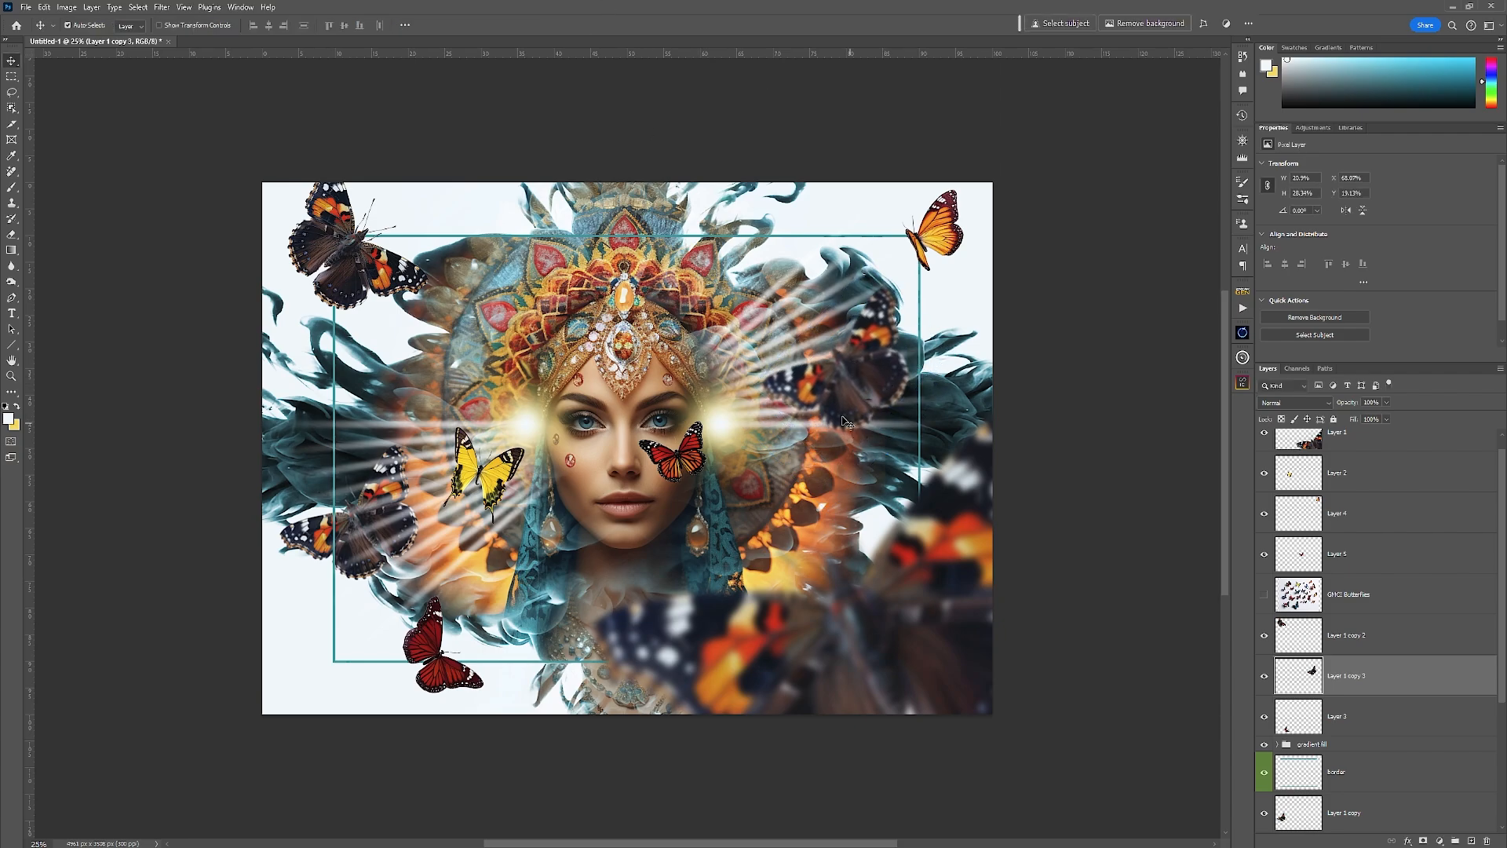
Step: Apply a Gaussian Blur with a 0.9-pixel radius to the yellow butterfly beside the face
scroll(1405, 682, "down", 1)
left_click(1404, 701)
left_click(508, 476)
left_click(162, 7)
mouse_move(185, 161)
left_click(336, 233)
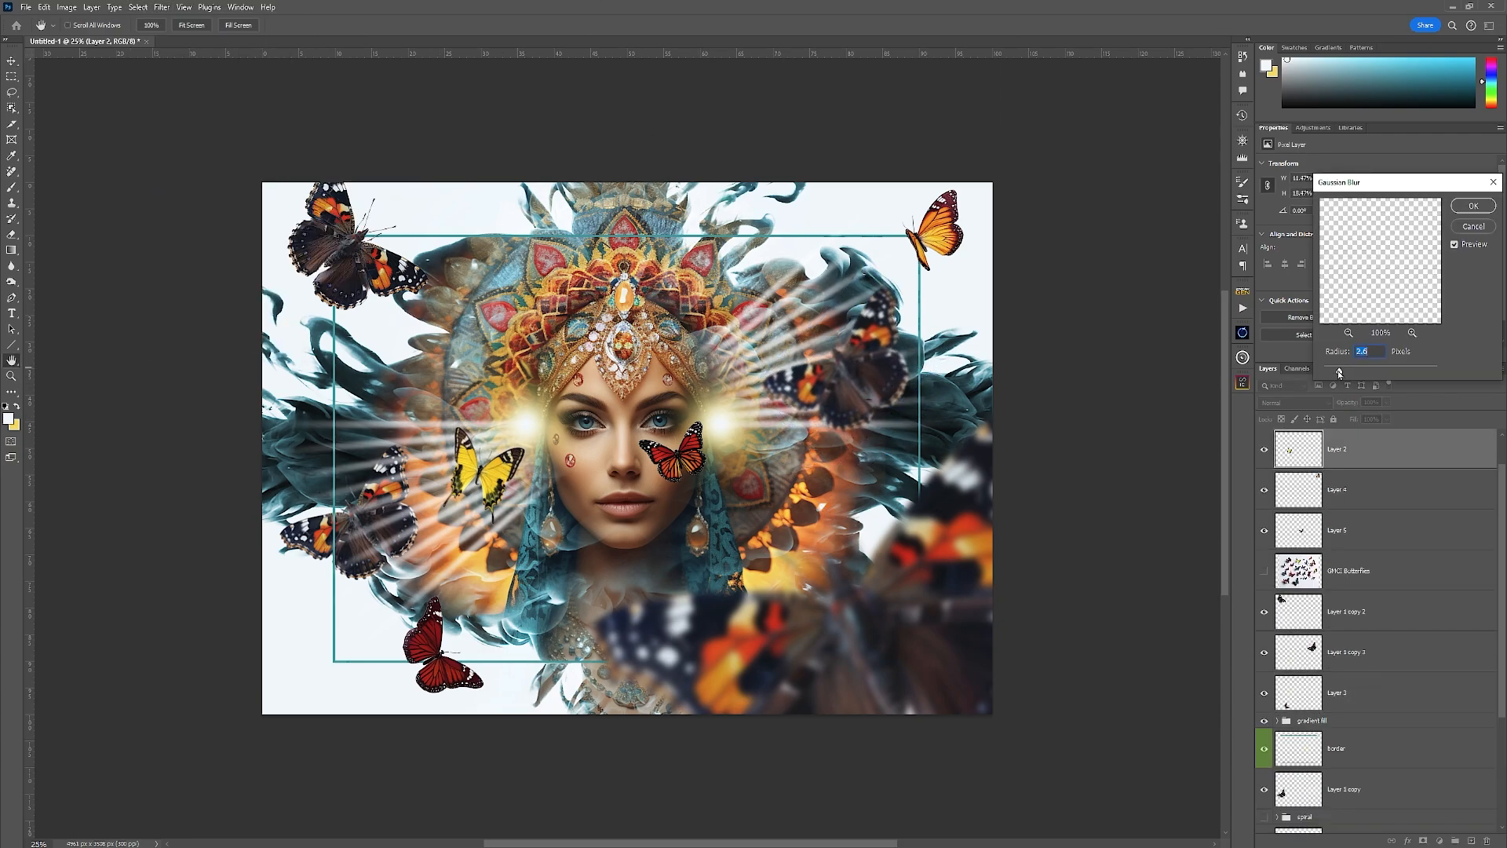
left_click_drag(1339, 372, 1329, 374)
key("ctrl+1")
left_click_drag(151, 386, 568, 354)
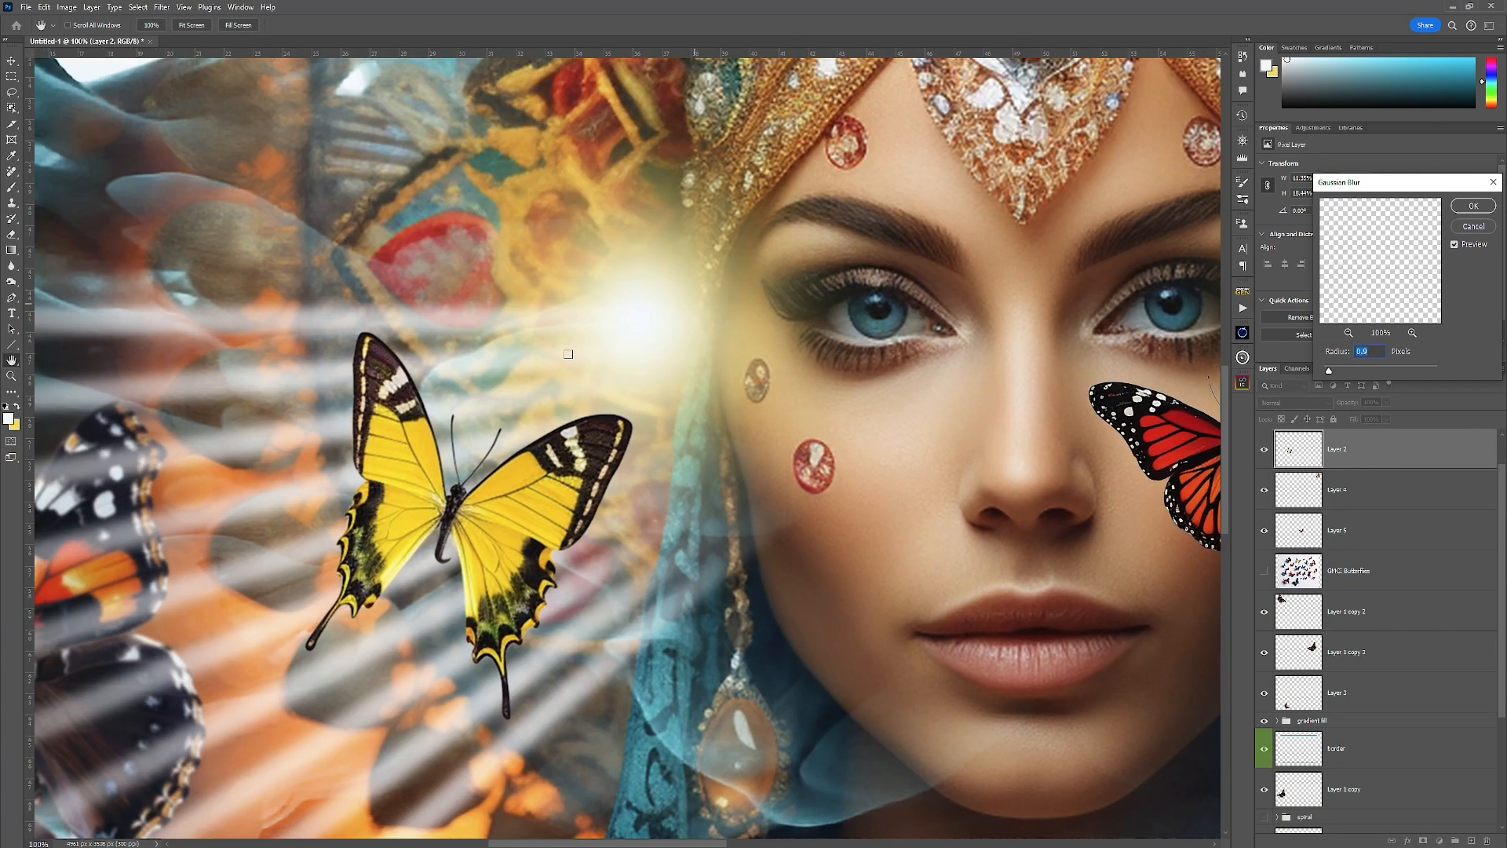
key("Return")
left_click(162, 7)
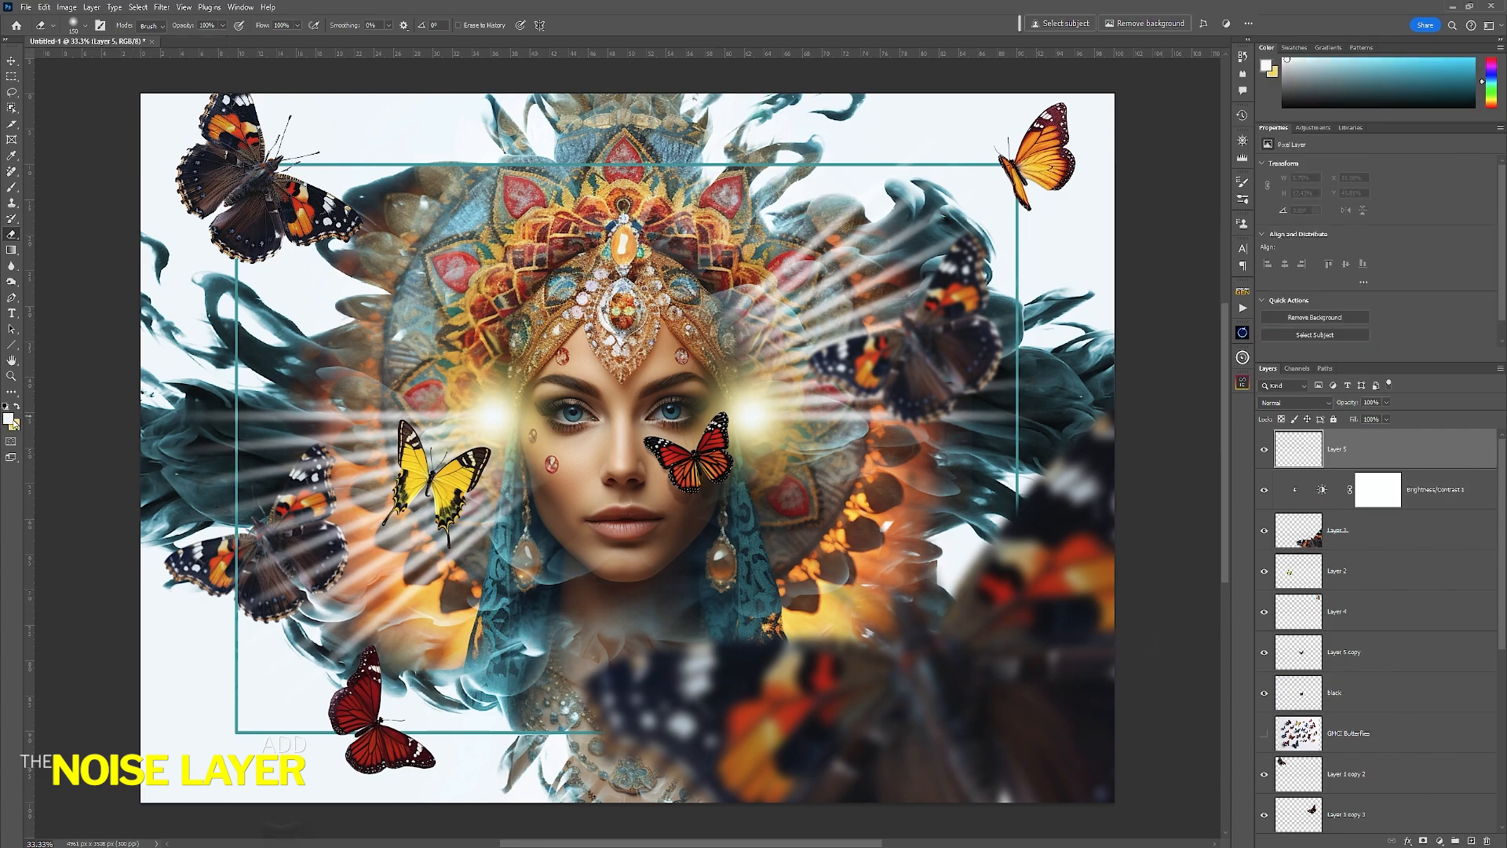
Step: Fill the empty top layer with the pale foreground color using the Paint Bucket tool
right_click(12, 235)
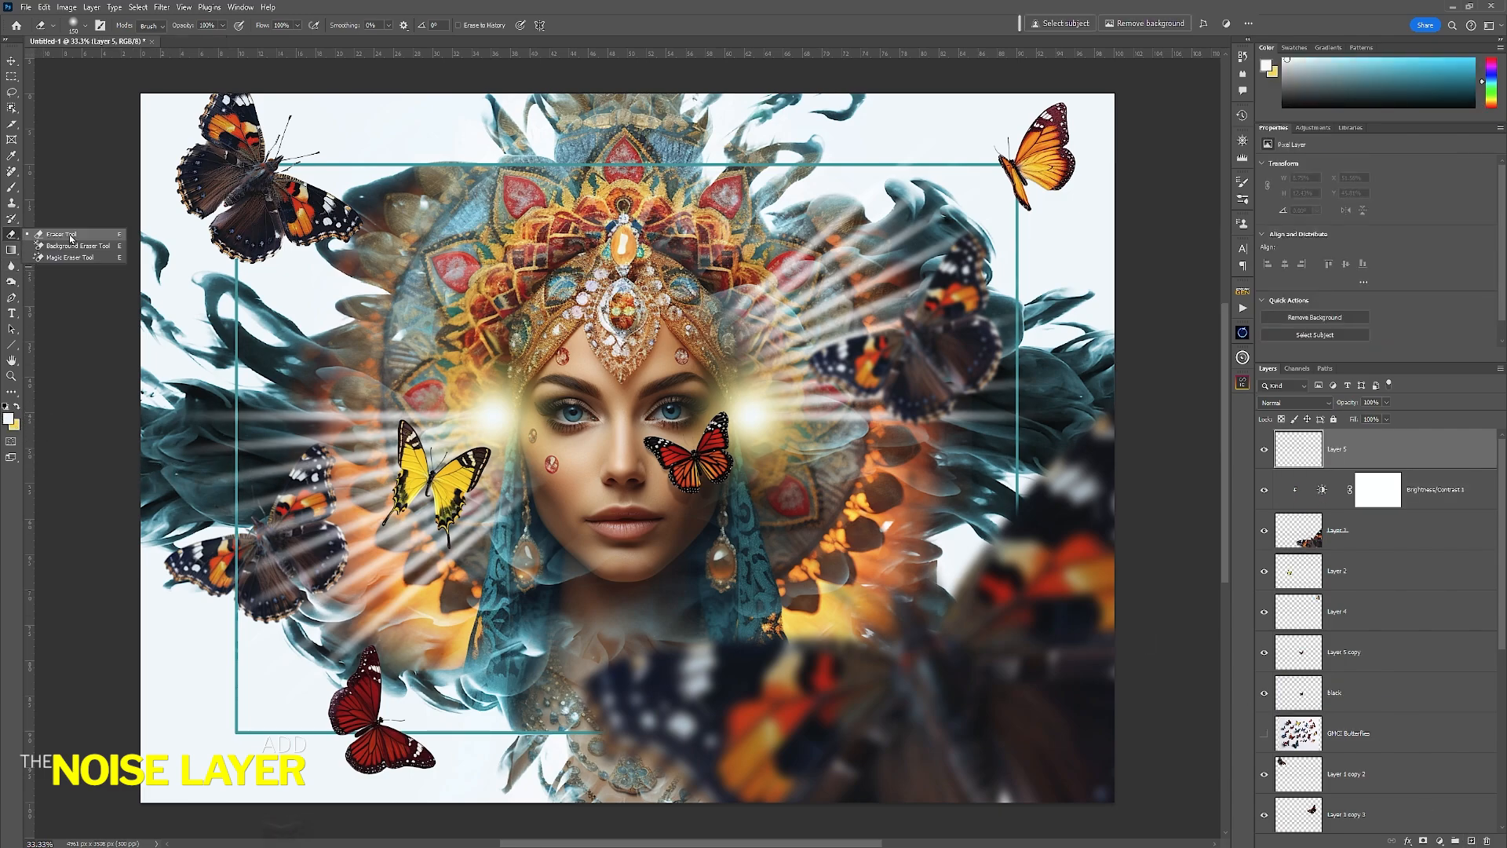
left_click(67, 235)
left_click(12, 250)
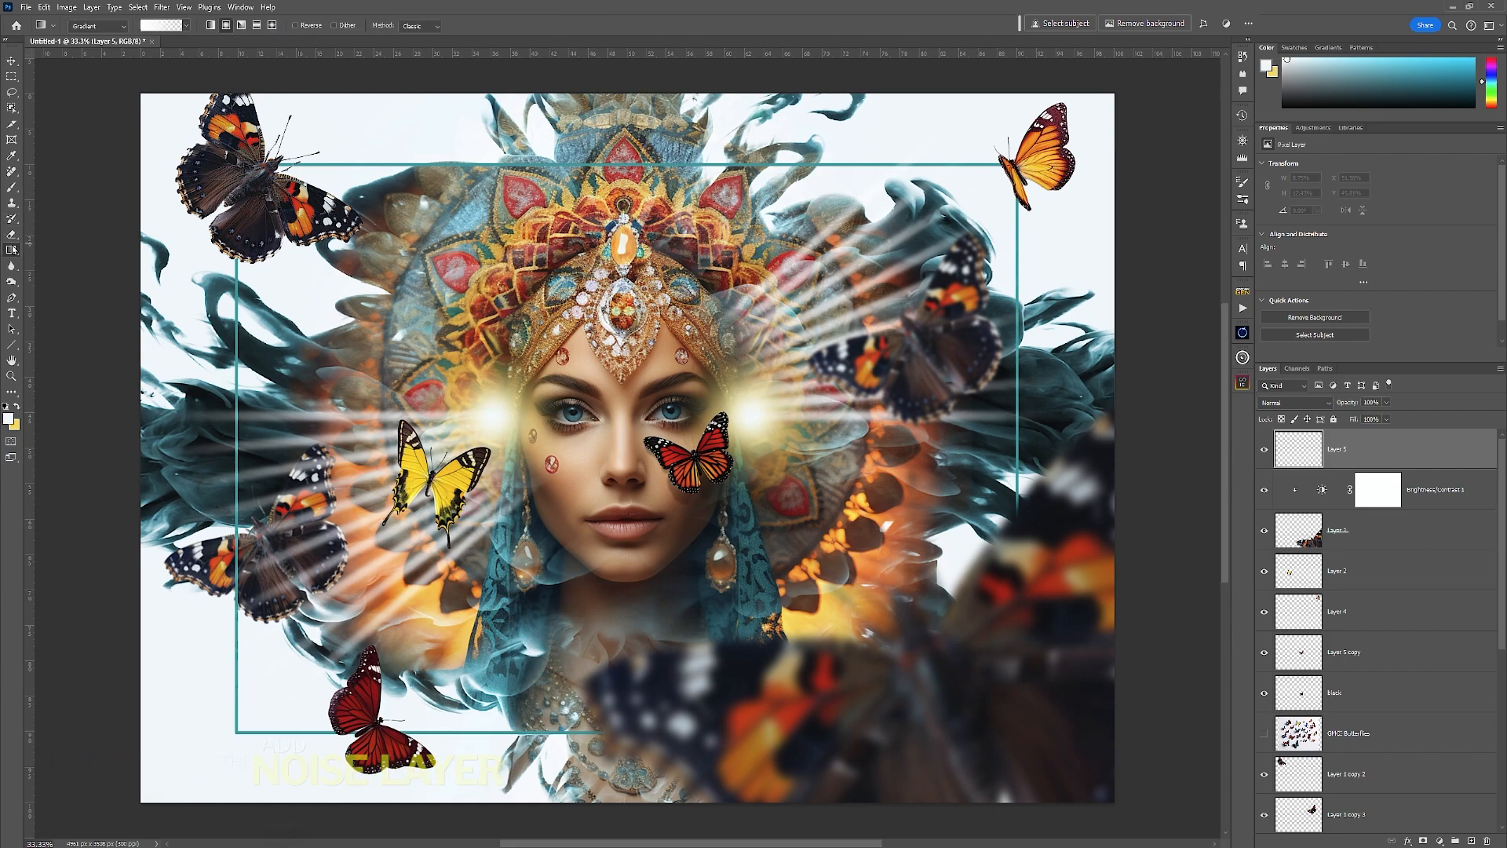
left_click(69, 262)
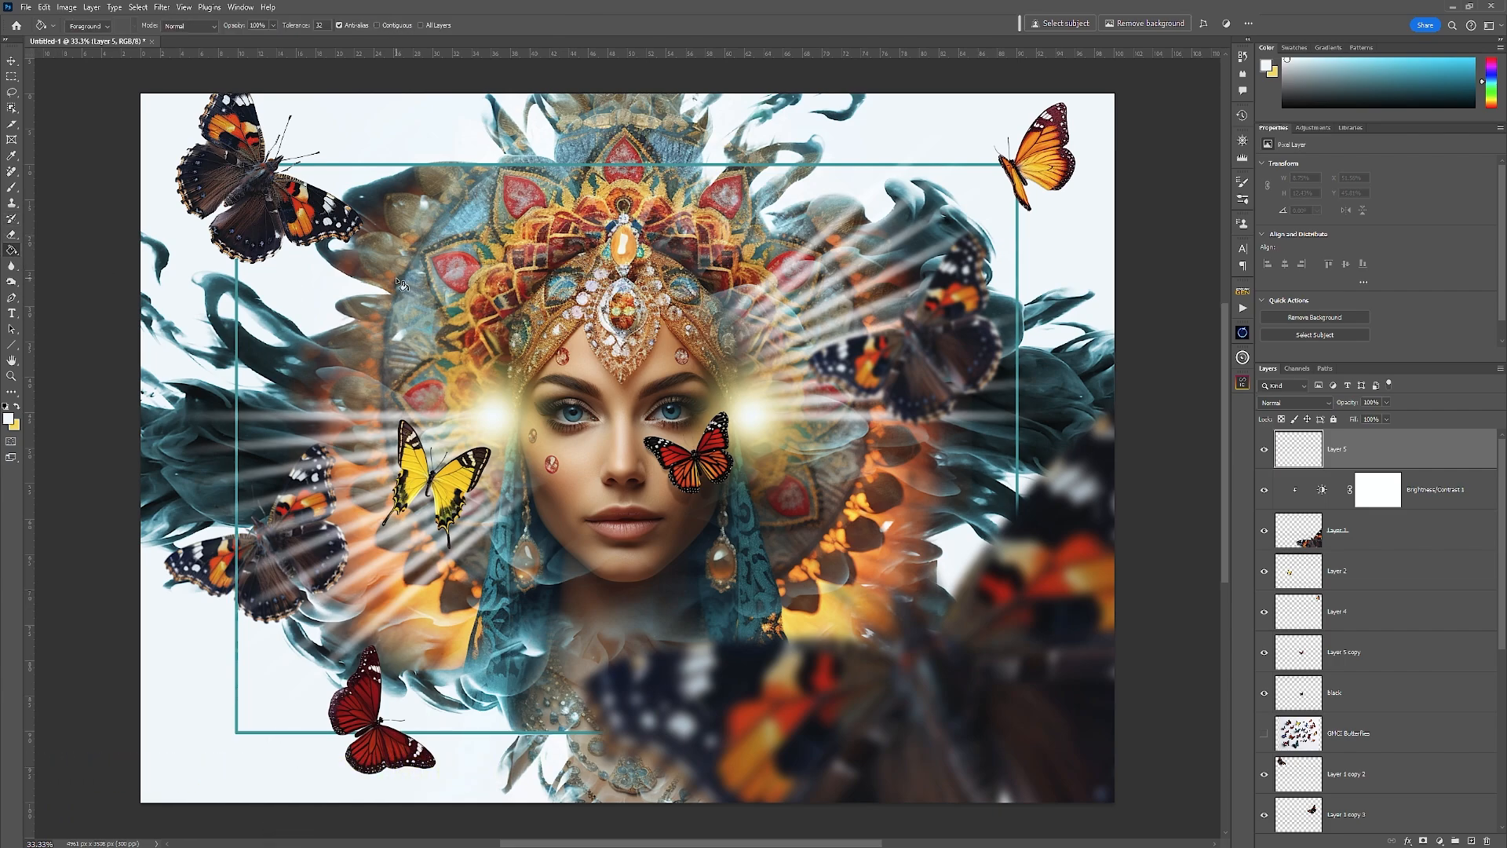
left_click(755, 372)
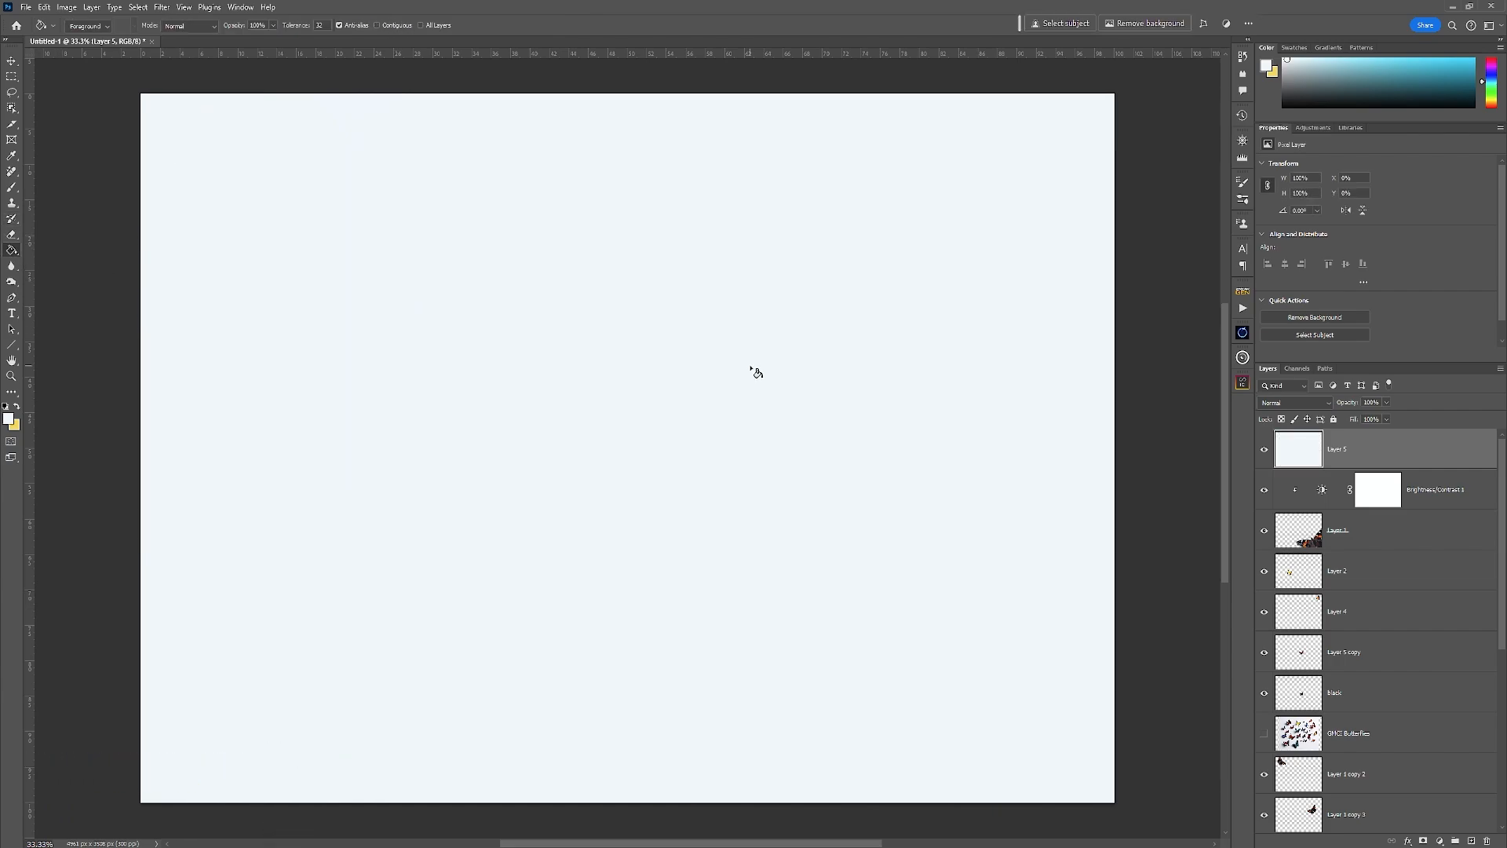
Step: Add 85.14% Gaussian monochromatic noise to the filled top layer and lower its opacity to 3%
left_click(162, 7)
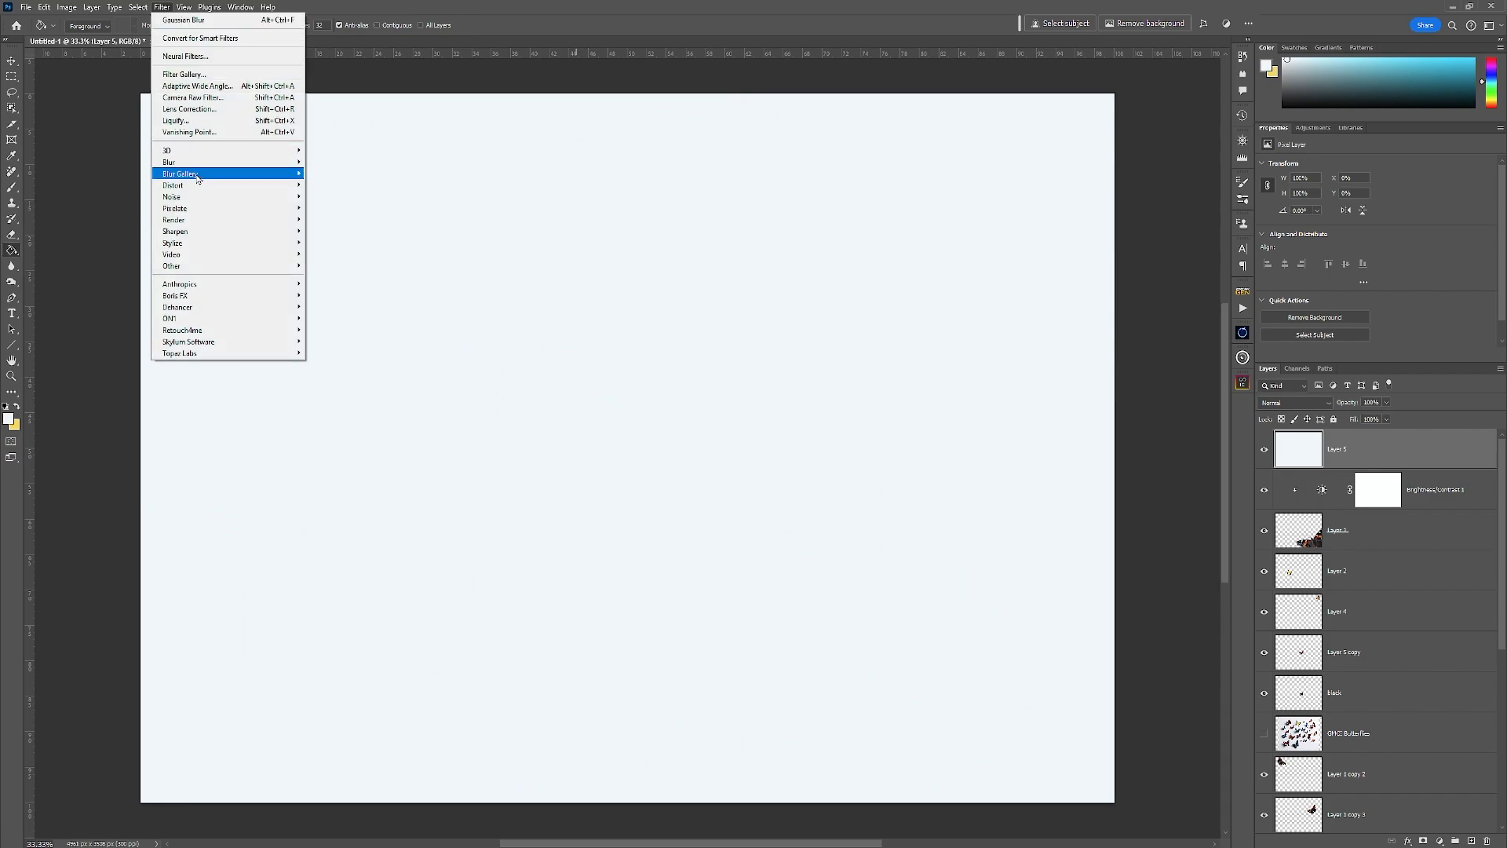
mouse_move(221, 203)
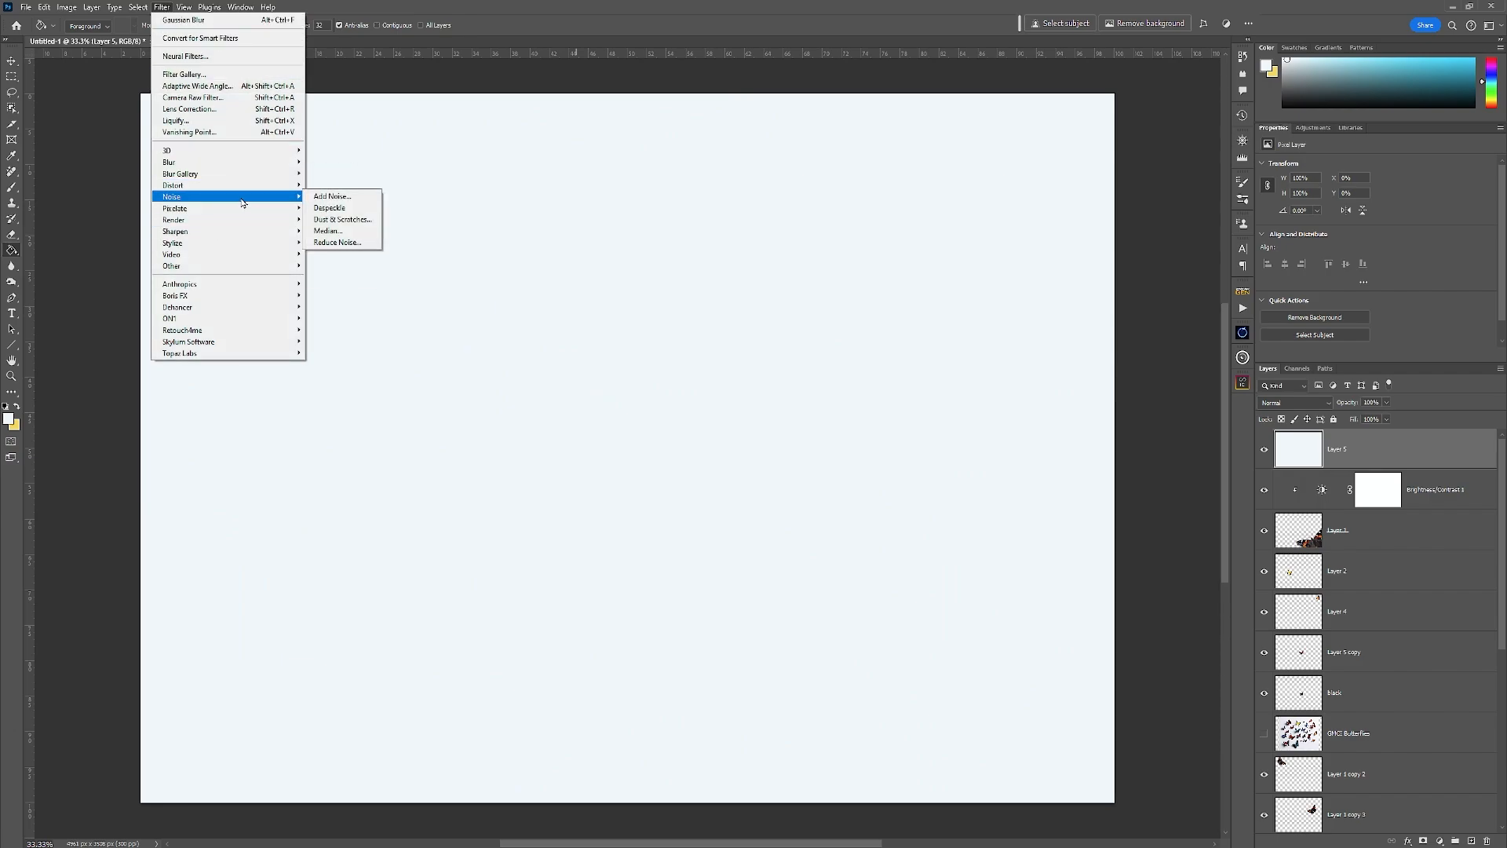
left_click(332, 196)
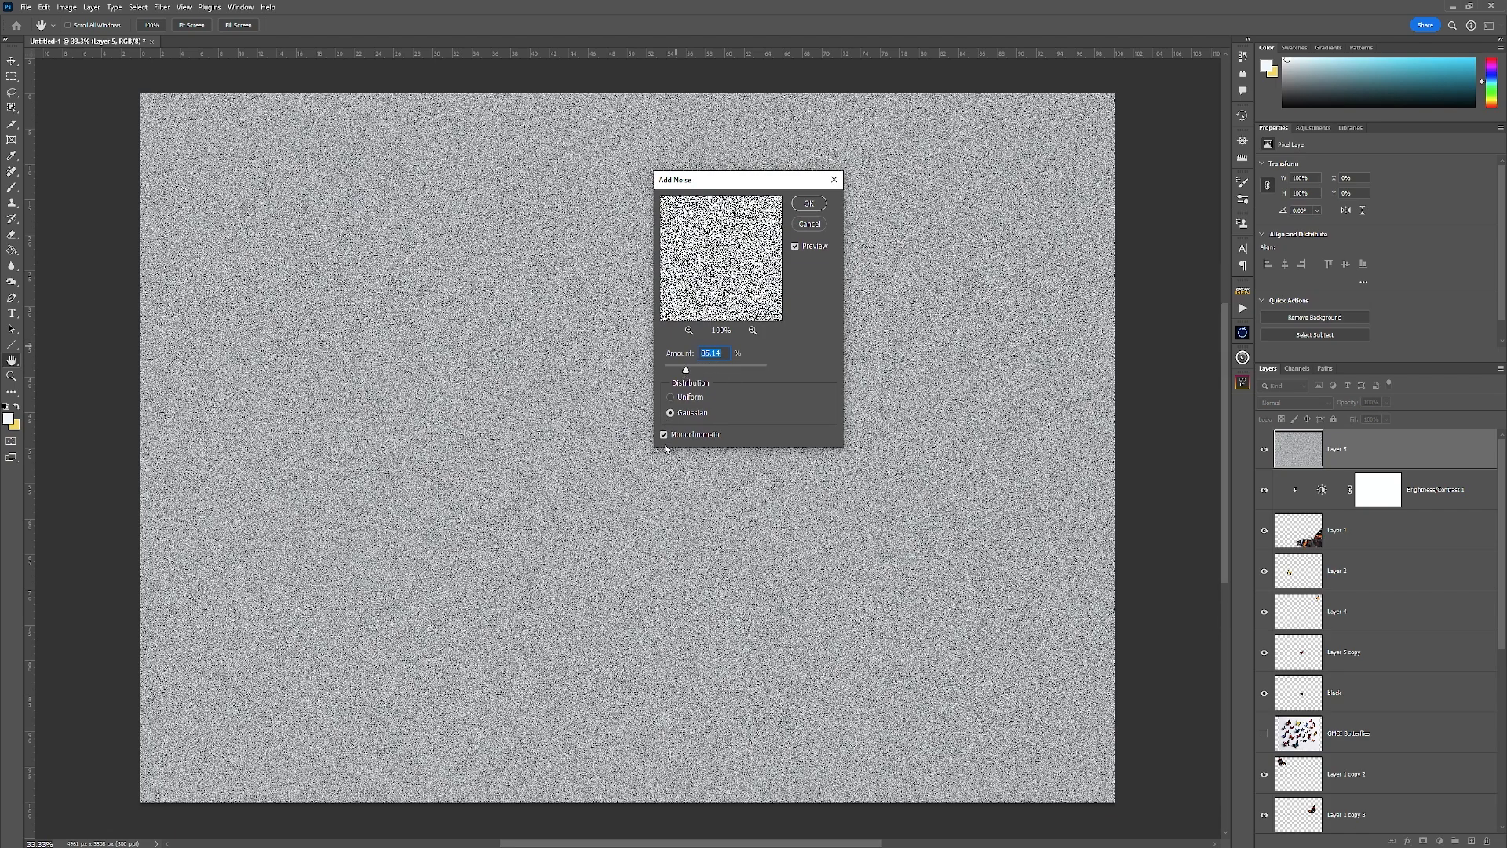
left_click(810, 206)
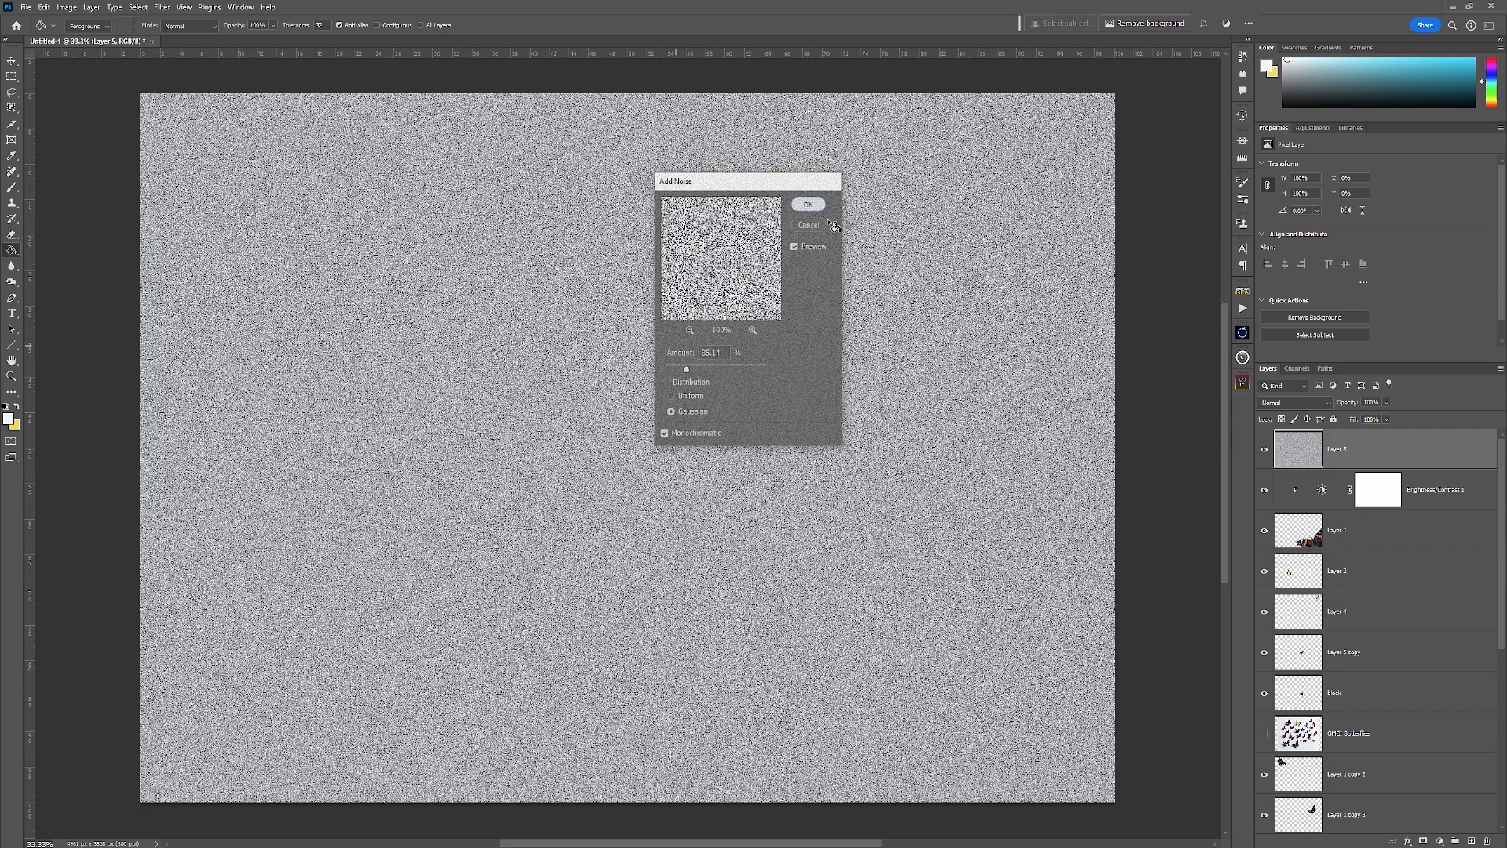
left_click(1387, 403)
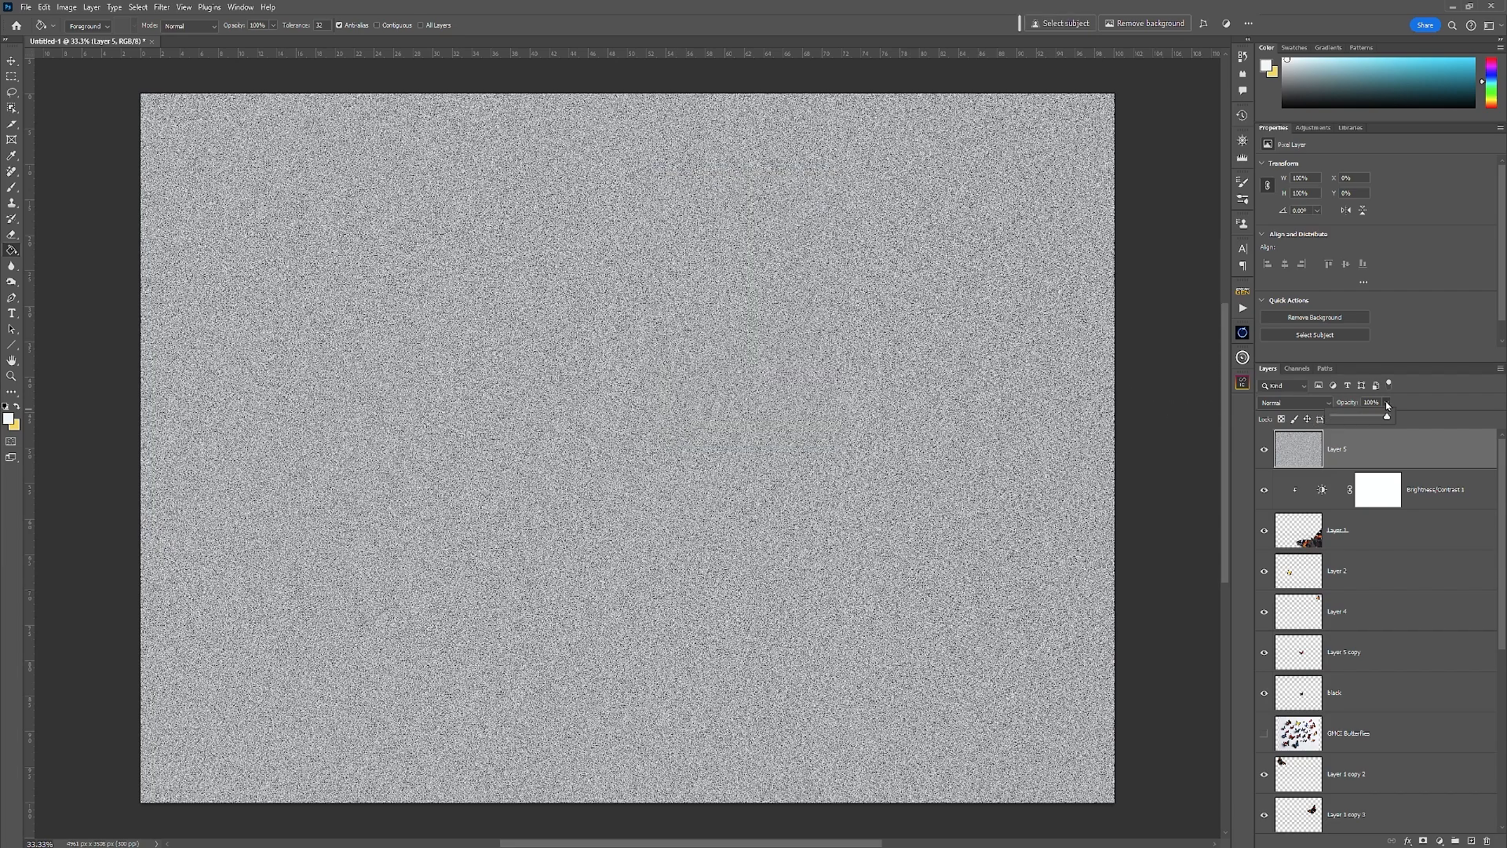
left_click(1337, 418)
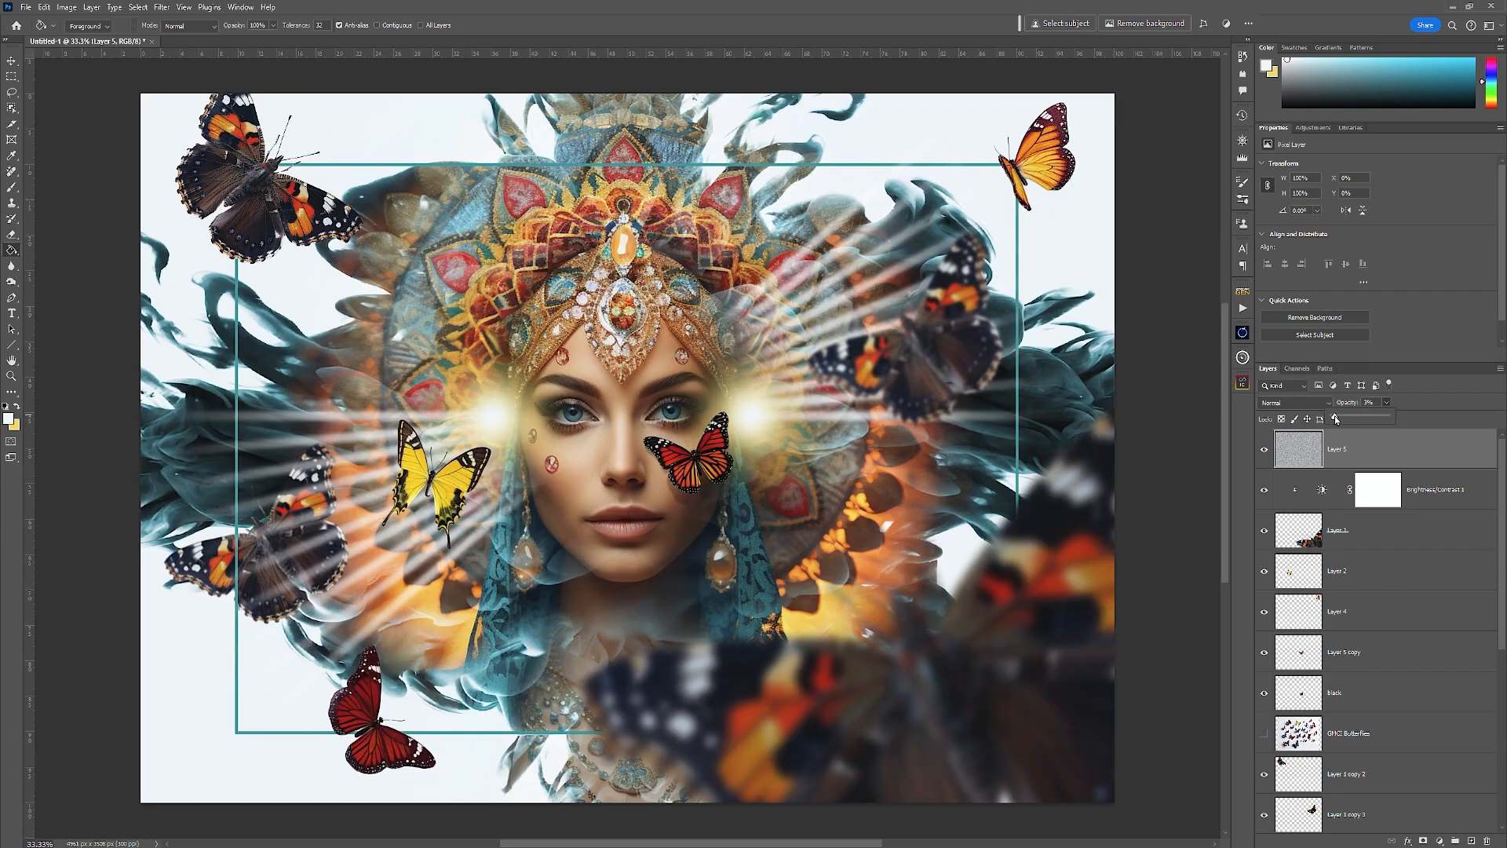
Step: Raise the noise layer's opacity to about 5% while judging the grain near the eye, keeping the Normal blend mode
key("z")
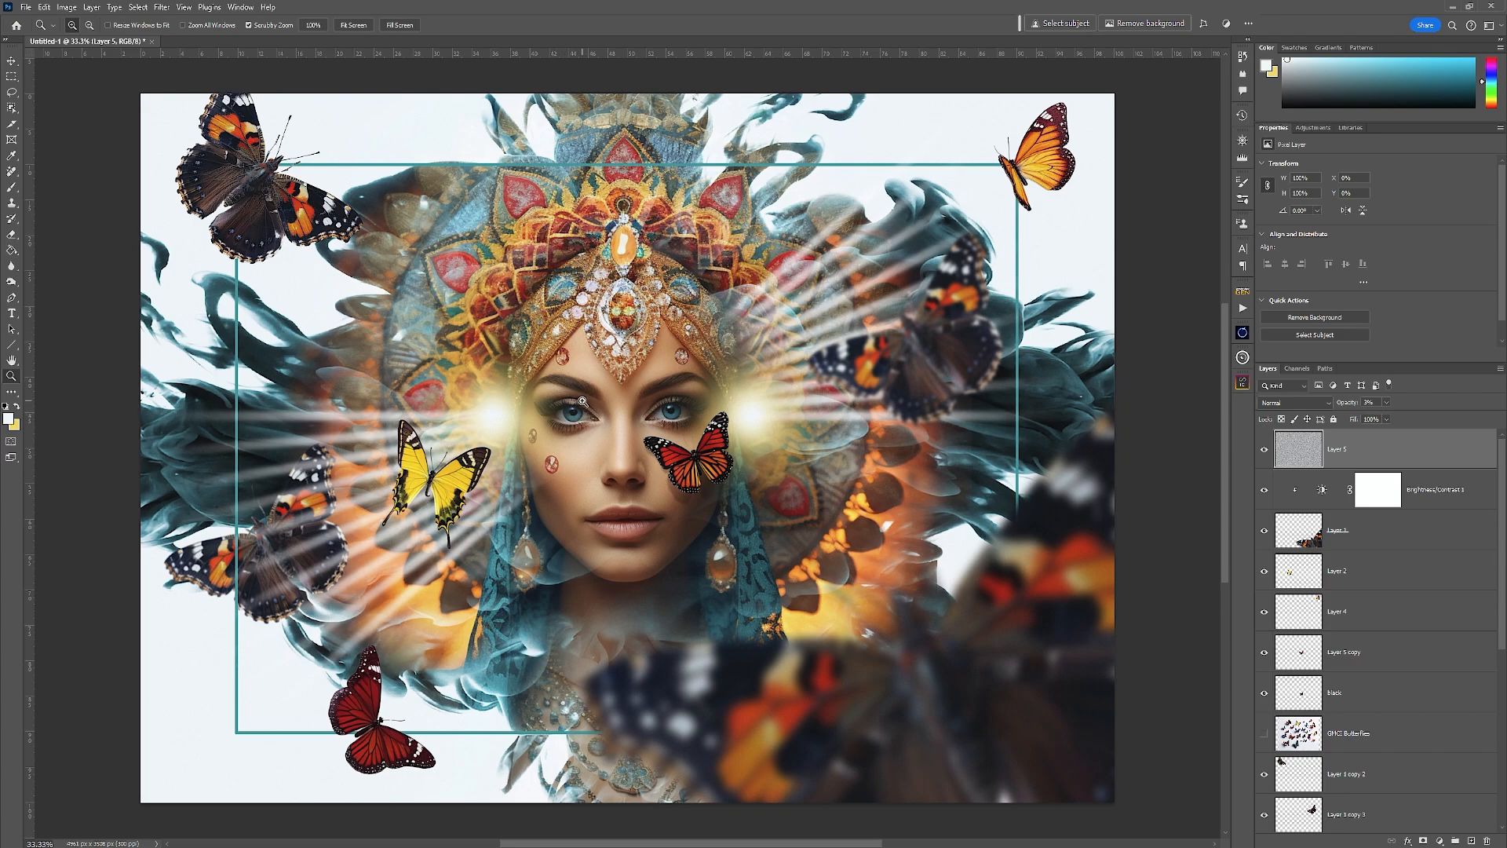
mouse_move(585, 400)
left_mouse_down()
mouse_move(663, 399)
mouse_move(683, 380)
left_mouse_up()
key("g")
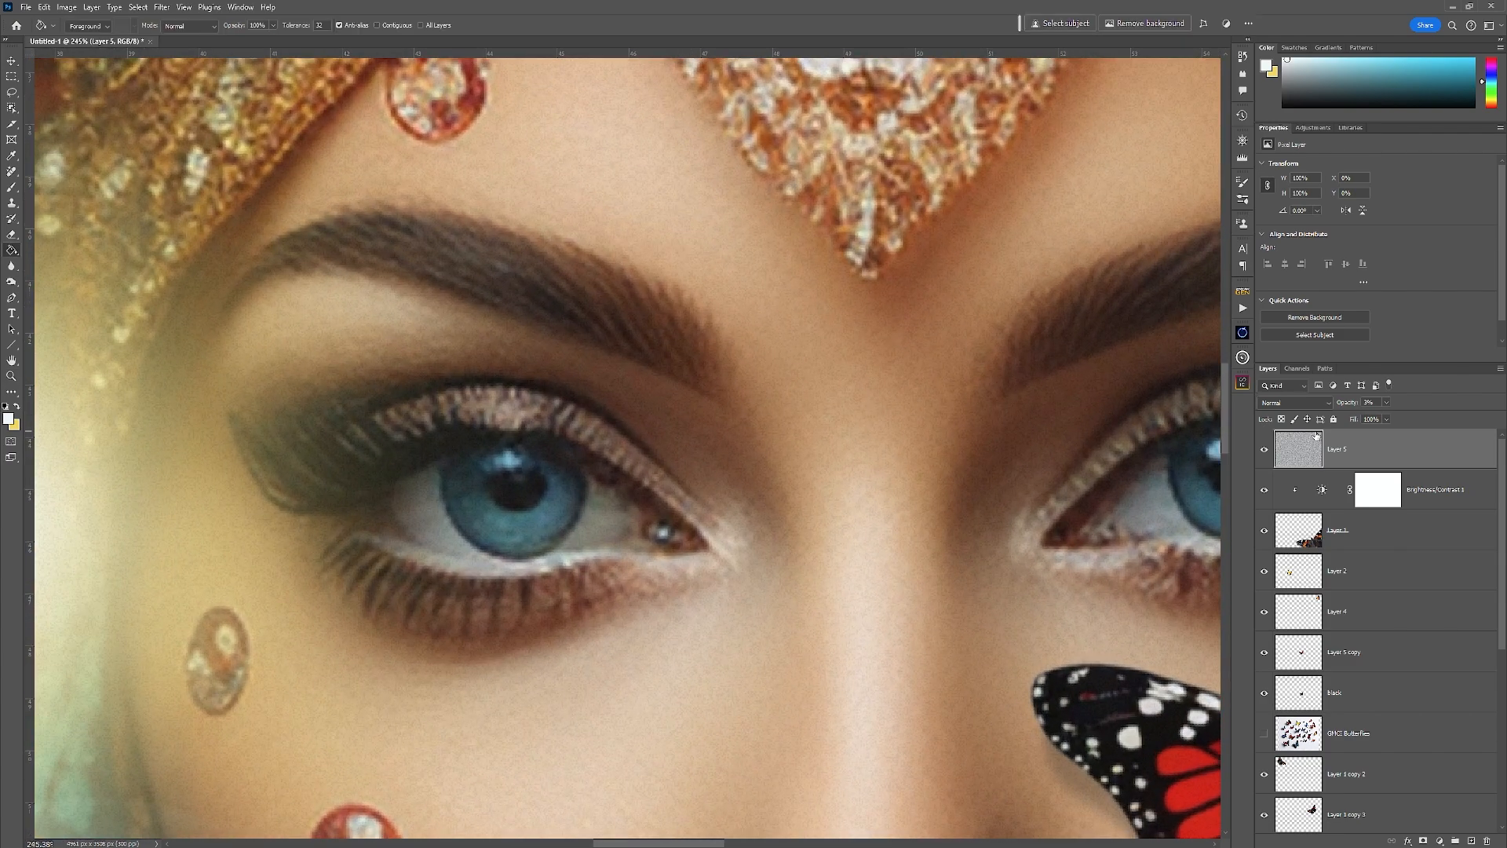
left_click(1386, 419)
left_click_drag(1389, 421, 1392, 421)
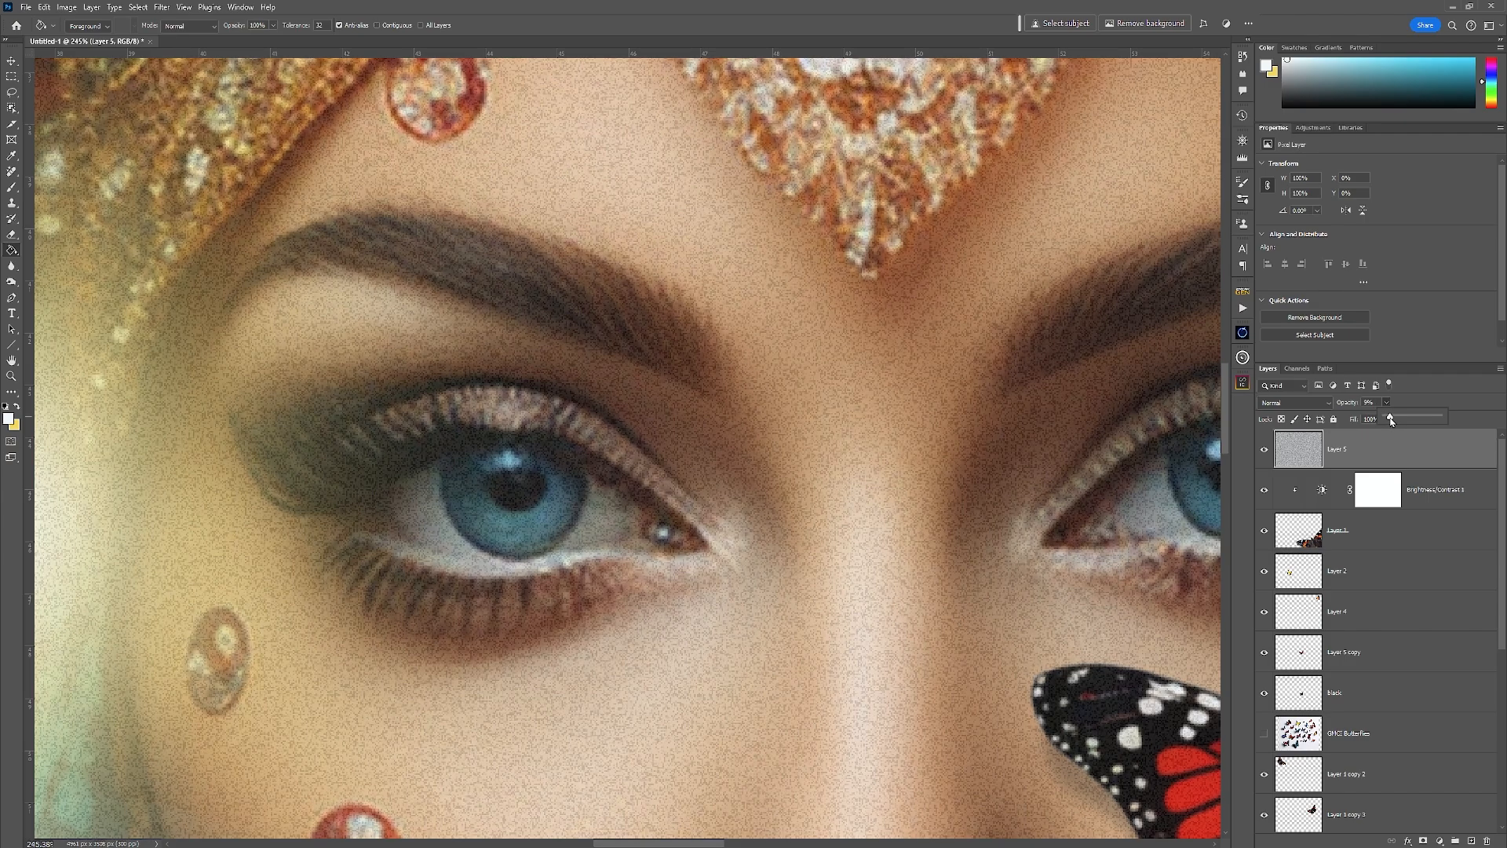
left_click_drag(1390, 421, 1387, 422)
left_click(1328, 402)
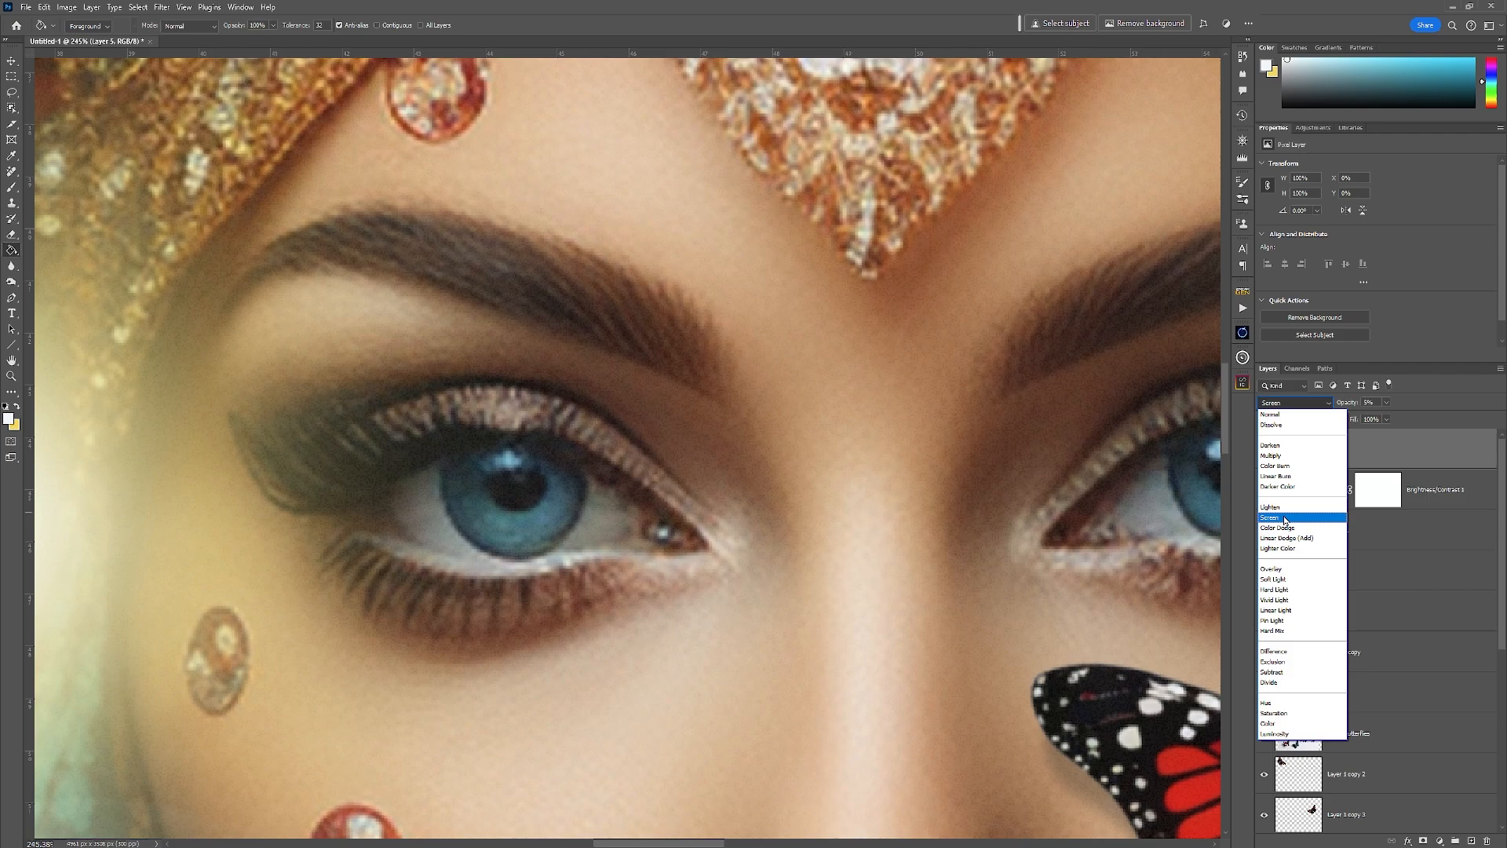
left_click(1294, 416)
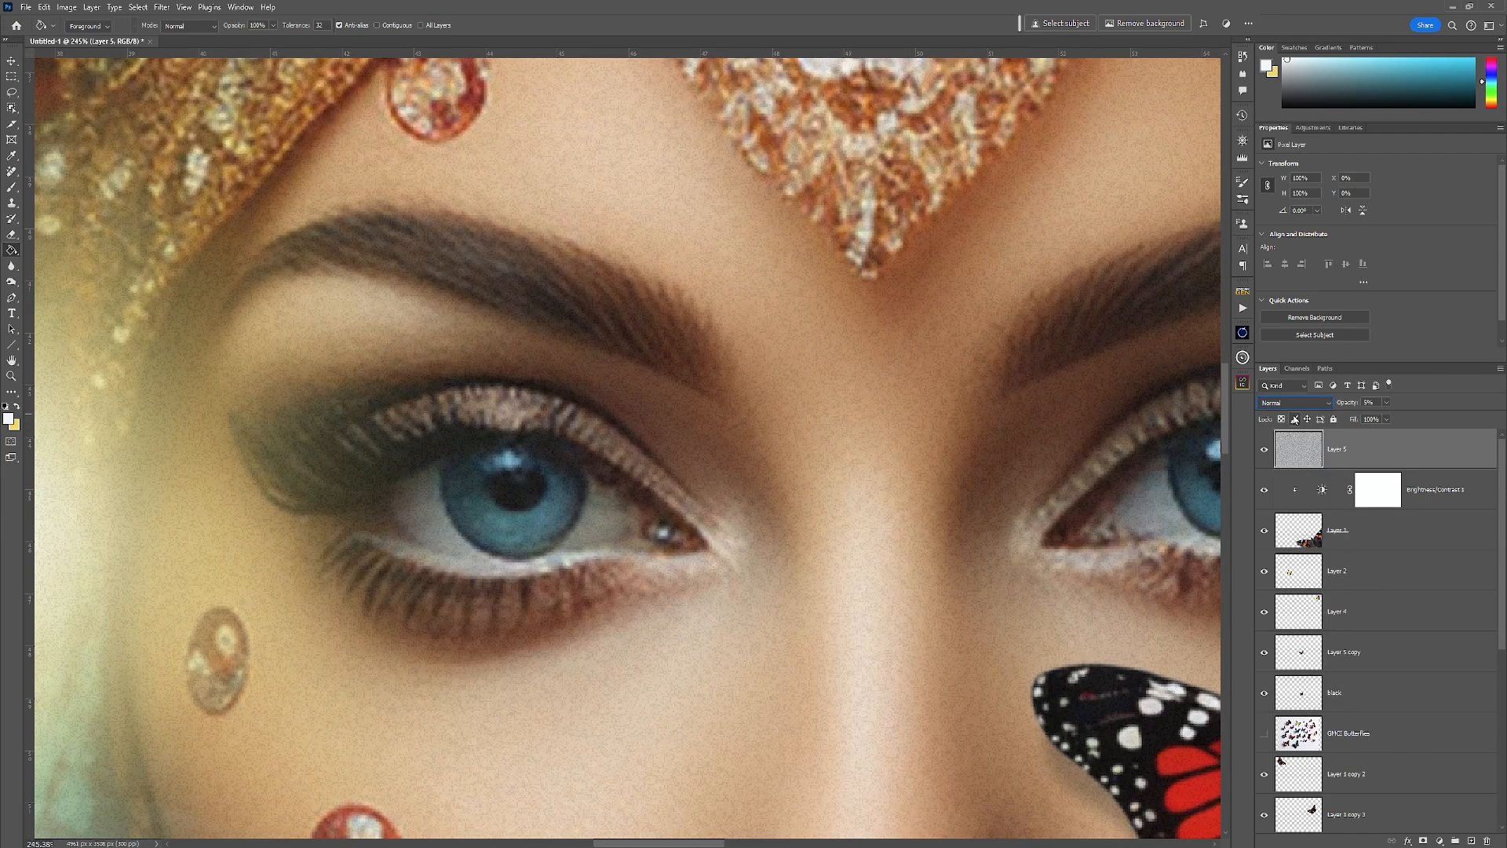
left_click(1386, 403)
Step: Stamp all visible layers into a new merged layer at the top of the stack and check it by toggling its visibility
key("ctrl+shift+alt+e")
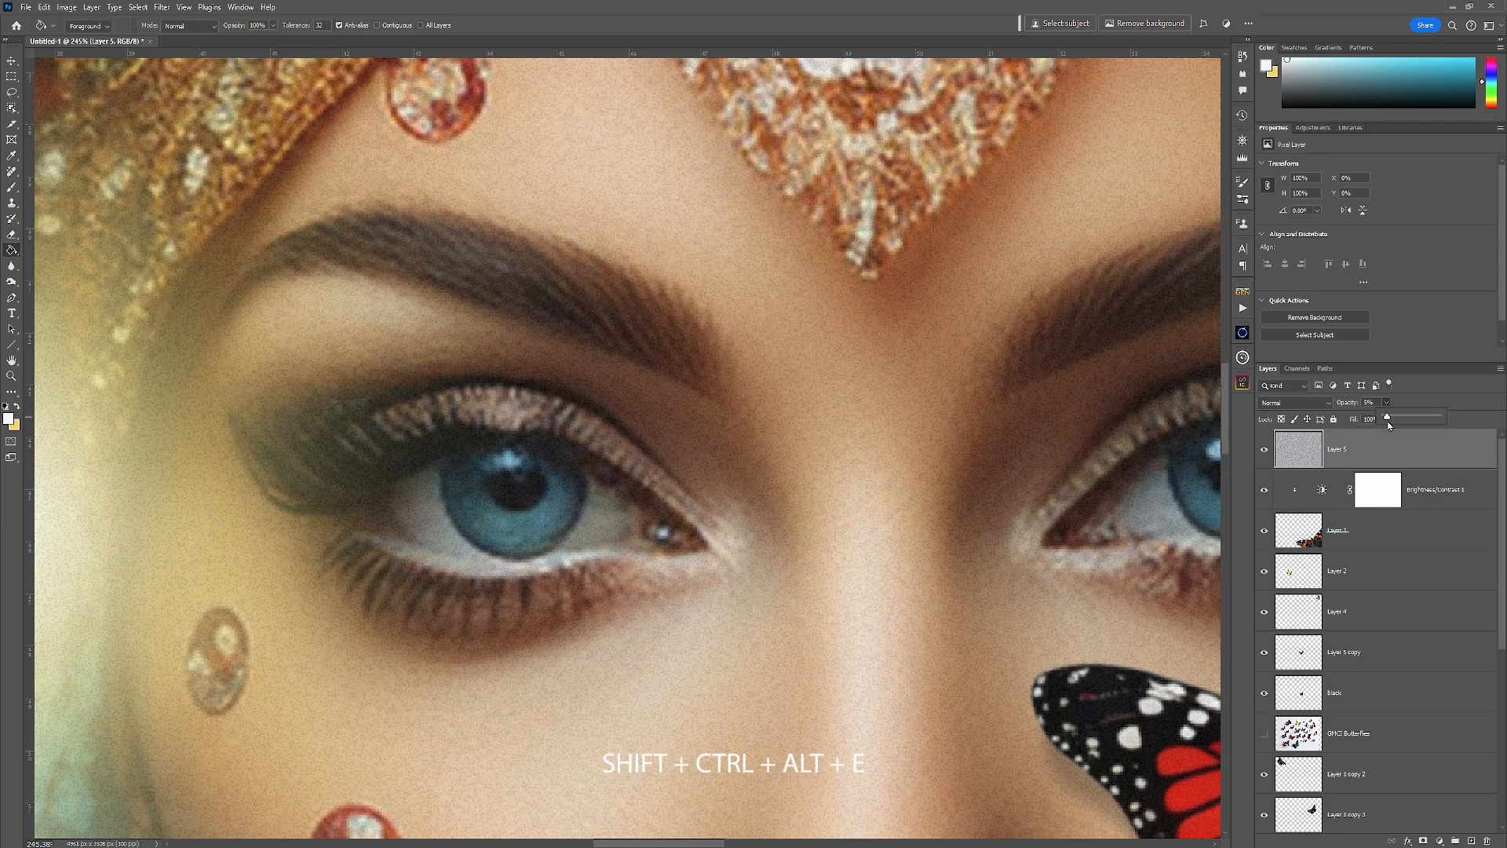
left_click(1397, 459)
key("ctrl+minus")
key("ctrl+minus")
key("ctrl+minus")
key("ctrl+minus")
key("ctrl+minus")
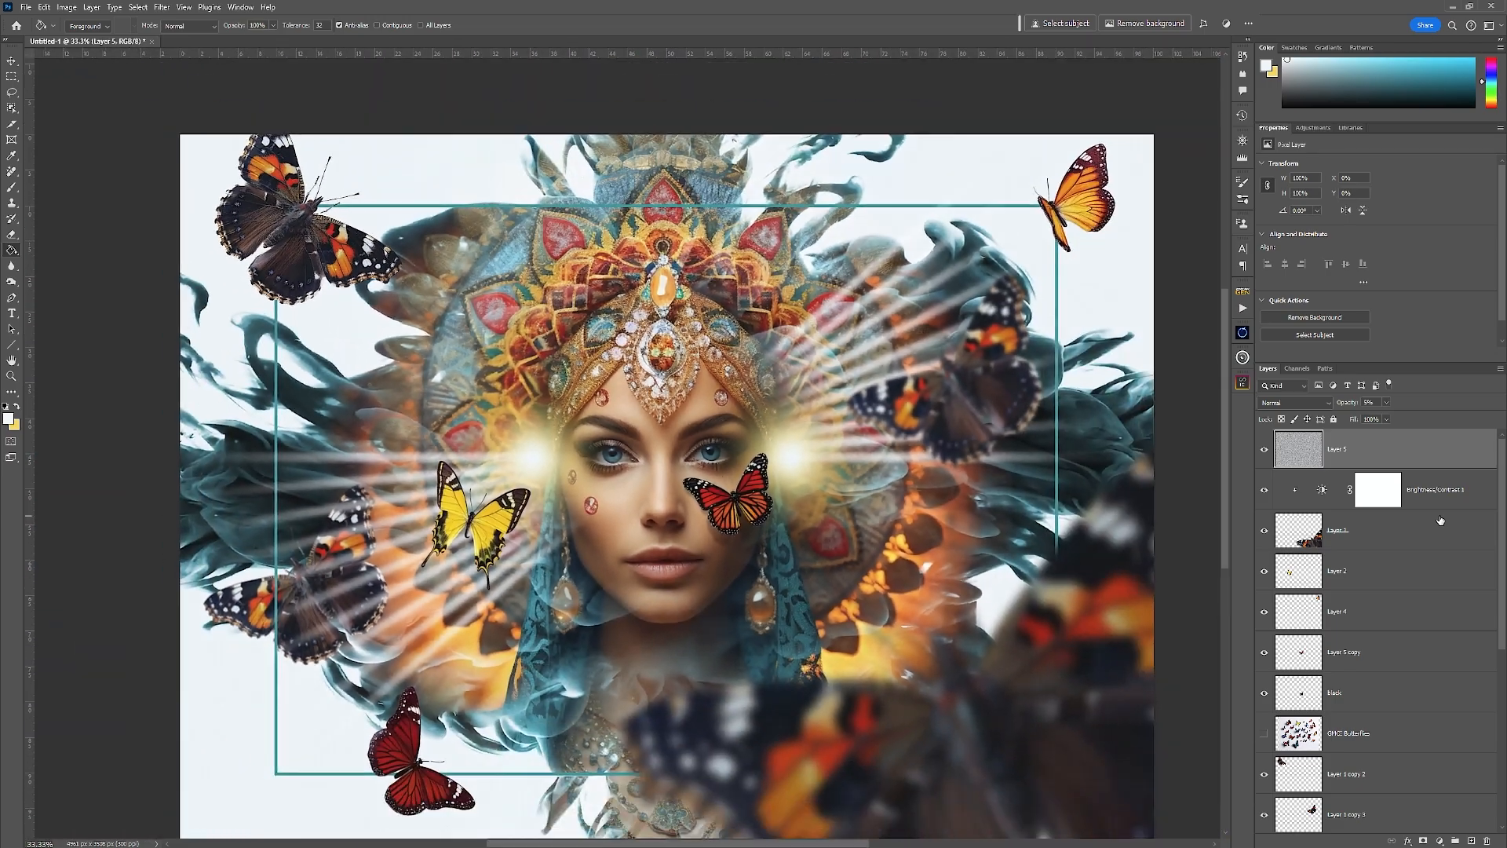
key("ctrl+minus")
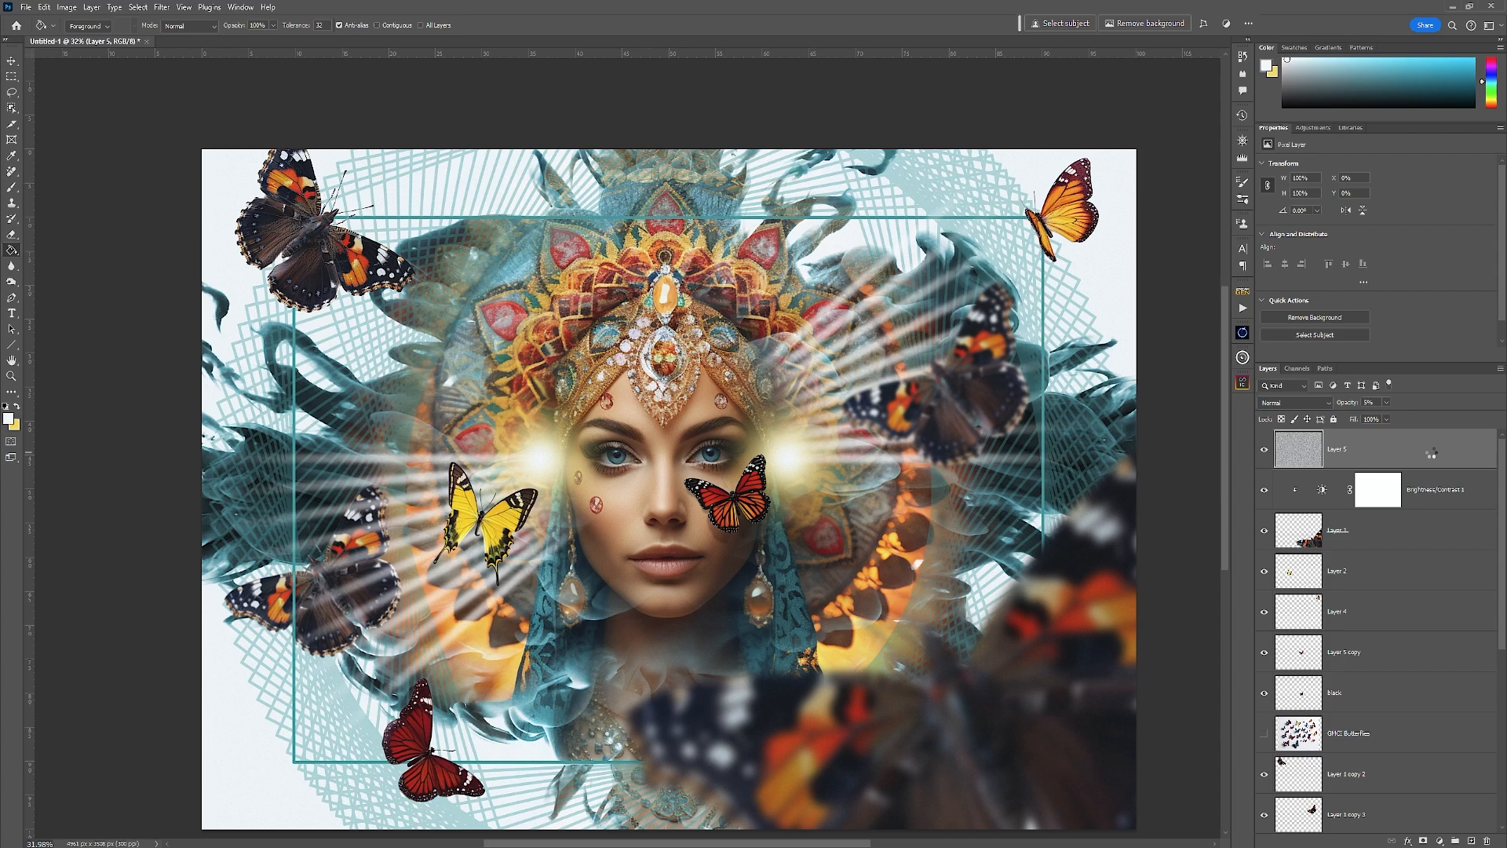
key("ctrl+shift+alt+e")
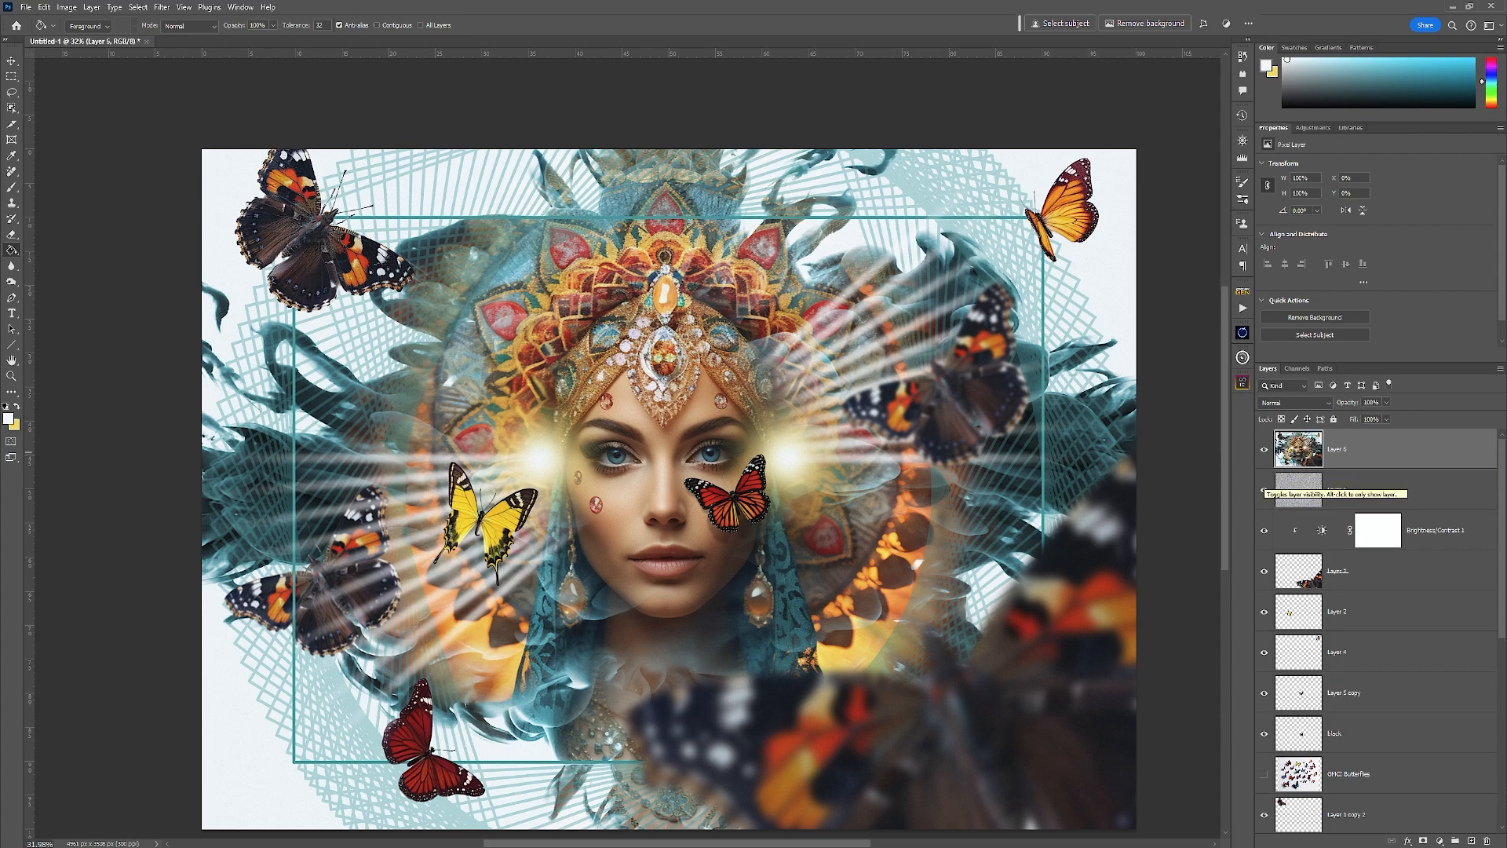
left_click(1264, 450)
left_click(1264, 450)
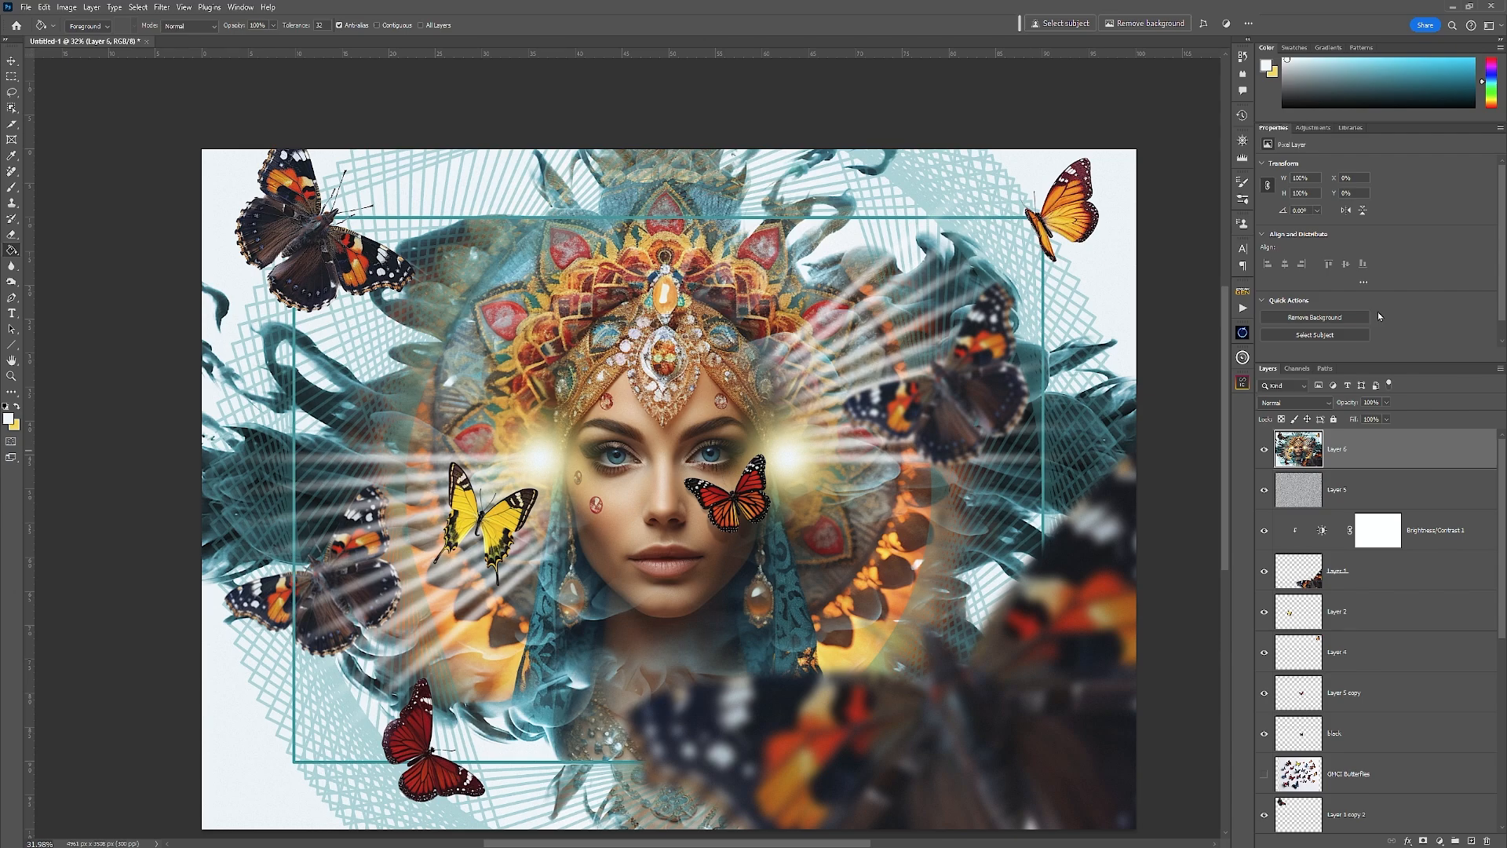
Step: Open the merged layer in the Camera Raw Filter and create a person mask for the iris and pupil only
left_click(163, 8)
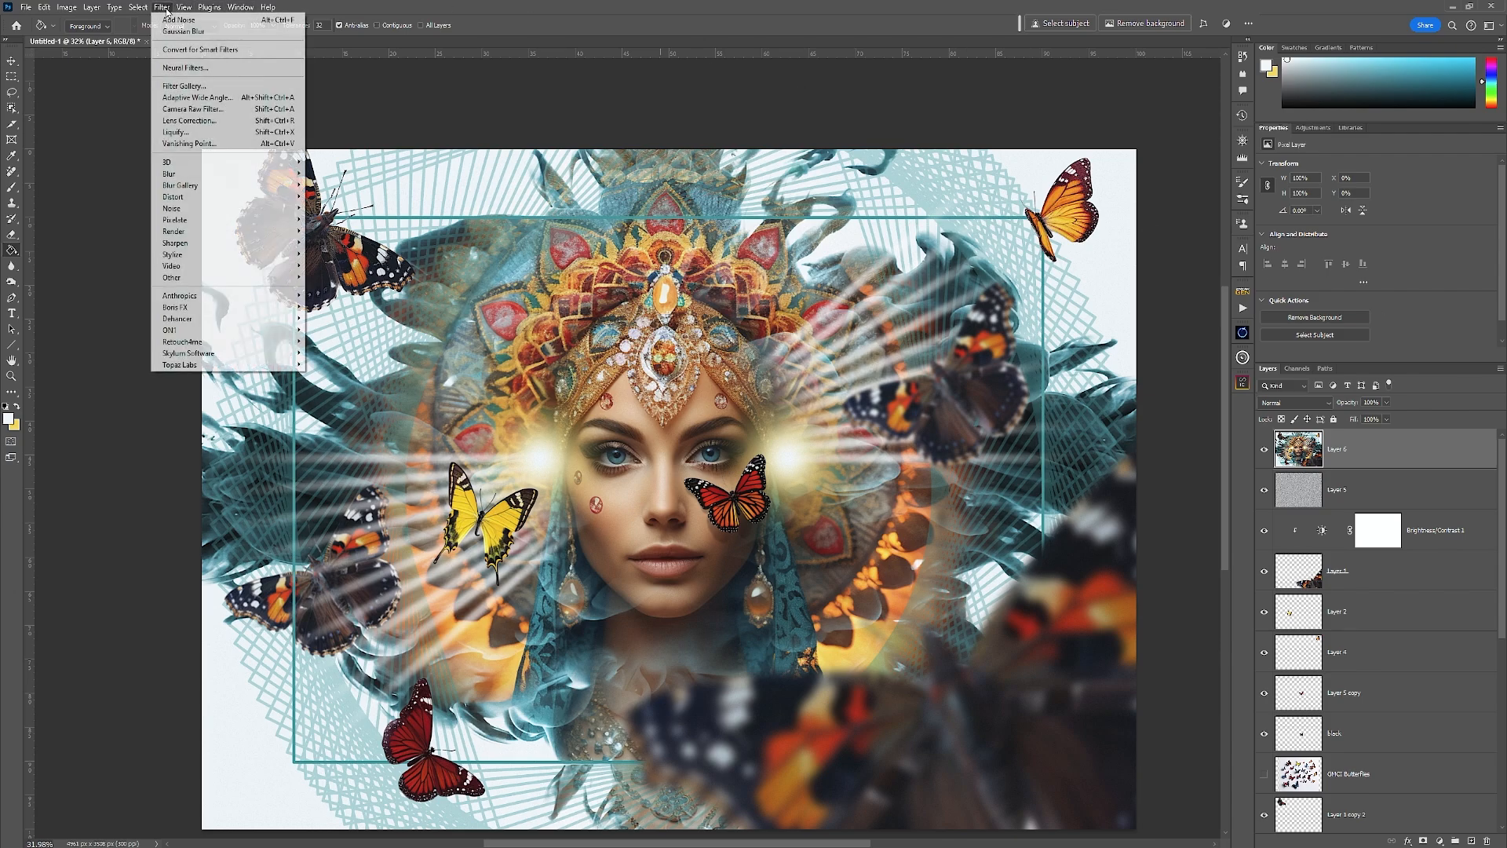
left_click(194, 109)
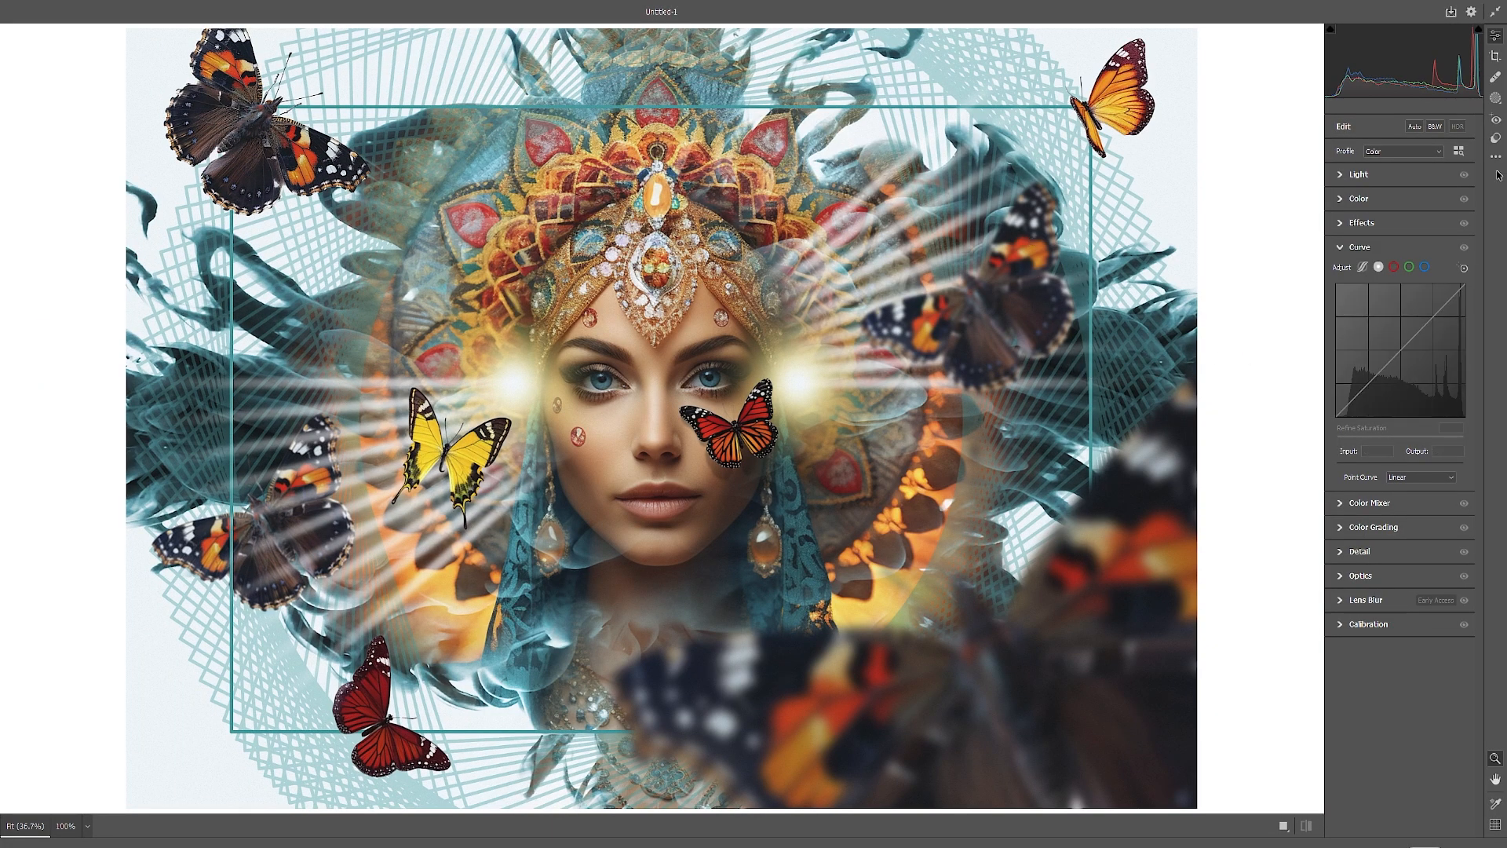
left_click(1495, 98)
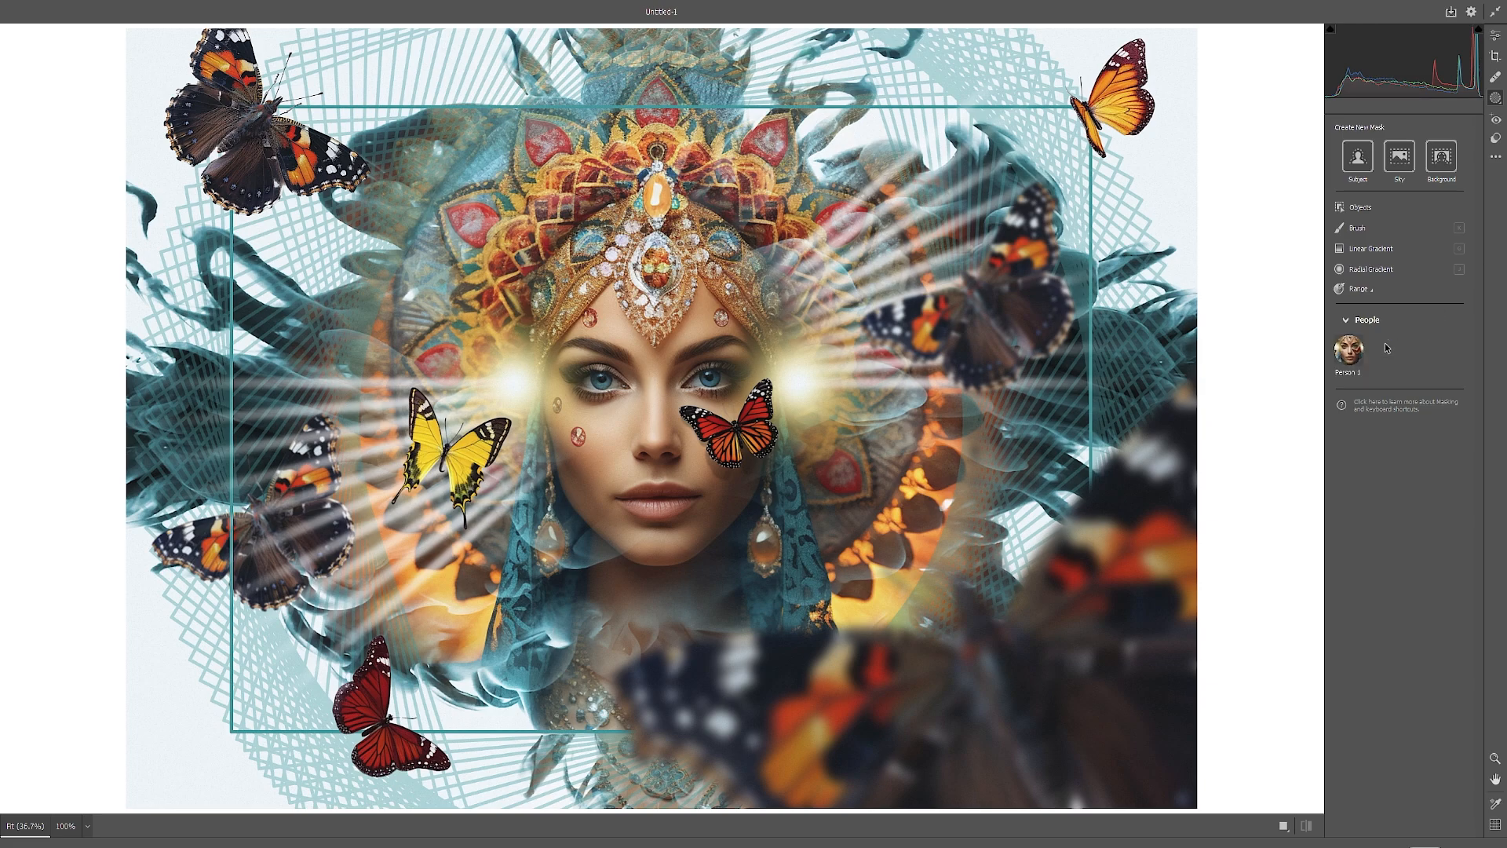
left_click(1348, 347)
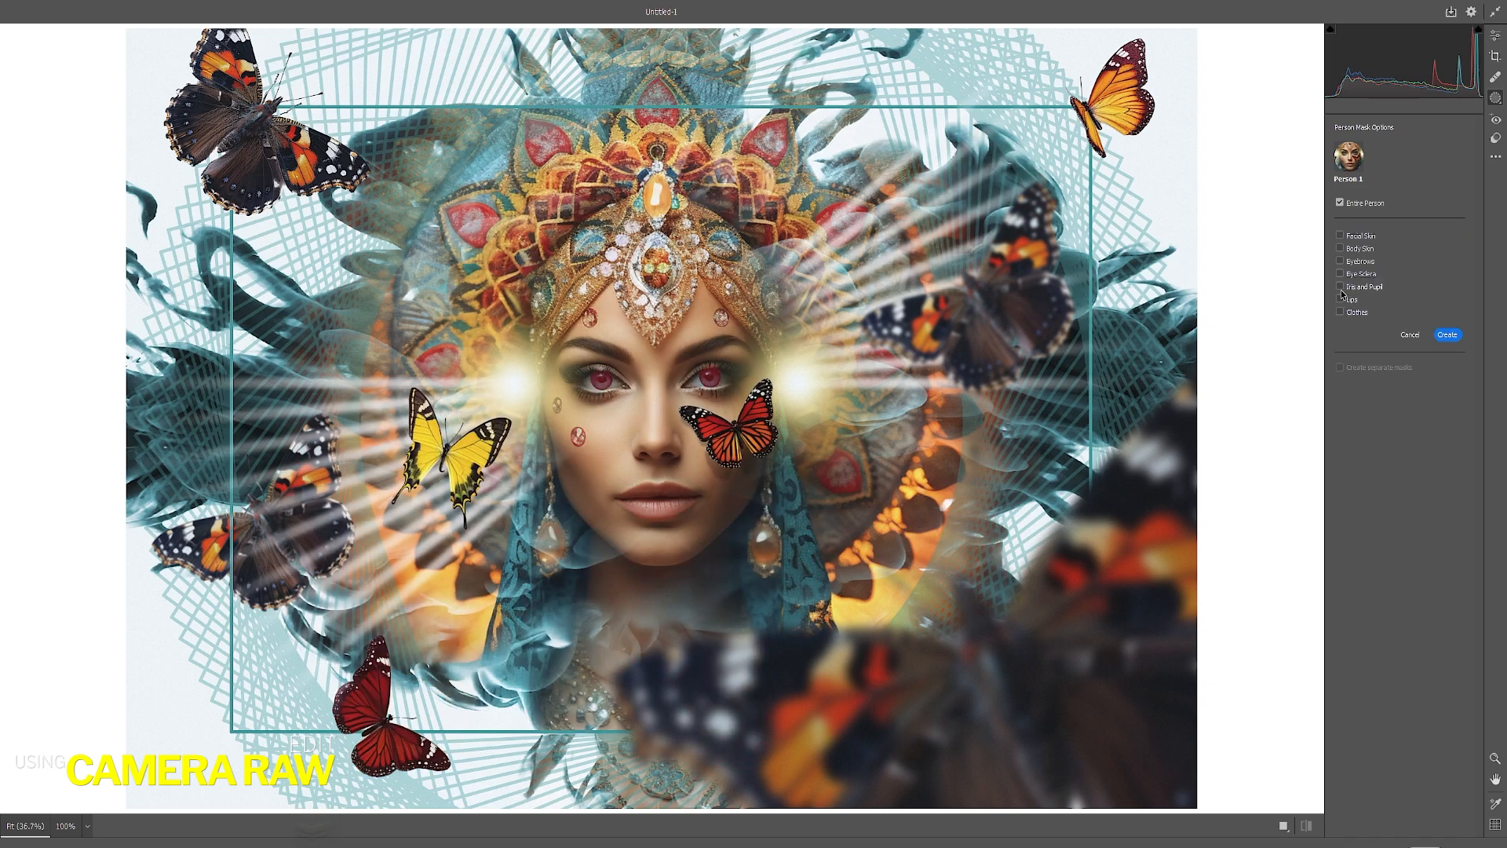
left_click(1341, 287)
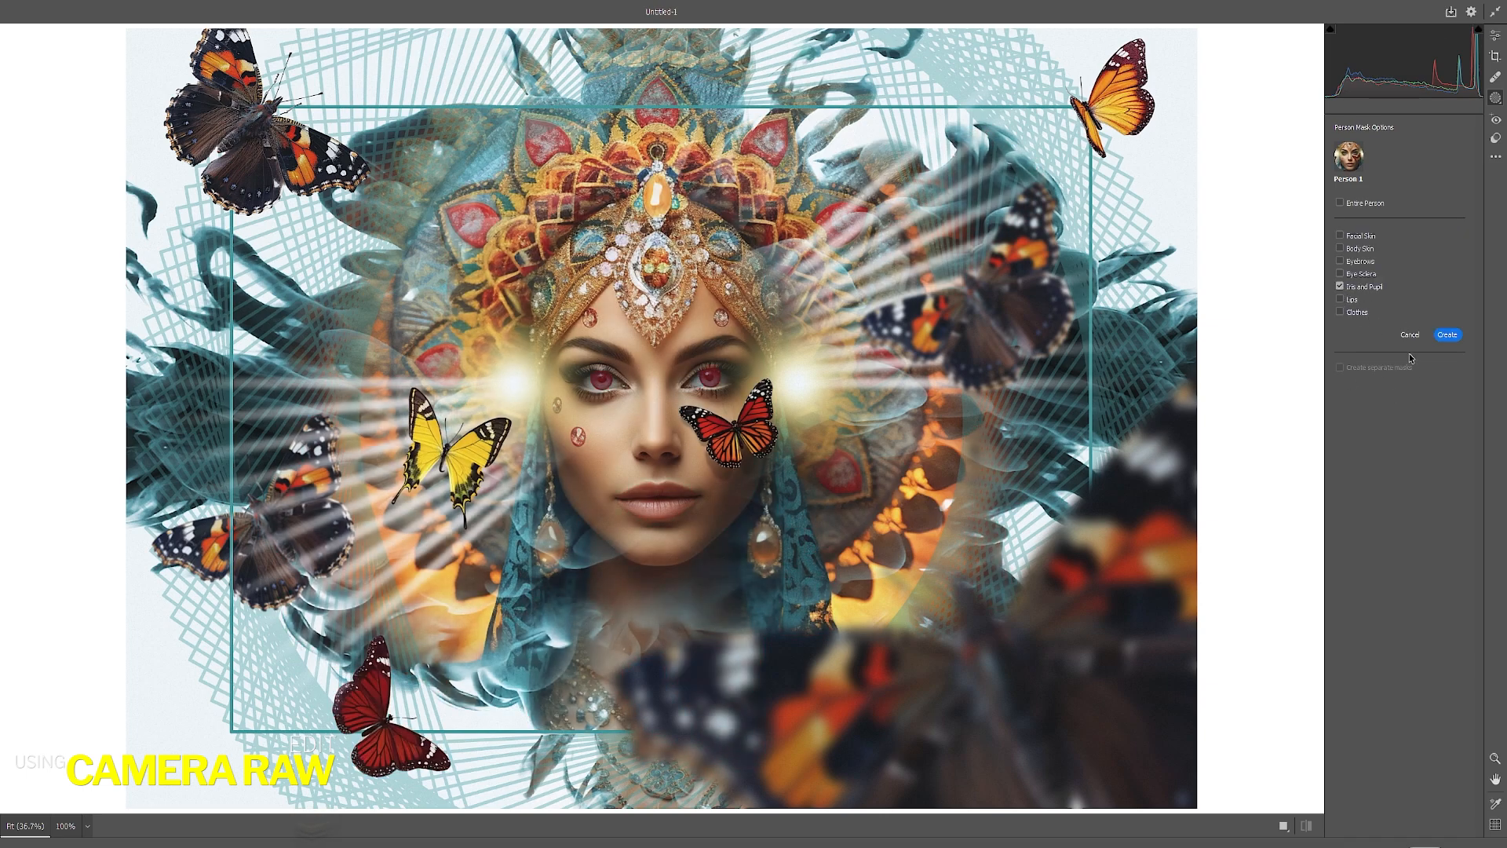
left_click(1452, 335)
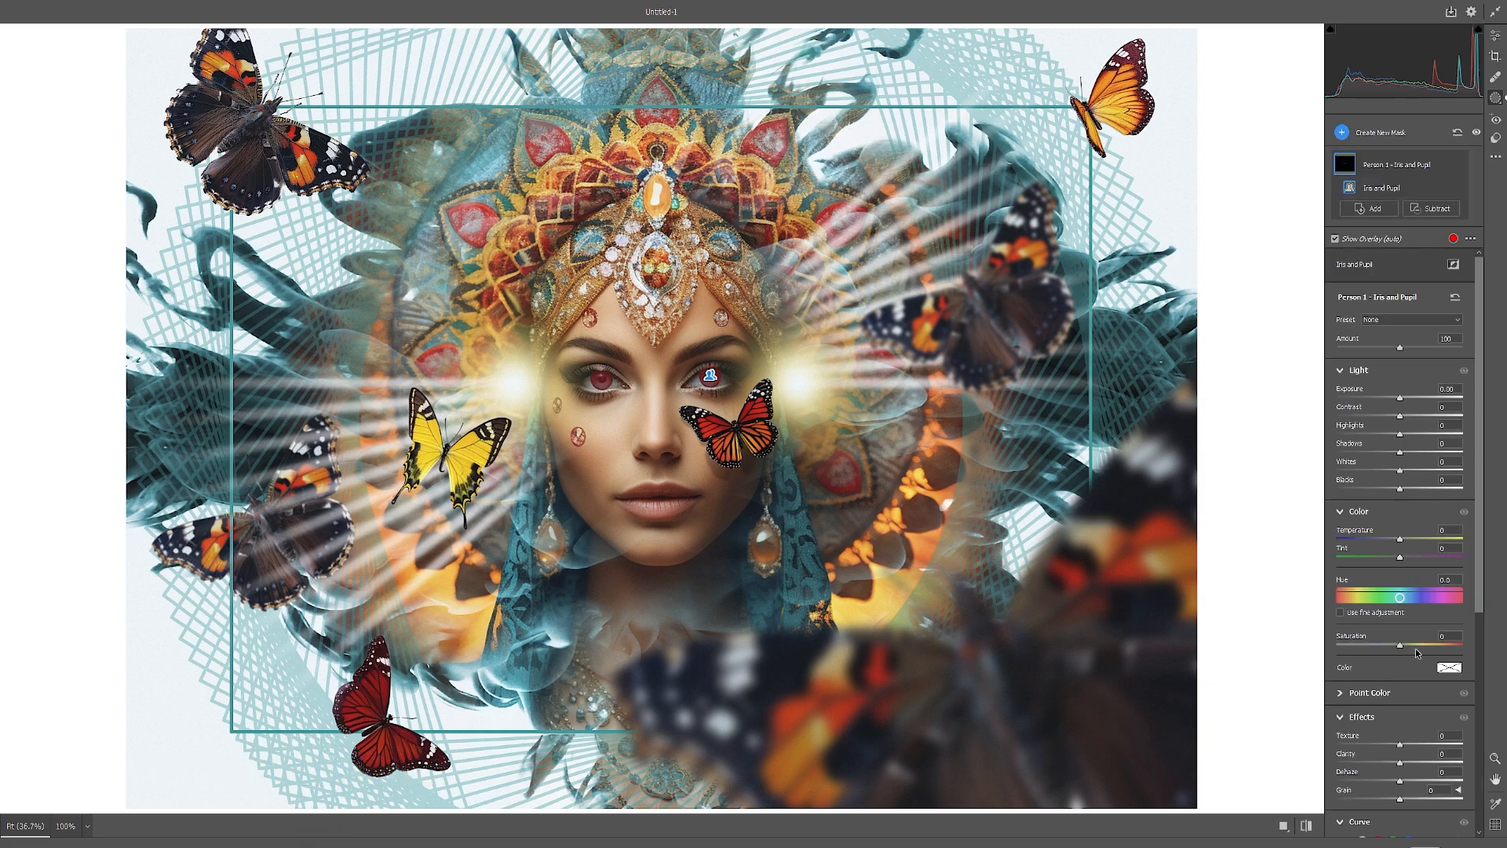
Step: Tint the iris and pupil mask with a more saturated cyan color
left_click(1459, 671)
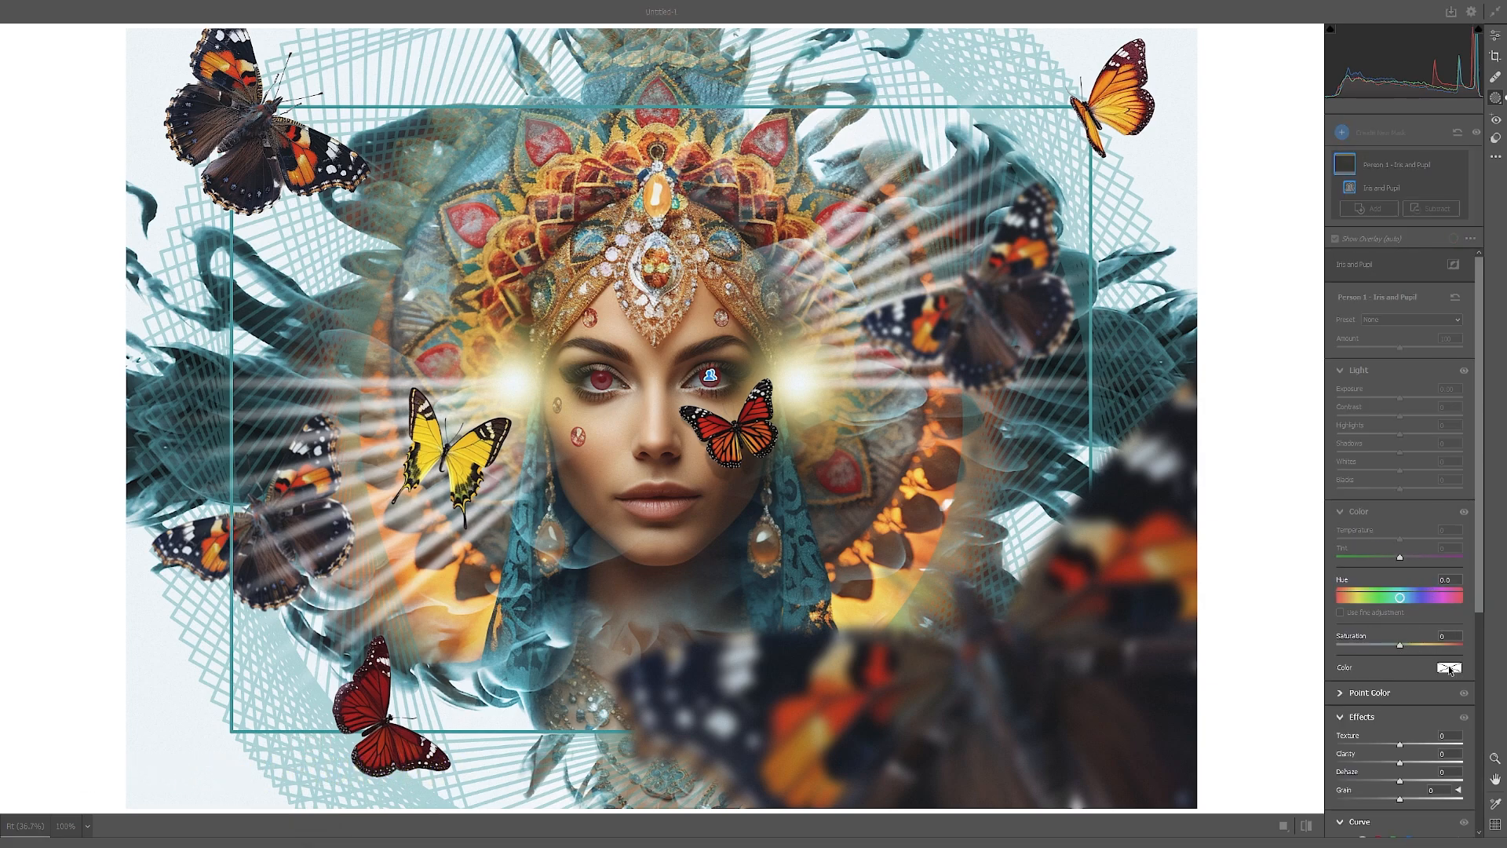
left_click_drag(740, 248, 941, 166)
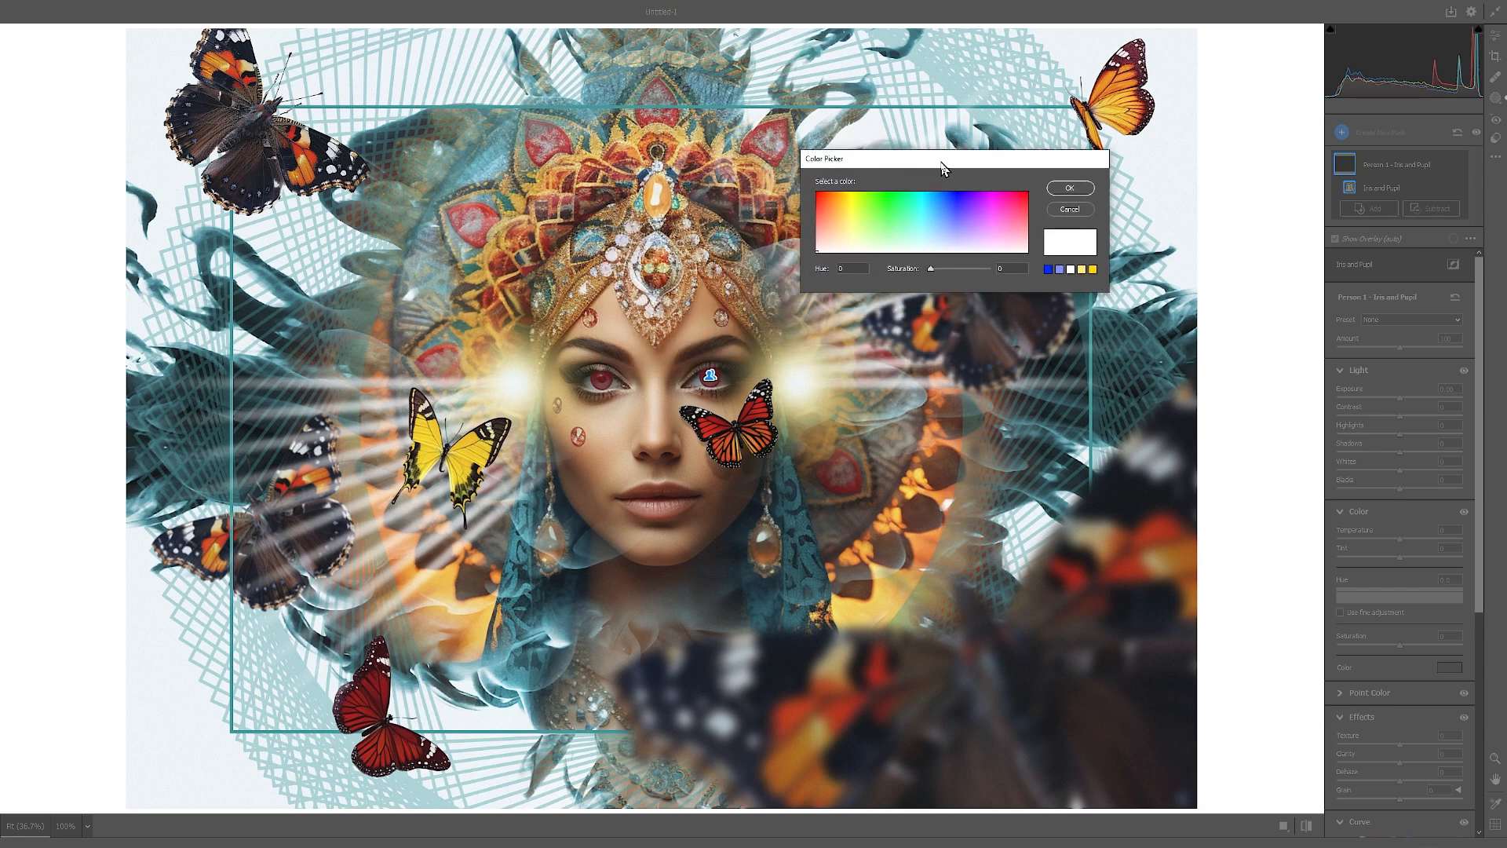
left_click(923, 222)
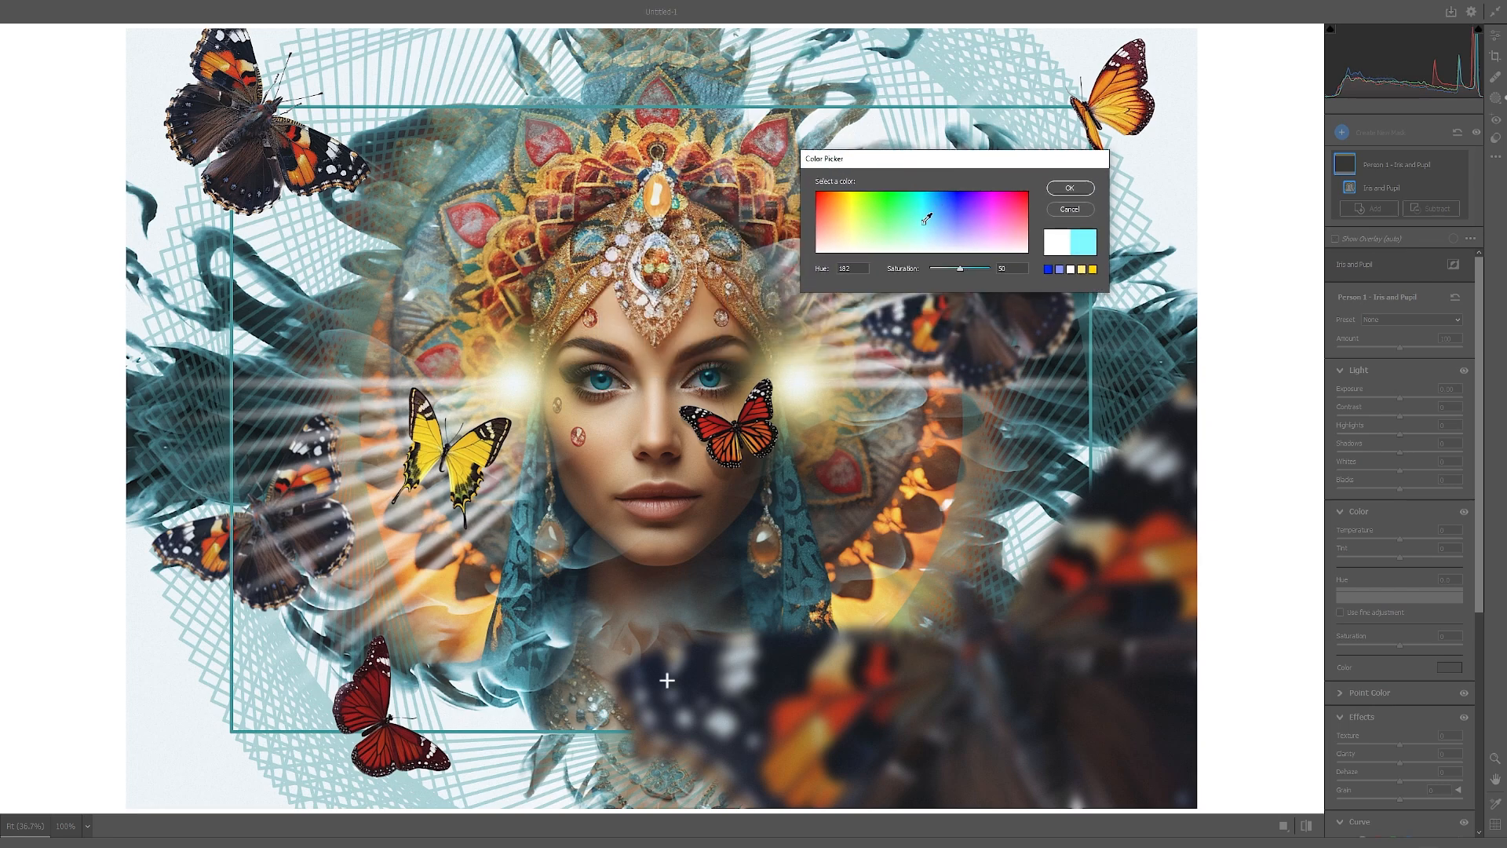
mouse_move(923, 222)
left_mouse_down()
mouse_move(924, 206)
mouse_move(878, 220)
mouse_move(821, 184)
mouse_move(927, 216)
left_mouse_up()
left_click_drag(964, 268, 982, 272)
left_click(1068, 188)
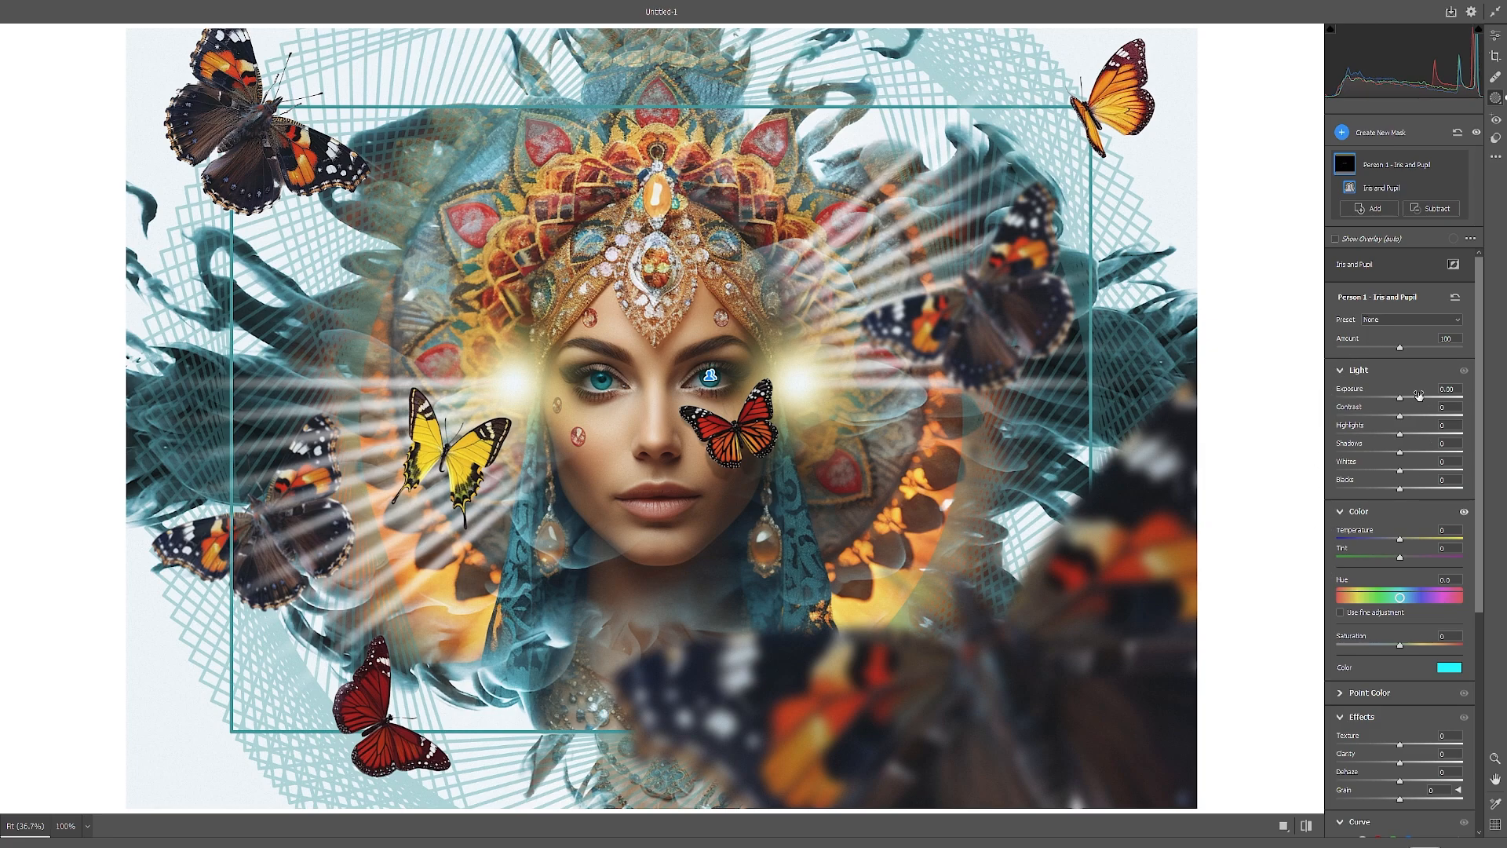
Step: Fine-tune the iris mask's exposure and contrast, apply the Camera Raw edit, and compare the merged layer with the original by toggling its visibility
left_click_drag(1401, 400, 1401, 399)
mouse_move(1400, 420)
left_mouse_down()
mouse_move(1425, 420)
mouse_move(1403, 420)
left_mouse_up()
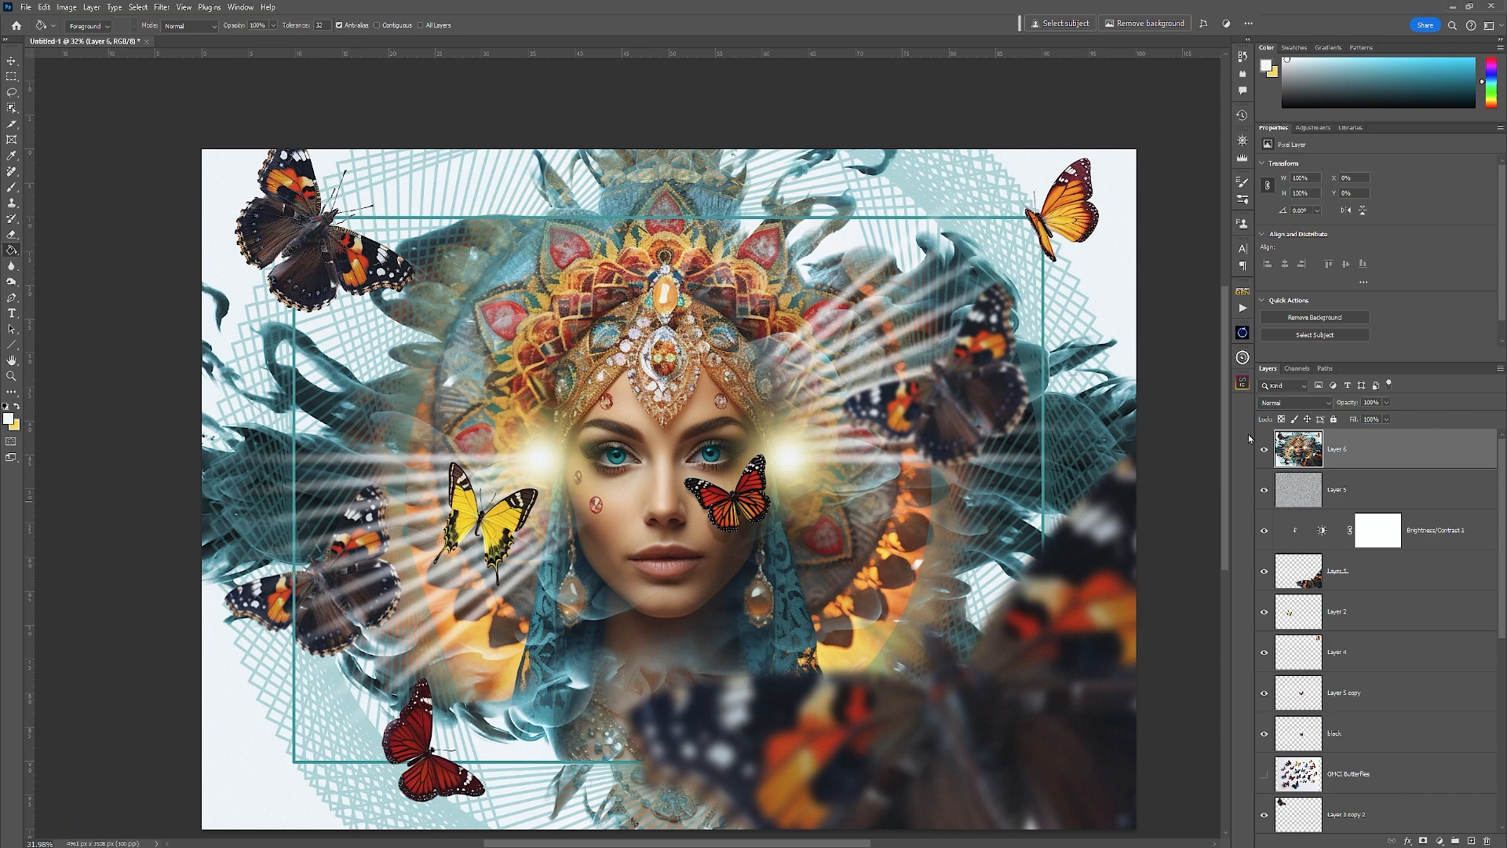
left_click(1264, 451)
left_click(1265, 451)
left_click(1265, 450)
left_click(1265, 451)
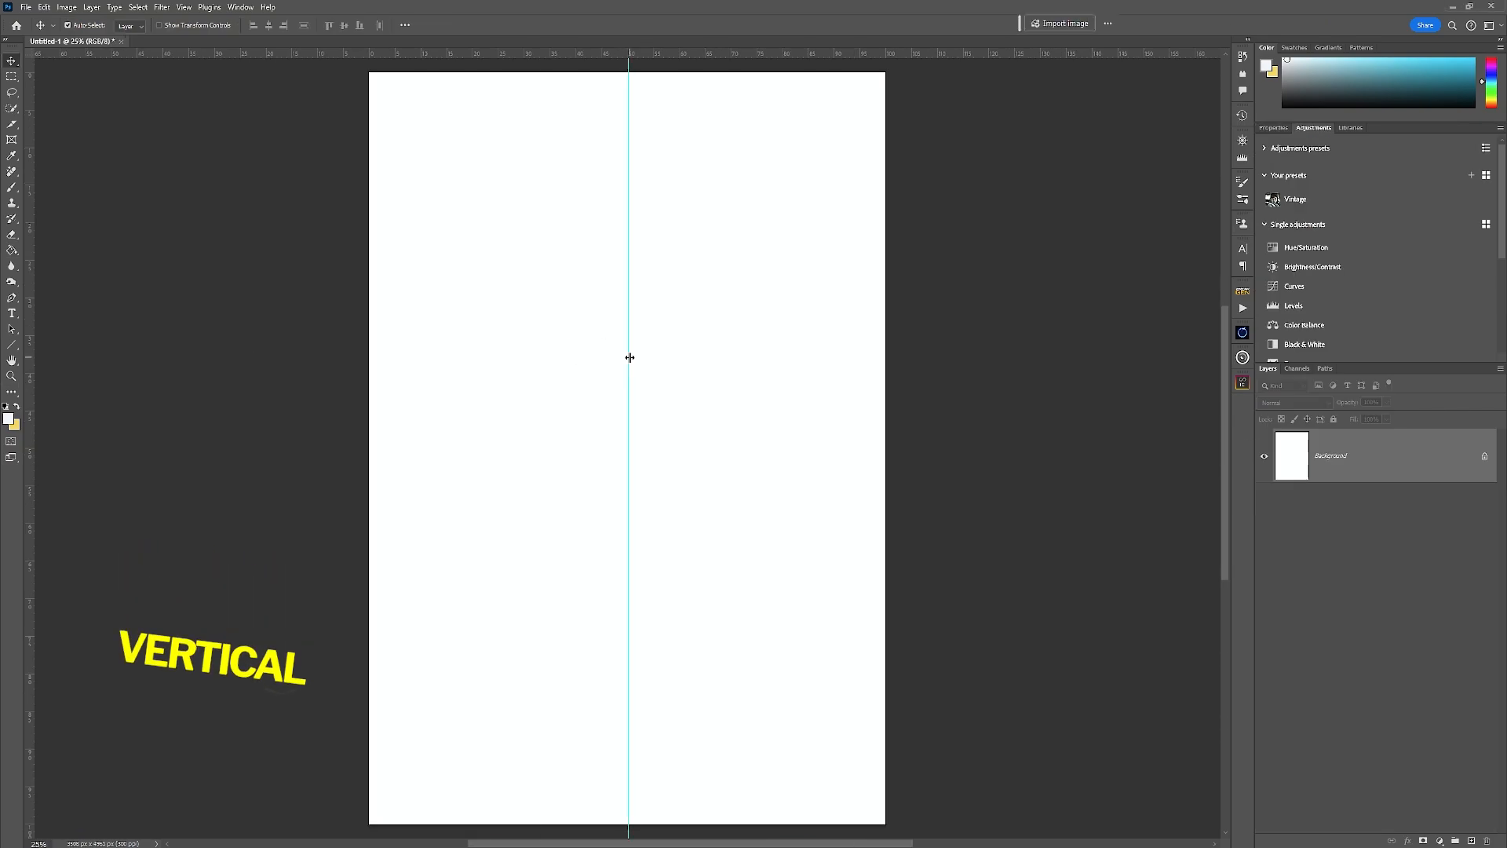
Step: Add two horizontal guides above and below the canvas center and two vertical guides on either side of the existing center guide
left_click_drag(628, 54, 628, 185)
left_click_drag(689, 53, 689, 711)
left_click_drag(29, 392, 447, 392)
left_click_drag(30, 467, 809, 467)
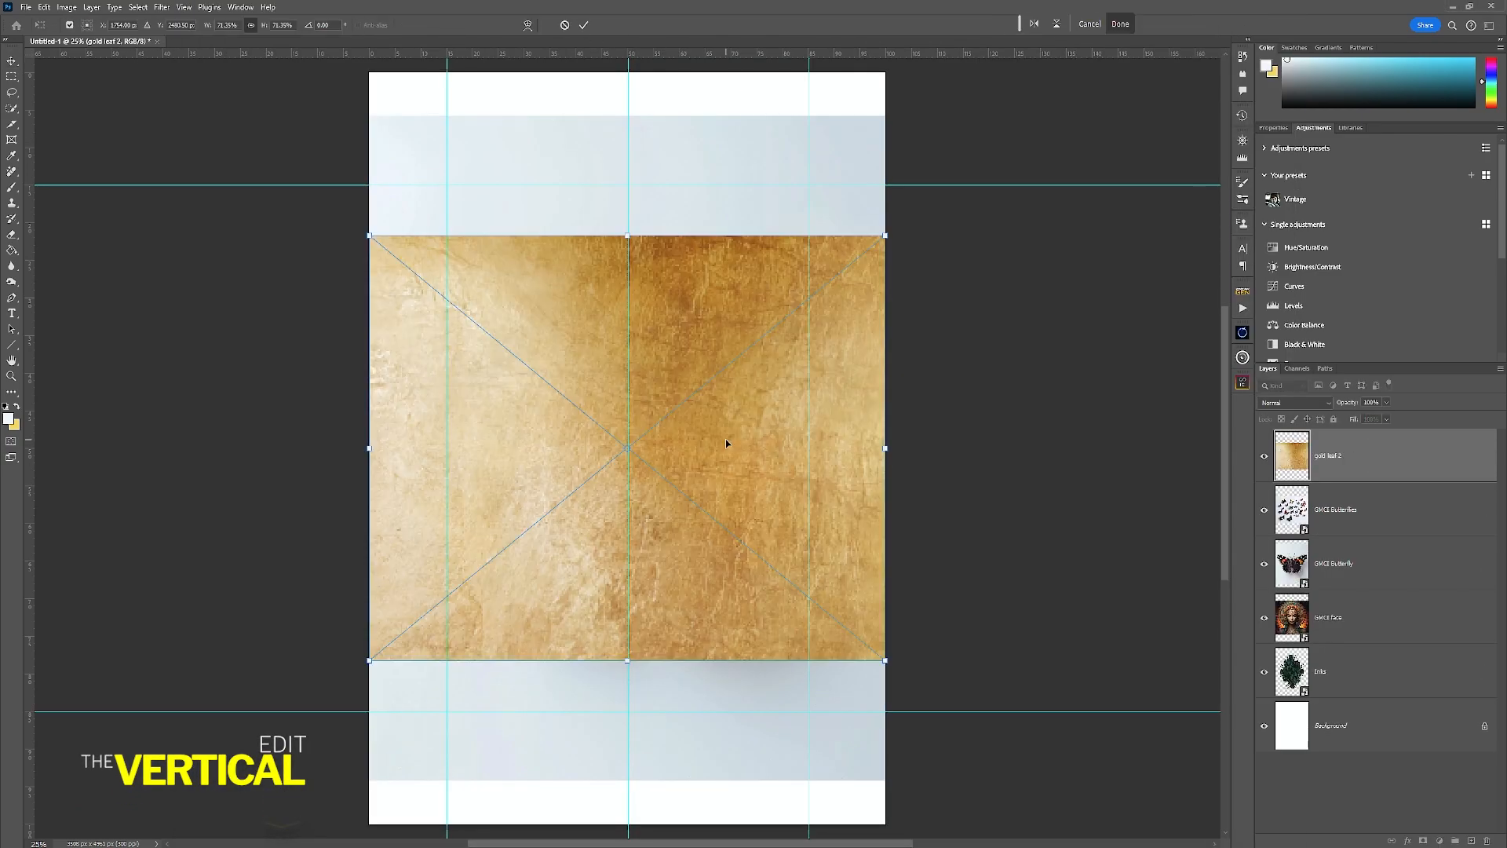
Step: Rotate the gold leaf texture 90 degrees to fit the vertical canvas
left_click(44, 7)
mouse_move(62, 295)
left_click(278, 491)
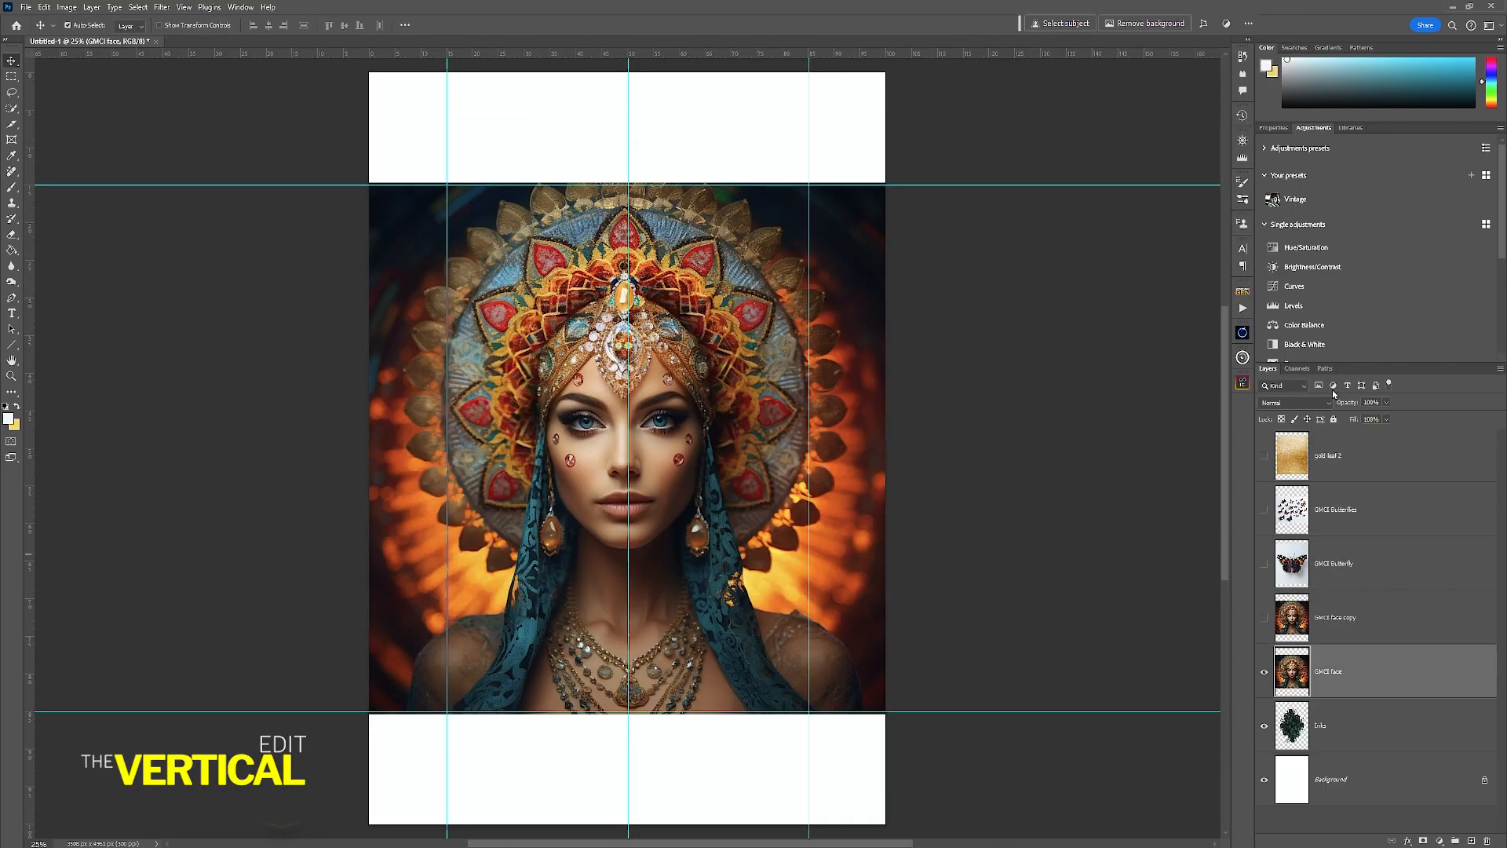
Step: Add a black mask to the face copy layer and paint white over it to reveal the central face
left_click(1422, 840, "alt")
key("b")
left_click(1334, 617)
key("x")
left_click_drag(620, 392, 626, 479)
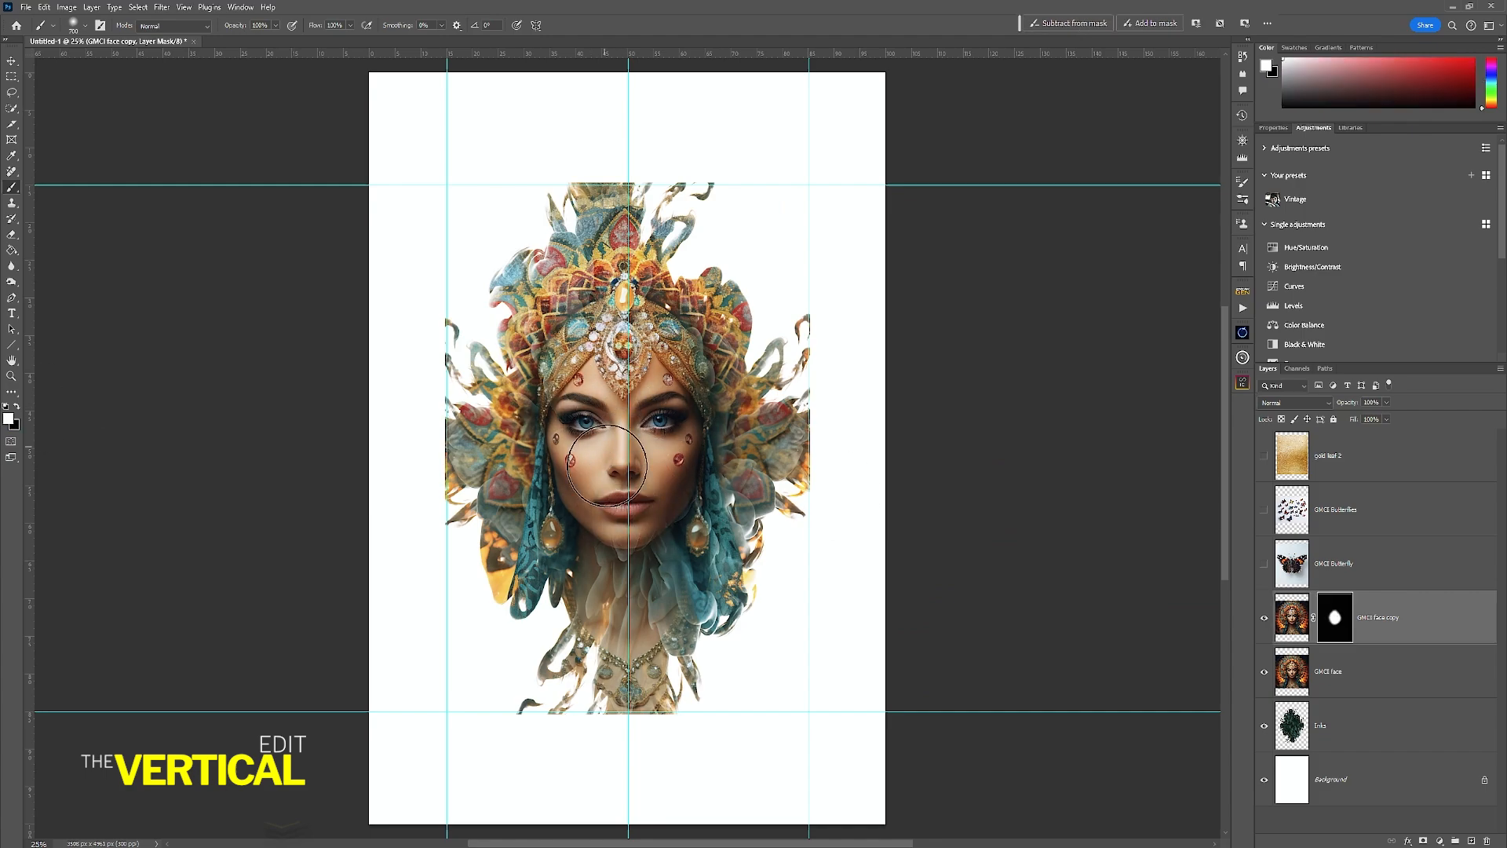
Step: Group the two face layers with the inks layer, and add an empty layer above the group
left_click(1292, 617)
left_click(1334, 726, "shift")
left_click(1451, 841)
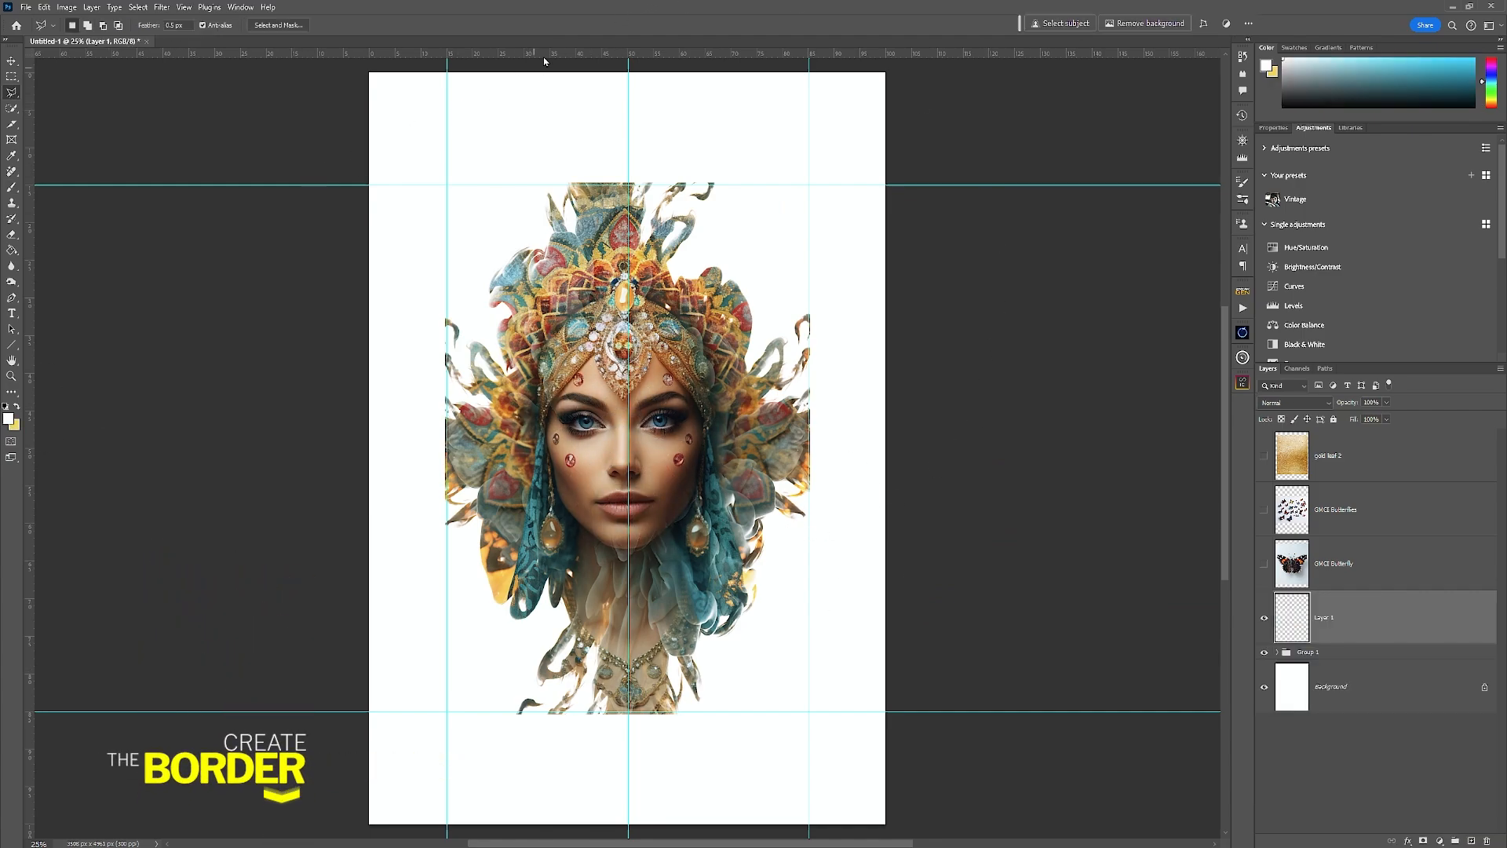
Step: Add a horizontal guide through the canvas center and trace a diamond selection between the guide intersections with the Polygonal Lasso
left_click_drag(546, 56, 518, 448)
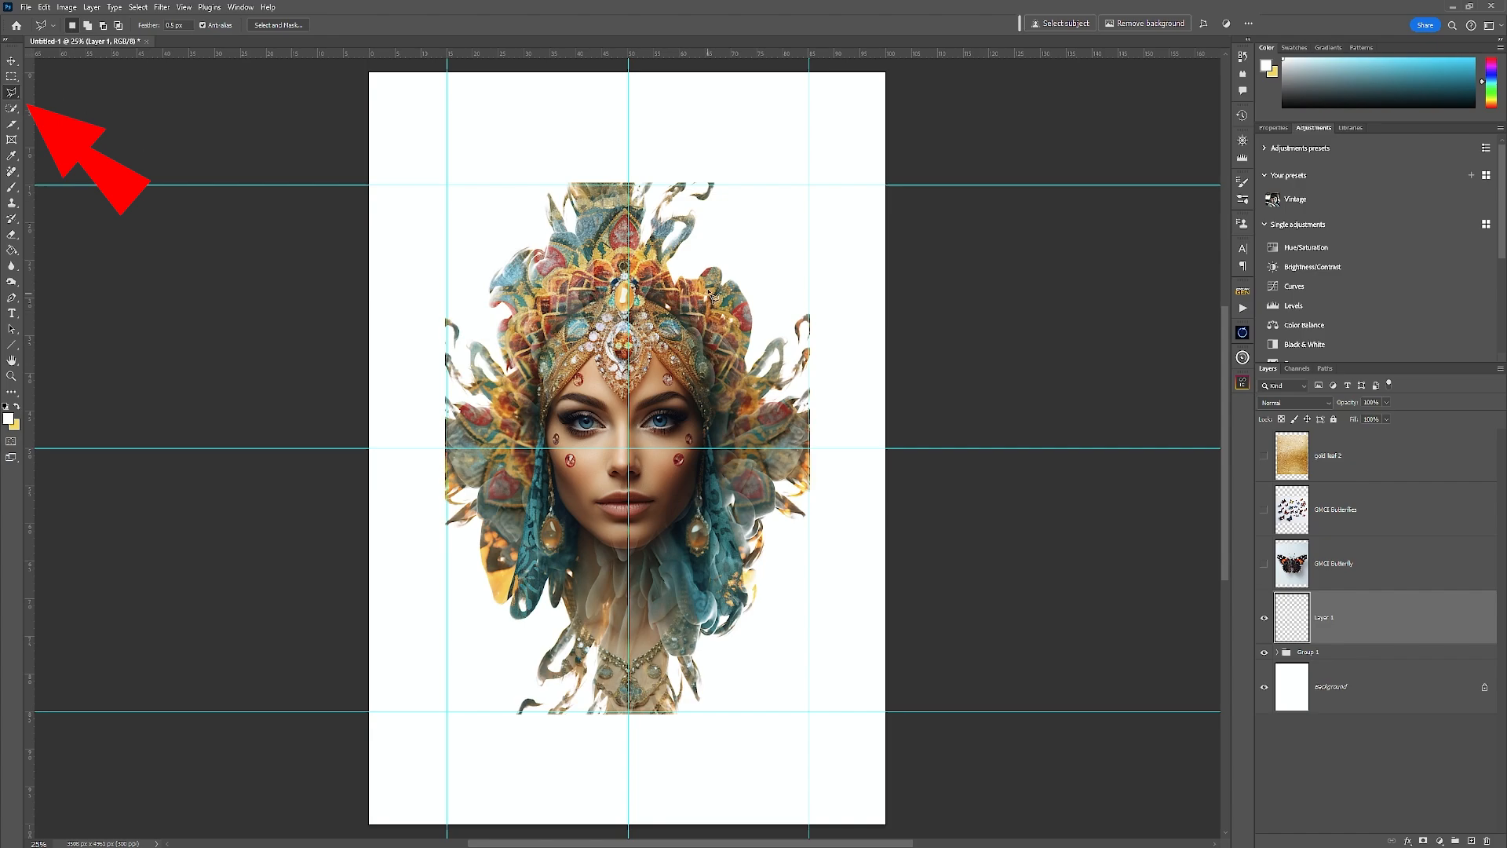
left_click(630, 186)
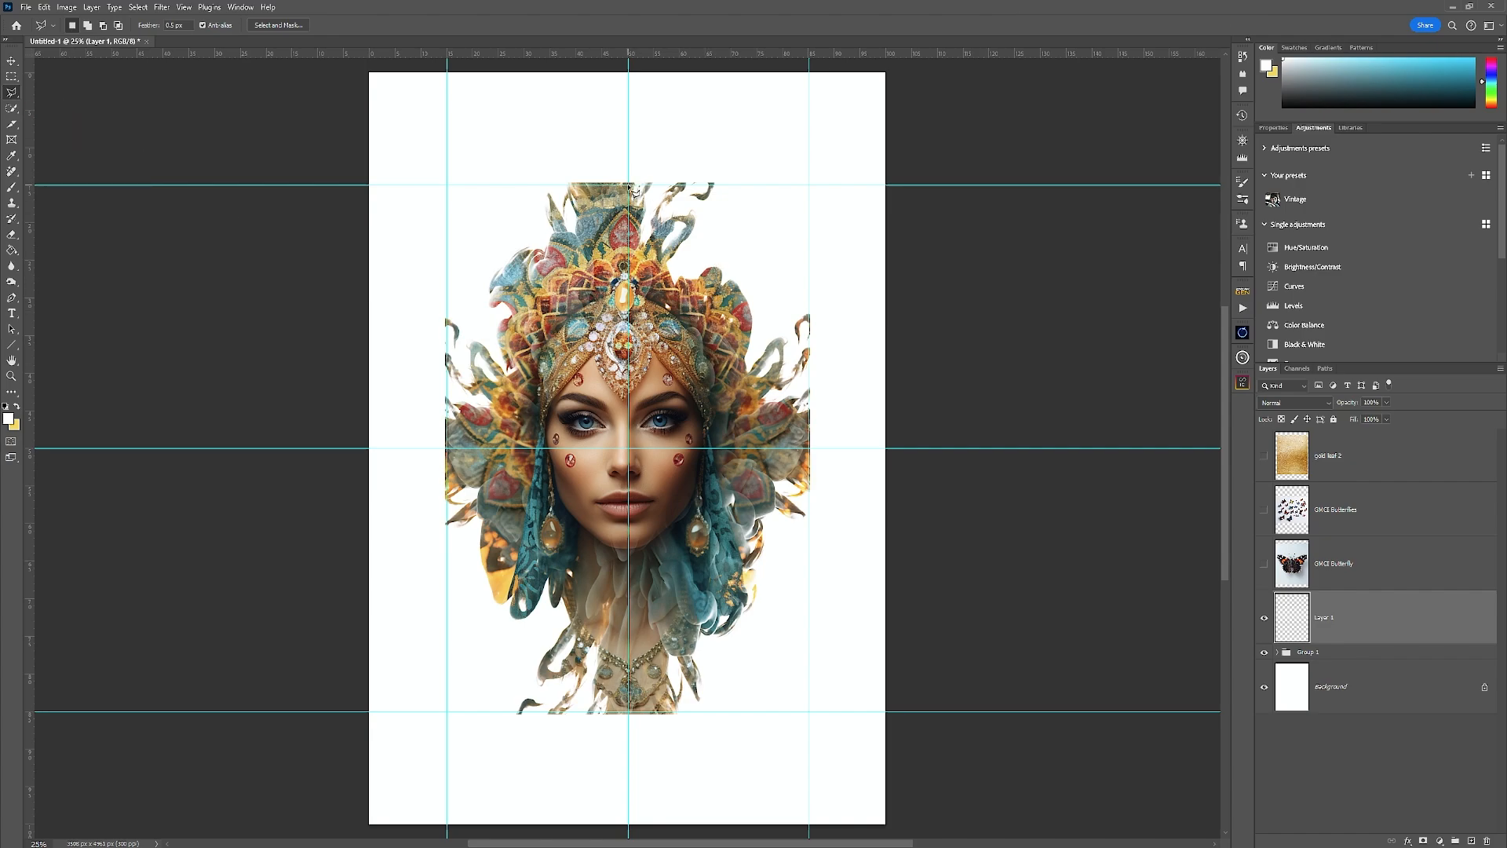
left_click(809, 448)
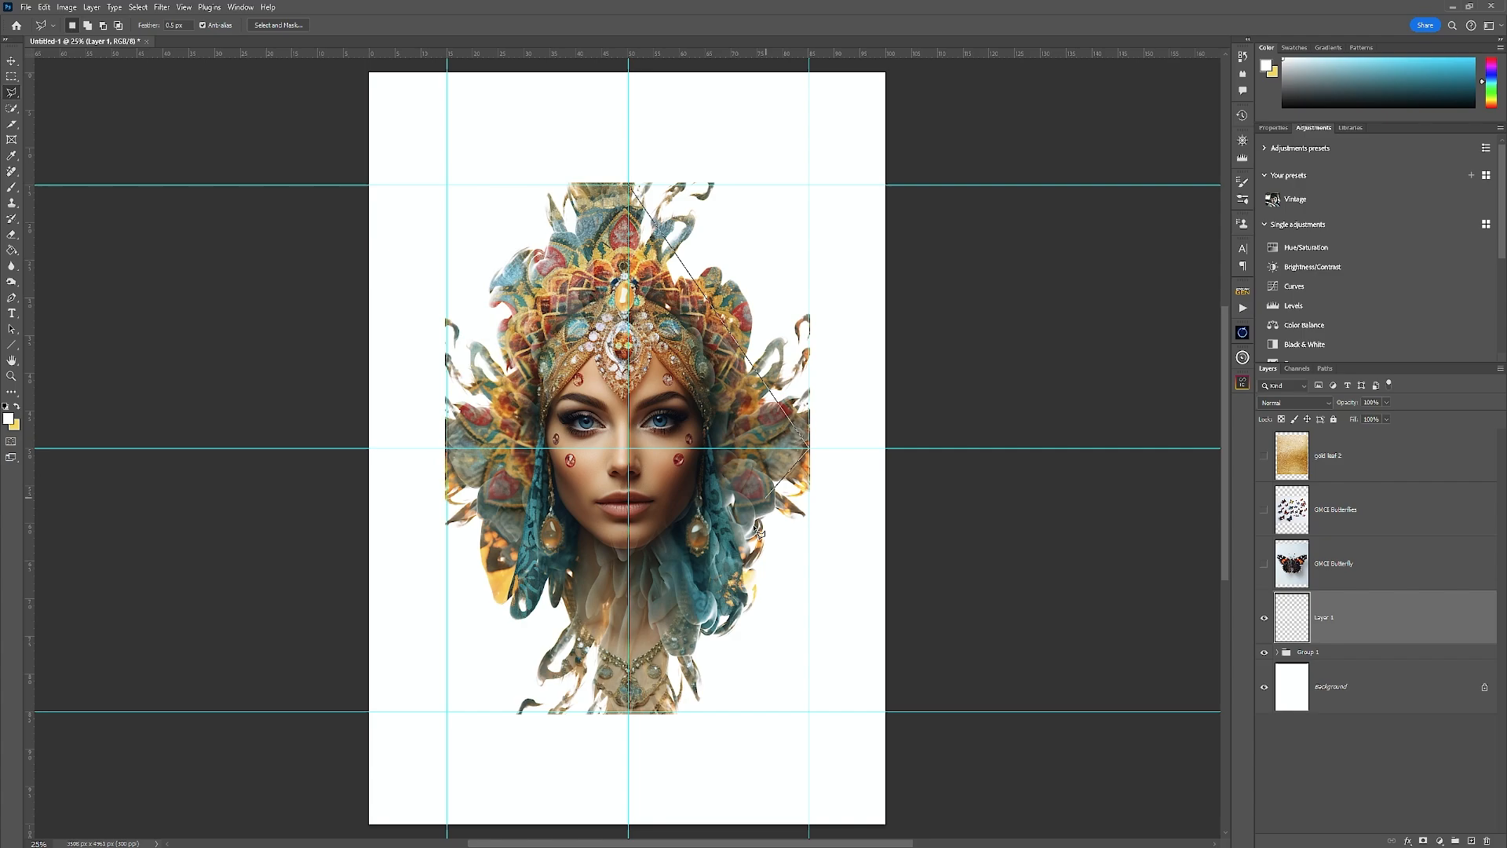
left_click(632, 713)
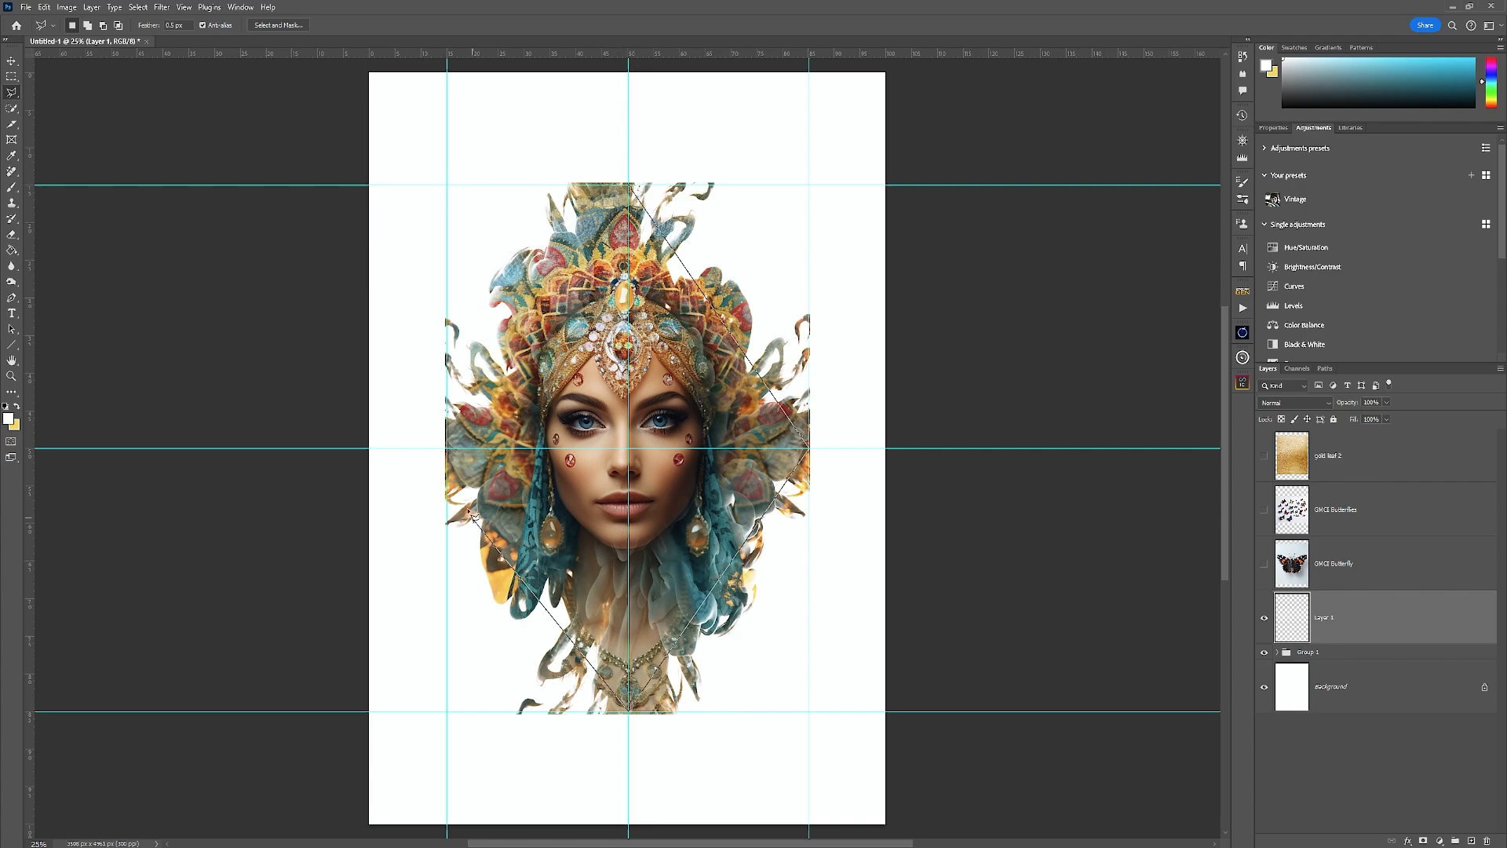
left_click(446, 448)
left_click(630, 186)
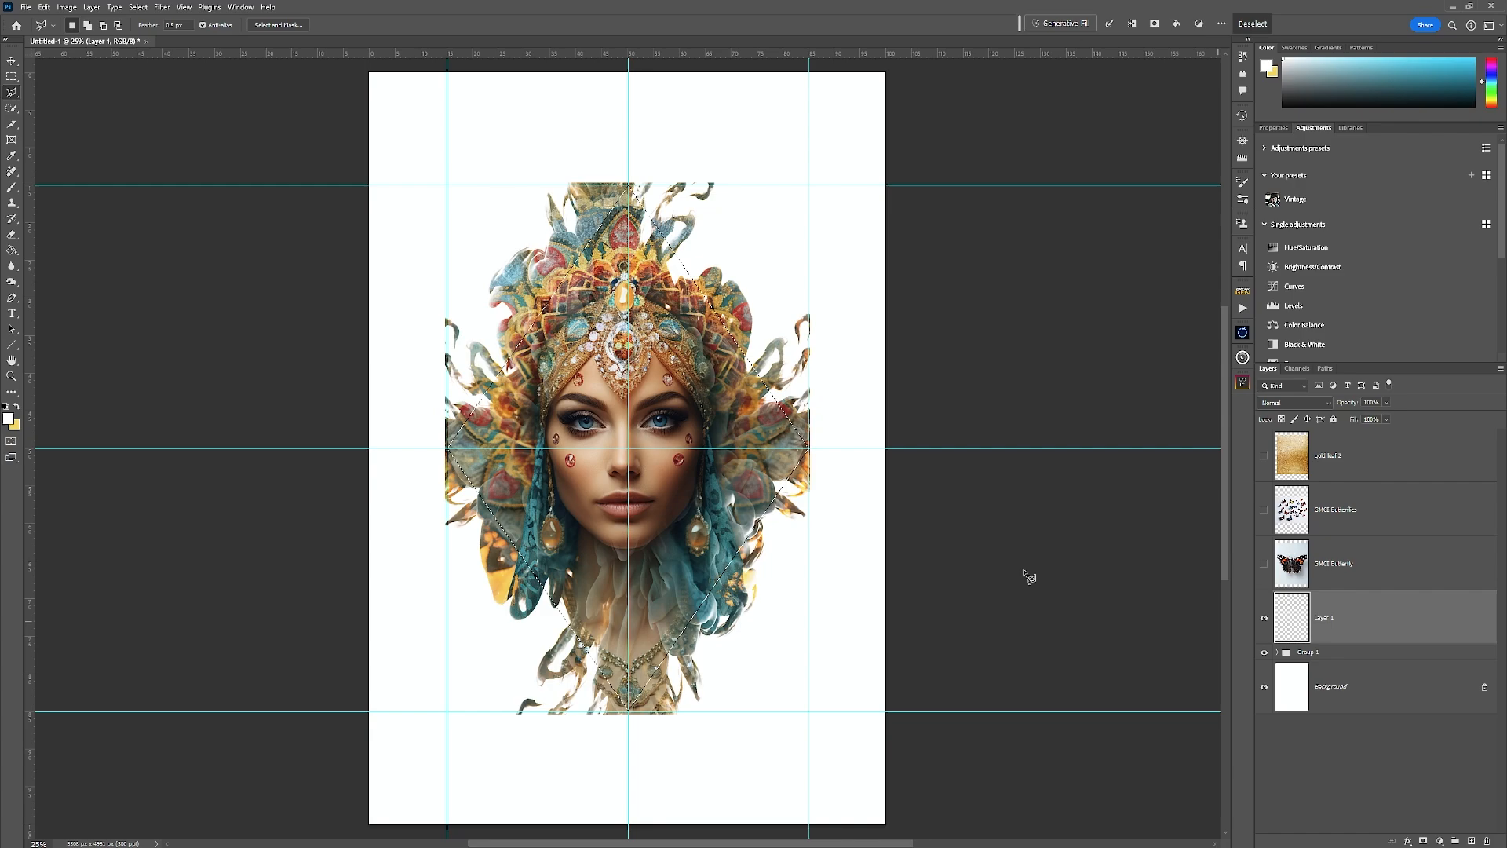
Step: Undo a white test fill inside the diamond, and fill the inverted selection outside it with white on the new layer
left_click(14, 251)
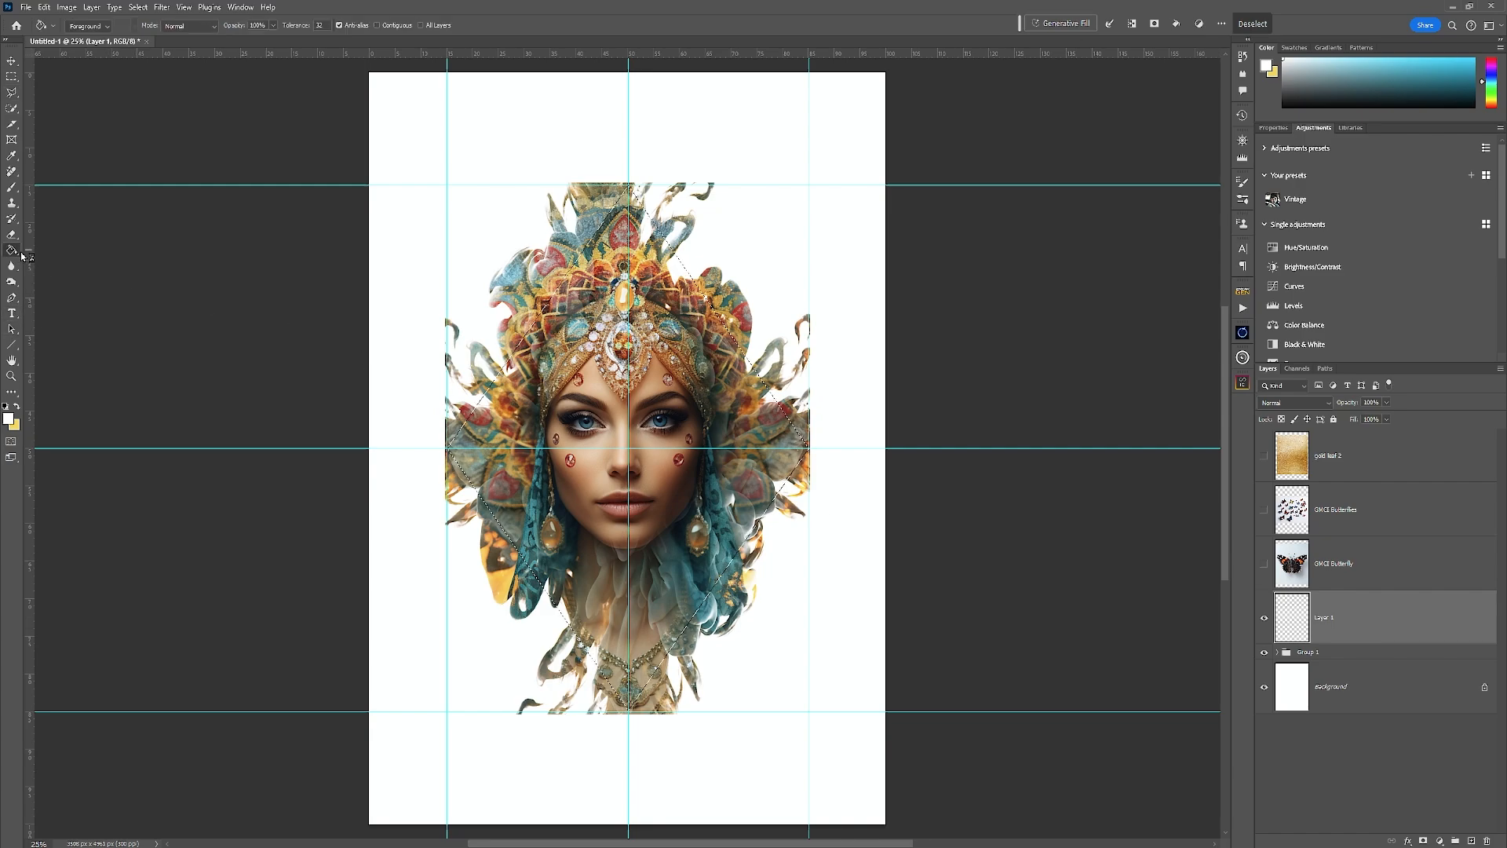
left_click(673, 389)
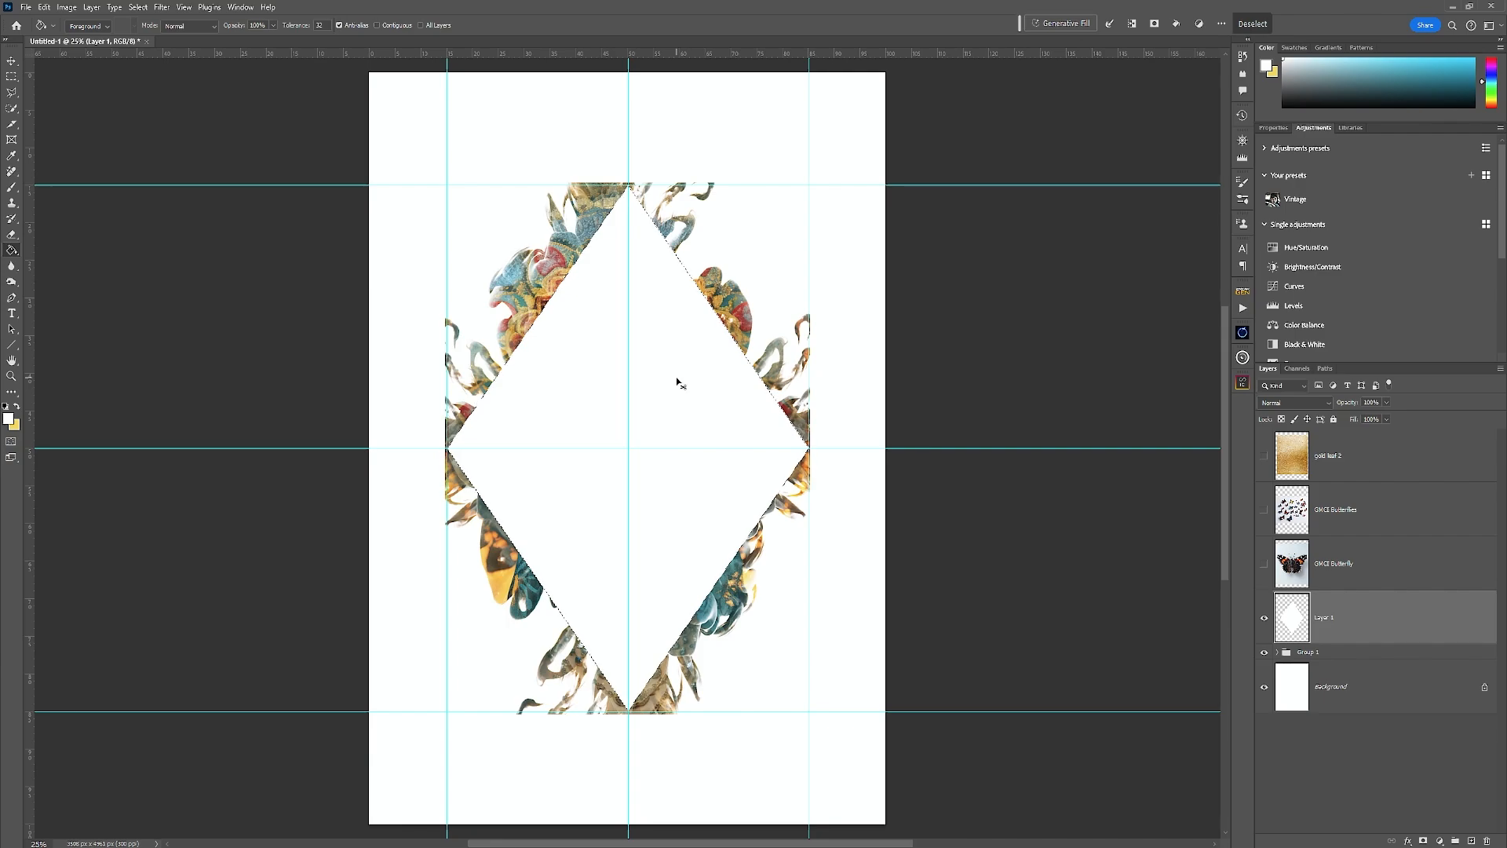
key("ctrl+z")
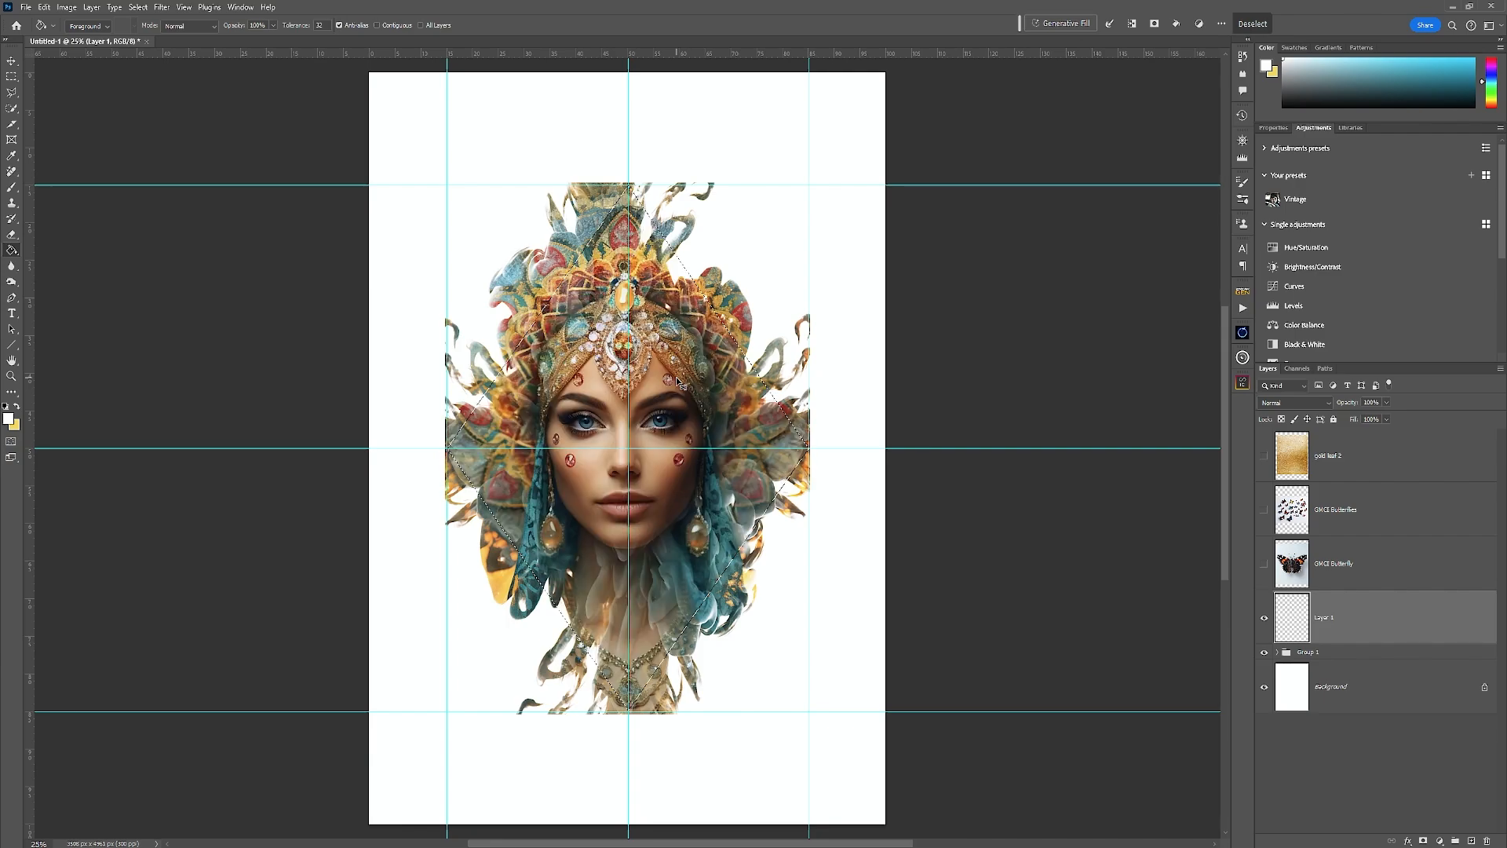
left_click(138, 7)
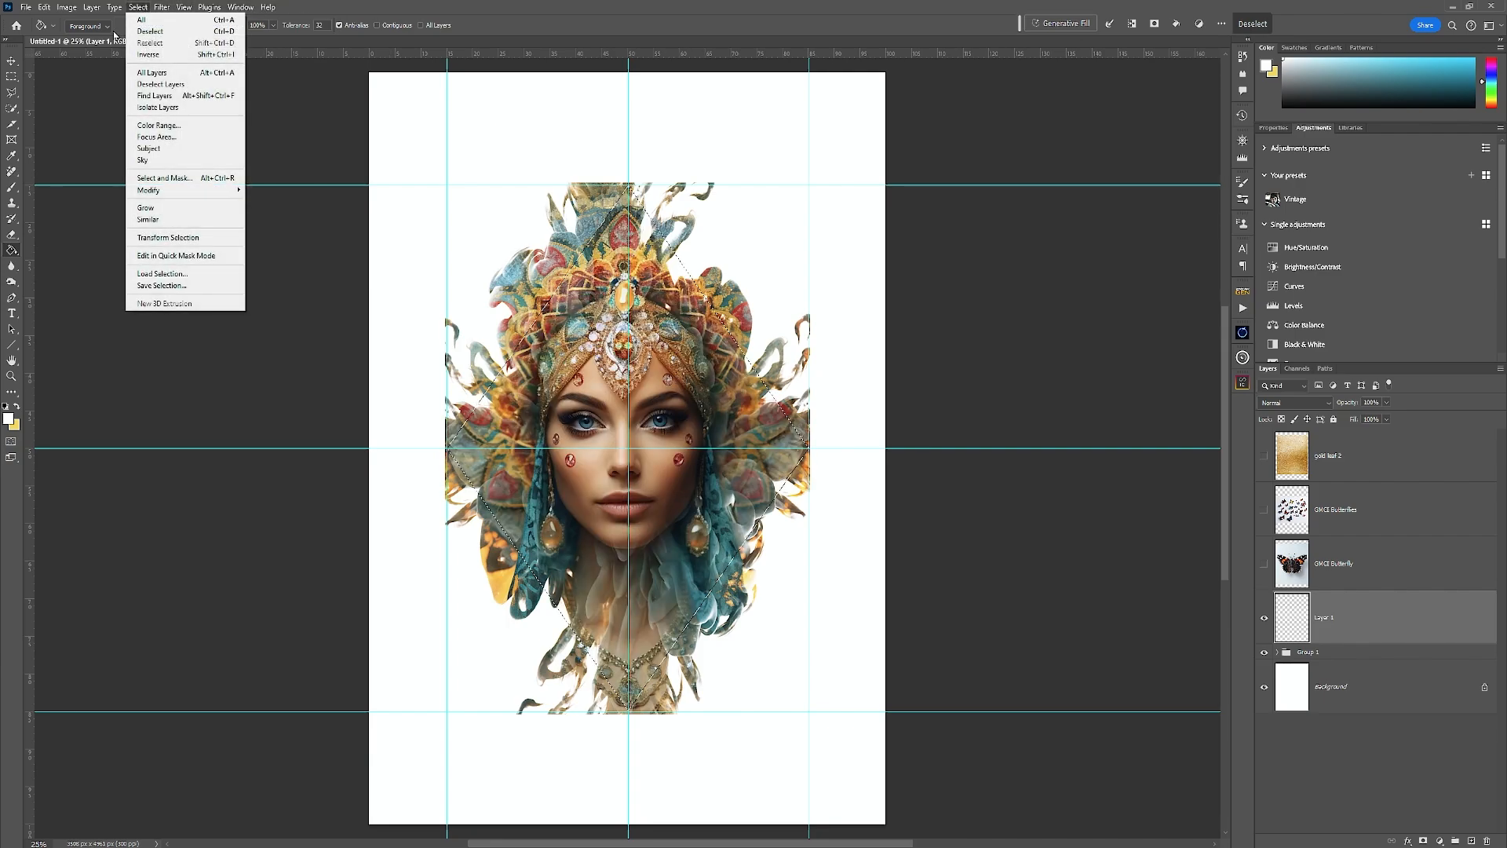
left_click(153, 54)
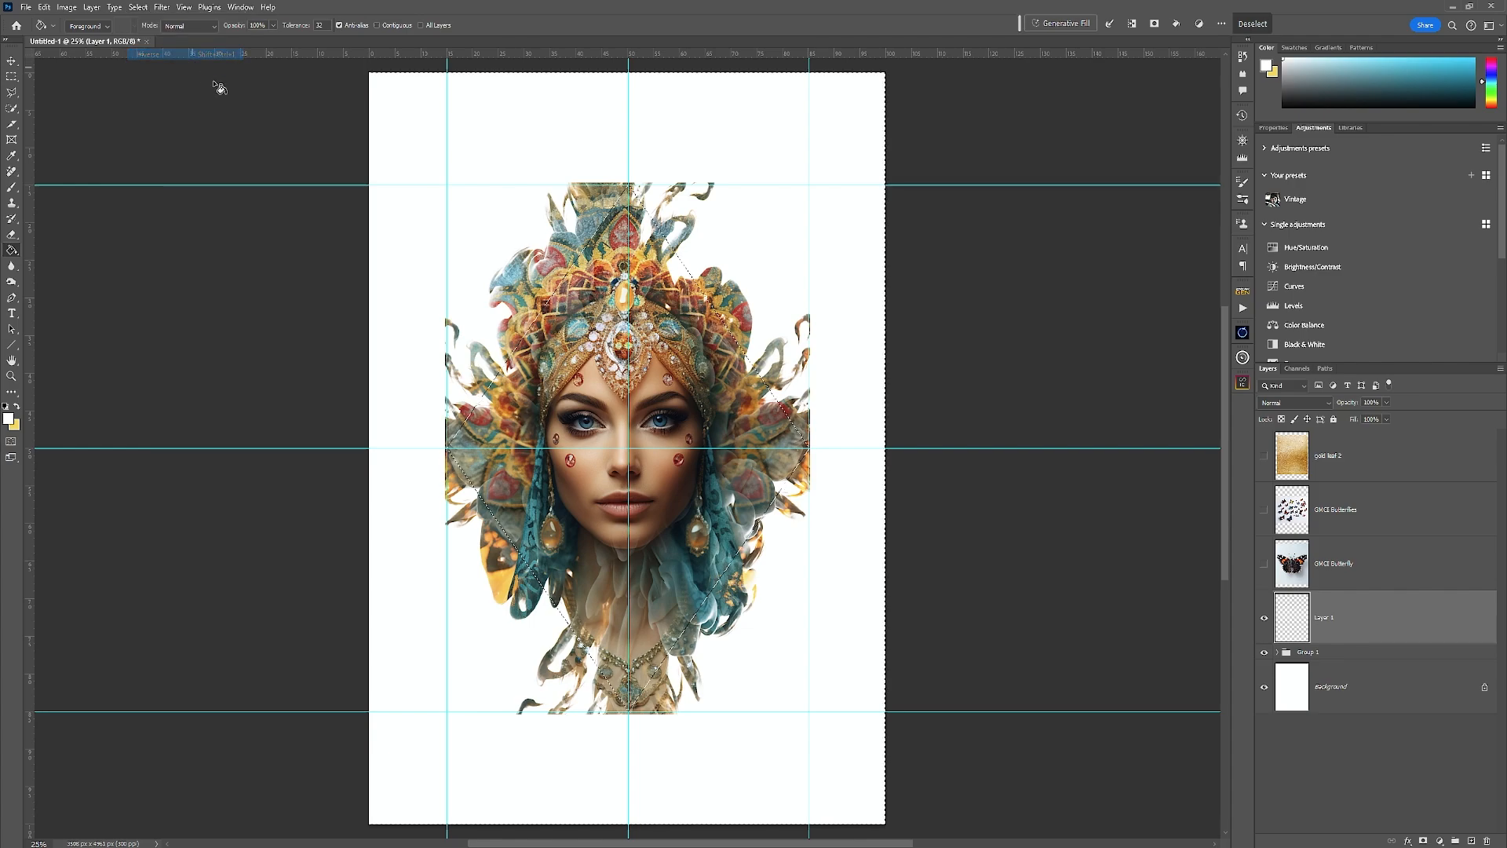
left_click(758, 243)
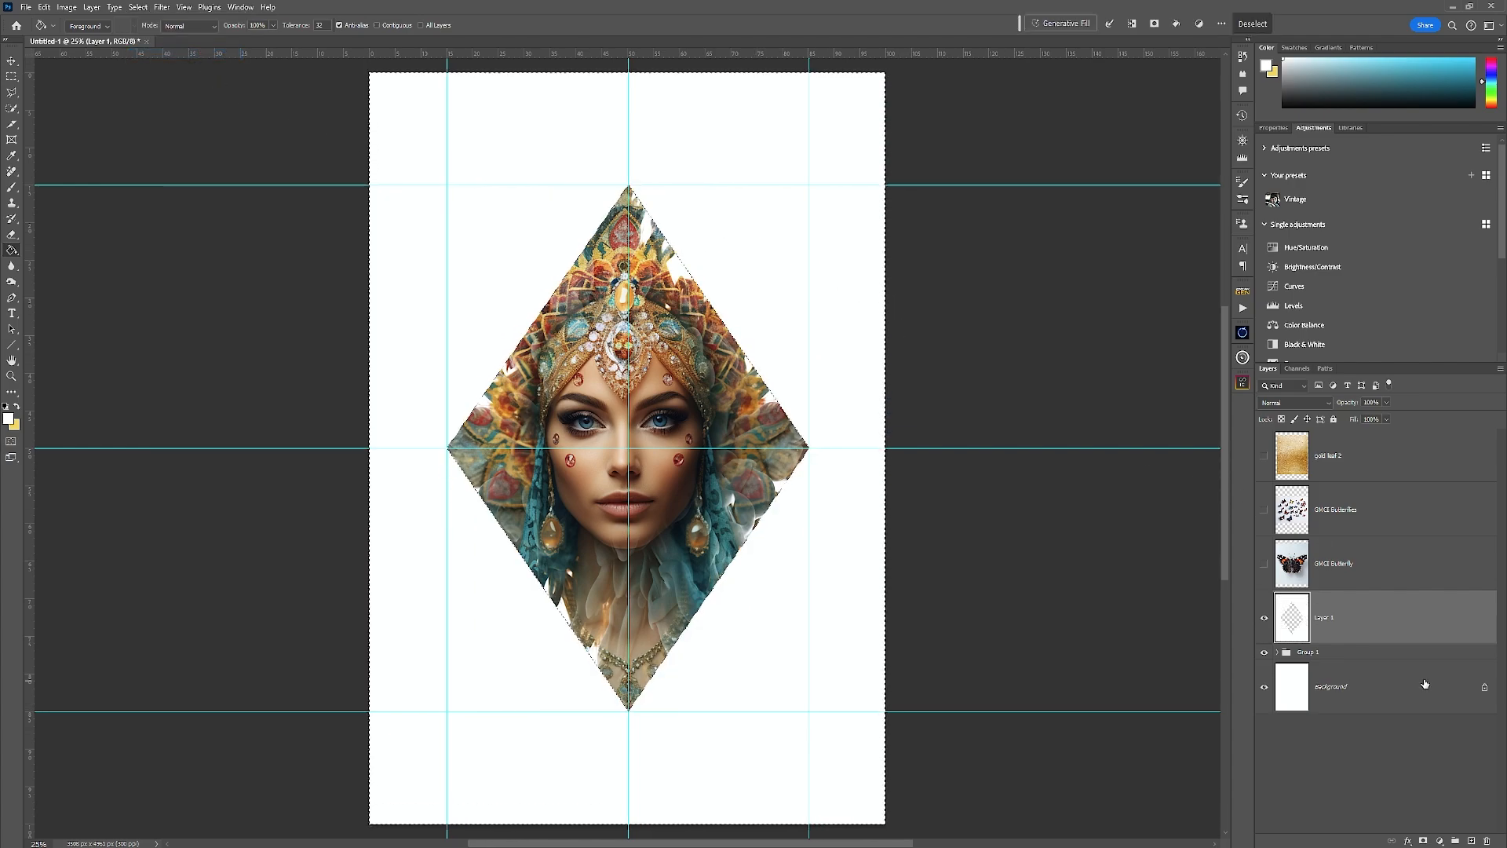
Step: Rename the white diamond cutout layer as border
double_click(1324, 617)
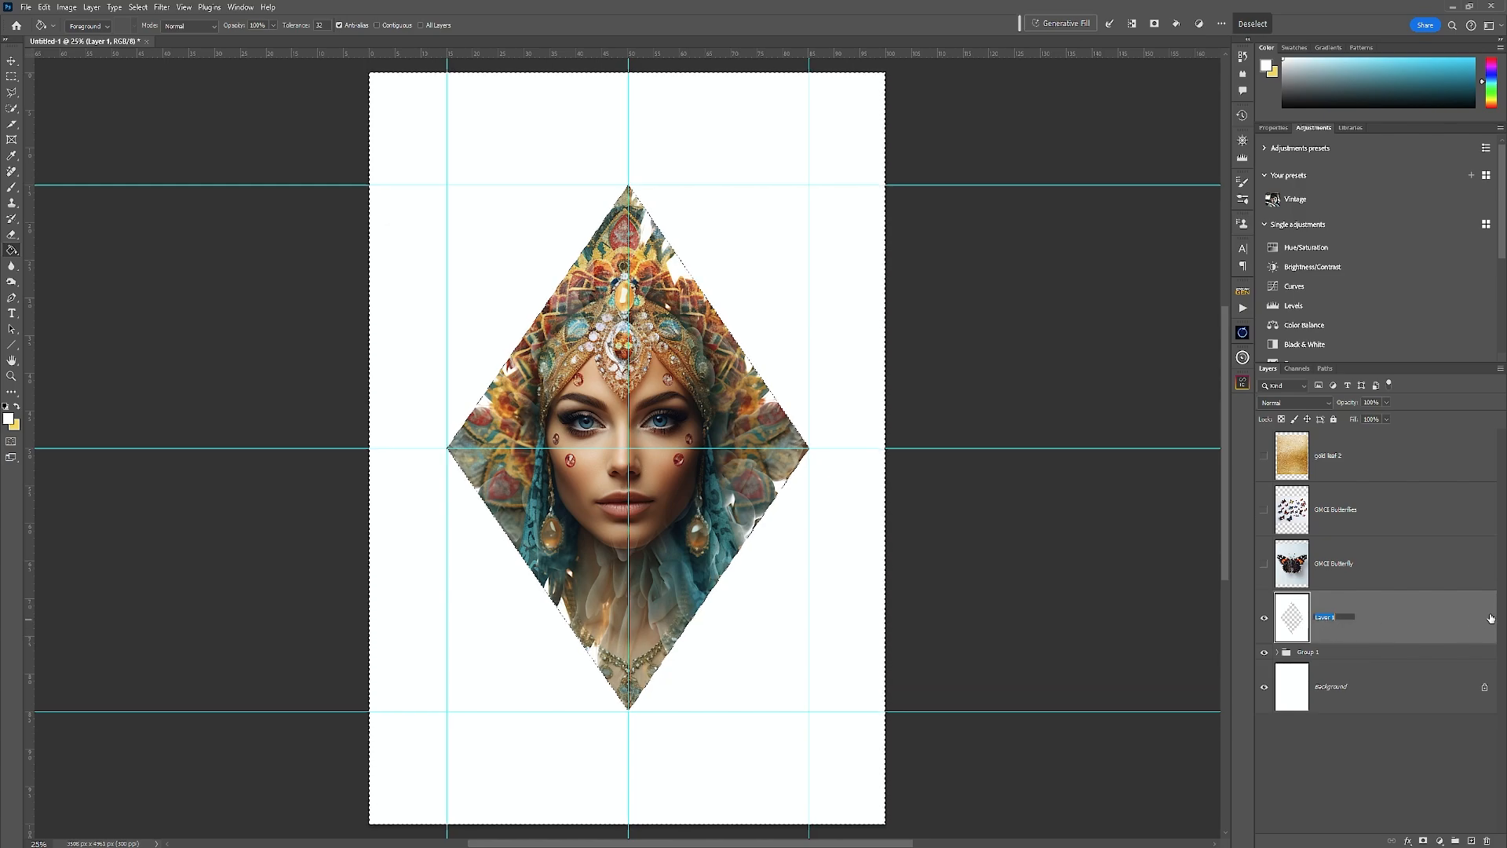
type("bord")
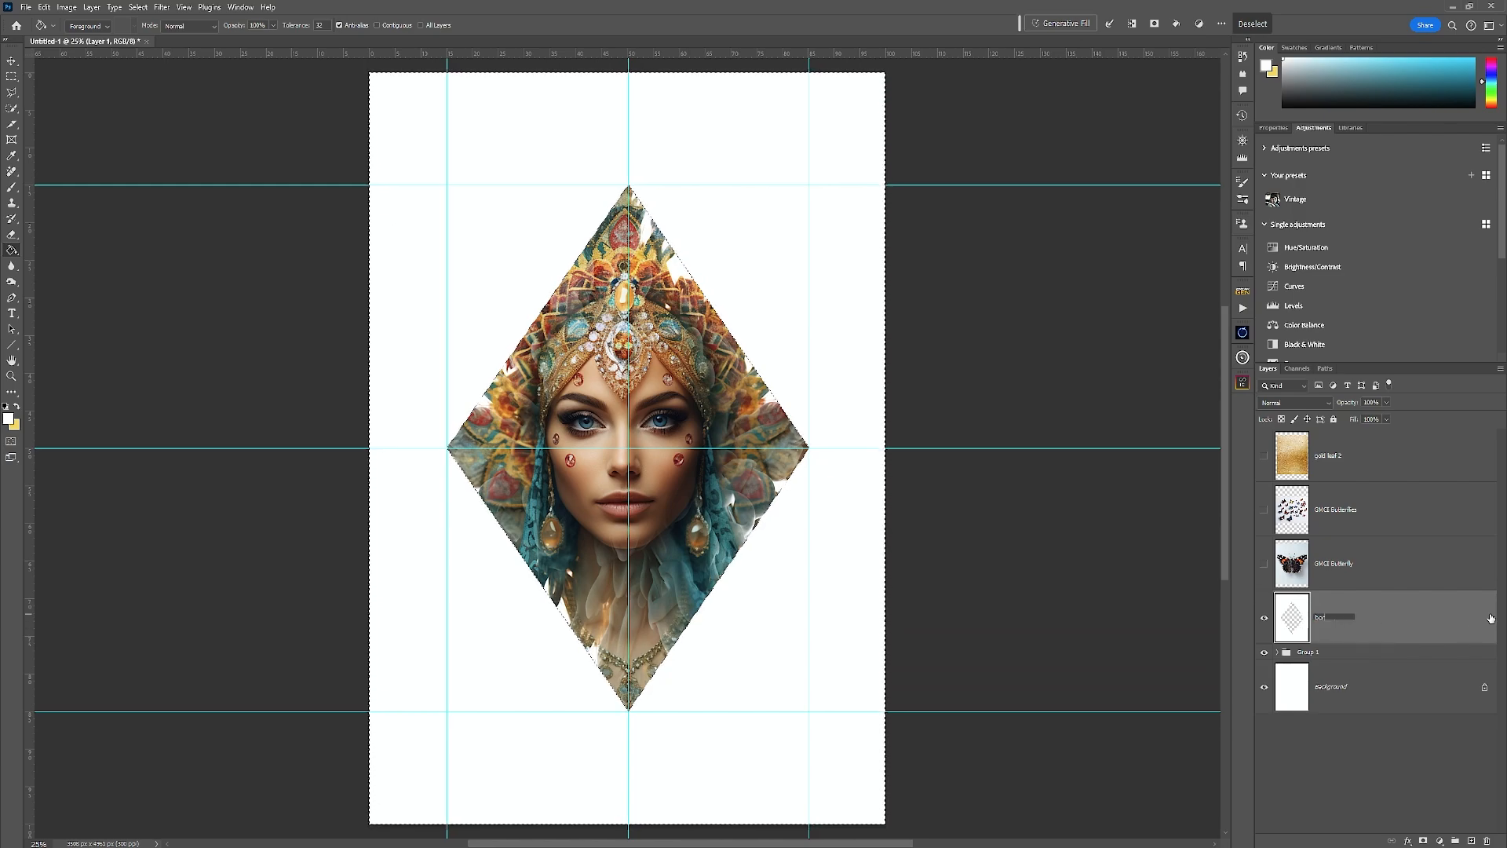
type("er")
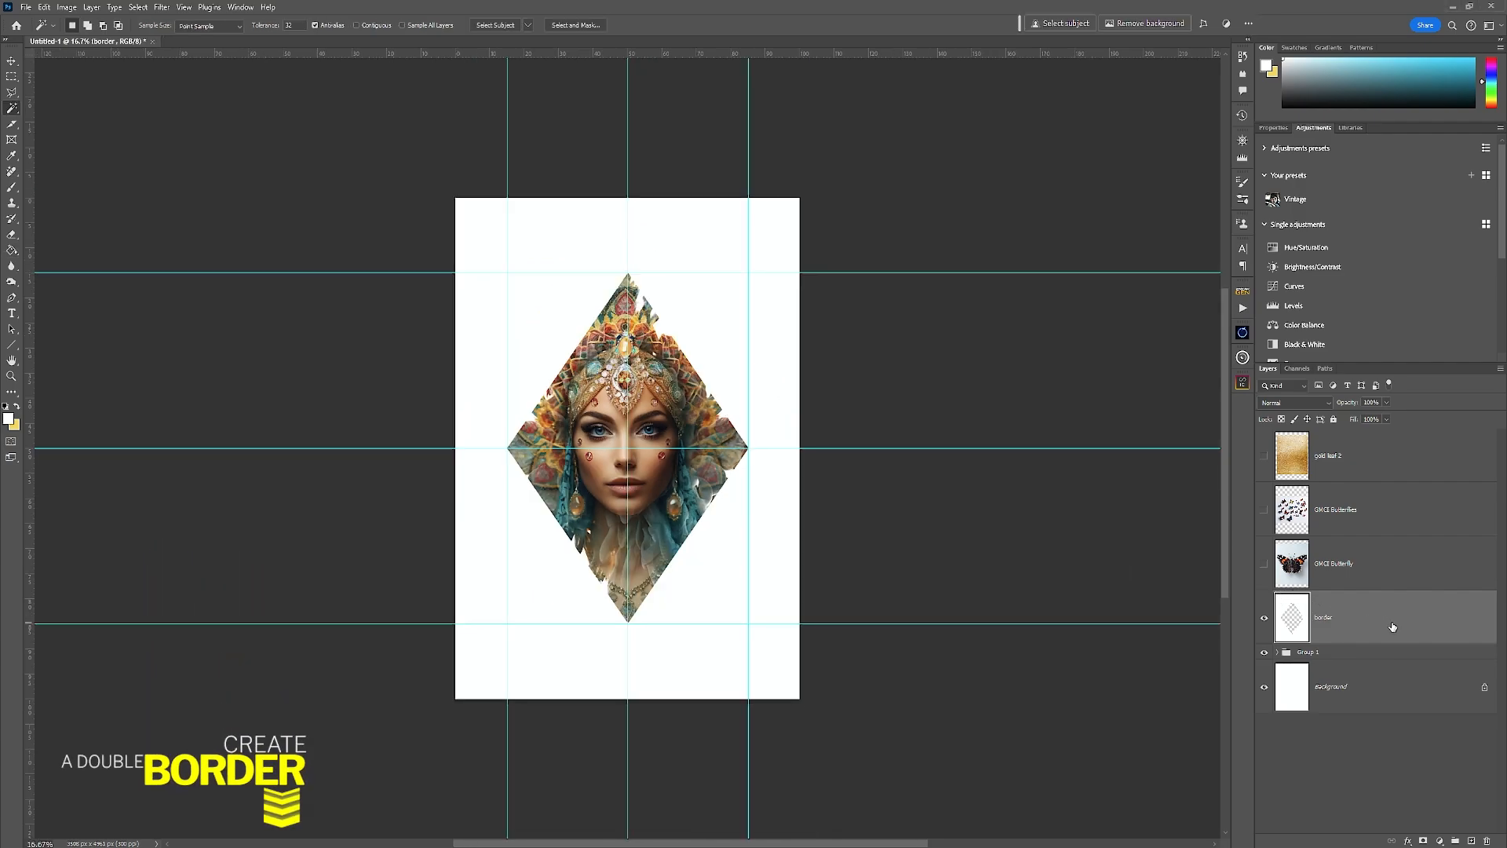
Step: Make a black duplicate of the border layer, enlarged from its center to about 106%
key("ctrl+j")
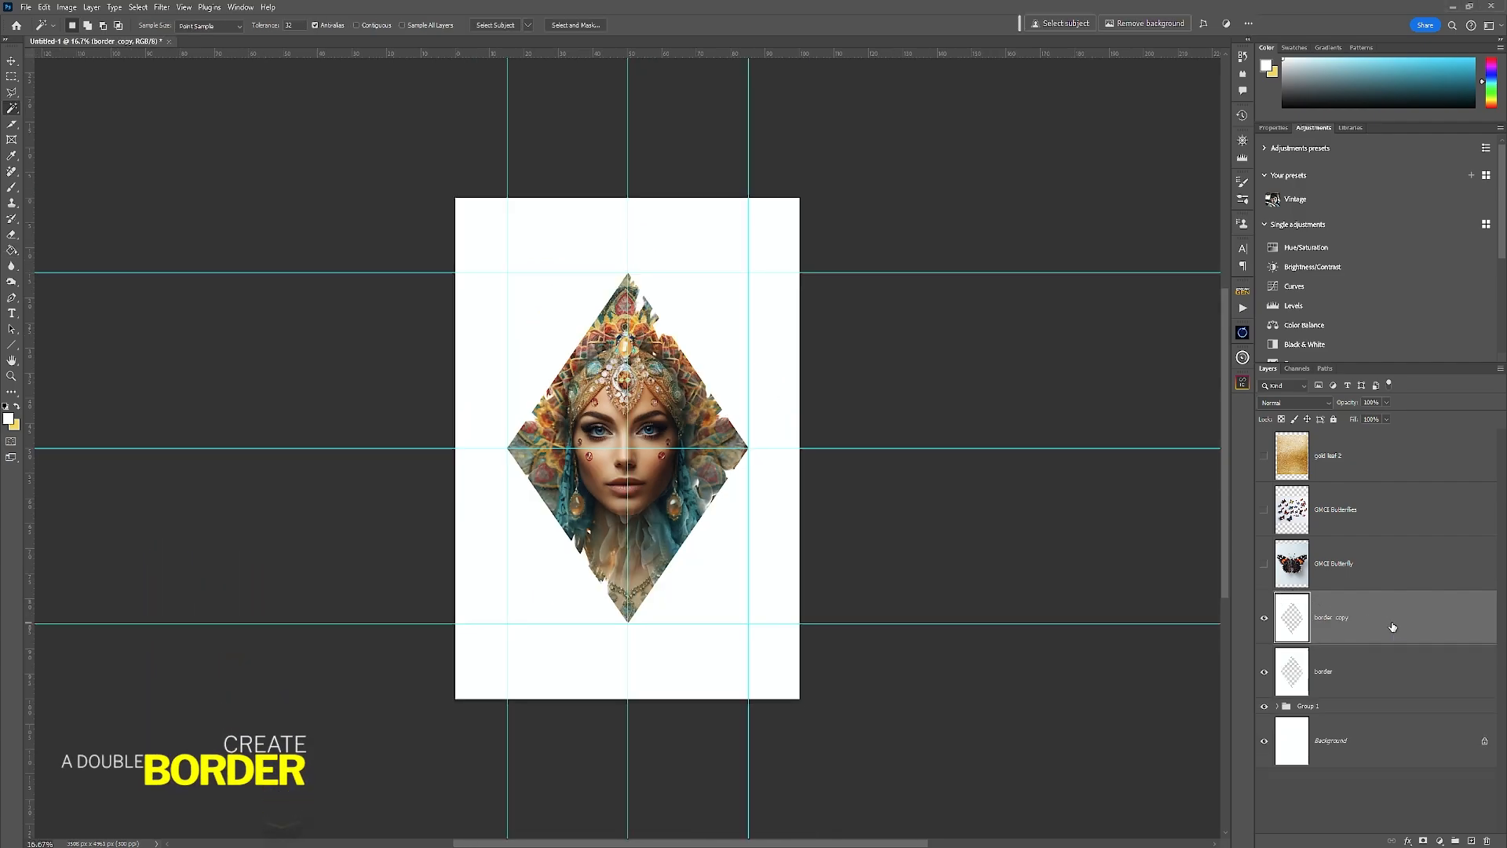
key("ctrl+i")
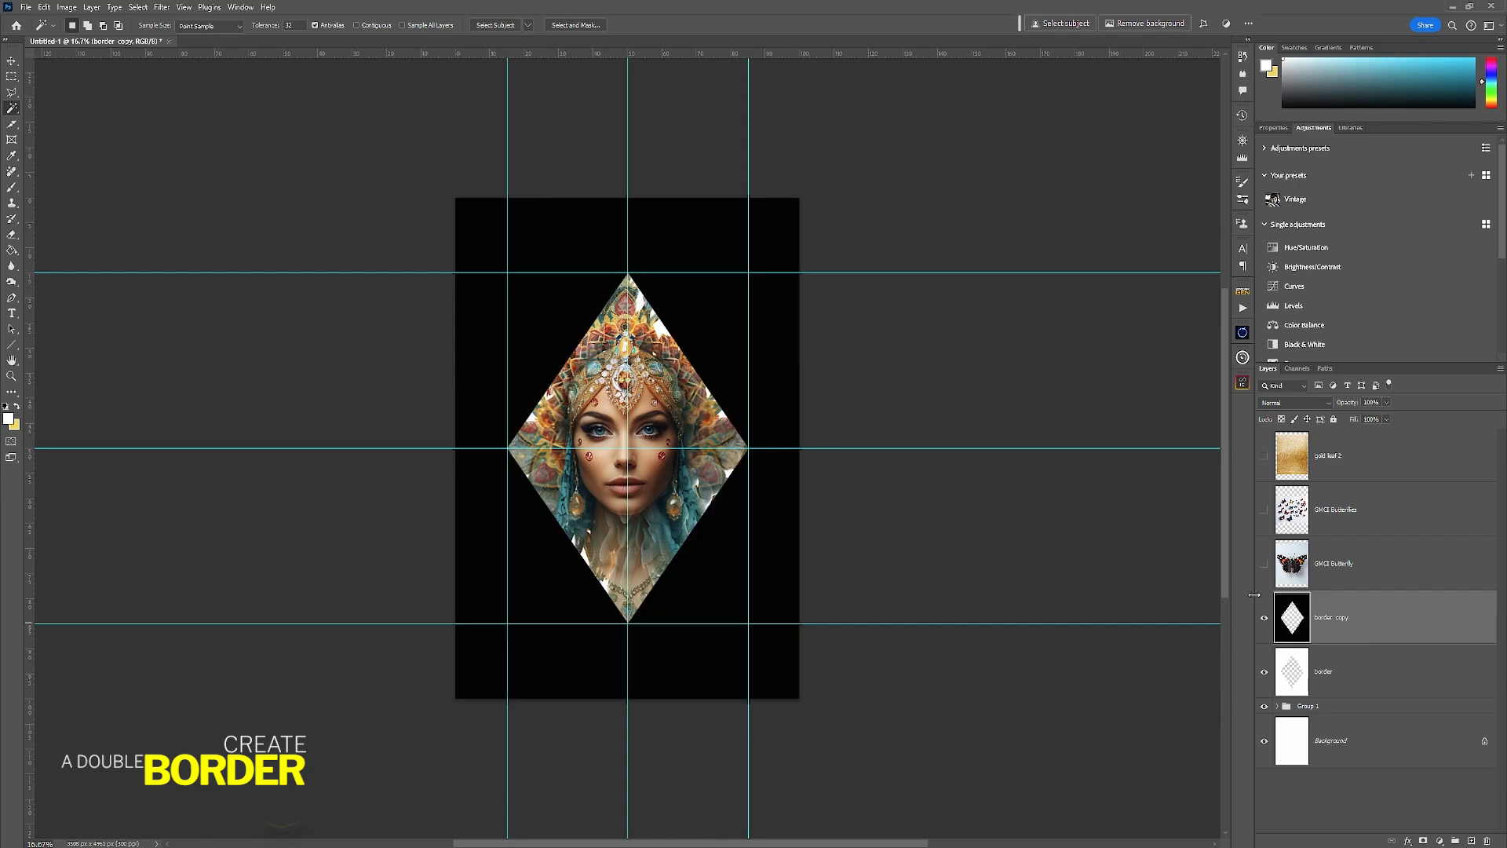
key("ctrl+t")
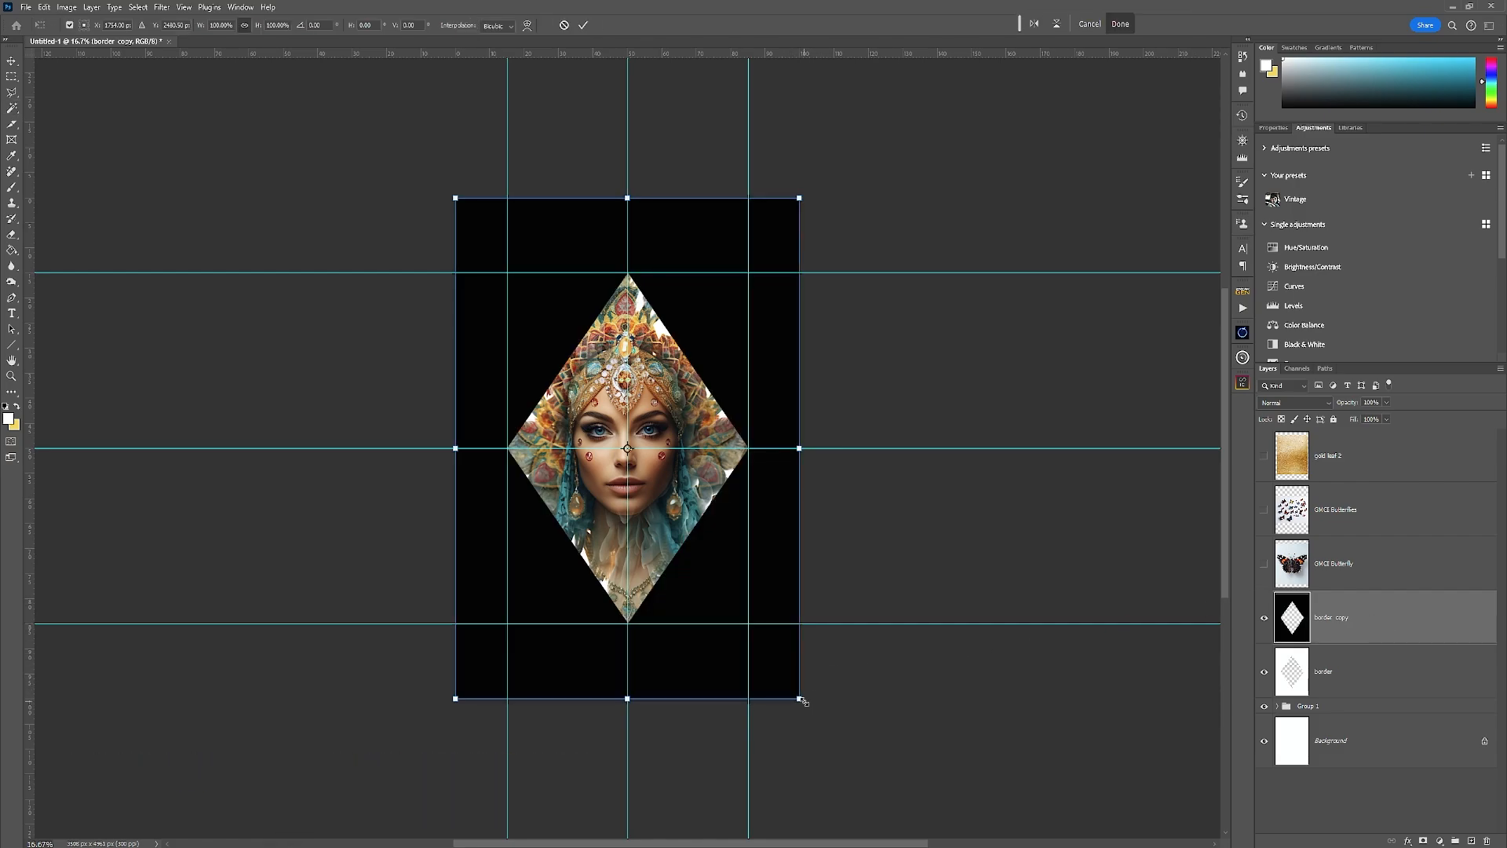
left_click_drag(802, 701, 804, 718)
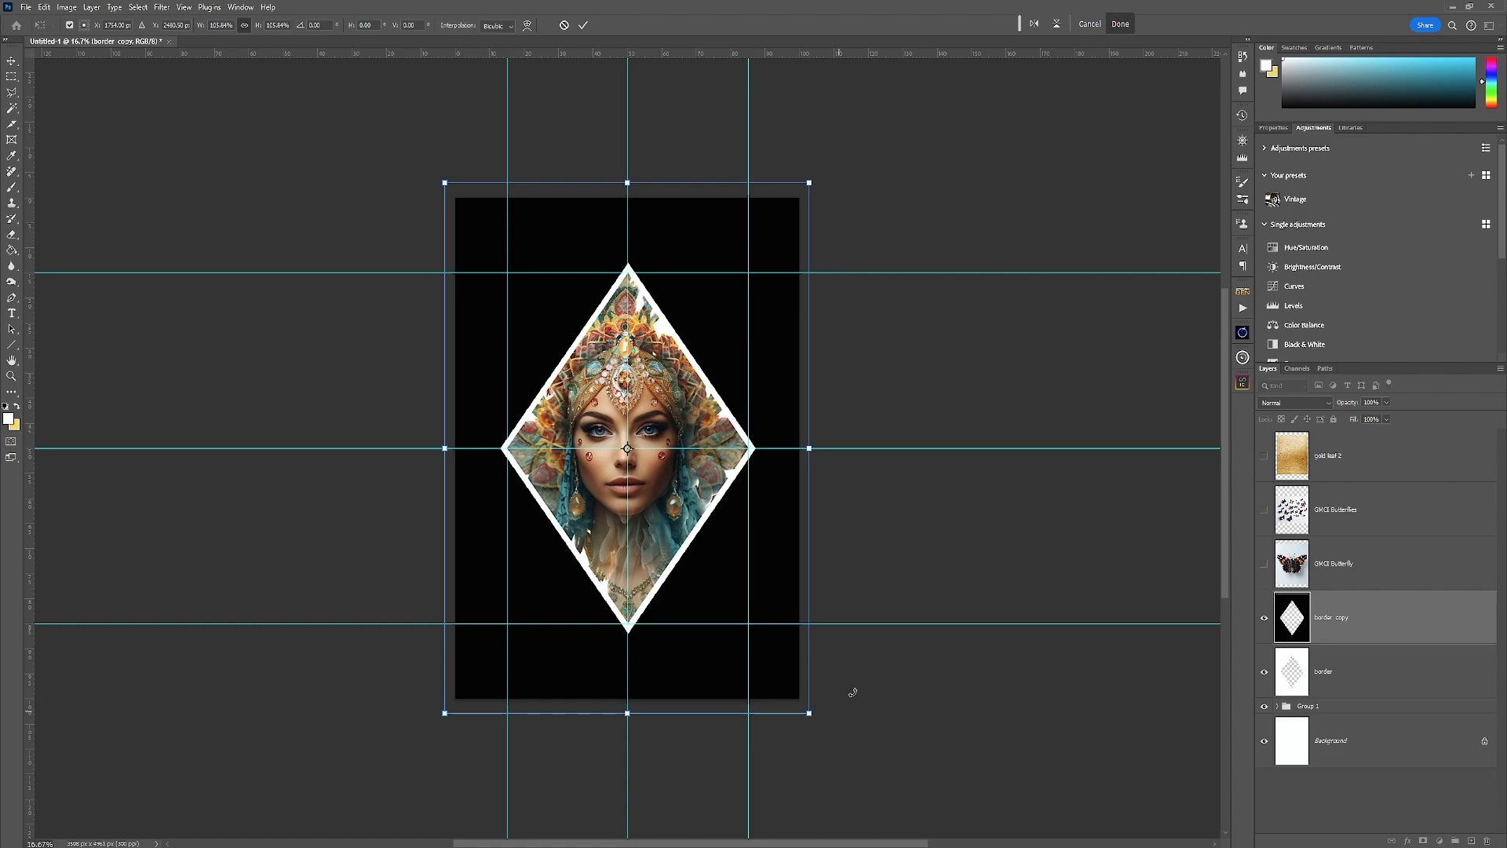
left_click(583, 25)
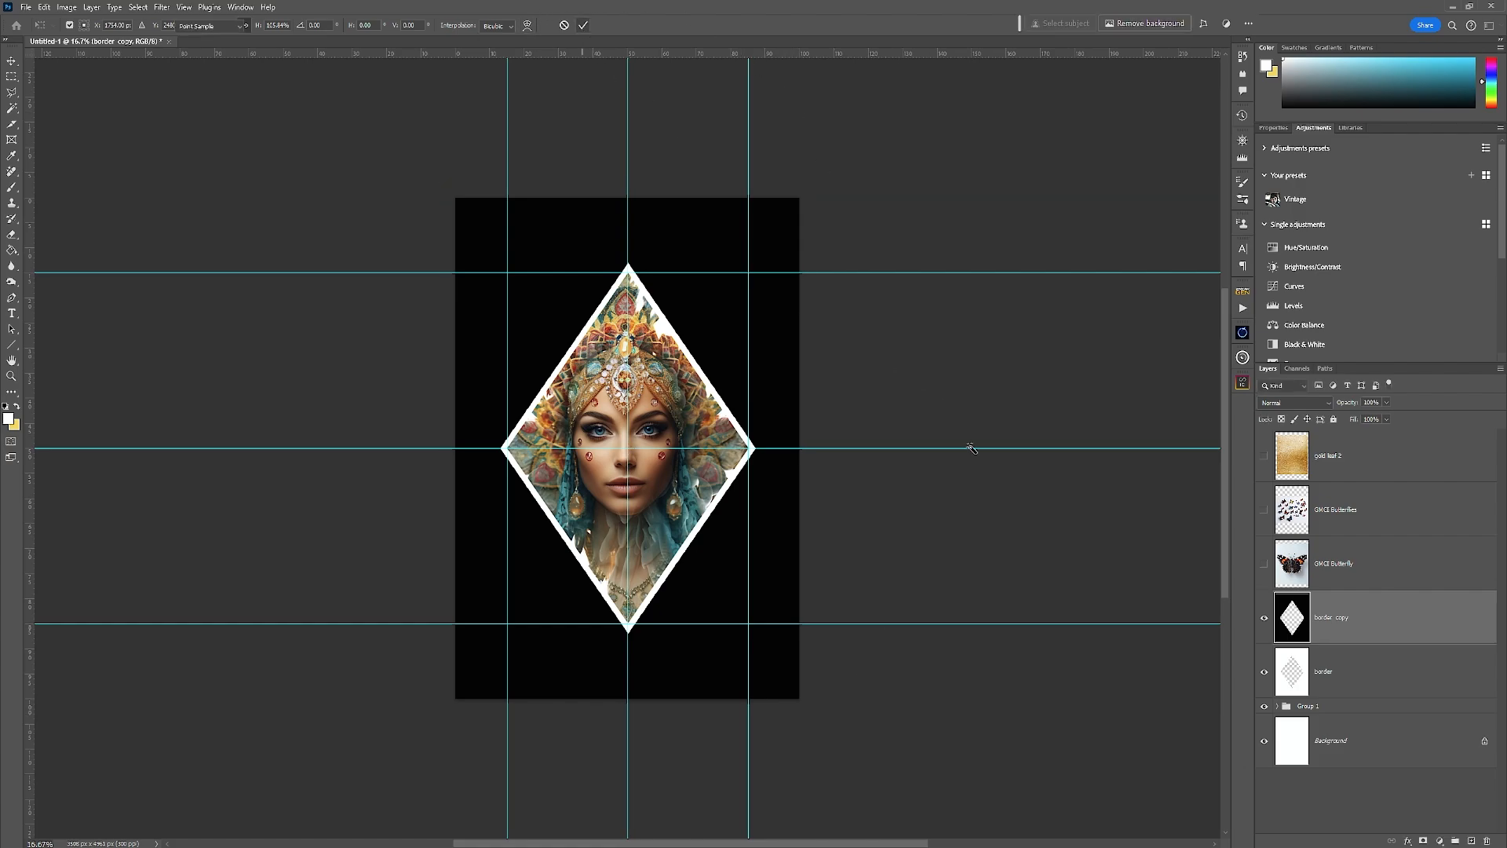
key("w")
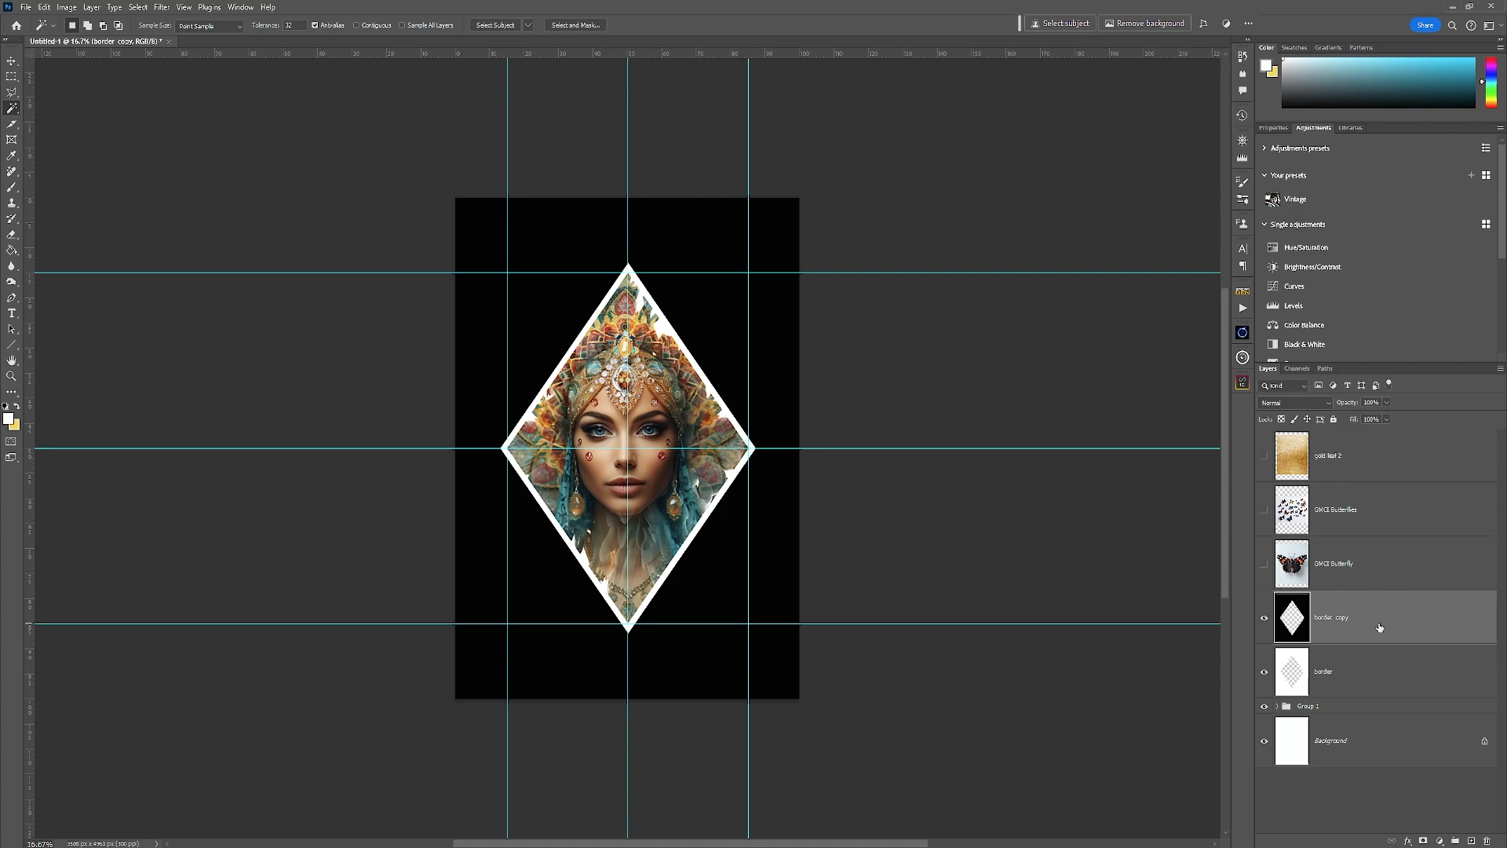
Step: Make a white duplicate of the black border, enlarged from its center to about 104% to leave a thin black diamond outline
key("ctrl+j")
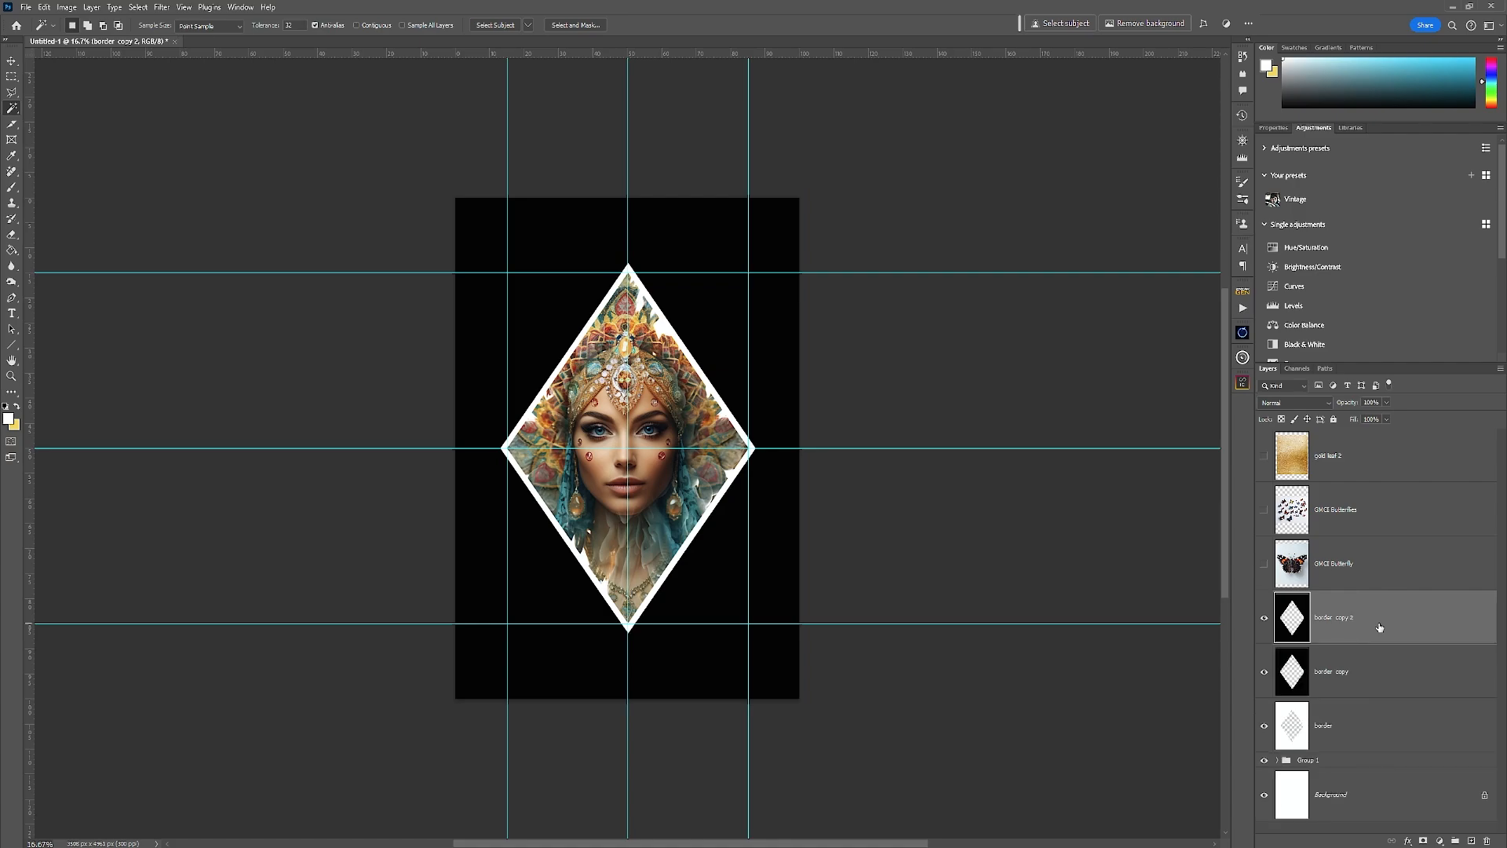
key("alt+shift+BackSpace")
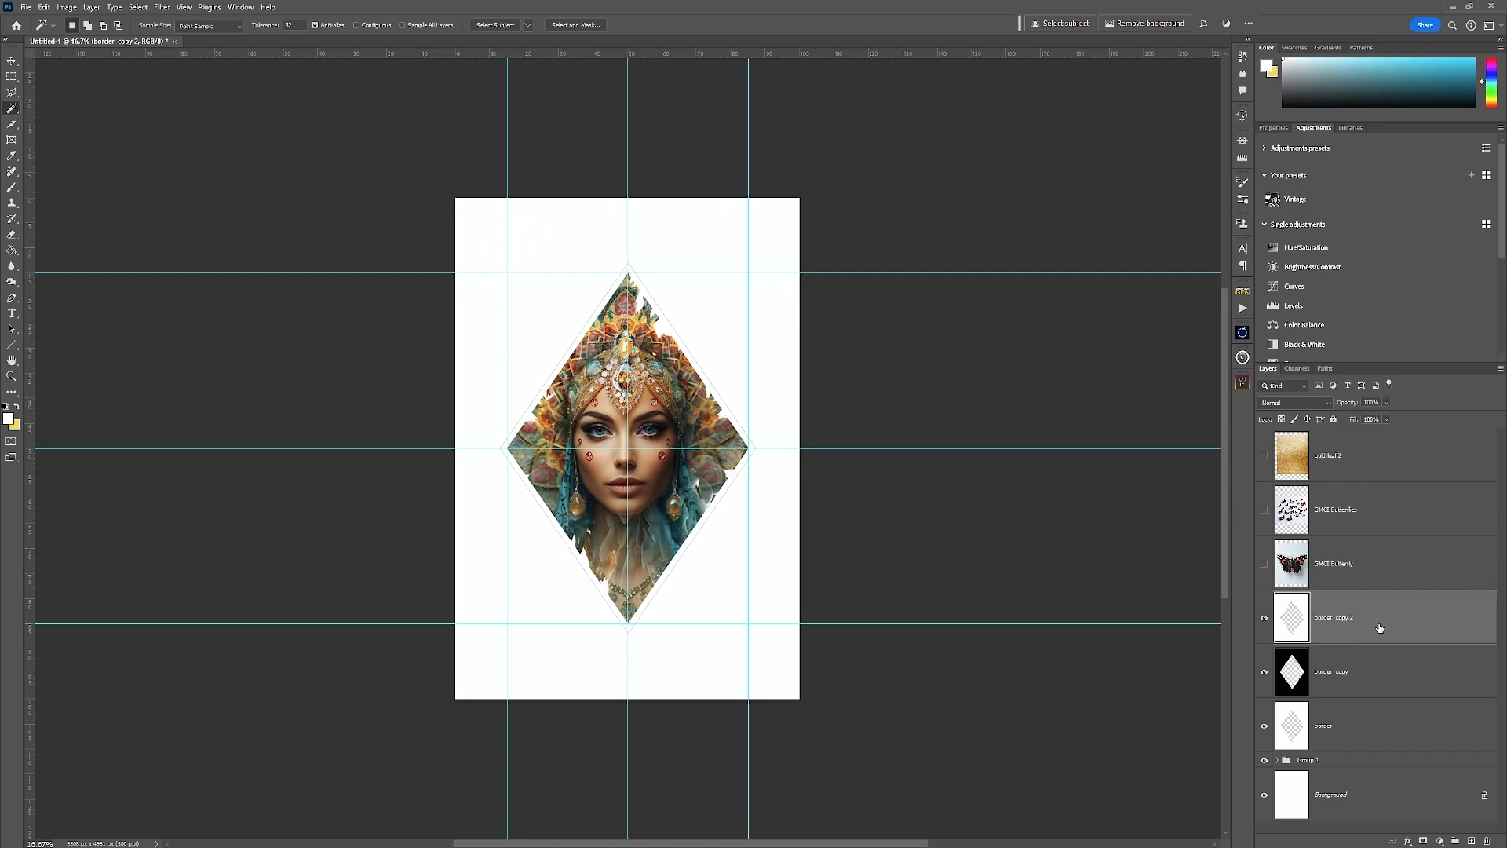
key("ctrl+t")
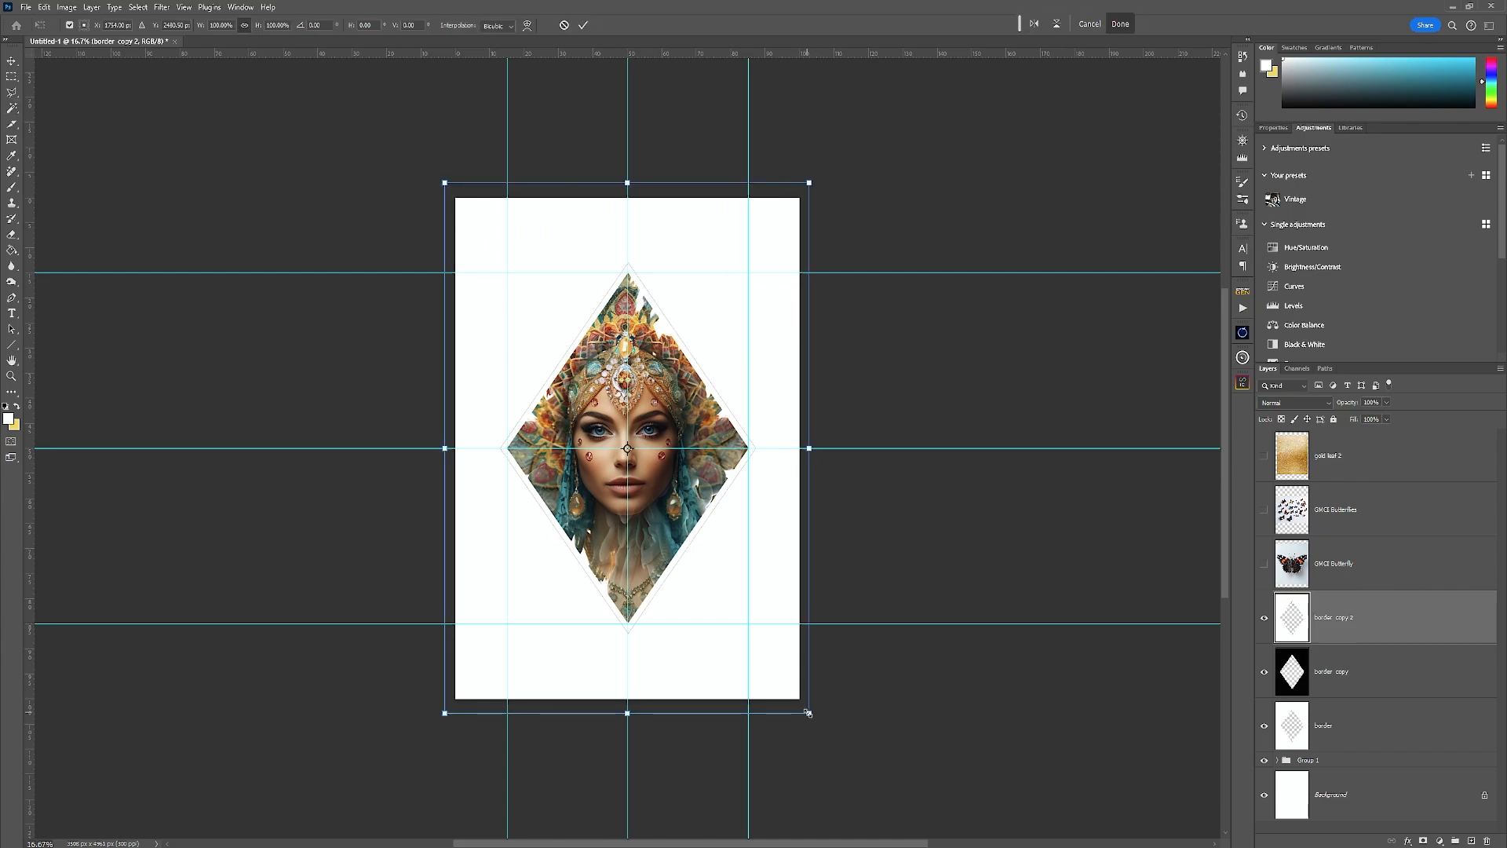
mouse_move(809, 713)
left_mouse_down()
mouse_move(843, 764)
mouse_move(808, 722)
left_mouse_up()
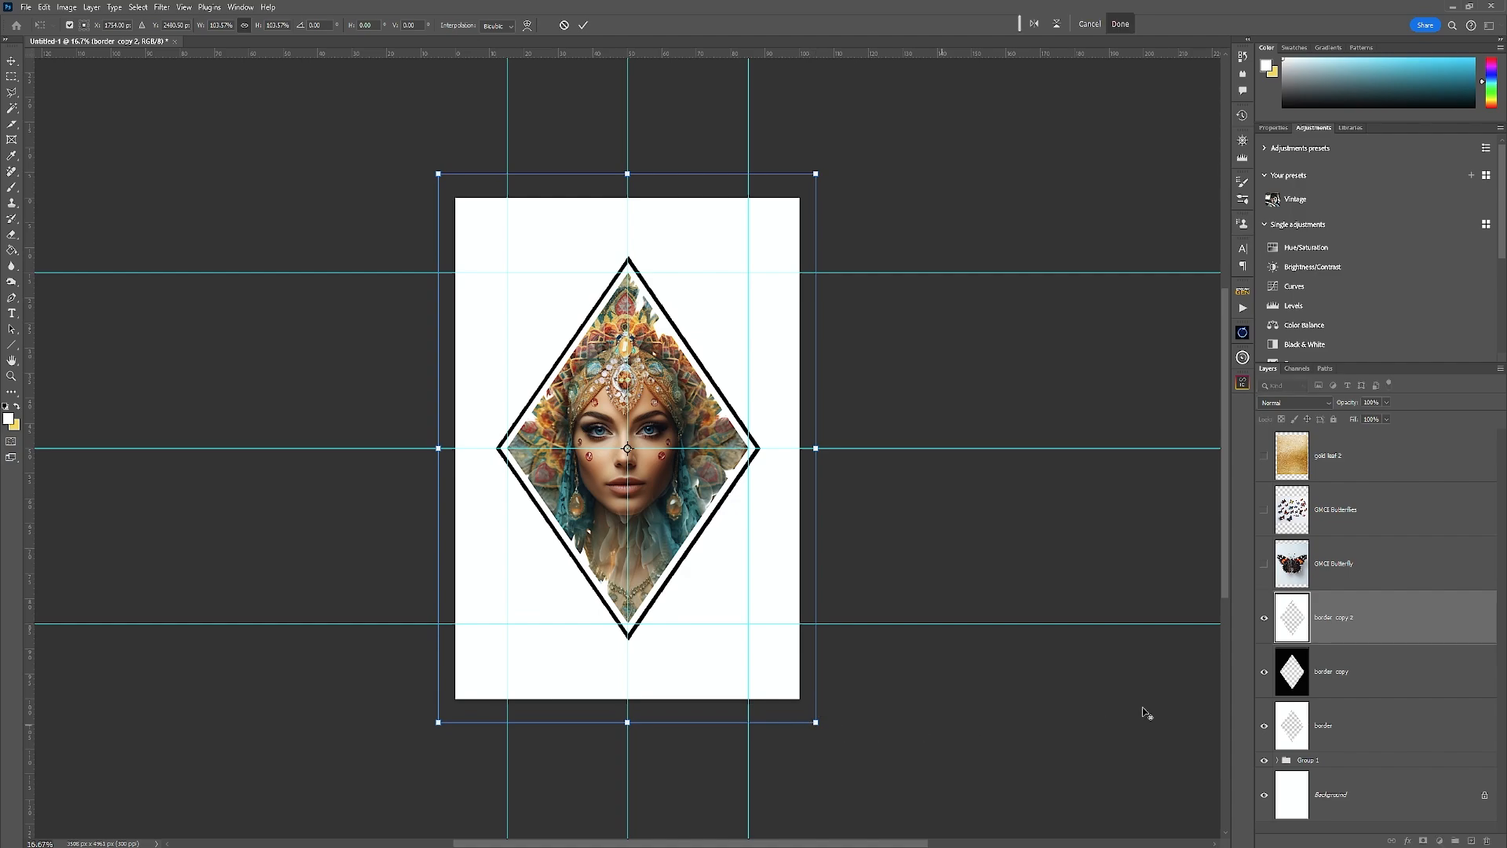
left_click(584, 26)
Step: Merge the border layers into a single layer framing the portrait
left_click(1334, 669)
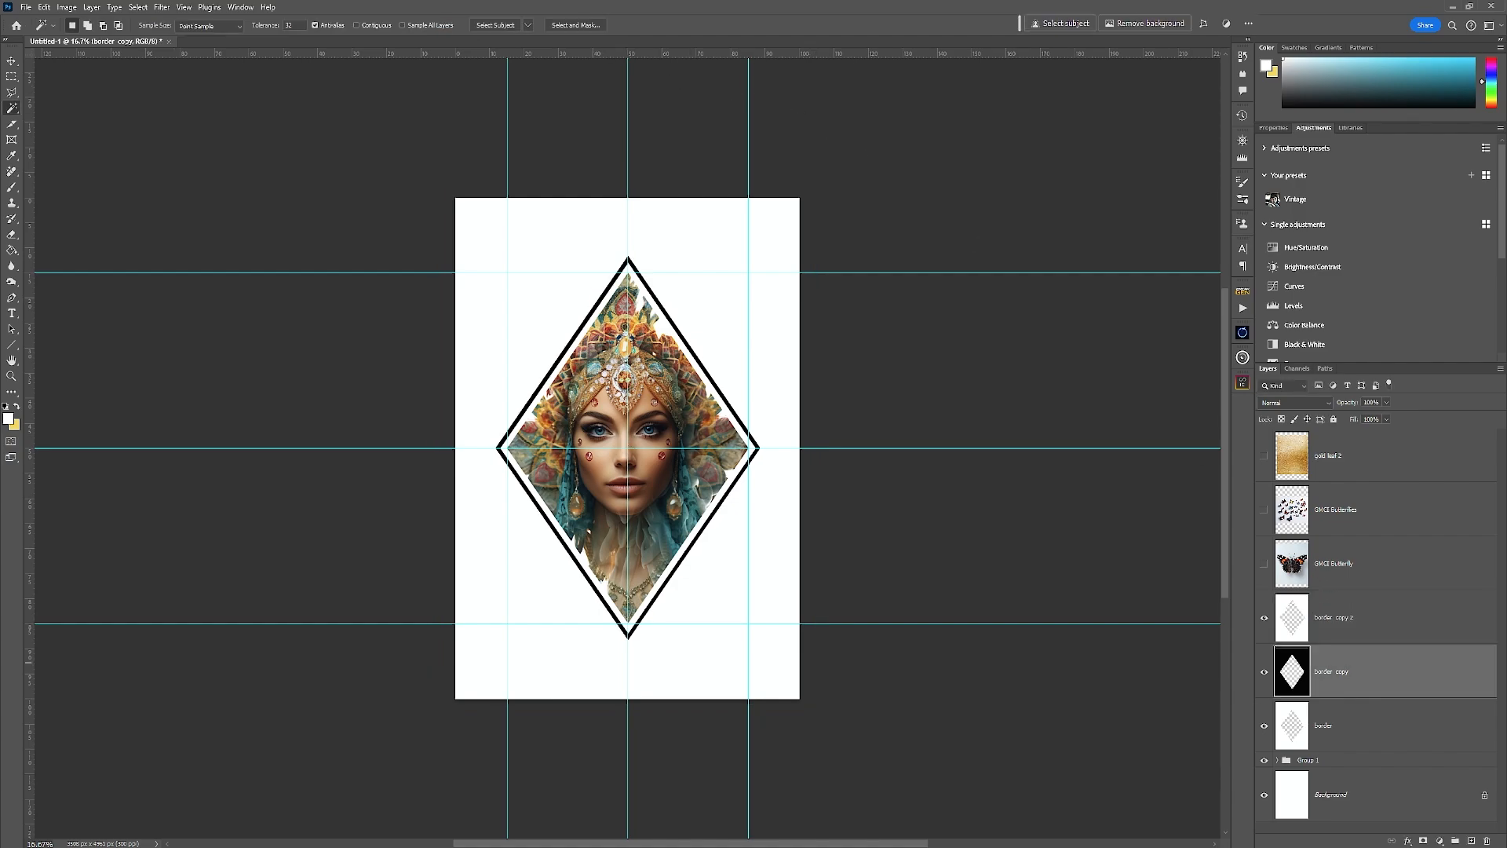
left_click(1396, 622)
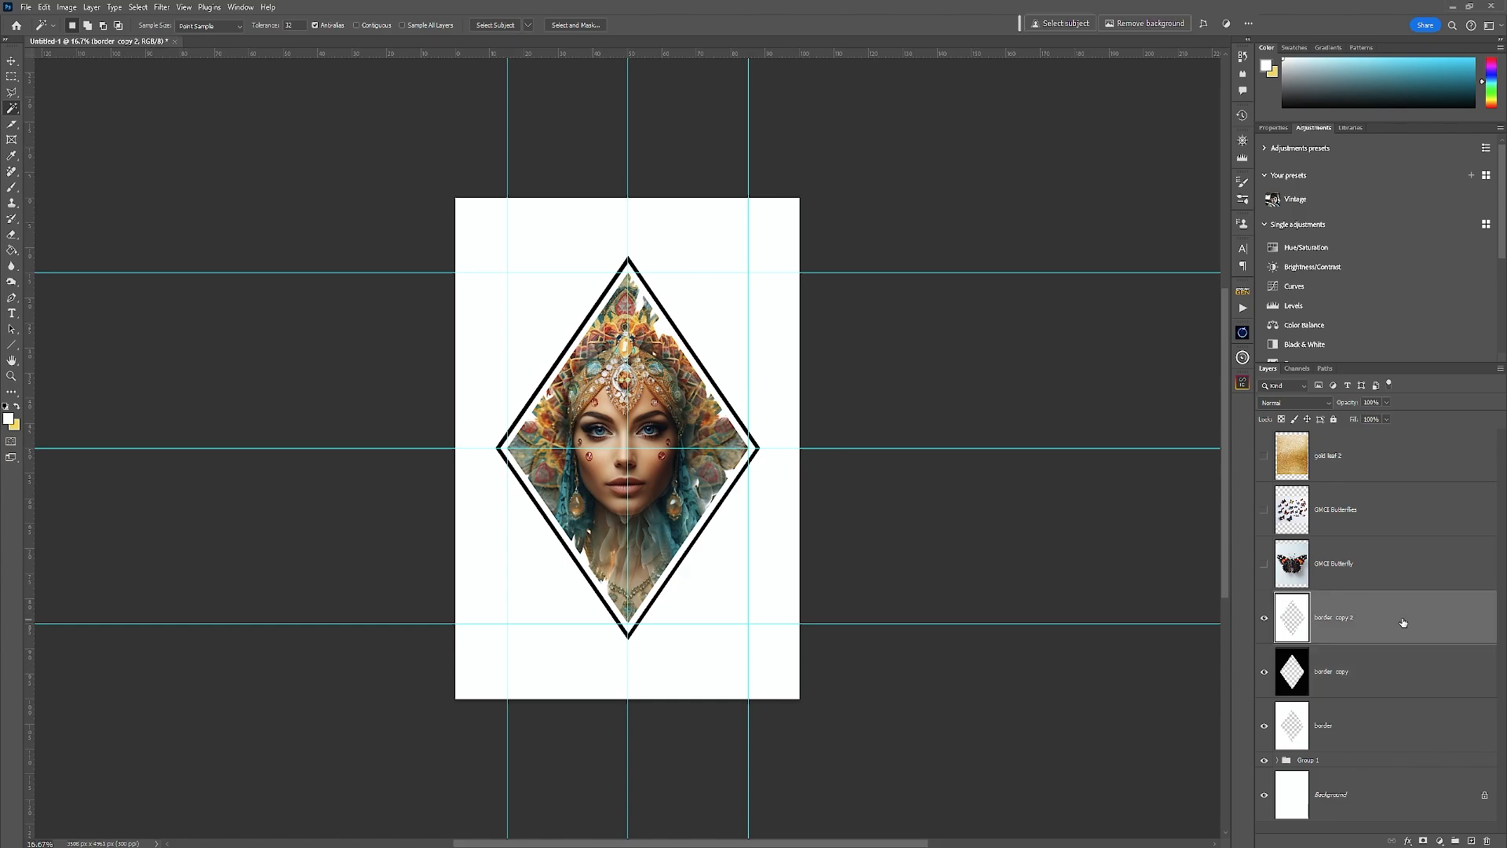
key("ctrl+e")
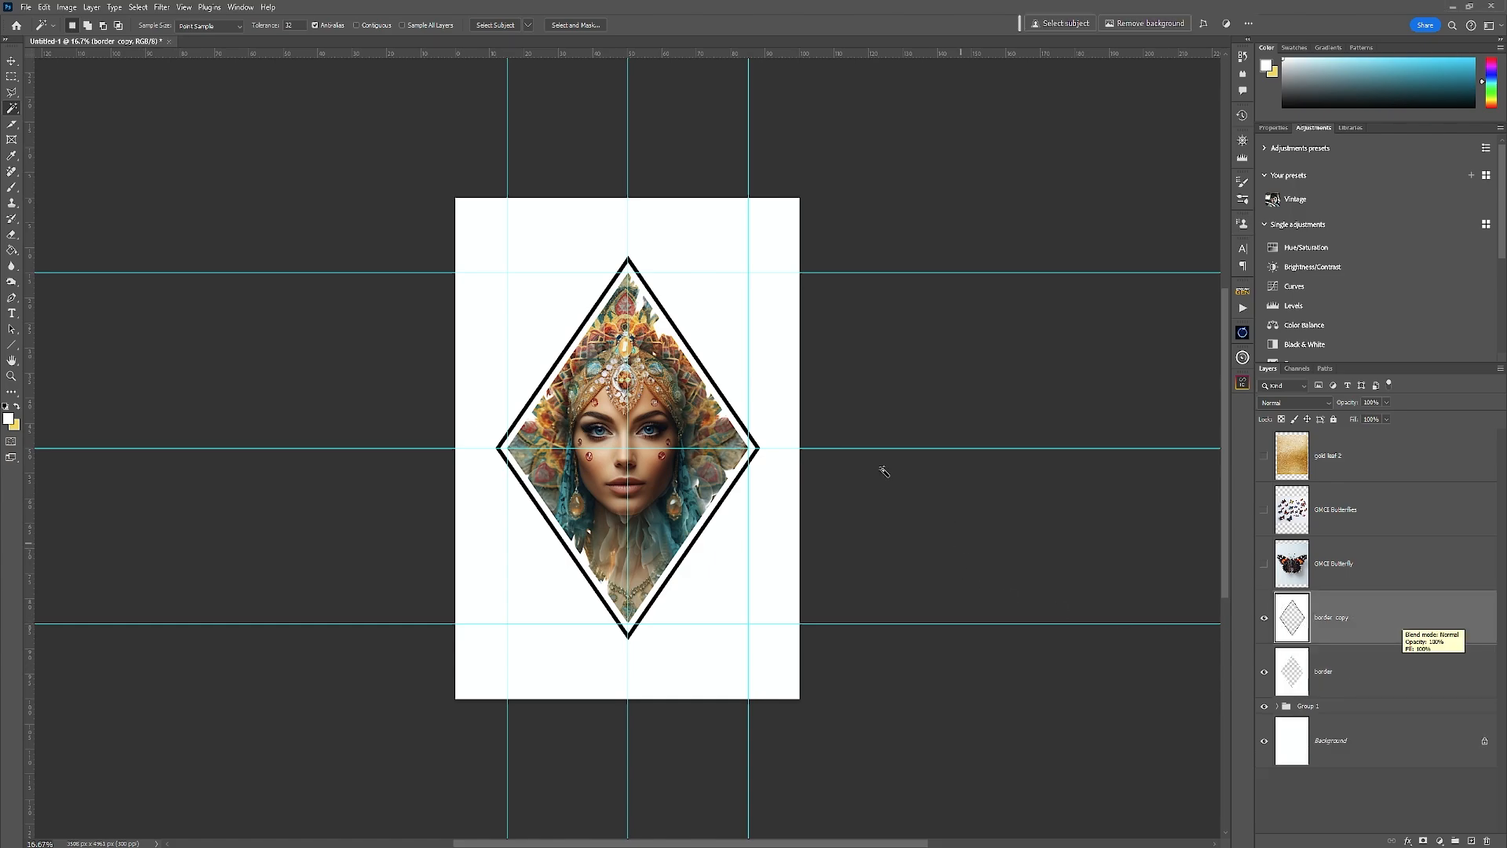
Step: Lock the portrait group, and reselect the merged border layer with the guides shown
left_click(12, 60)
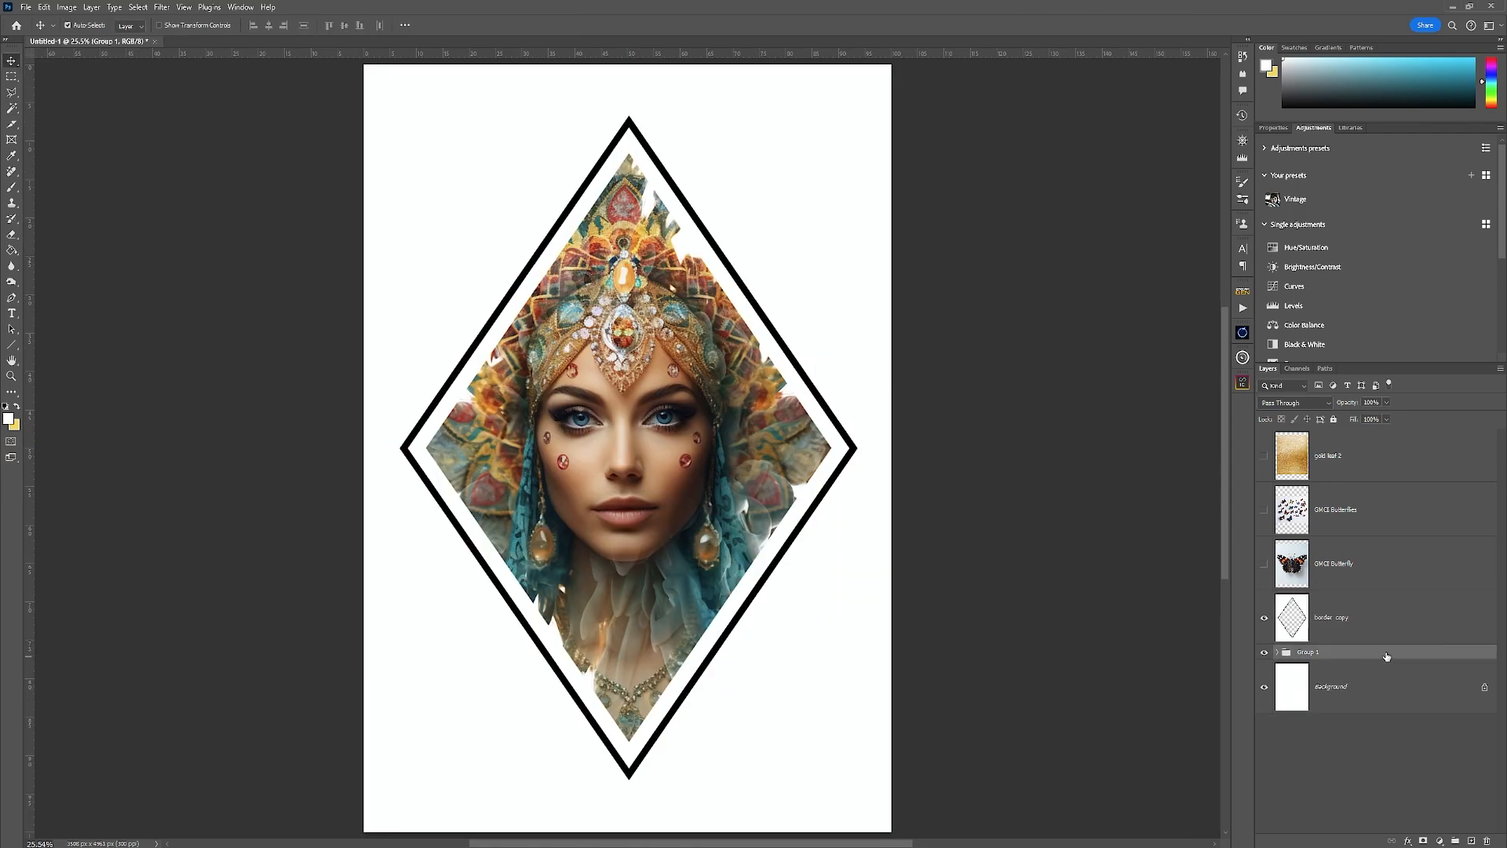
left_click(1334, 419)
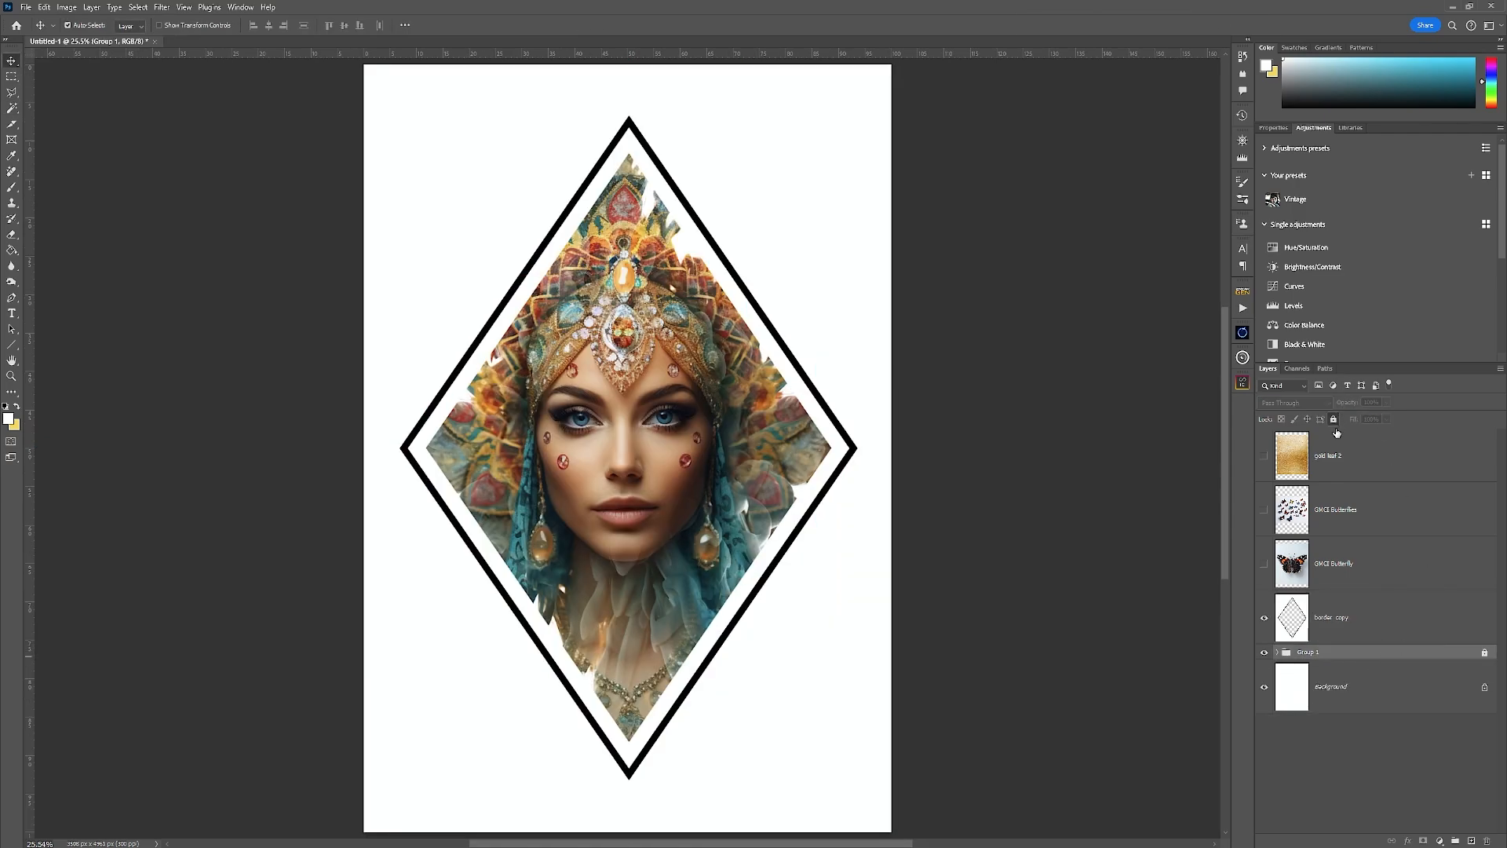
left_click(1366, 624)
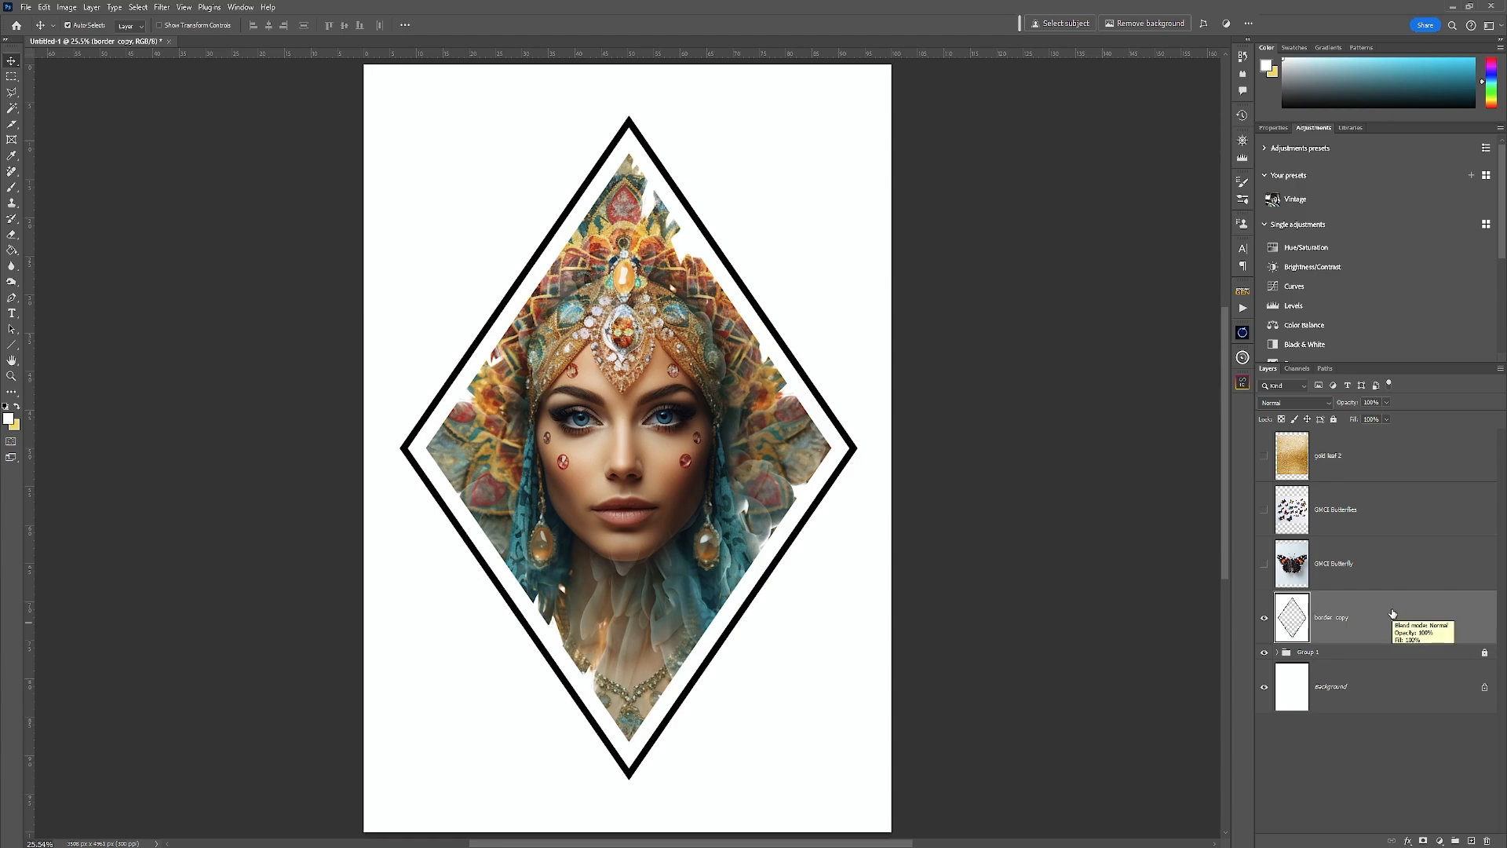
key("ctrl+semicolon")
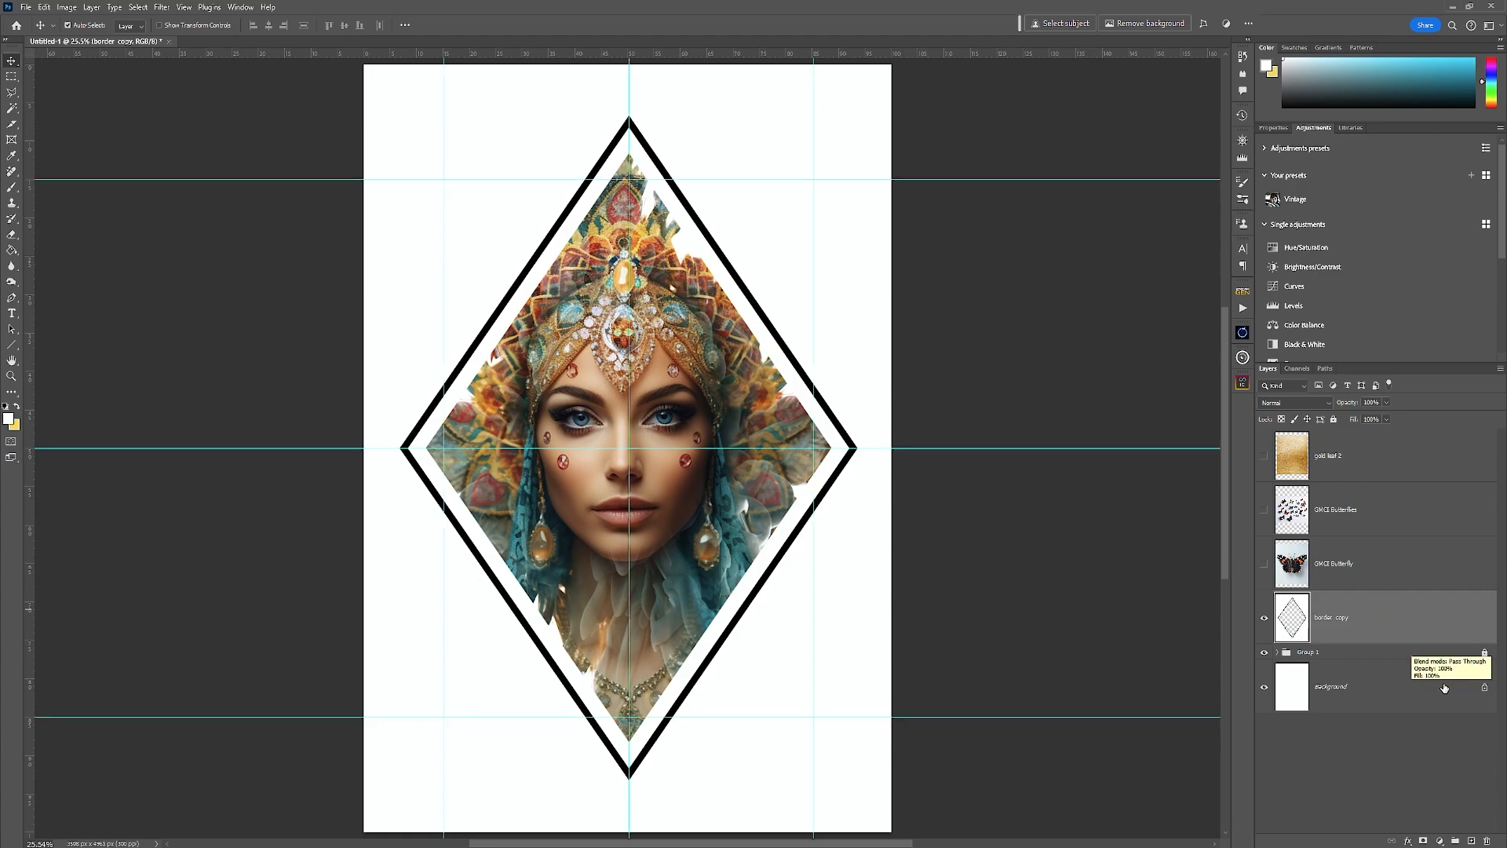
Step: Show the gold leaf 2 layer and stretch it vertically until it covers the whole diamond border
left_click(1320, 653)
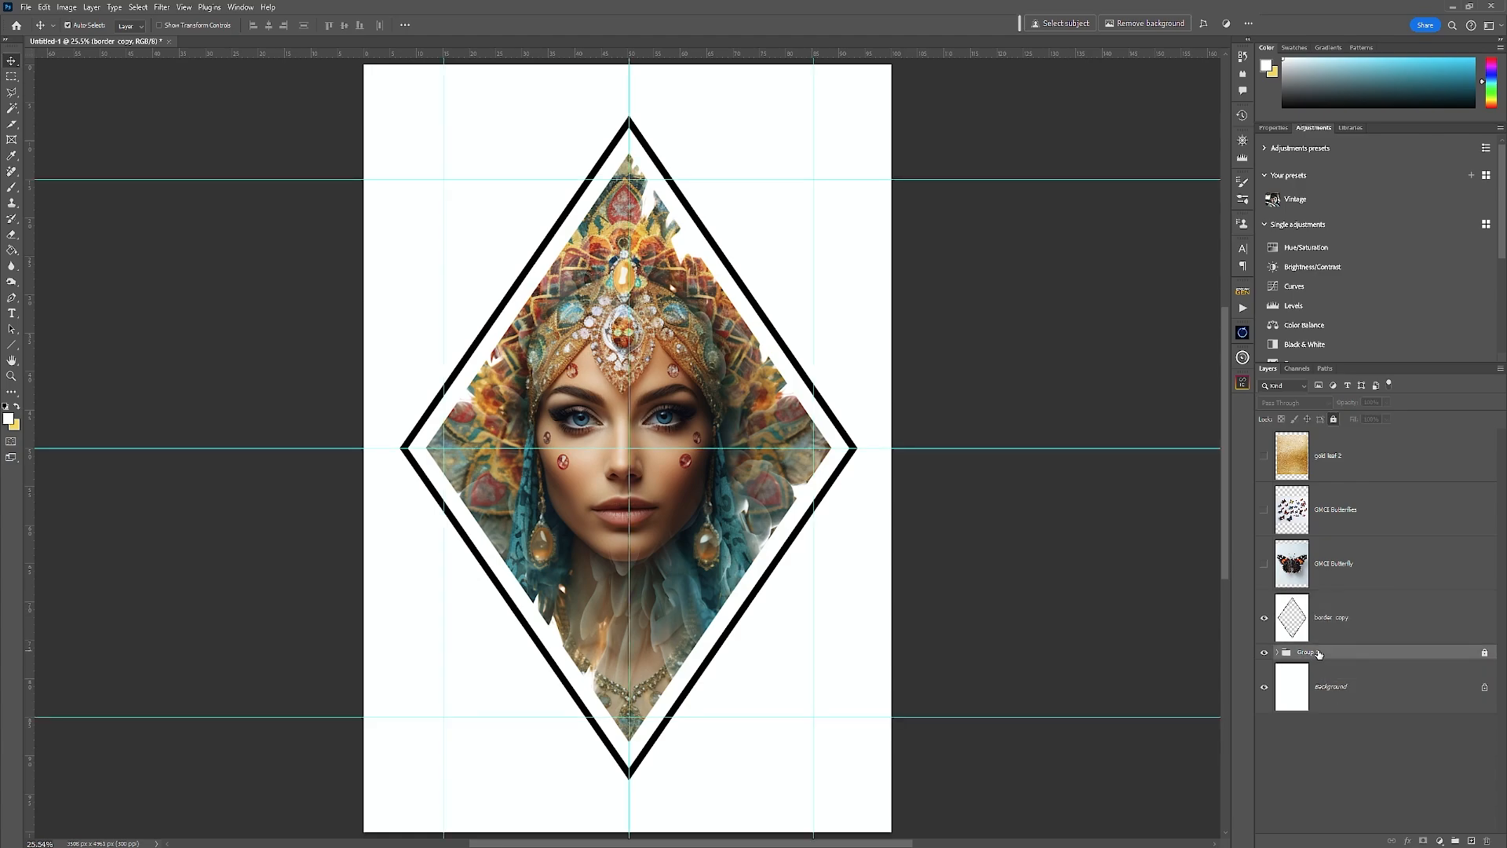
left_click(1333, 420)
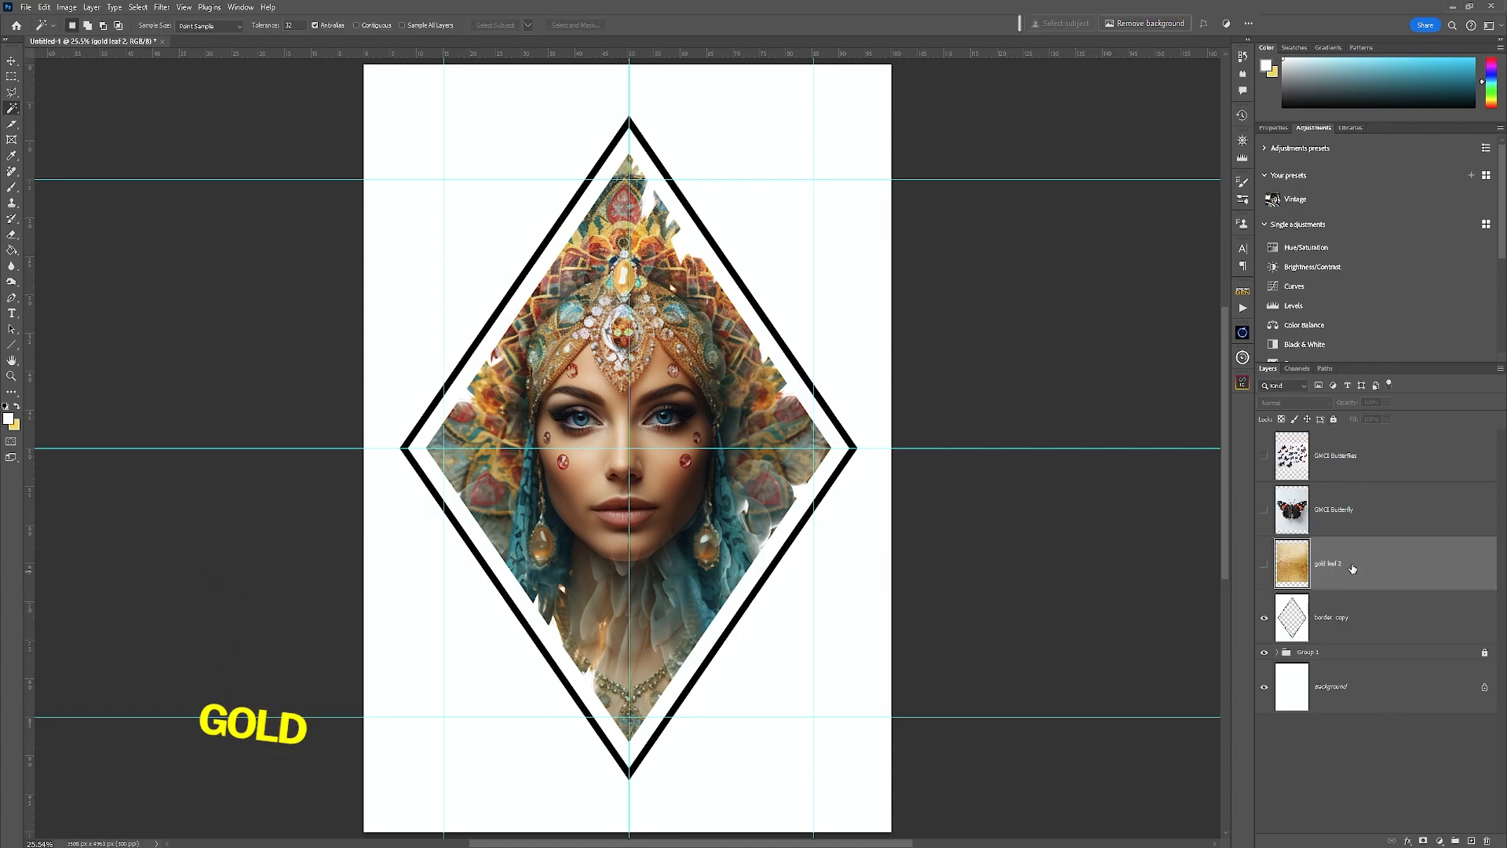
left_click(1263, 563)
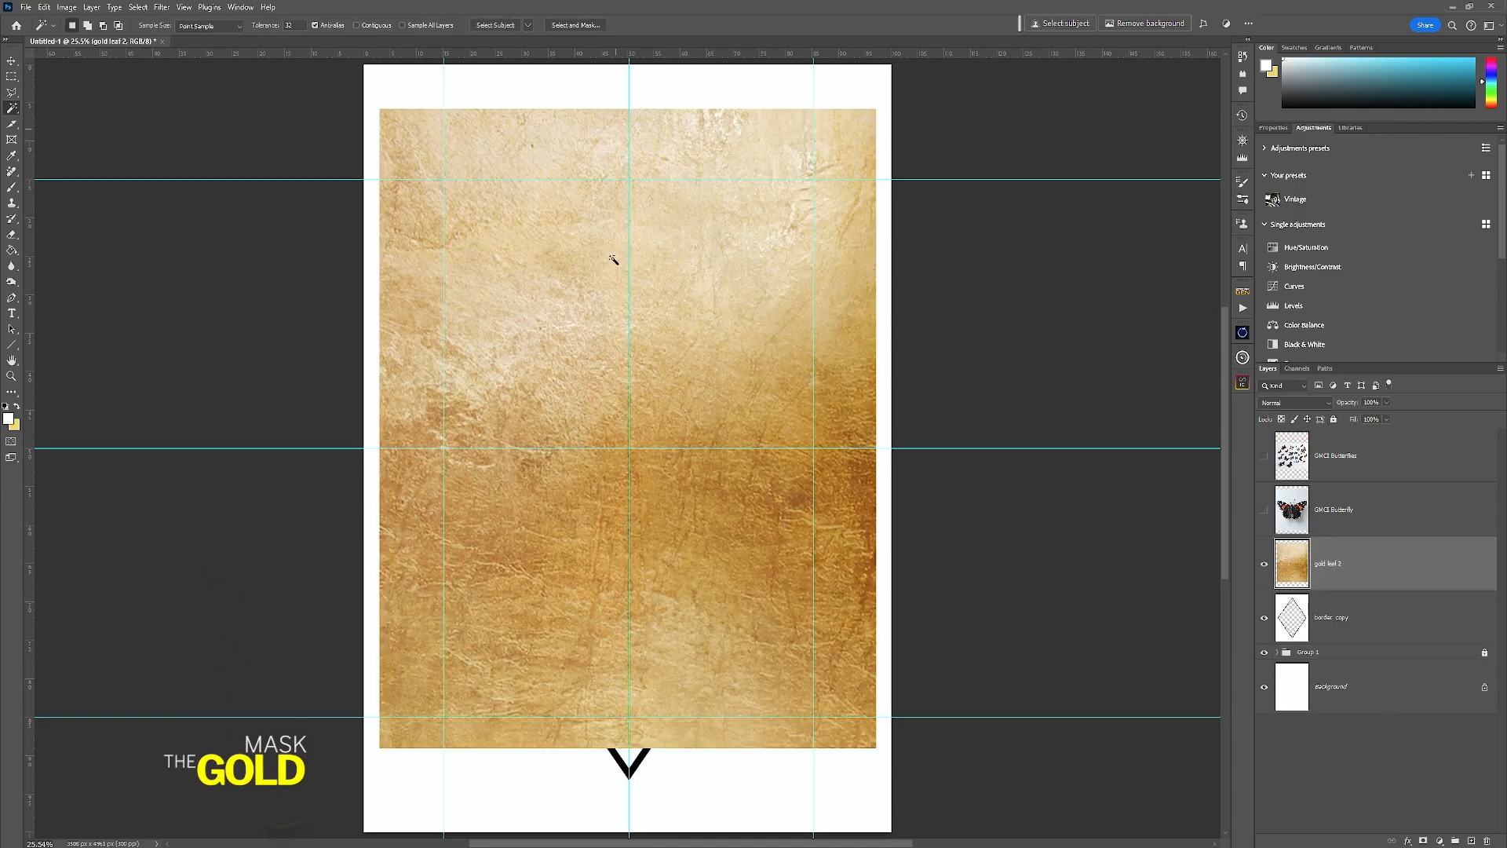
key("ctrl+t")
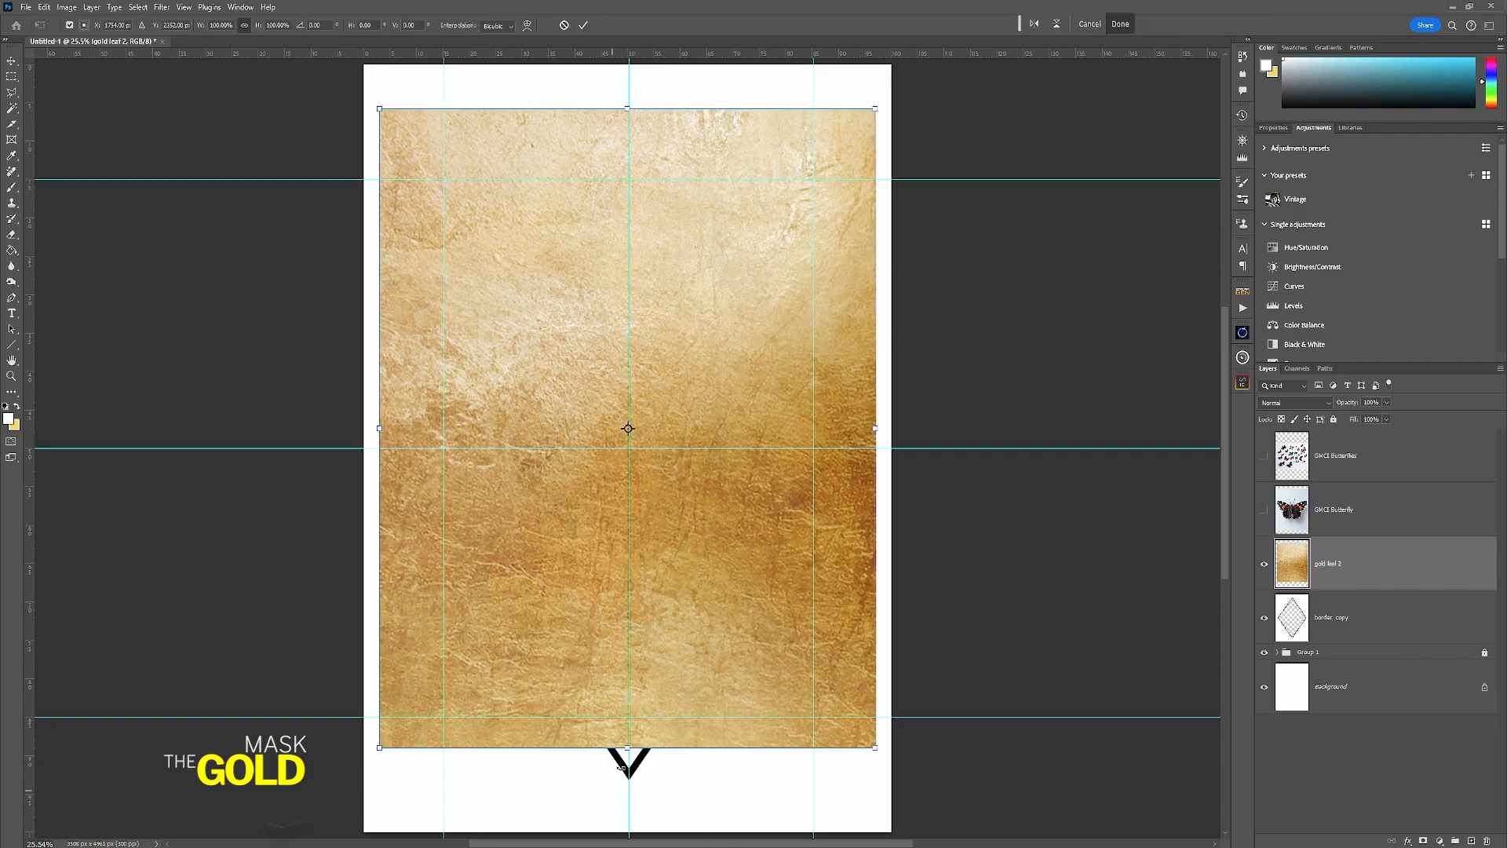
left_click_drag(628, 748, 628, 798)
left_click_drag(627, 109, 627, 98)
left_click(583, 26)
key("w")
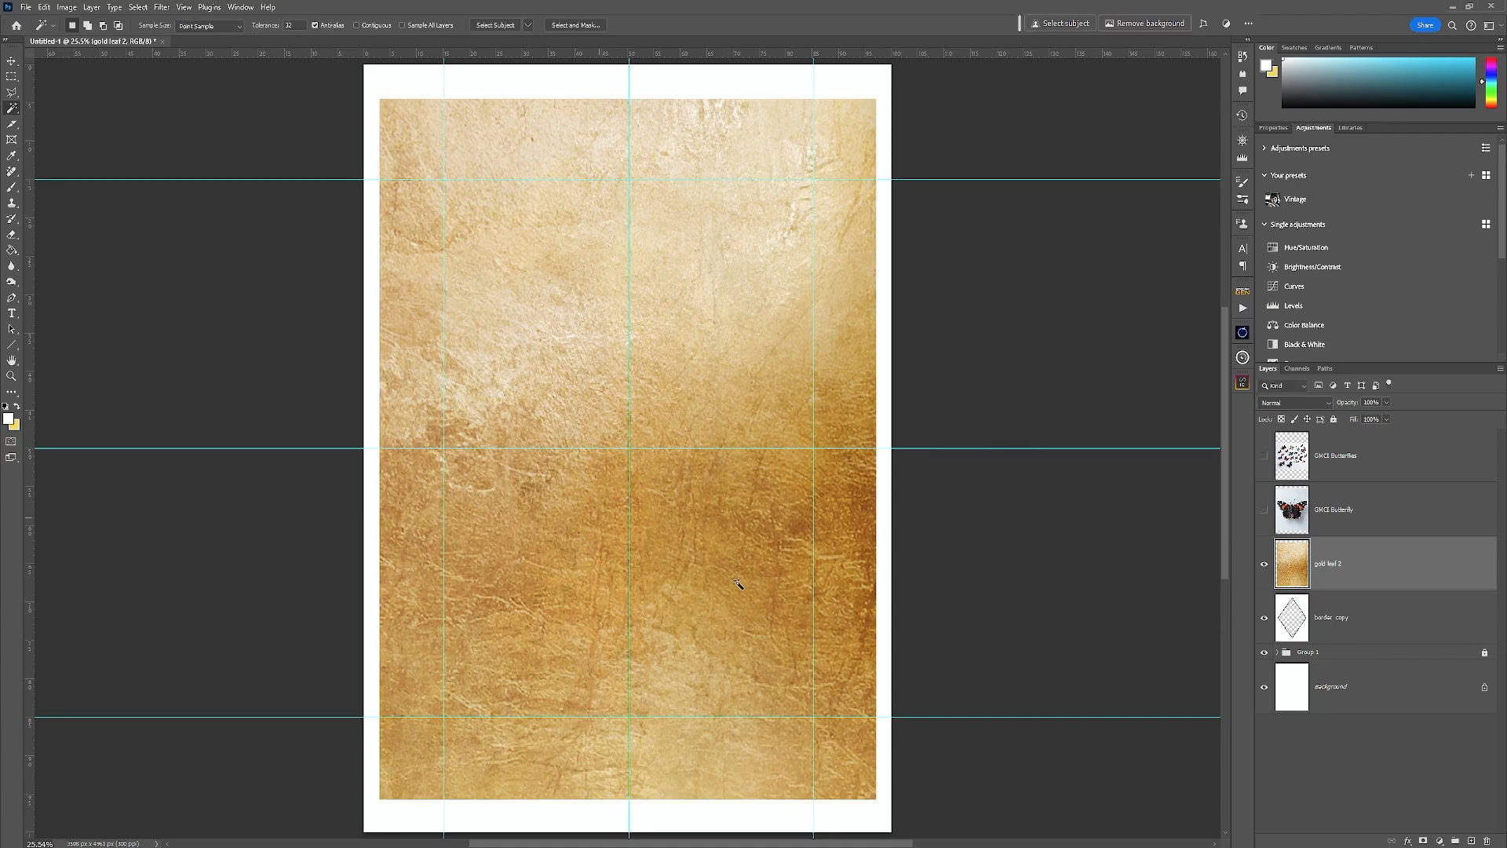
Step: Select the black diamond outline on the border copy layer, mask the gold leaf 2 layer to it, and hide the black border
left_click(1264, 565)
left_click(1351, 635)
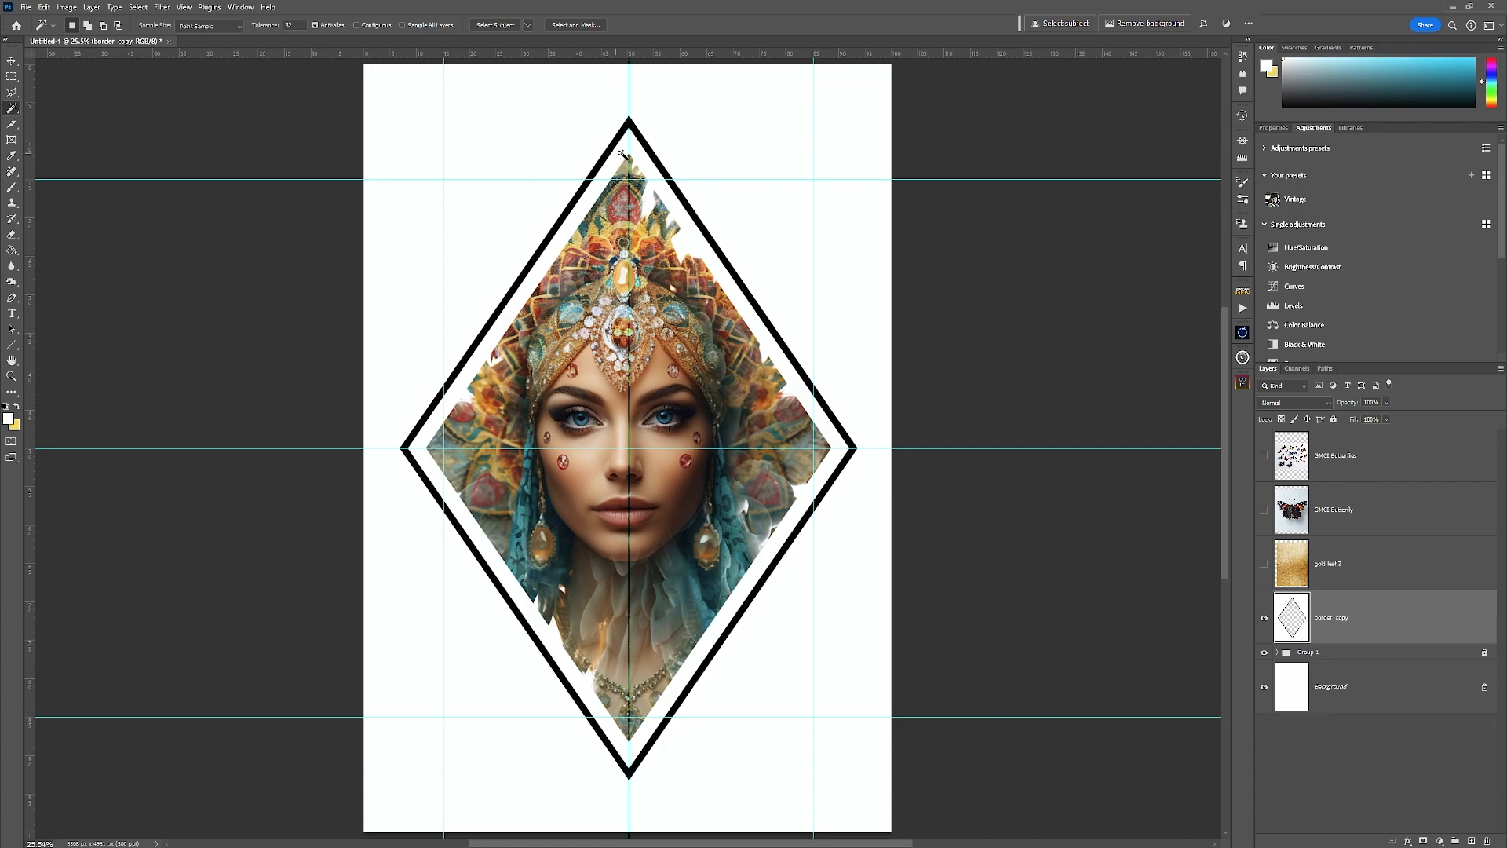
left_click(651, 157)
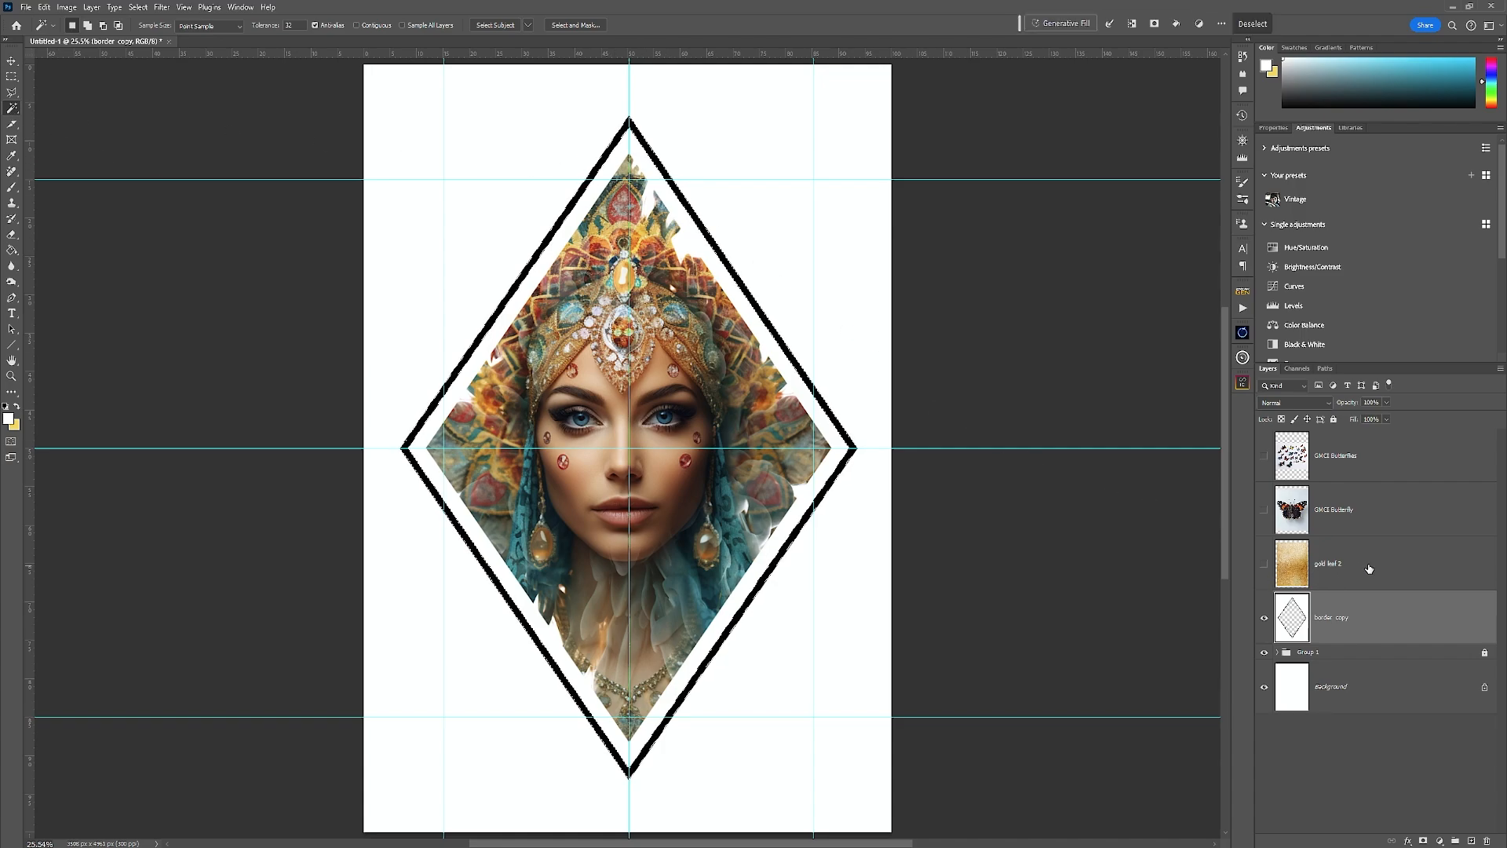
left_click(1291, 564)
left_click(1264, 564)
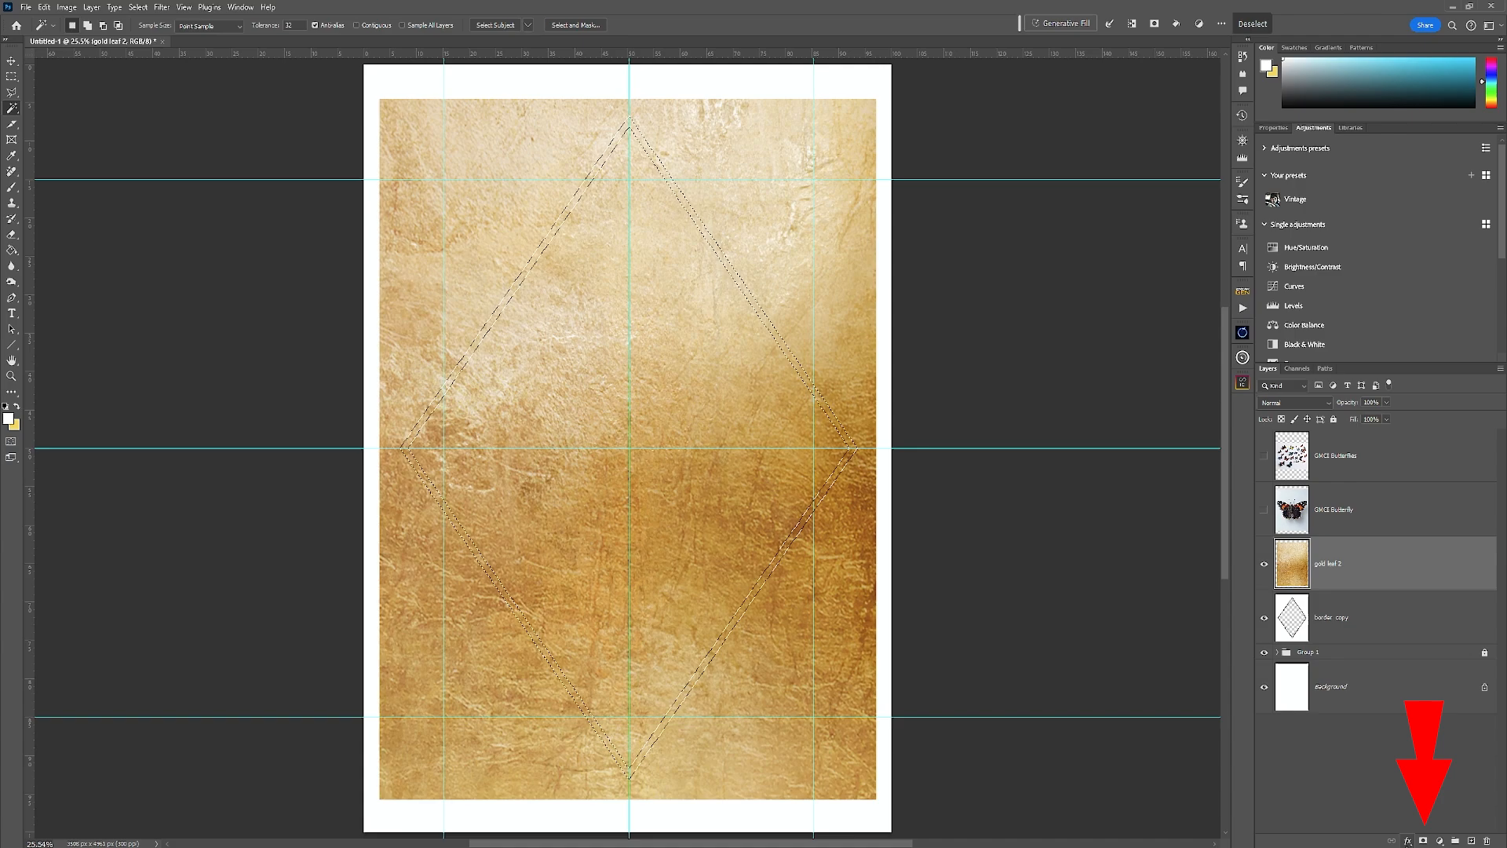
left_click(1423, 841)
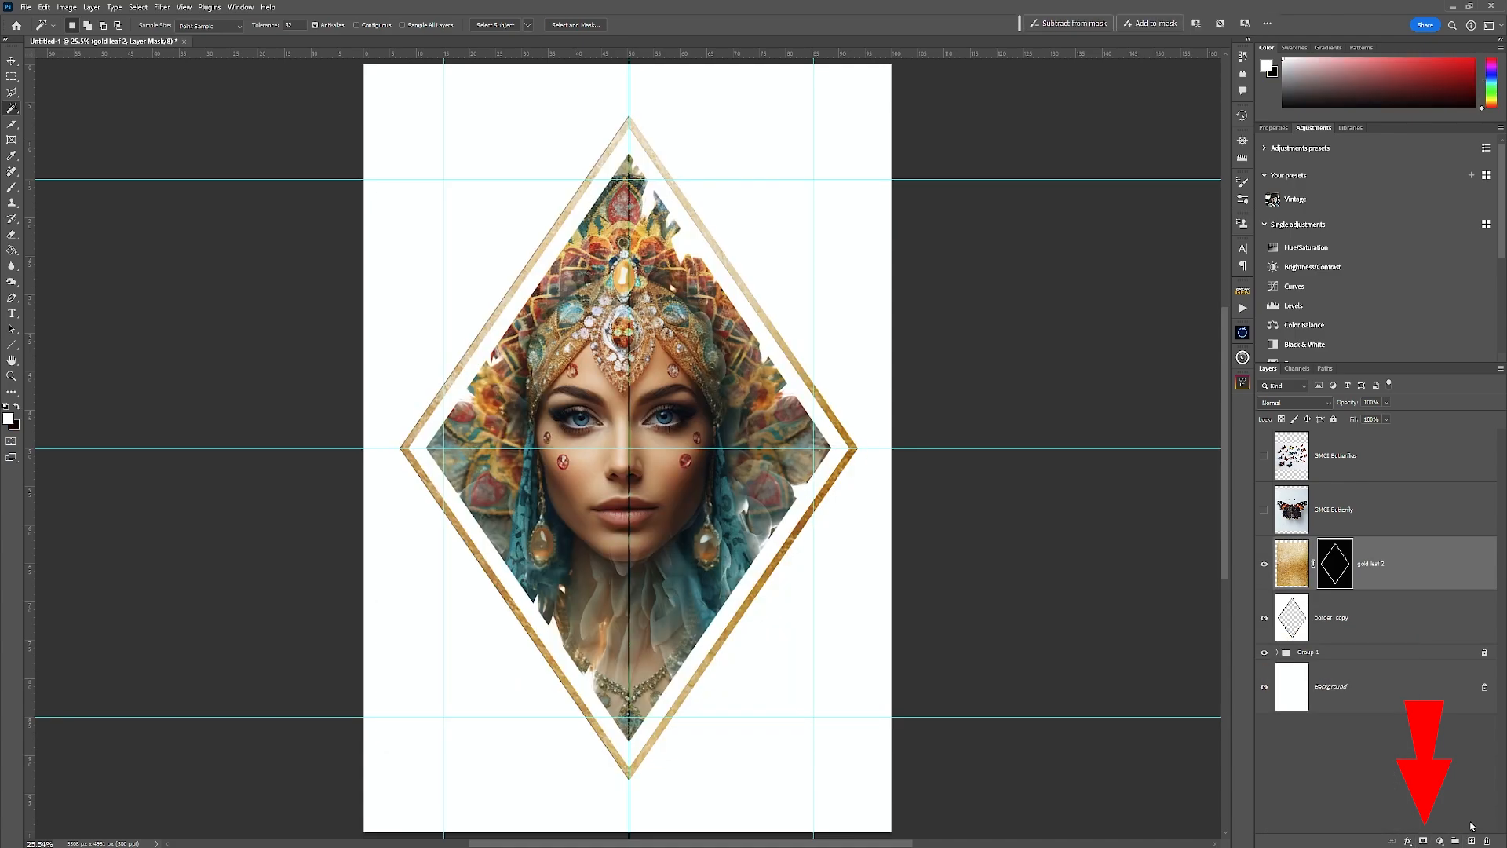
left_click(1262, 619)
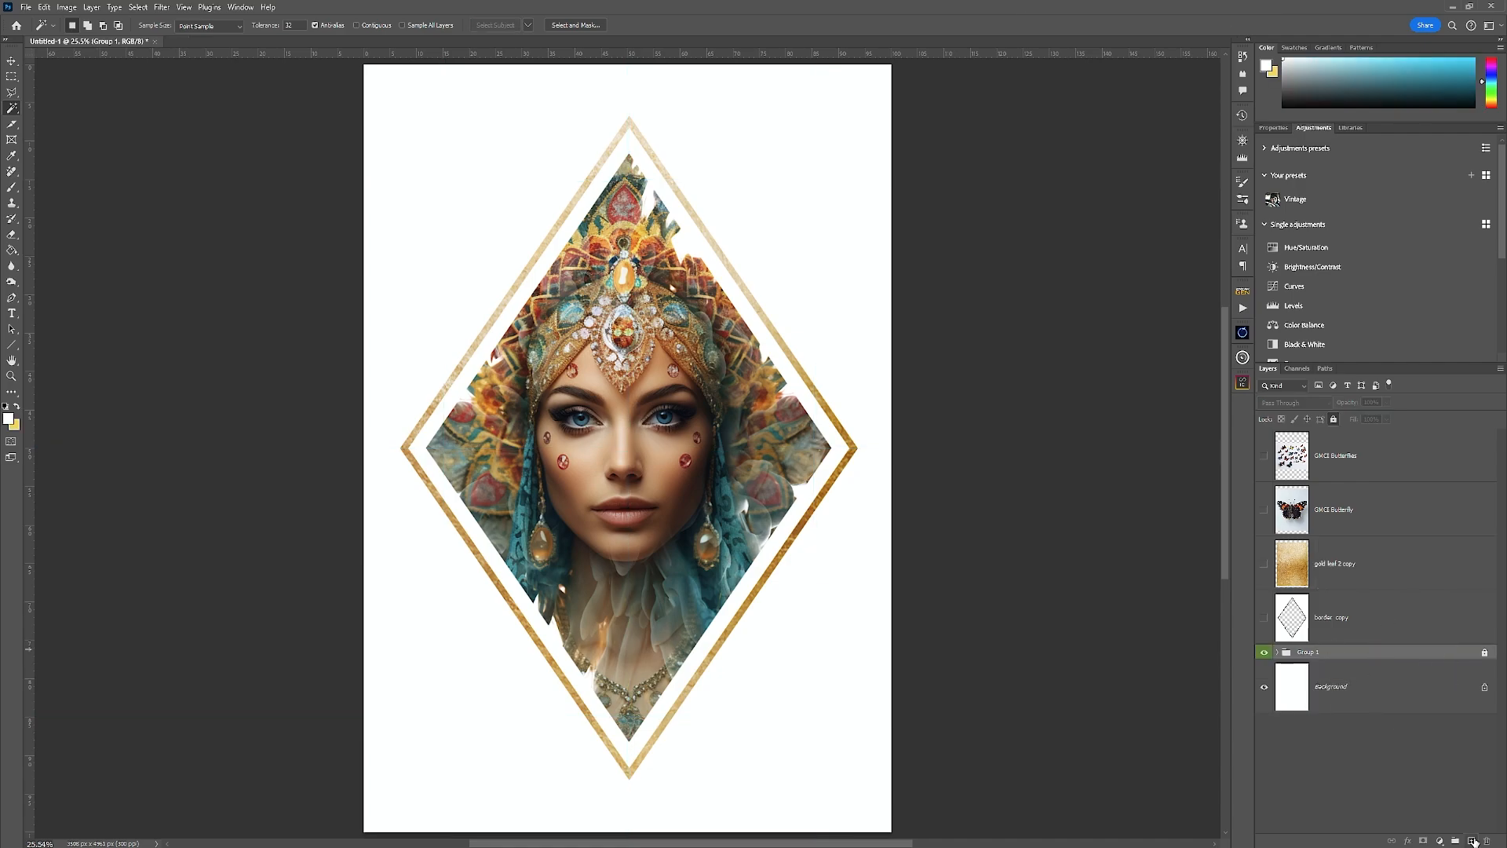
Step: Paint a soft bright glow beside the face on a new layer, and place a duplicate of it on the opposite side of the face
left_click(1471, 840)
key("x")
left_click(751, 444)
key("ctrl+j")
key("v")
left_click_drag(751, 443, 503, 444)
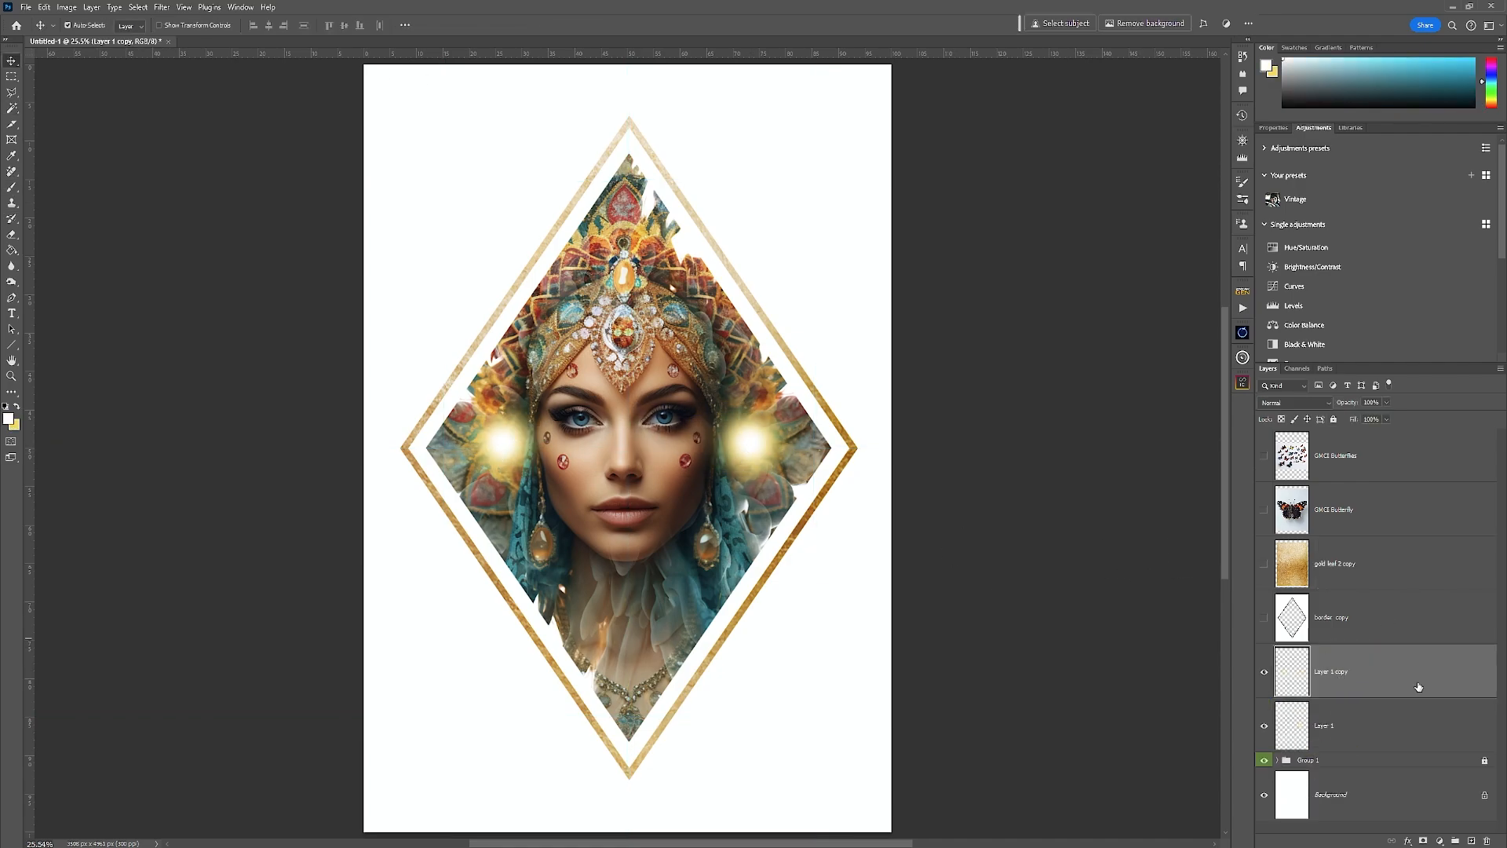
Step: Add a thin horizontal white gradient band across the face between the two glows, rasterize it, and align it with the glow centers
left_click(1470, 841)
key("m")
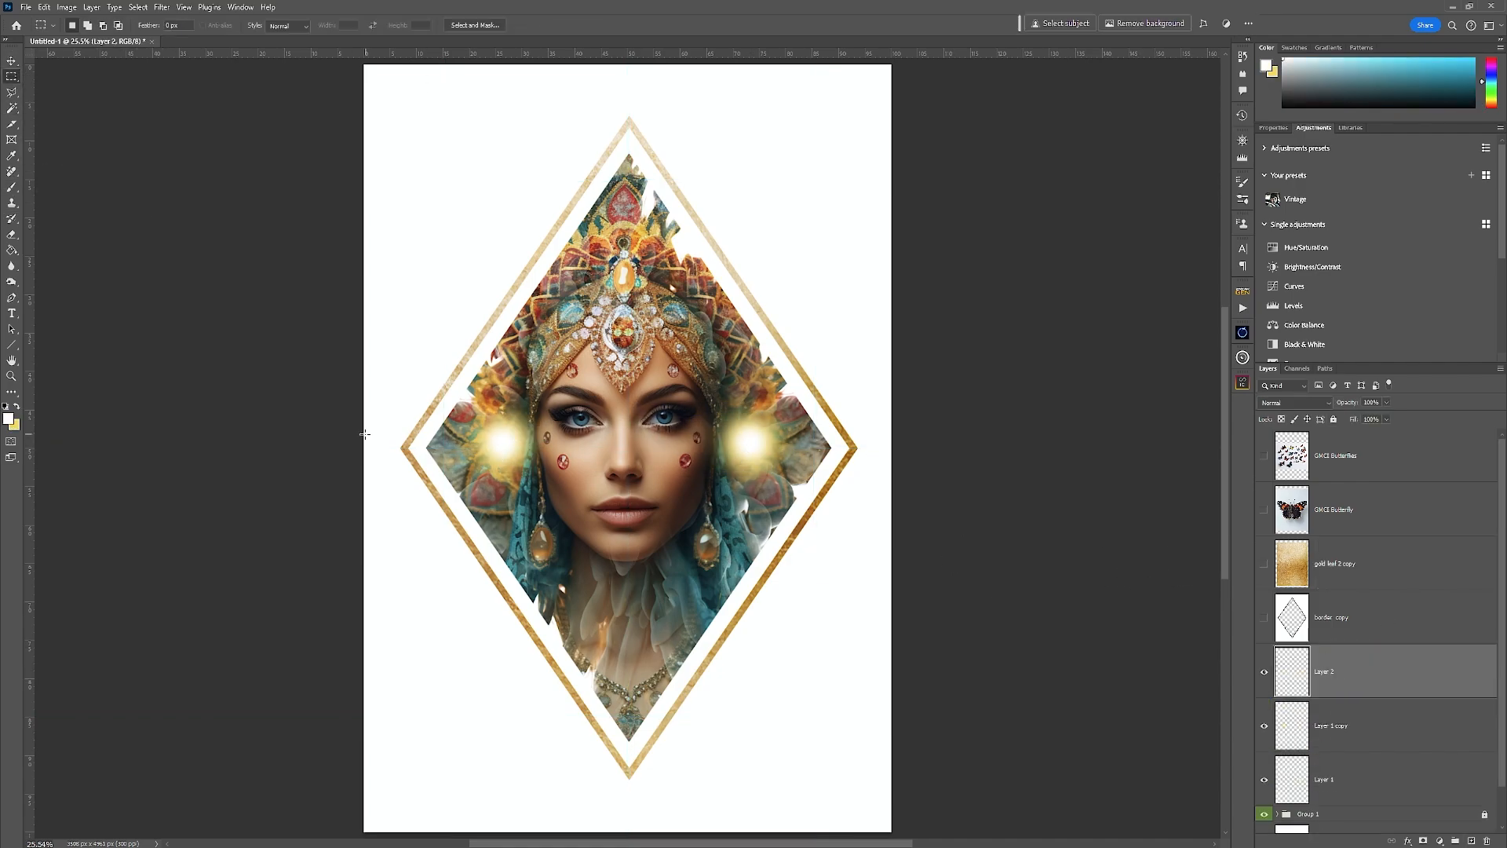
left_click_drag(365, 434, 954, 443)
left_click(12, 250)
left_click(63, 249)
left_click_drag(624, 439, 913, 441)
right_click(1396, 679)
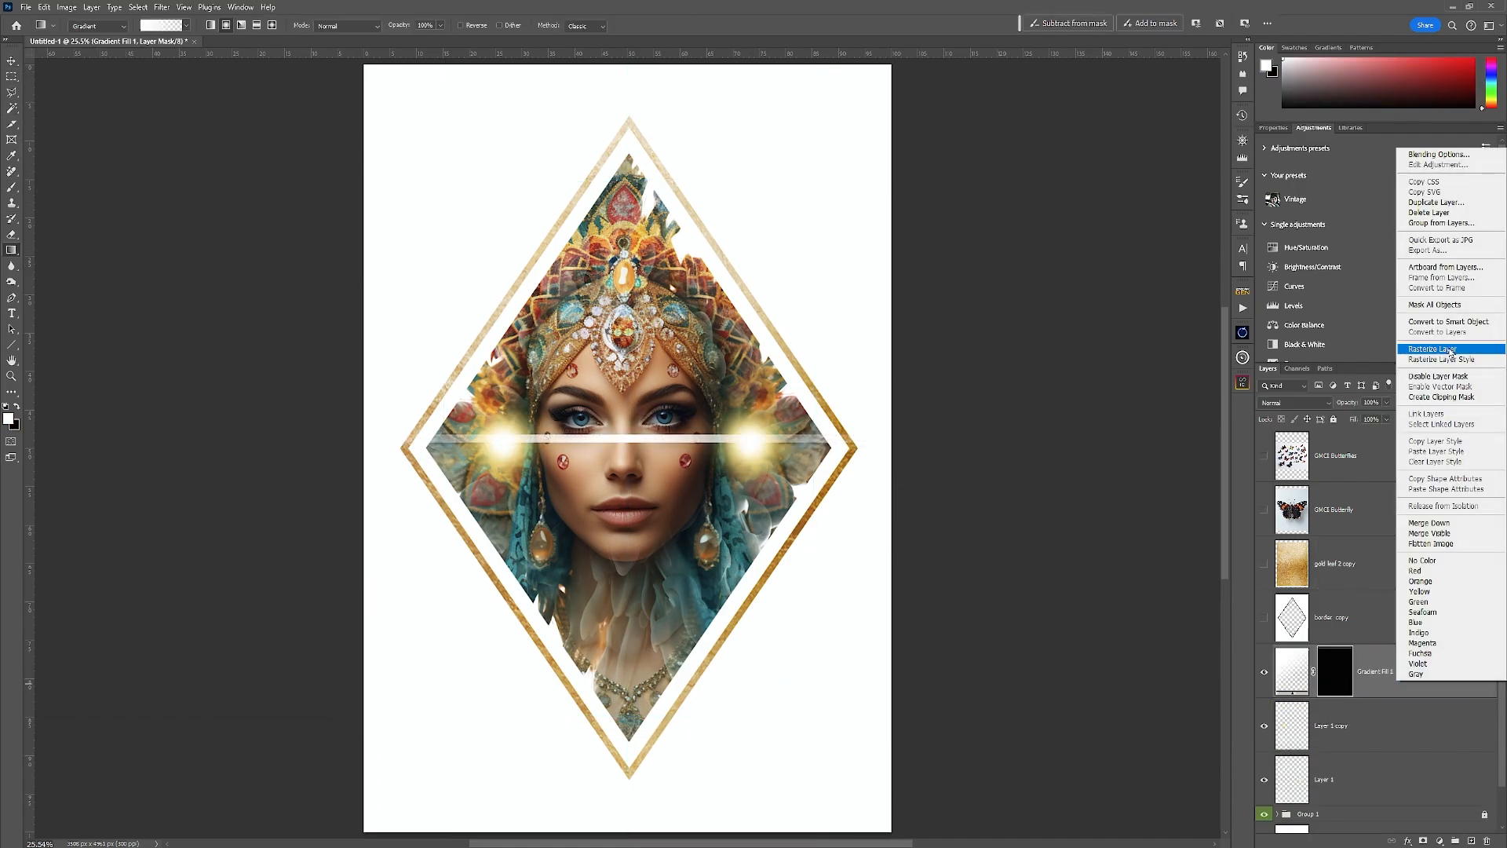
left_click(1439, 350)
key("v")
left_click_drag(644, 441, 644, 448)
Step: Mask the gradient band away over the face, apply the mask permanently, and give the layer a red color label
left_click(1423, 841)
key("b")
left_click(624, 440)
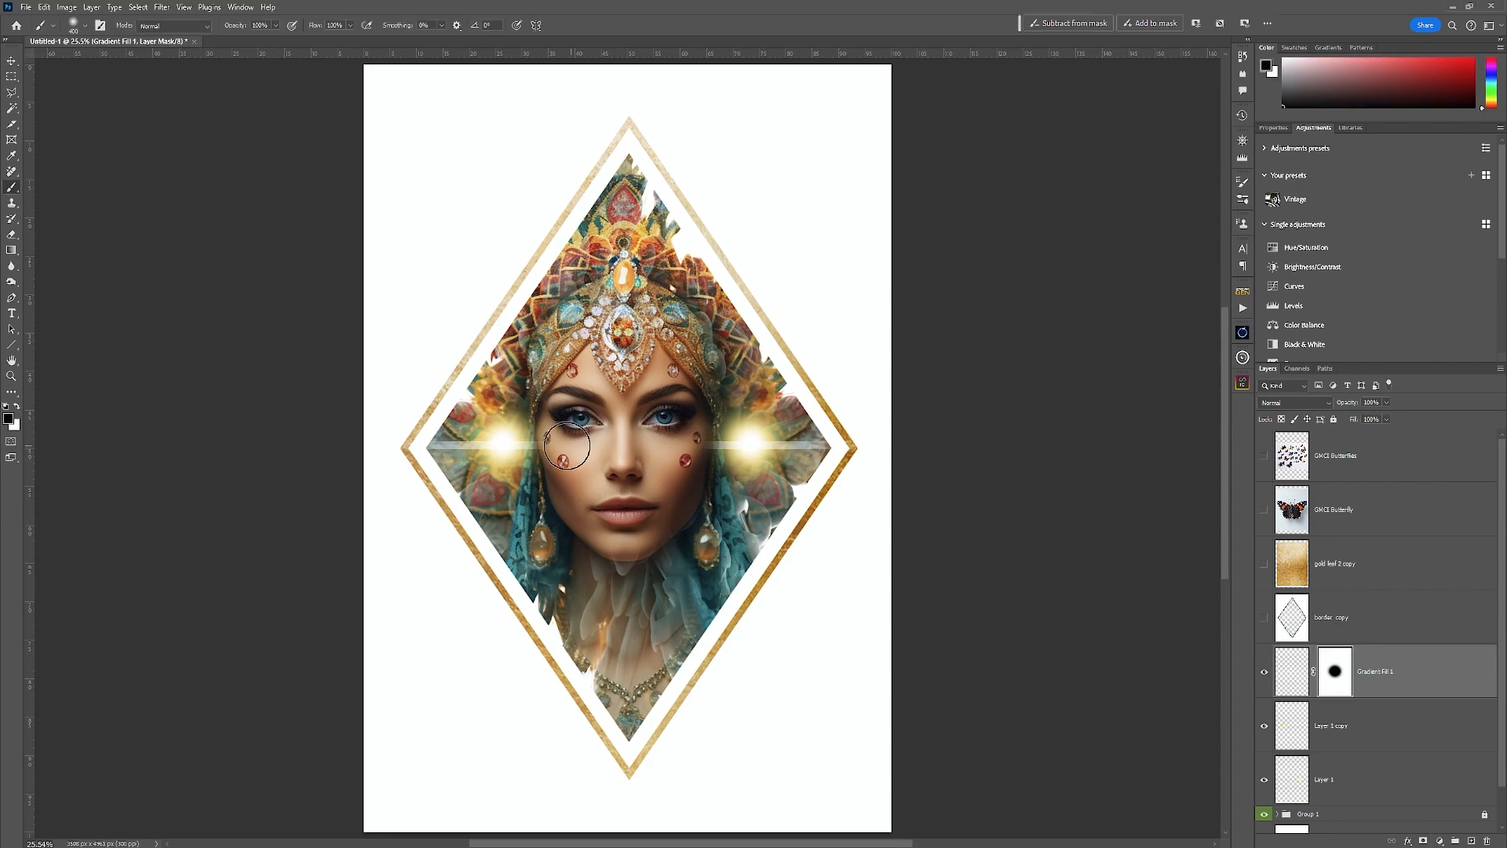
right_click(1335, 672)
left_click(1375, 714)
right_click(1265, 672)
left_click(1303, 737)
Step: Duplicate the gradient band, rotate the copy slightly upward on its outer right side, and repeat the transform five times to fan out light rays
key("ctrl+j")
key("ctrl+t")
left_click_drag(910, 445, 908, 413)
key("Return")
key("ctrl+alt+shift+t")
key("ctrl+alt+shift+t")
key("ctrl+alt+shift+t")
key("ctrl+alt+shift+t")
key("ctrl+alt+shift+t")
Step: Collect all the gradient ray layers into one group named gradient
scroll(1342, 549, "down", 3)
left_click_drag(1342, 362, 1342, 197)
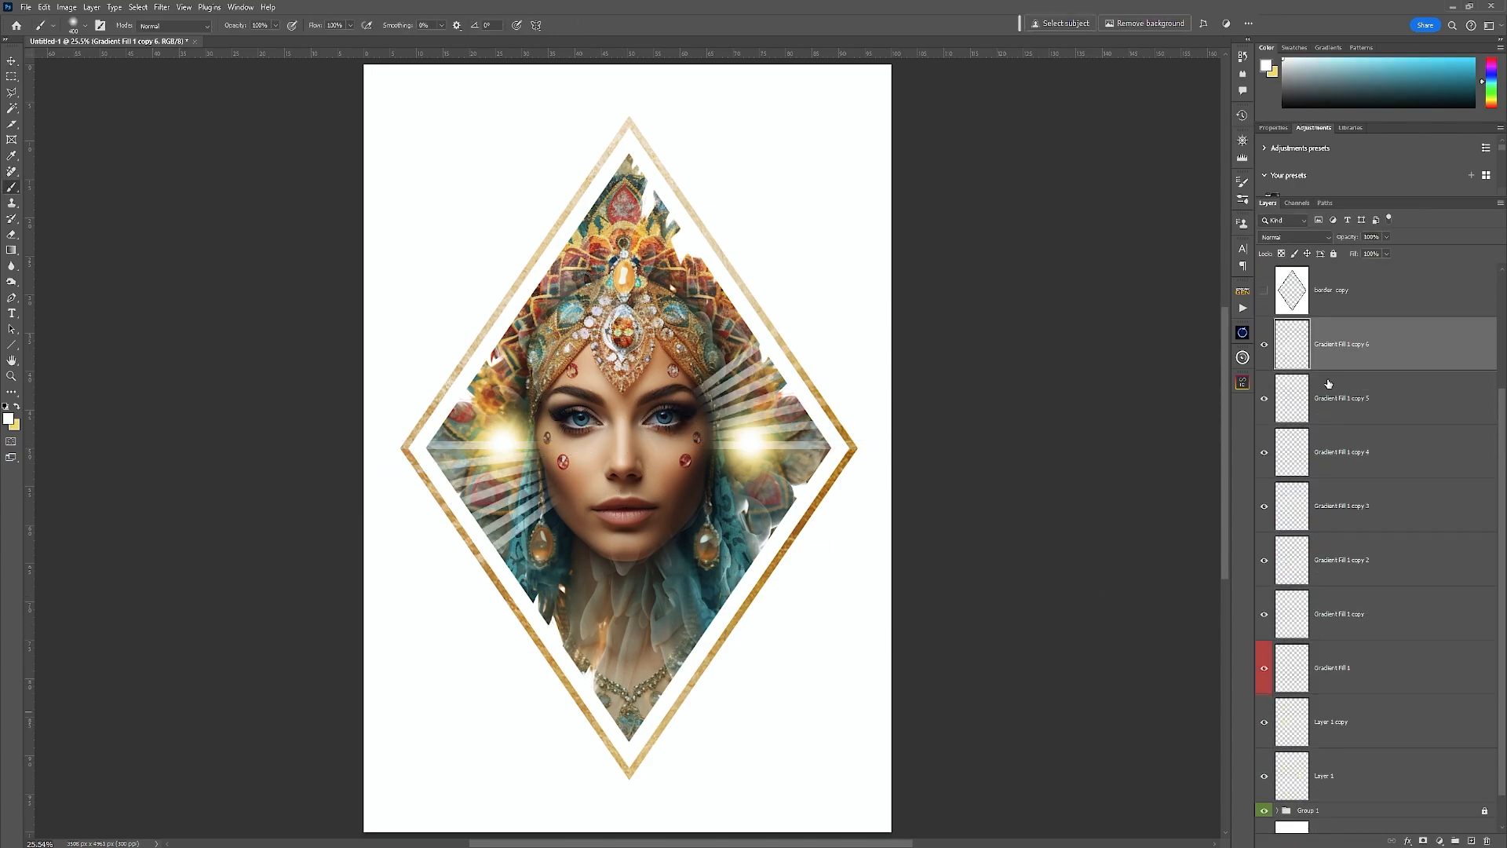
left_click(1334, 669, "shift")
left_click(1455, 842)
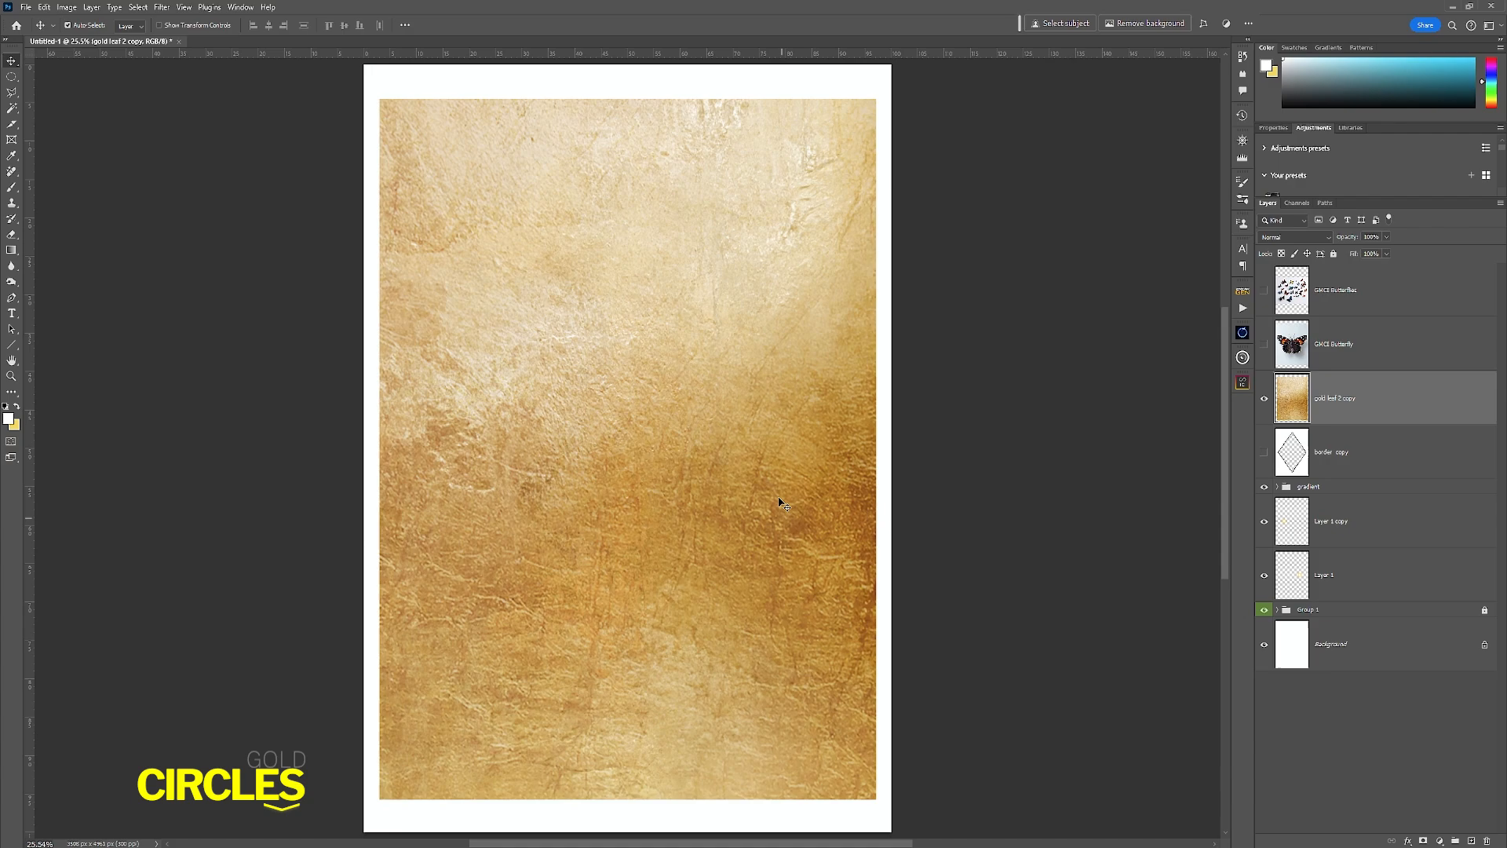
Step: Copy a small circular piece of the gold leaf 2 copy layer onto its own layer and hide the full gold leaf layer
left_click(12, 77)
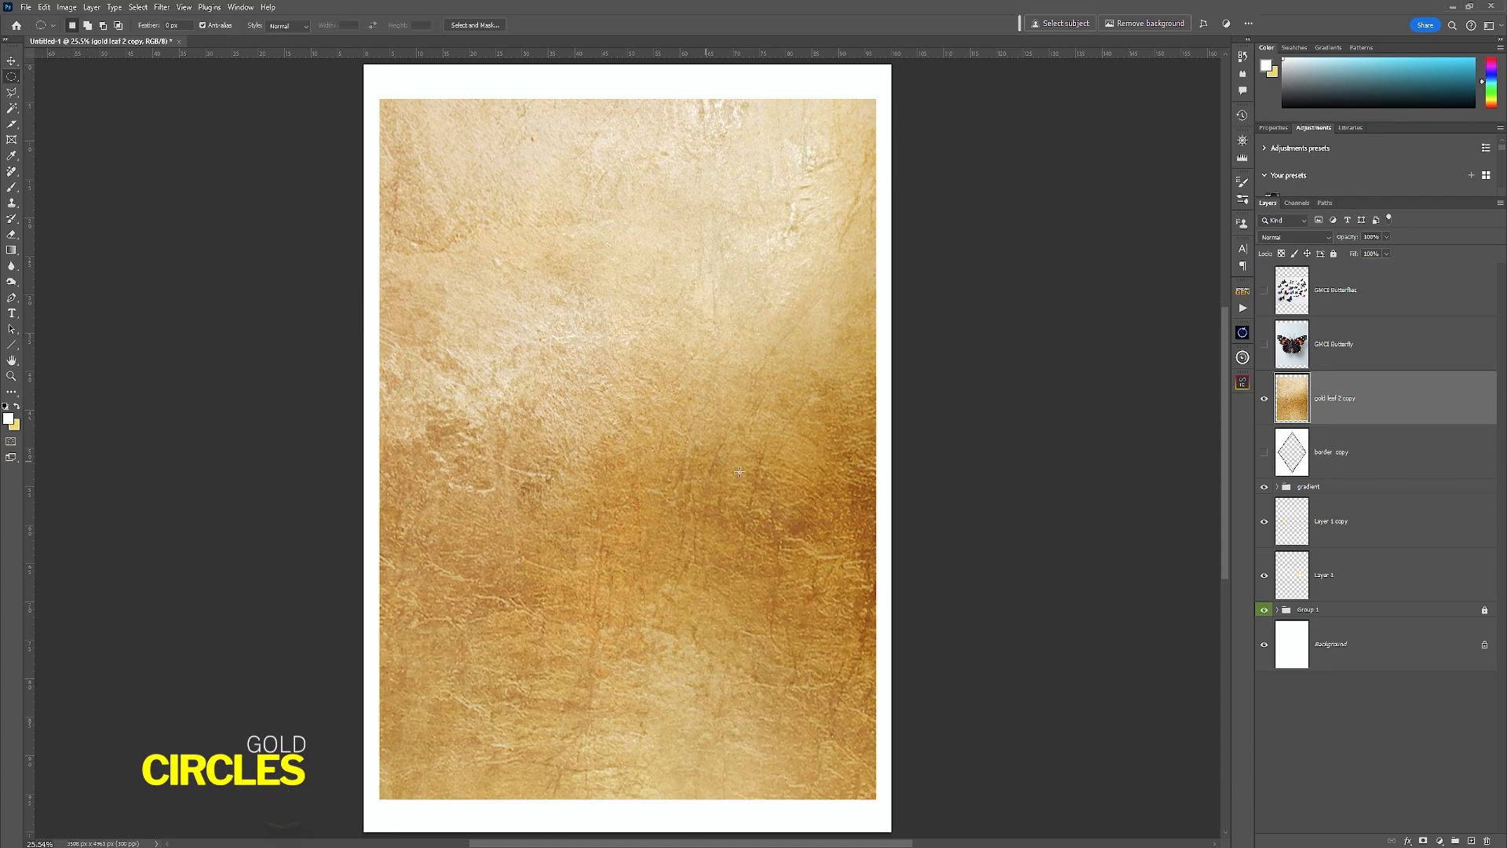
left_click_drag(748, 502, 759, 511)
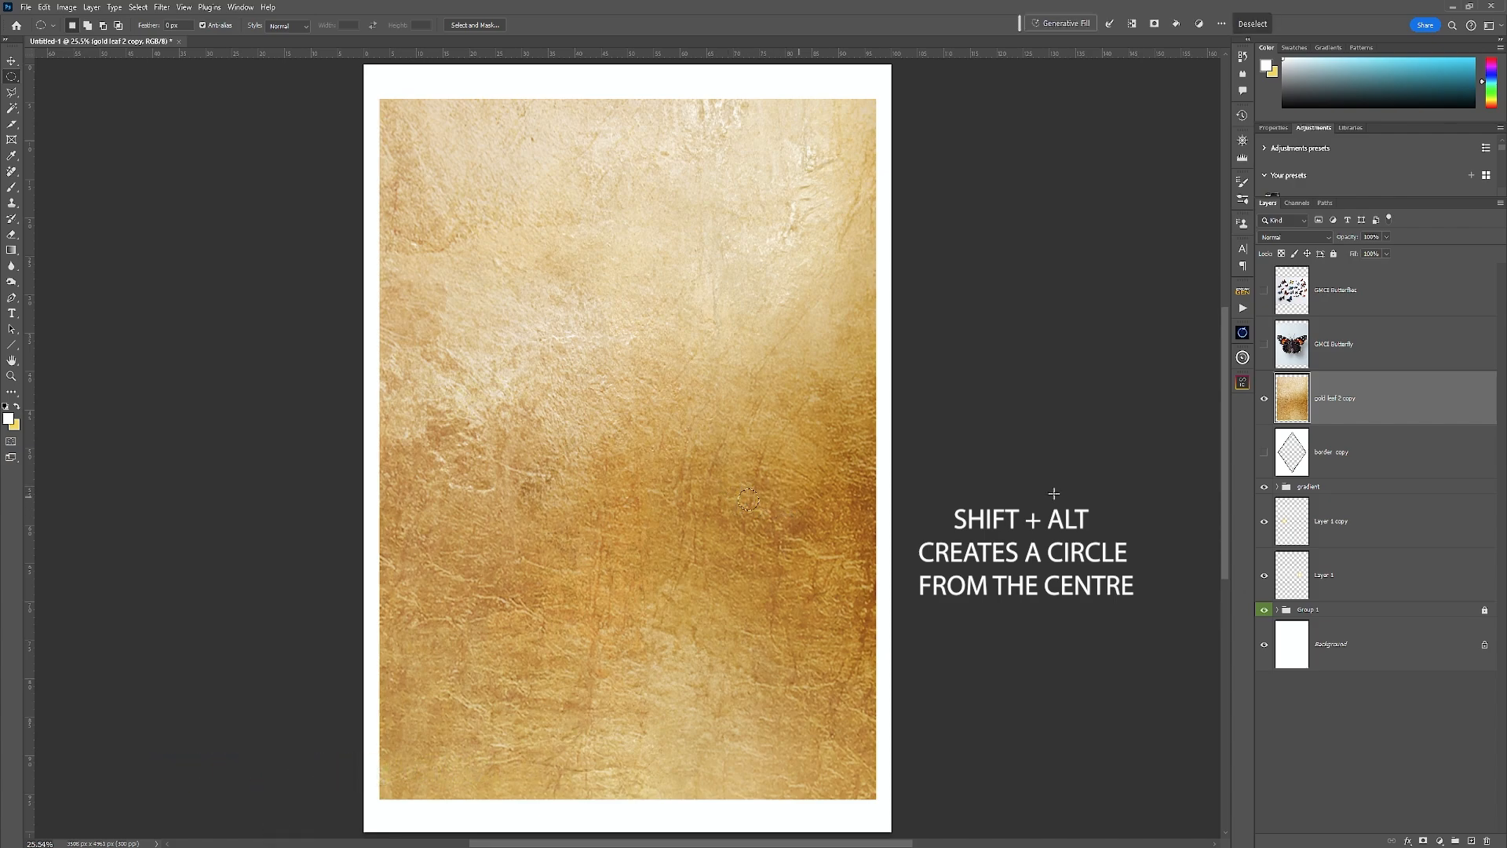
key("ctrl+j")
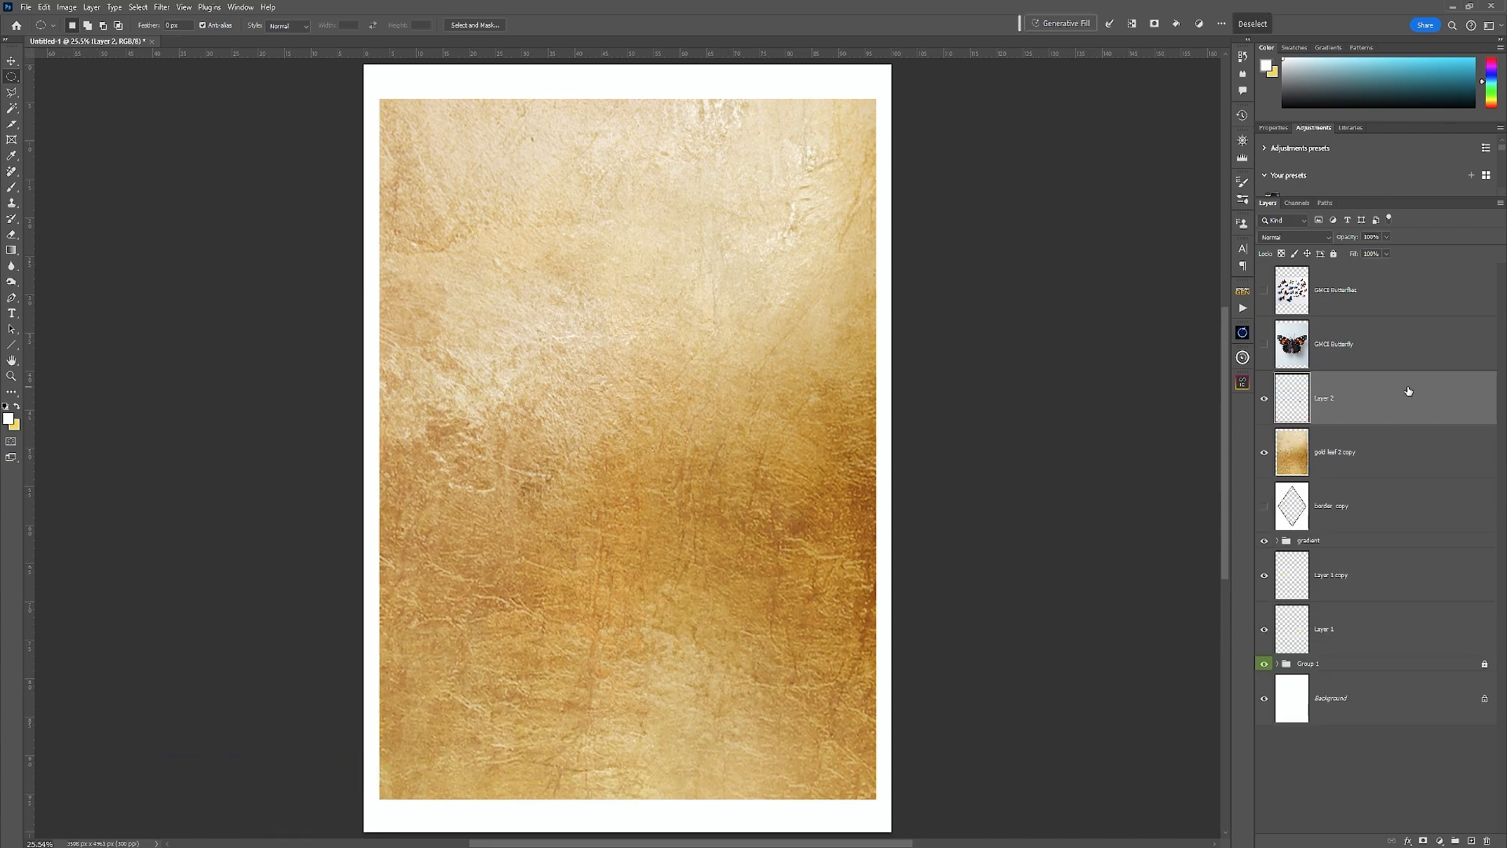
left_click(1264, 452)
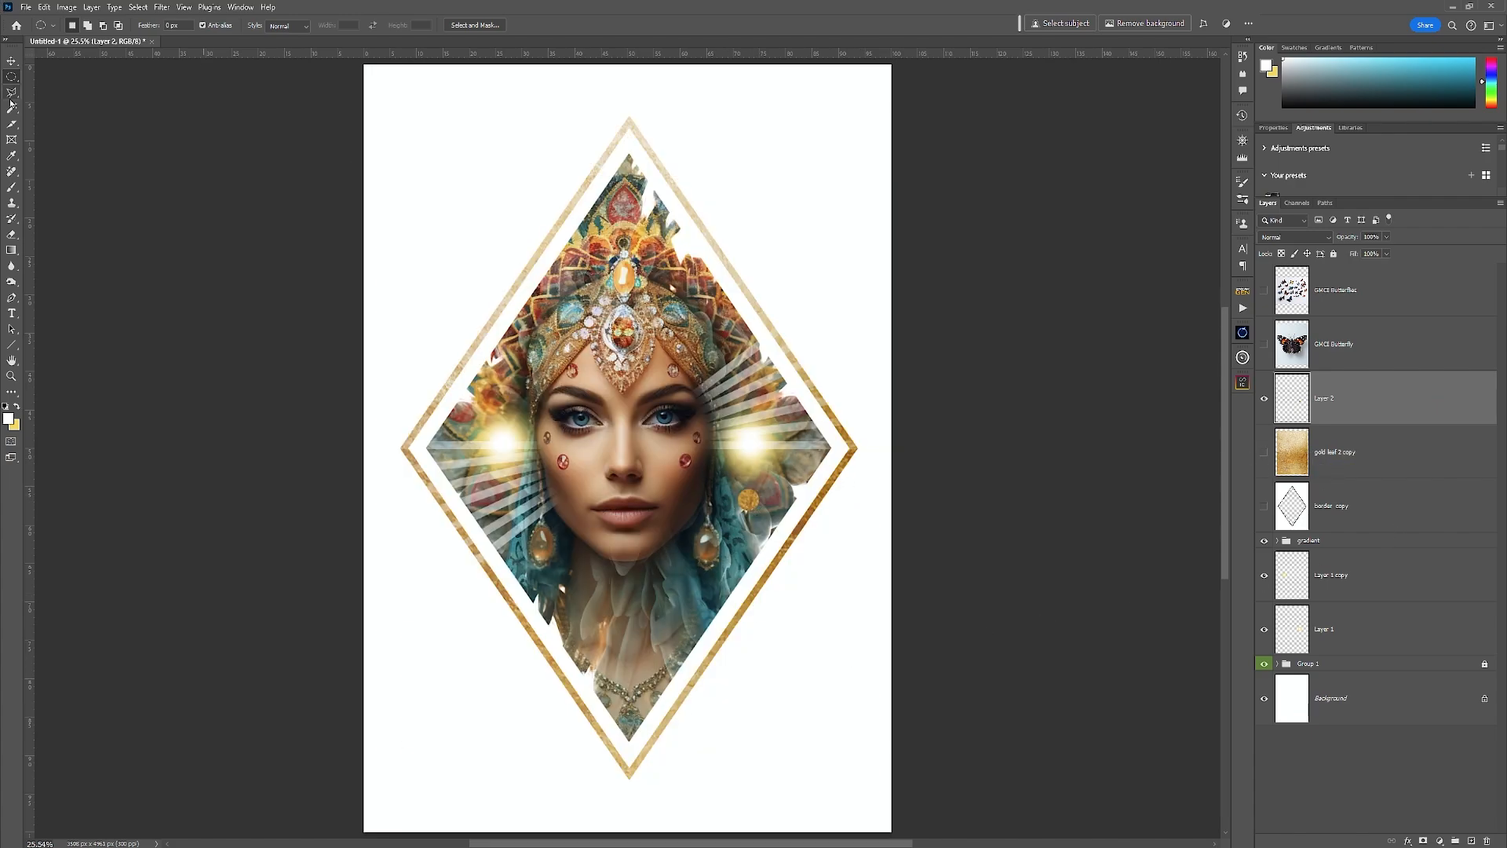
Step: Move the gold circle outside the lower-left edge of the diamond and duplicate it downward into an evenly spaced column of five
key("v")
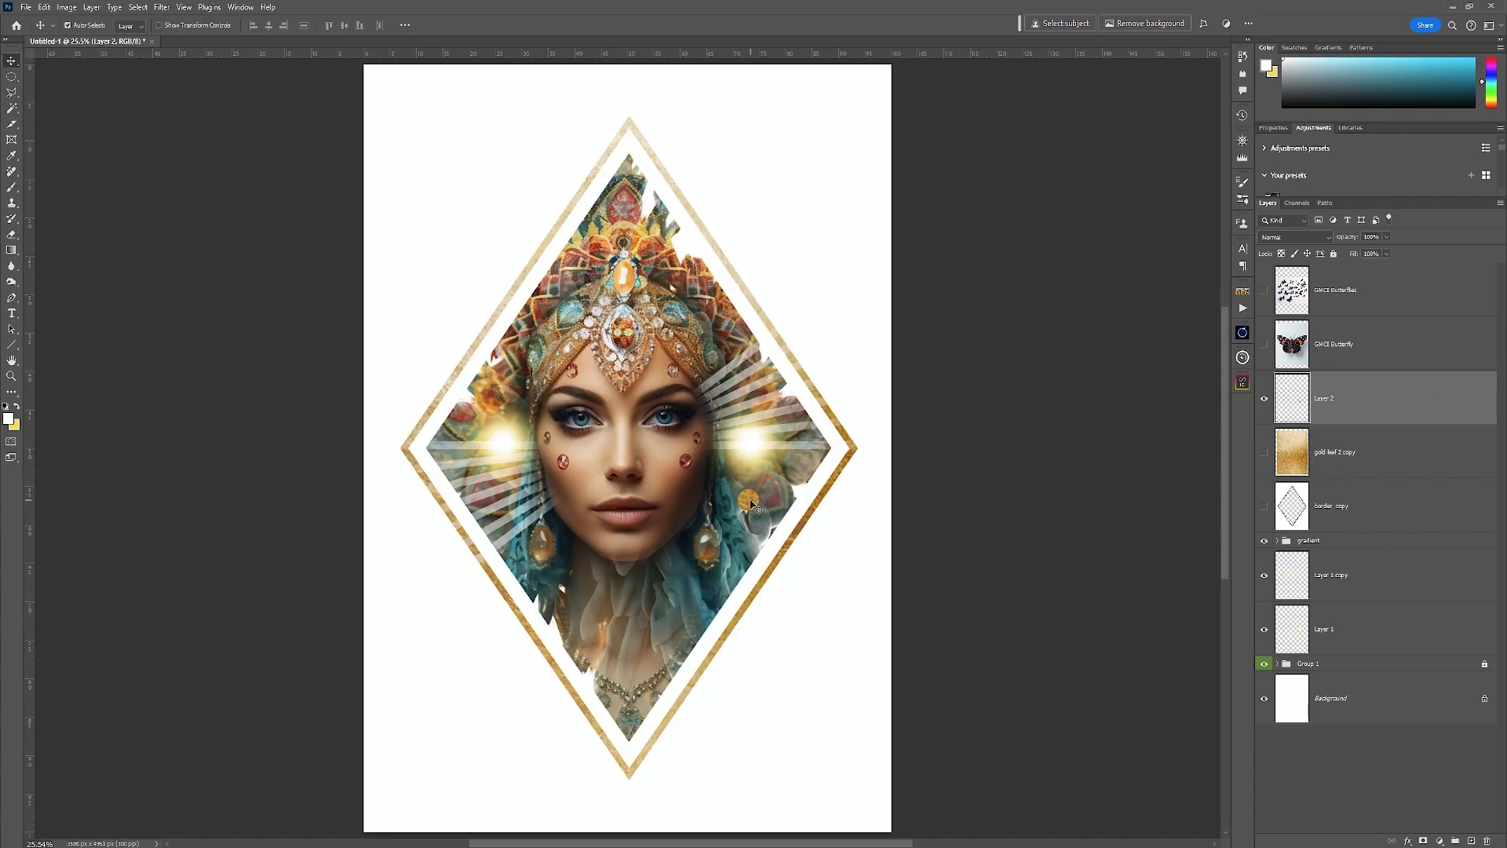
left_click_drag(751, 505, 505, 636)
left_click(185, 7)
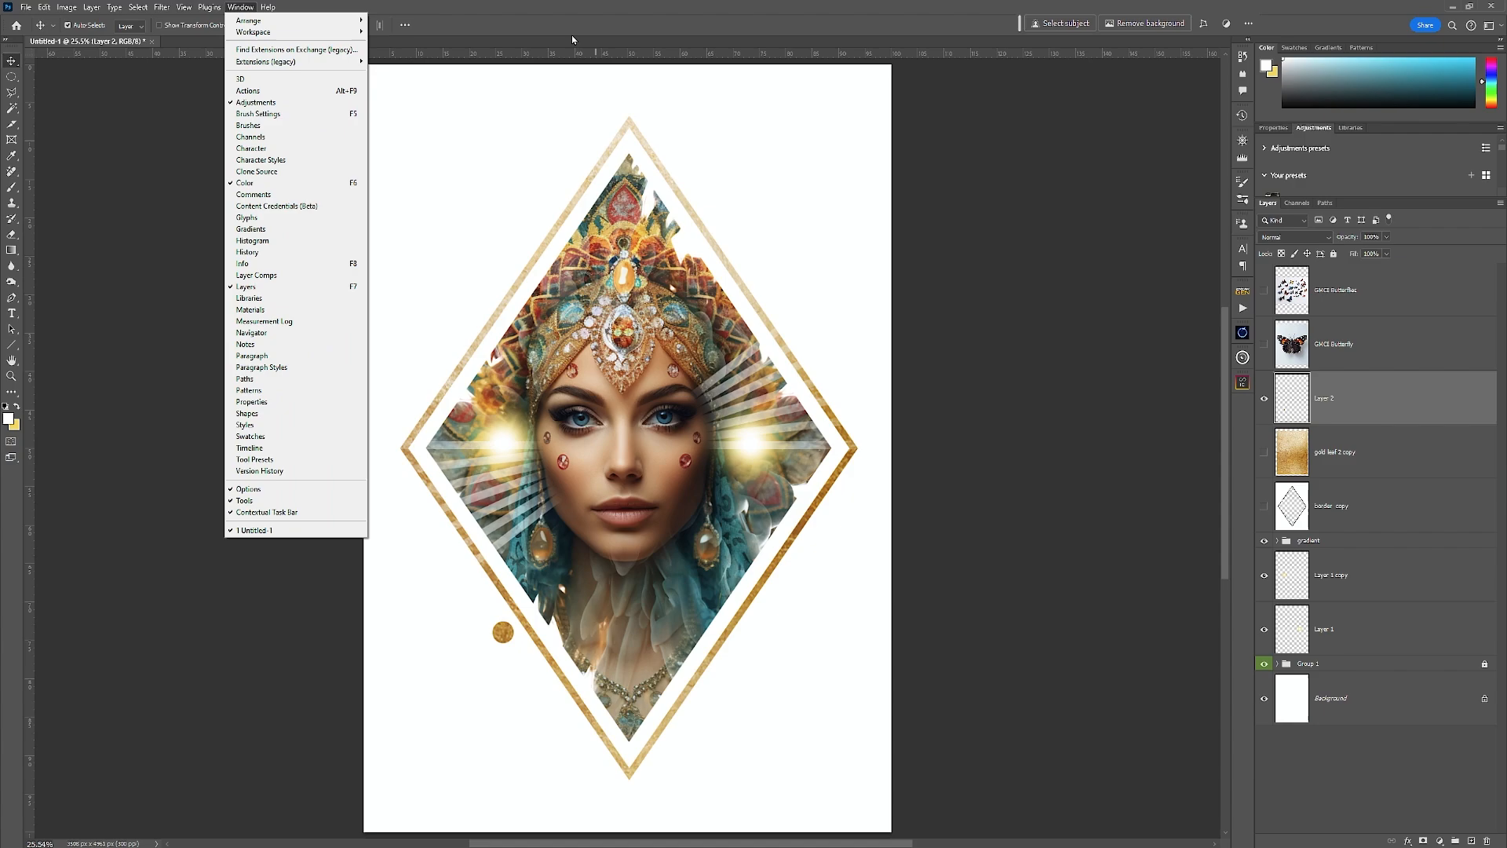
left_click(577, 8)
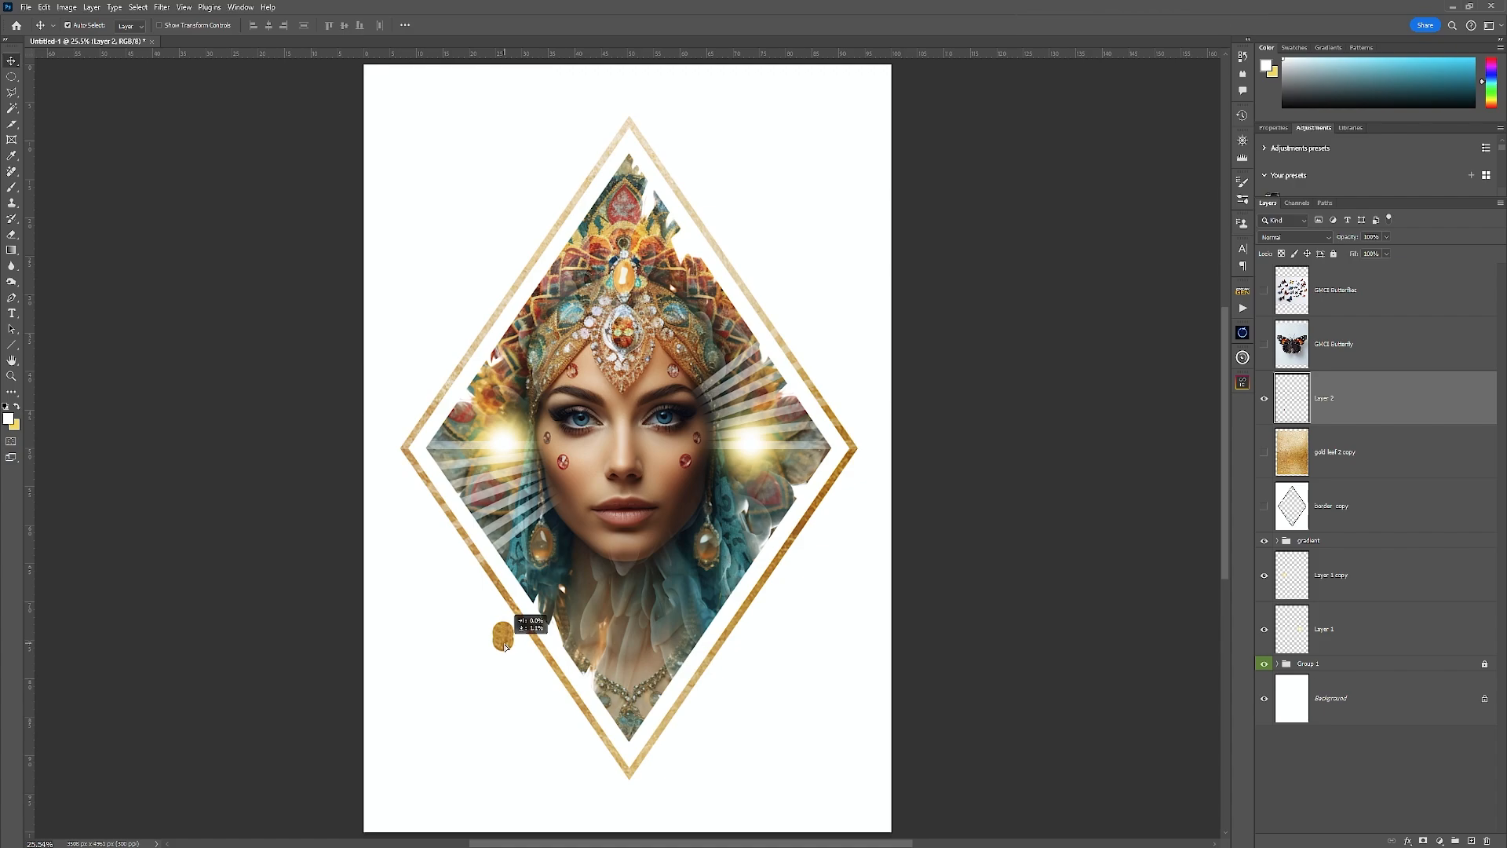
left_click_drag(503, 633, 504, 759)
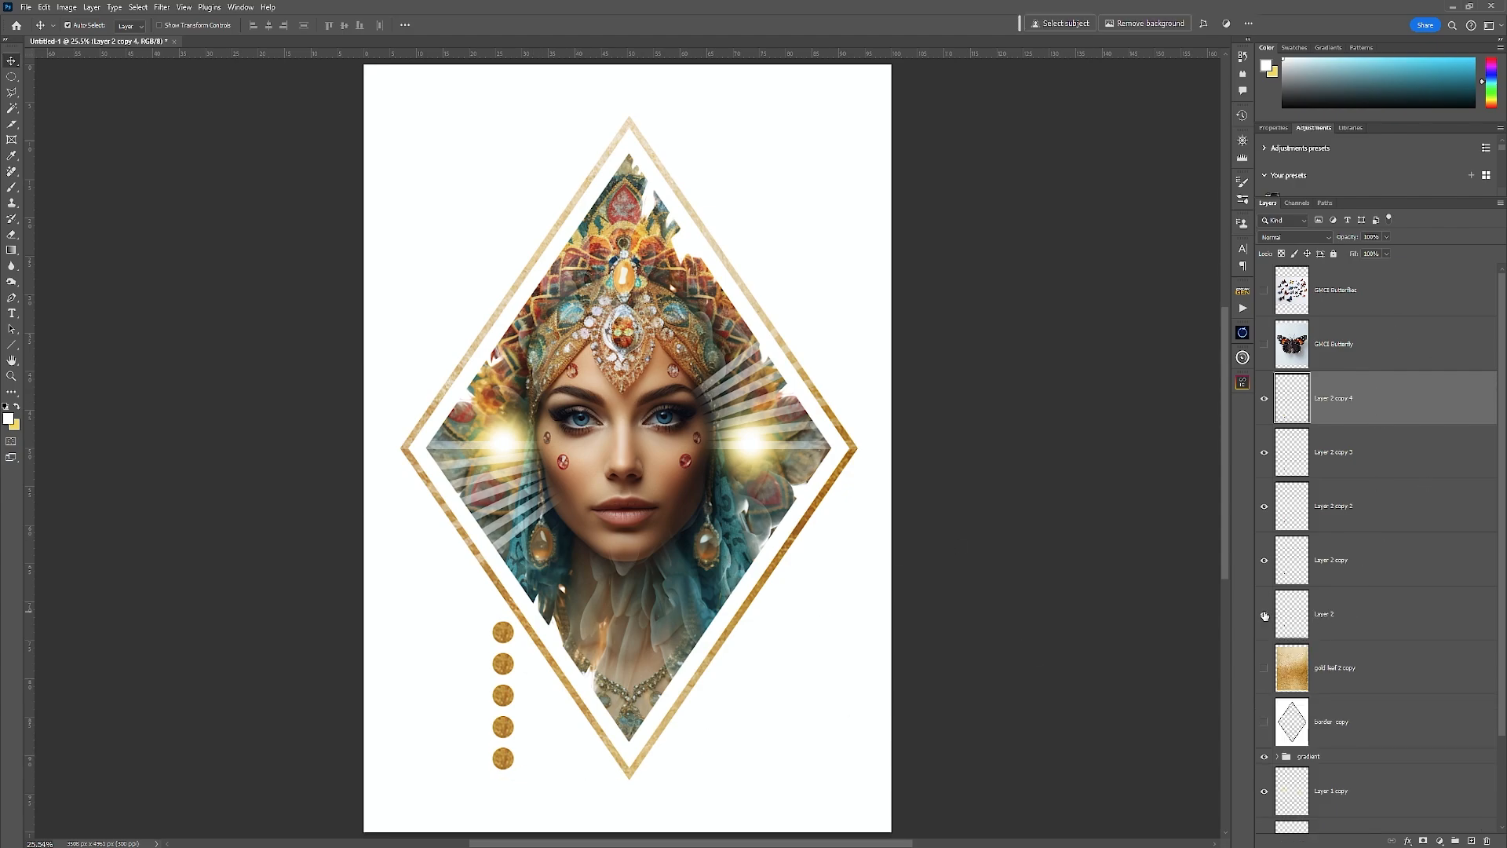
Step: Merge the five gold circle layers and rotate the column to run parallel to the diamond's lower-left edge
left_click(1371, 612, "shift")
key("ctrl+e")
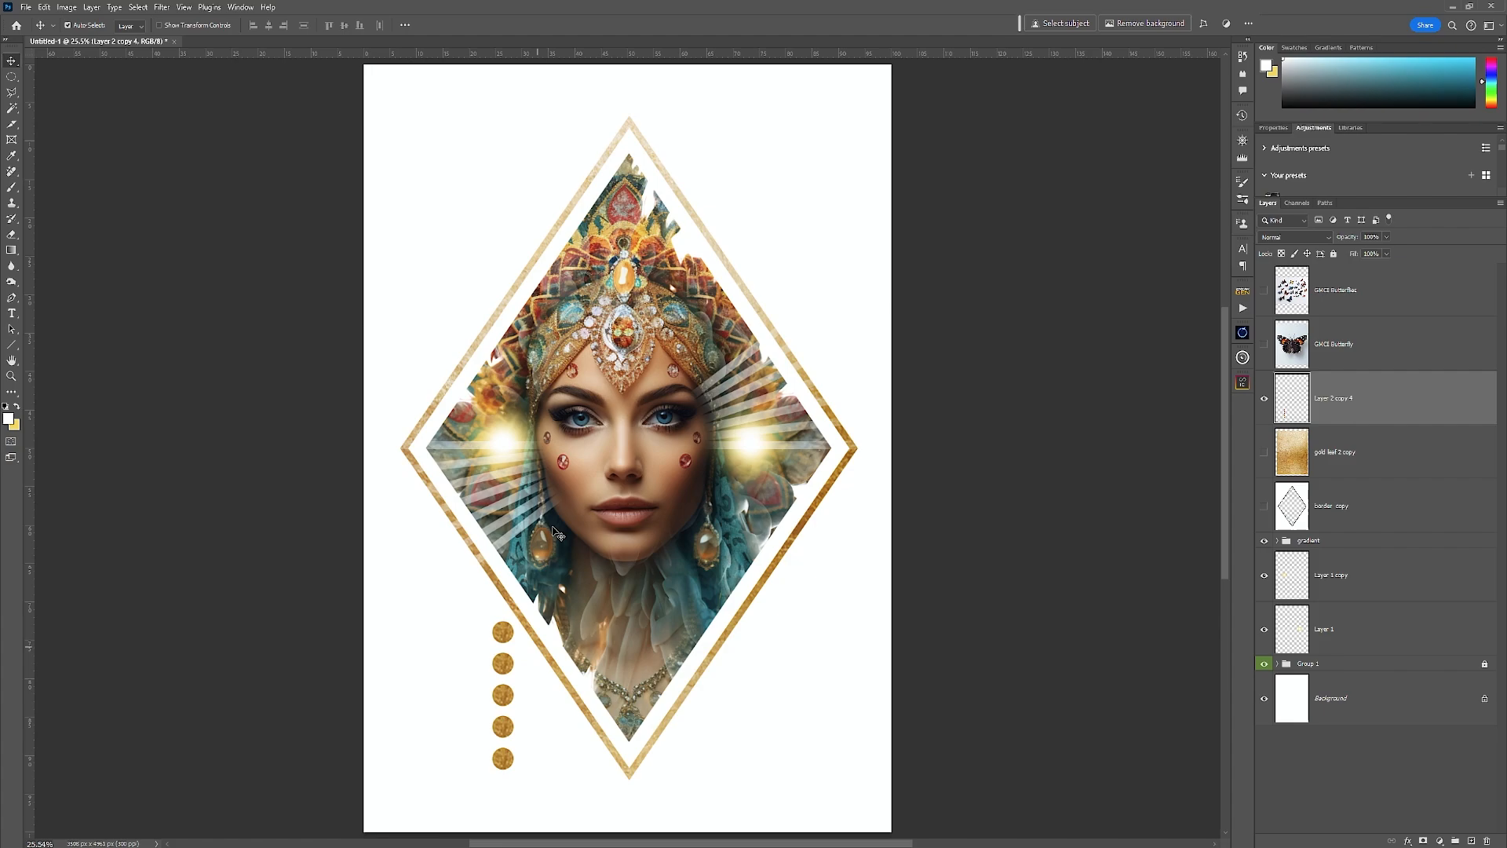
key("ctrl+t")
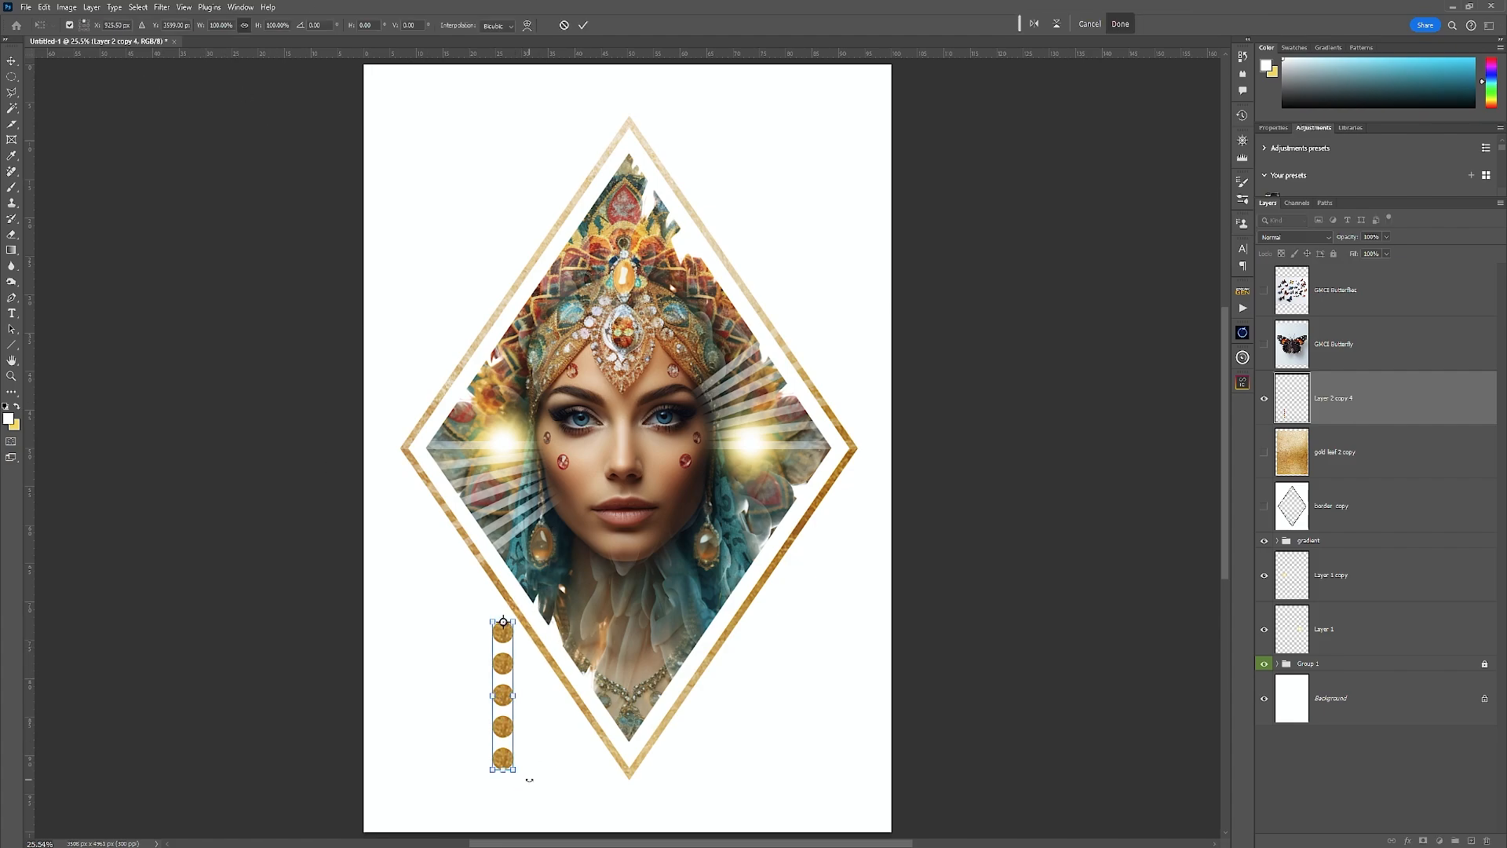
left_click_drag(521, 772, 605, 726)
left_click(583, 27)
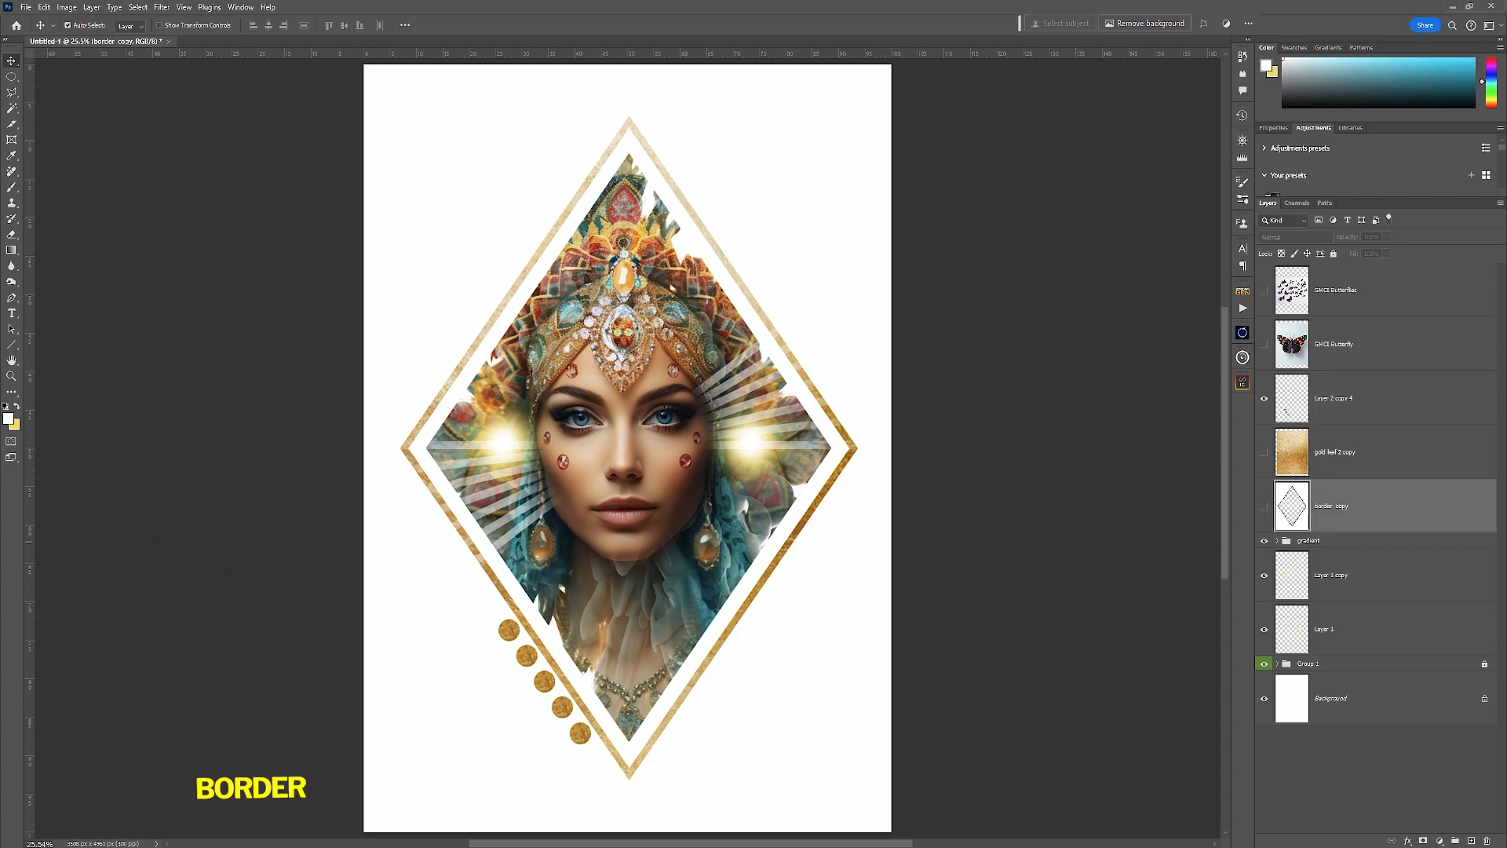
Step: Show the border copy layer, enlarge its diamond outline from the centre to about 109%, and lower its opacity until it appears mid grey
key("ctrl+minus")
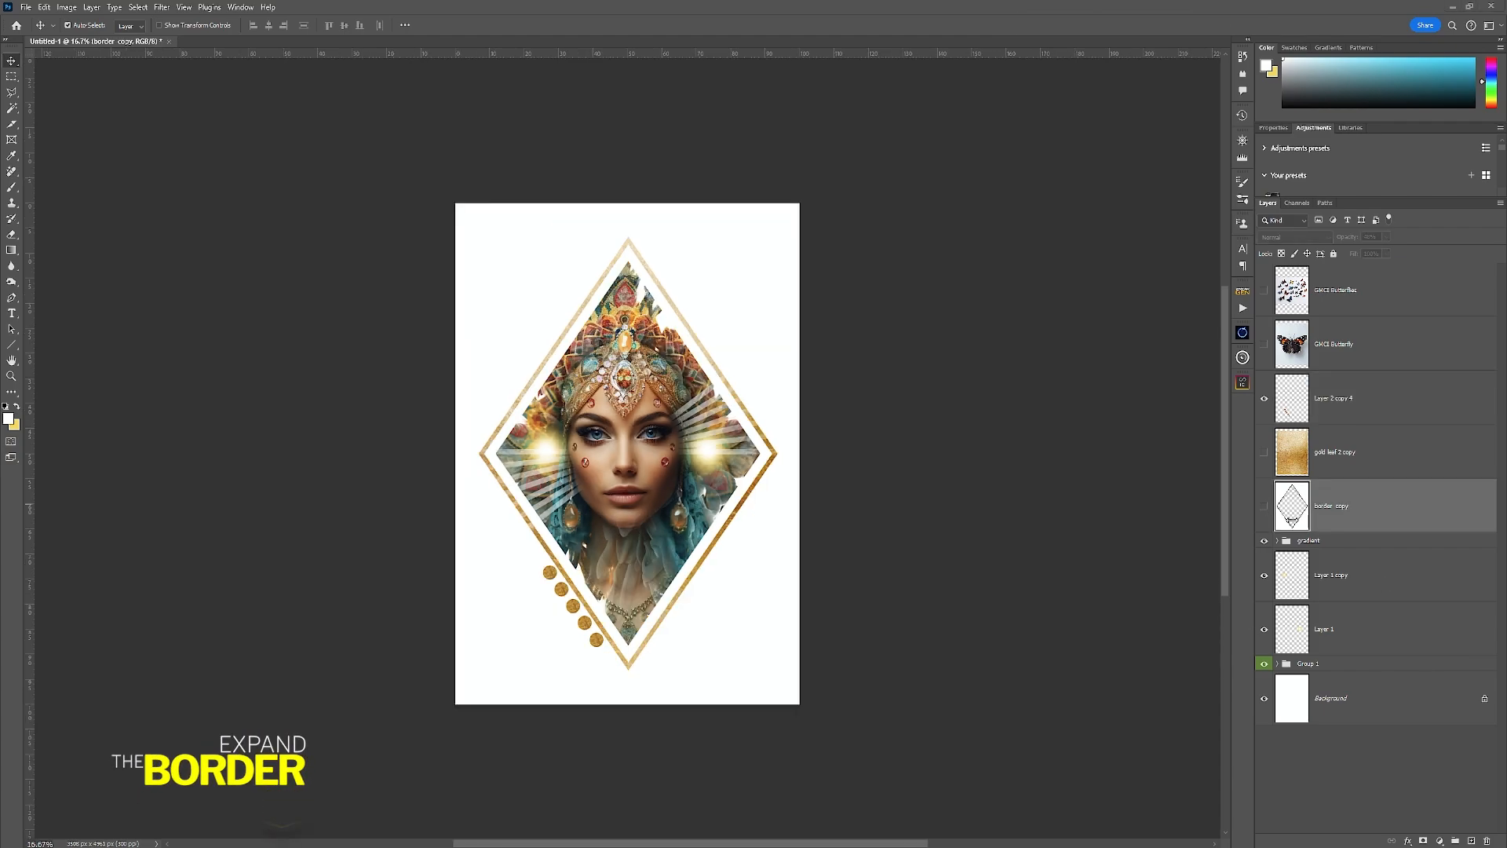
left_click(1263, 511)
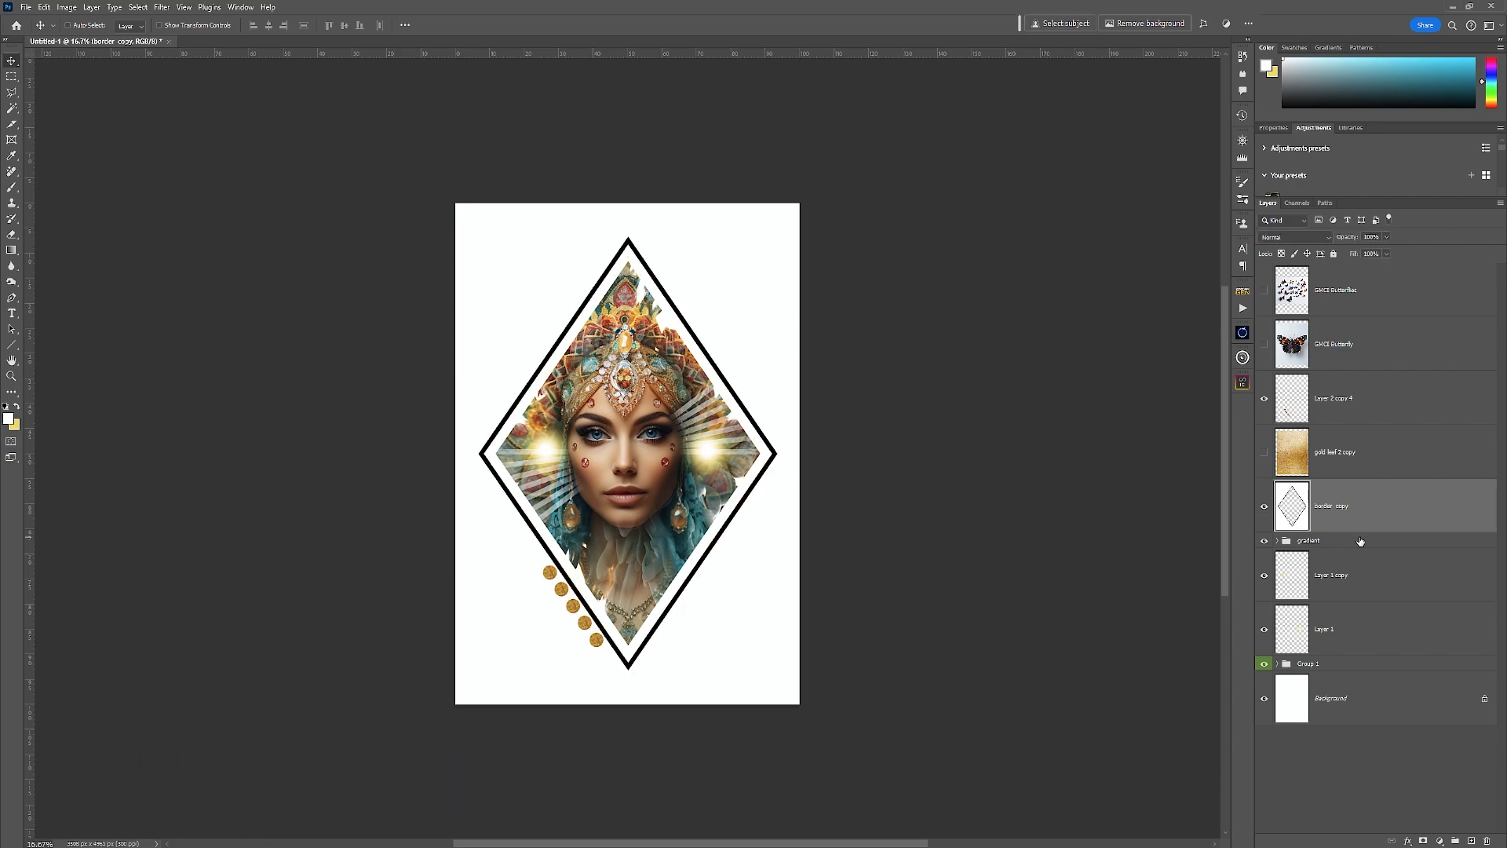
left_click(1265, 509)
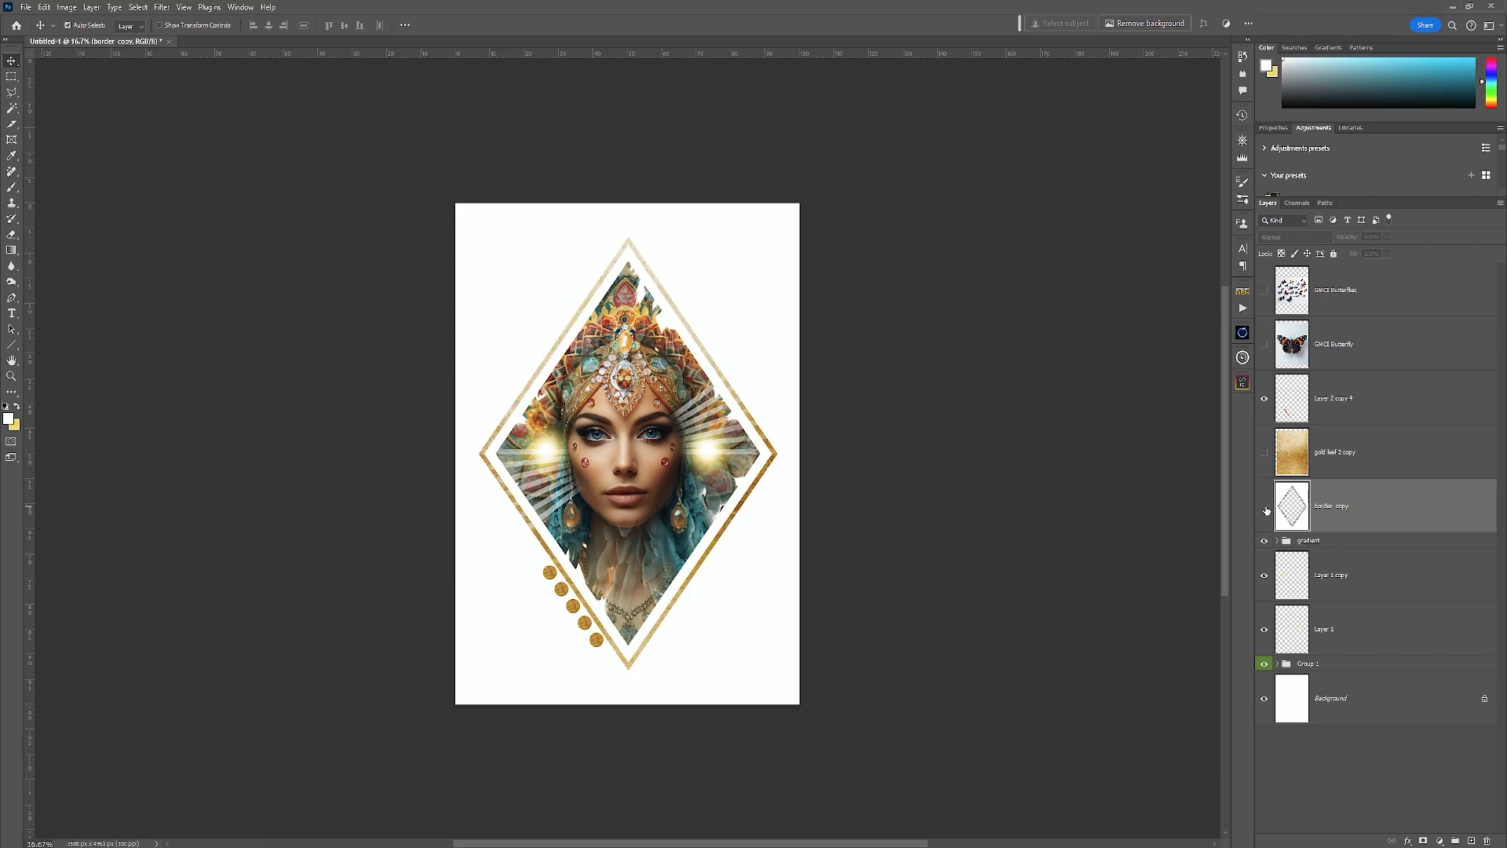
left_click(1265, 509)
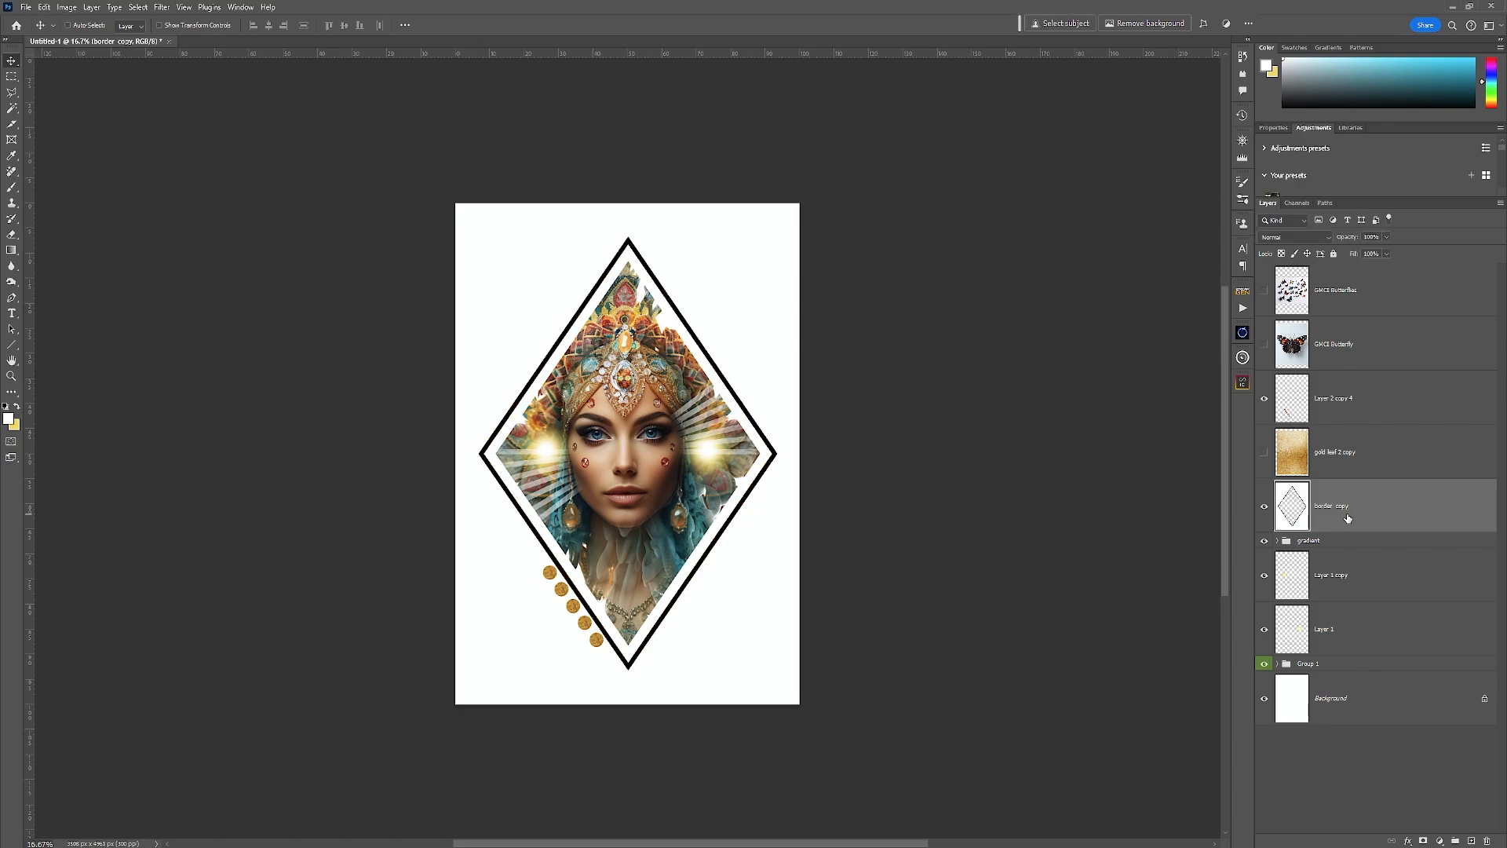
key("ctrl+t")
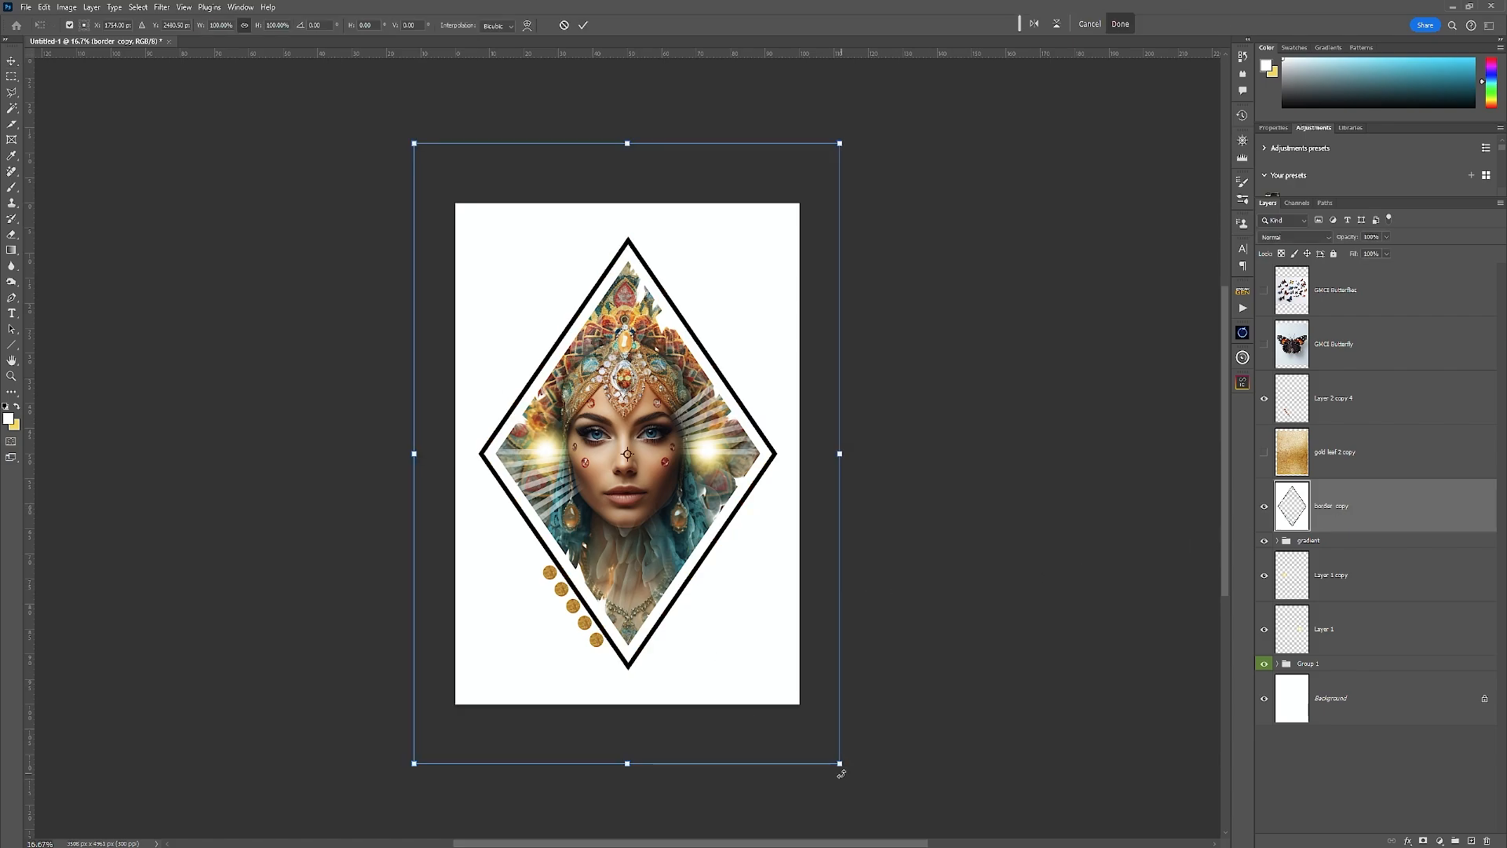
left_click_drag(840, 762, 853, 794)
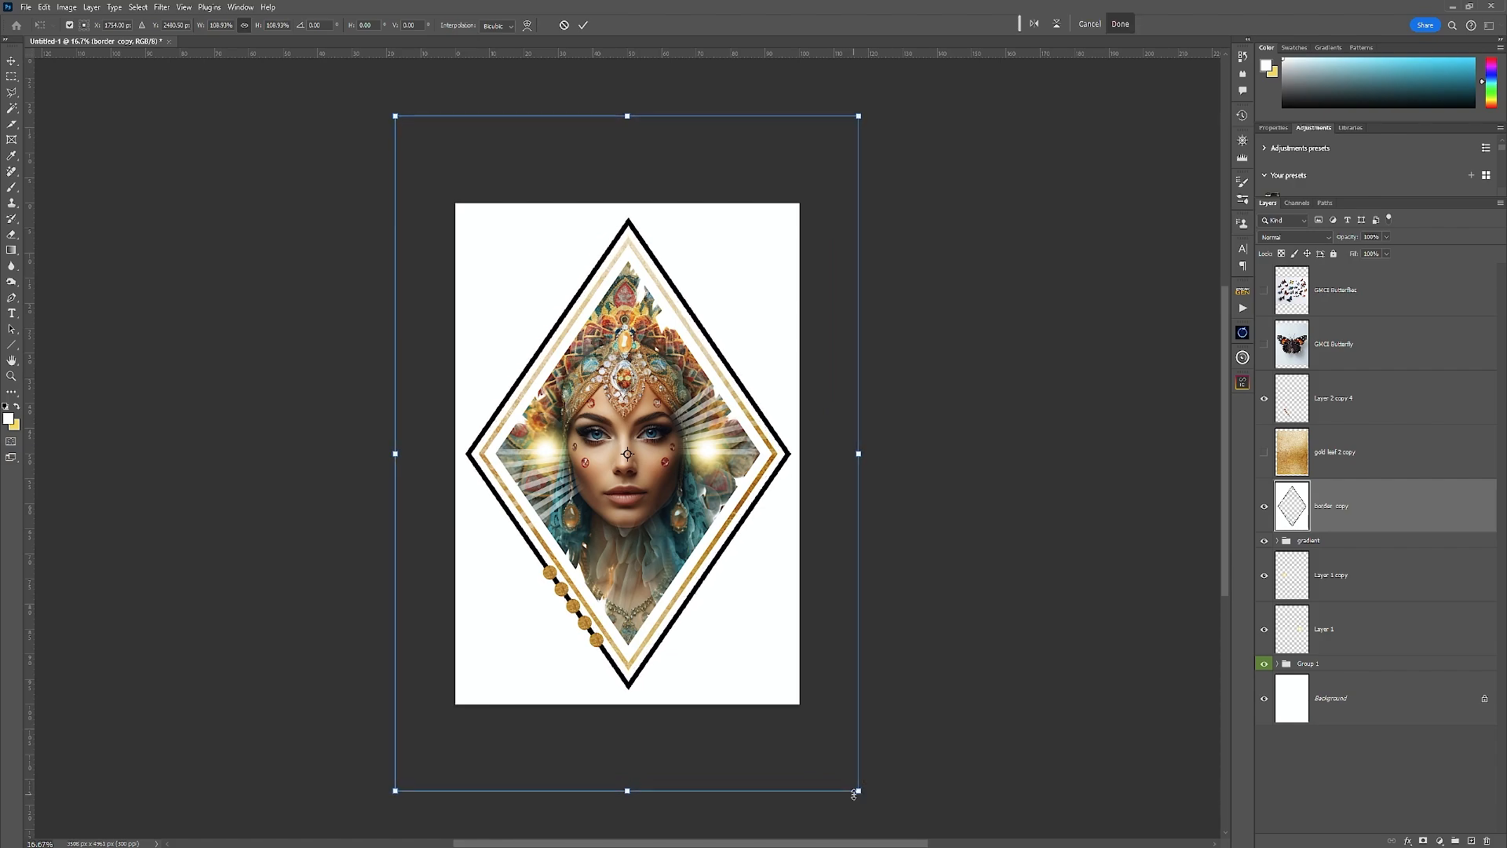
left_click(583, 27)
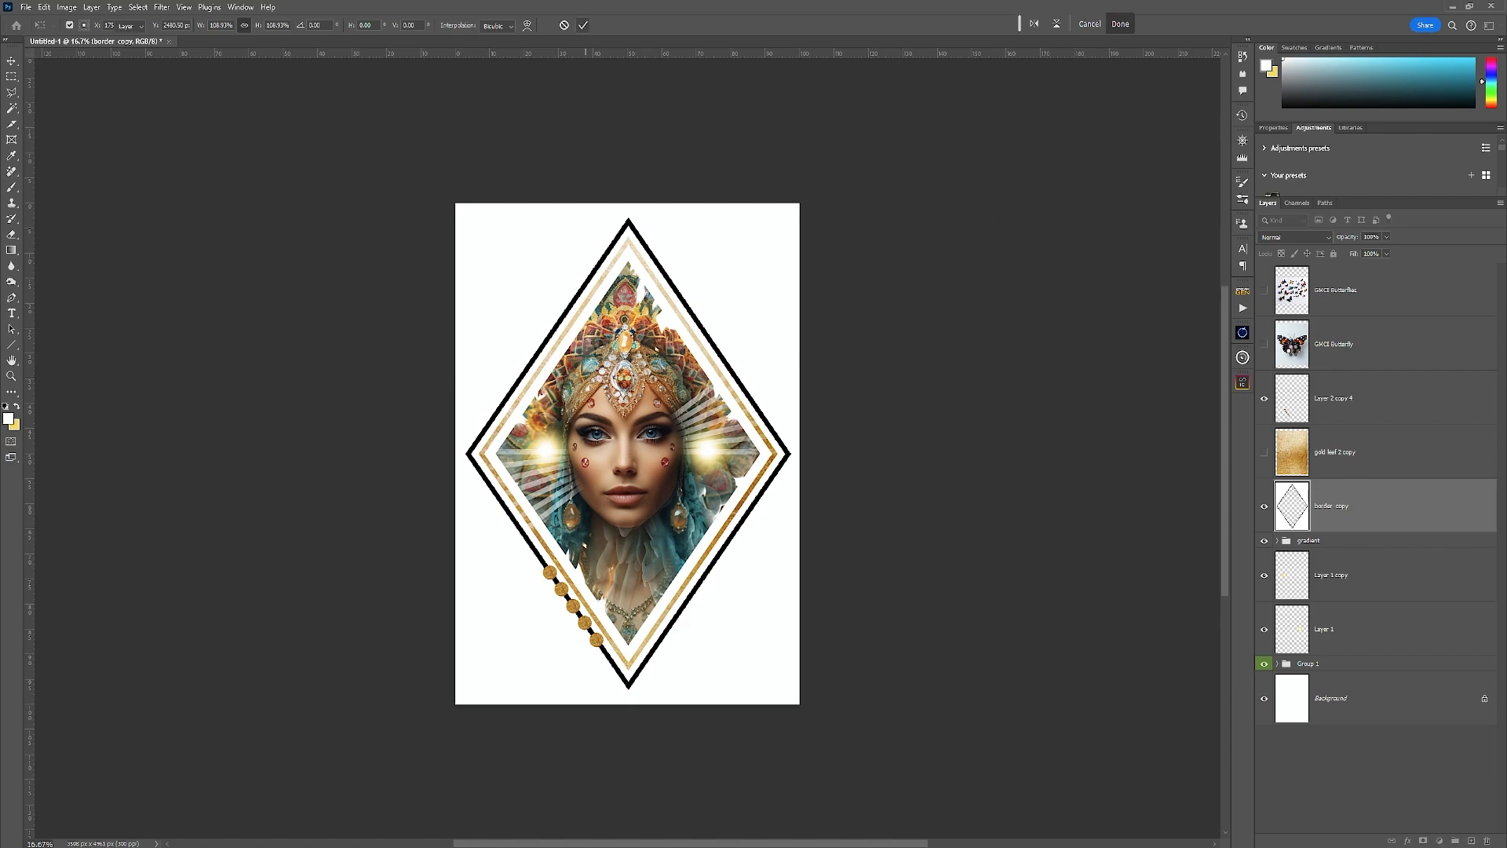
left_click(1357, 253)
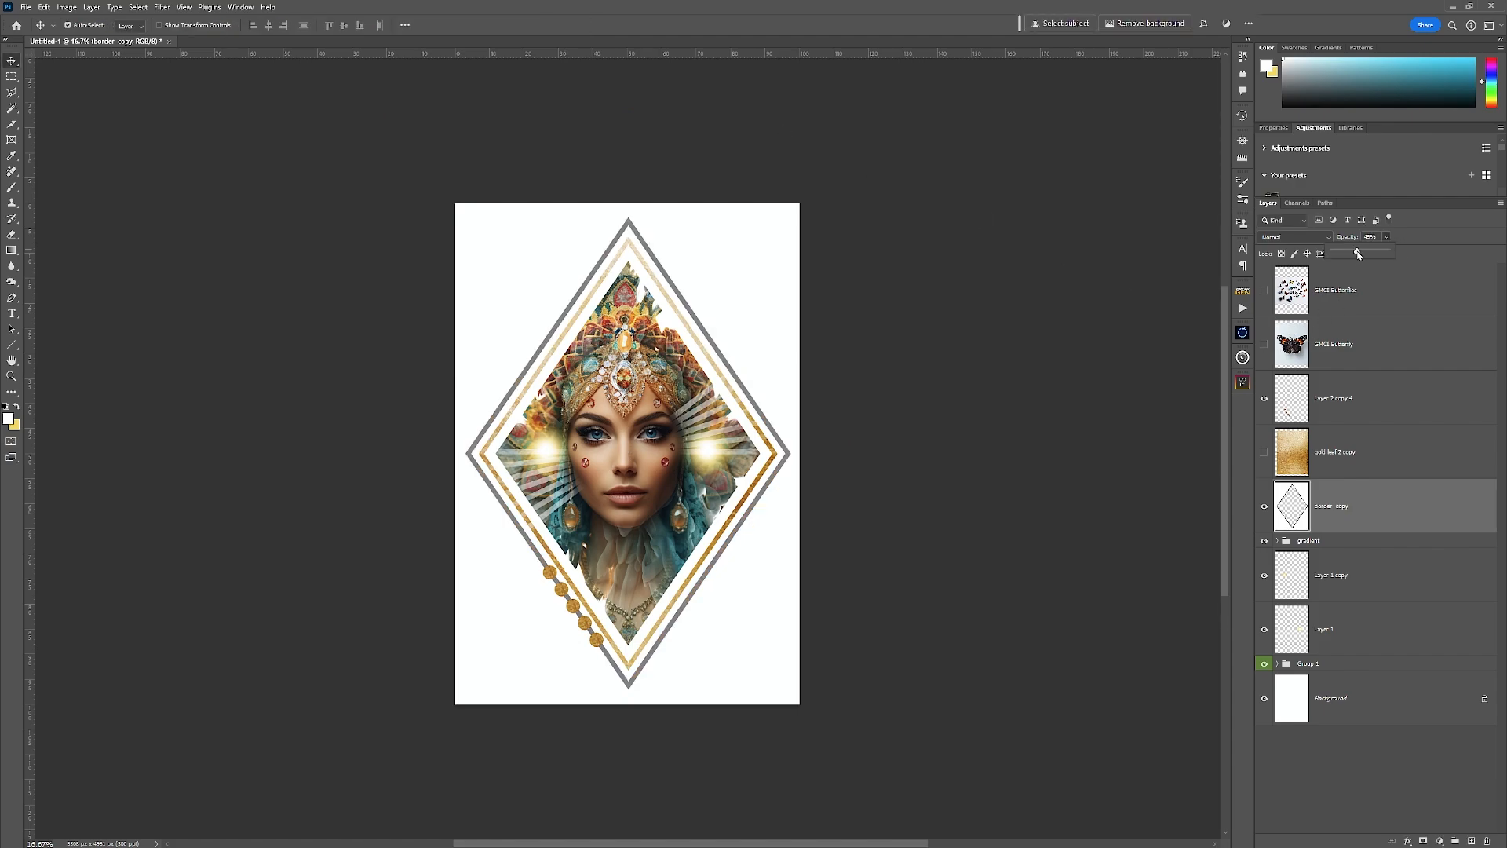
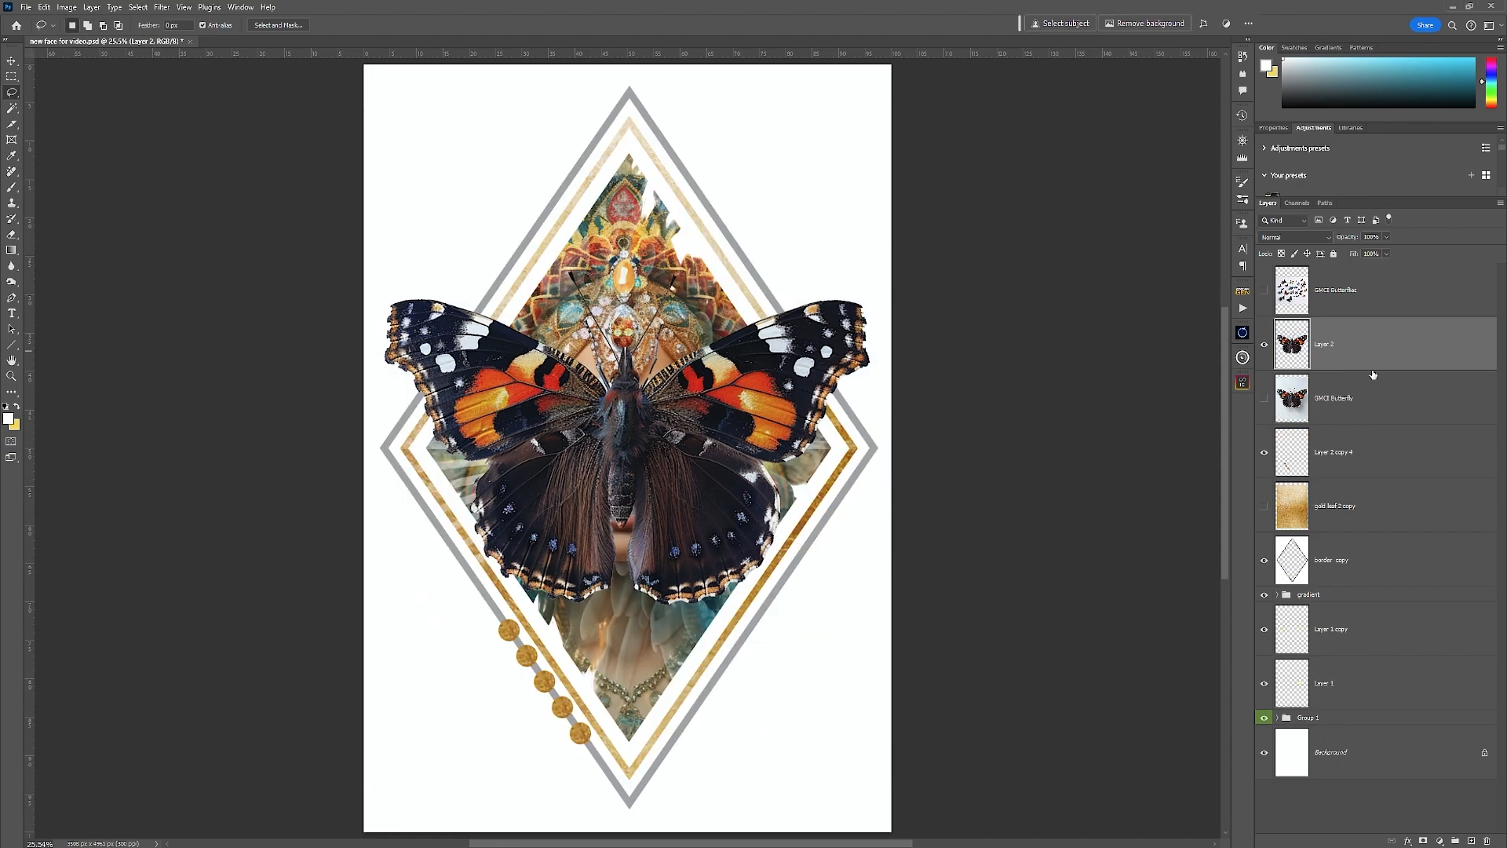
Step: Keep a hidden full-size copy of the cut-out butterfly, then scale the butterfly to about 42%, tilt it counterclockwise and place it across the diamond's lower-right edge
left_click(1334, 398)
key("ctrl+t")
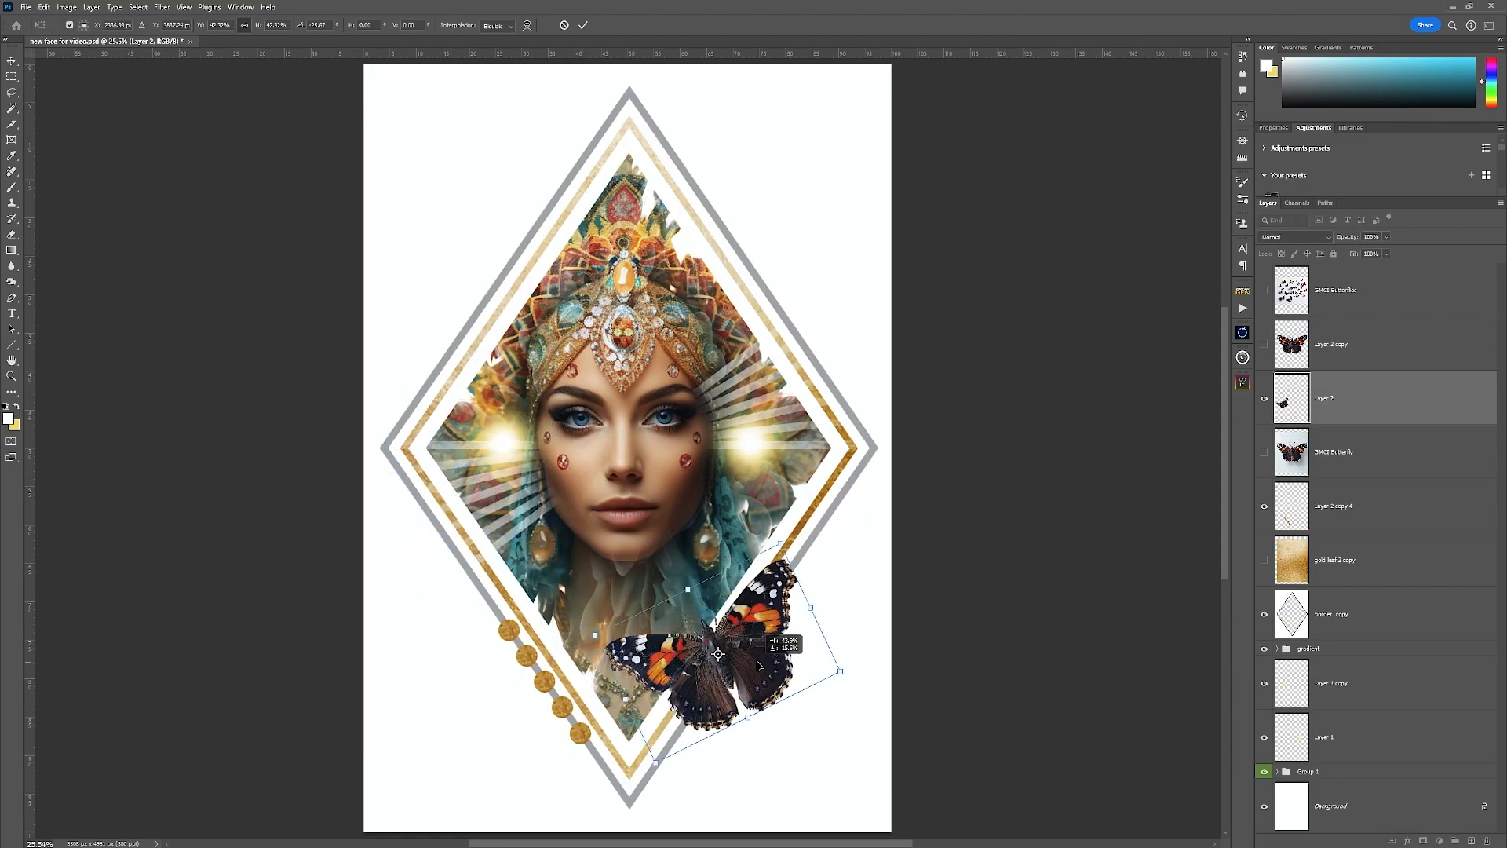
left_click_drag(777, 675, 745, 695)
key("Return")
Step: Add a drop shadow to the small butterfly on Layer 2, with 17% spread and a slightly increased distance and size
key("ctrl+plus")
key("ctrl+plus")
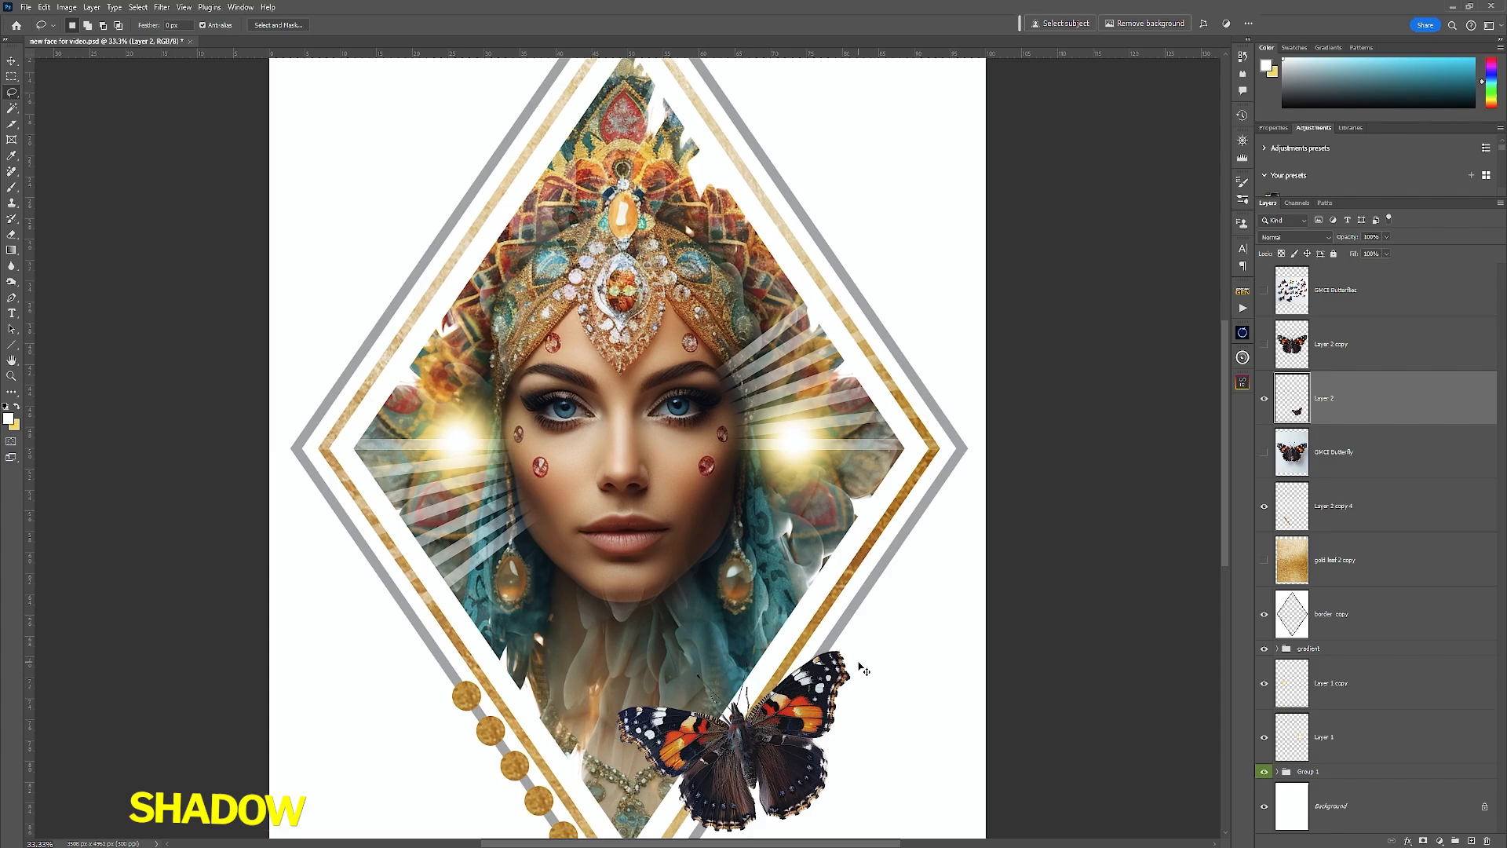
scroll(861, 667, "down", 5)
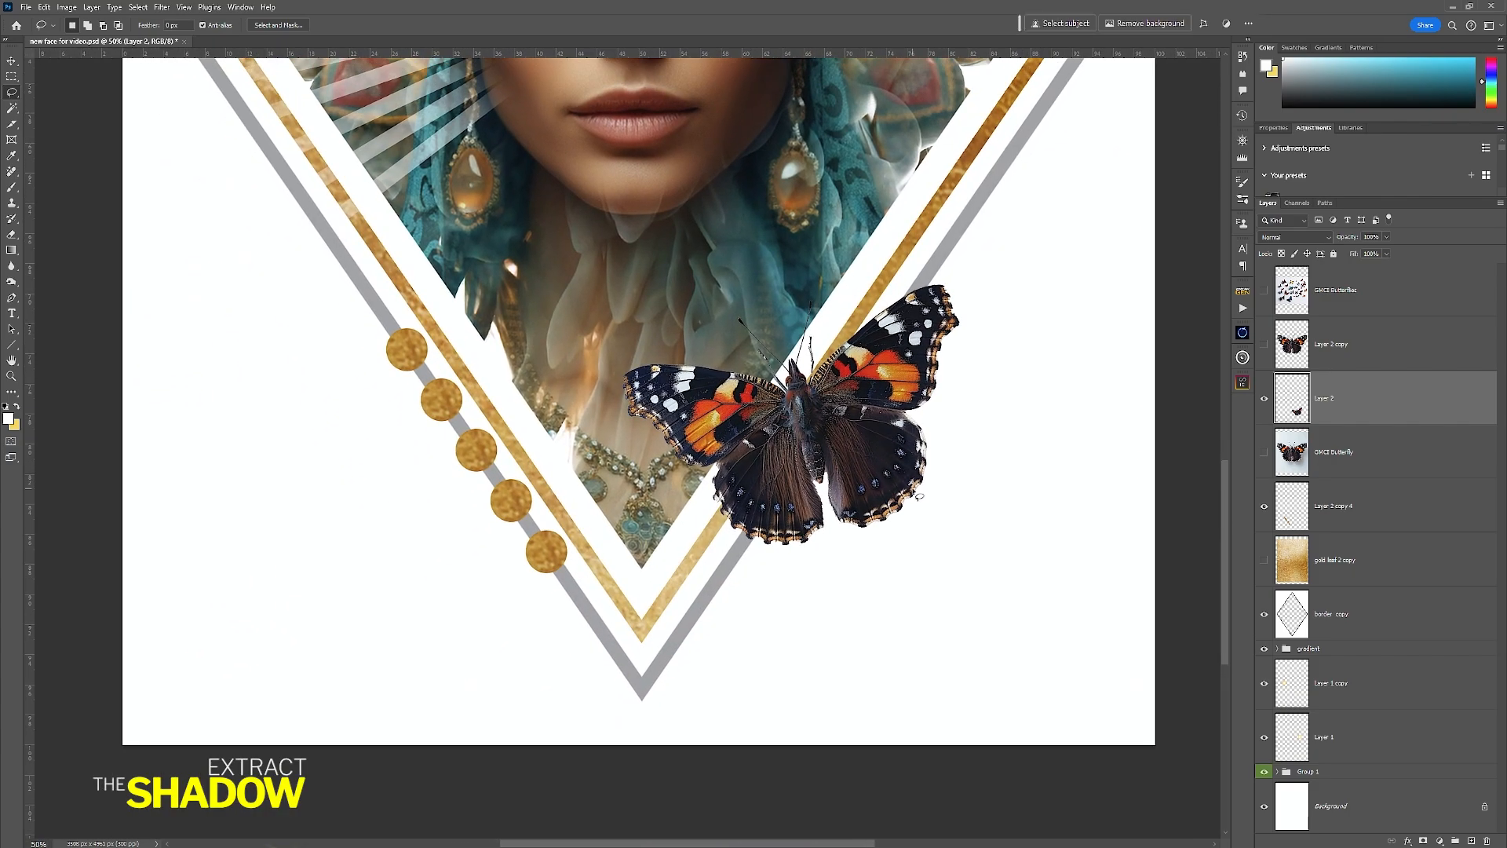
key("v")
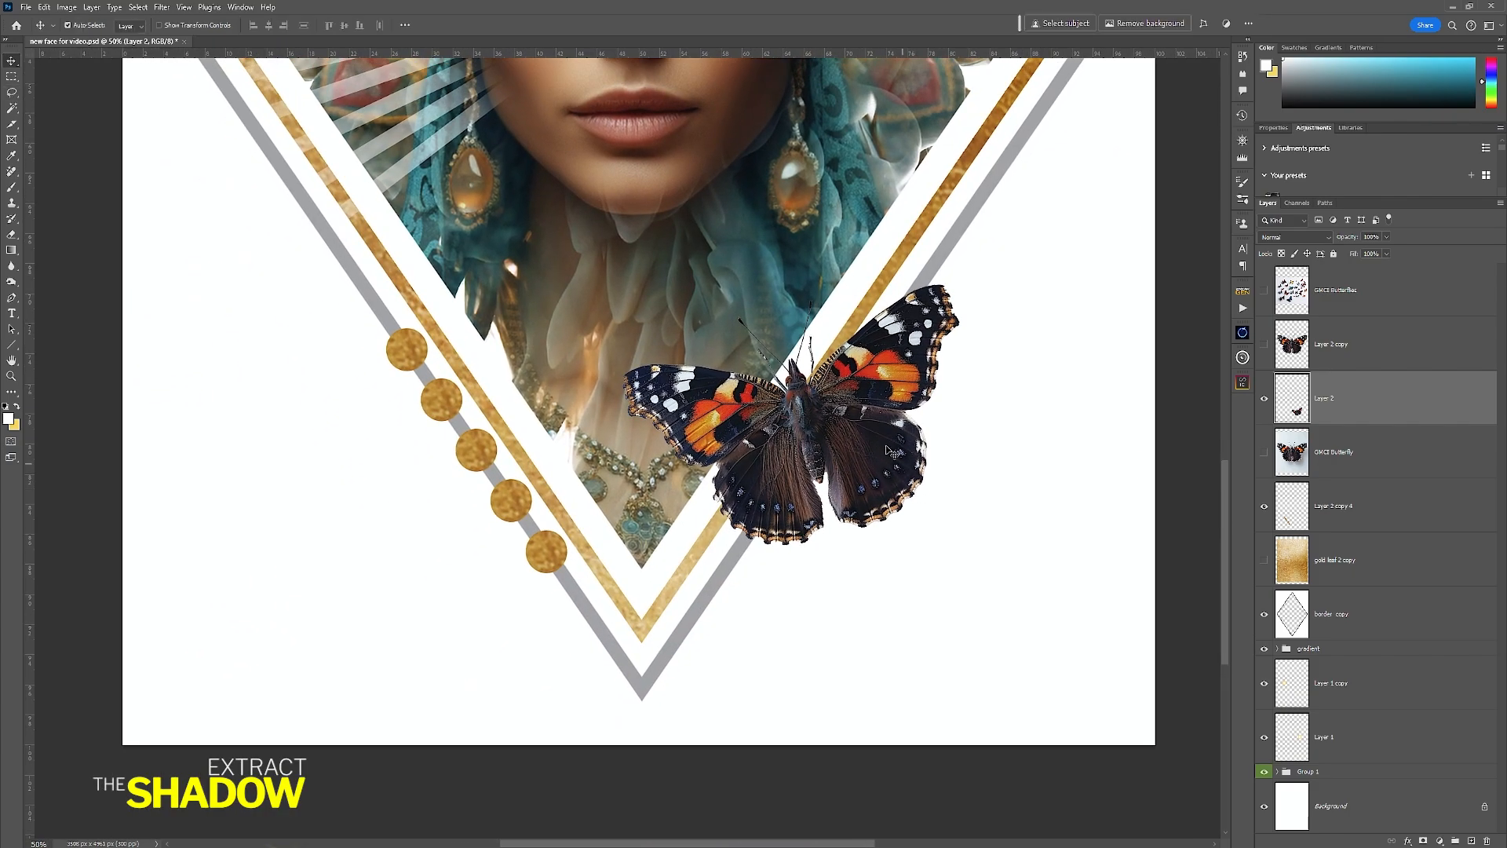
double_click(1389, 413)
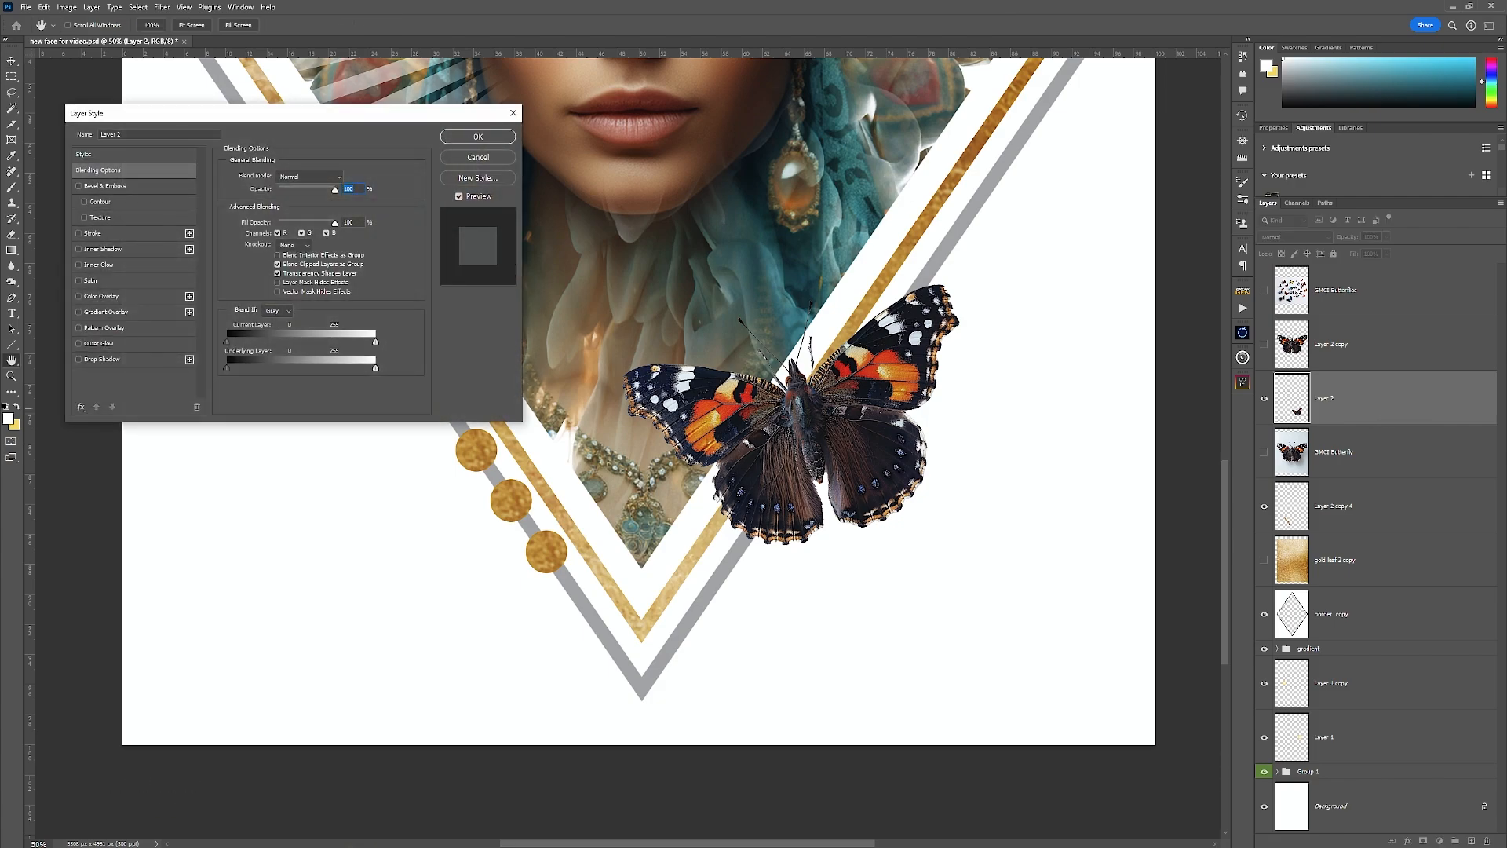
left_click(78, 360)
left_click(105, 360)
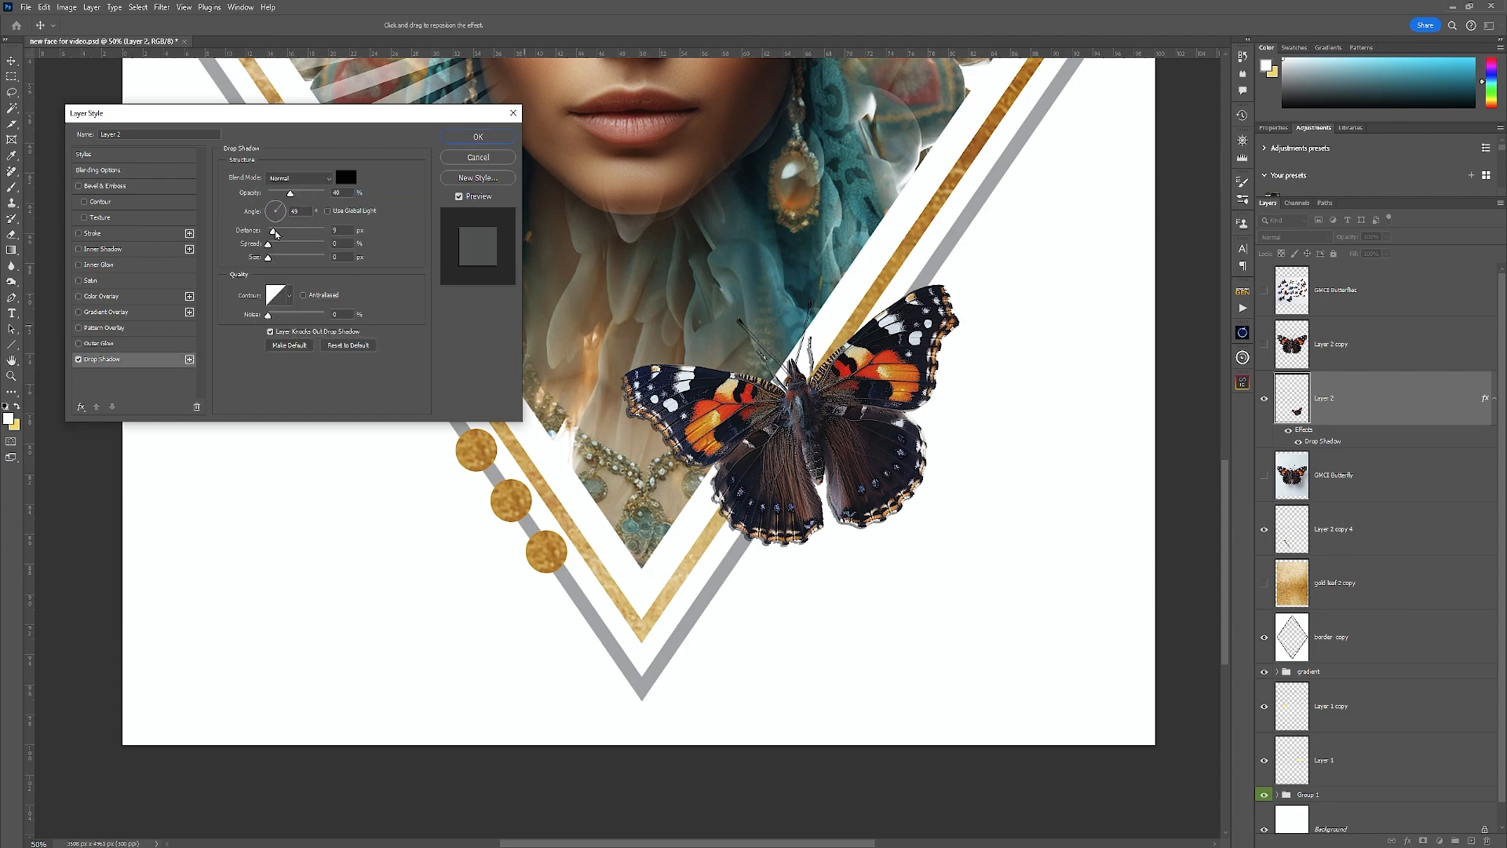
mouse_move(274, 234)
left_mouse_down()
mouse_move(328, 234)
mouse_move(282, 234)
mouse_move(292, 260)
mouse_move(277, 263)
left_mouse_up()
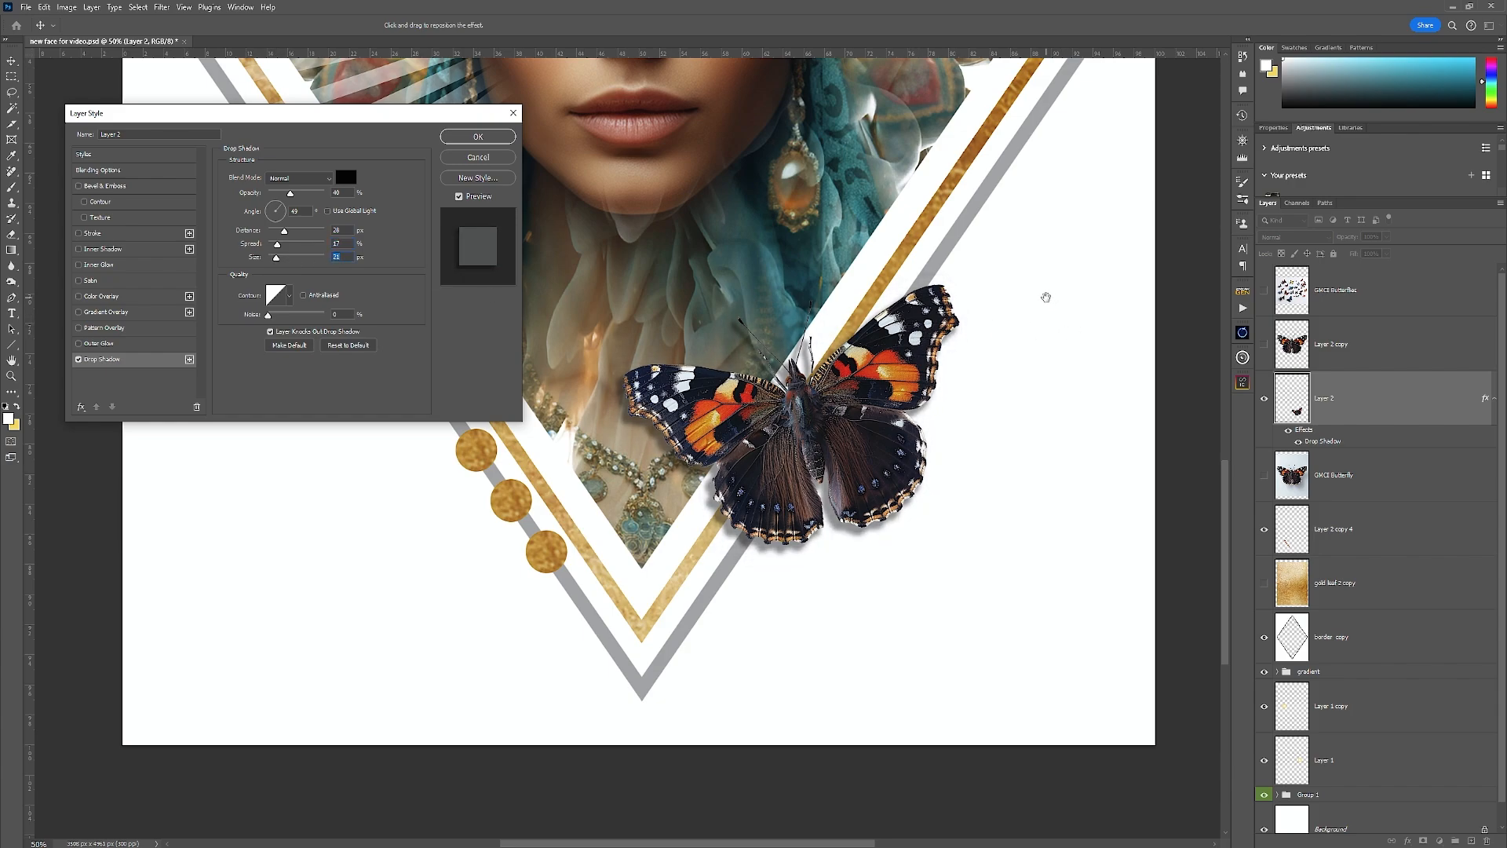
Step: Offset the drop shadow toward the butterfly's lower right, lighten its opacity and apply the layer style
left_click_drag(1045, 296, 1105, 542)
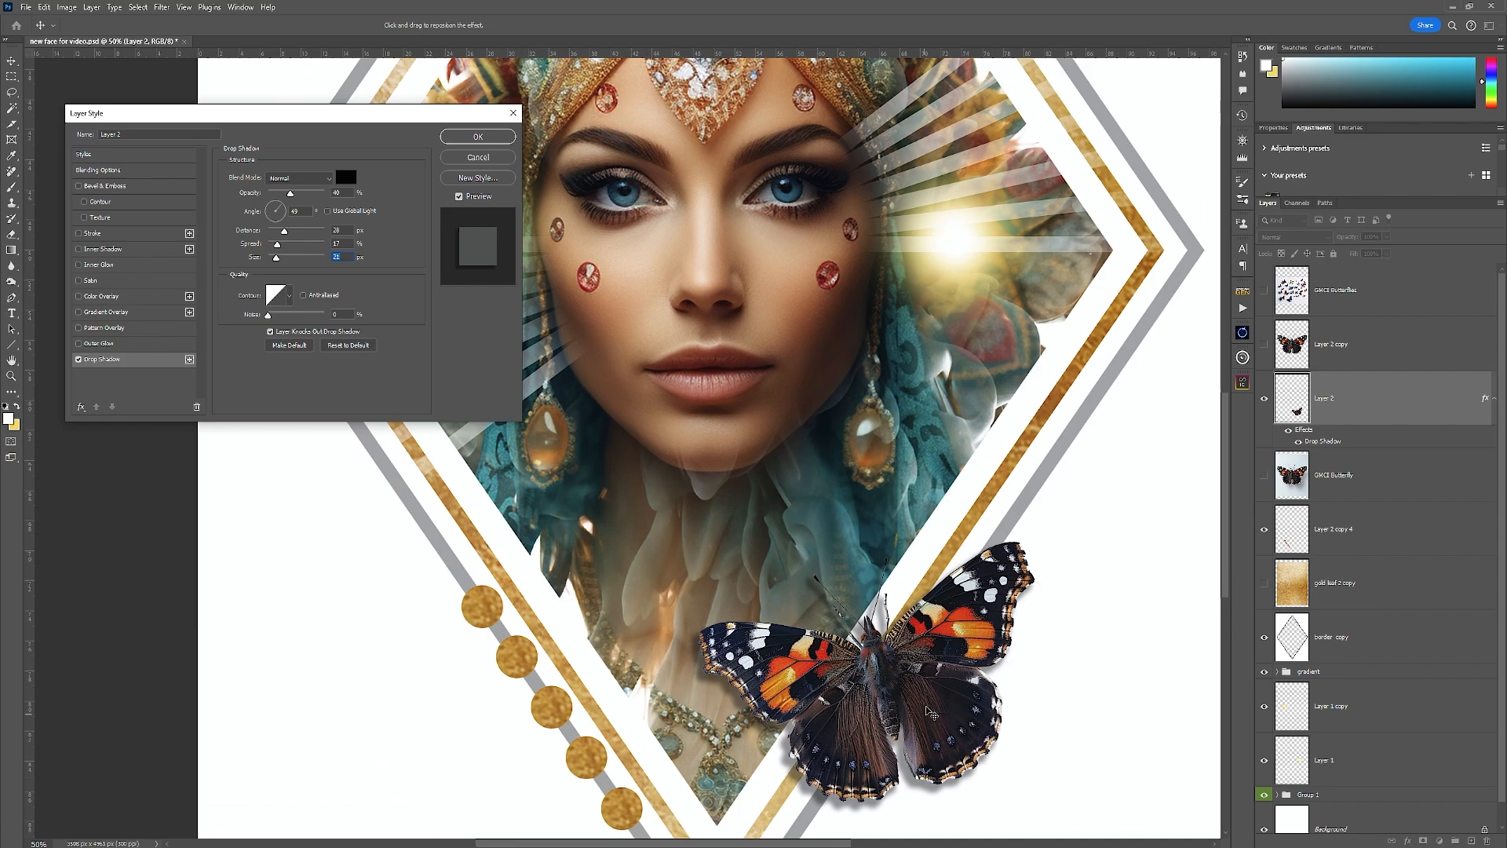
mouse_move(934, 712)
left_mouse_down()
mouse_move(964, 728)
mouse_move(945, 725)
mouse_move(950, 697)
left_mouse_up()
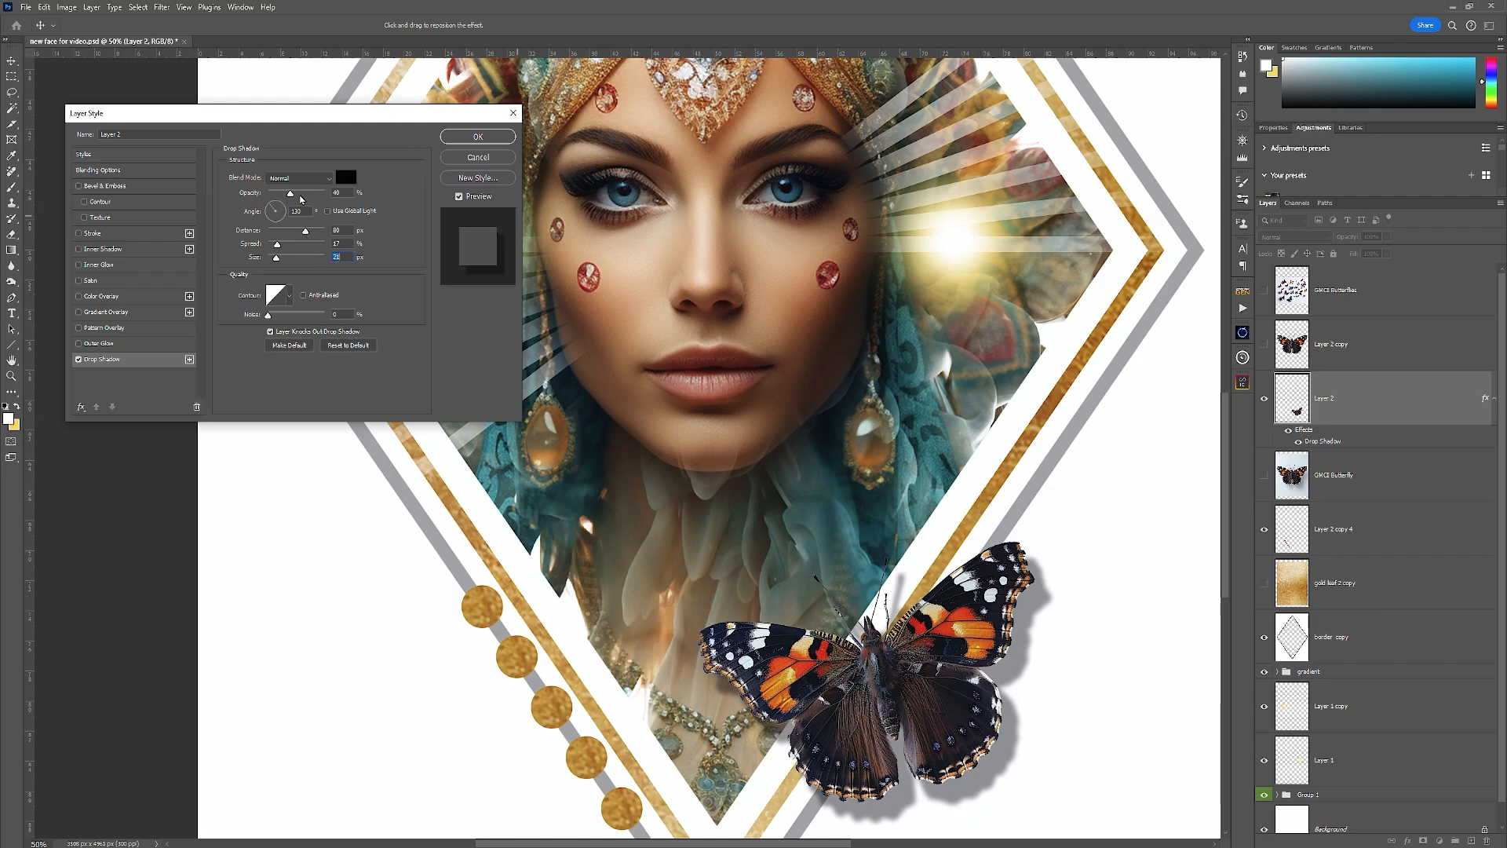
left_click_drag(288, 198, 274, 197)
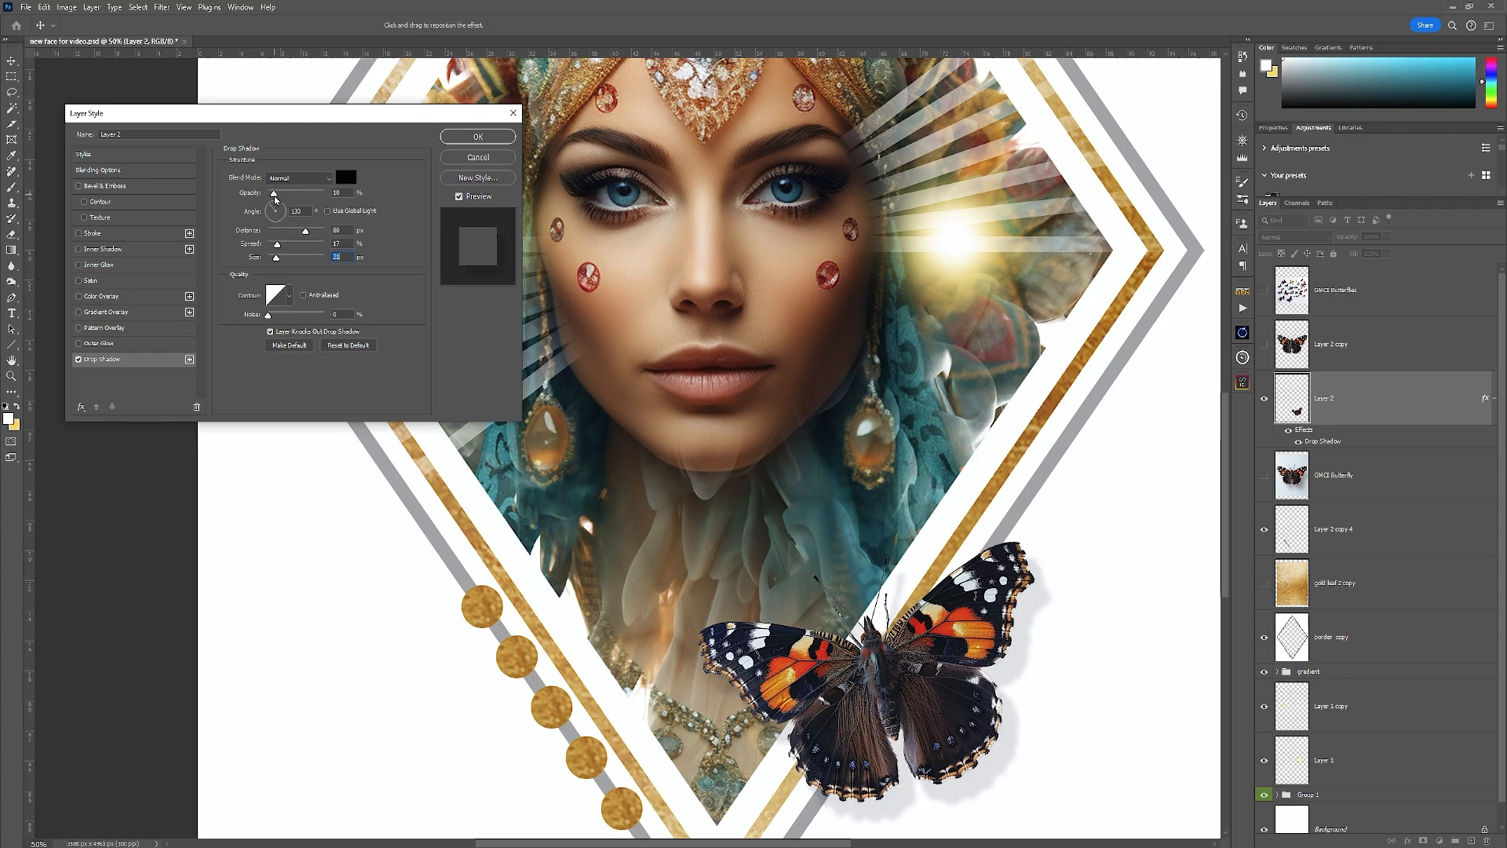
left_click_drag(972, 788, 959, 785)
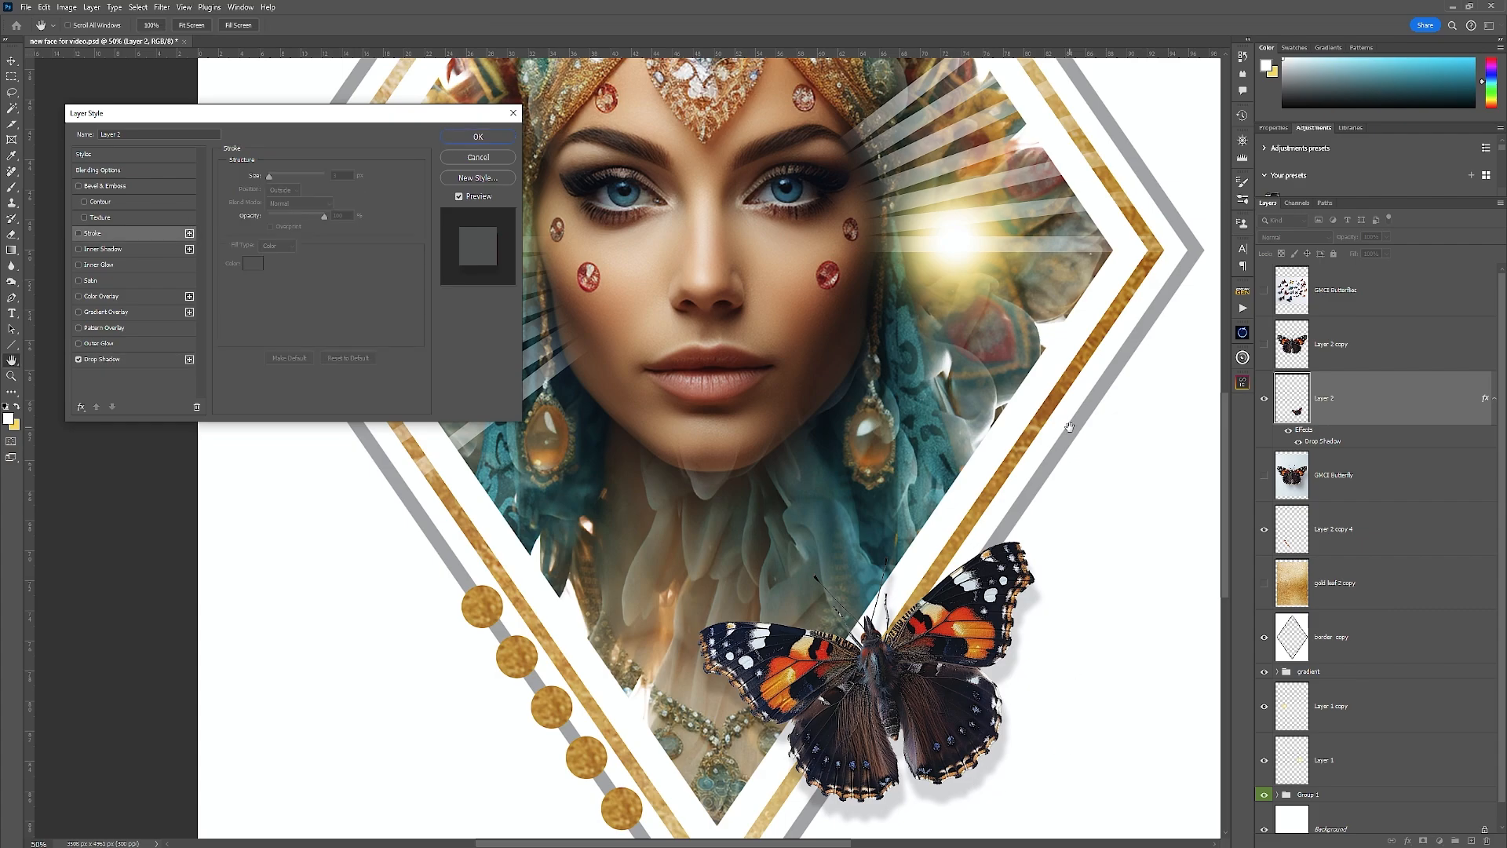
key("Return")
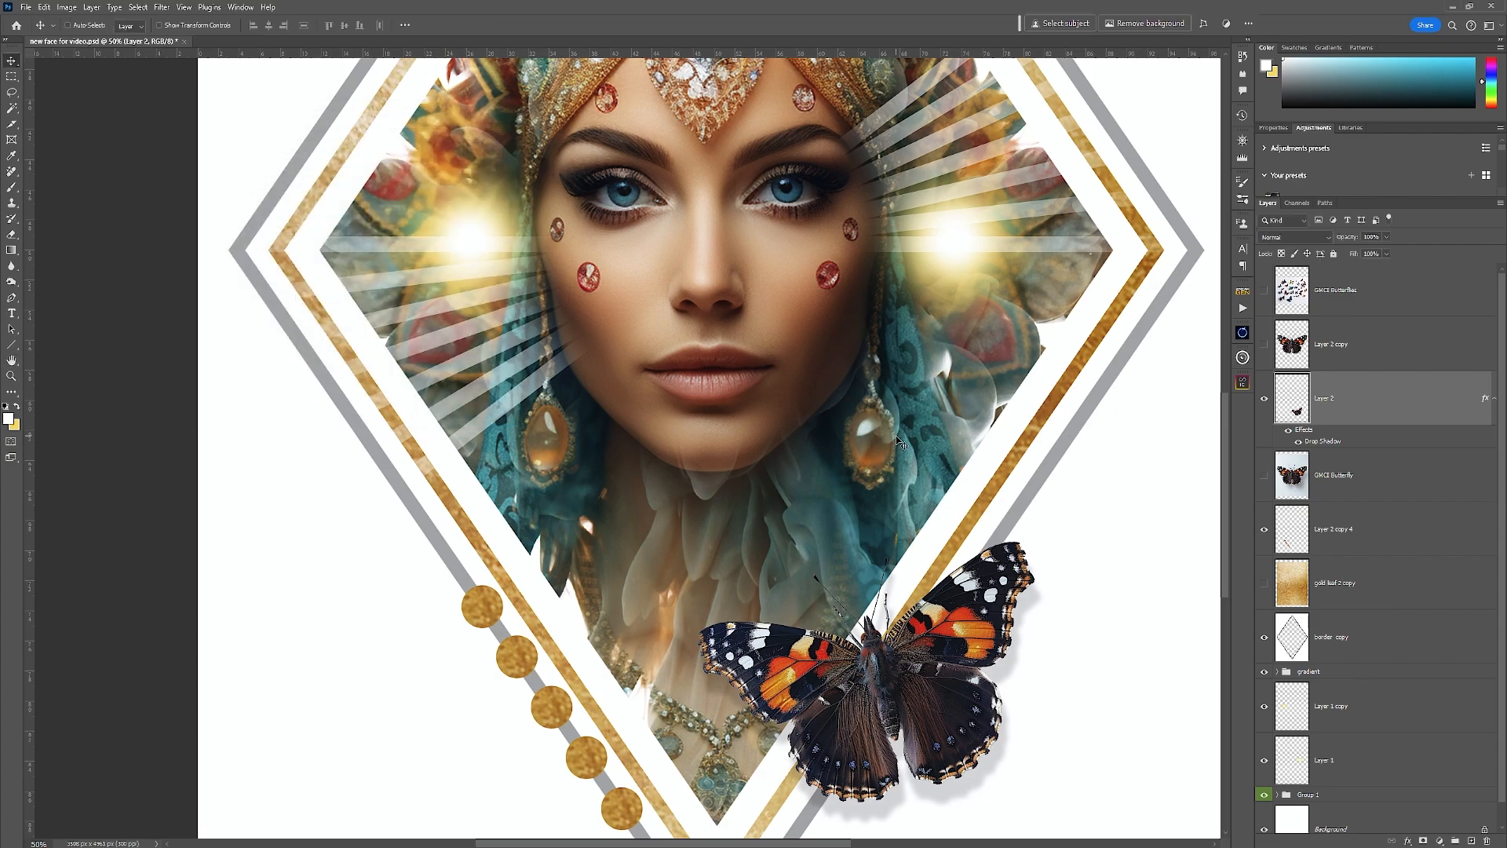
Step: Separate the small butterfly's drop shadow onto its own layer and inspect it with the butterfly briefly hidden
key("ctrl+0")
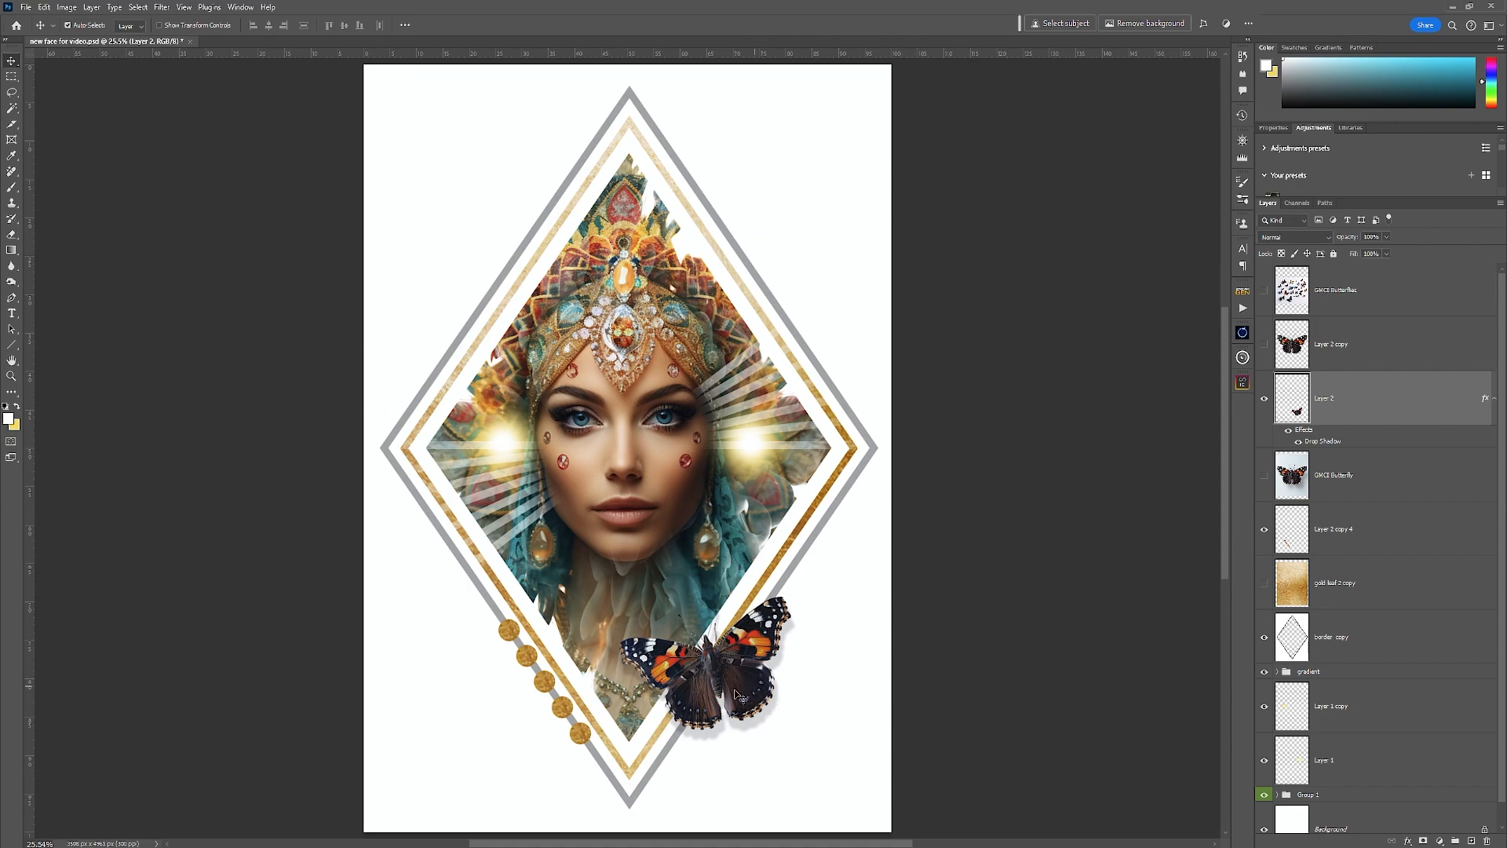
right_click(1345, 442)
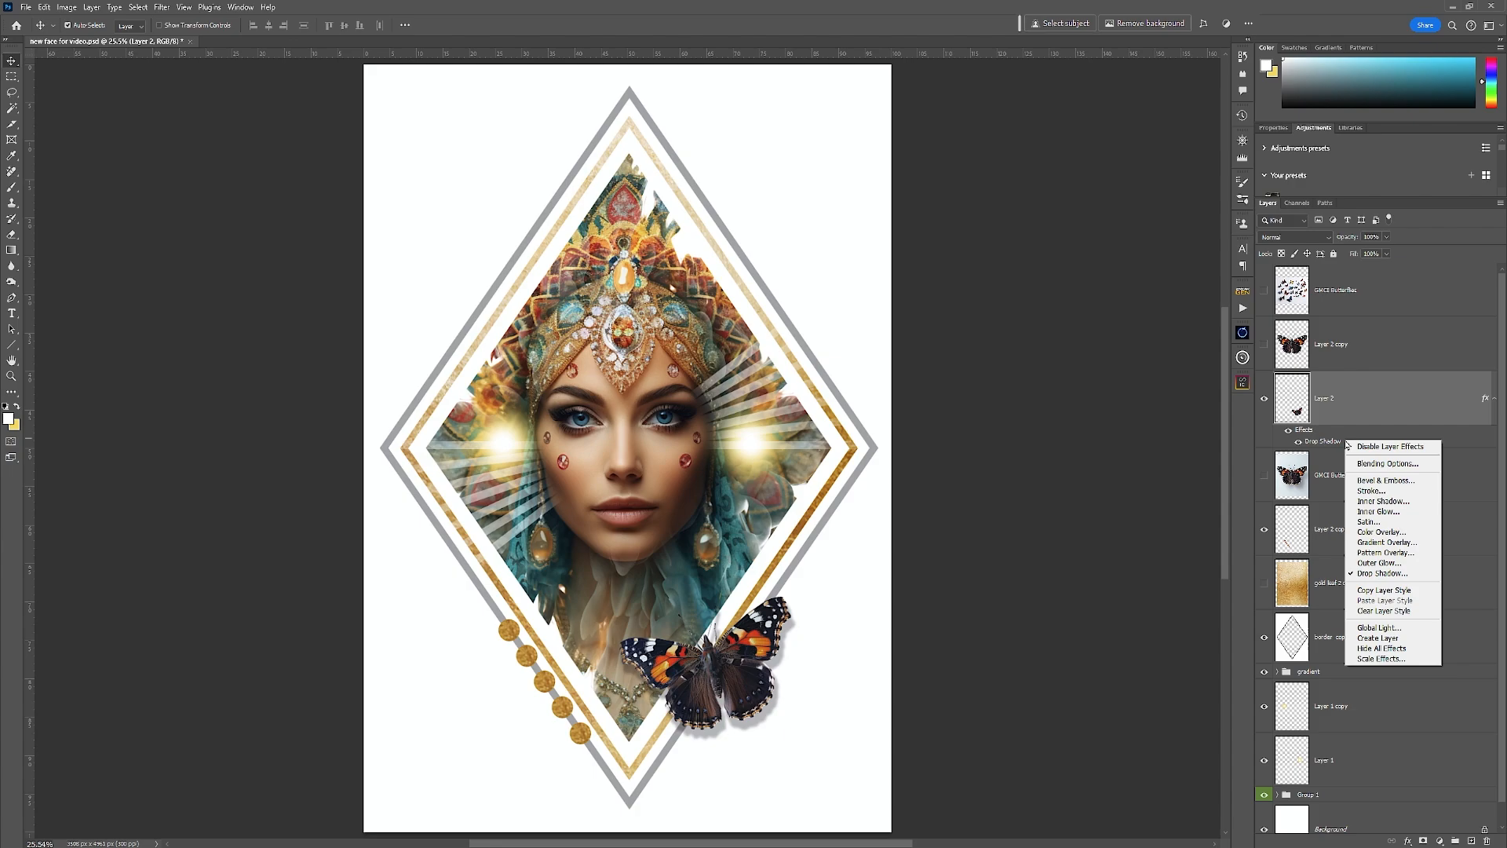
left_click(1390, 642)
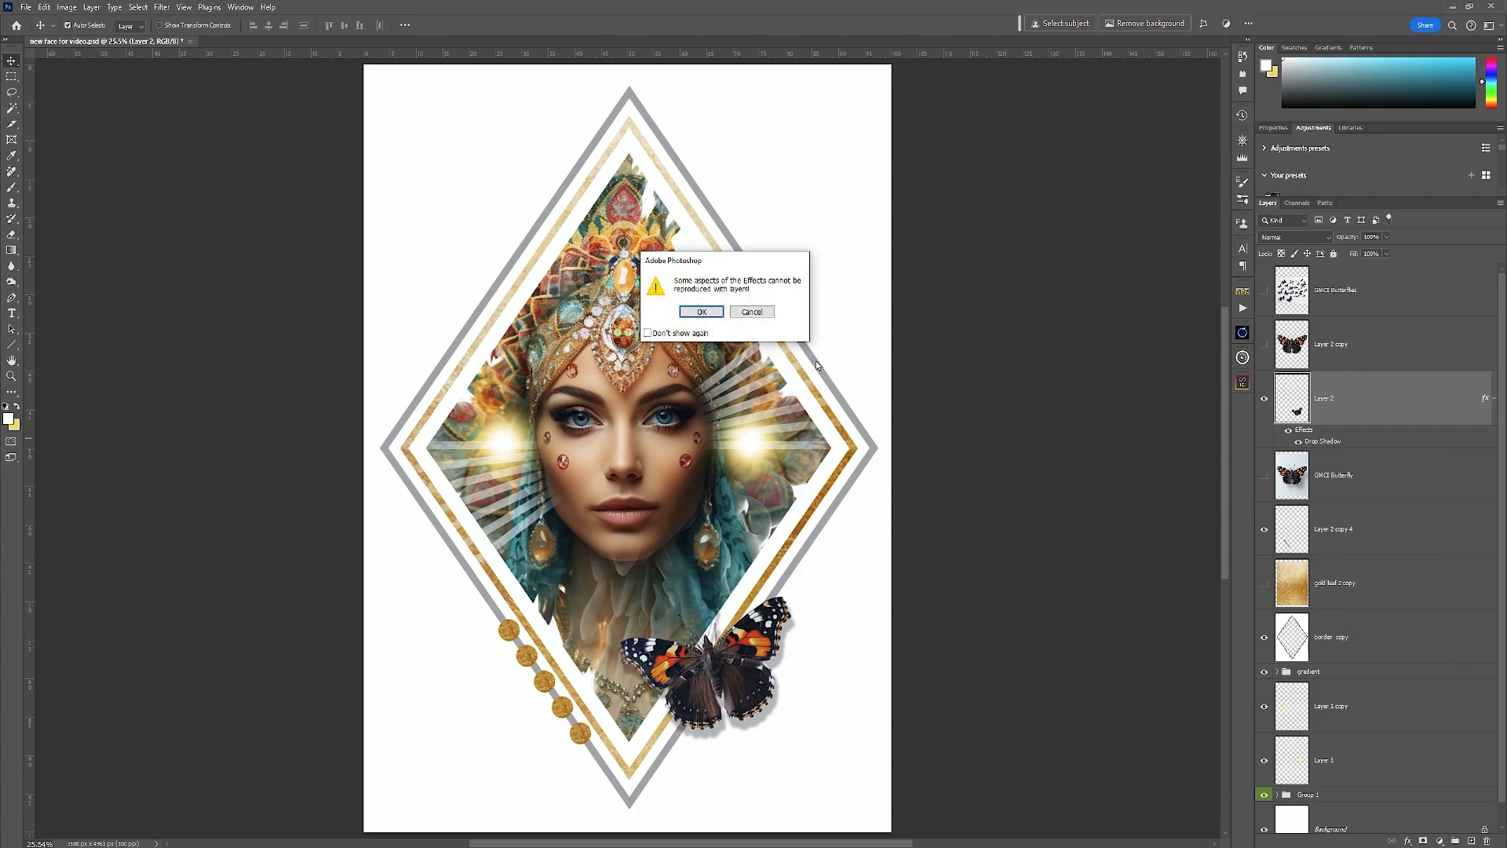
left_click(714, 312)
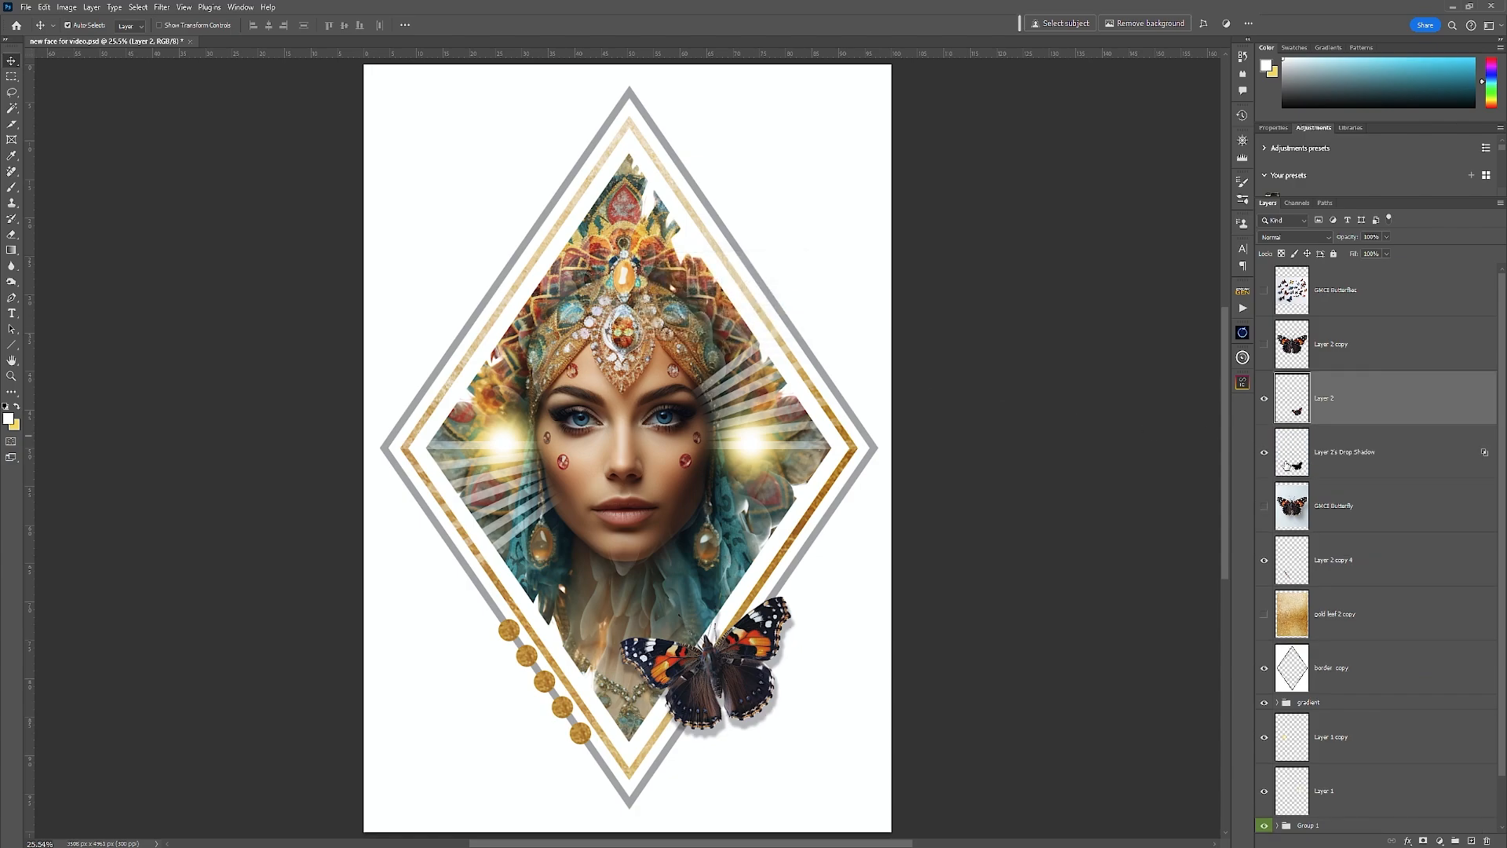
left_click(1264, 401)
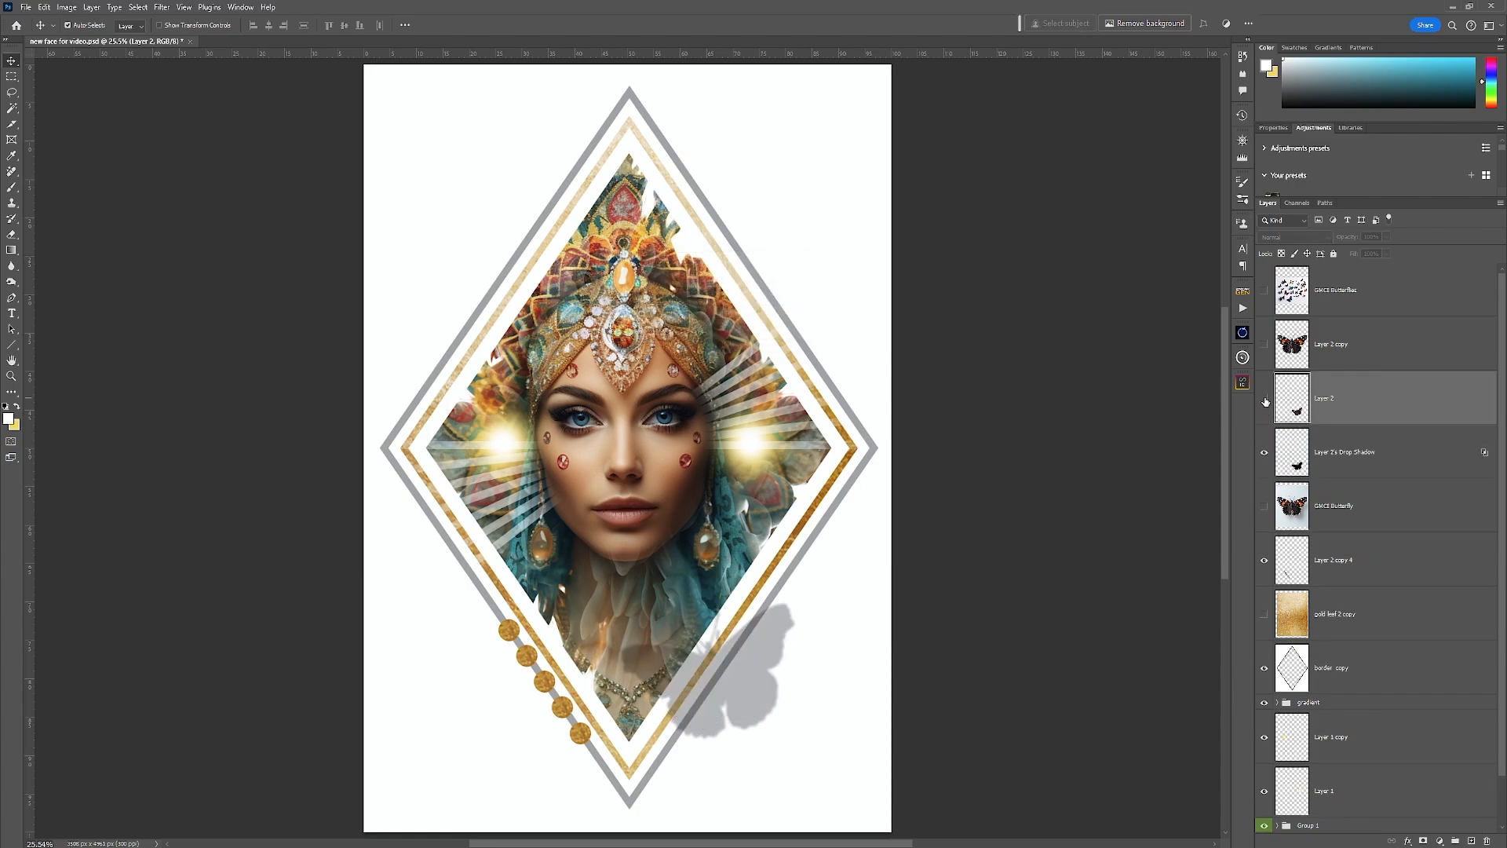
left_click(1265, 399)
Step: Shrink the separated drop shadow slightly and reposition it beneath the small butterfly
left_click(1370, 456)
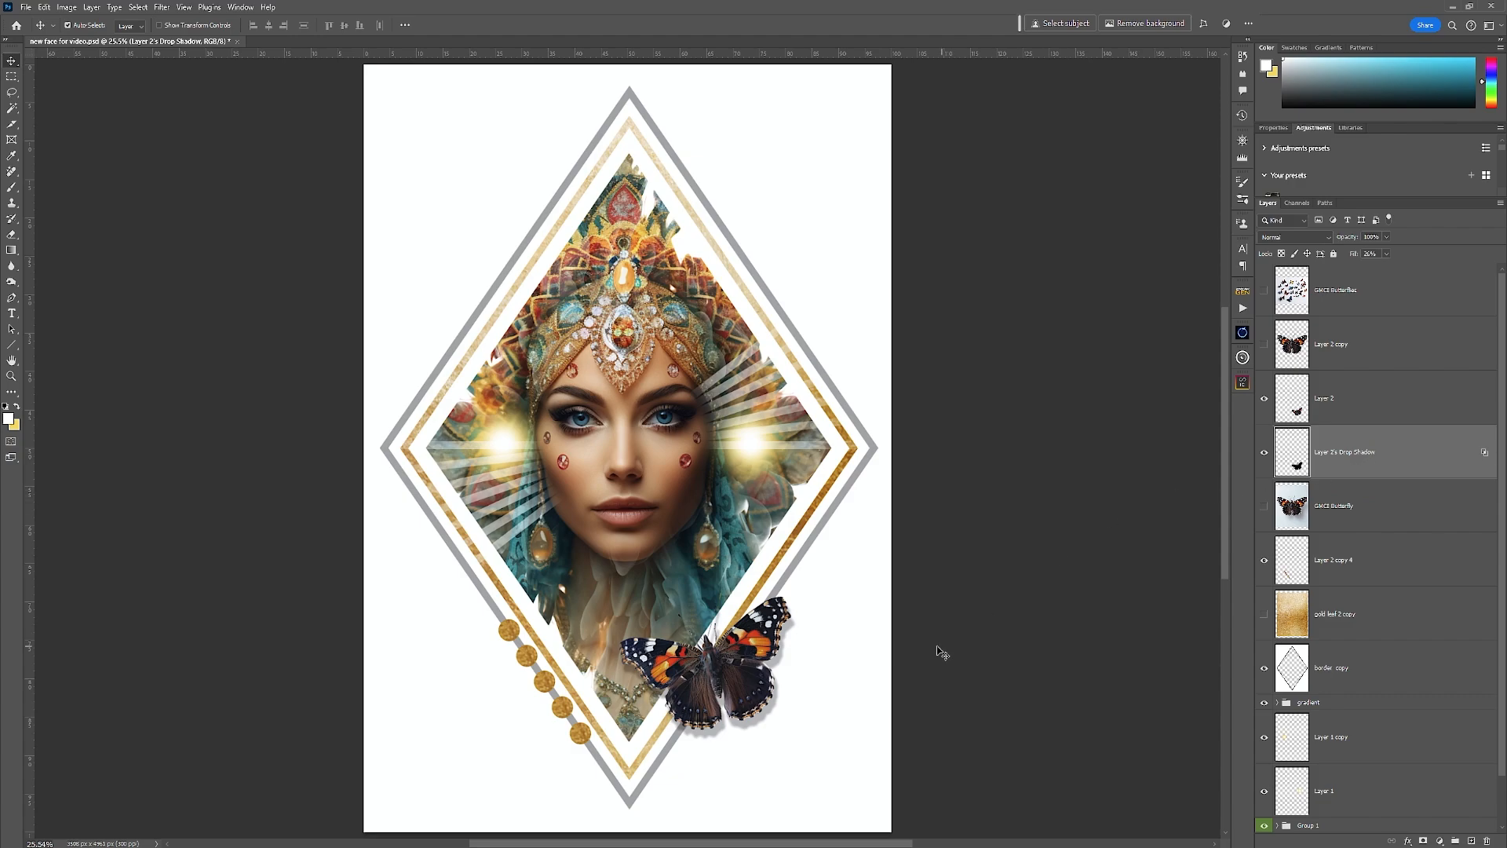
mouse_move(780, 711)
left_mouse_down()
mouse_move(773, 728)
mouse_move(808, 718)
mouse_move(775, 726)
mouse_move(854, 775)
mouse_move(772, 763)
mouse_move(819, 724)
mouse_move(780, 711)
left_mouse_up()
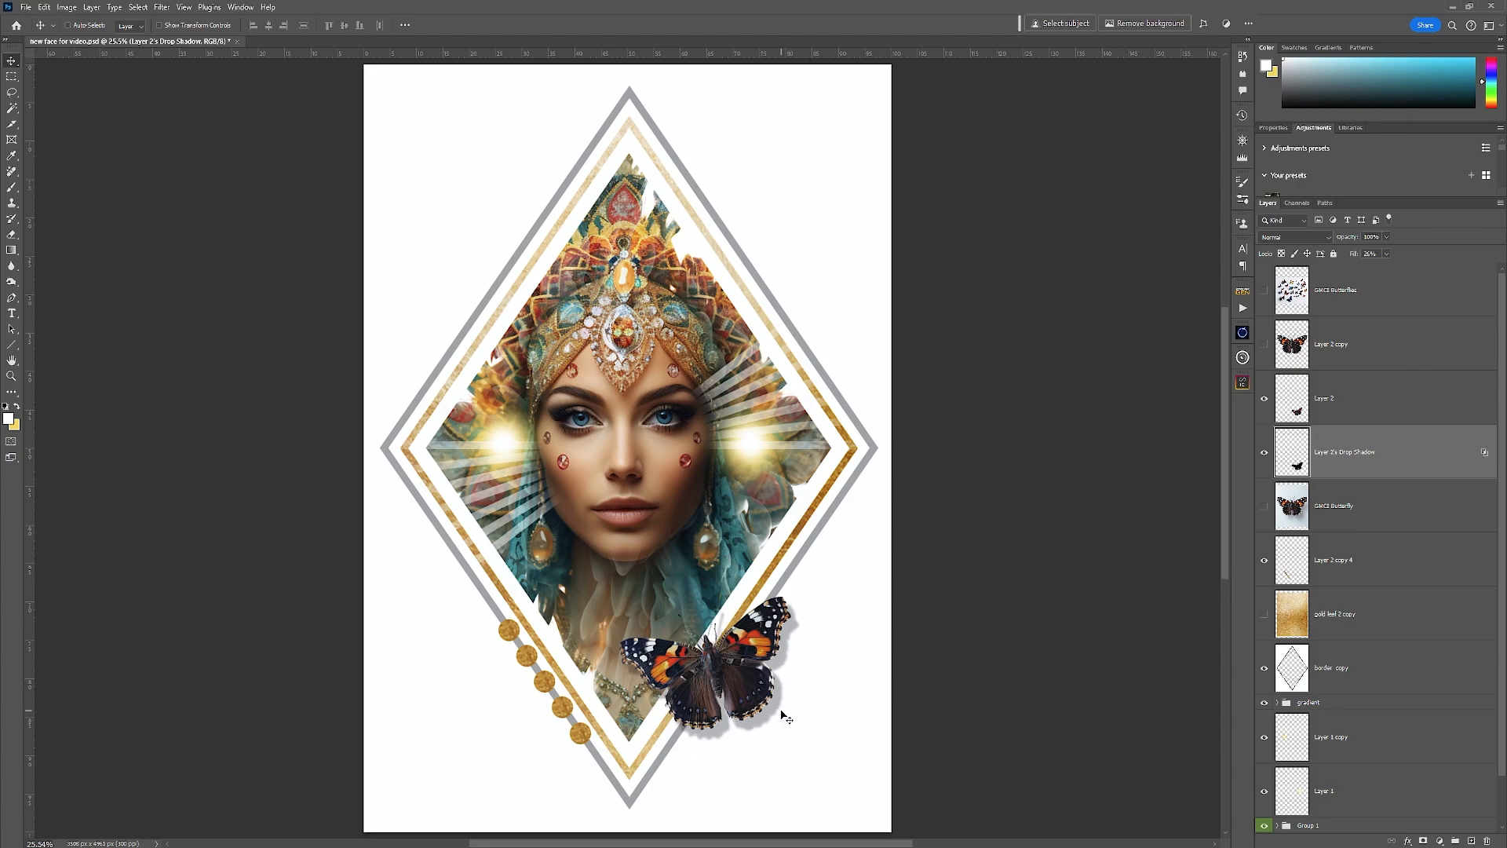
key("ctrl+t")
left_click_drag(806, 601, 791, 609)
left_click_drag(774, 710, 773, 703)
left_click(583, 25)
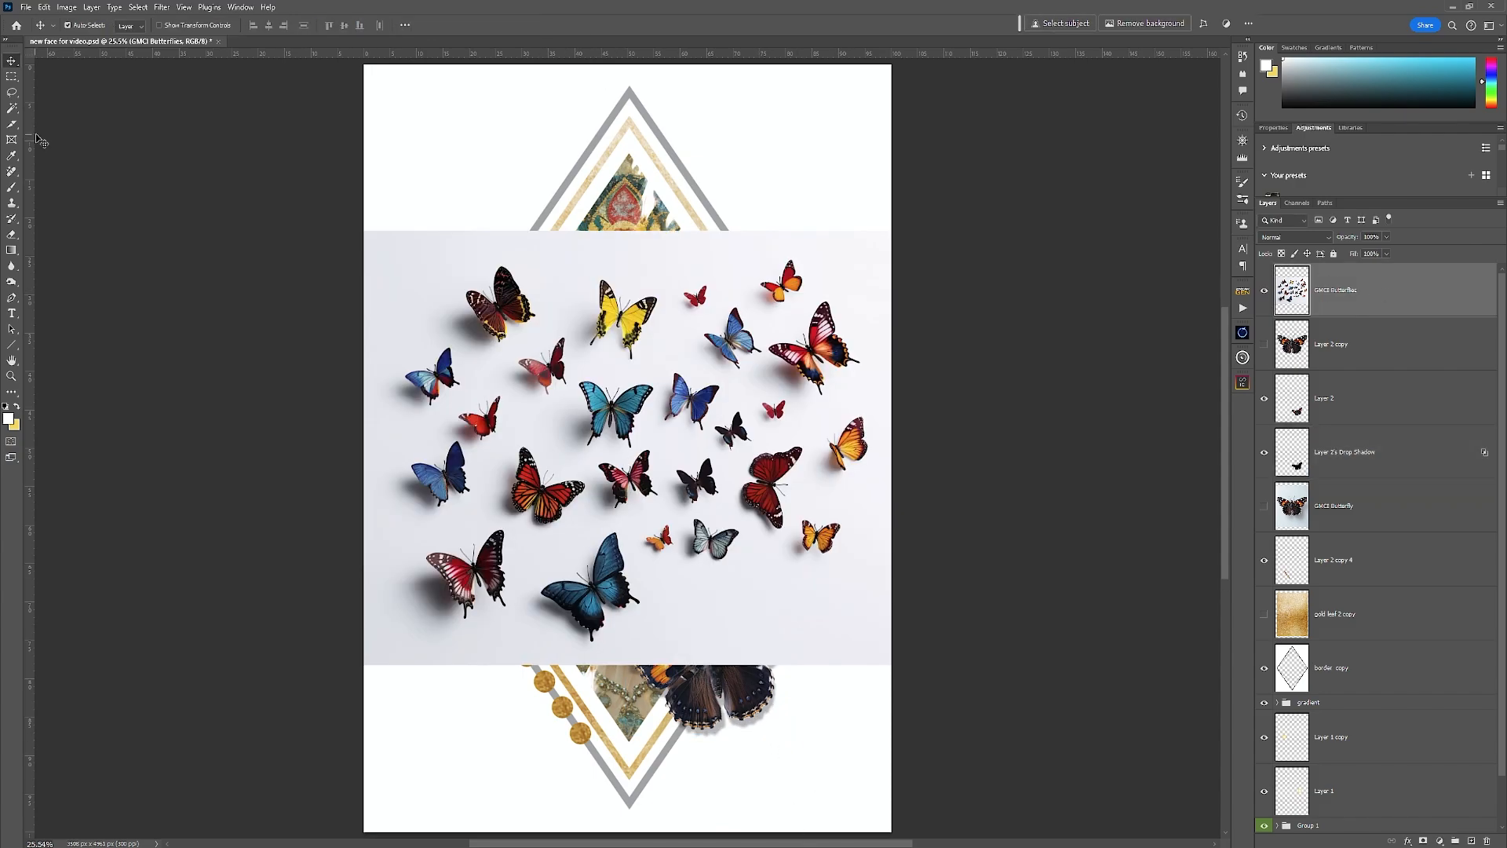
Step: Select the turquoise butterfly and the orange-red monarch on the GMCI Butterflies layer and copy each onto its own layer
left_click(12, 108)
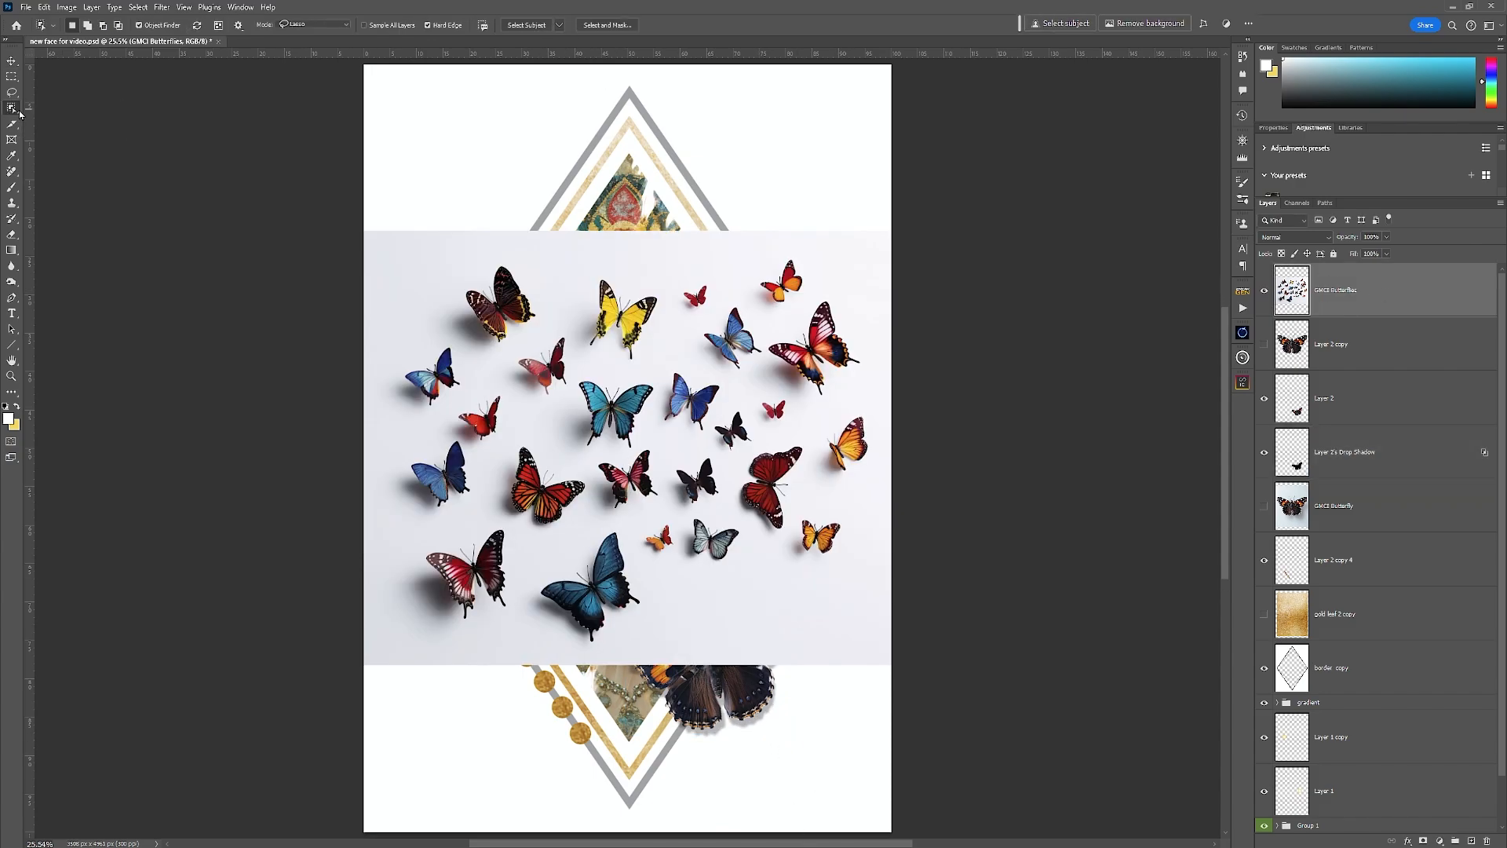
left_click(628, 403)
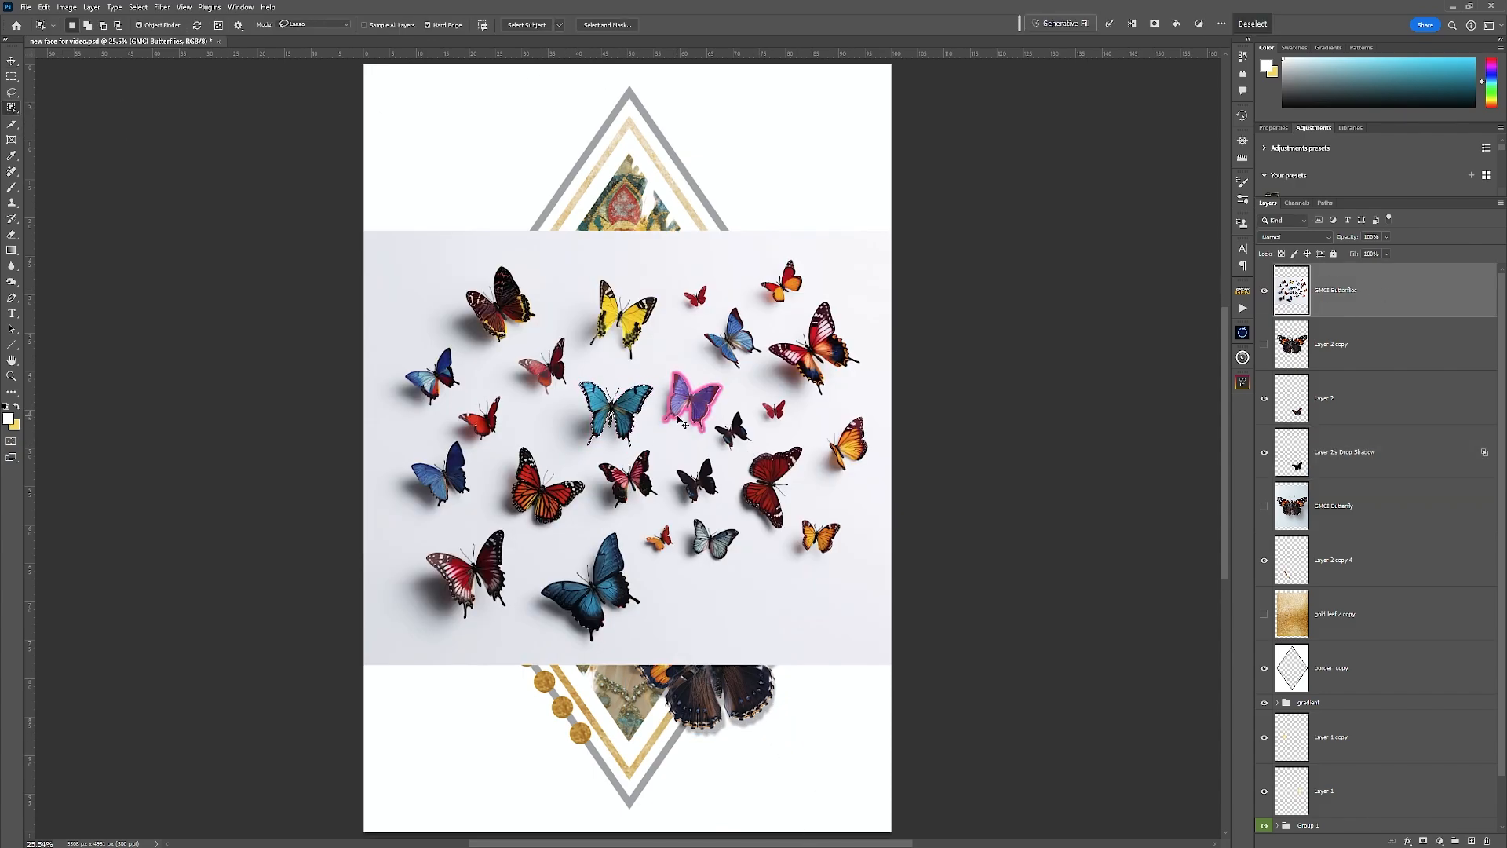
key("ctrl+j")
left_click(1335, 344)
left_click(547, 495)
key("ctrl+j")
Step: Copy the dark red and the yellow-orange butterflies onto separate layers and hide the GMCI Butterflies layer
left_click(1395, 408)
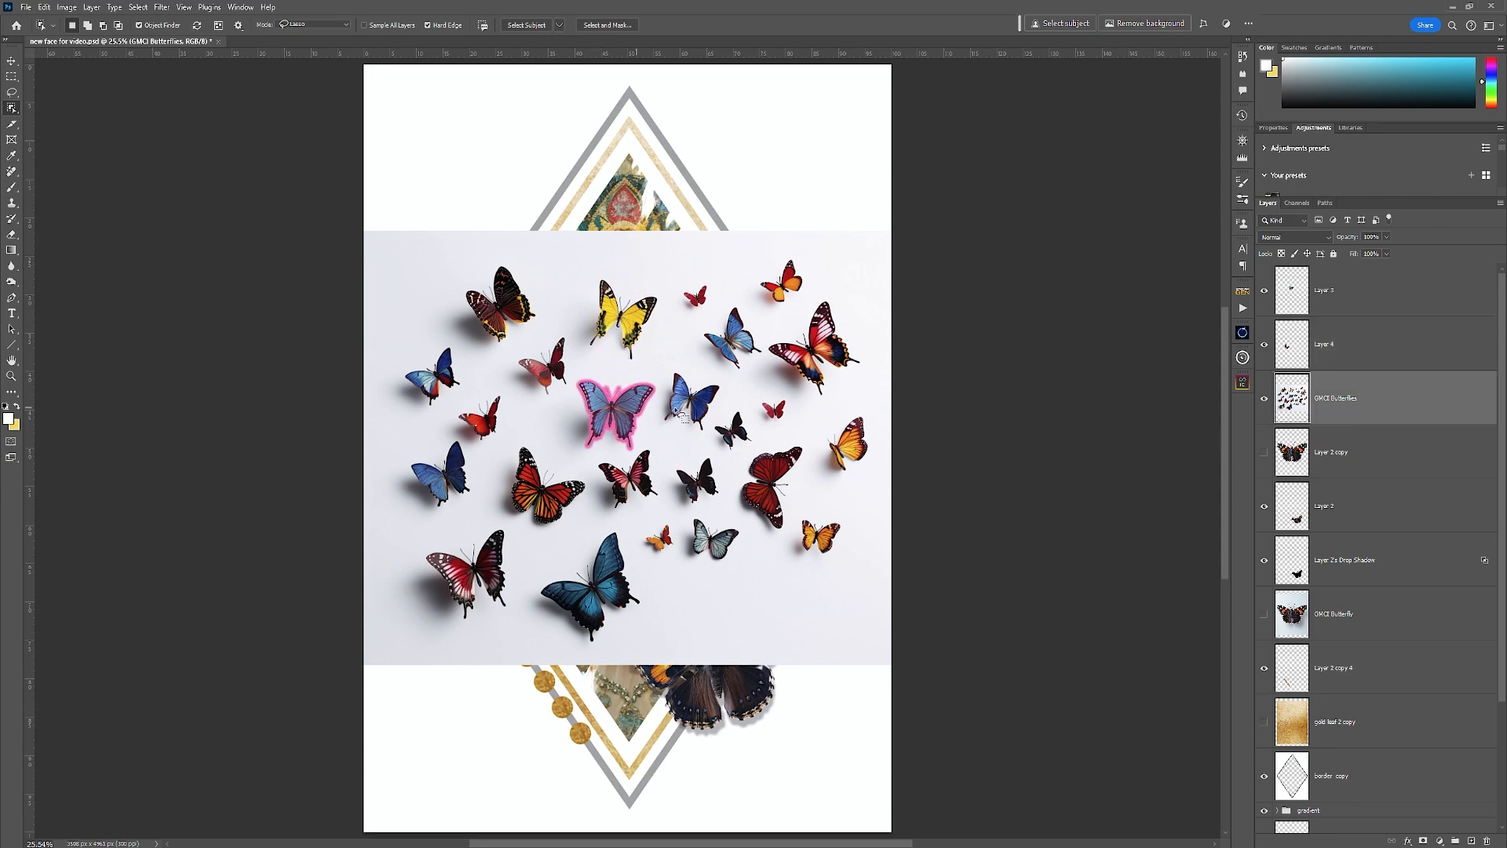
left_click(769, 496)
key("ctrl+j")
left_click(1337, 452)
left_click(849, 449)
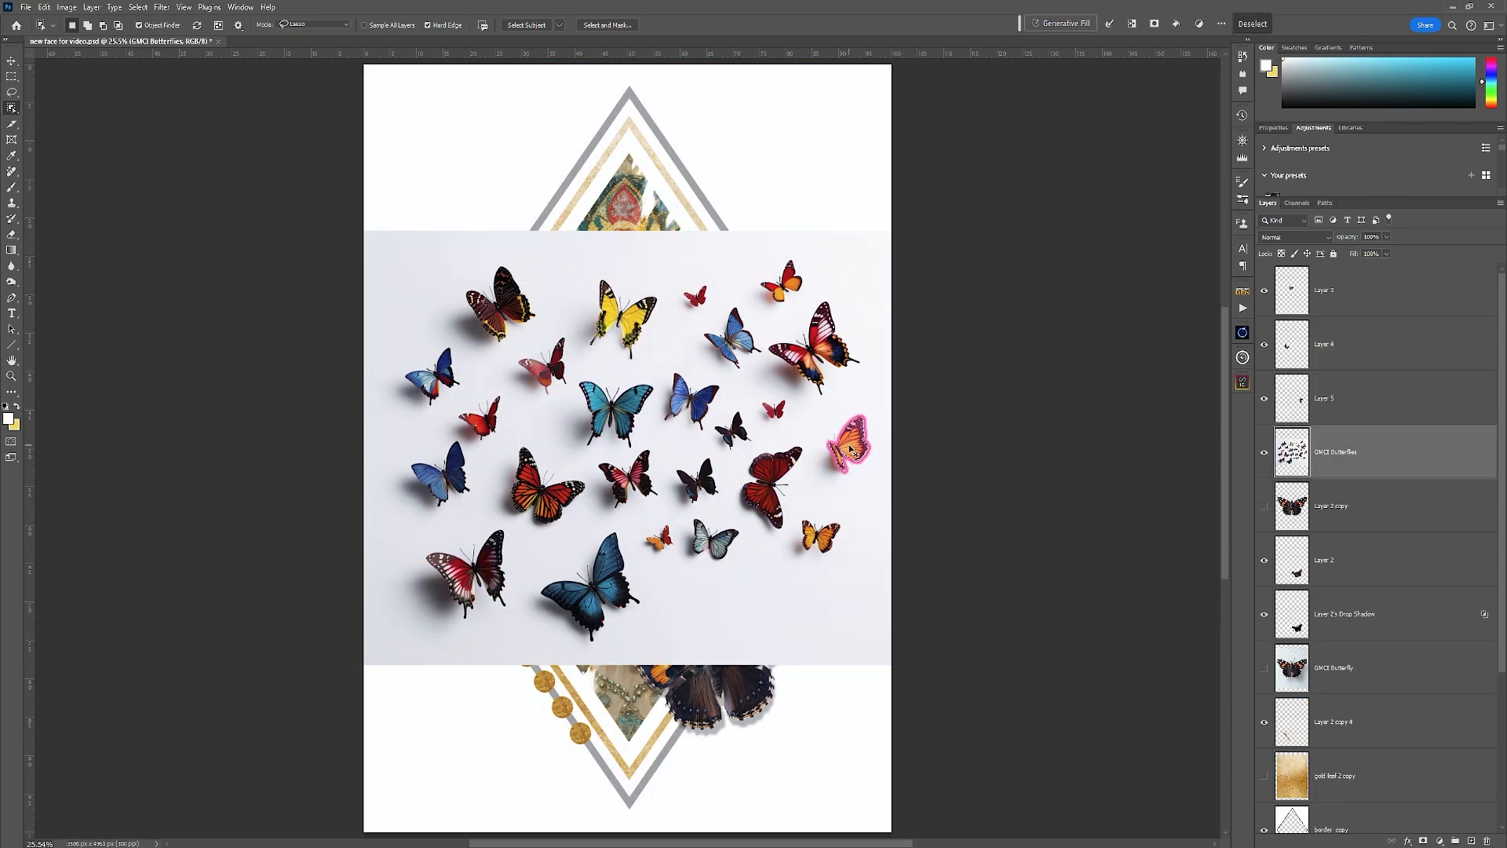
key("ctrl+j")
left_click(1264, 506)
Step: Move the yellow-orange butterfly onto the diamond's upper-right edge, enlarging and rotating it to sit across the border
key("v")
left_click_drag(854, 452, 816, 324)
key("ctrl+t")
left_click_drag(788, 267, 767, 238)
key("Return")
Step: Place the monarch on the diamond's upper-left edge with the turquoise butterfly below it, and rotate the dark red one counterclockwise onto the lower-right edge
left_click_drag(547, 496, 446, 414)
left_click_drag(615, 415, 485, 480)
left_click_drag(768, 490, 776, 471)
key("ctrl+t")
left_click_drag(828, 519, 847, 457)
mouse_move(793, 482)
left_mouse_down()
mouse_move(566, 601)
mouse_move(802, 509)
left_mouse_up()
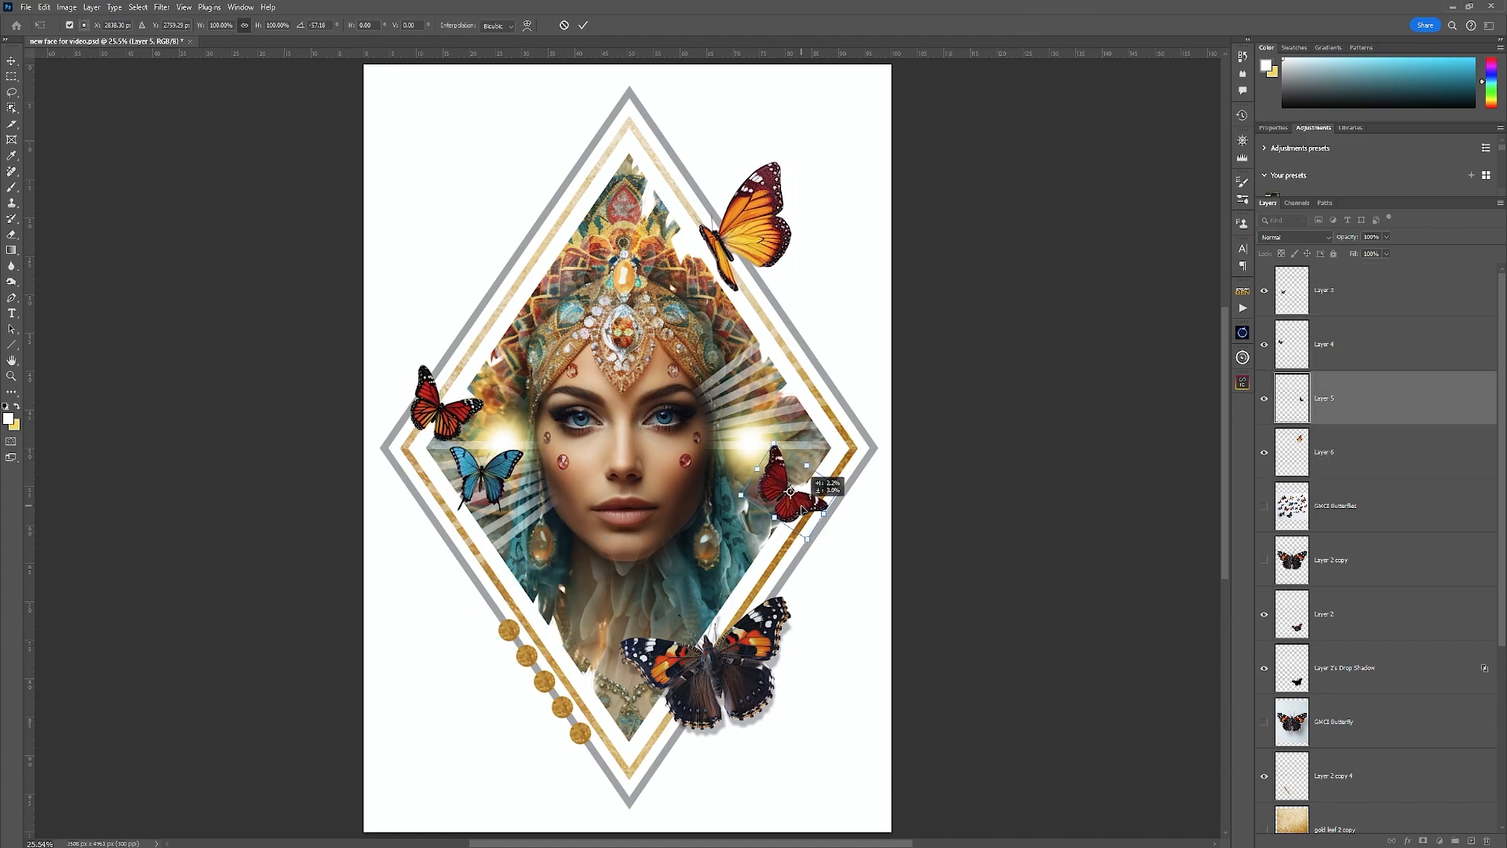
key("Return")
left_click_drag(455, 421, 470, 381)
Step: Show the large dark butterfly on Layer 2 copy, scale it down and place it on the face's right-hand cheek
left_click(1264, 559)
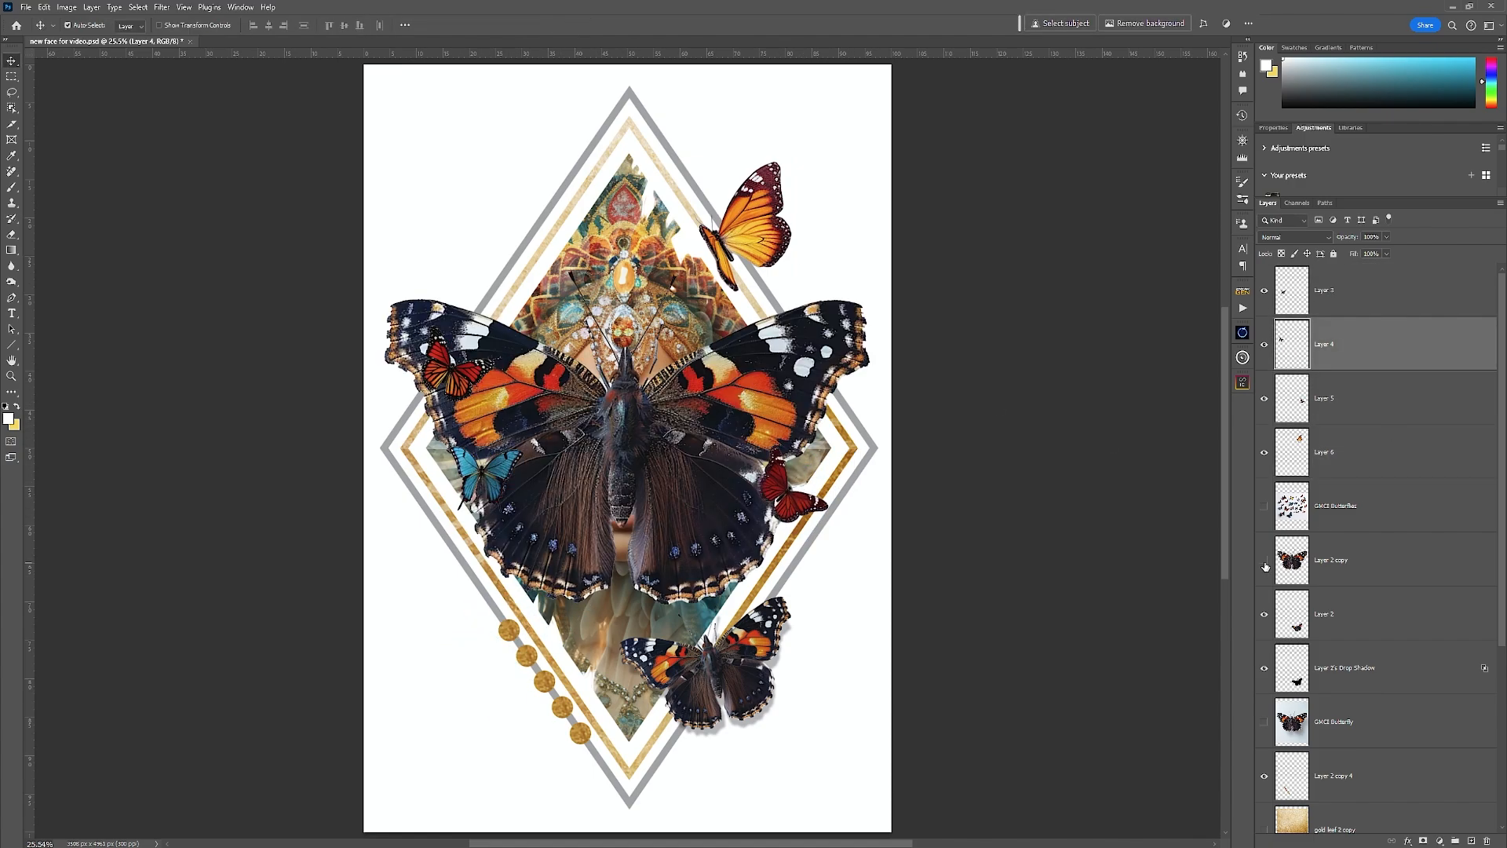
left_click(1413, 549)
key("ctrl+t")
left_click_drag(878, 610, 461, 352)
left_click_drag(428, 298, 736, 482)
key("Return")
key("ctrl+t")
key("Return")
key("ctrl+plus")
key("ctrl+plus")
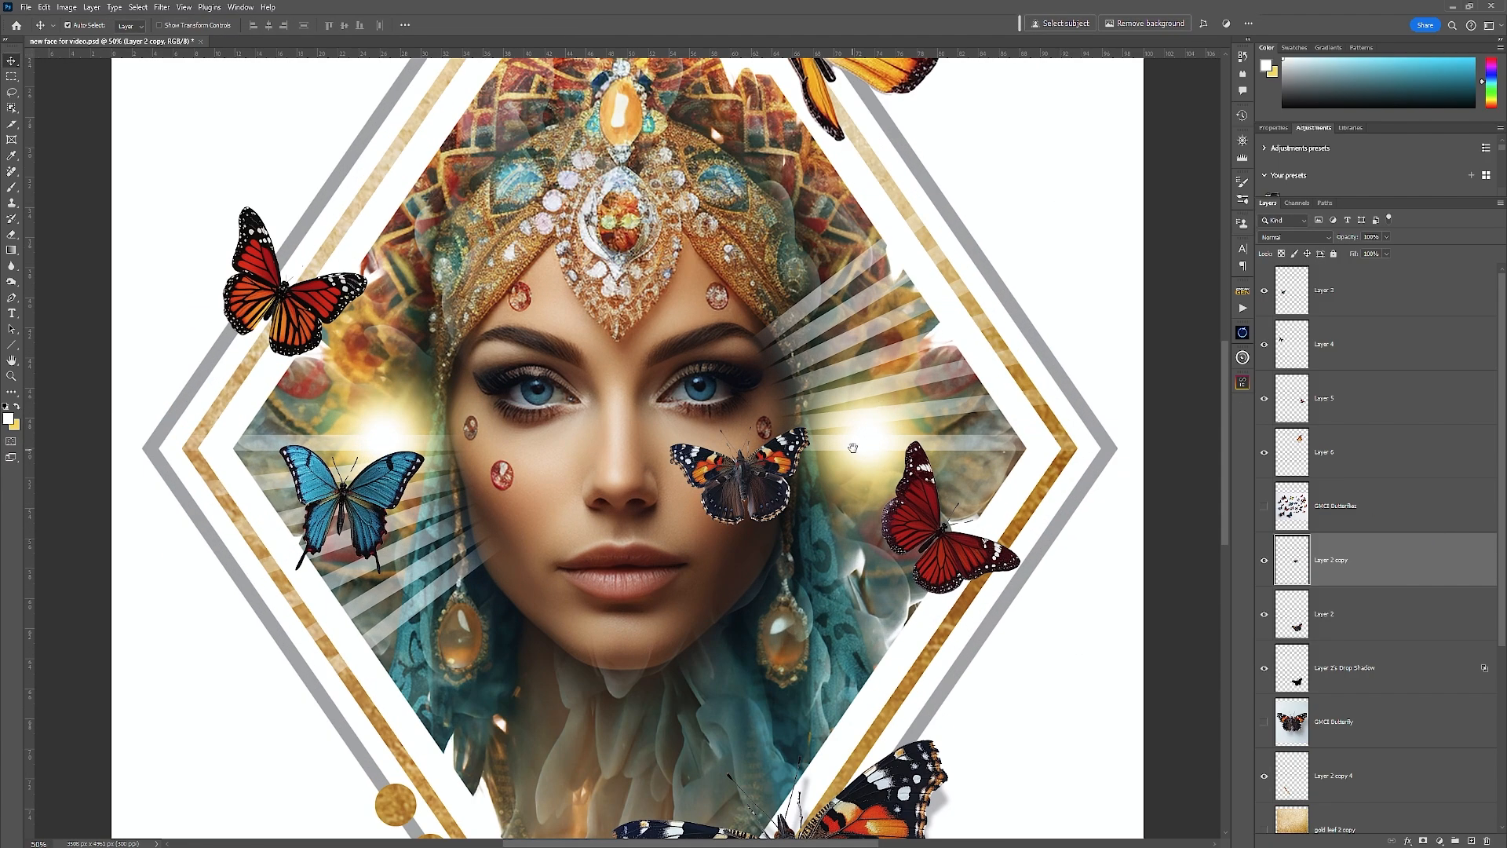
left_click_drag(850, 445, 788, 315)
key("ctrl+t")
key("Return")
left_click_drag(719, 384, 723, 385)
Step: Add a drop shadow to the small cheek butterfly and separate the effect onto its own layer
double_click(1396, 579)
left_click(102, 359)
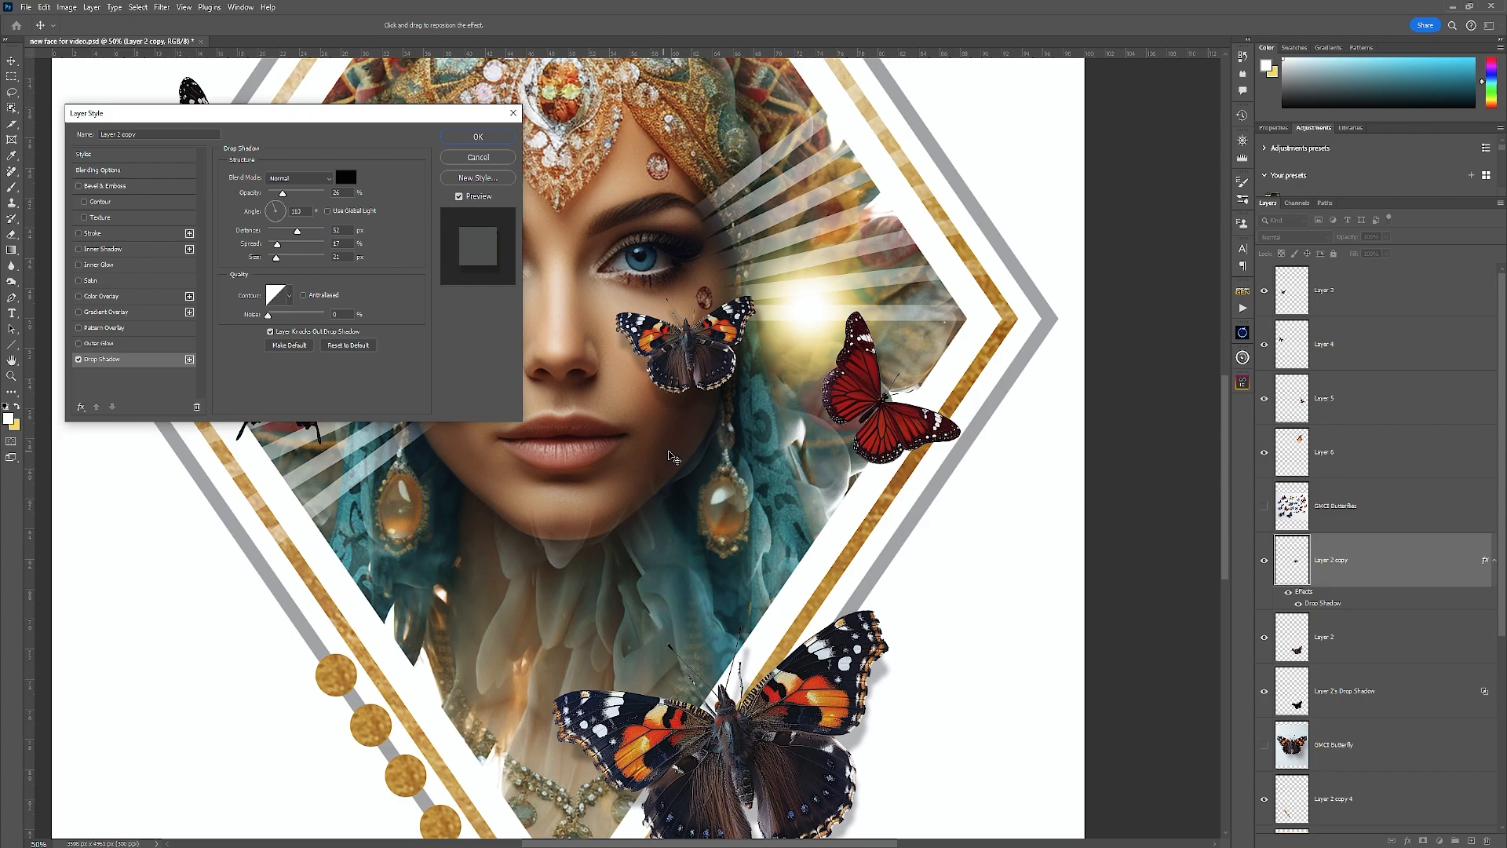
left_click(477, 136)
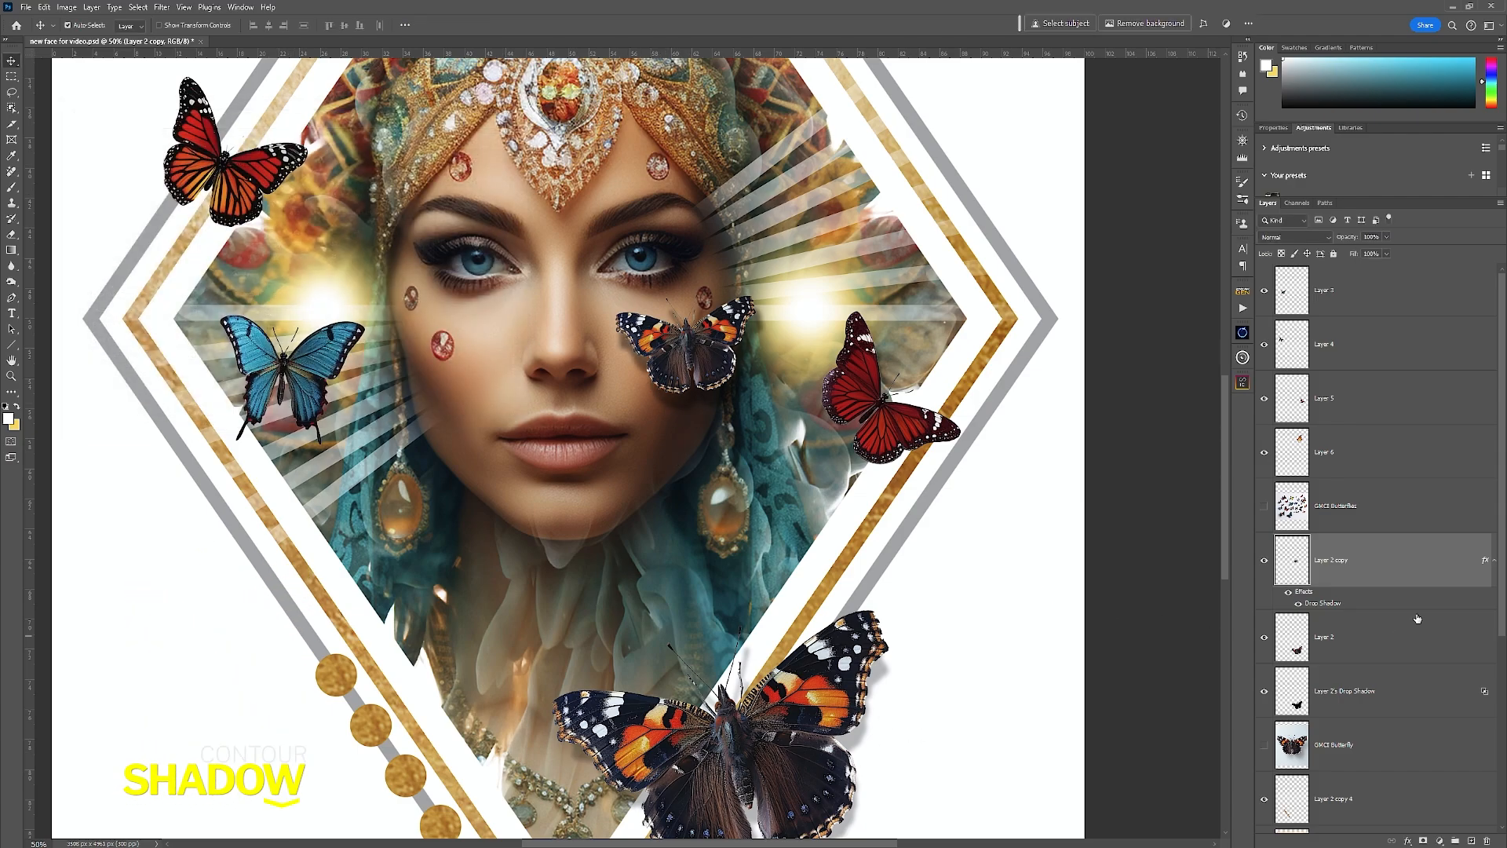
right_click(1381, 607)
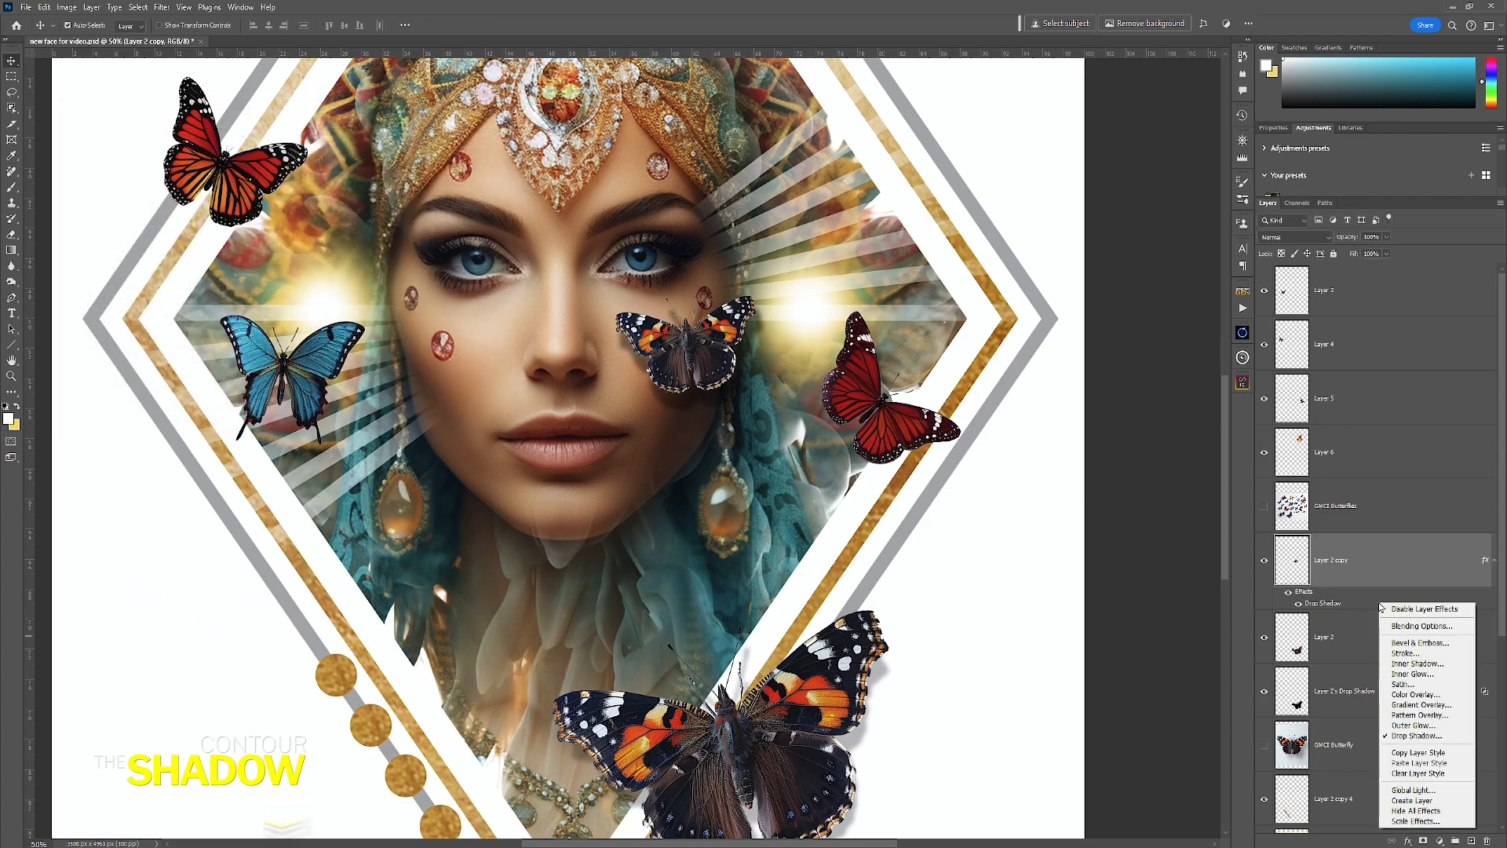
left_click(1434, 800)
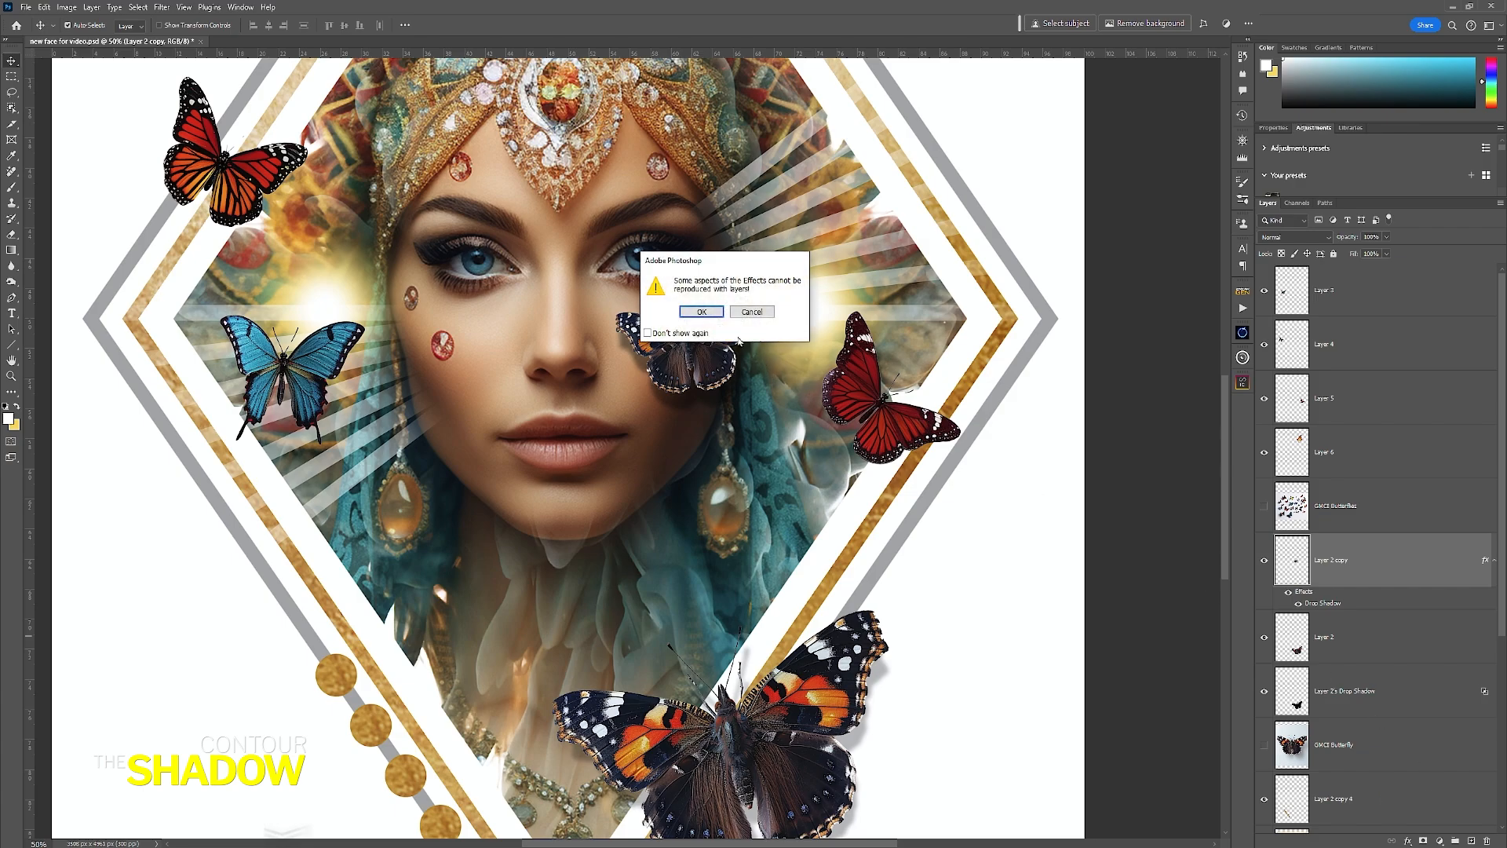
left_click(703, 312)
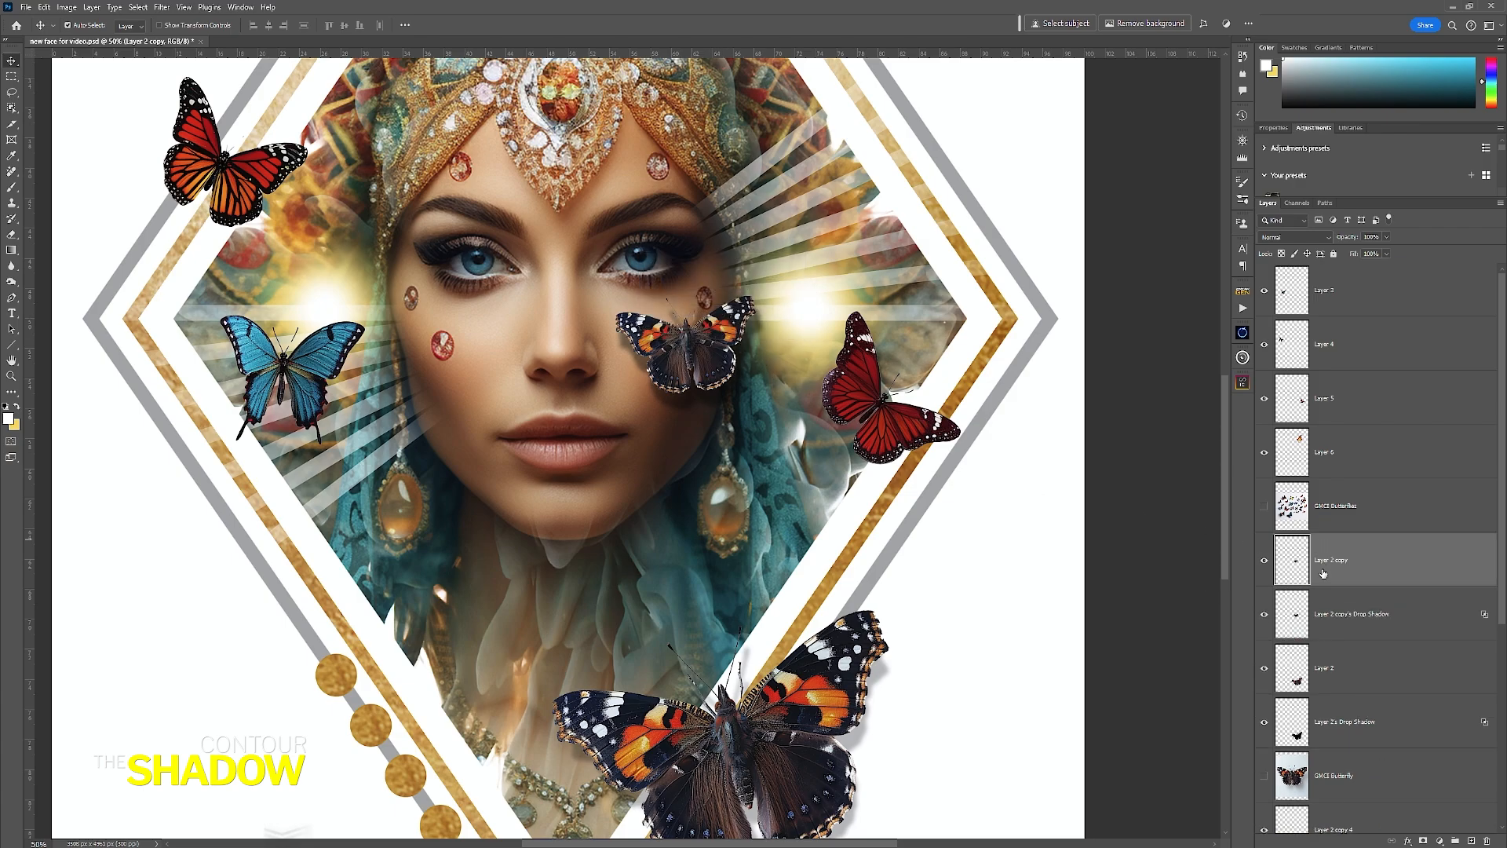
Step: Warp the cheek butterfly's separate drop shadow so its right side and lower edge bend along the contour of the cheek
left_click(1264, 560)
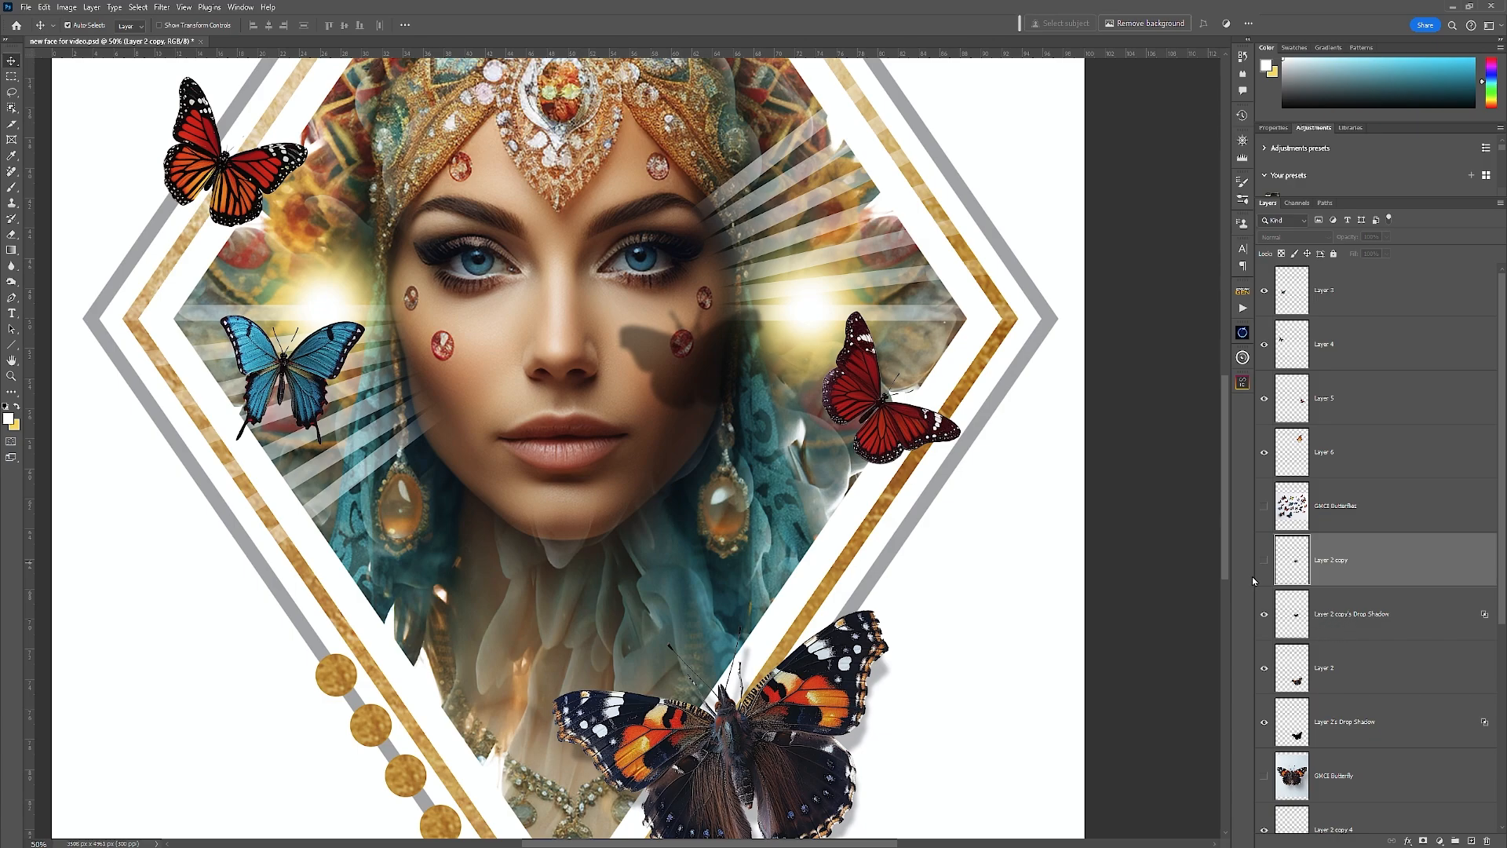
left_click(1370, 631)
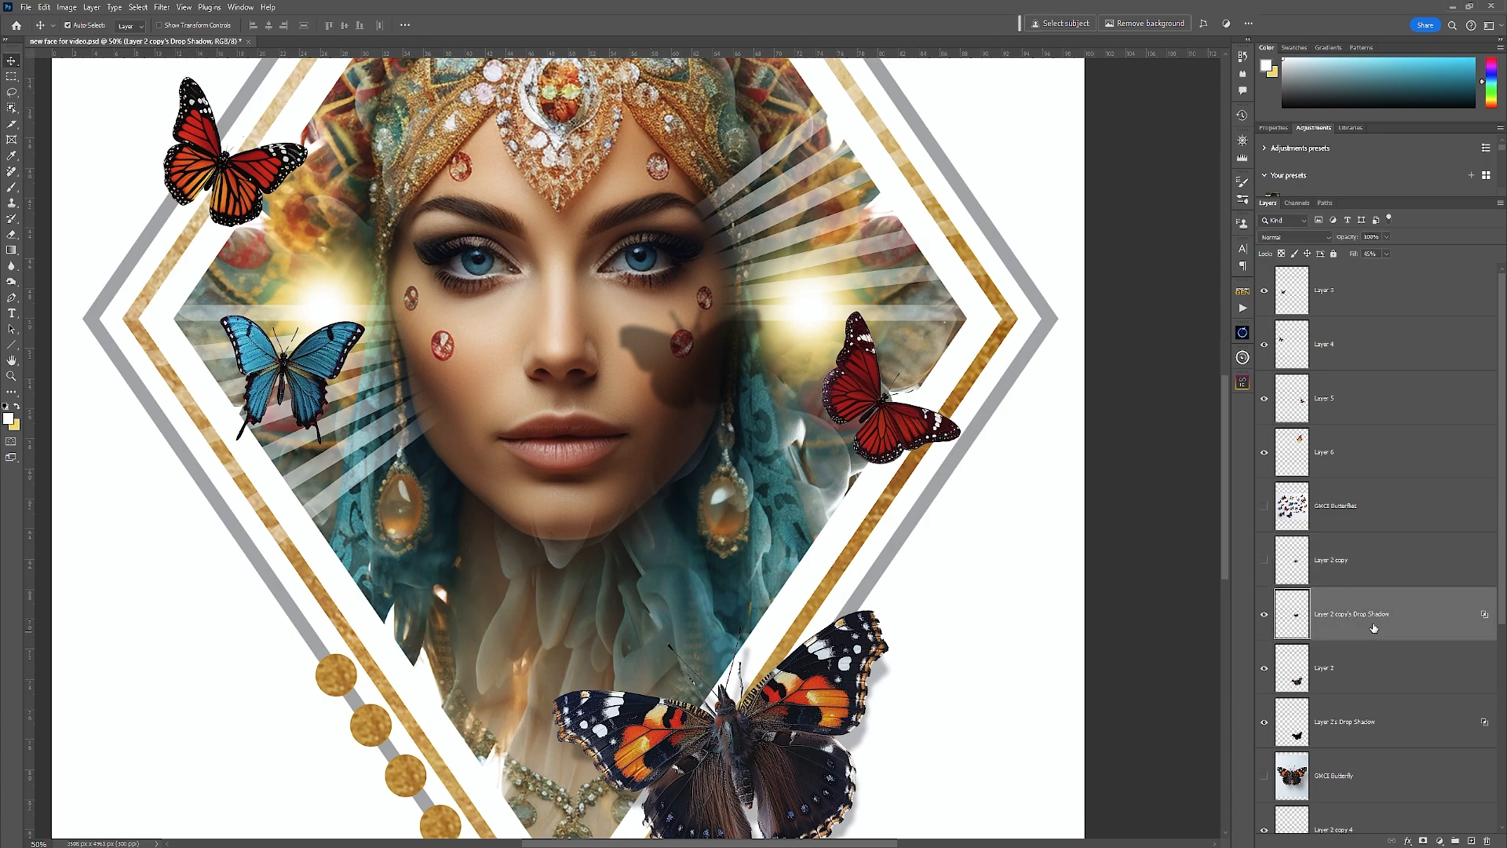
left_click(1265, 561)
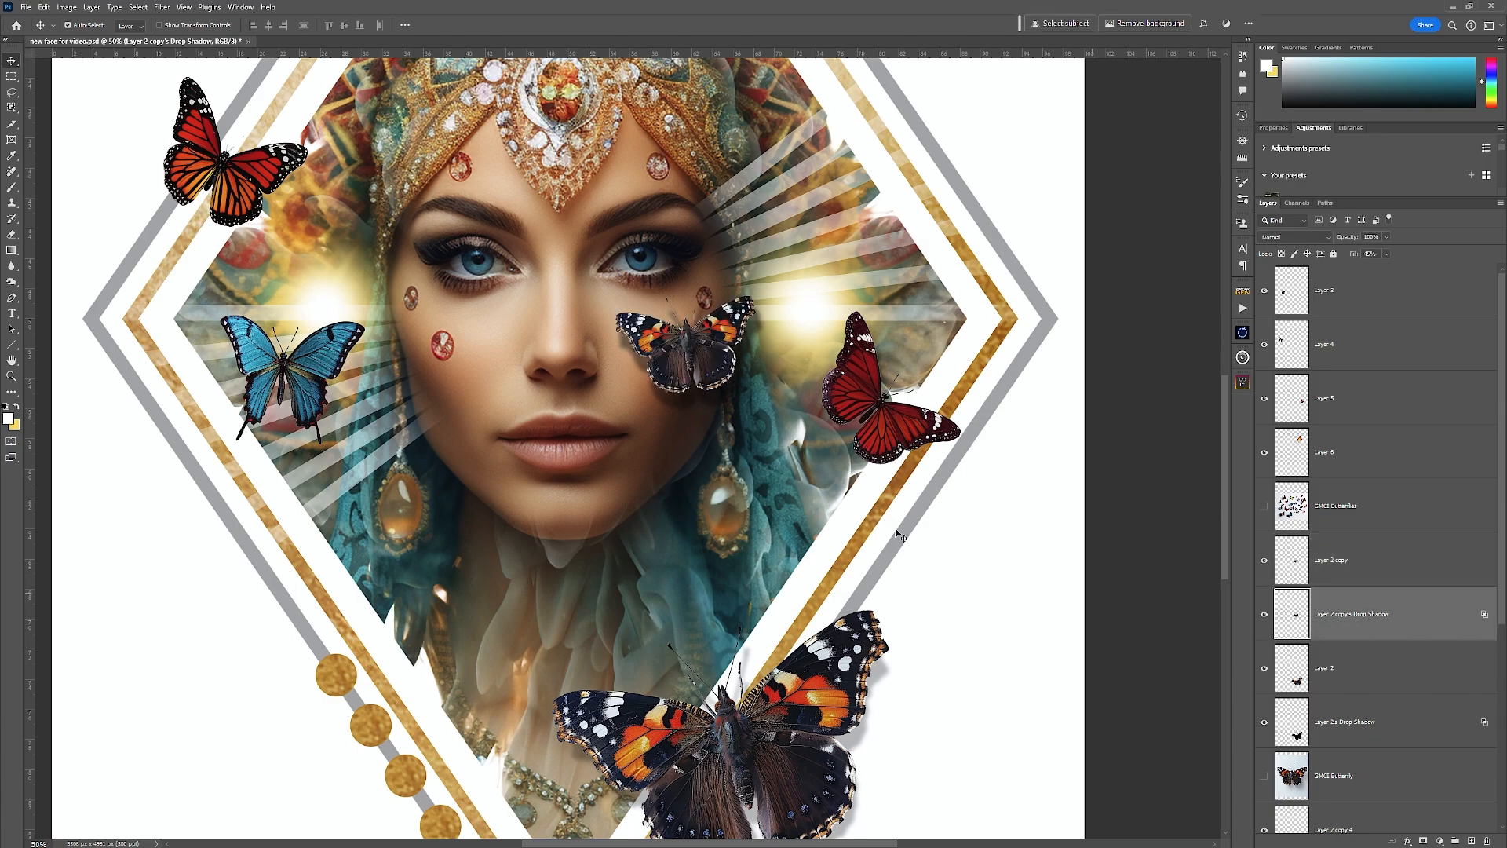
left_click(46, 8)
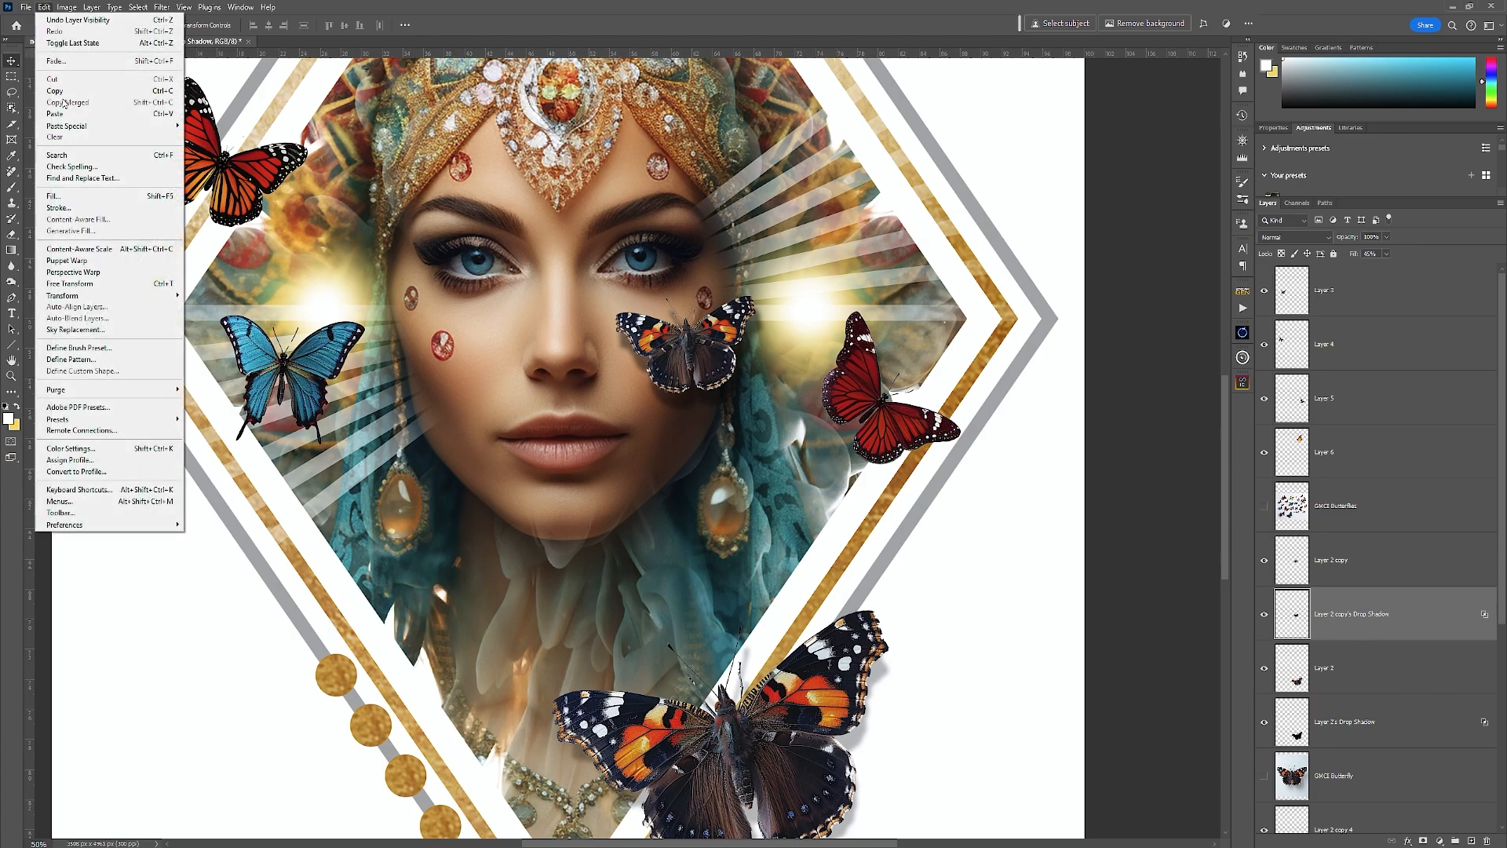
mouse_move(124, 297)
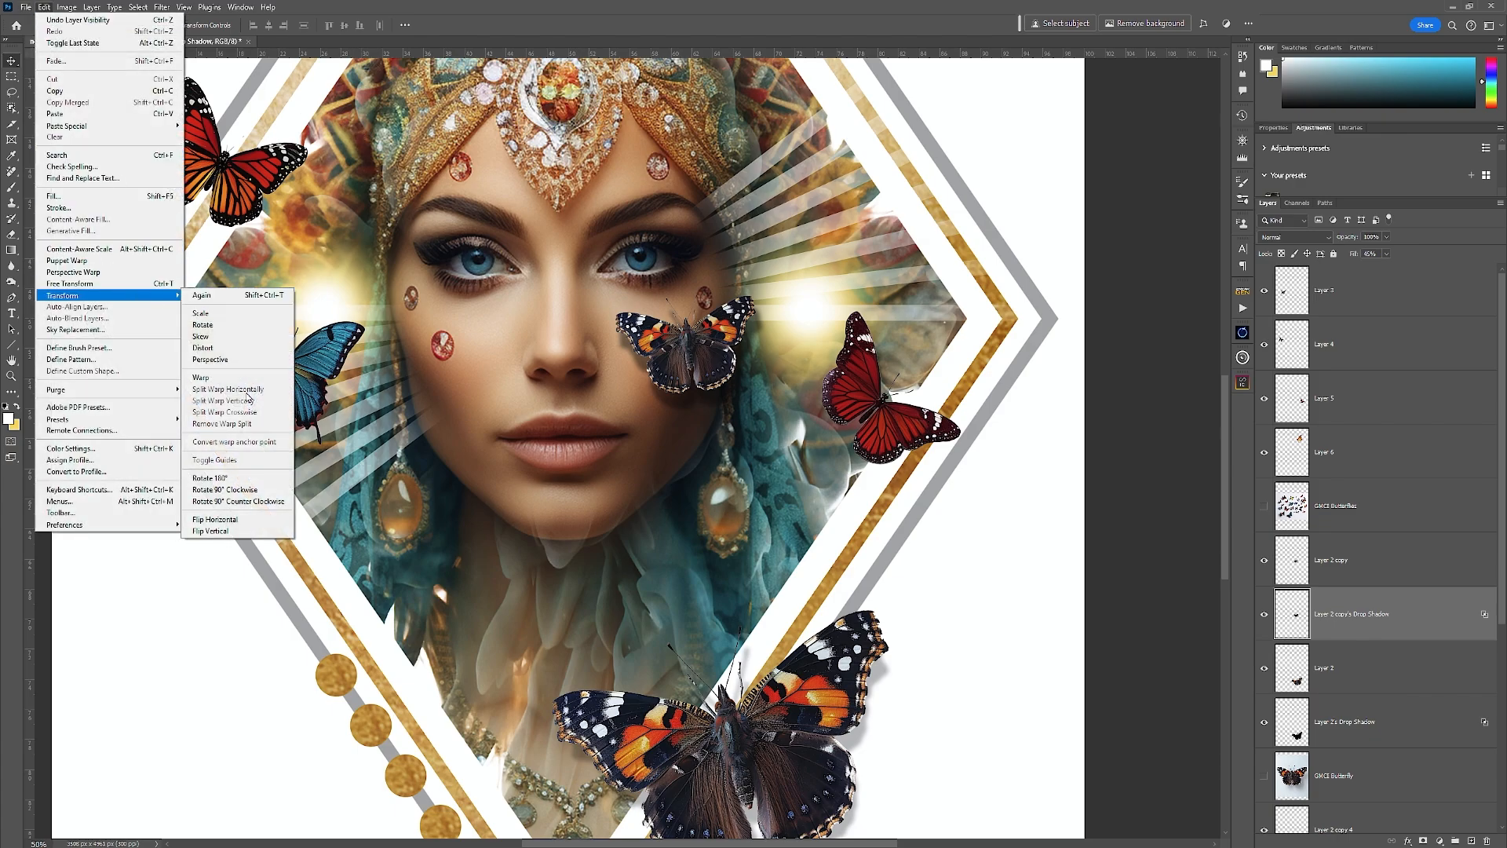
left_click(201, 377)
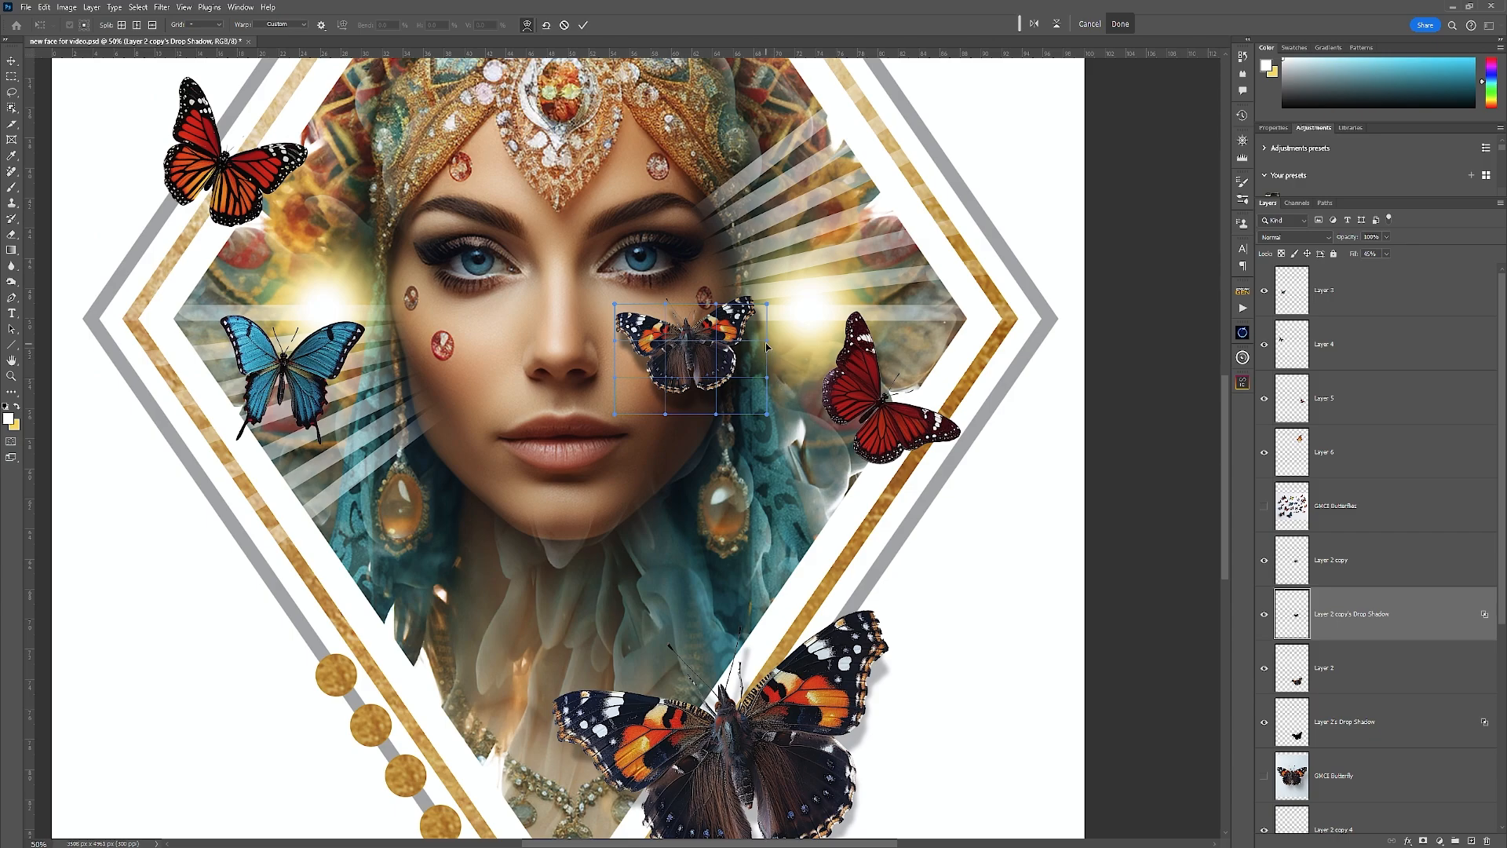
left_click_drag(766, 343, 744, 344)
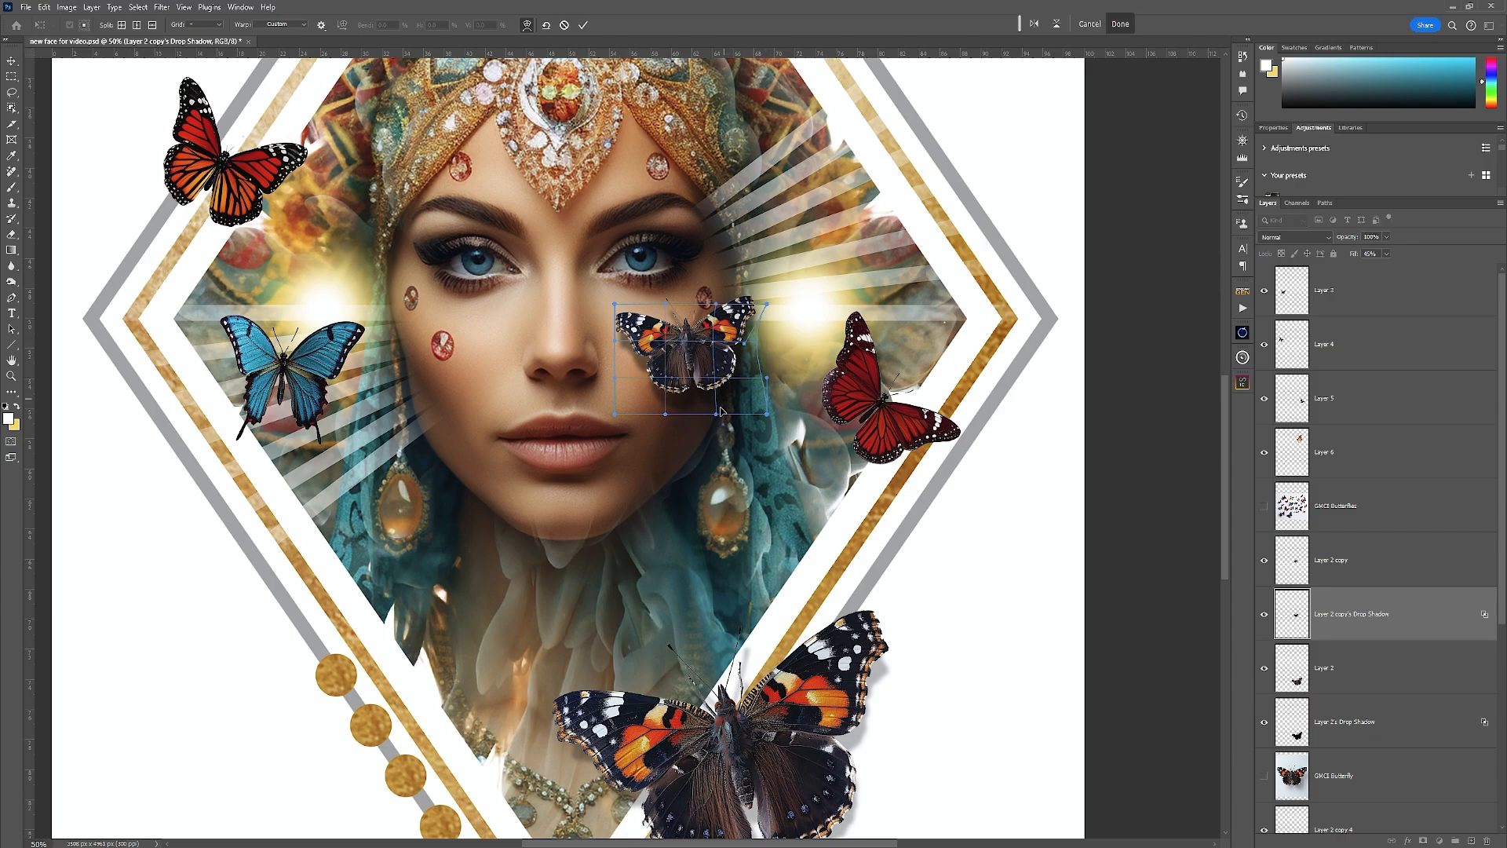
left_click_drag(721, 411, 694, 429)
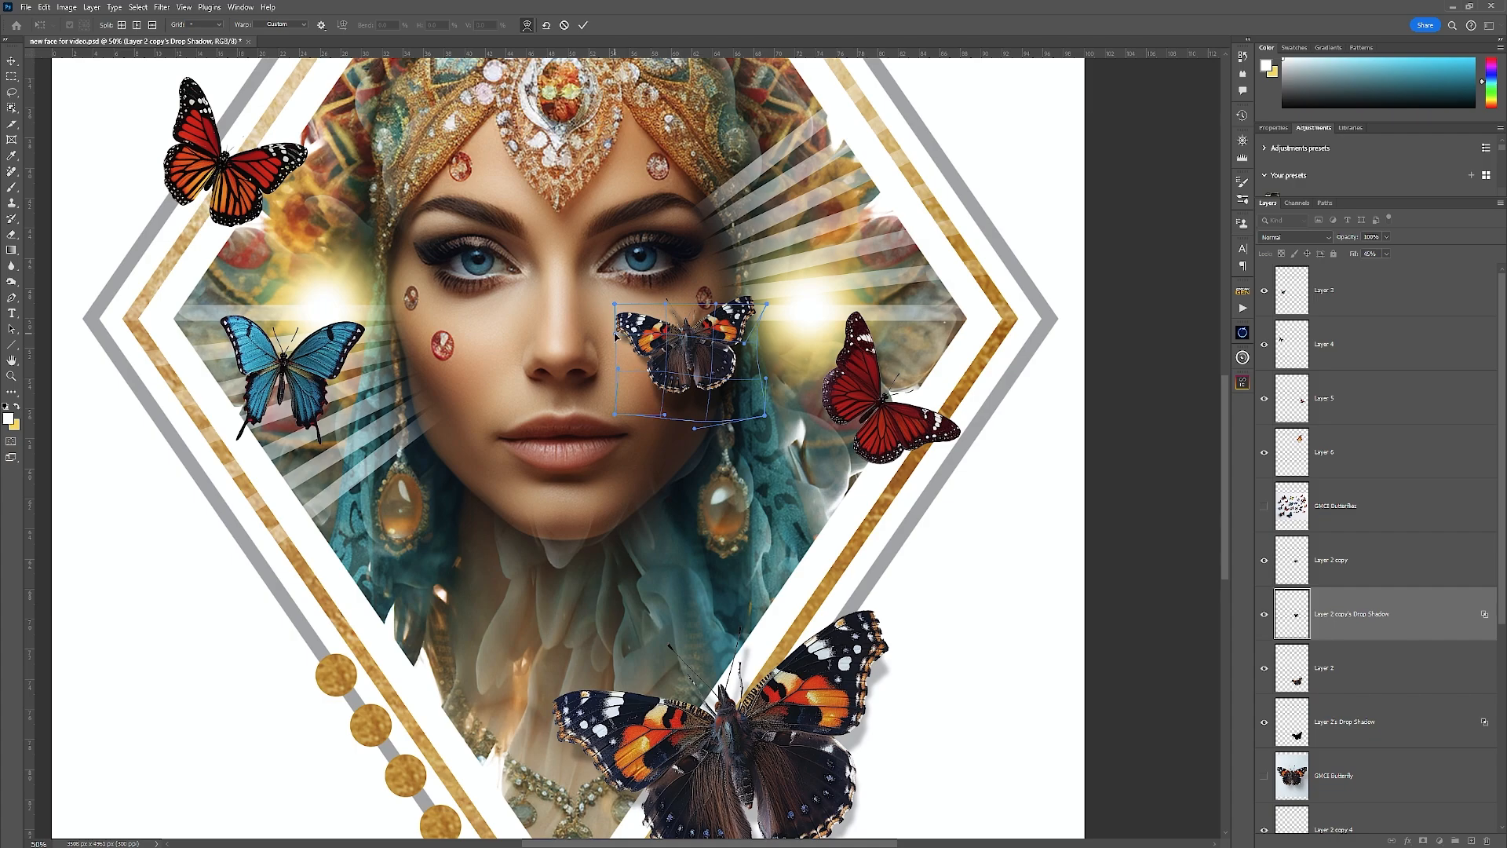
left_click_drag(726, 428, 714, 398)
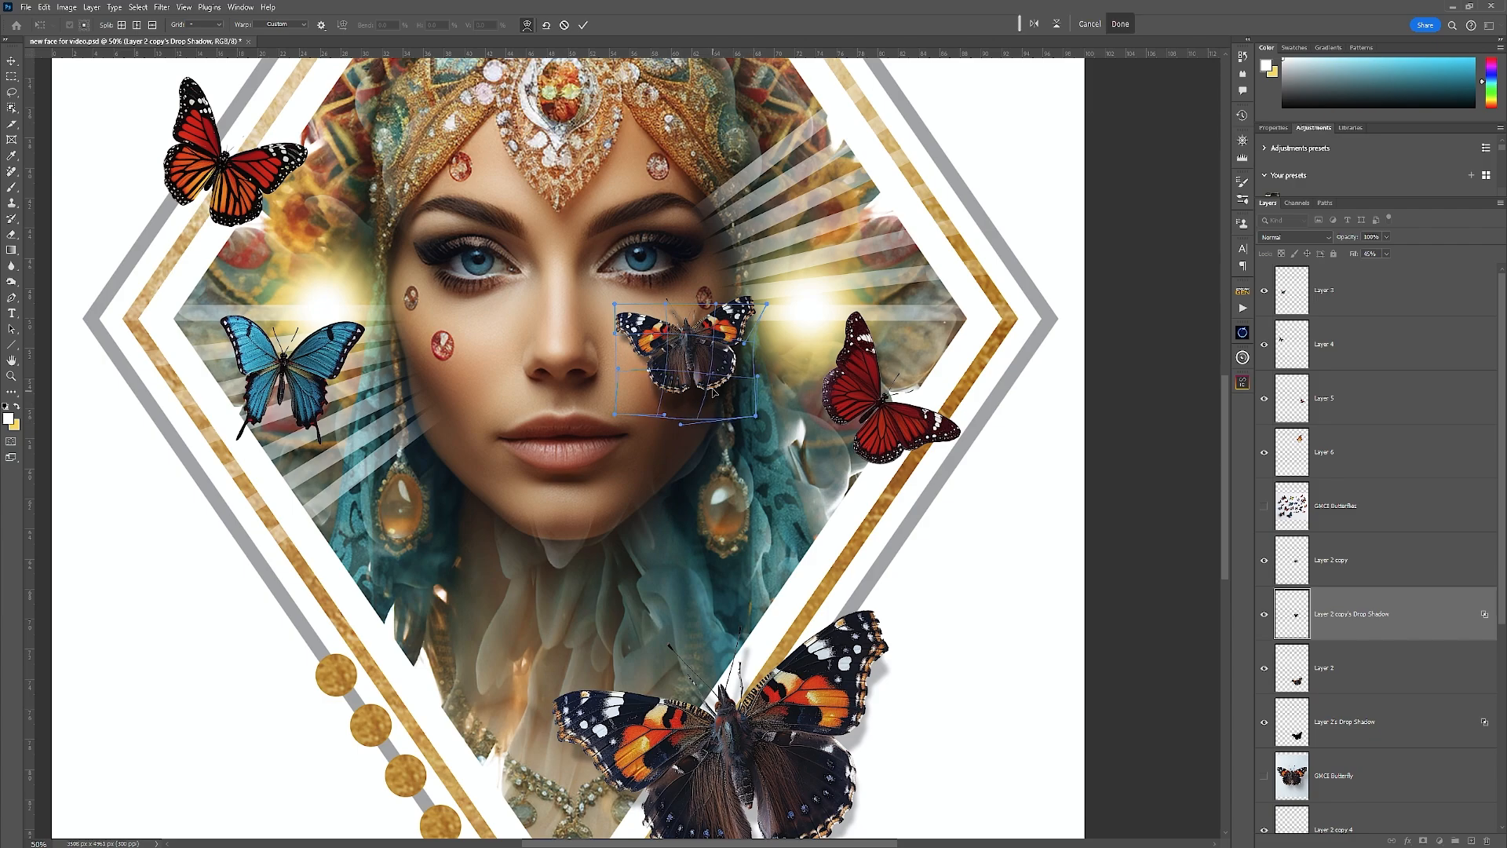
left_click(581, 25)
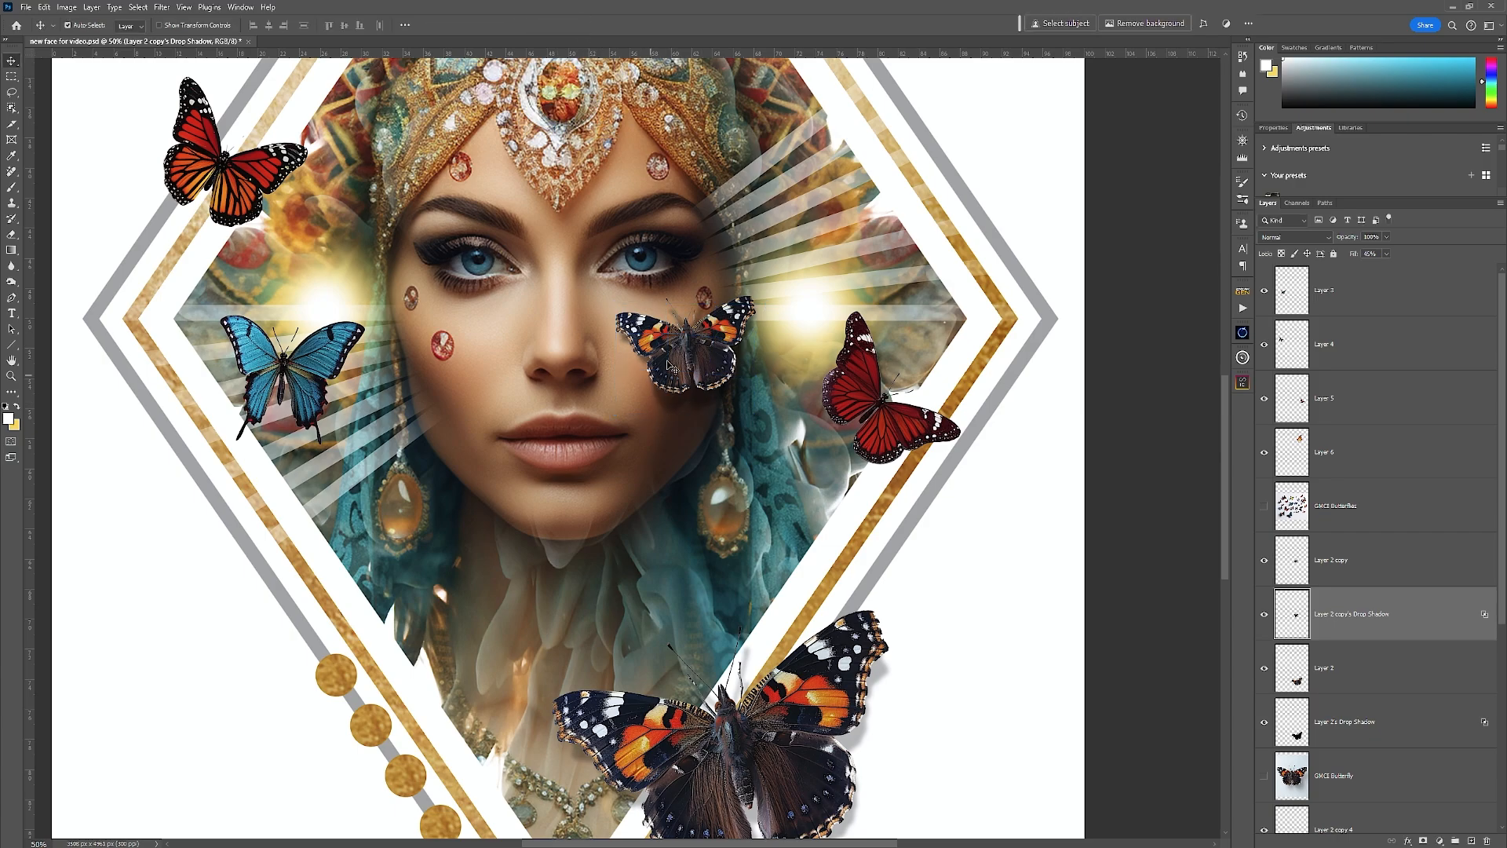
key("e")
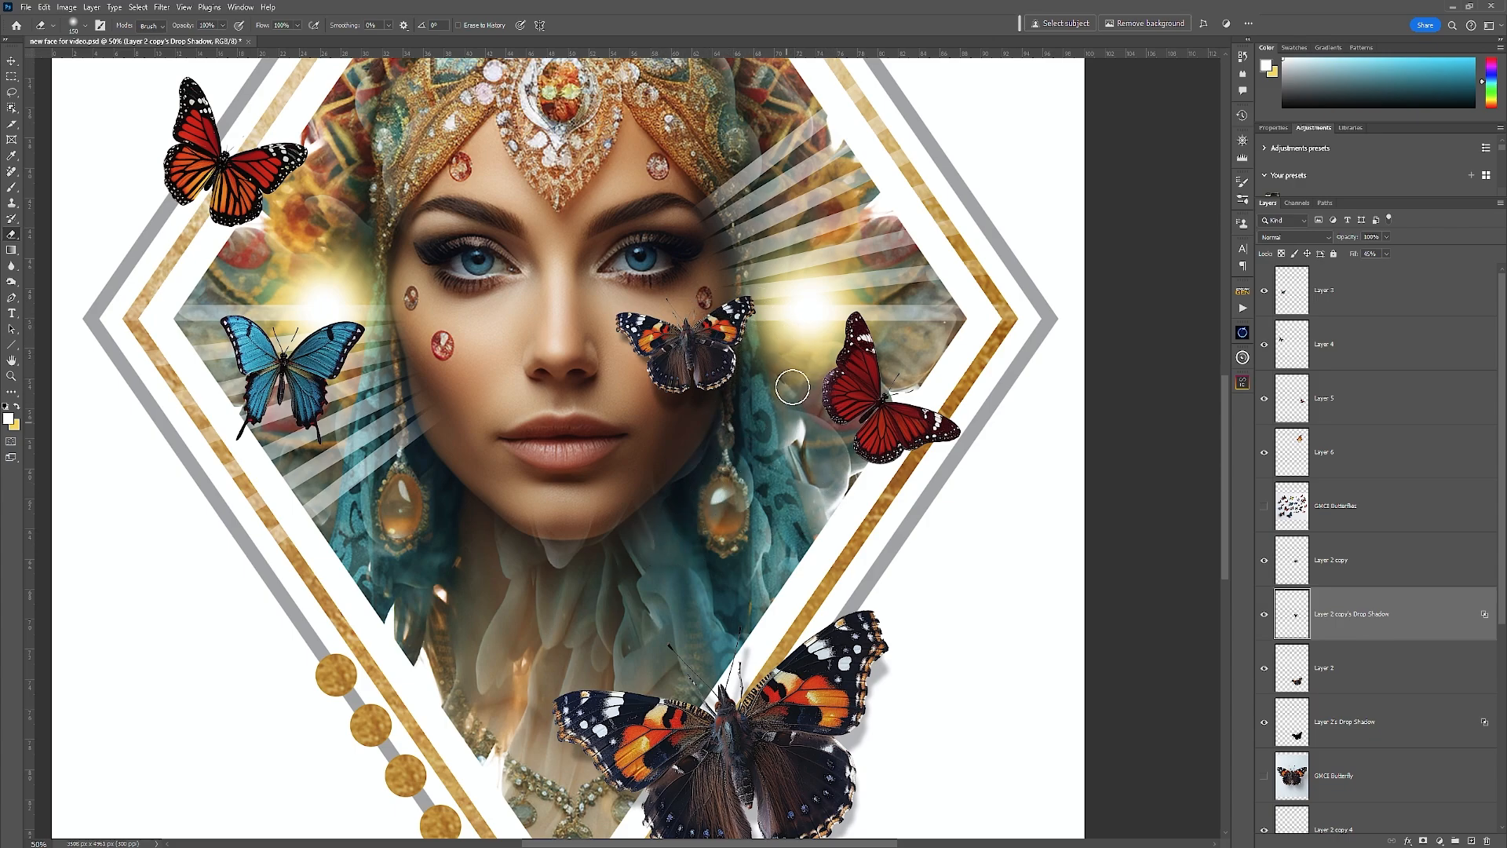
left_click(12, 62)
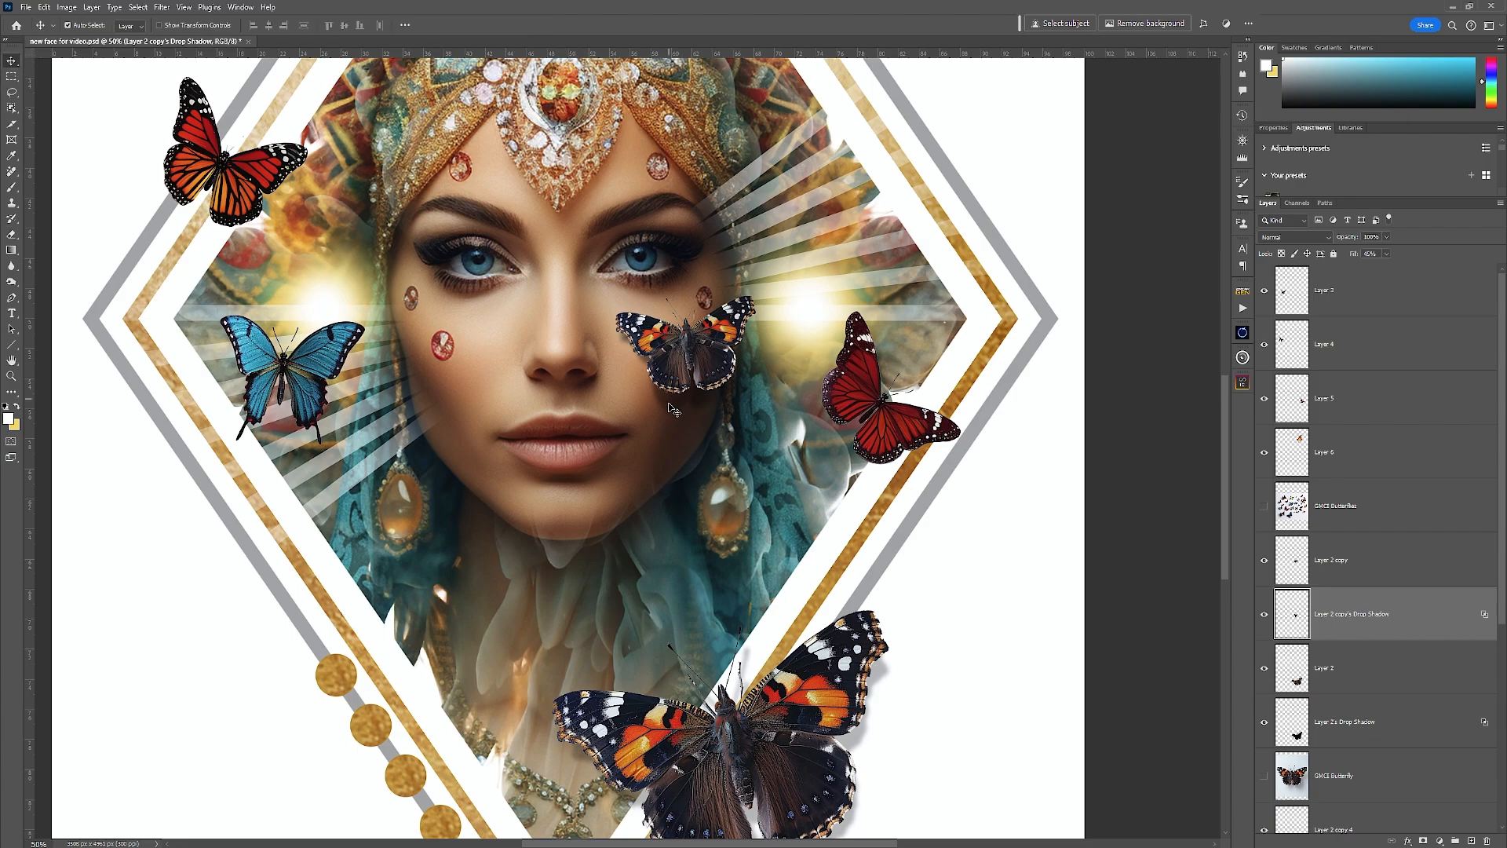
Step: Add a drop shadow to the yellow-orange butterfly on Layer 6 and lower the shadow's opacity
key("ctrl+0")
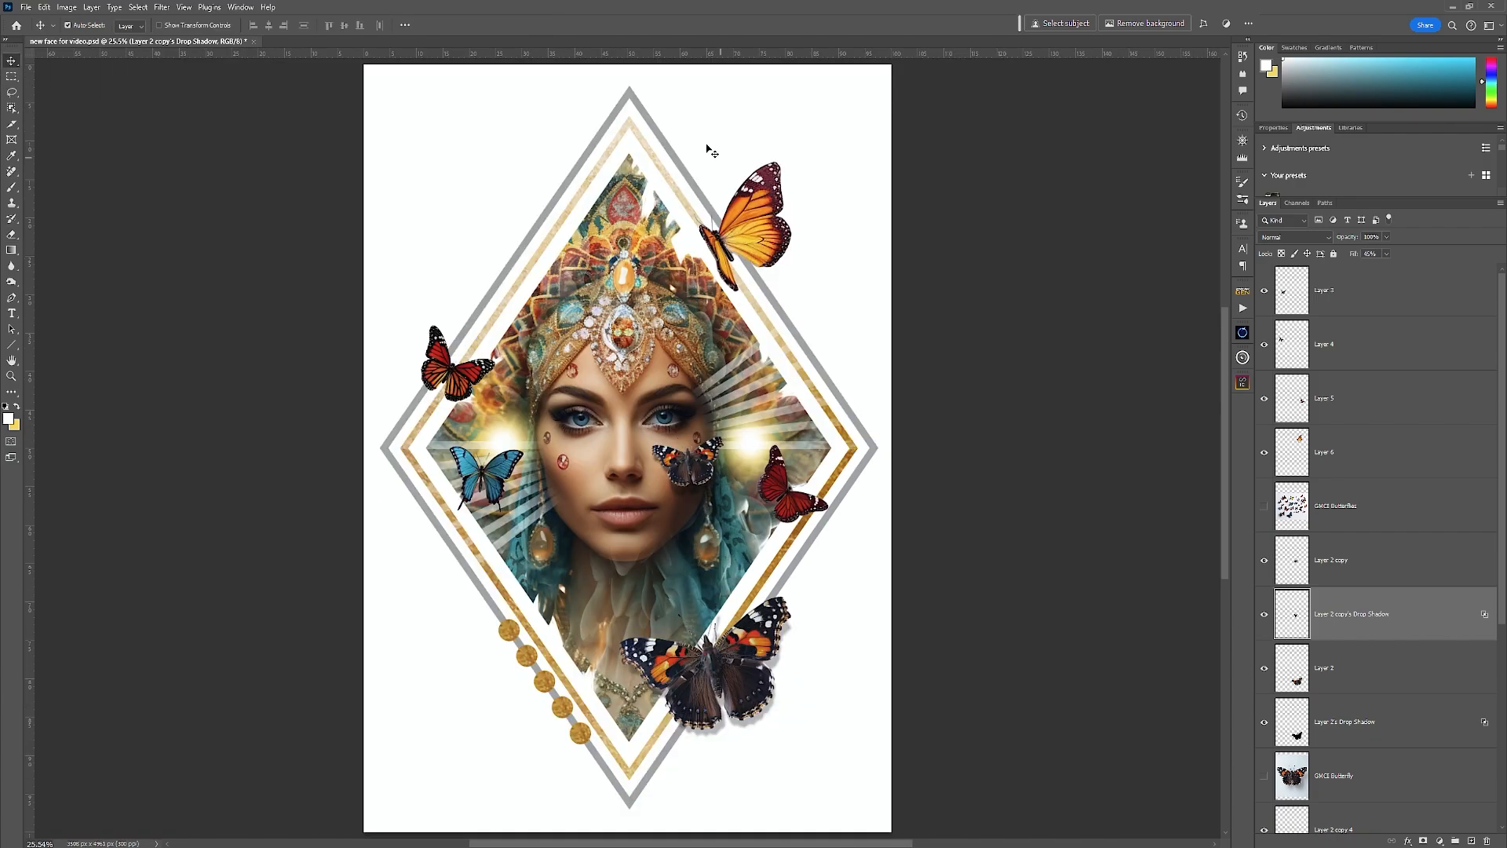
left_click(755, 221)
double_click(1404, 453)
left_click(117, 359)
left_click_drag(292, 194, 273, 195)
left_click(477, 137)
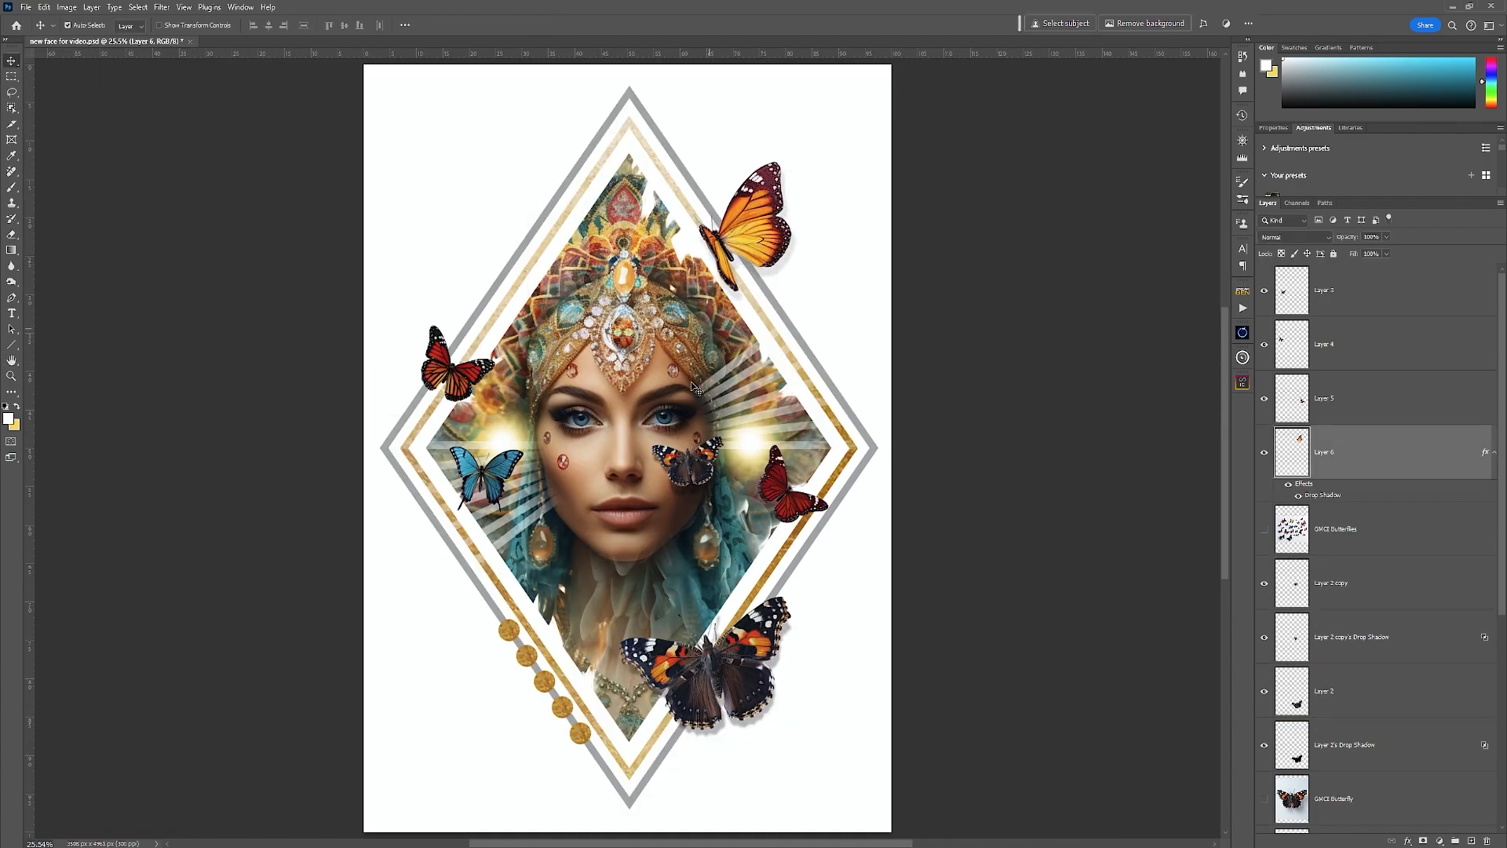
Step: Add a drop shadow to the orange-red monarch on Layer 4 and increase the shadow's distance
double_click(1405, 344)
left_click(78, 358)
left_click_drag(290, 112, 1140, 333)
left_click(952, 579)
left_click_drag(1146, 451, 1154, 451)
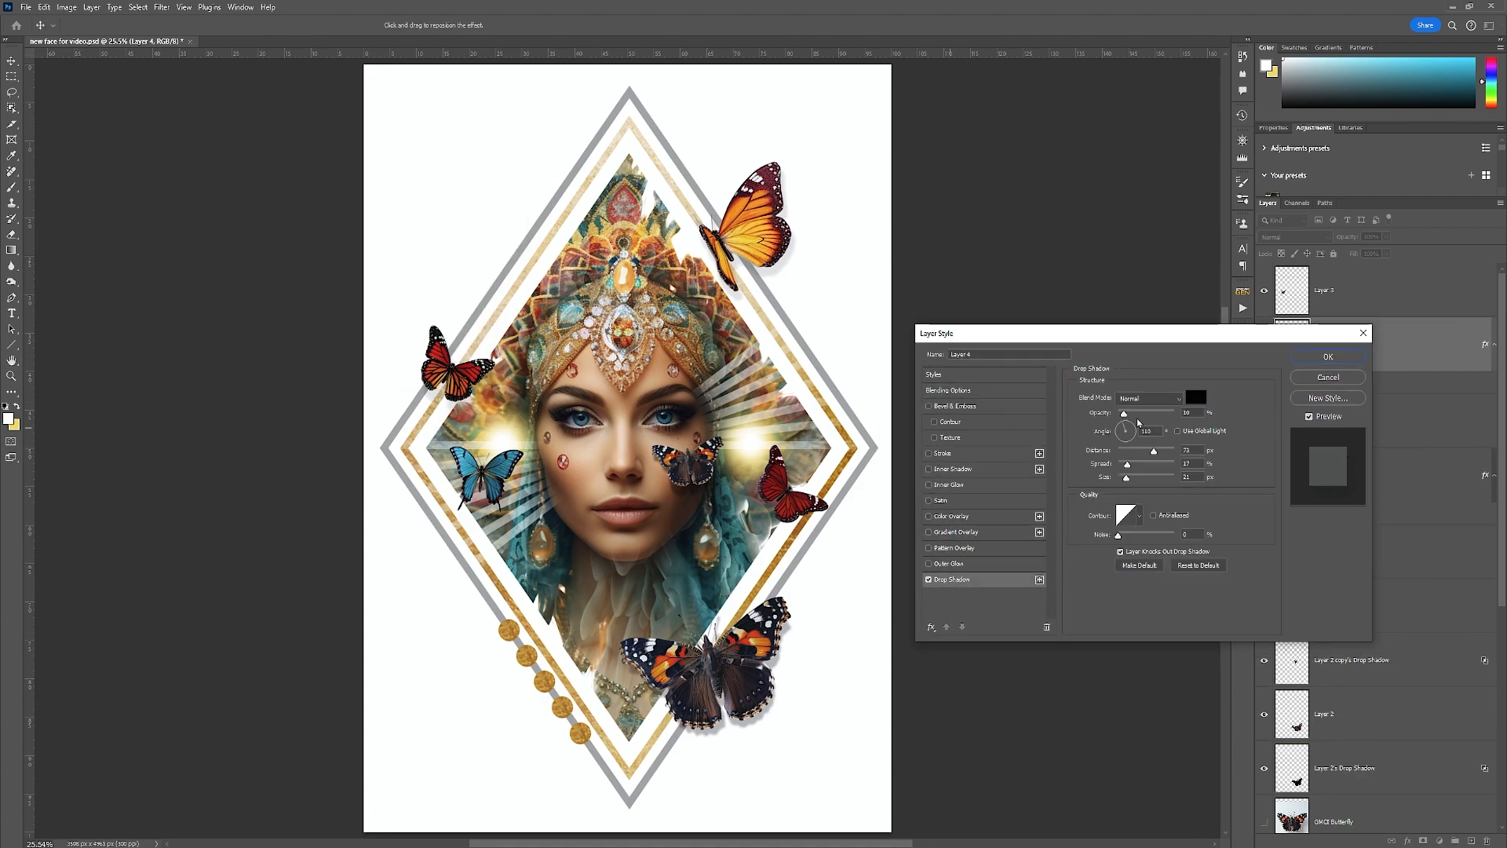
left_click(1328, 356)
Step: Group all the butterfly layers and their shadows, down to GMCI Butterfly, and name the group "butterflies"
scroll(1401, 432, "down", 2)
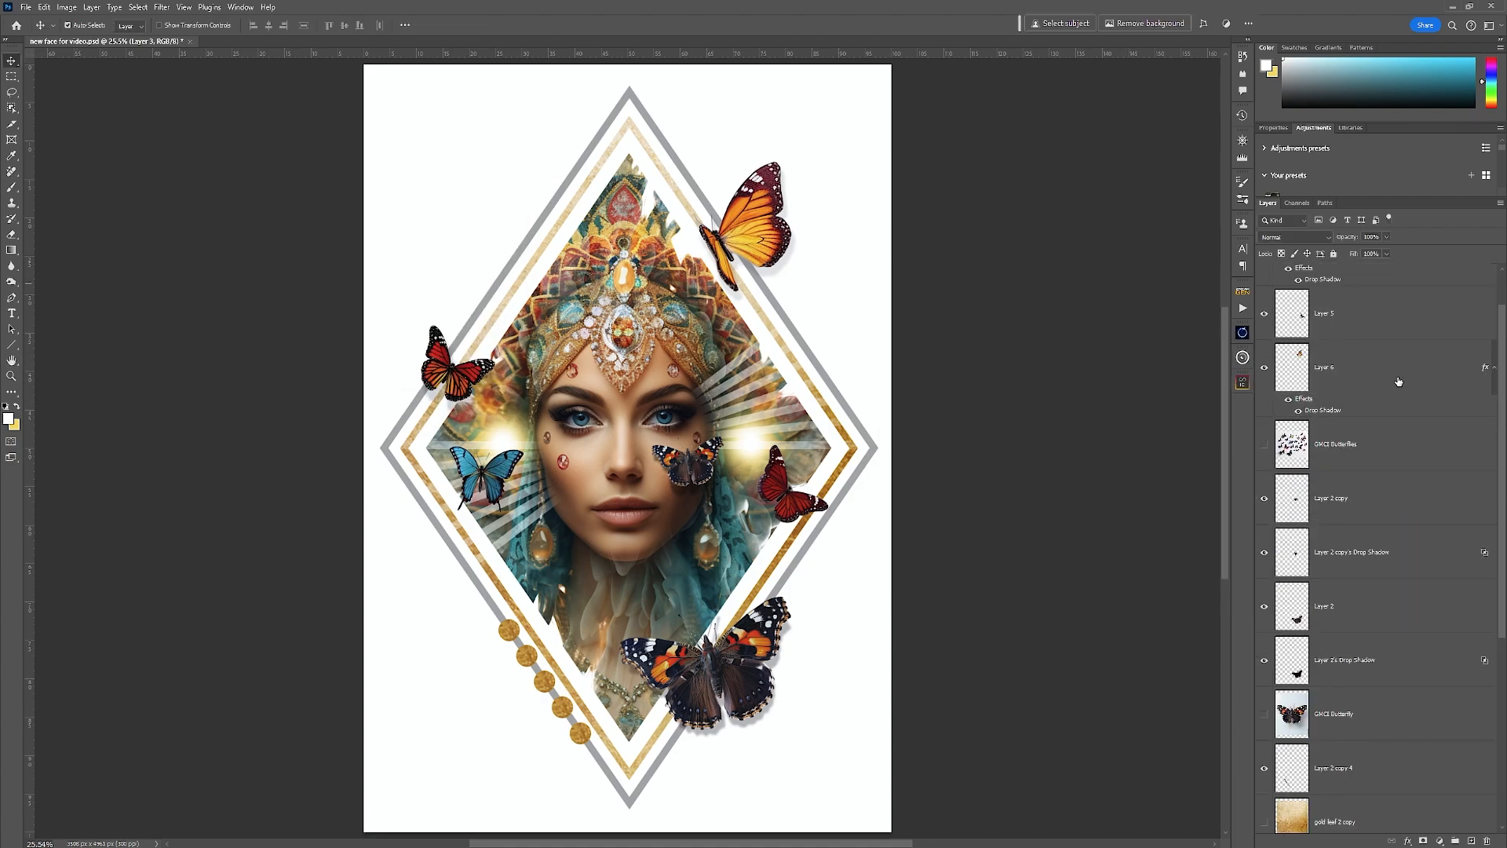
left_click(1399, 714, "shift")
left_click(1455, 839)
double_click(1309, 271)
type("butterflies")
key("Return")
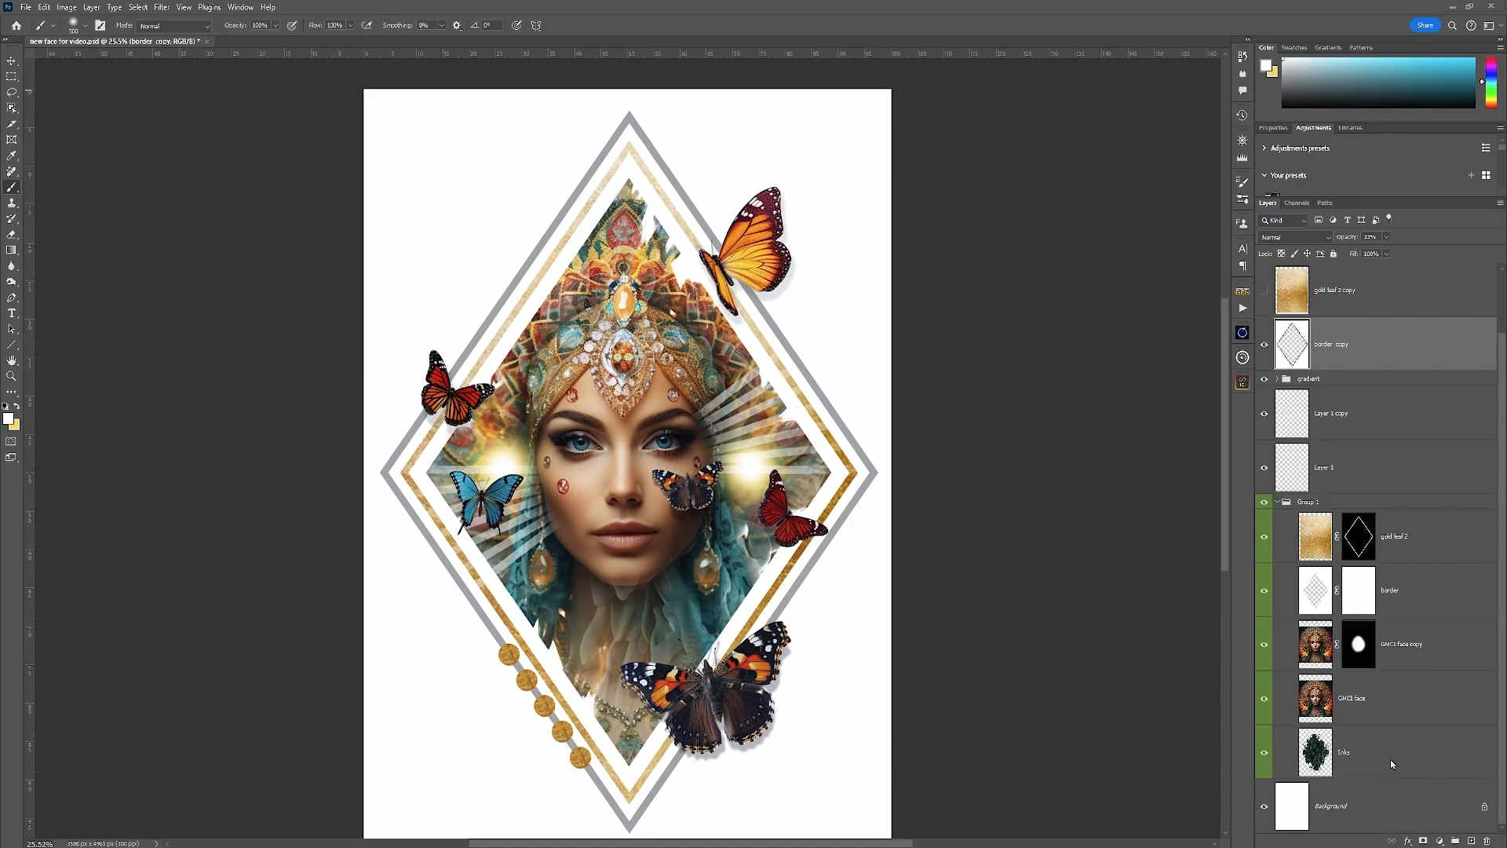
Step: Copy the whole Inks image and paste it above the border copy layer, masked to show only outside the diamond
left_click(1370, 756)
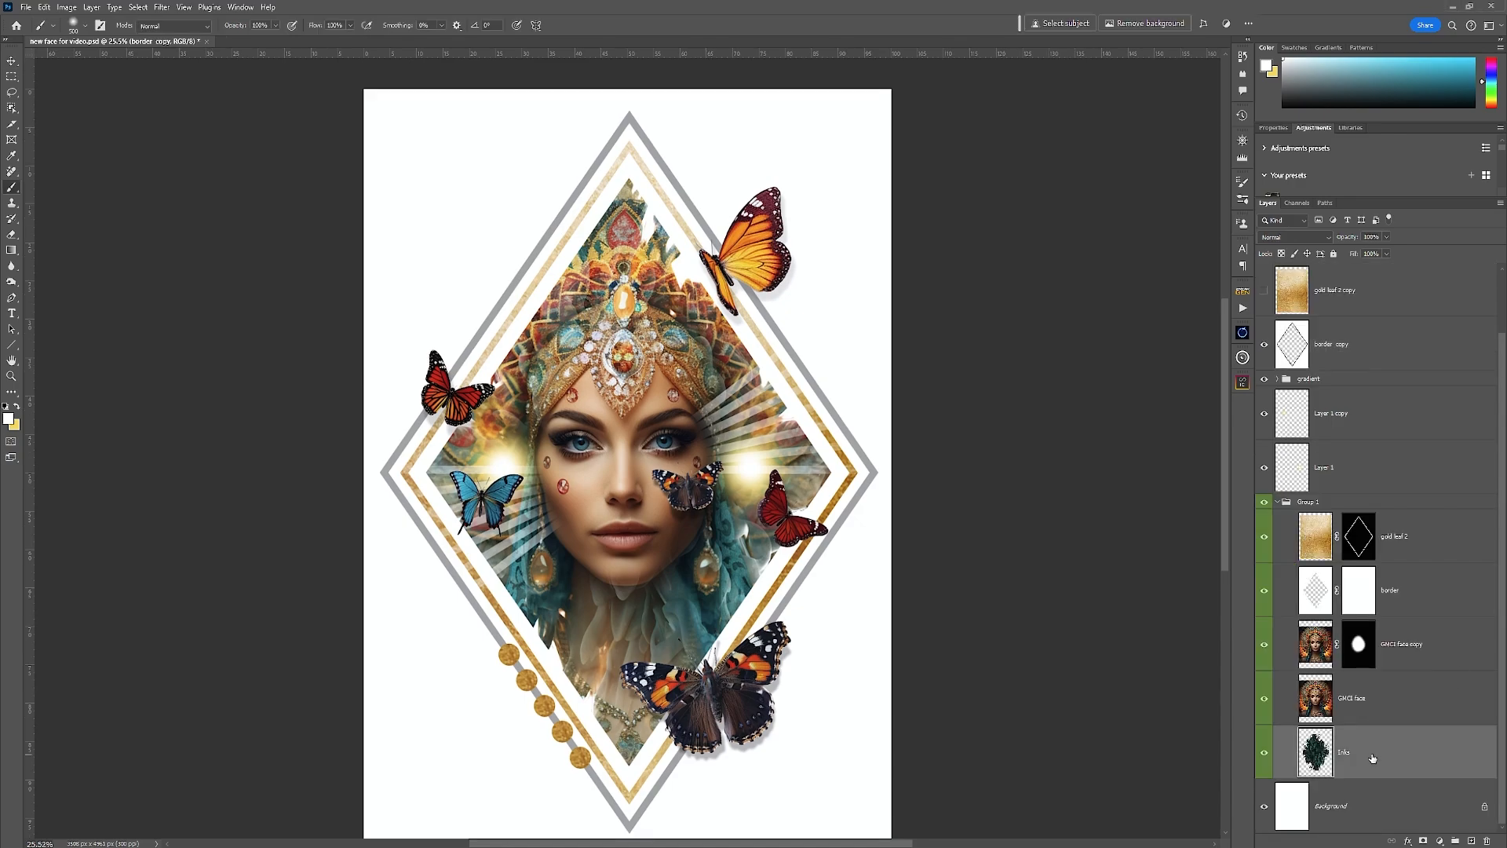
key("ctrl+a")
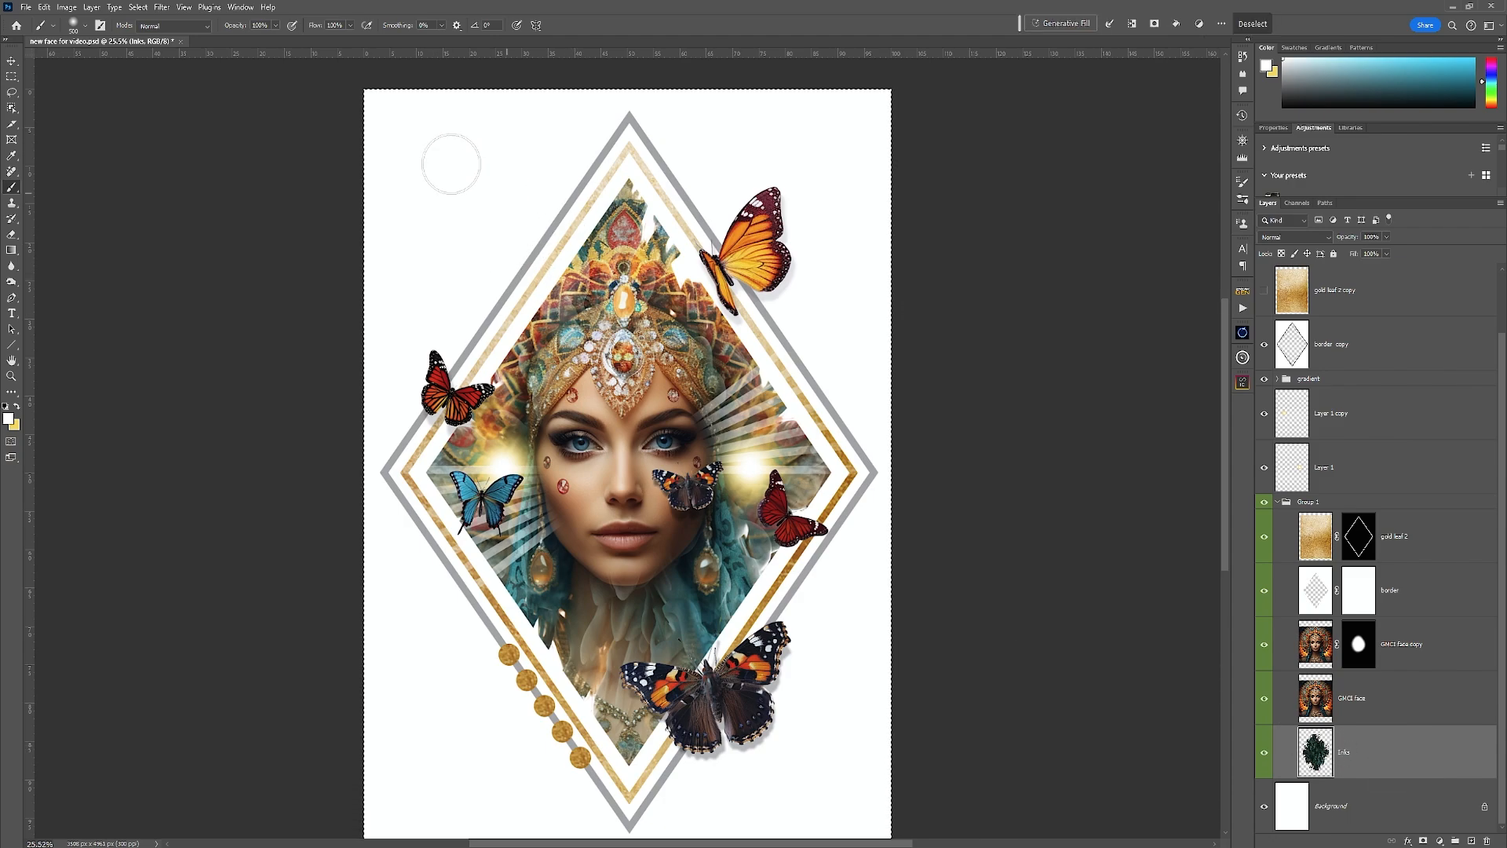
left_click(11, 60)
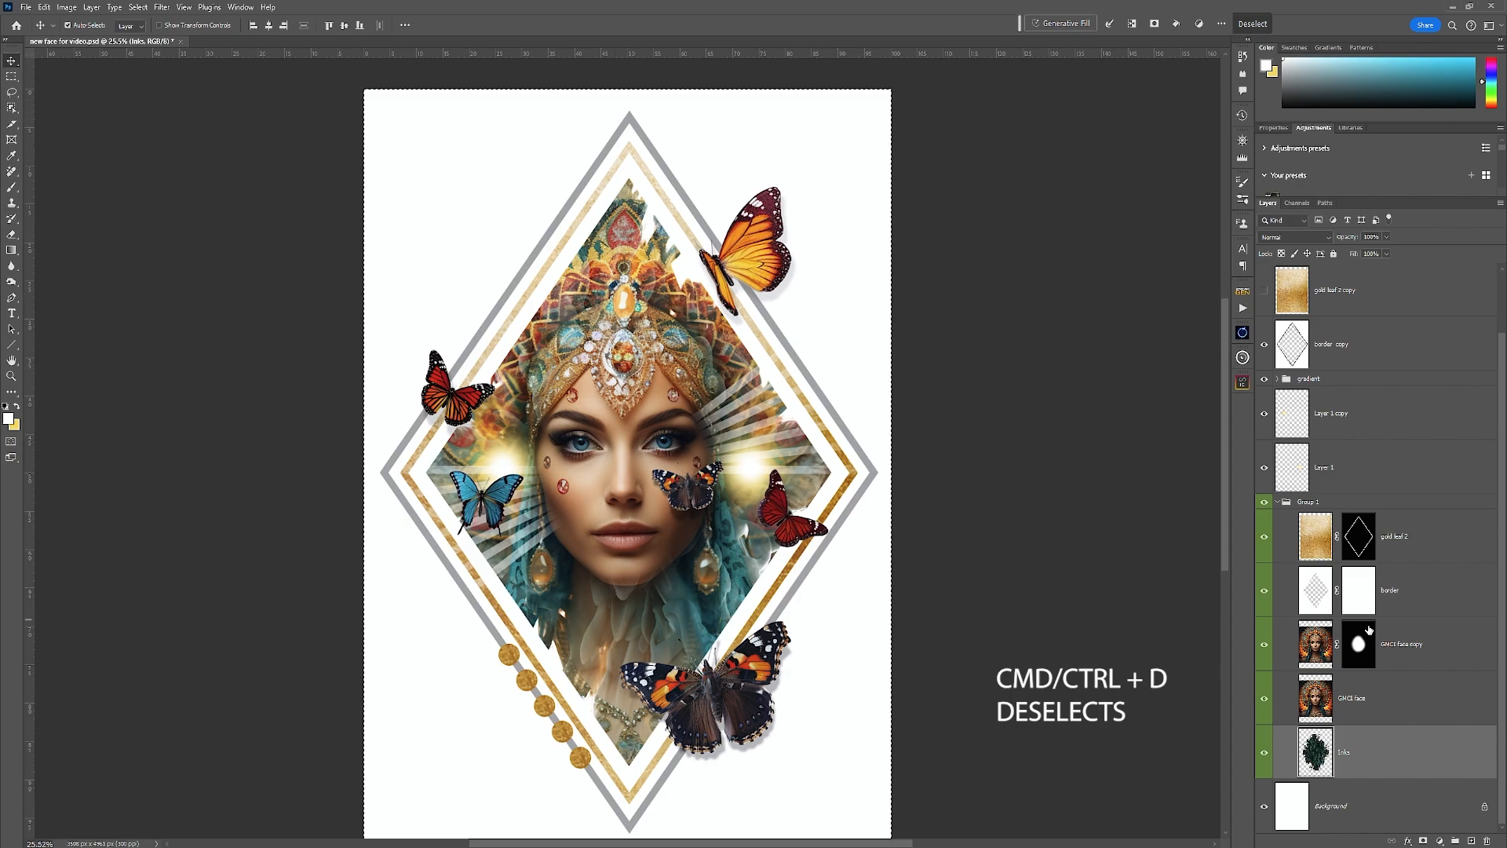
scroll(1287, 430, "up", 2)
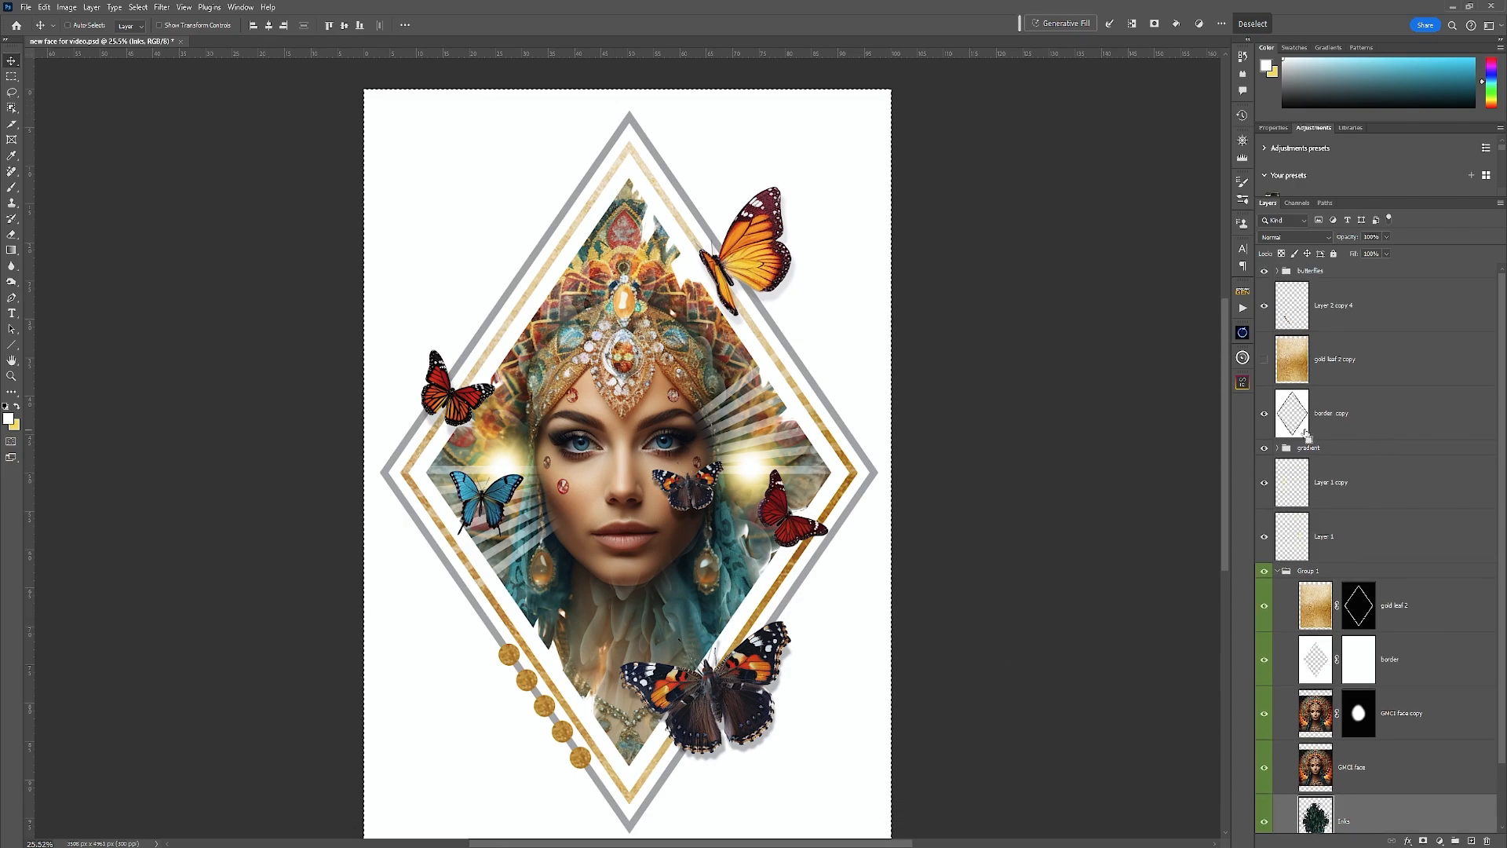
left_click(1290, 424, "ctrl")
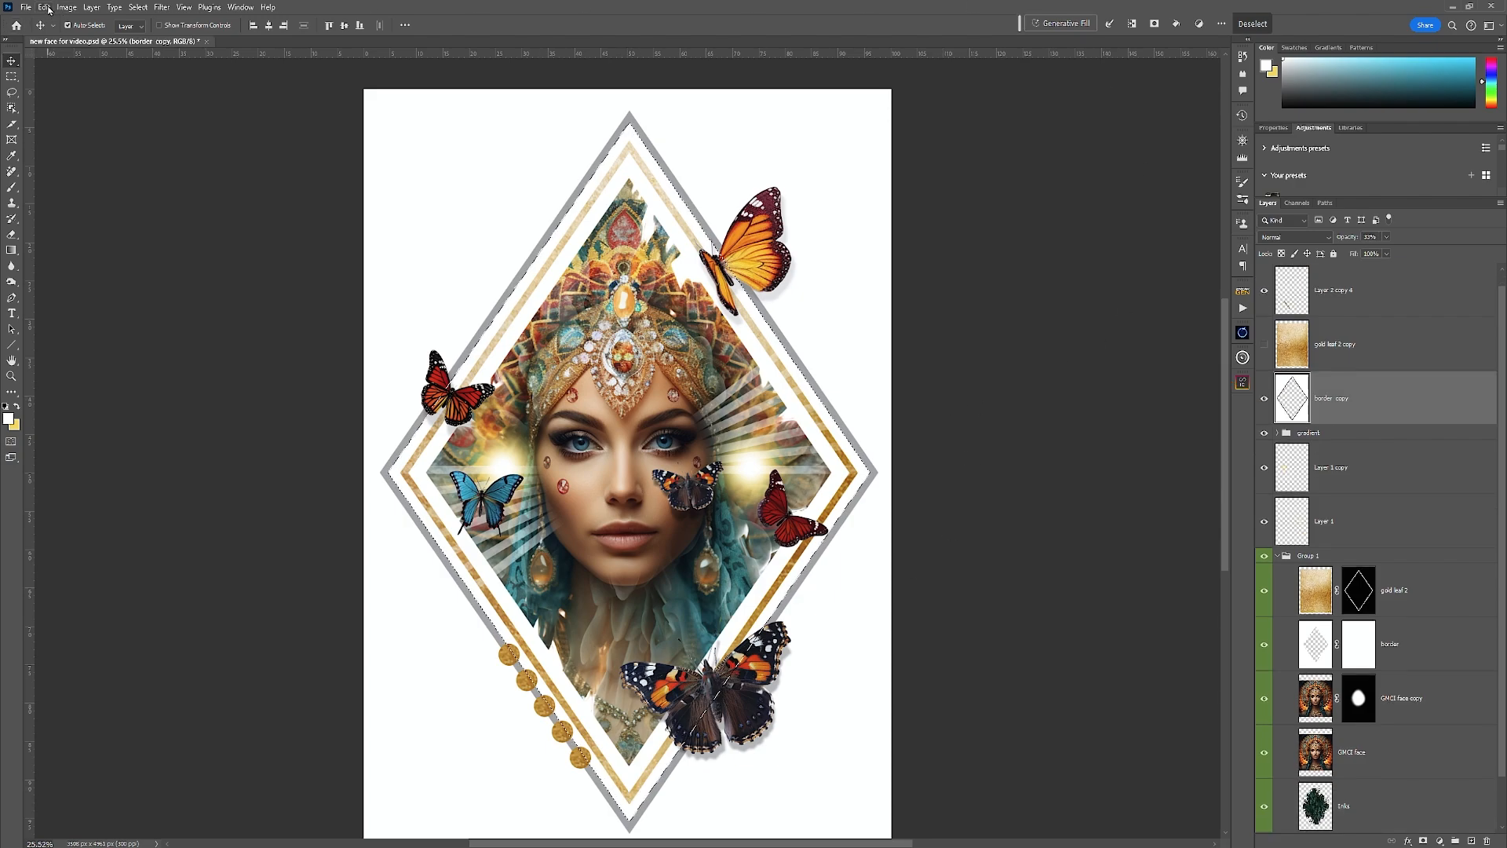
left_click(46, 7)
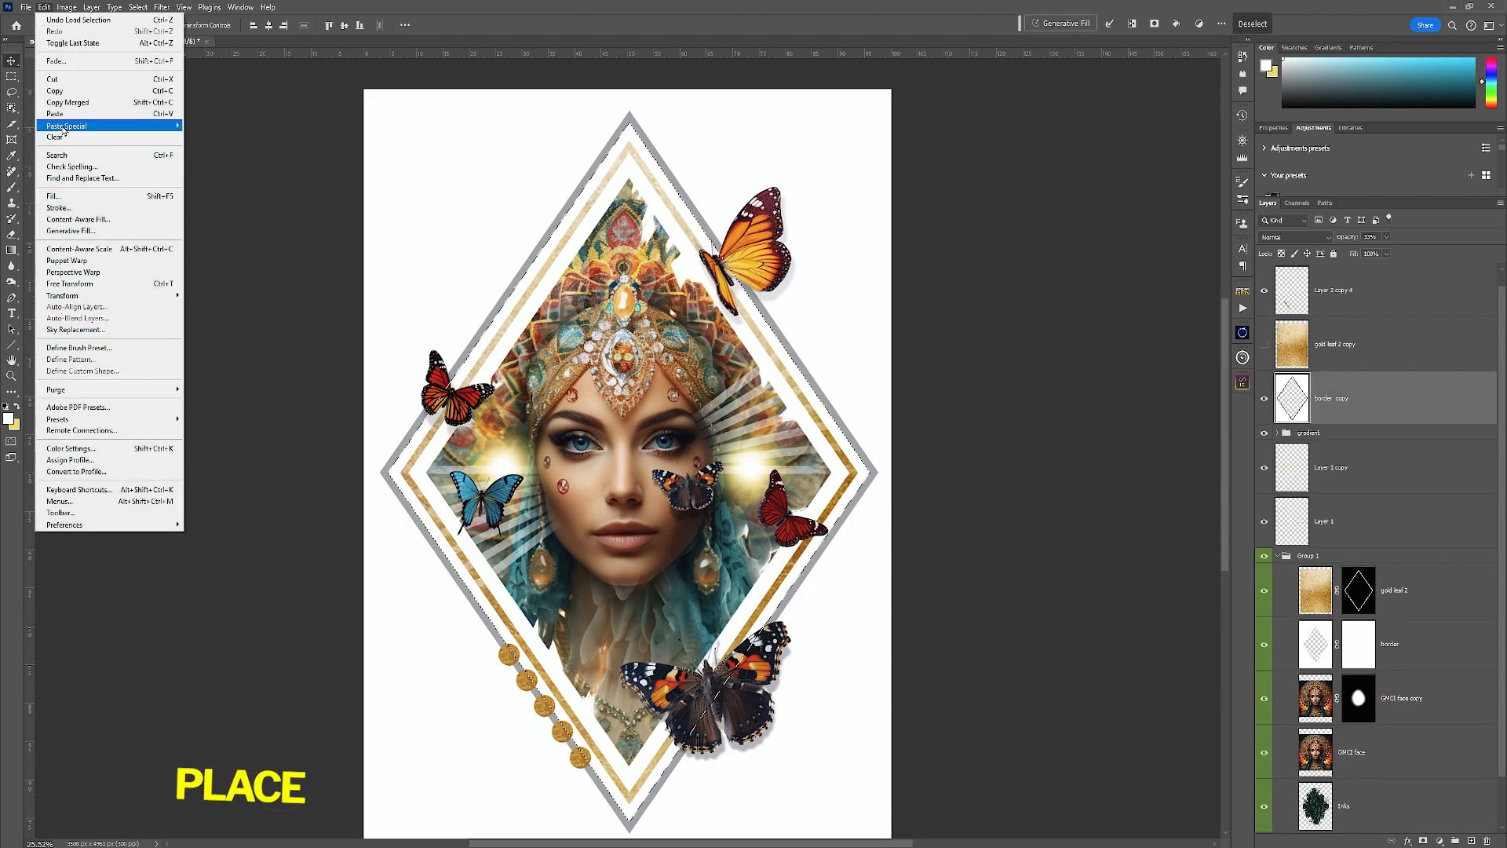
mouse_move(157, 126)
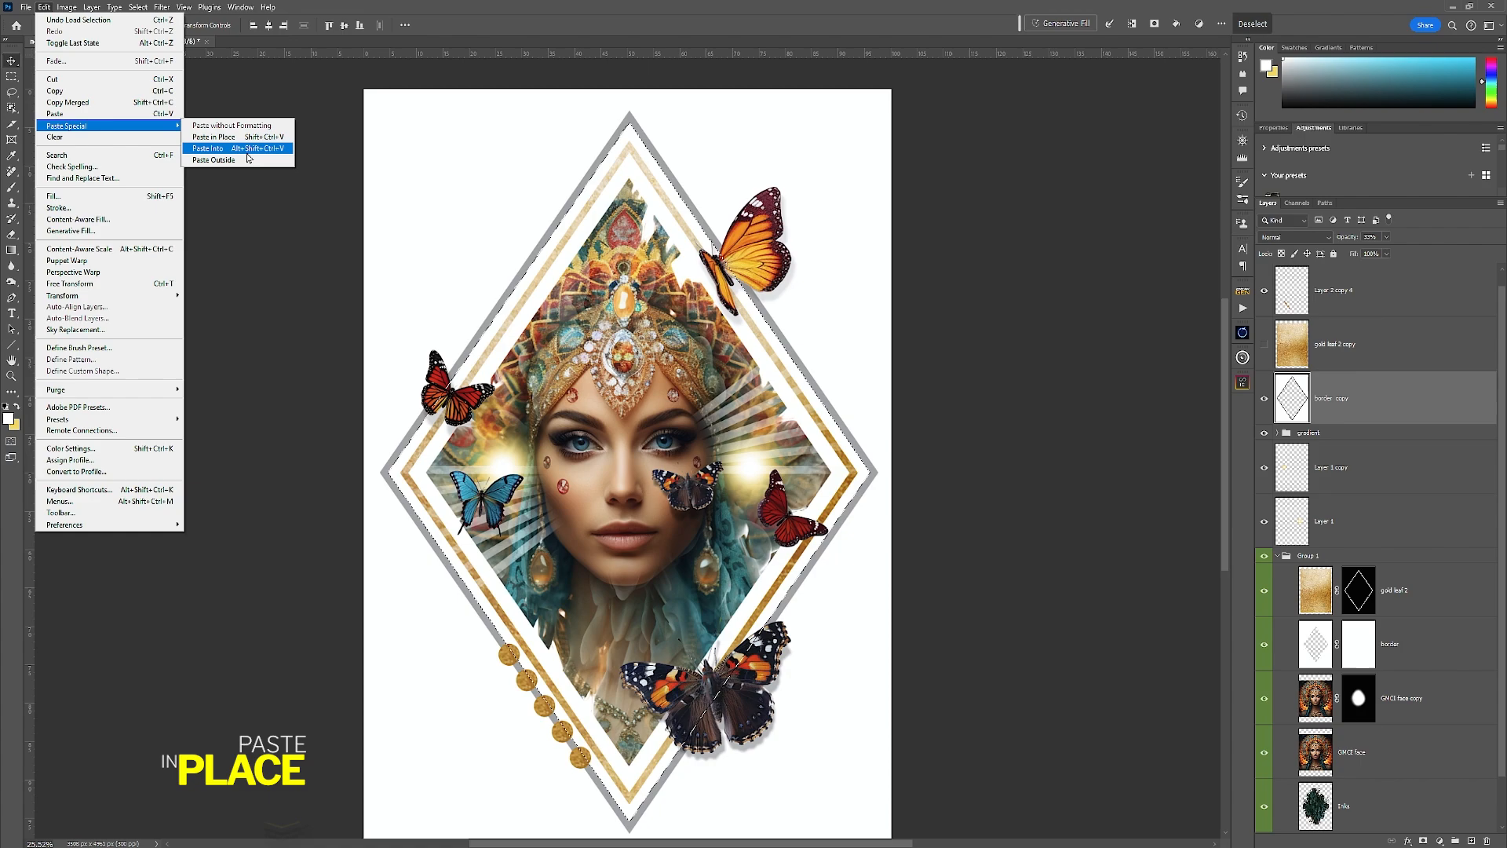
left_click(246, 152)
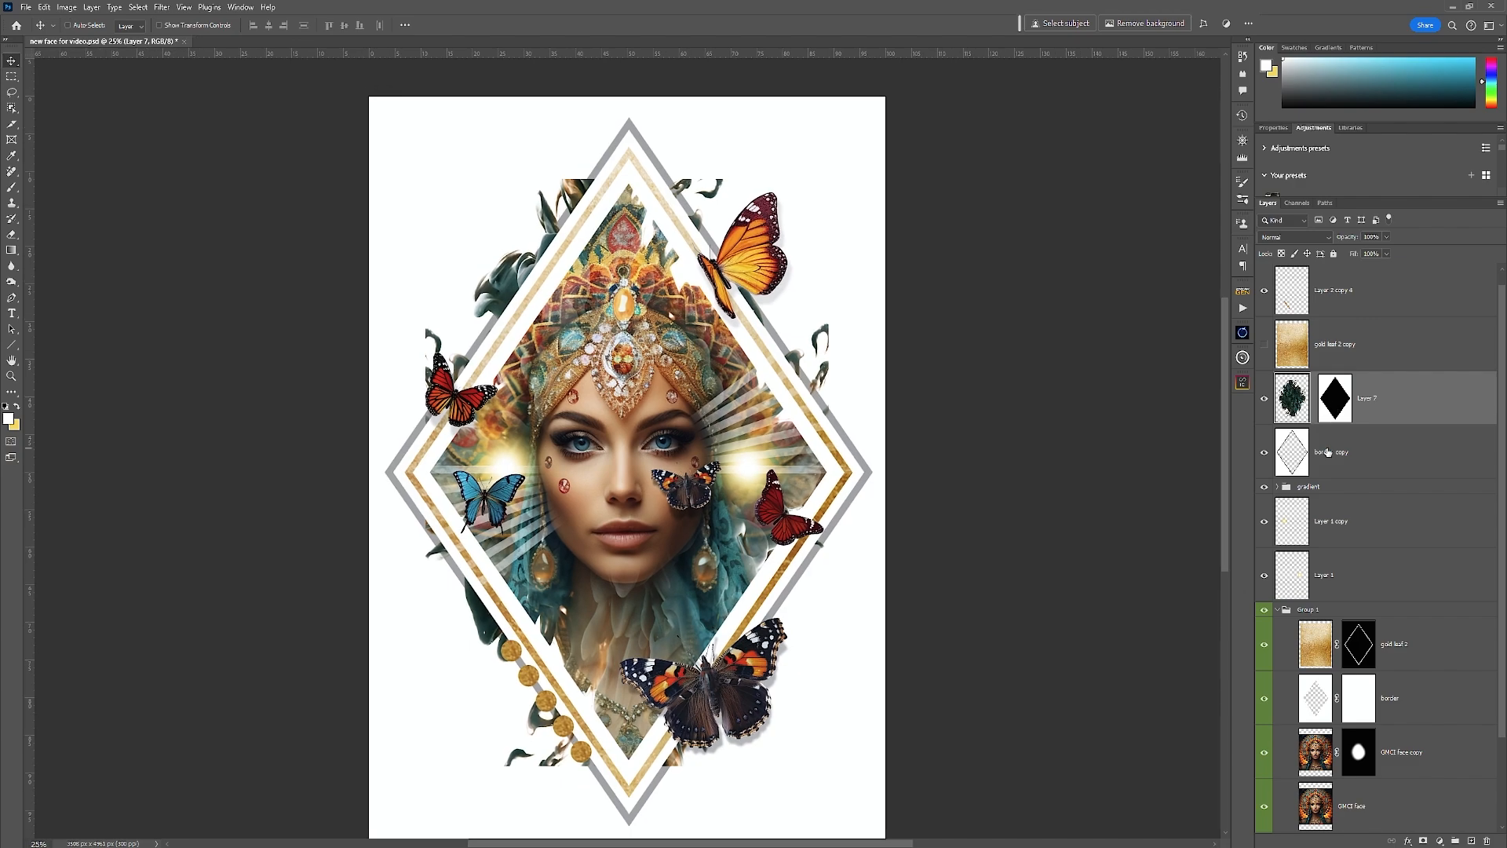
Step: Enlarge the pasted ink artwork on Layer 7 to about 140% so it spreads across the page around the diamond
key("ctrl+minus")
key("ctrl+t")
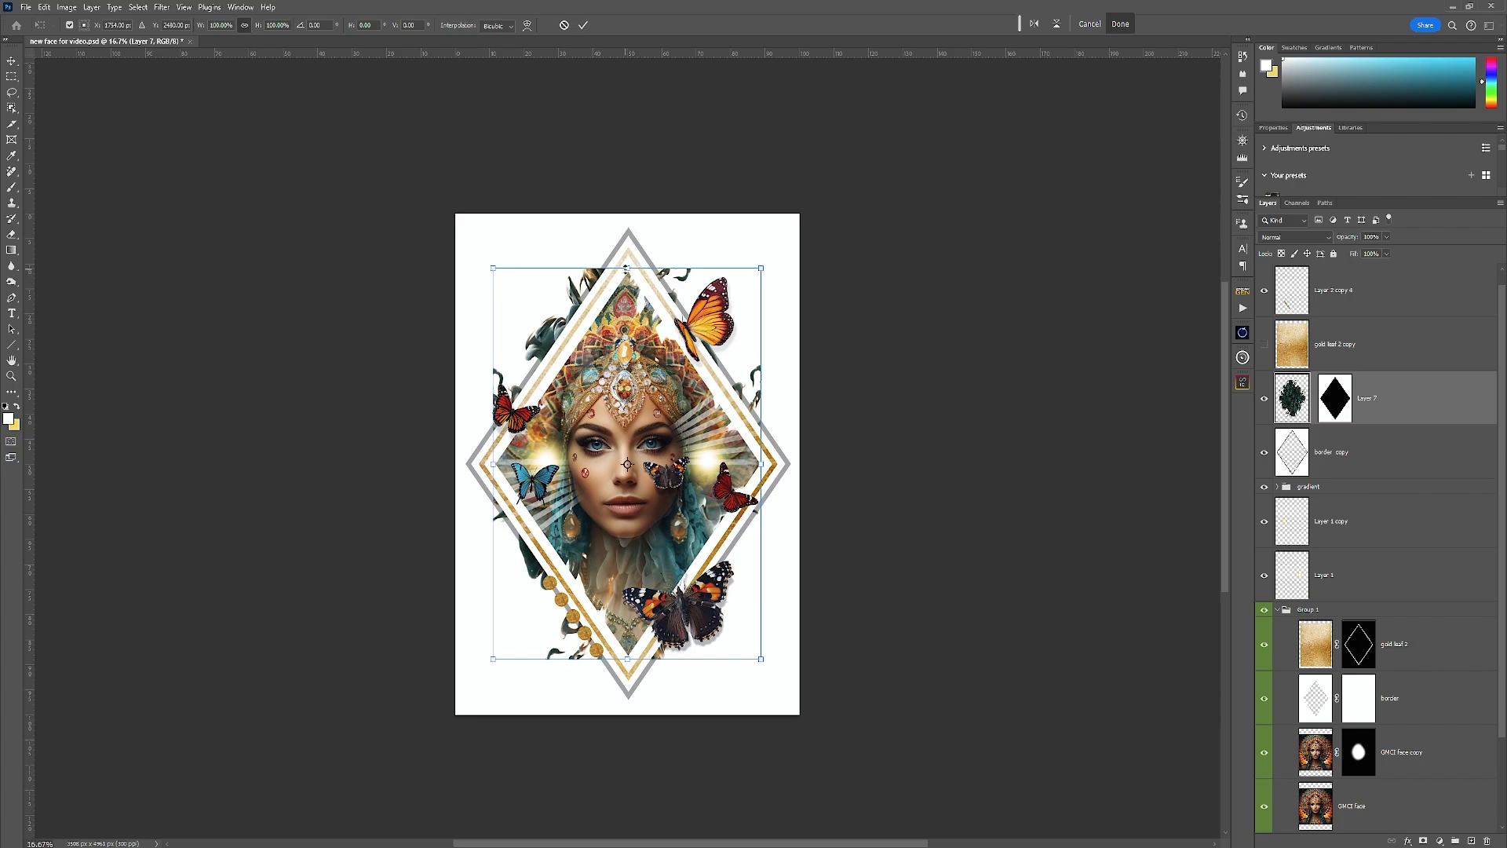
left_click_drag(626, 268, 651, 195)
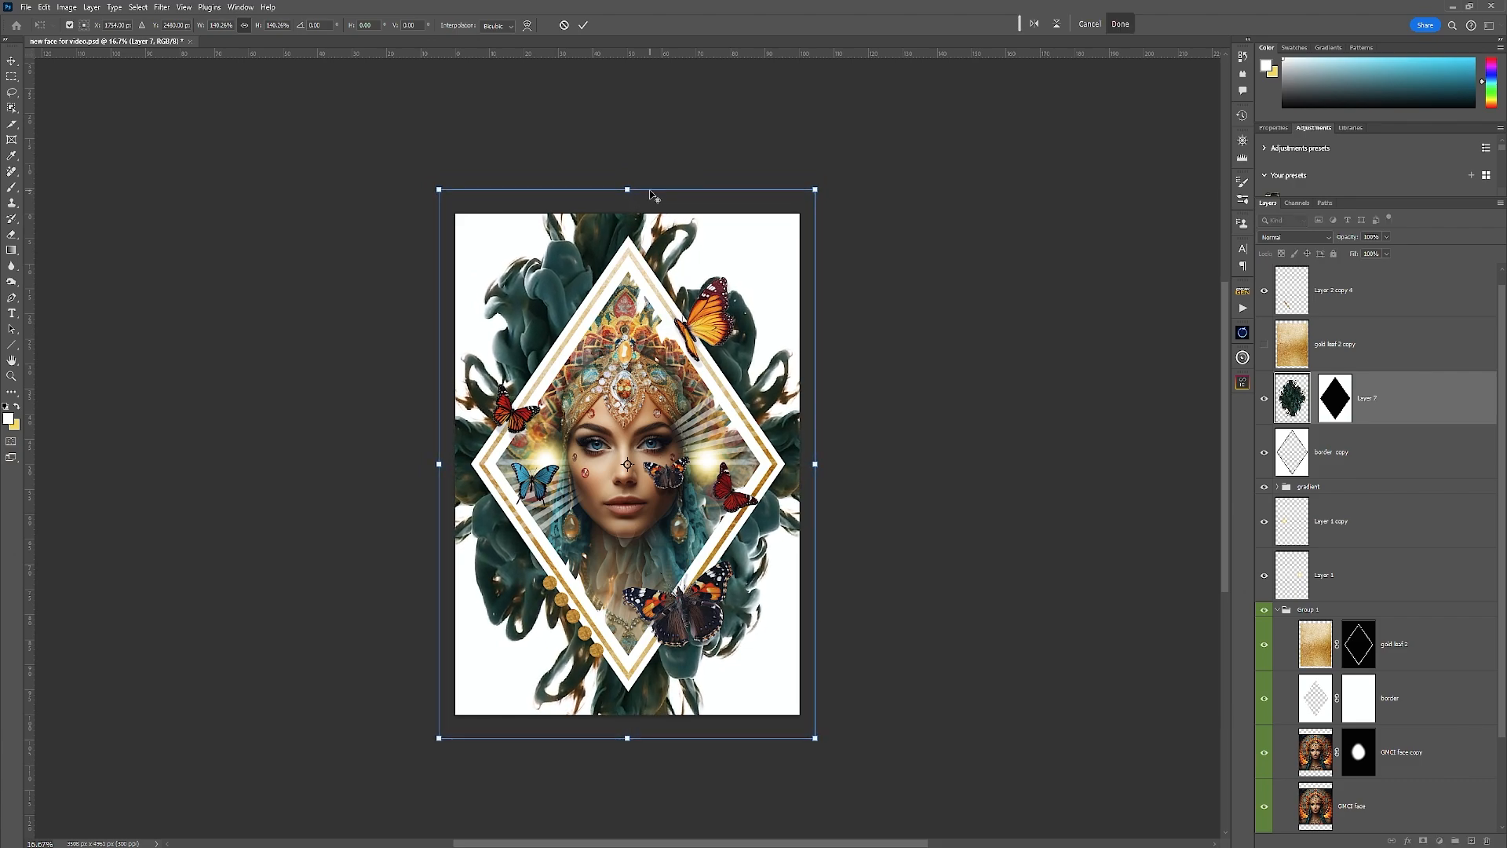
left_click(583, 25)
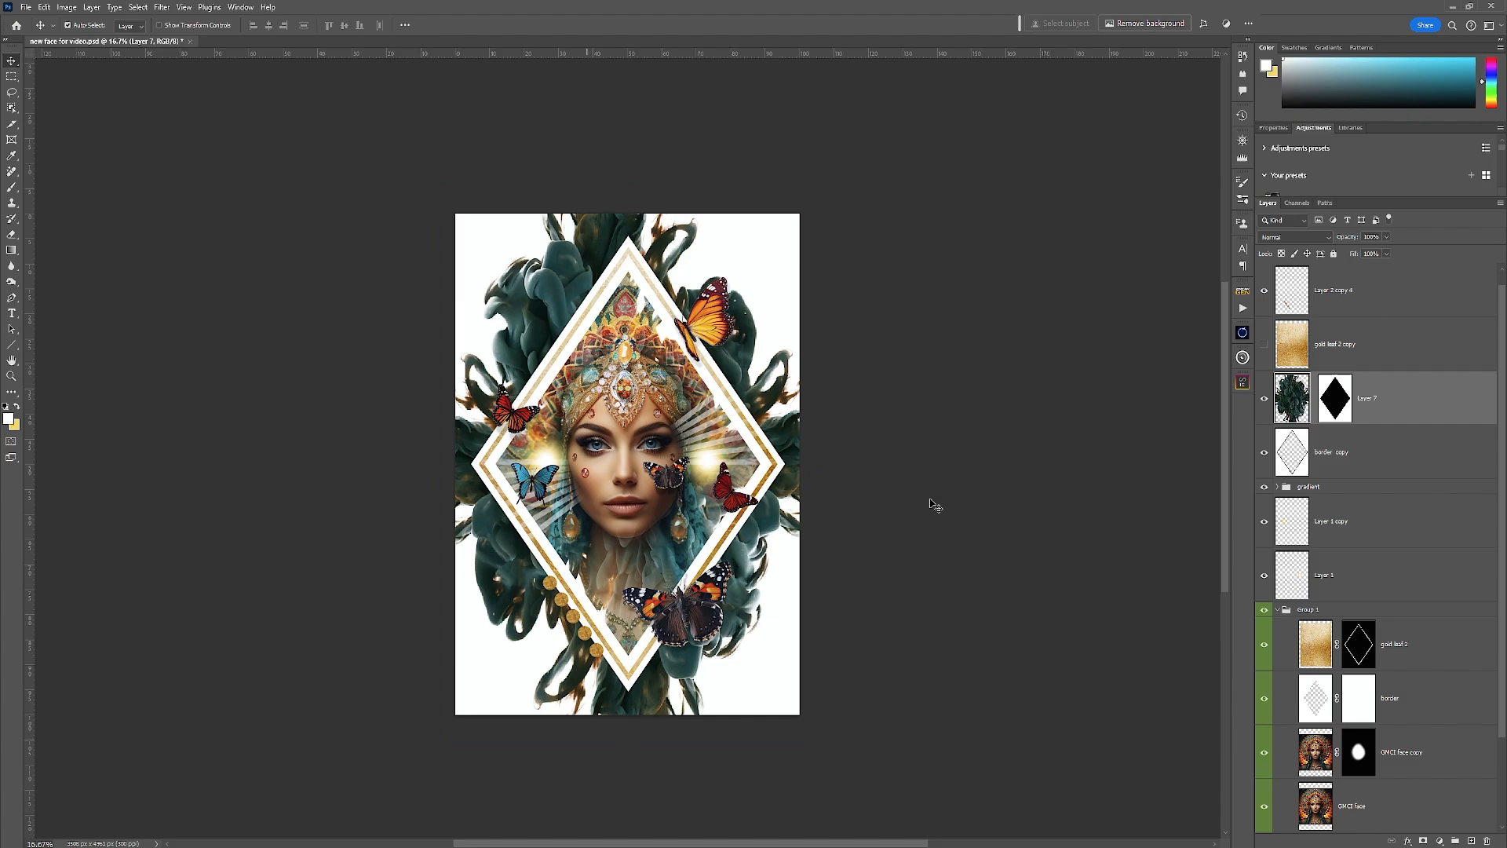
Step: Add a Hue/Saturation adjustment above Layer 7, clip it to the ink layer, and shift the hue until the ink is blue
key("ctrl+plus")
key("ctrl+plus")
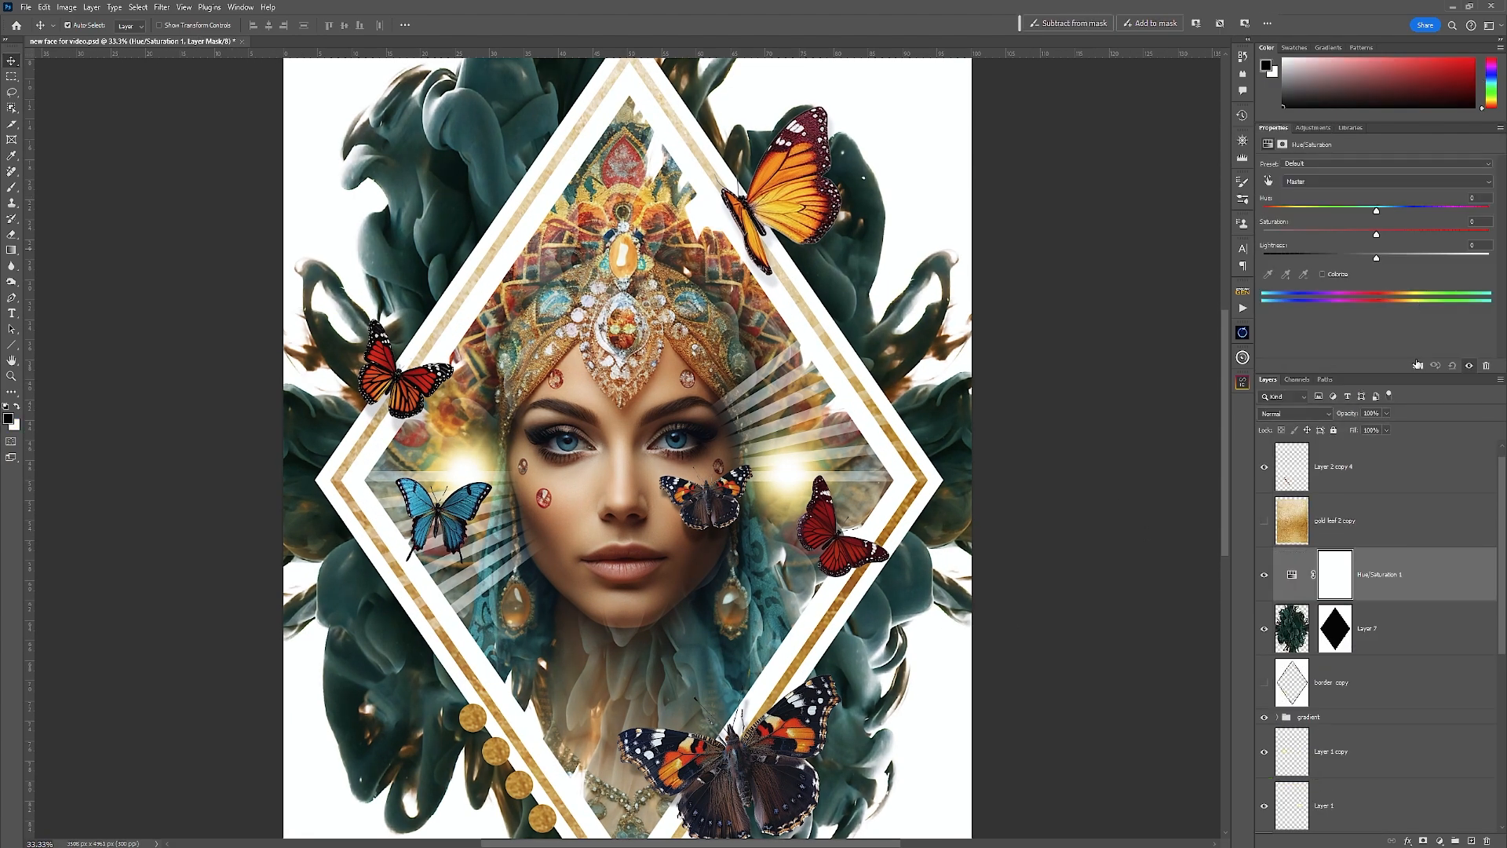
mouse_move(1374, 209)
left_mouse_down()
mouse_move(1457, 212)
mouse_move(1385, 211)
left_mouse_up()
key("ctrl+0")
left_click(1315, 575)
left_click(1292, 628)
left_click(1386, 413)
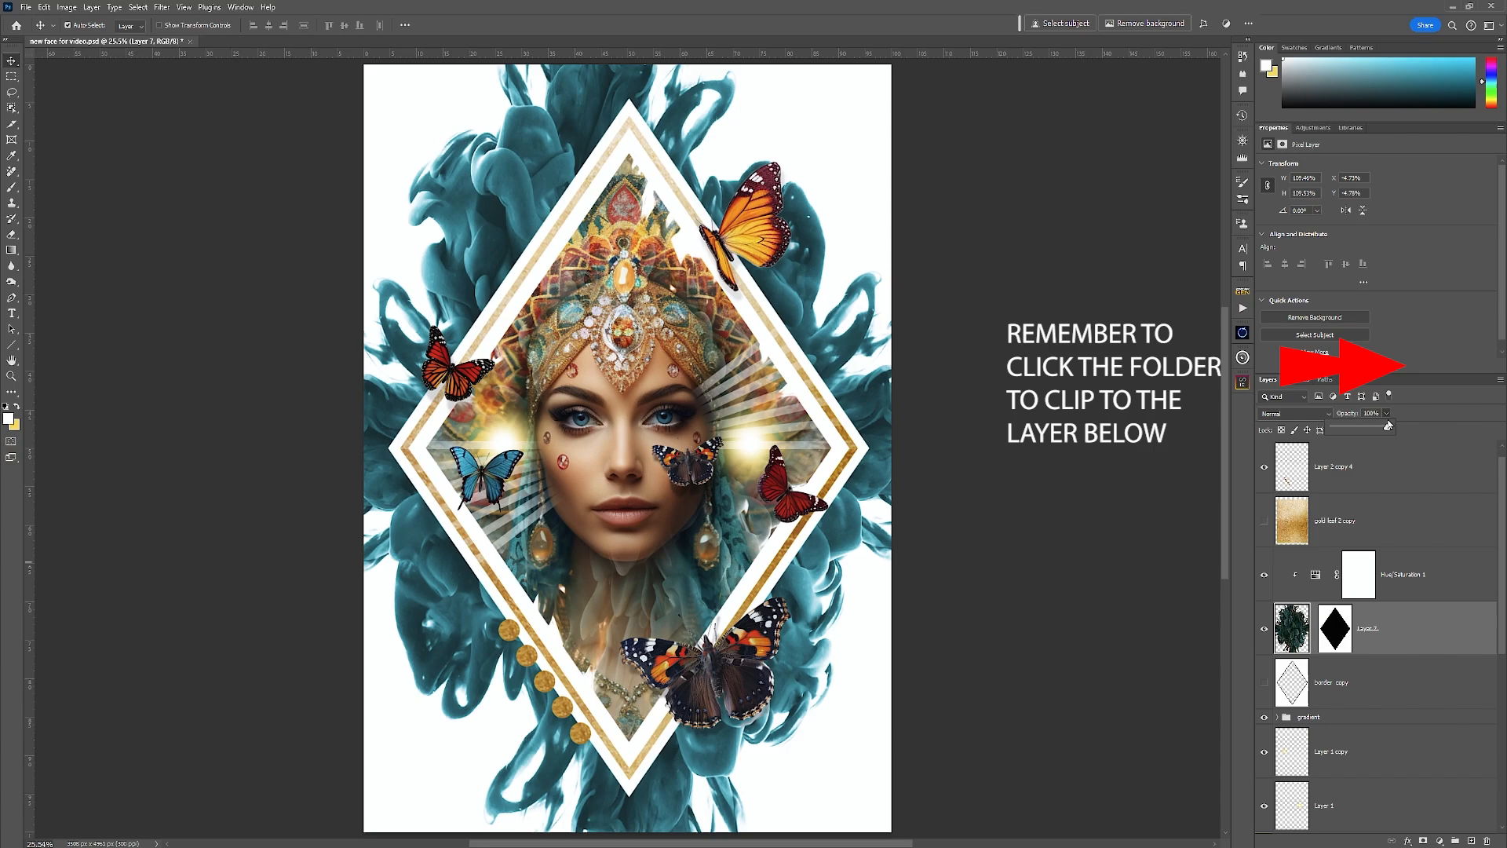
left_click_drag(1387, 424, 1389, 426)
left_click(1334, 637)
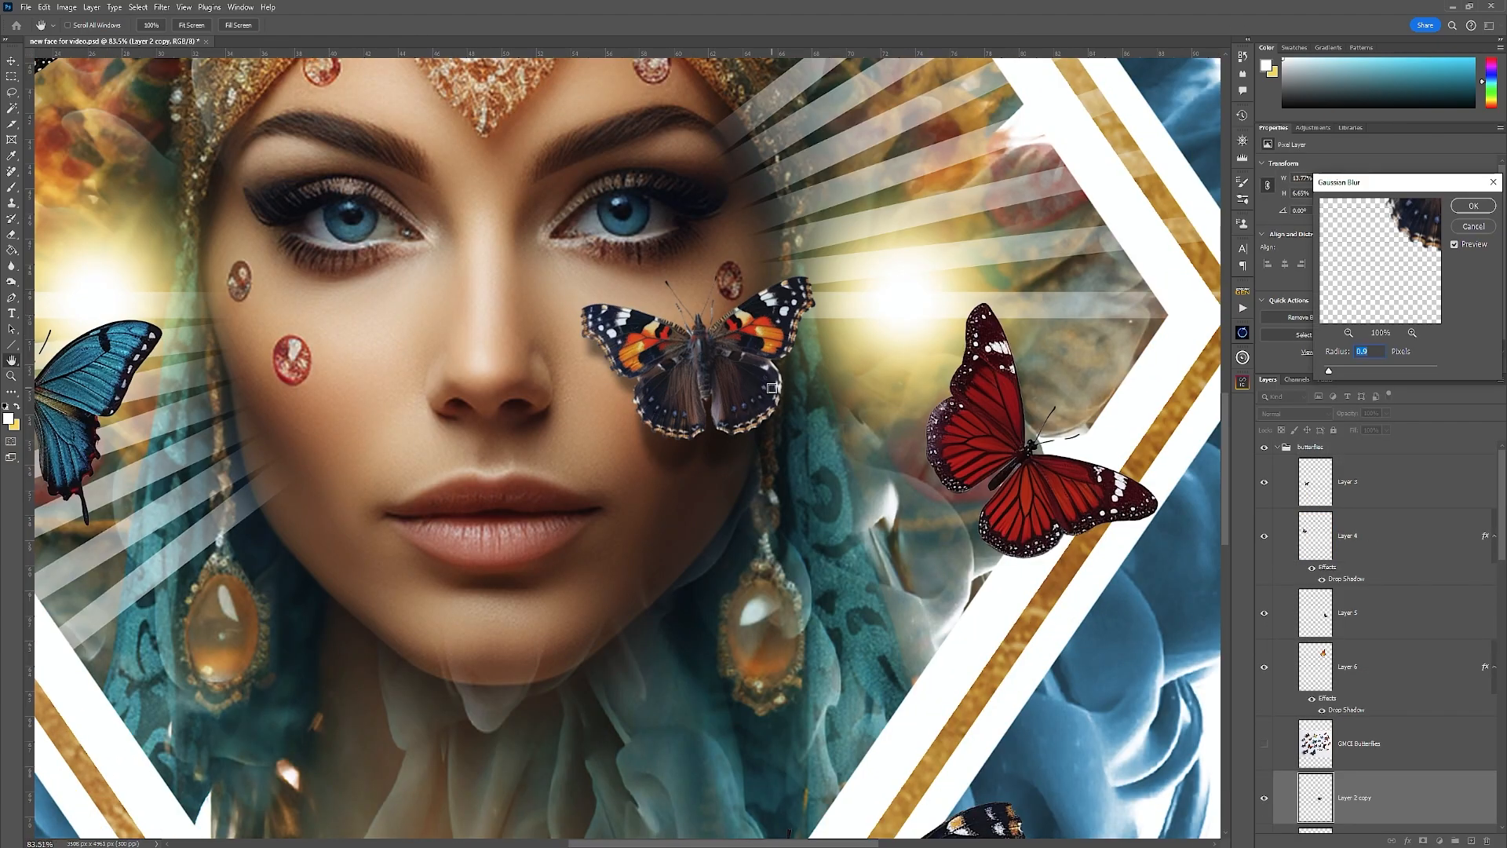
Step: Slightly soften the shadow of the small butterfly on the cheek, on Layer 2 copy, with Gaussian Blur
left_click_drag(1329, 370, 1327, 372)
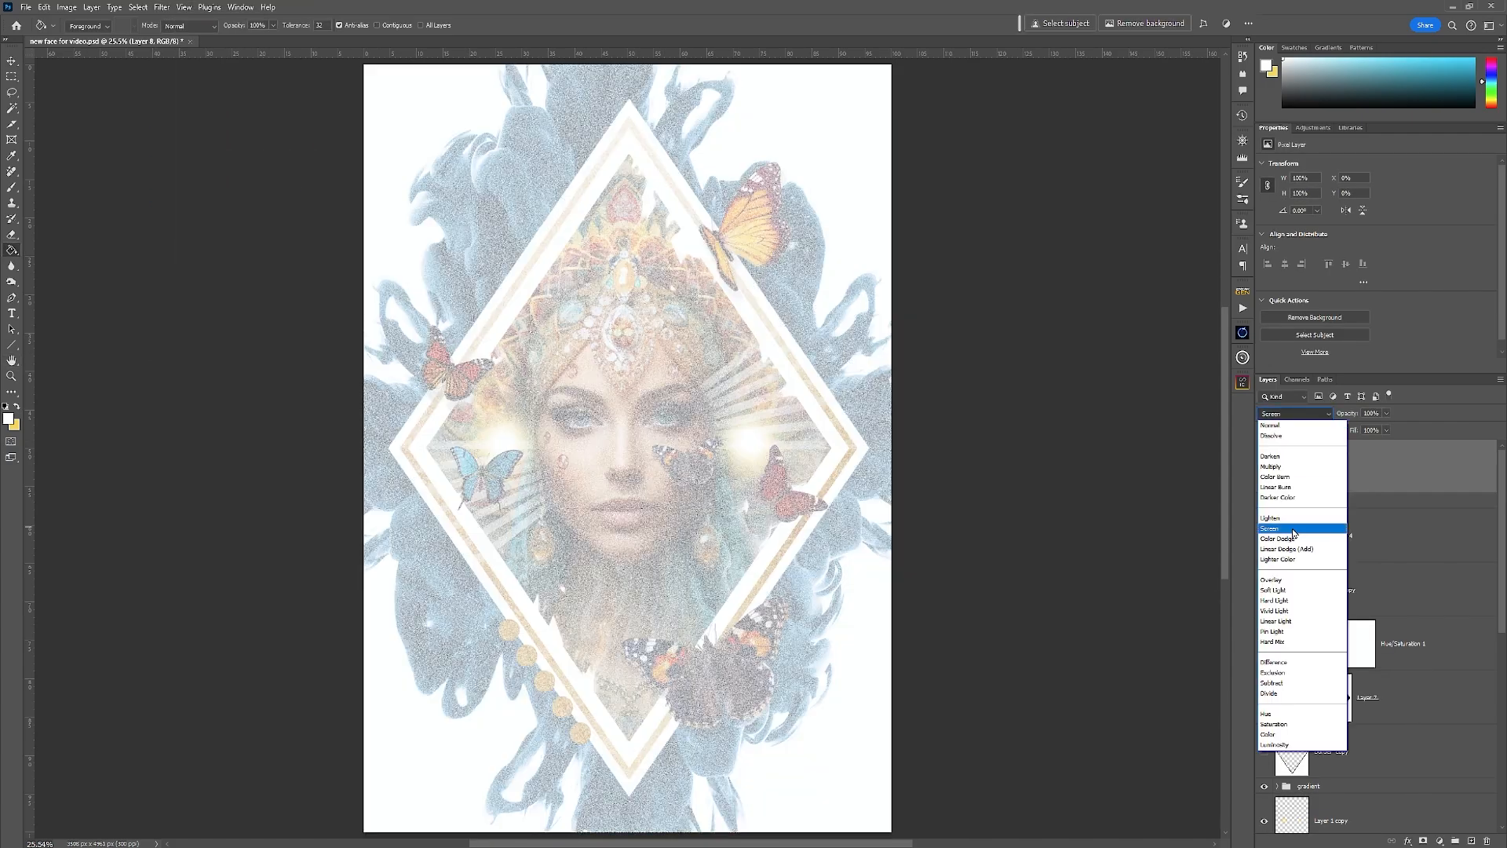
Step: Set the noise layer, Layer 8, to the Soft Light blend mode and reduce its opacity to about 24%
left_click(1291, 591)
left_click(1386, 413)
left_click_drag(1444, 427, 1389, 430)
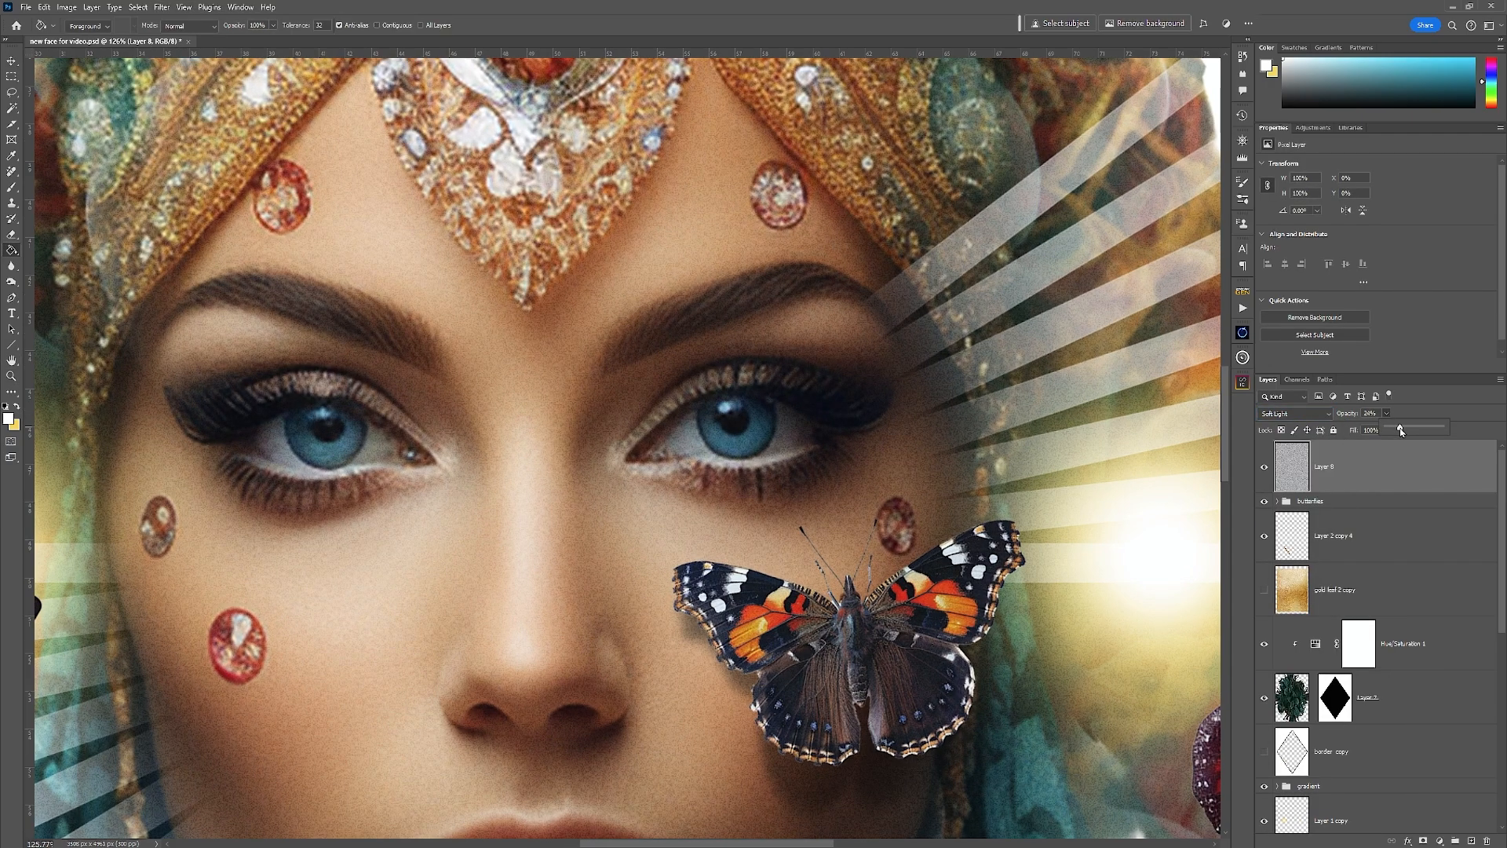
Step: Stamp all visible layers into a new layer on top and open it in the Camera Raw Filter
left_click(11, 61)
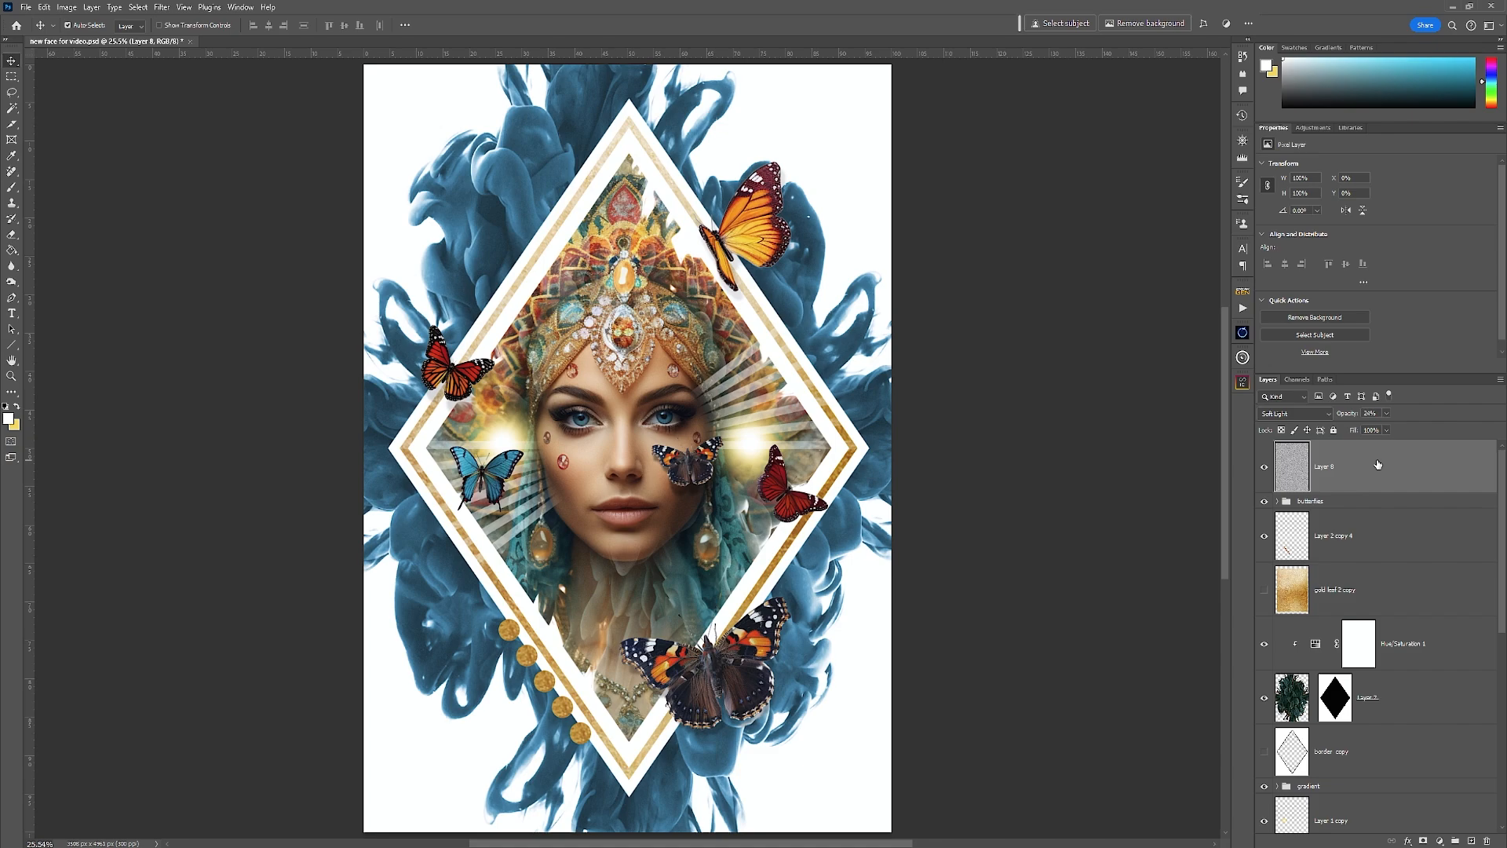
key("ctrl+shift+alt+e")
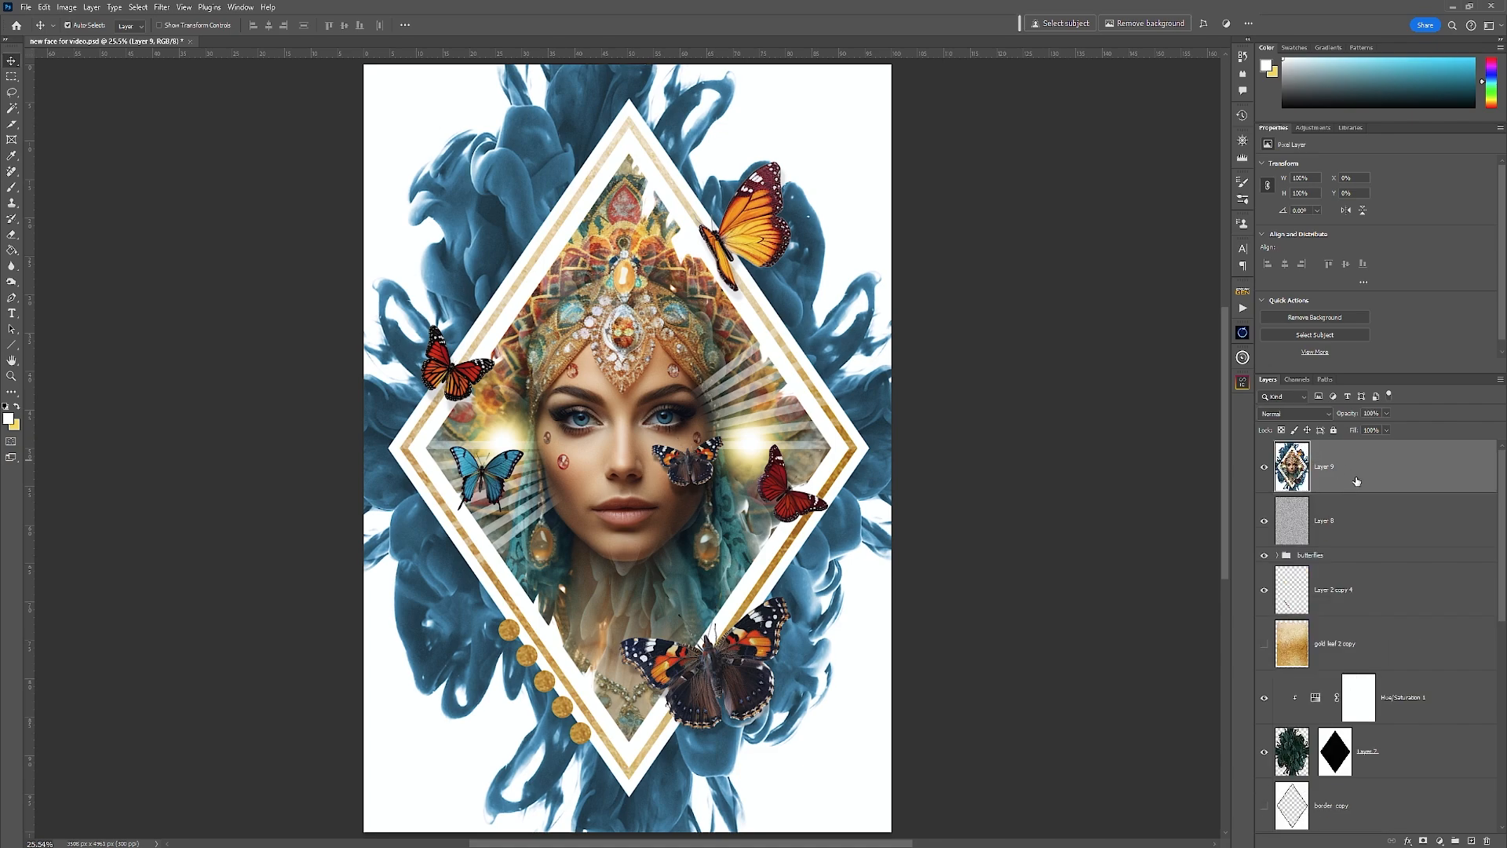
left_click(159, 8)
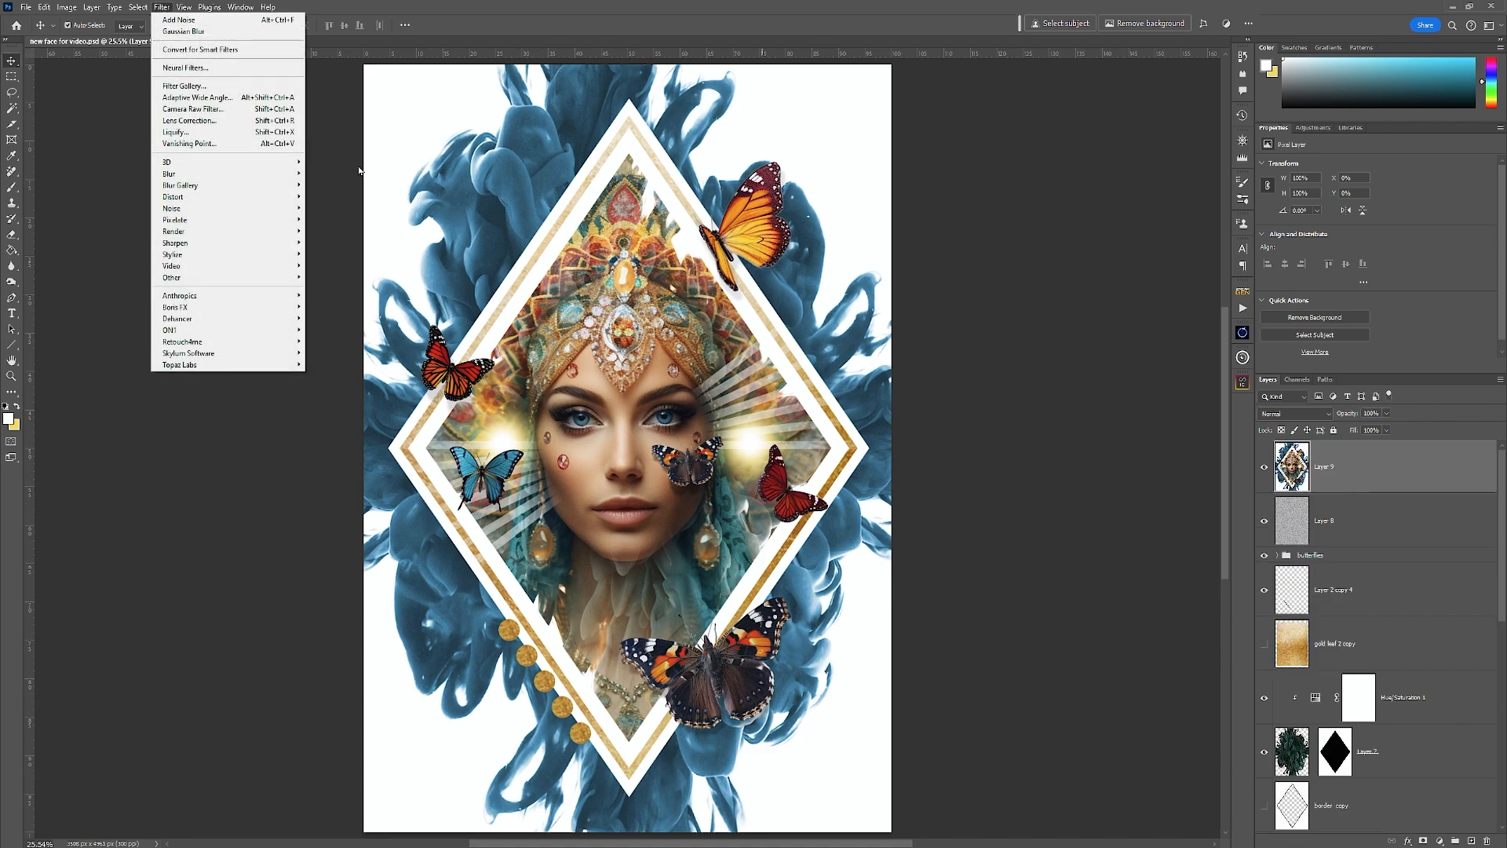
left_click(236, 108)
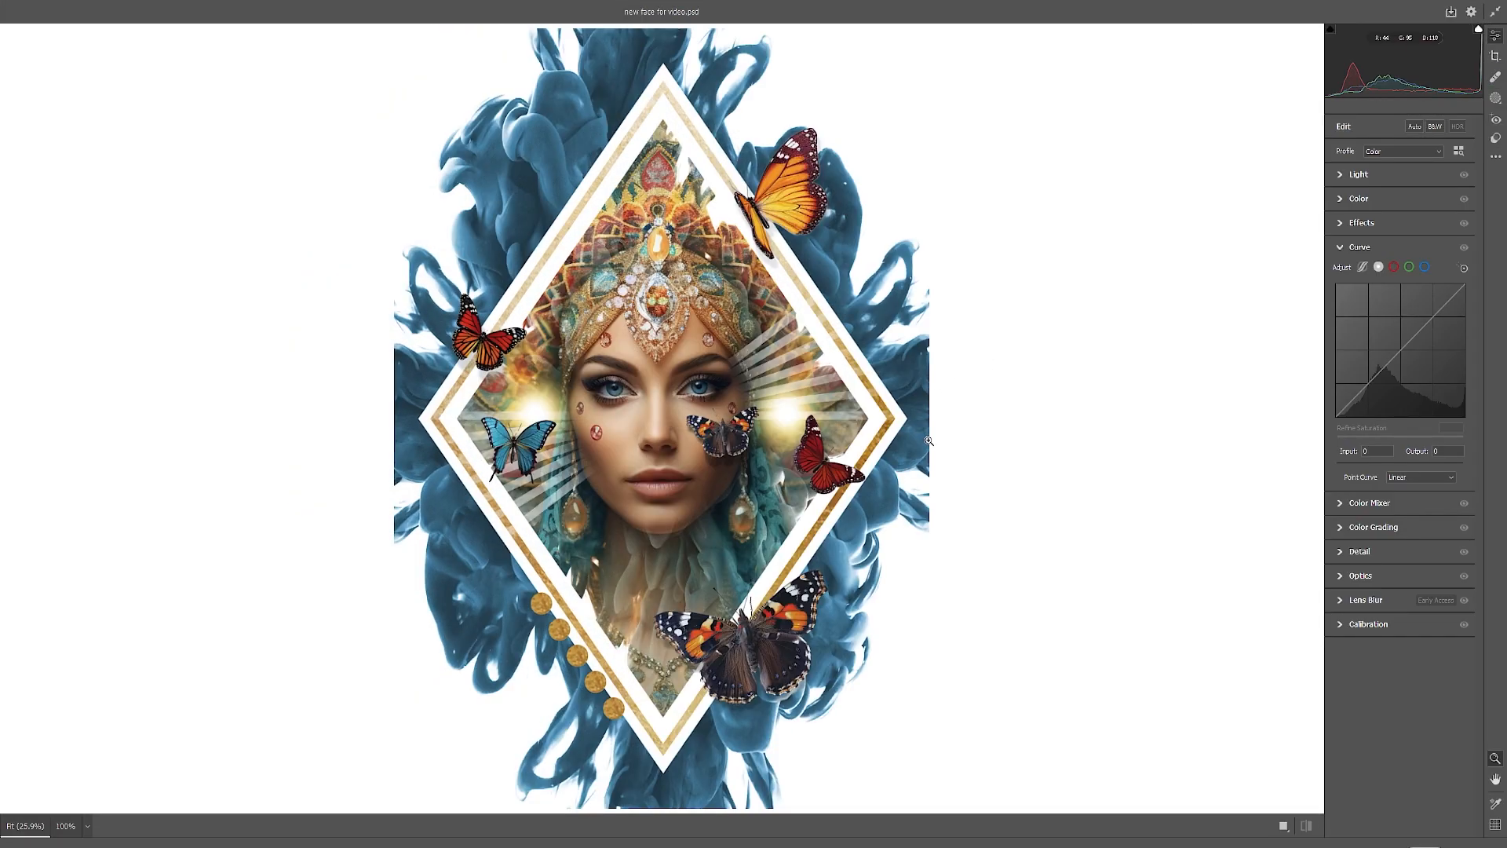
Step: Create a radial gradient mask covering the iris of the eye on the picture's left side
left_click(1491, 99)
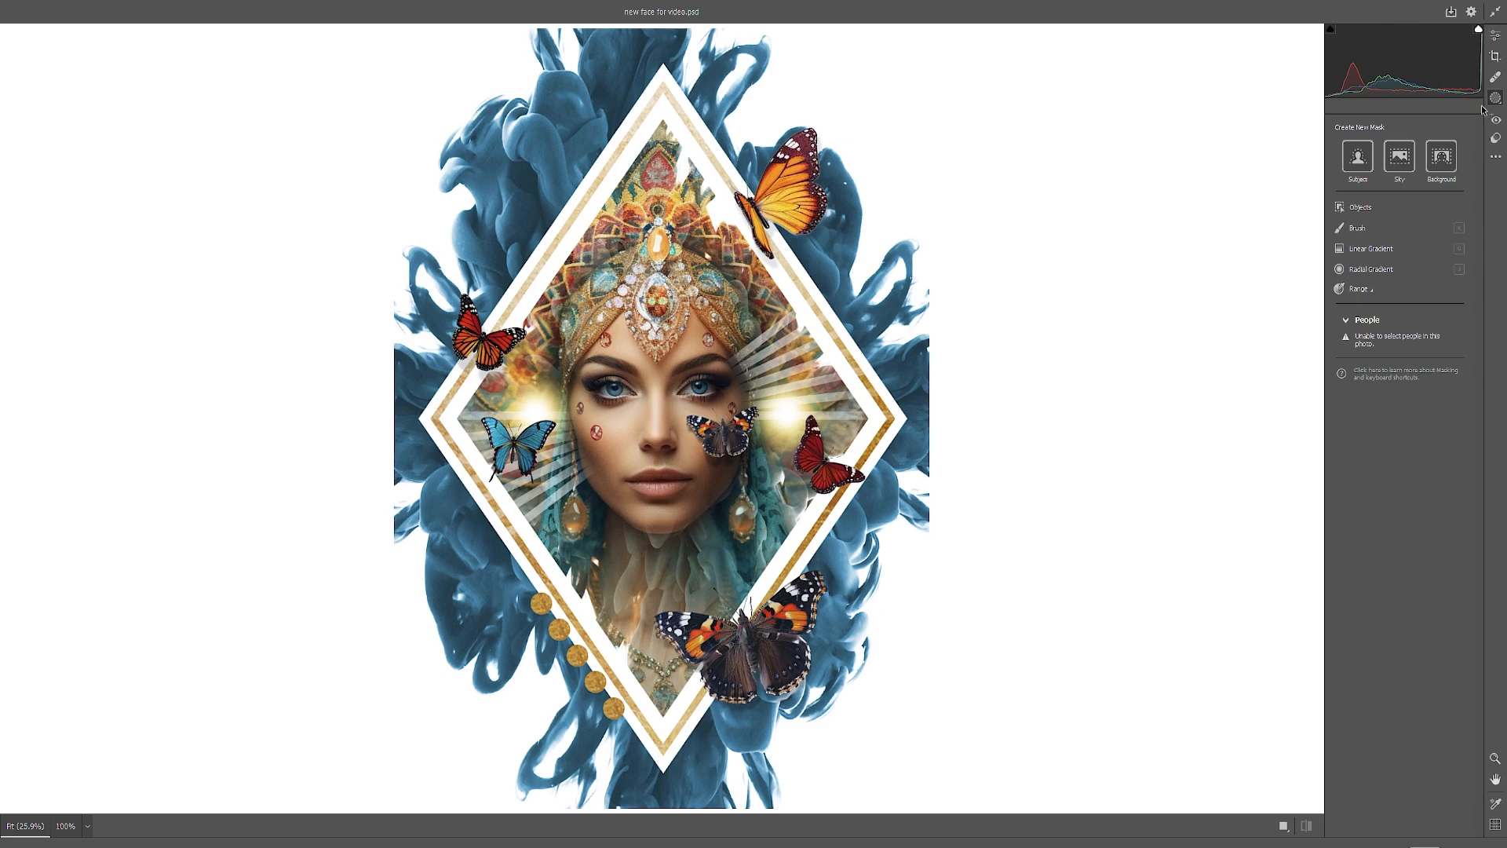
key("ctrl+plus")
key("ctrl+plus")
key("ctrl+plus")
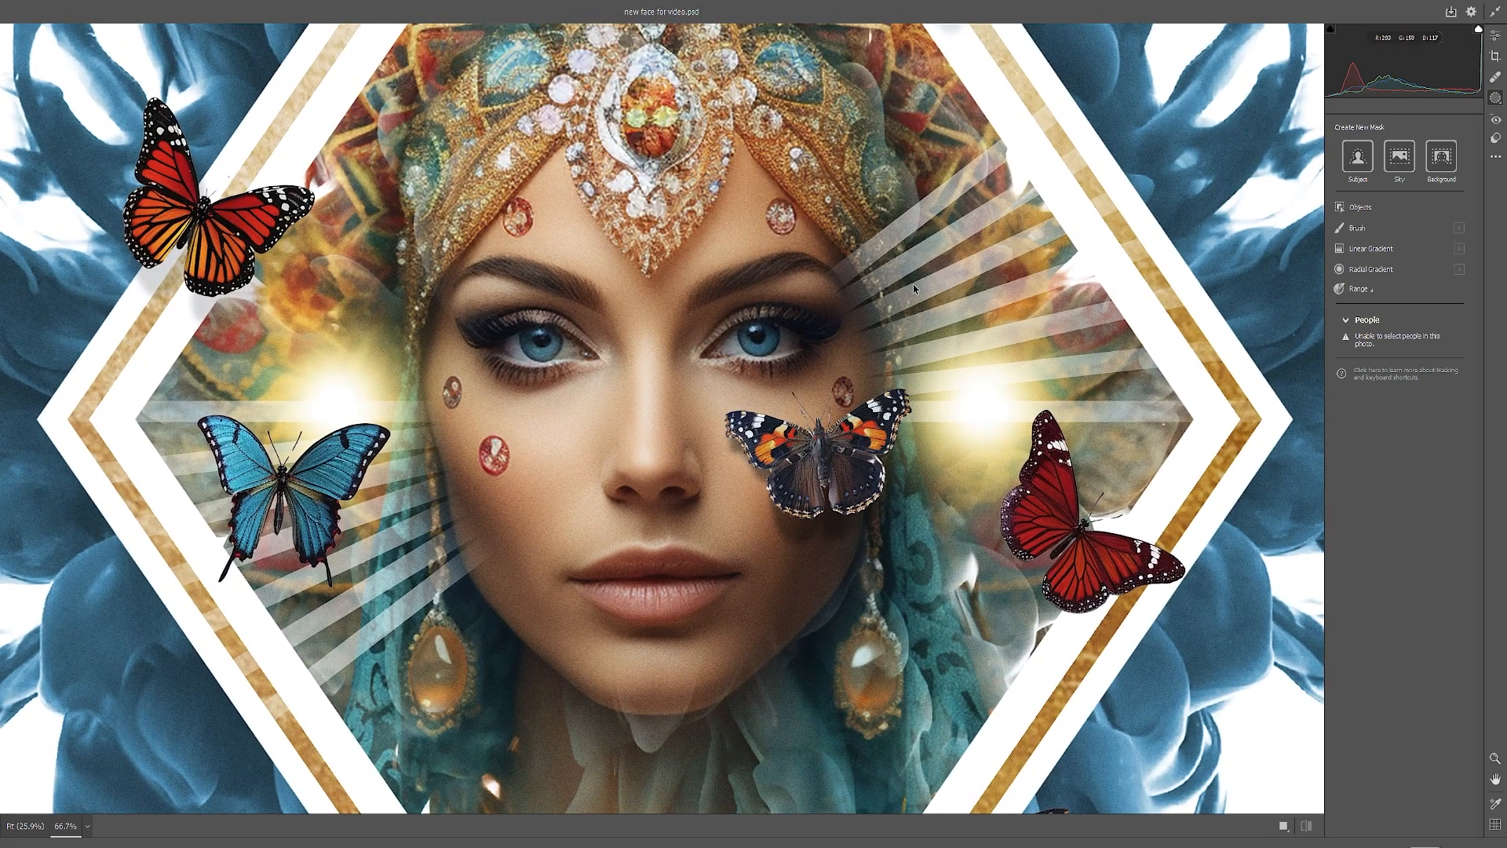
left_click(1340, 270)
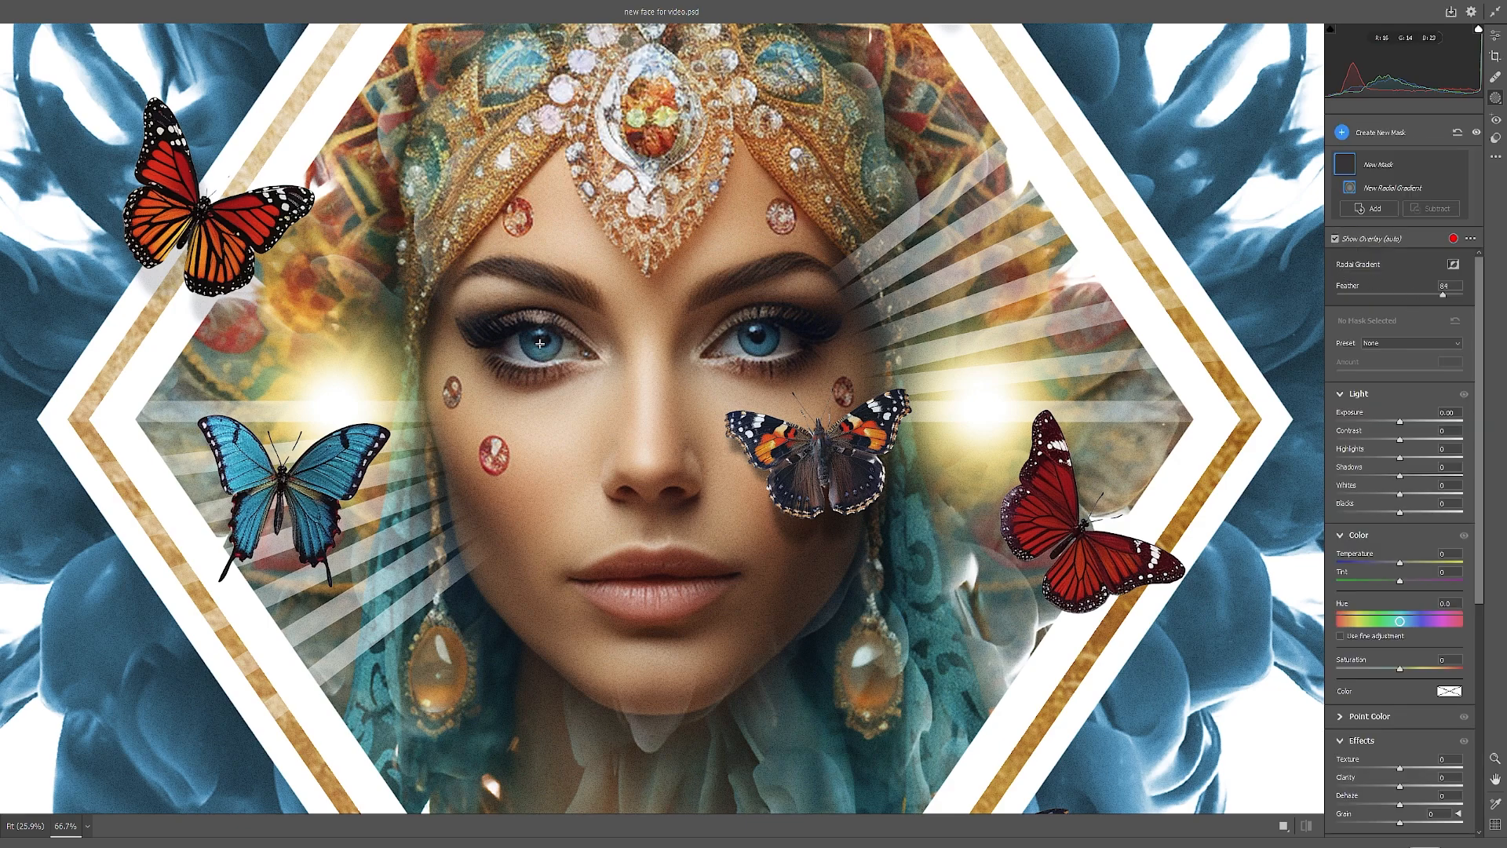
left_click_drag(541, 343, 554, 356)
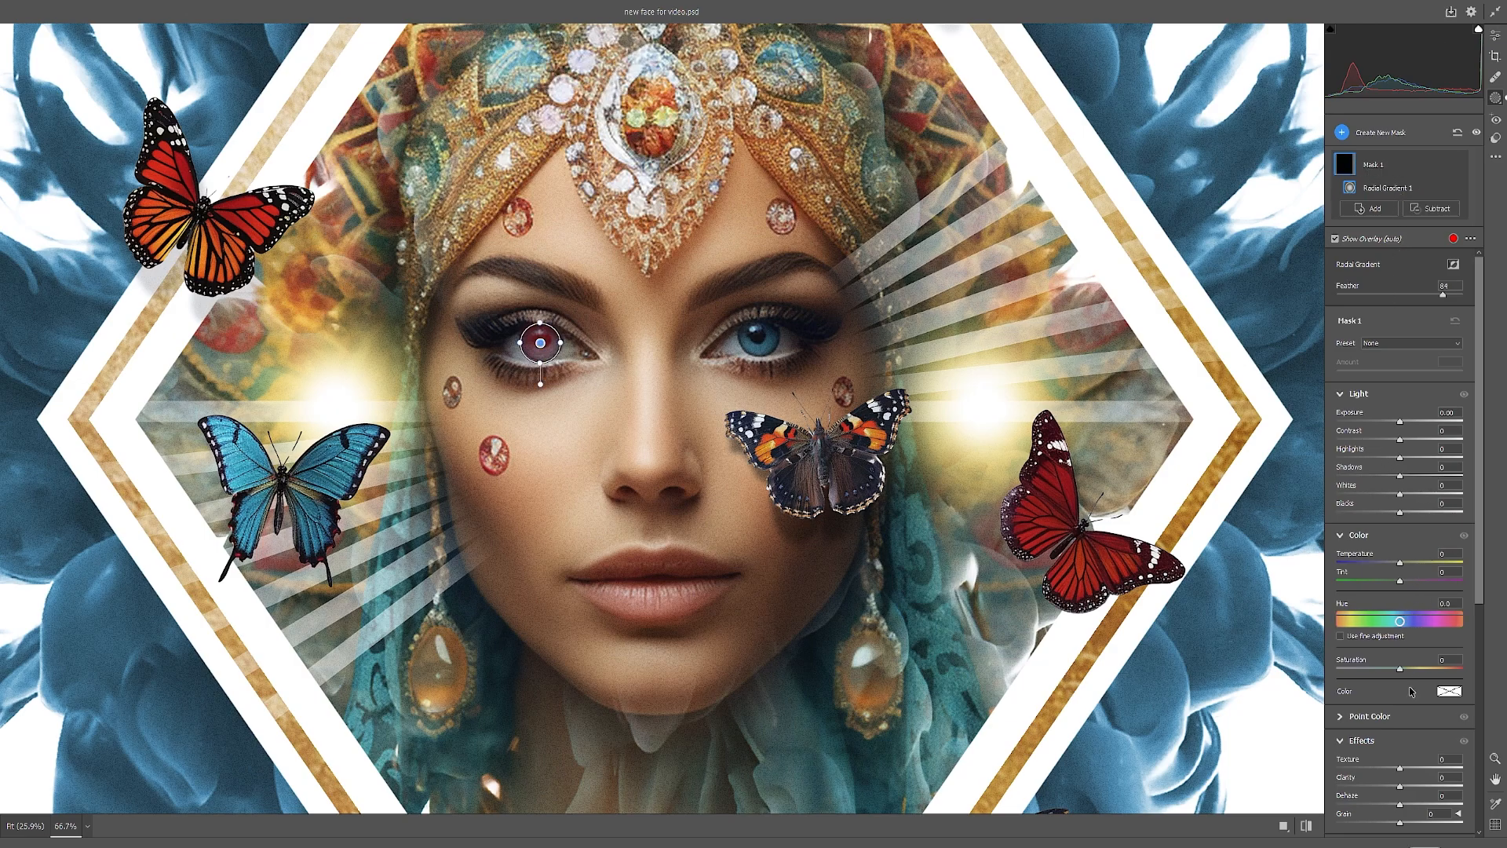
Step: Raise the iris mask's saturation to +82 and give it a strong cyan color tint with hue 180
left_click_drag(1401, 671, 1414, 671)
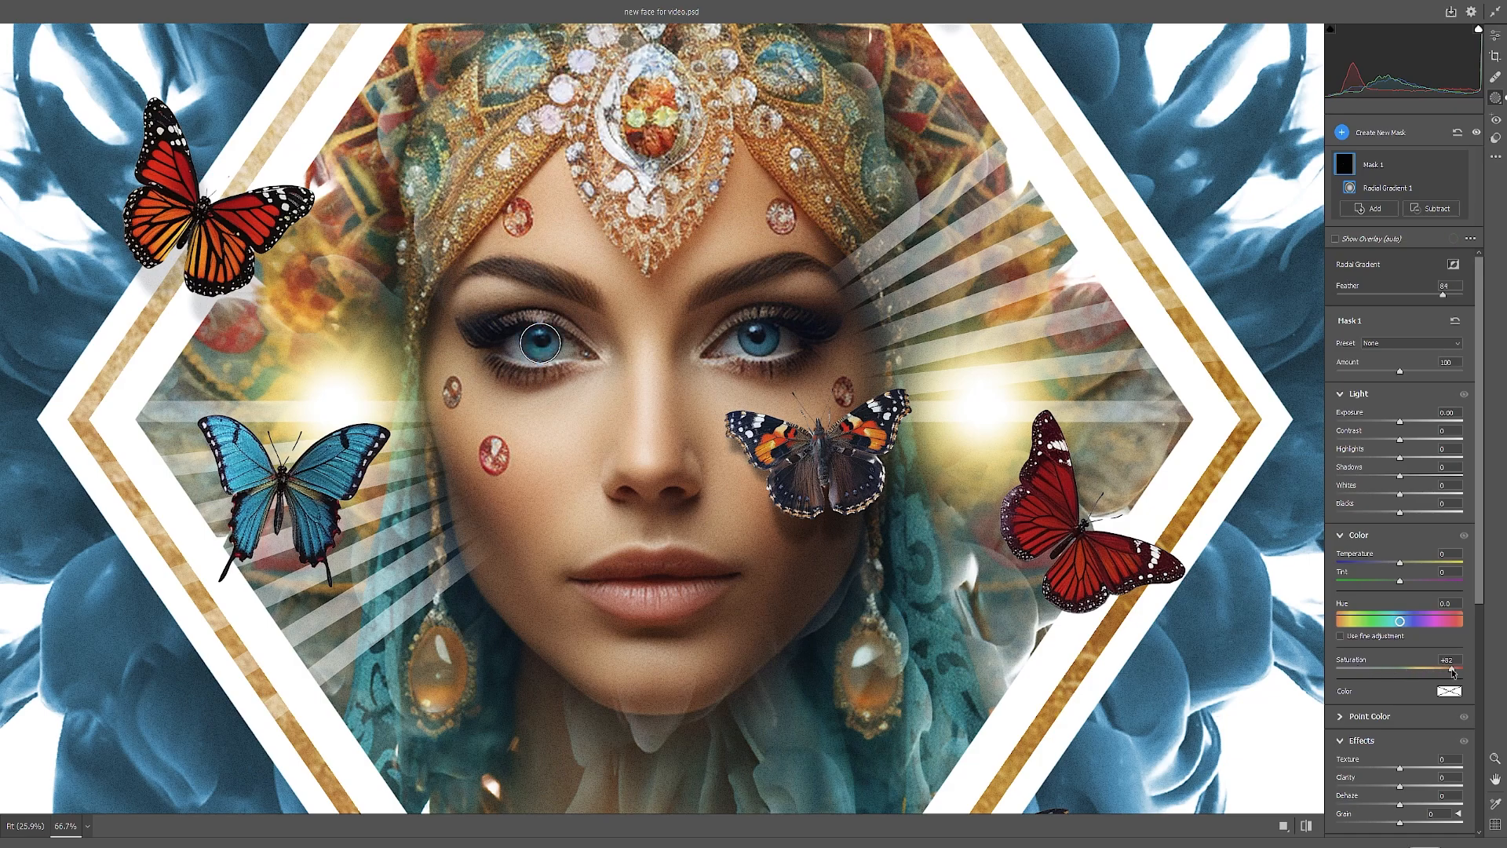
left_click_drag(1452, 672, 1452, 672)
left_click(1453, 694)
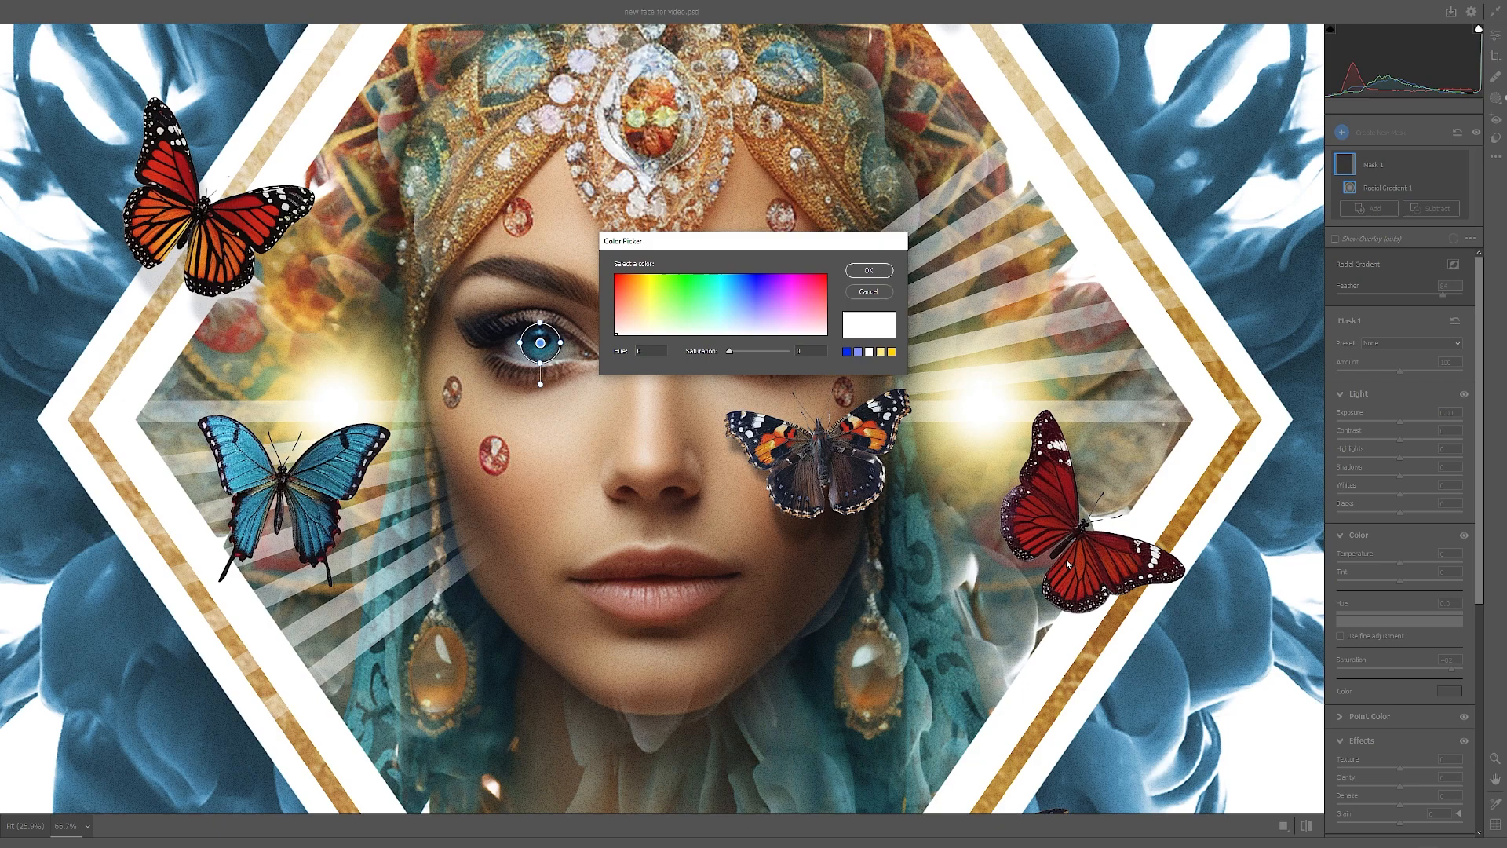
left_click(722, 306)
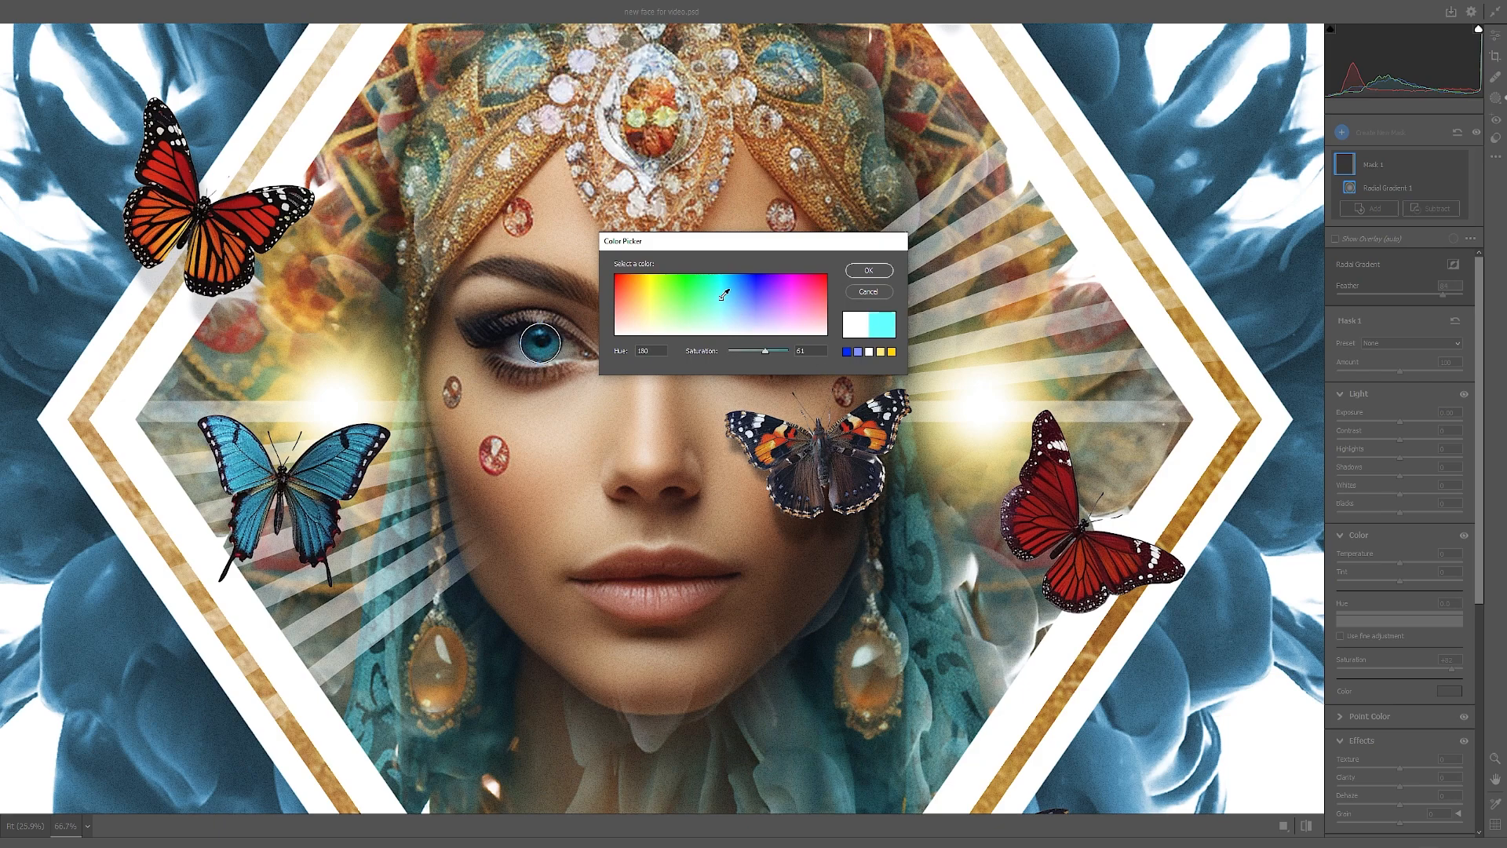
left_click_drag(765, 355, 787, 356)
left_click(868, 272)
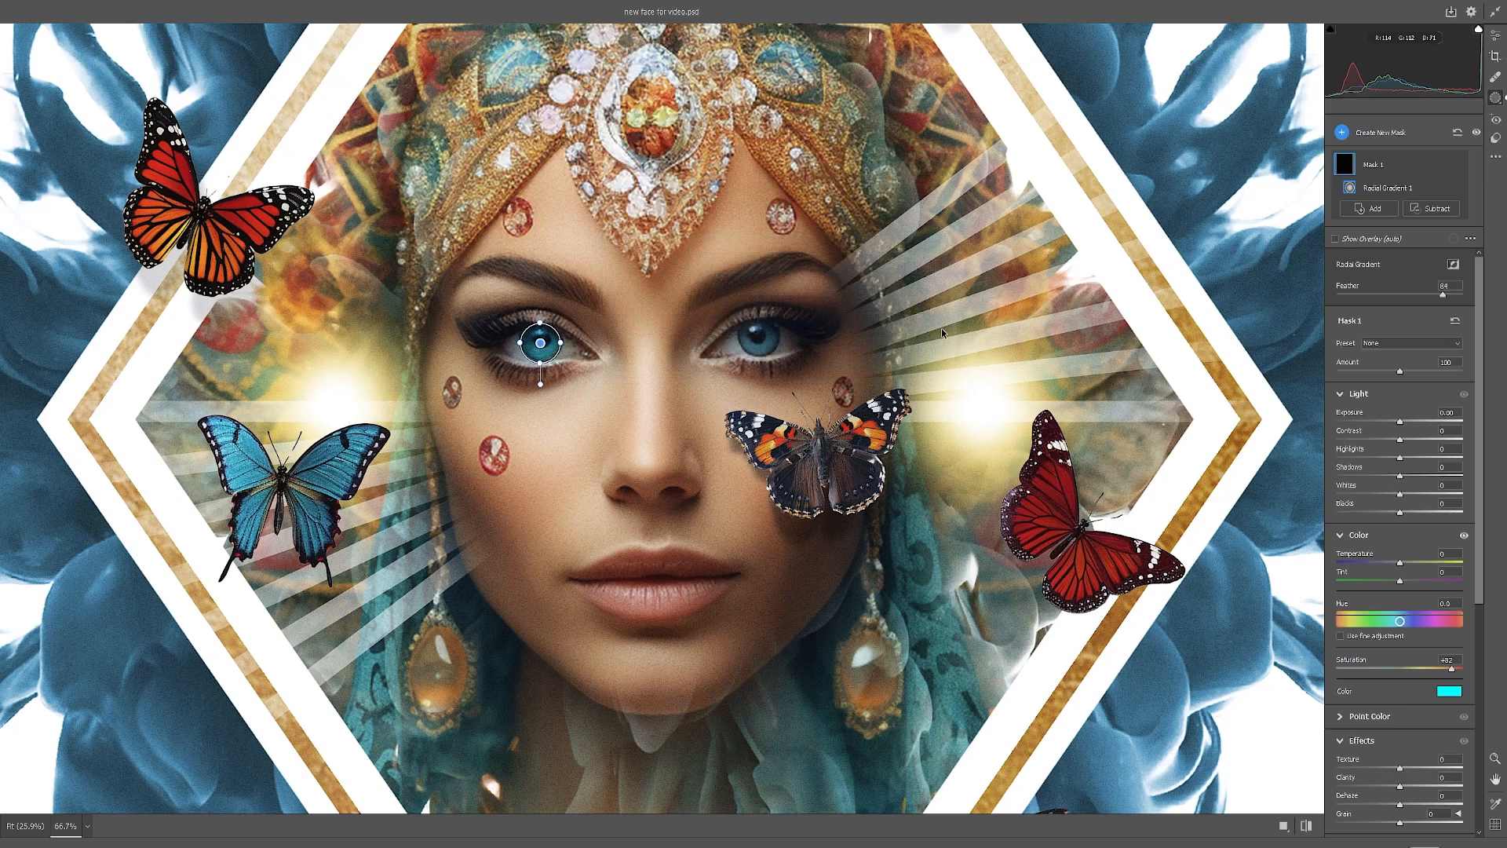
Step: Duplicate Mask 1 and place the copy over the iris of the other eye
right_click(1444, 167)
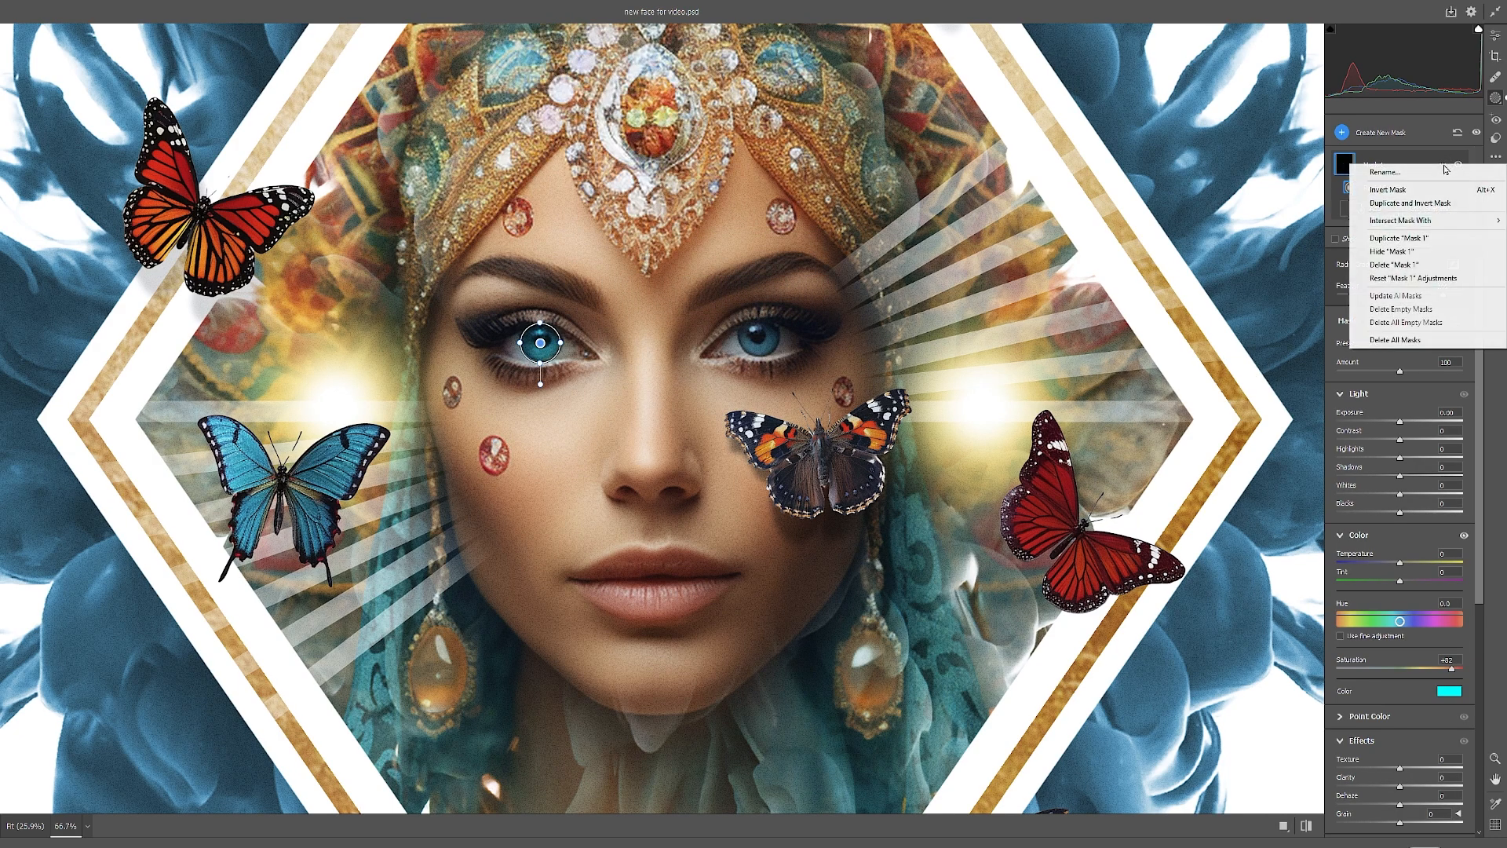
left_click(1413, 204)
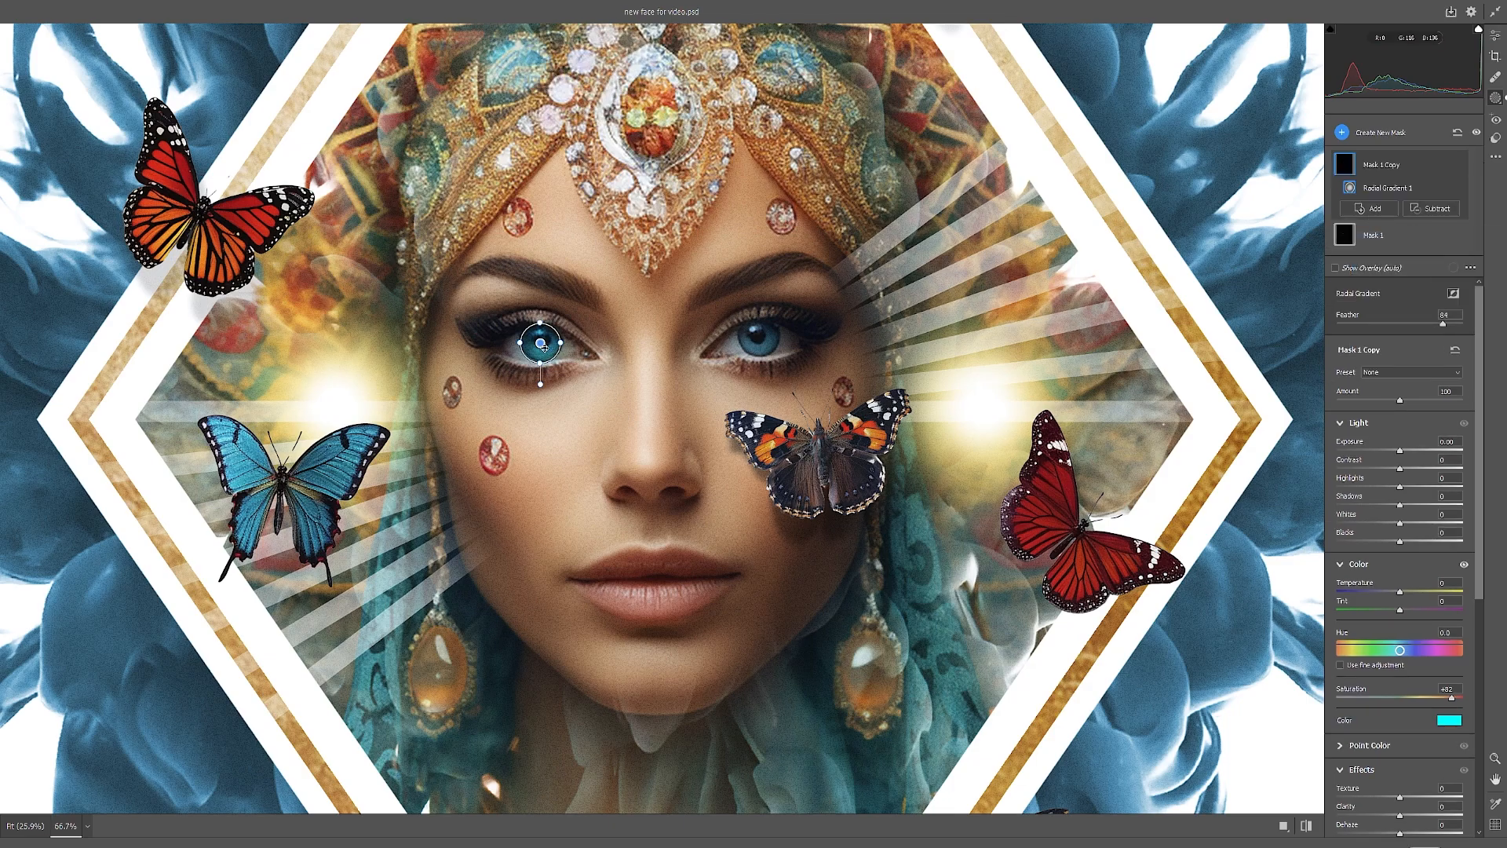
left_click_drag(542, 344, 762, 341)
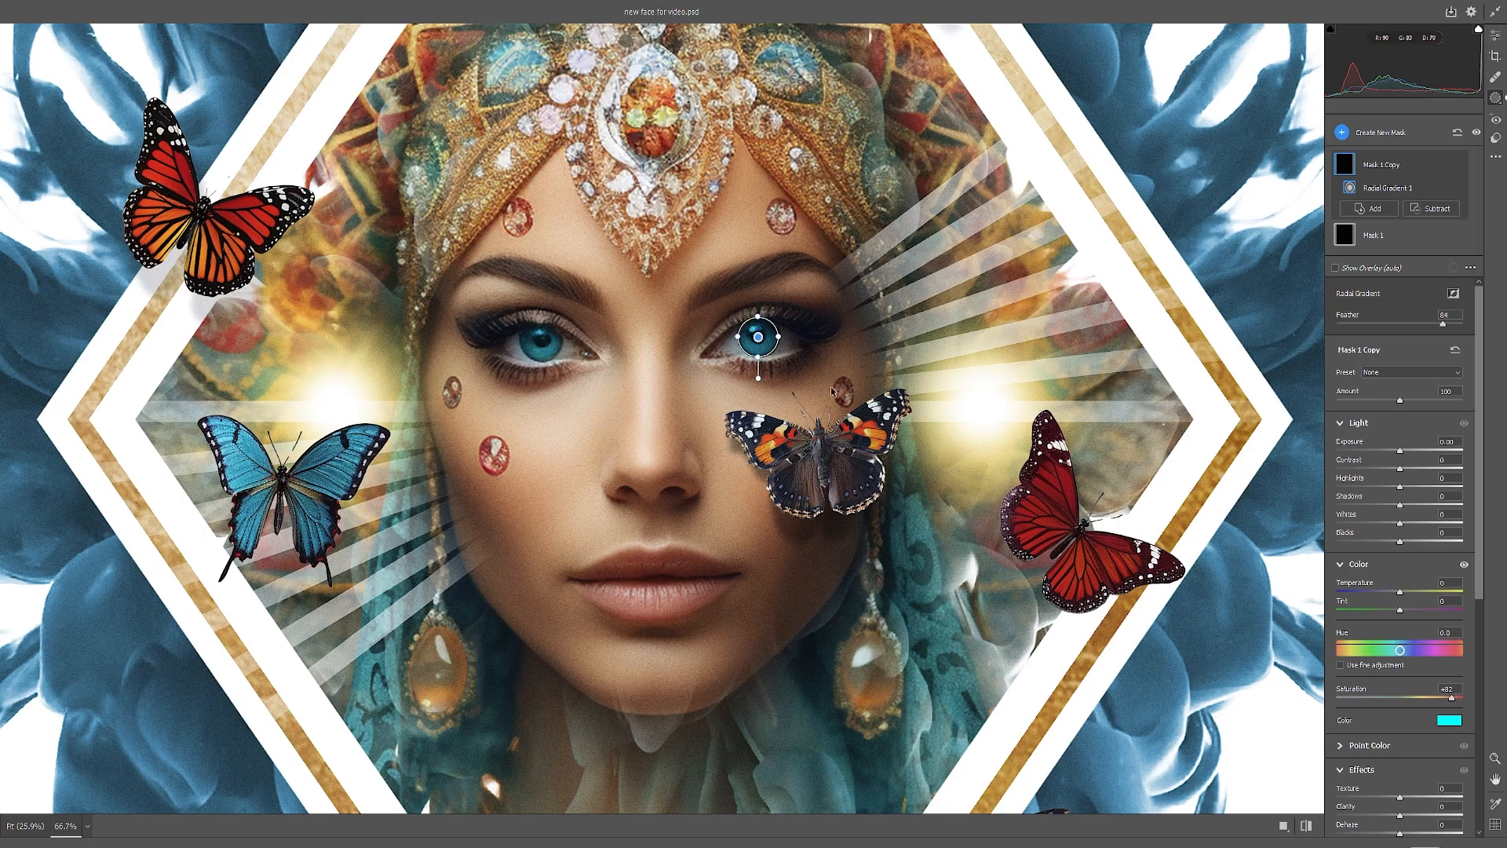
Step: Begin creating another new mask for the portrait
left_click(1359, 135)
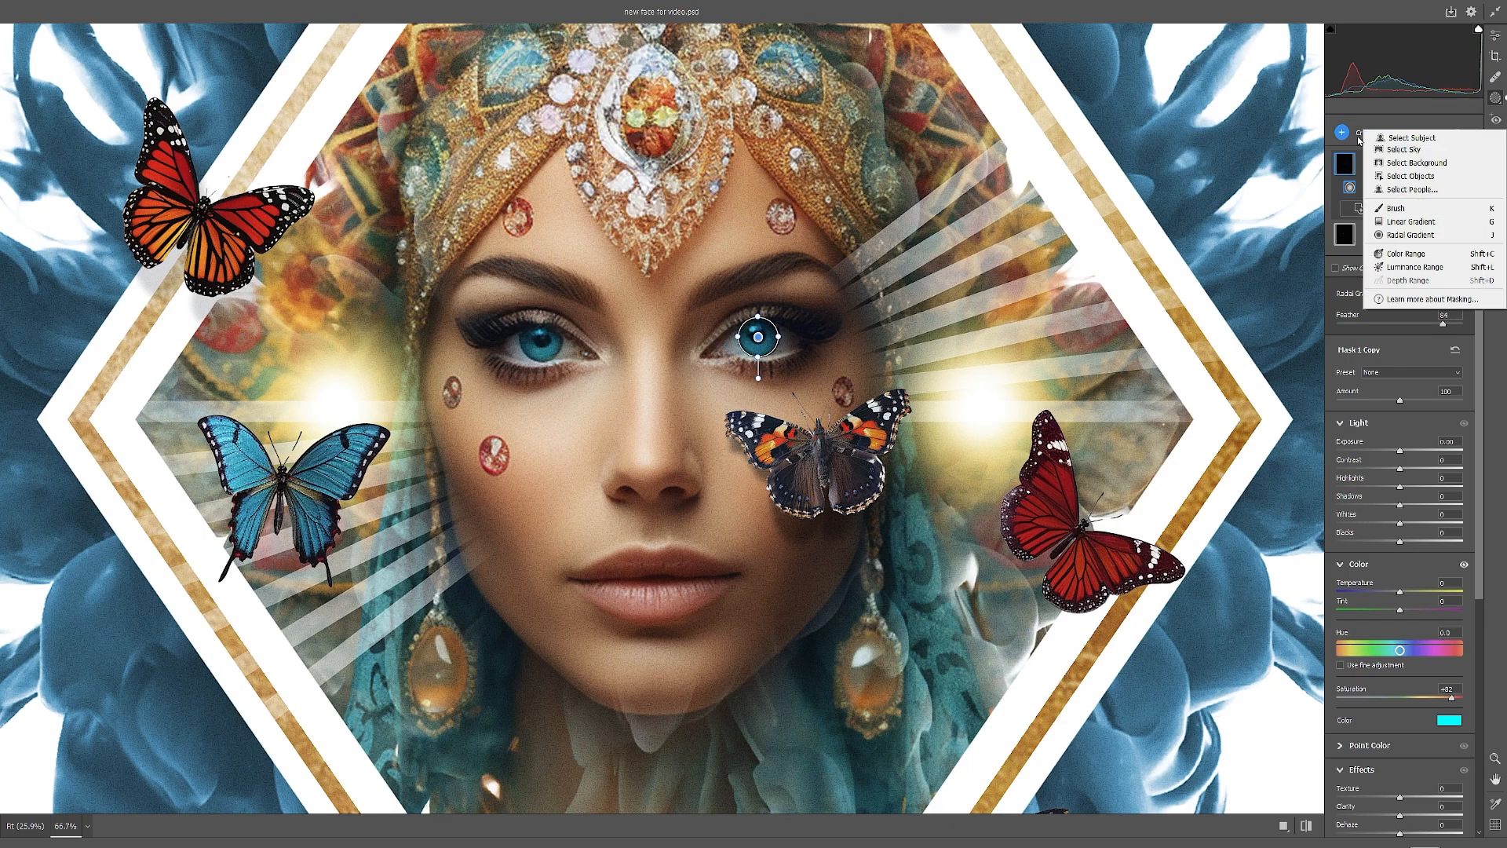